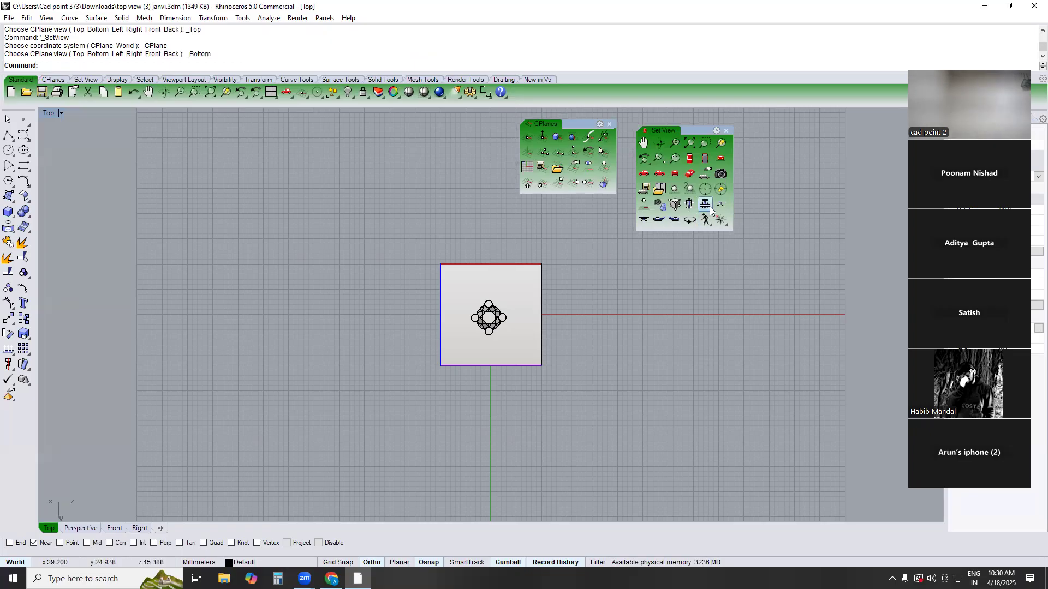
View the box and pronged part from the construction plane's front, back, right and left sides
left_click(720, 205)
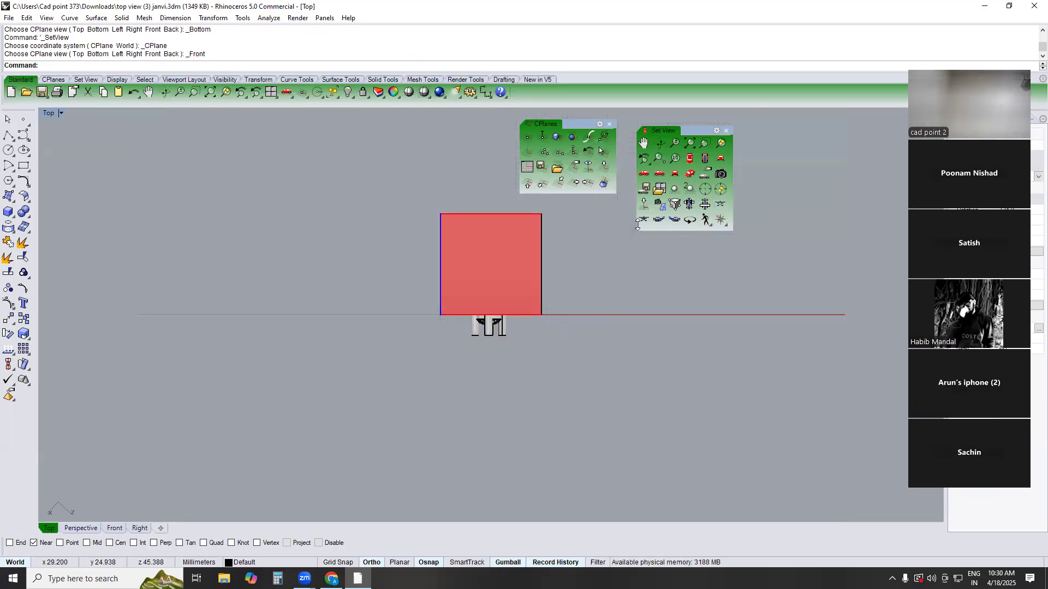
left_click(643, 220)
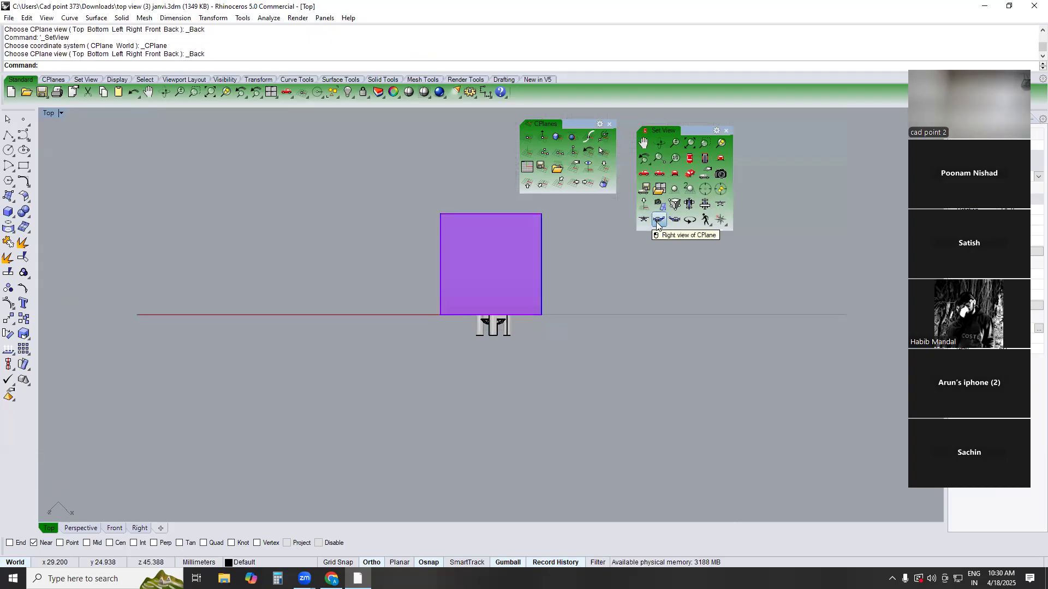
left_click(658, 220)
left_click(674, 220)
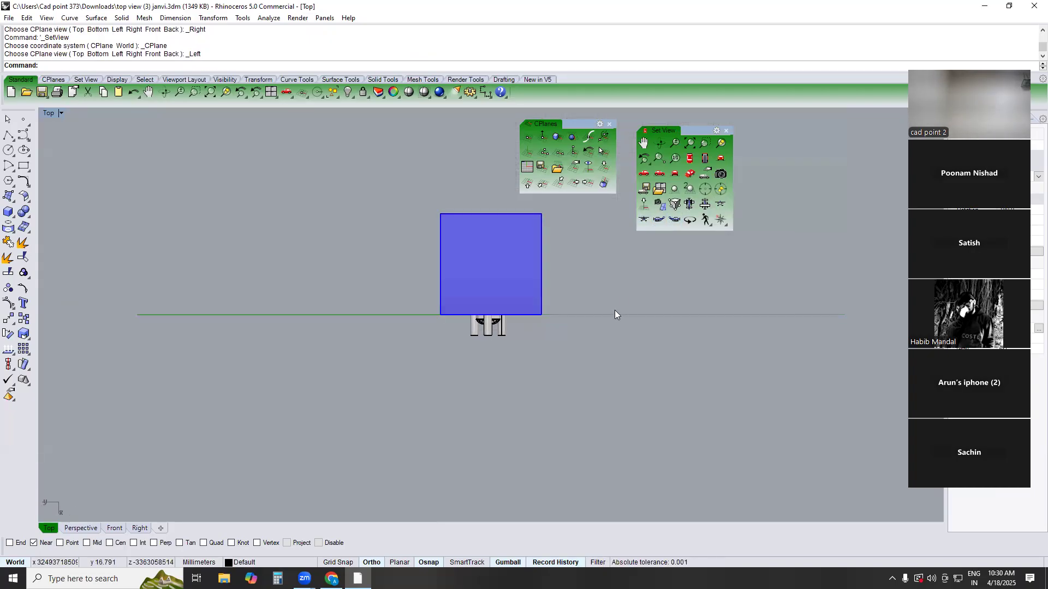
left_click(675, 220)
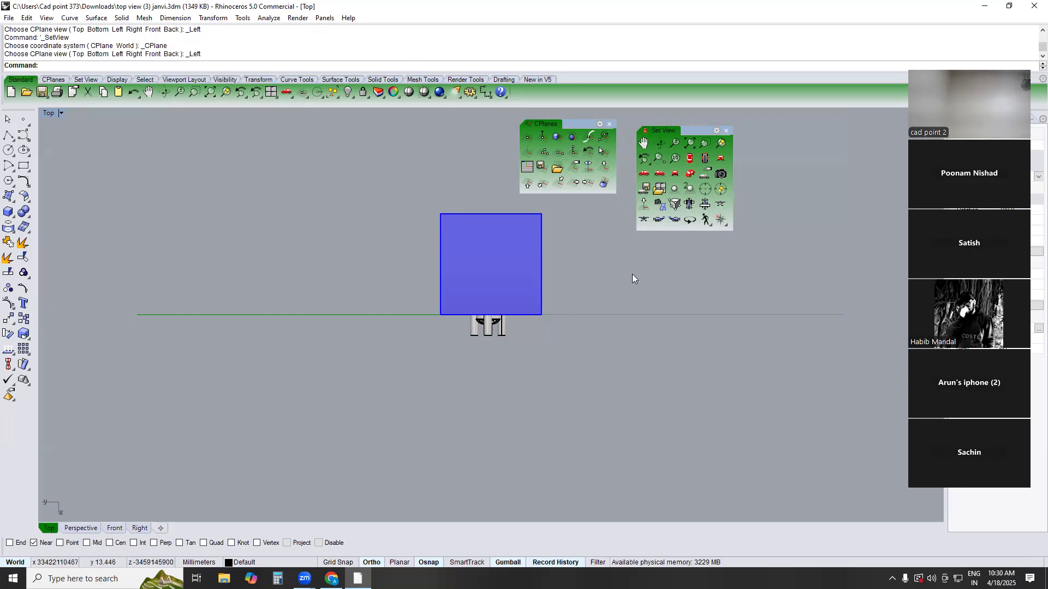
Return to the world top view and set the construction plane to the box face carrying the prongs, with default origin and X axis
type("TOP")
key("Return")
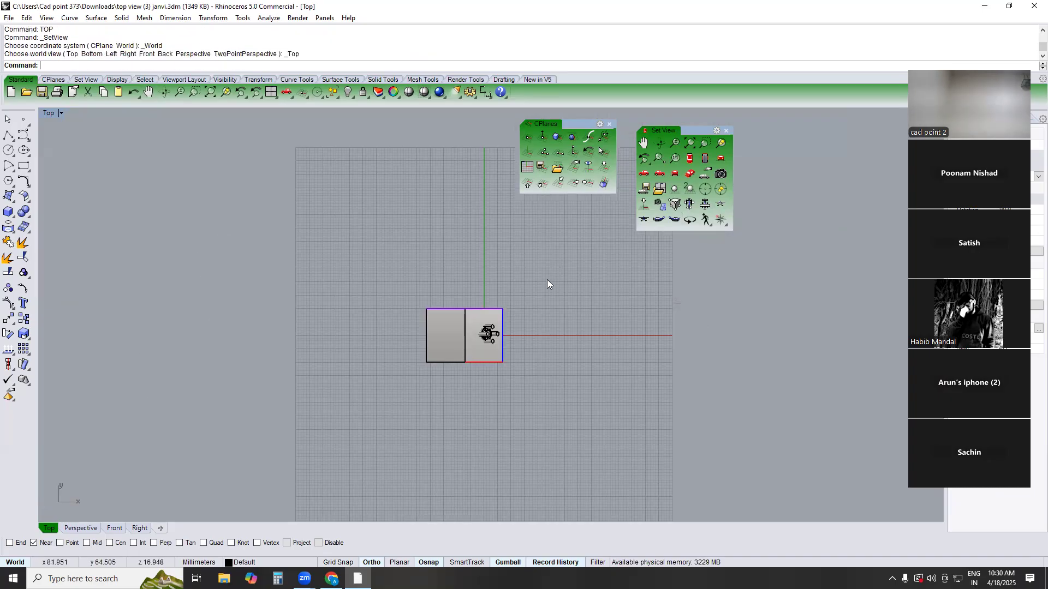
scroll(482, 326, "up", 5)
type("cps")
key("Return")
left_click(462, 303)
scroll(465, 305, "up", 2)
key("Return")
key("Return")
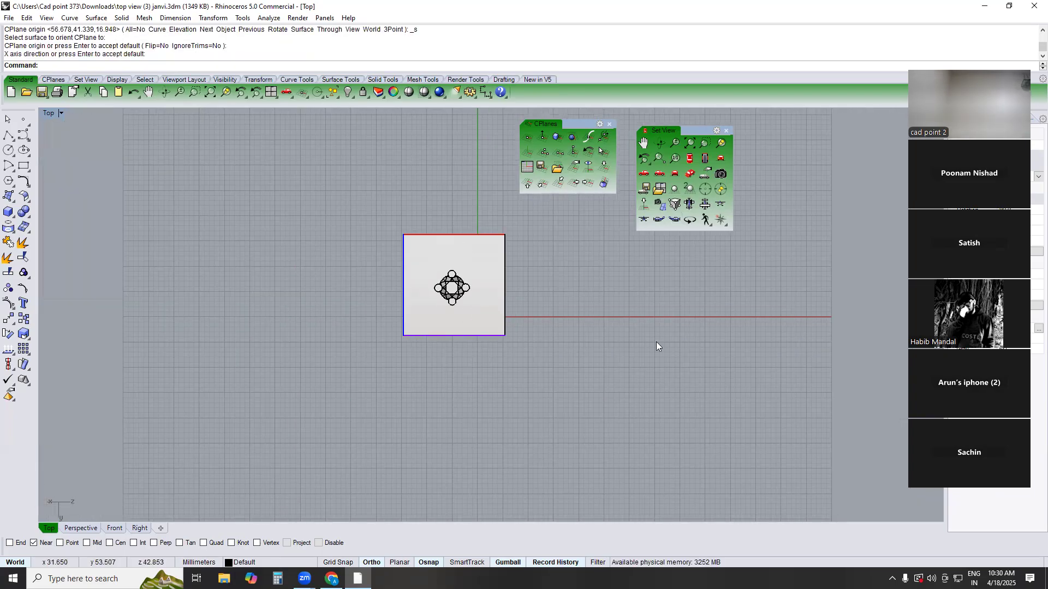
Check the new construction plane's front, back and right views of the model
left_click(720, 207)
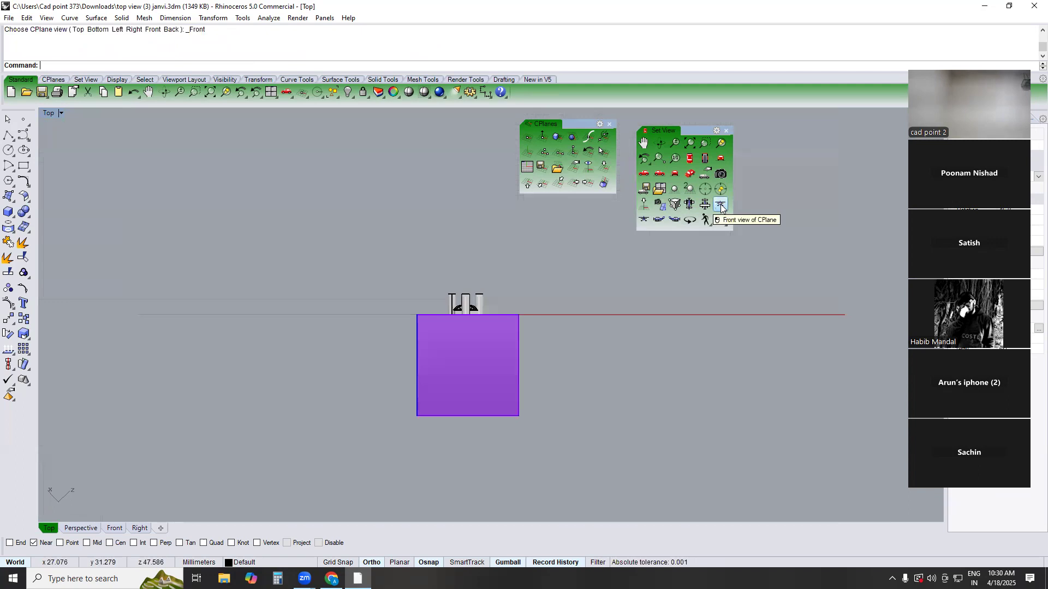
left_click(644, 220)
left_click(674, 220)
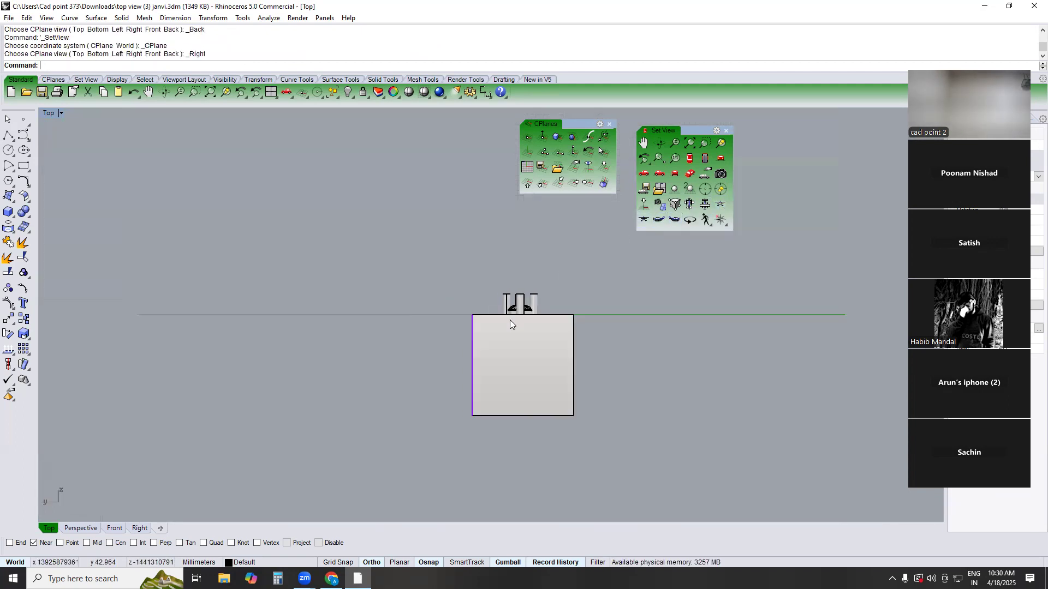
scroll(475, 327, "down", 1)
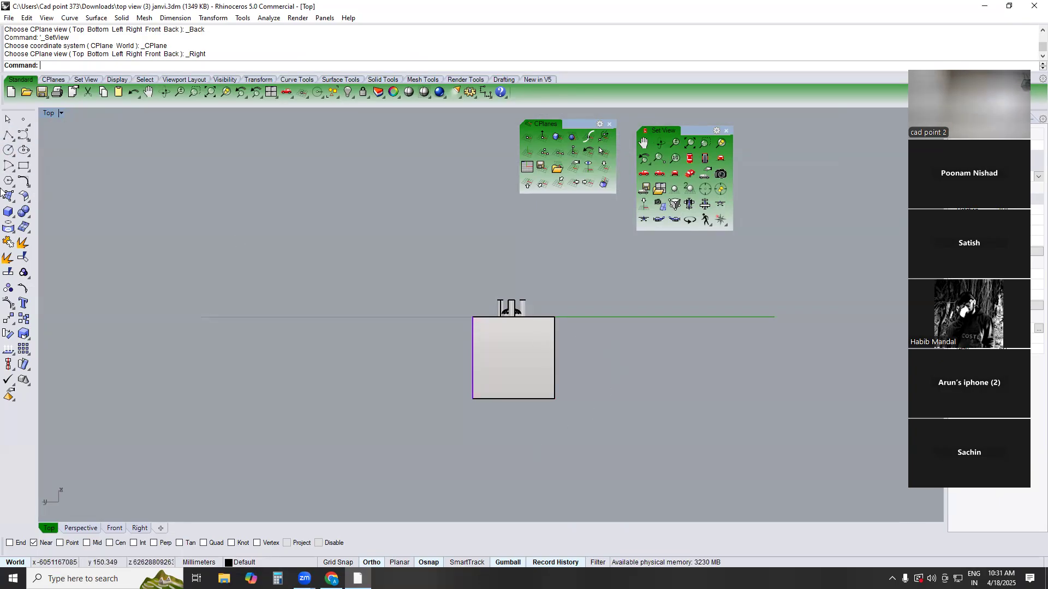
Set the construction plane to the current right-side view and try a circle beside the box
left_click(10, 153)
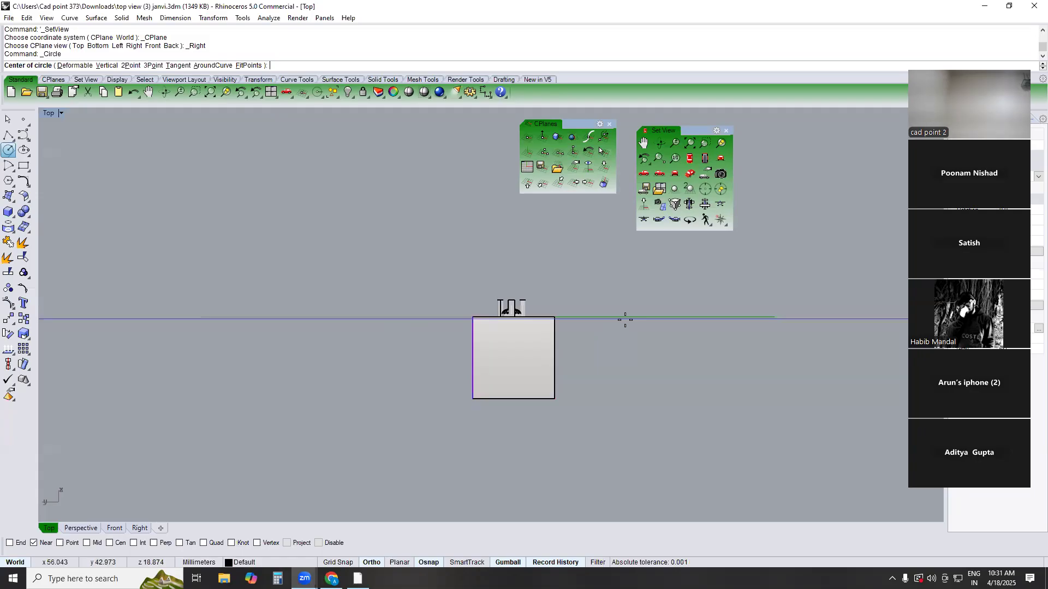
left_click(589, 168)
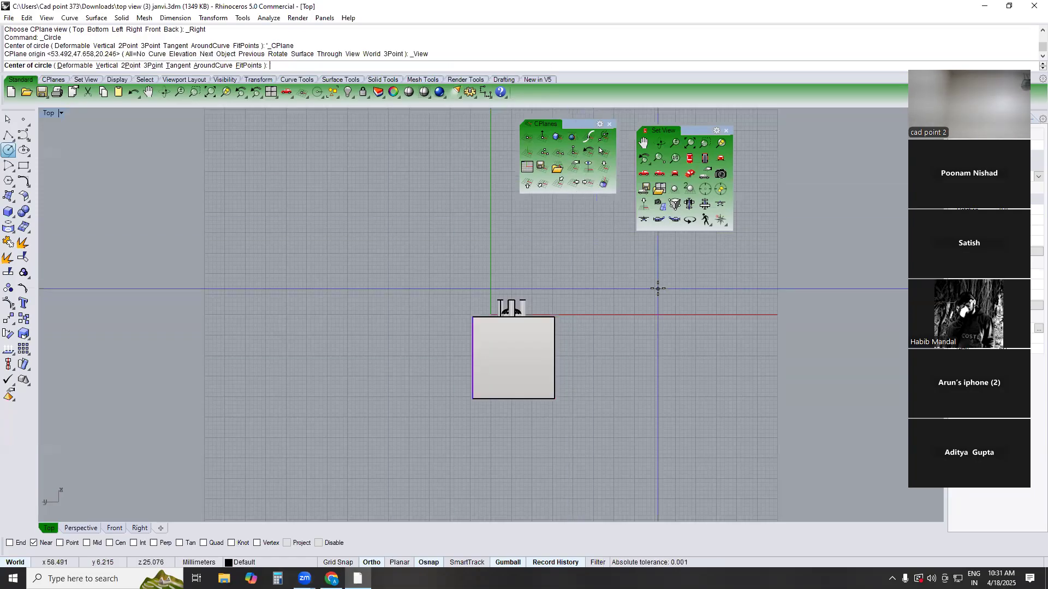
left_click(624, 349)
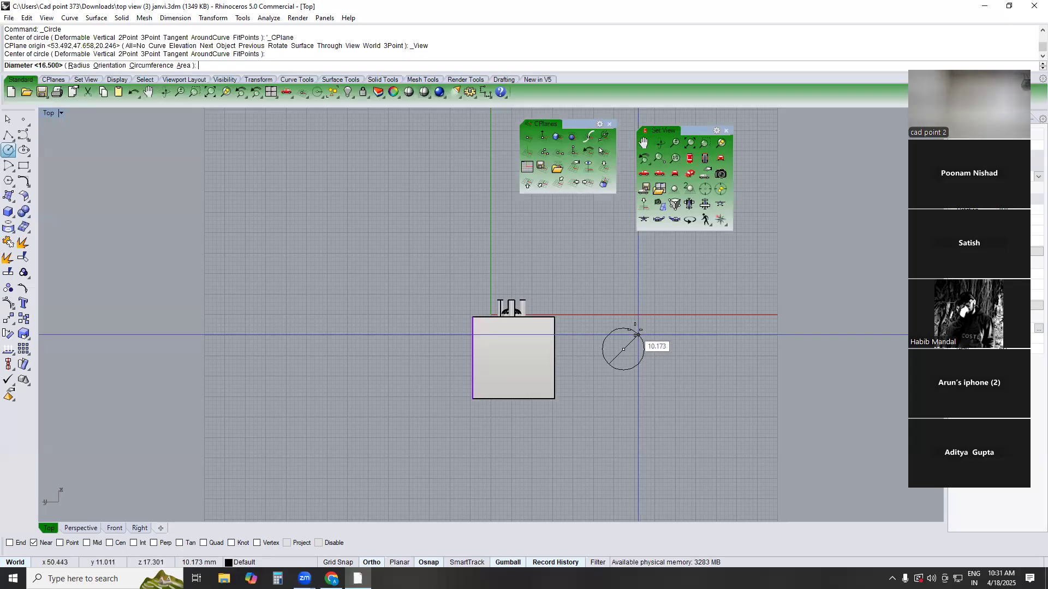
key("Escape")
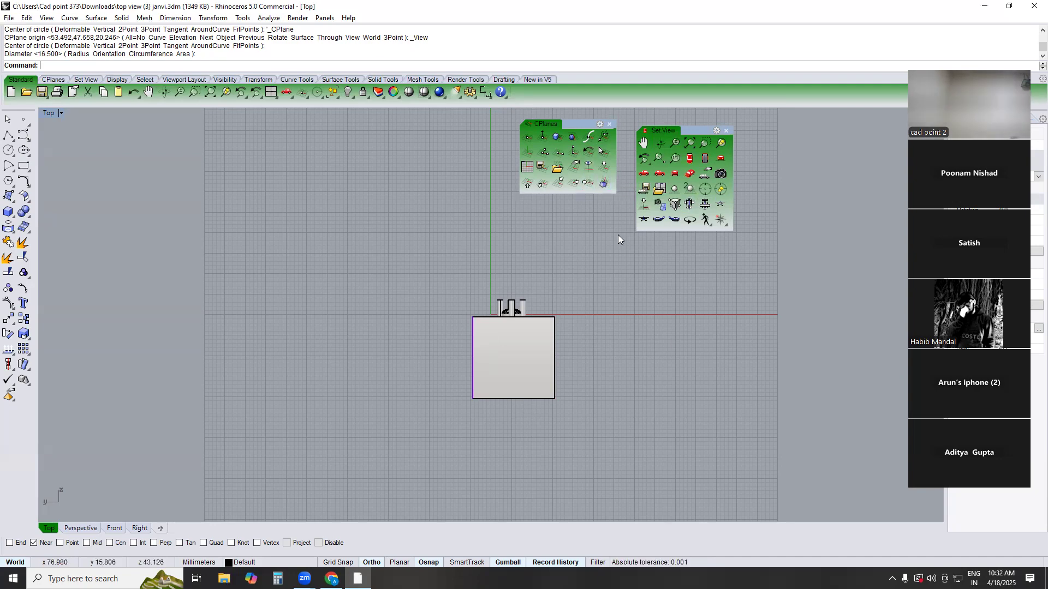
left_click(9, 154)
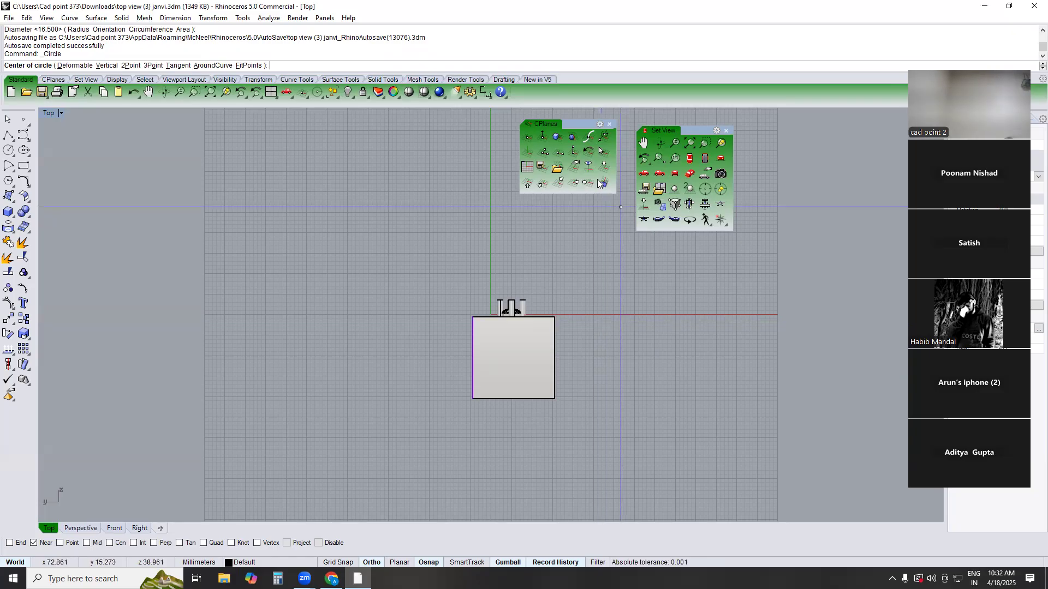
left_click(587, 351)
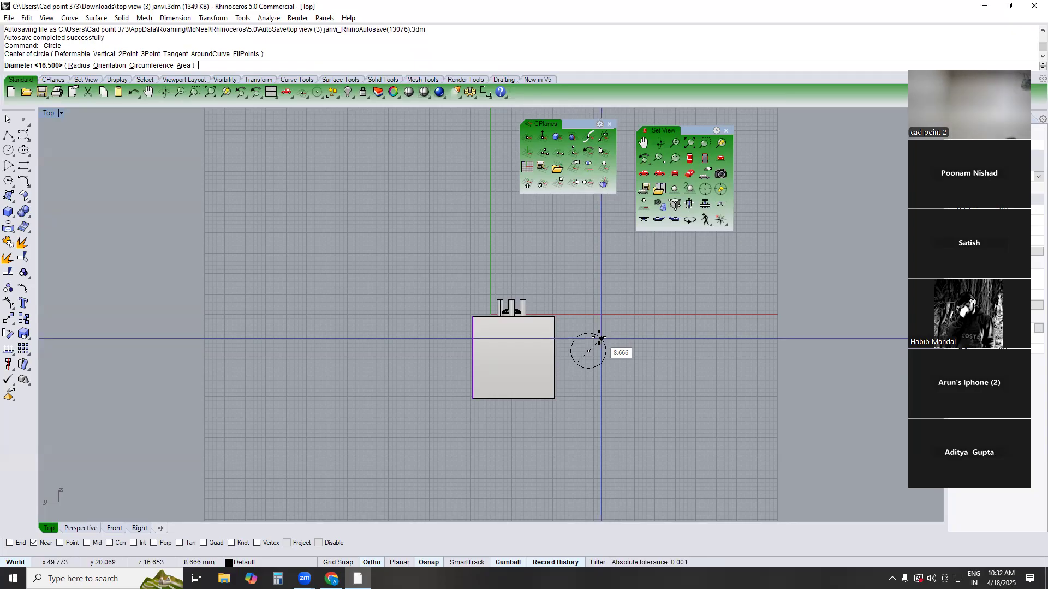
key("Escape")
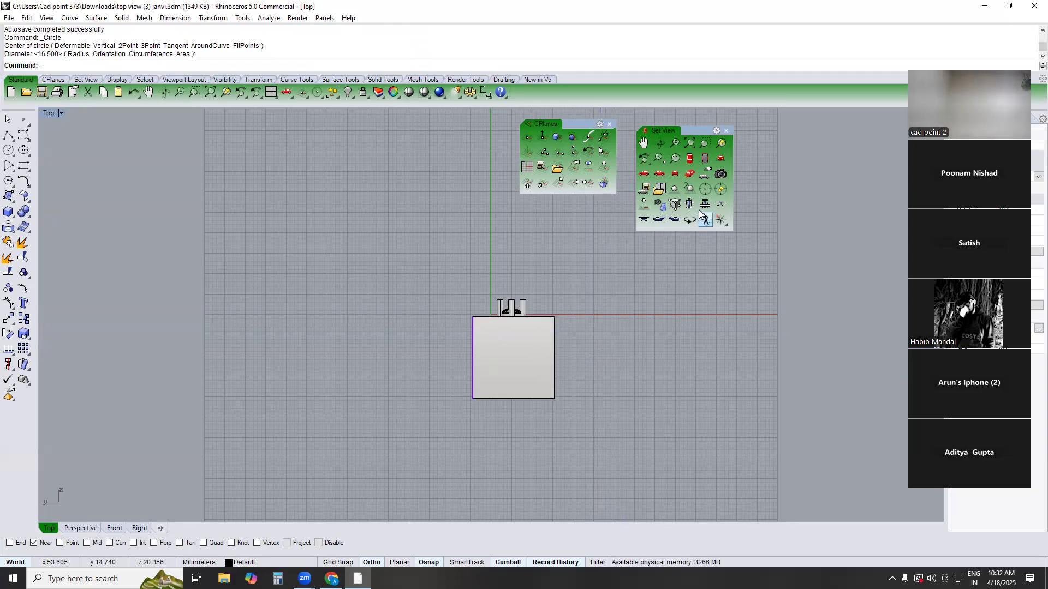
View the model from the top, bottom and front of the view-aligned construction plane
left_click(704, 205)
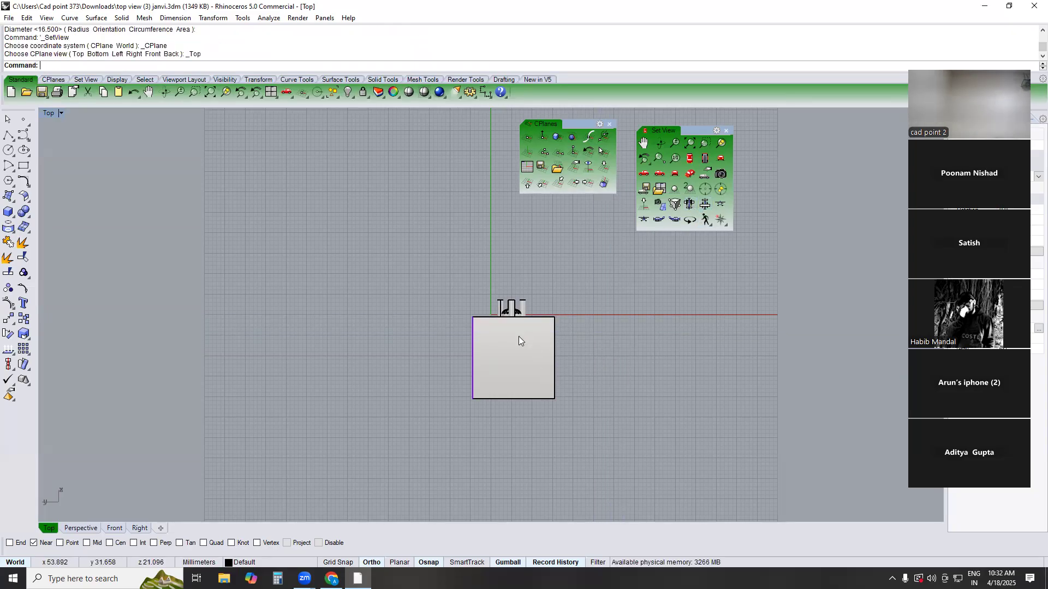
left_click(687, 209)
left_click(704, 213)
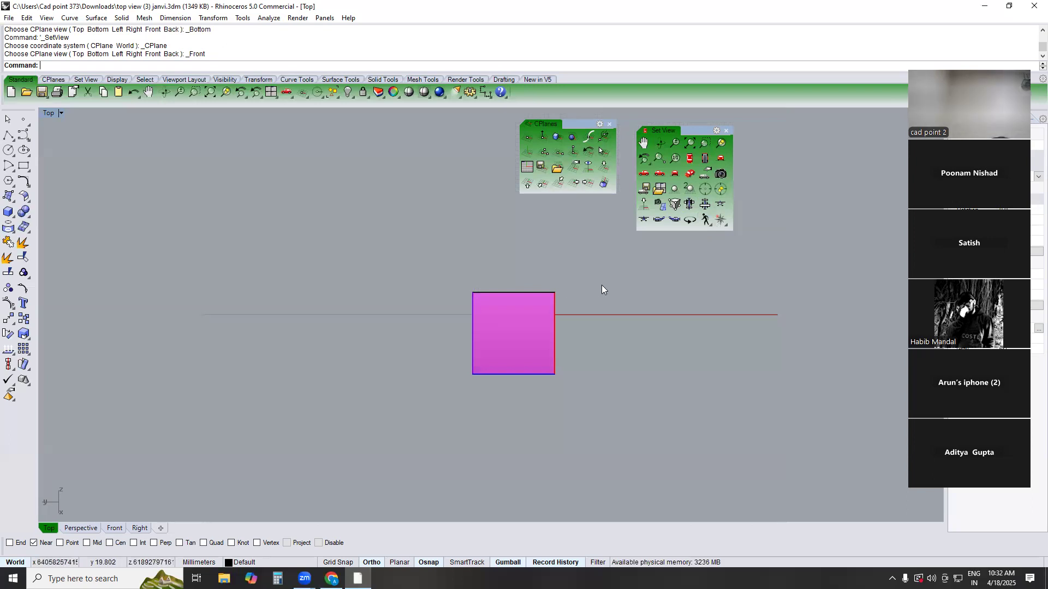
Reset the workspace to the default four viewports and maximize the Top viewport with the model in view
double_click(272, 93)
double_click(272, 94)
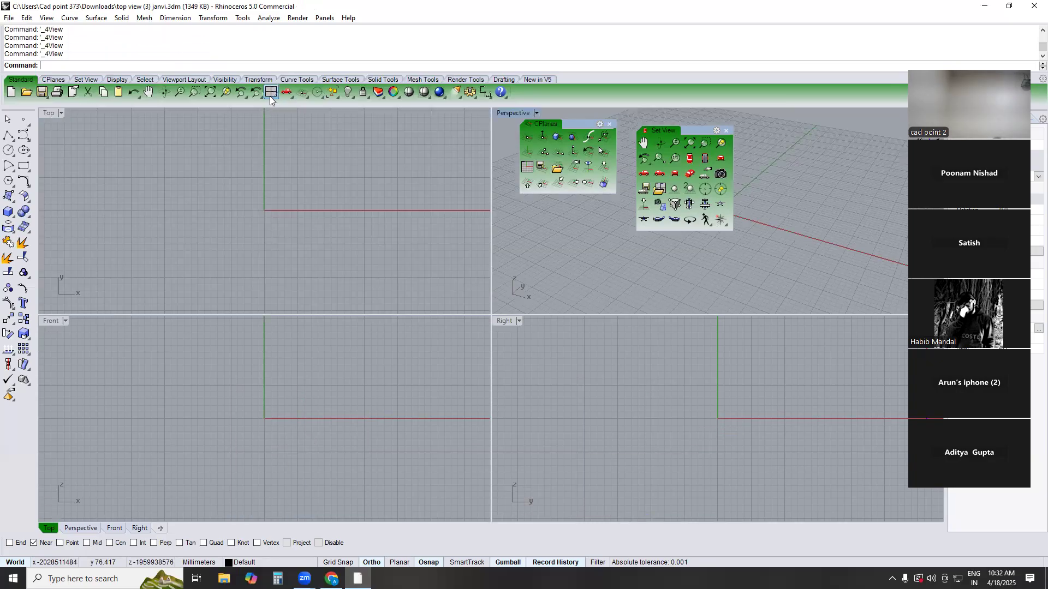
double_click(47, 111)
scroll(505, 306, "down", 4)
mouse_move(505, 306)
right_mouse_down()
mouse_move(271, 322)
mouse_move(189, 358)
right_mouse_up()
scroll(364, 296, "down", 4)
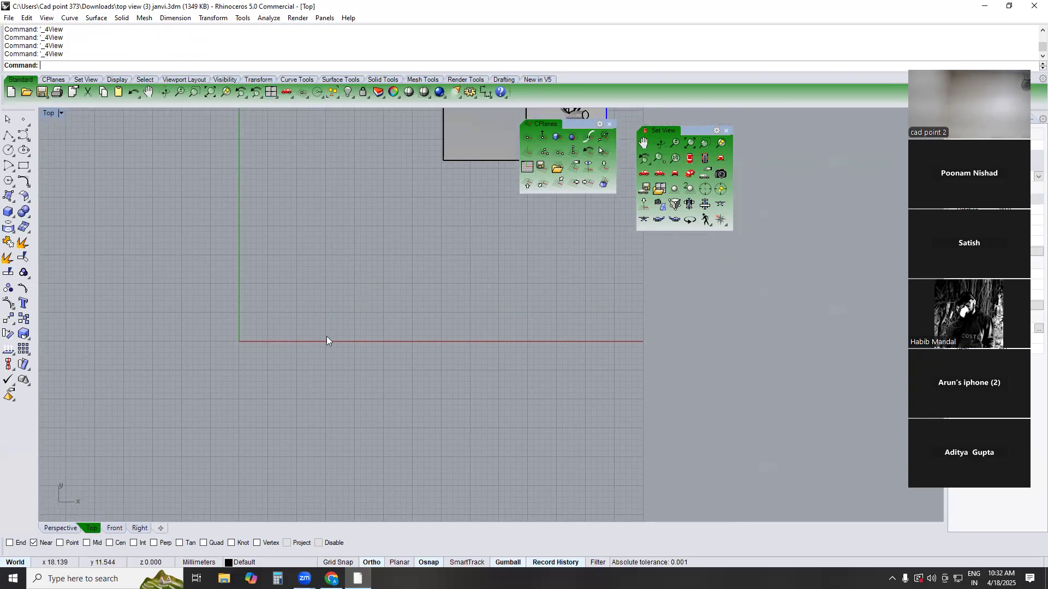
scroll(364, 296, "down", 2)
Set the construction plane to the box object in the Top viewport
left_click(558, 137)
scroll(419, 222, "up", 1)
left_click(415, 217)
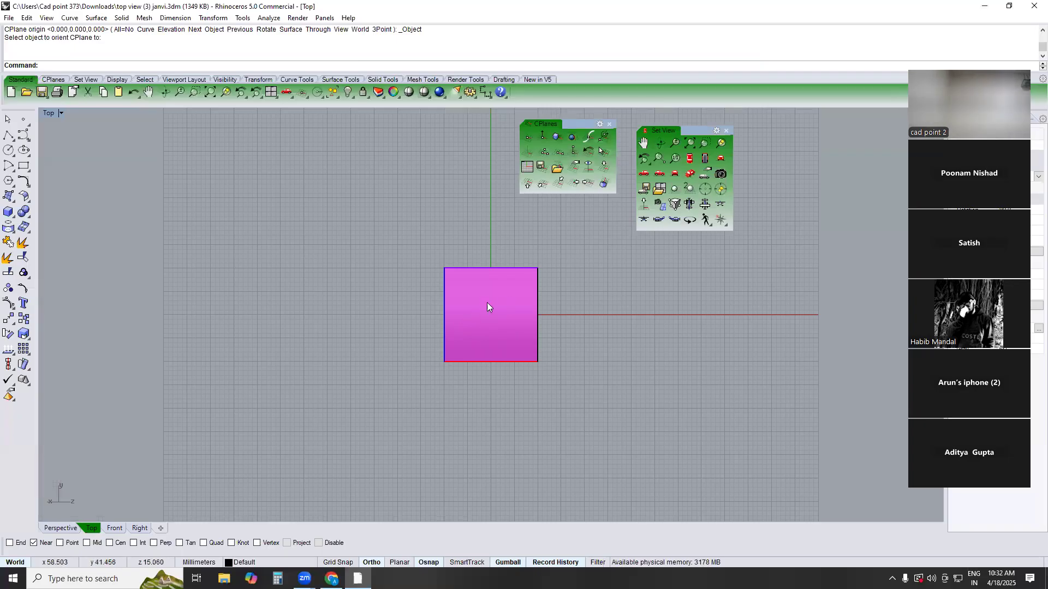
right_click_drag(470, 328, 449, 316)
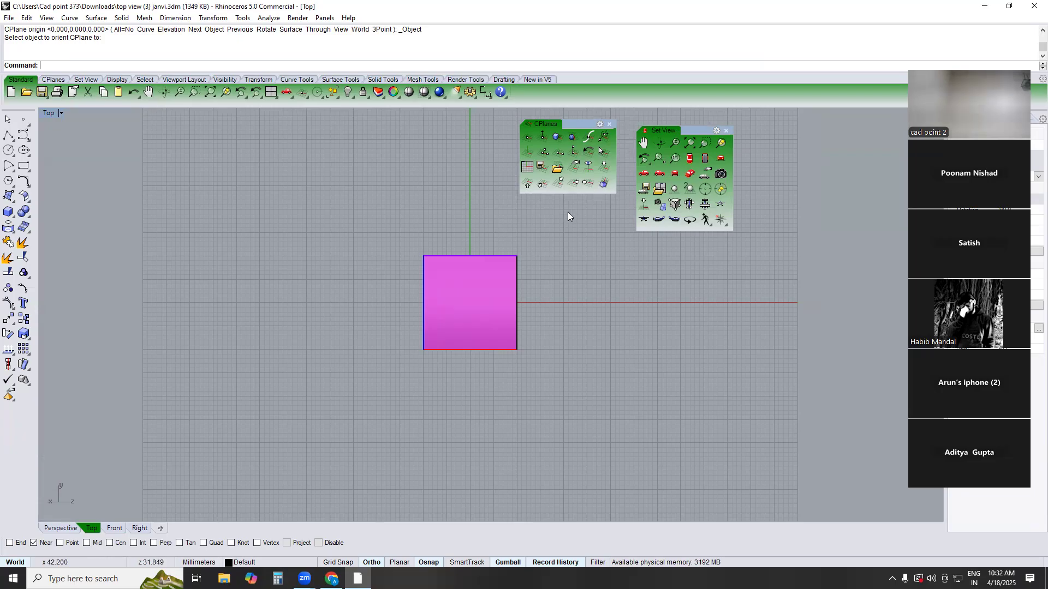
Move the floating CPlanes and Set View palettes closer together, clear of the box
mouse_move(585, 124)
left_mouse_down()
mouse_move(595, 118)
mouse_move(603, 128)
left_mouse_up()
left_click_drag(703, 131, 704, 115)
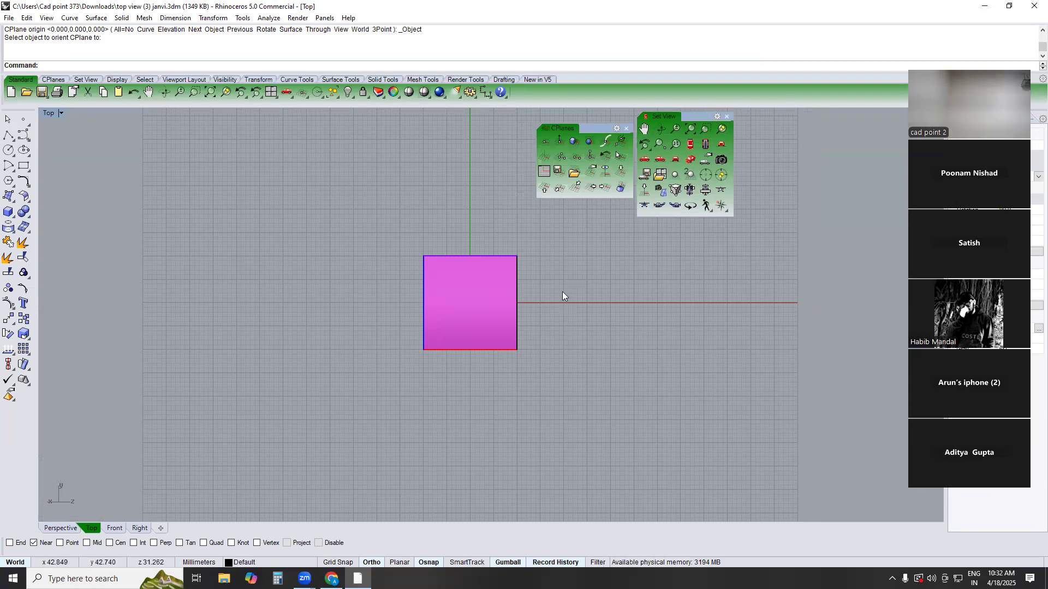
right_click_drag(565, 266, 549, 232)
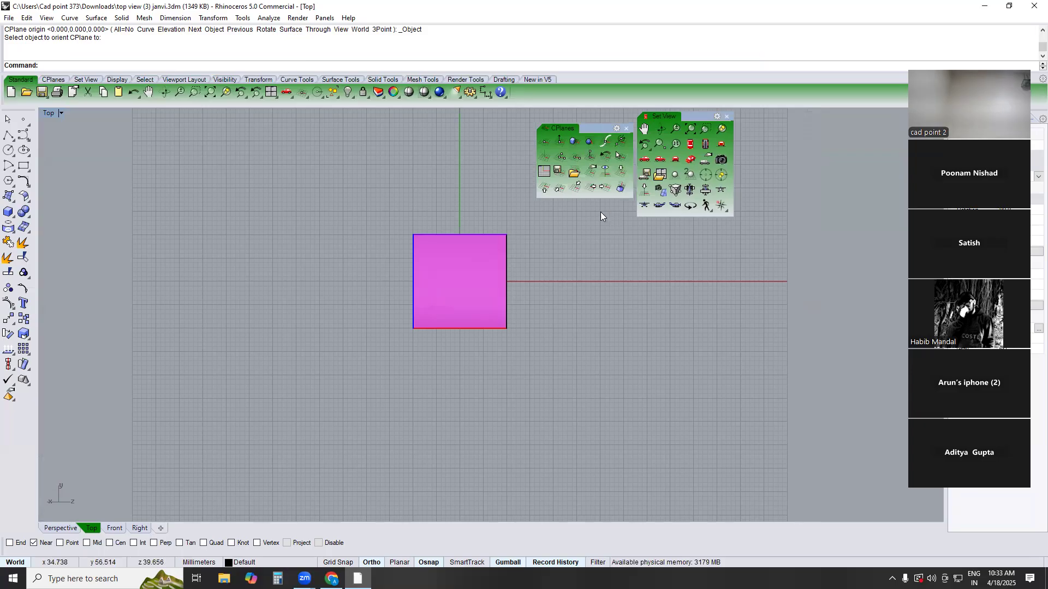
Align the construction plane to its own front view during a circle command and show the new plane's front view, without drawing the circle
left_click(721, 189)
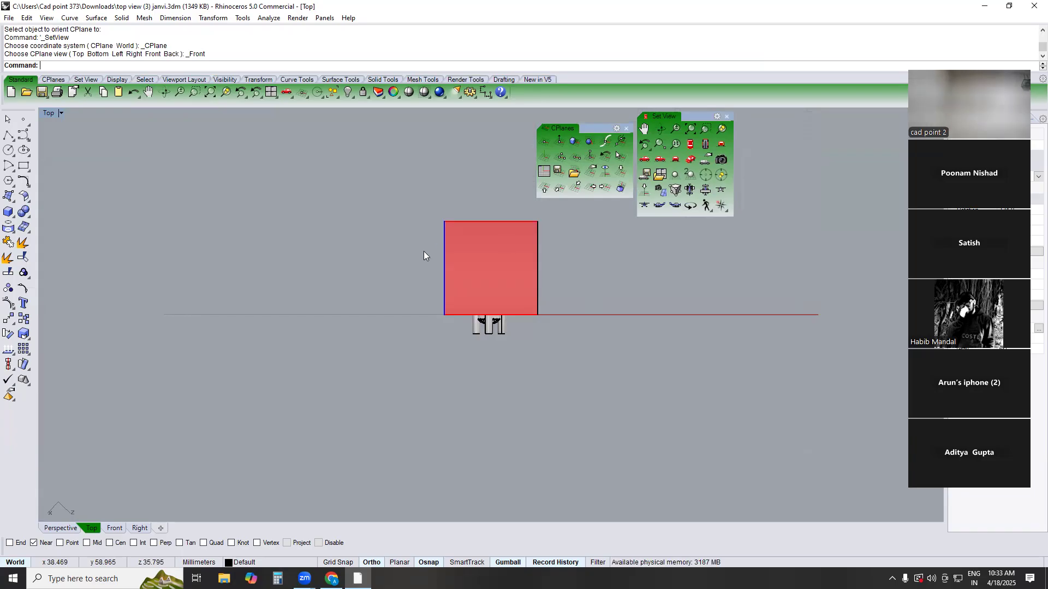
left_click(8, 150)
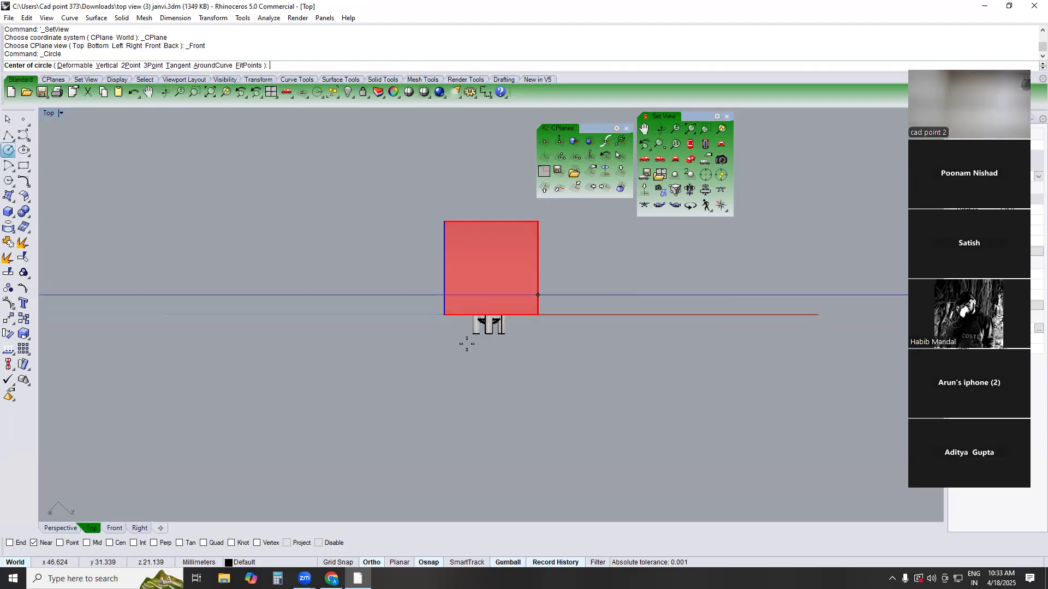
left_click(722, 191)
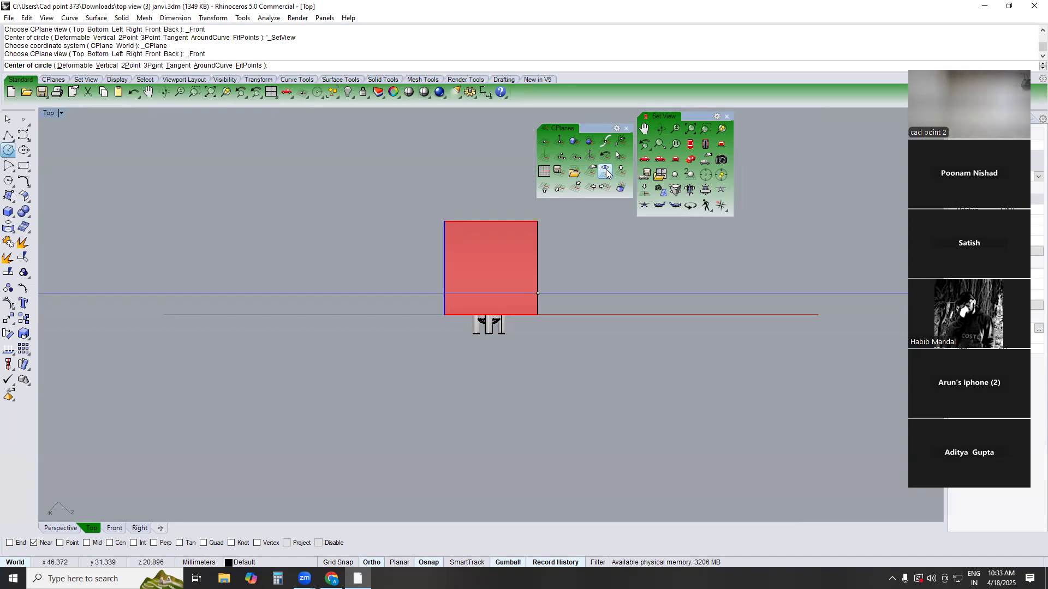
left_click(719, 192)
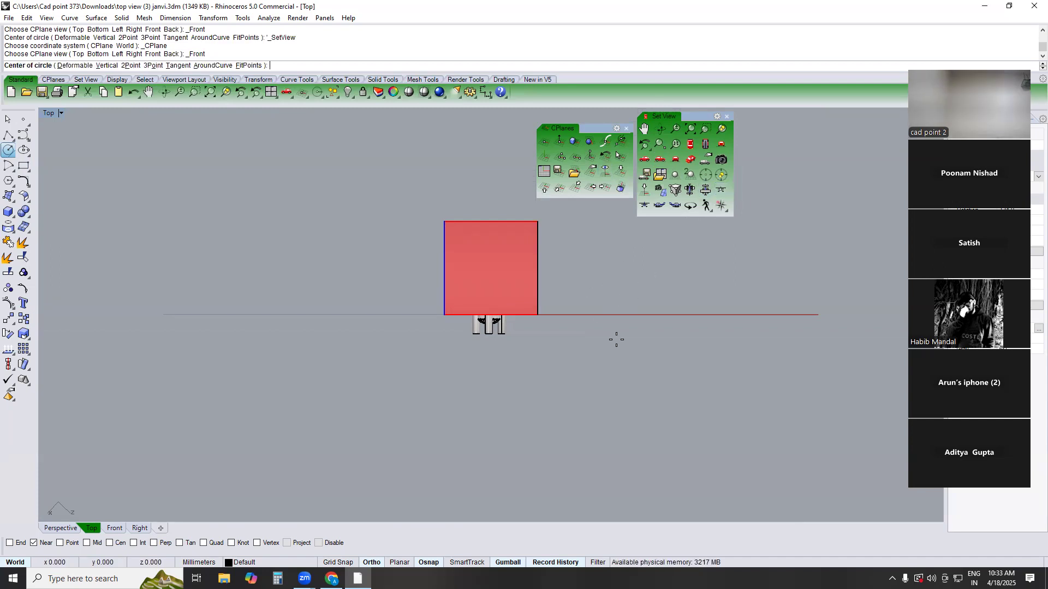
left_click(605, 170)
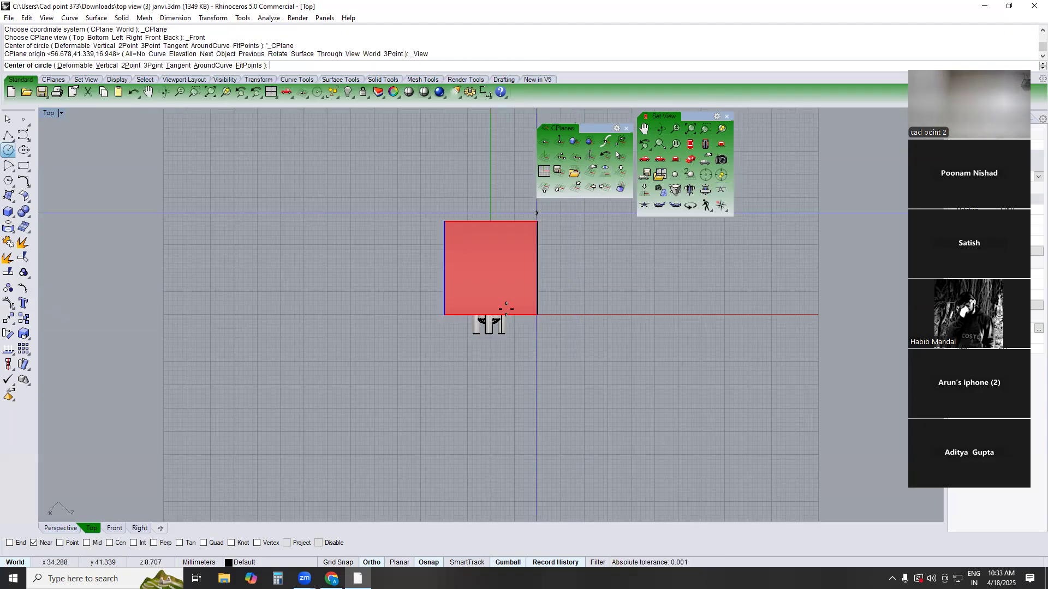
left_click(721, 194)
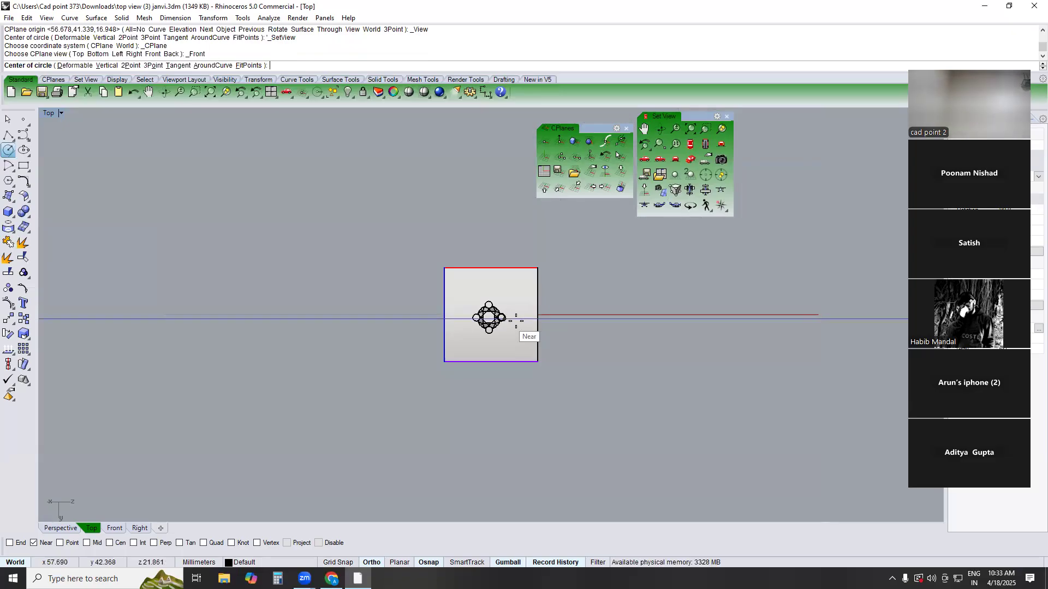
key("Escape")
Restore the world top orientation and default four-viewport layout, with the Top viewport maximized and zoomed on the box
type("TOP")
key("Return")
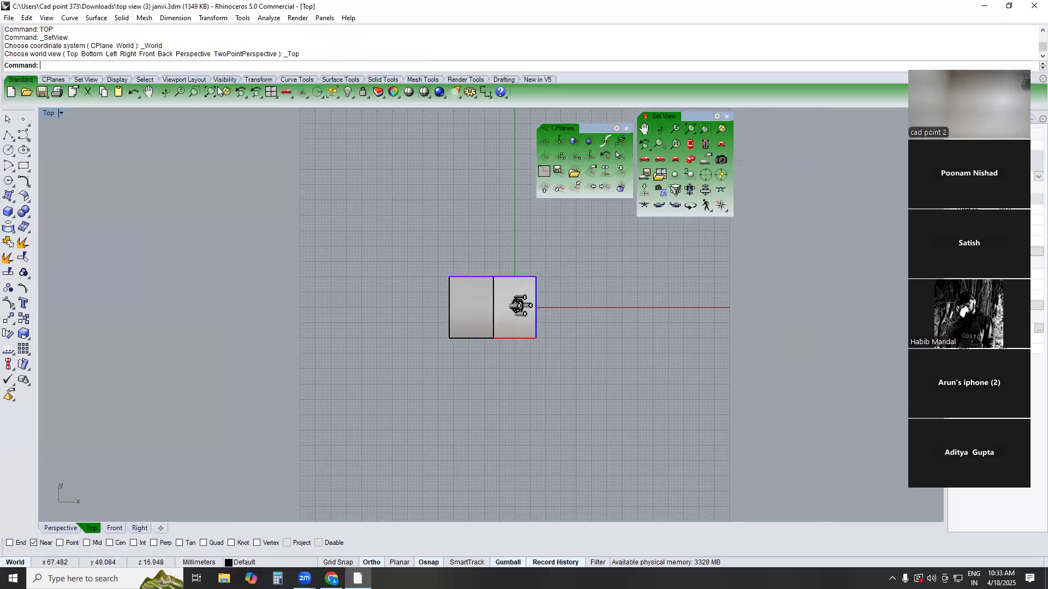
left_click(271, 91)
left_click(272, 92)
double_click(271, 92)
scroll(304, 177, "down", 10)
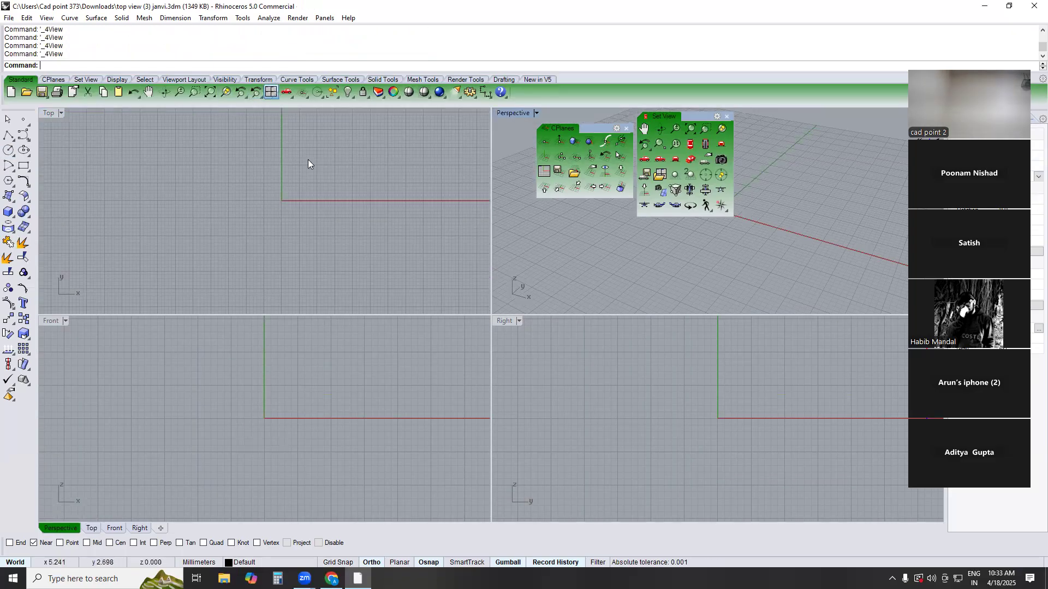
left_click(49, 116)
double_click(50, 118)
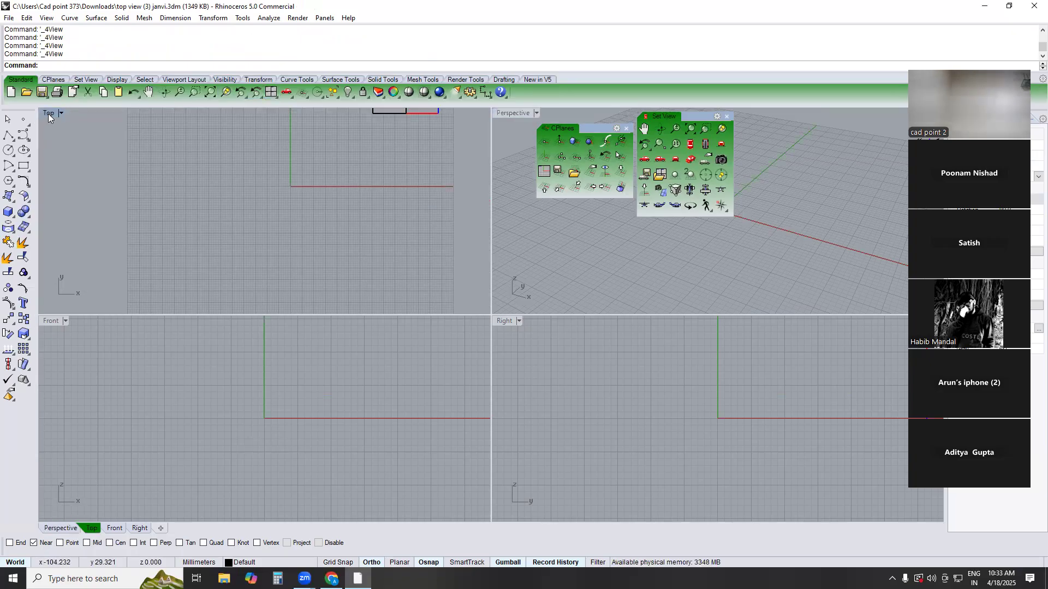
scroll(485, 296, "down", 6)
right_click_drag(462, 314, 325, 470)
scroll(486, 323, "up", 4)
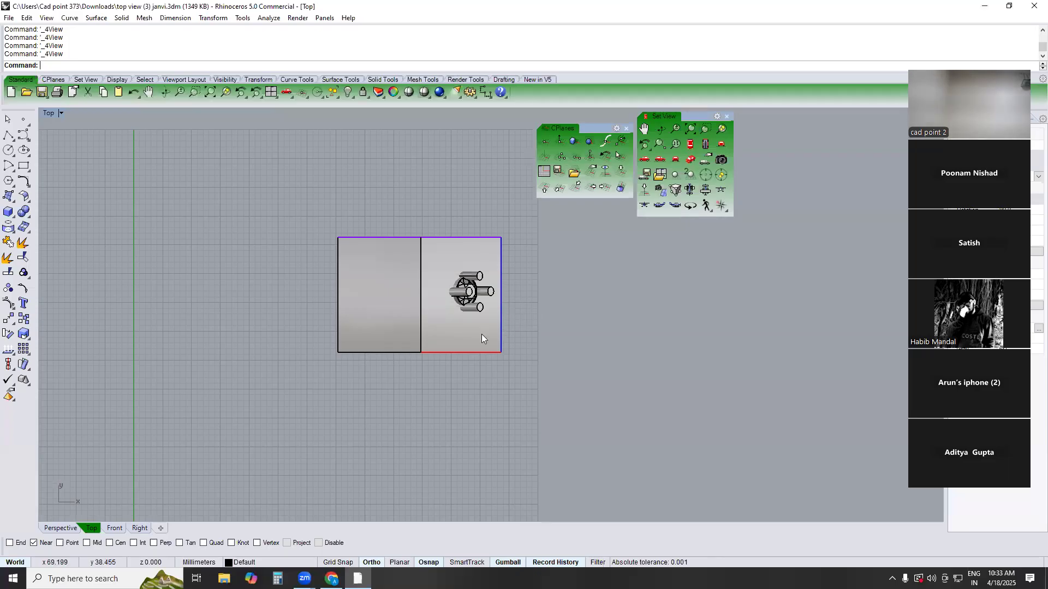
right_click_drag(482, 334, 448, 352)
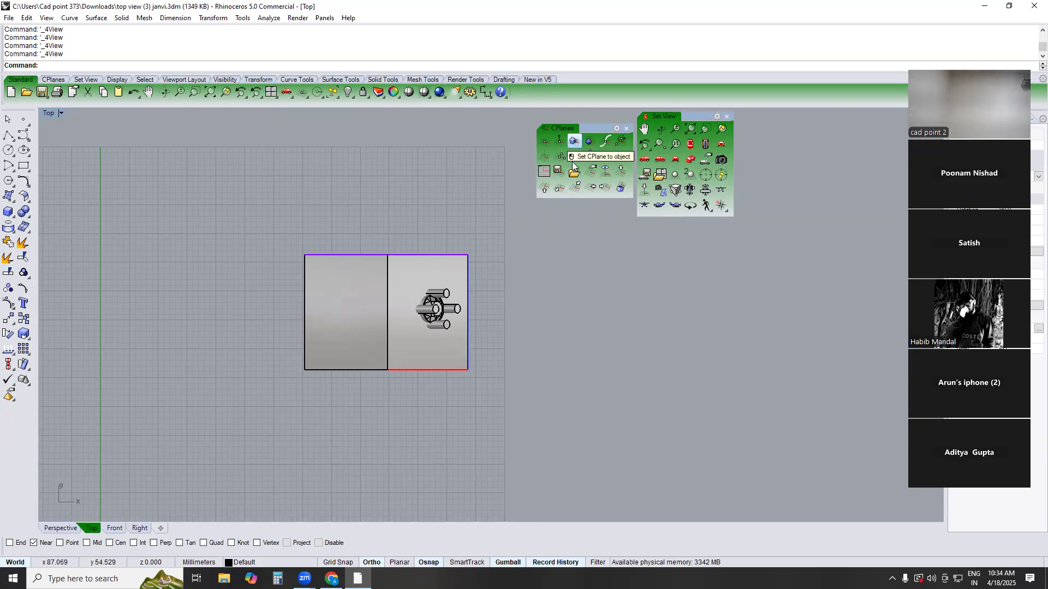
Set the construction plane to the box object twice, restoring the world top view after each attempt
left_click(575, 143)
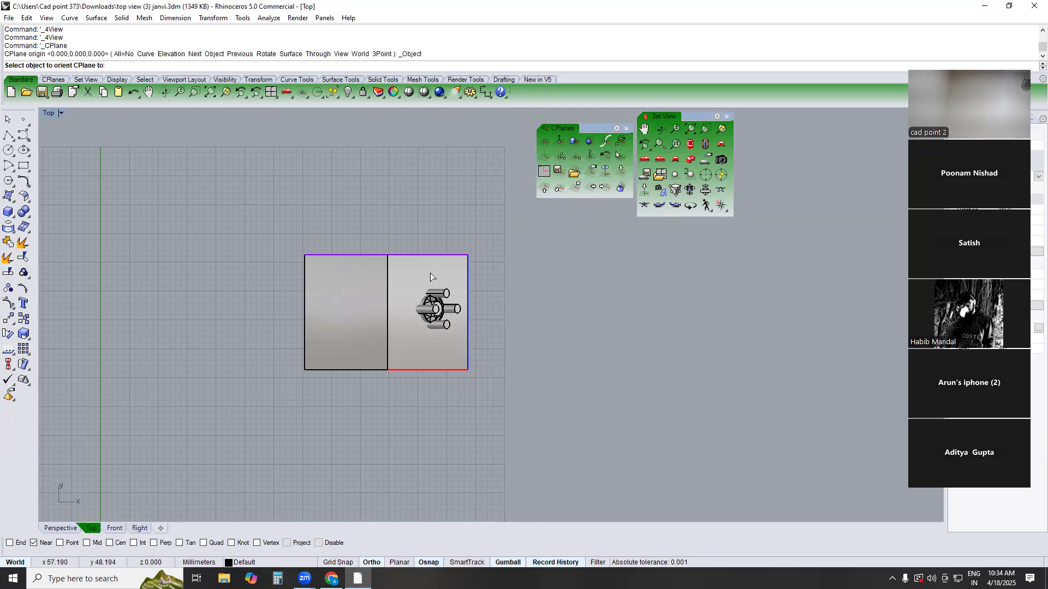
left_click(430, 271)
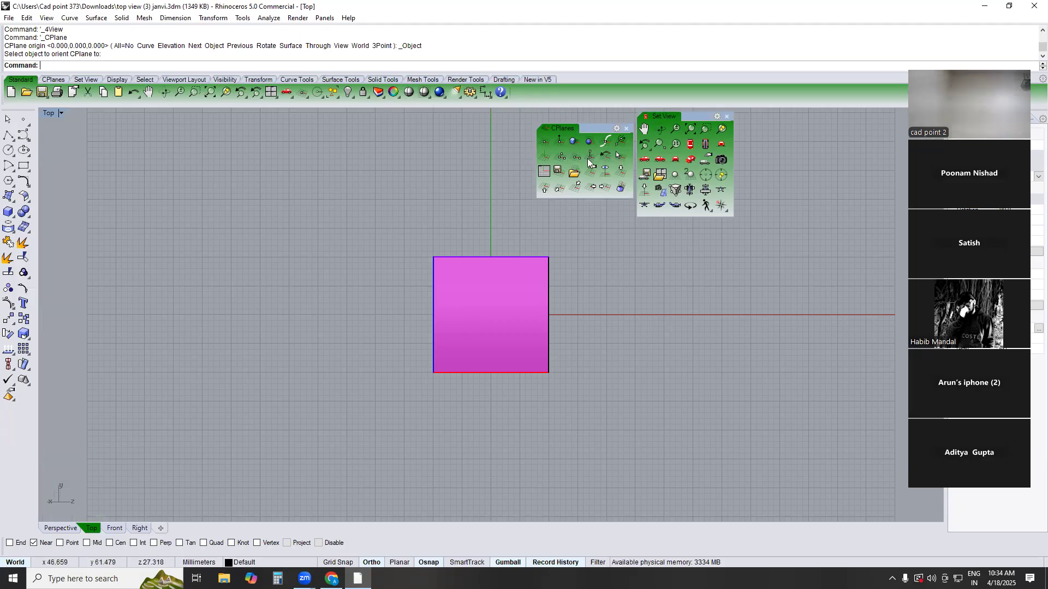
type("TOP")
key("Return")
left_click(577, 188)
left_click(477, 273)
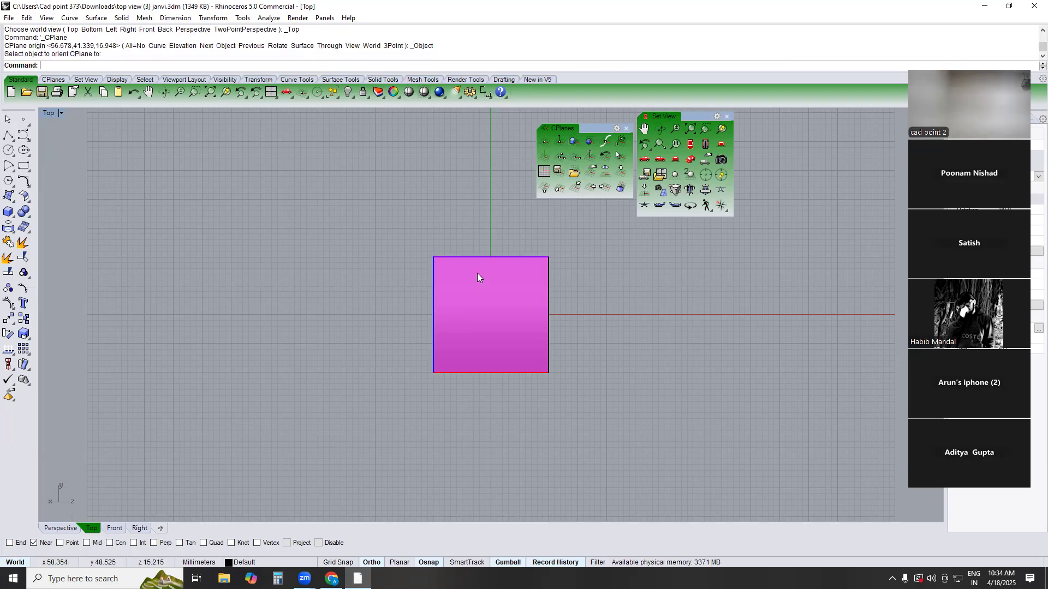
type("TOP")
key("Return")
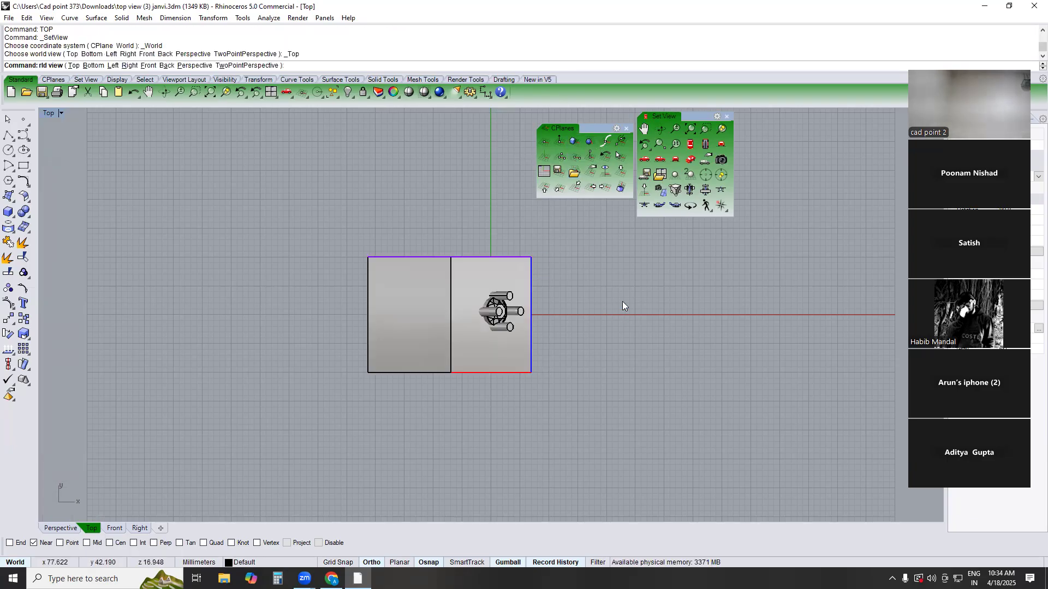
Orient the construction plane to the box face carrying the gem setting and show that plane's front view, without drawing a circle
type("cps")
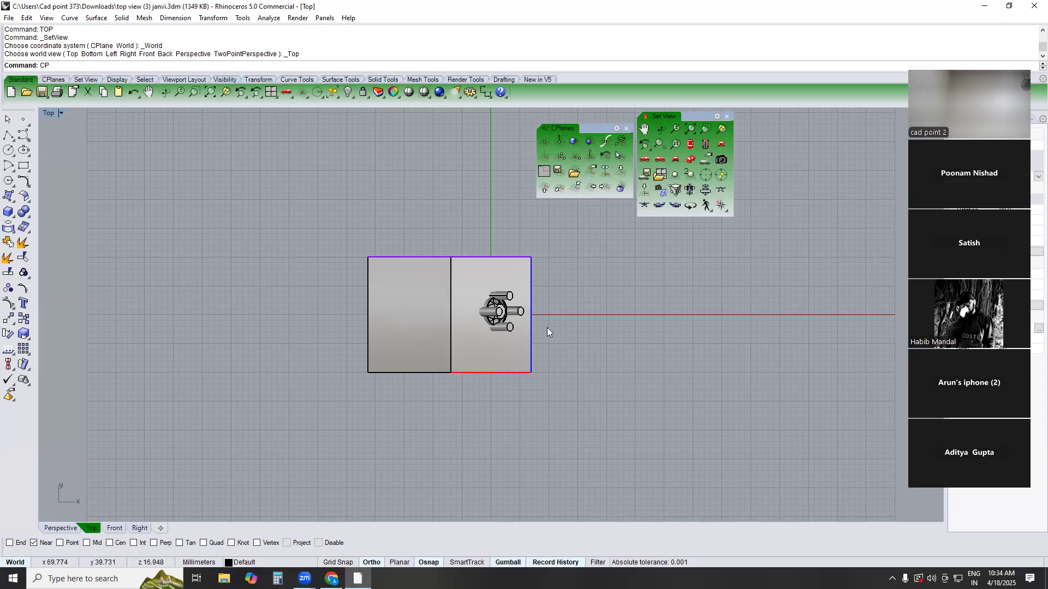
key("Return")
left_click(467, 333)
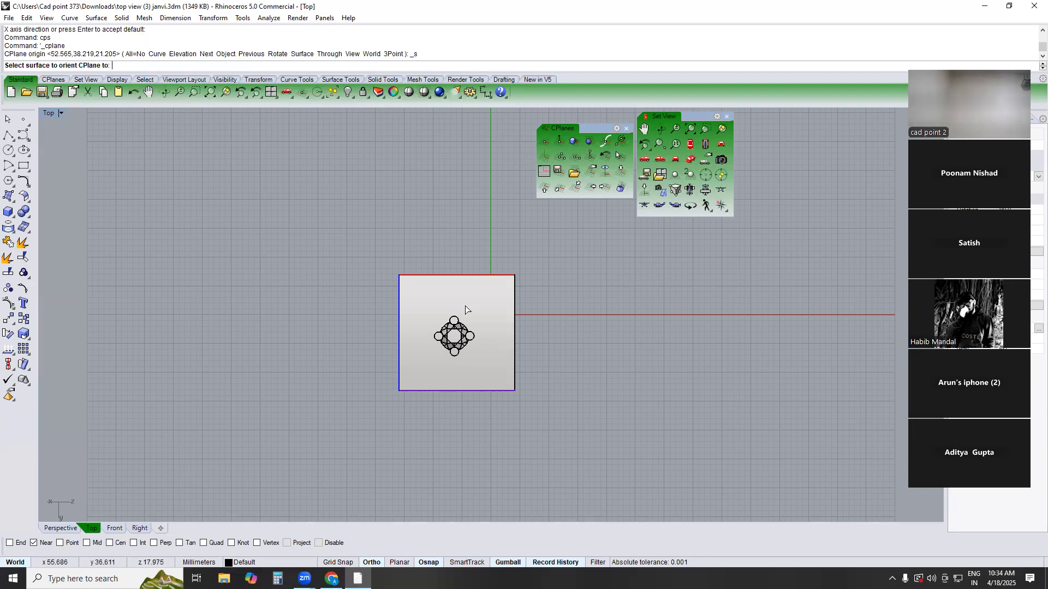
left_click(550, 191)
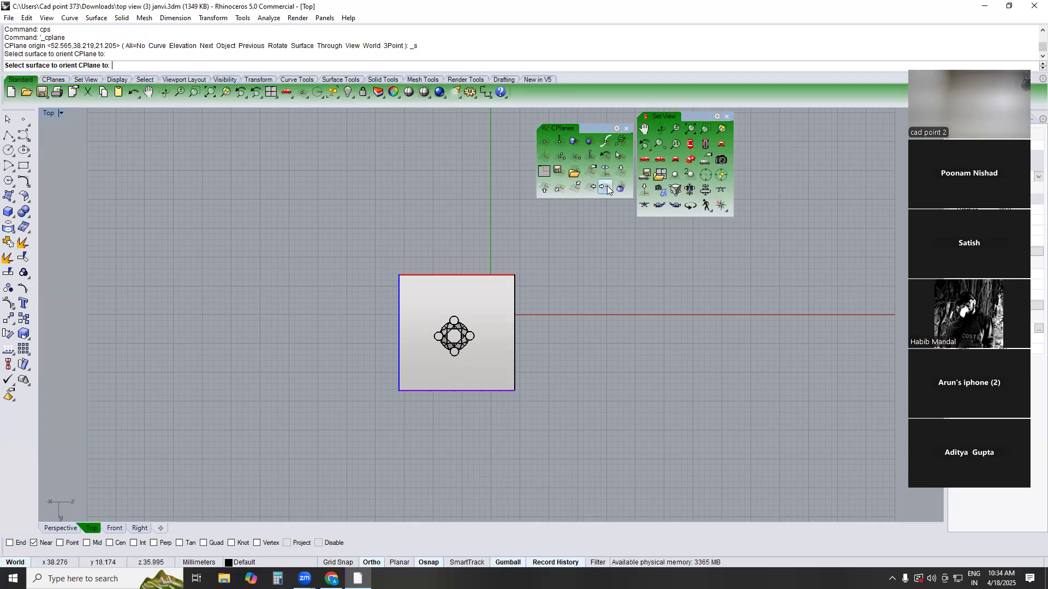
left_click(722, 190)
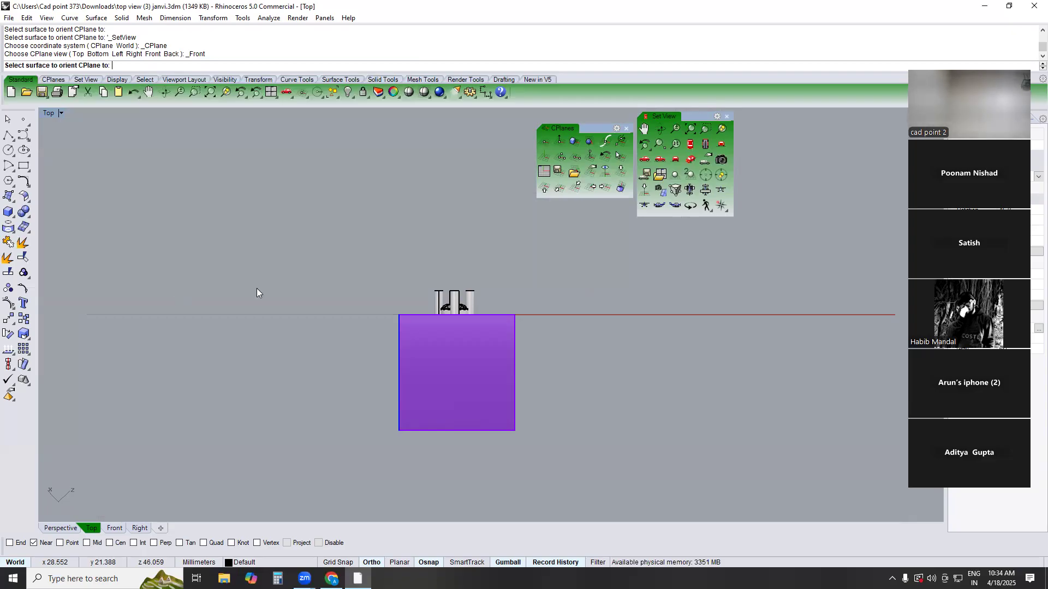
left_click(8, 150)
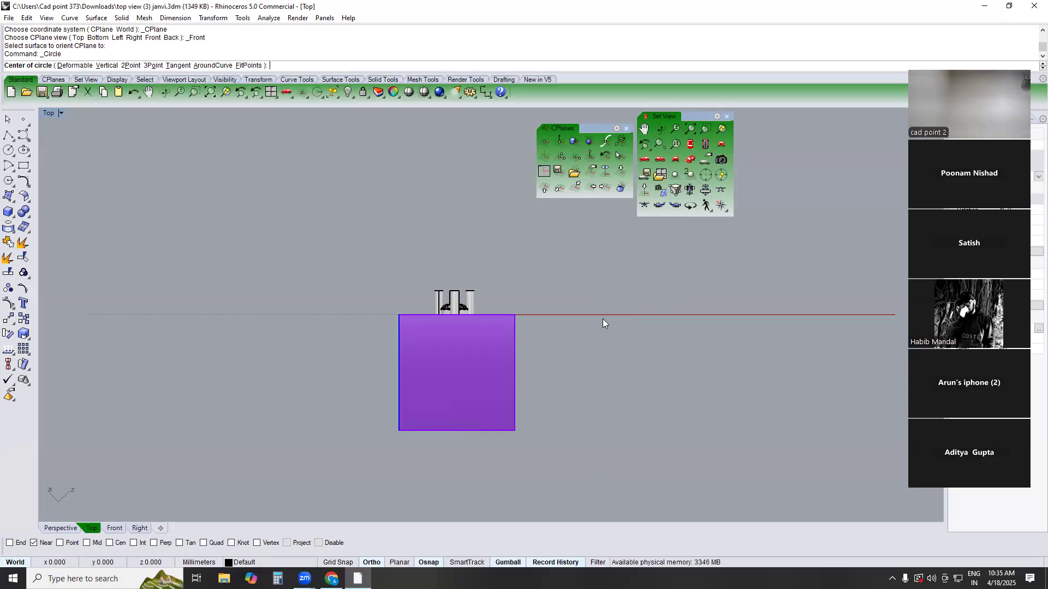
key("Escape")
Draw a test circle beside the box in an orbited world perspective view and undo it
mouse_move(623, 335)
right_mouse_down("ctrl+shift")
mouse_move(625, 357)
mouse_move(613, 323)
mouse_move(622, 336)
right_mouse_up("ctrl+shift")
key("ctrl+F1")
key("ctrl+F4")
left_click(8, 150)
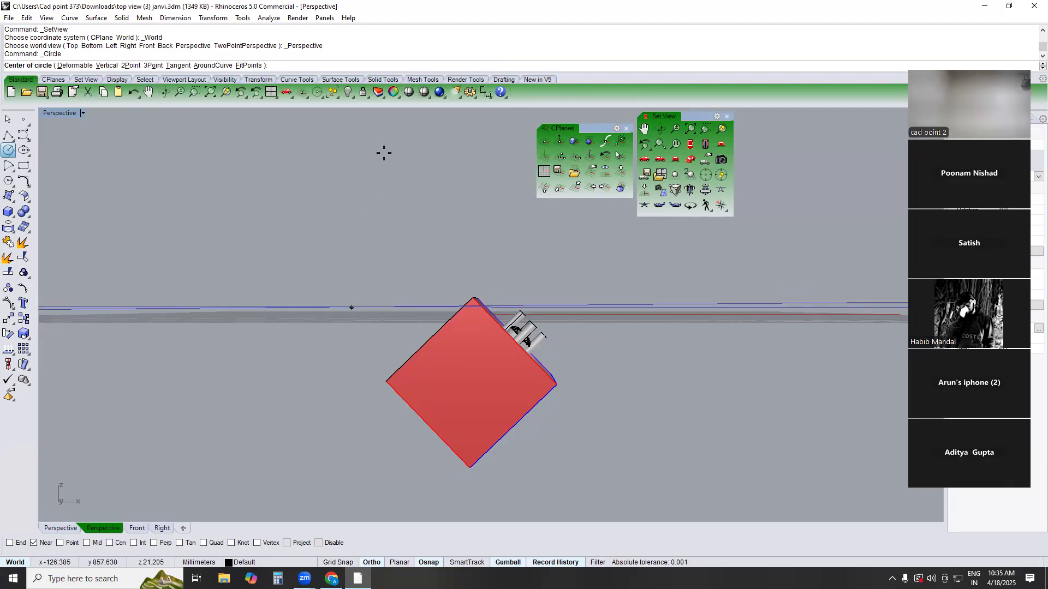
right_click_drag(354, 444, 353, 410)
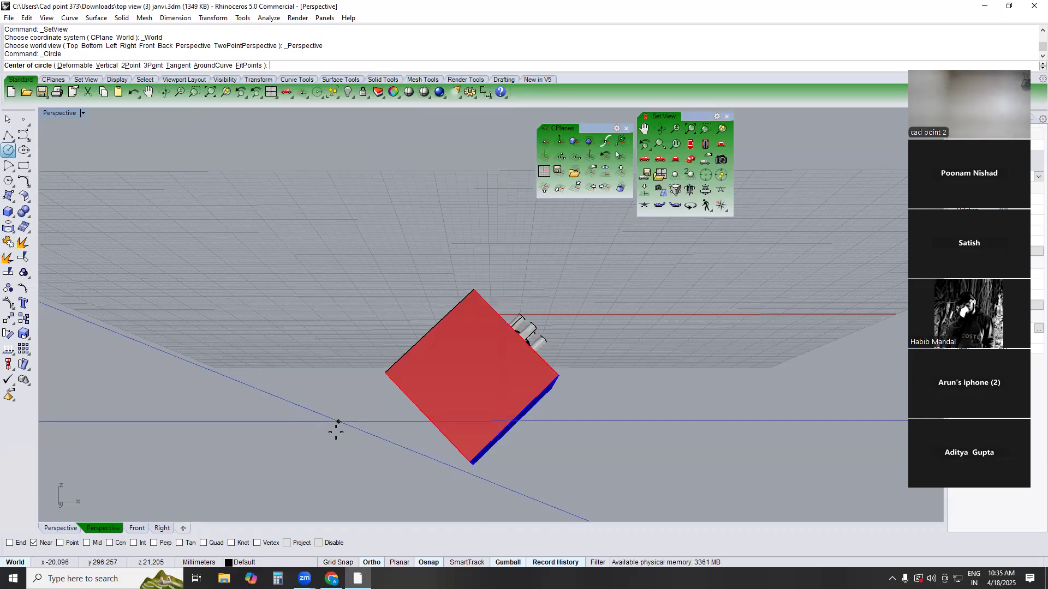
right_click_drag(346, 342, 337, 389)
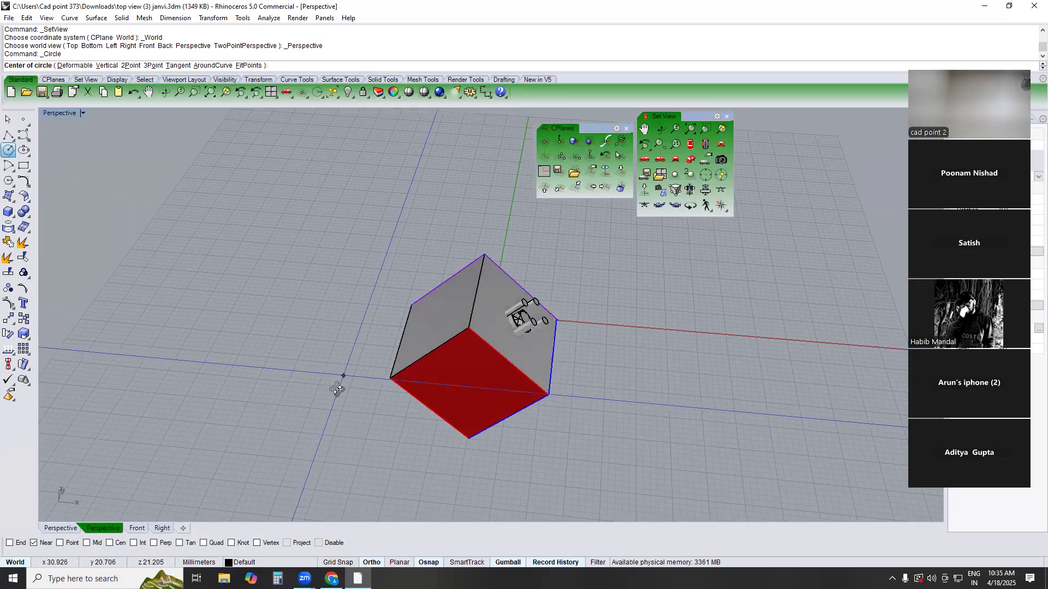
left_click(331, 343)
left_click(386, 271)
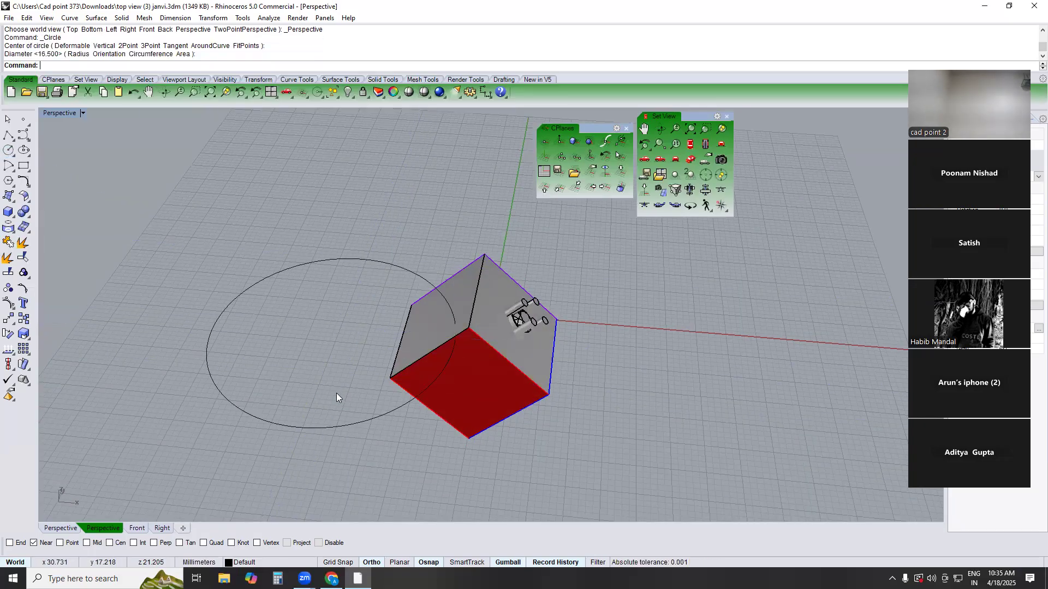
key("ctrl+z")
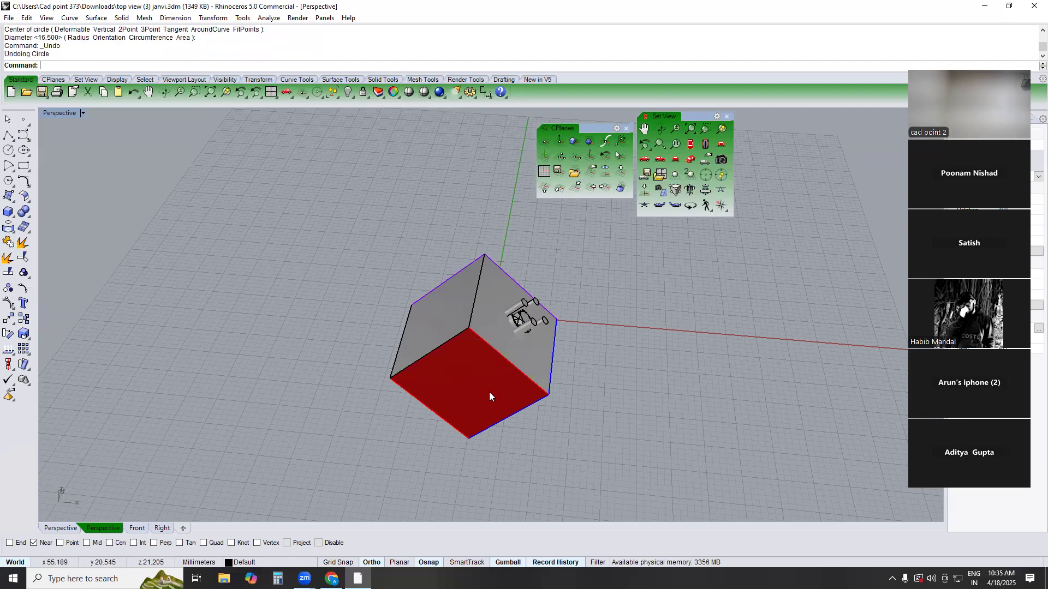
Examine the box against the construction plane from orbited angles and in the plane's front view, without drawing a circle
right_click_drag(479, 362, 493, 304)
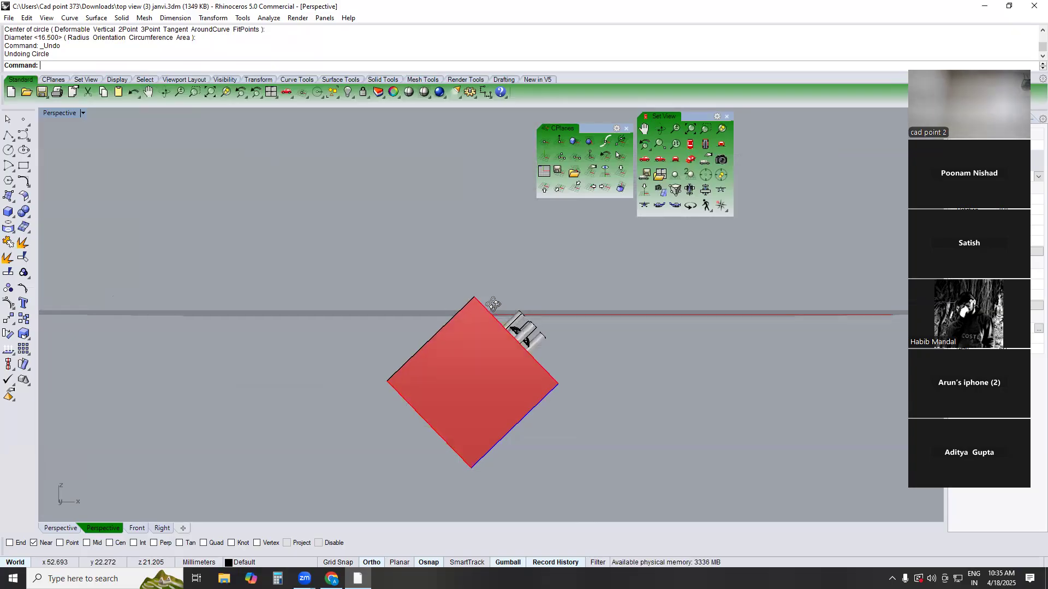
right_click_drag(483, 367, 479, 367)
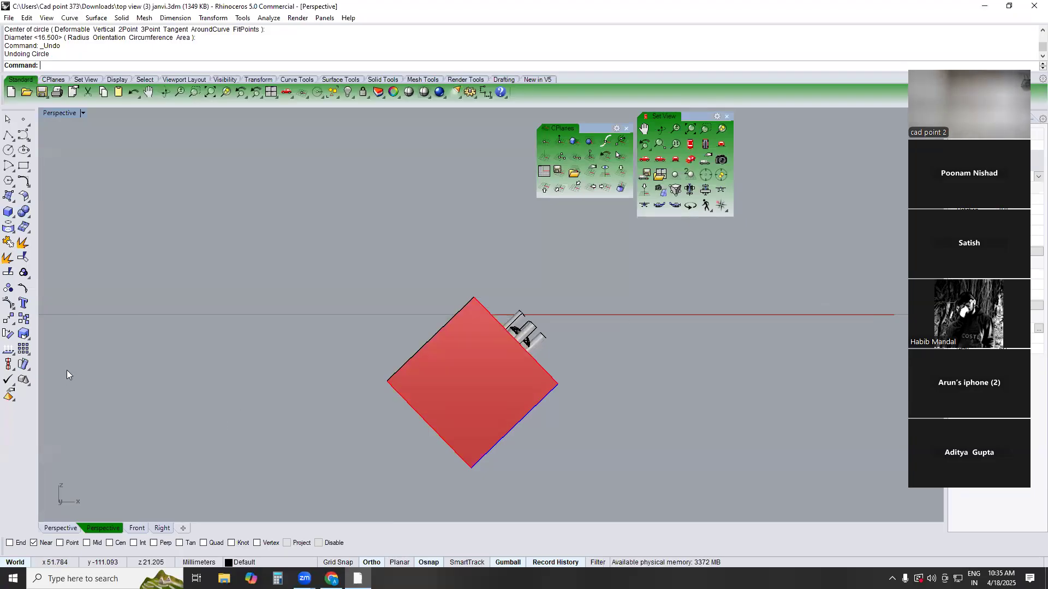
left_click(8, 150)
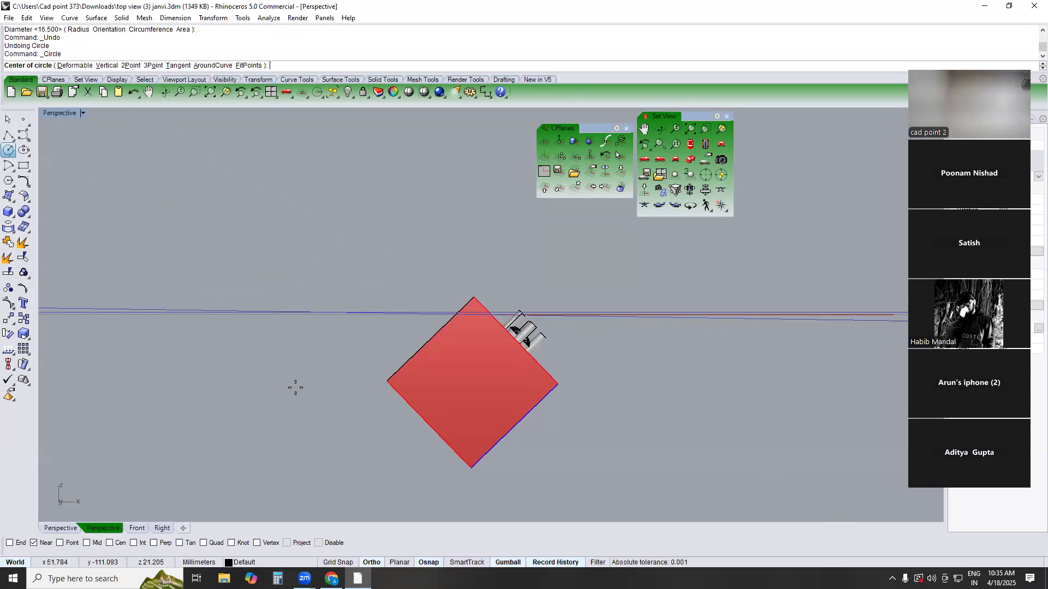
right_click_drag(359, 275, 341, 310)
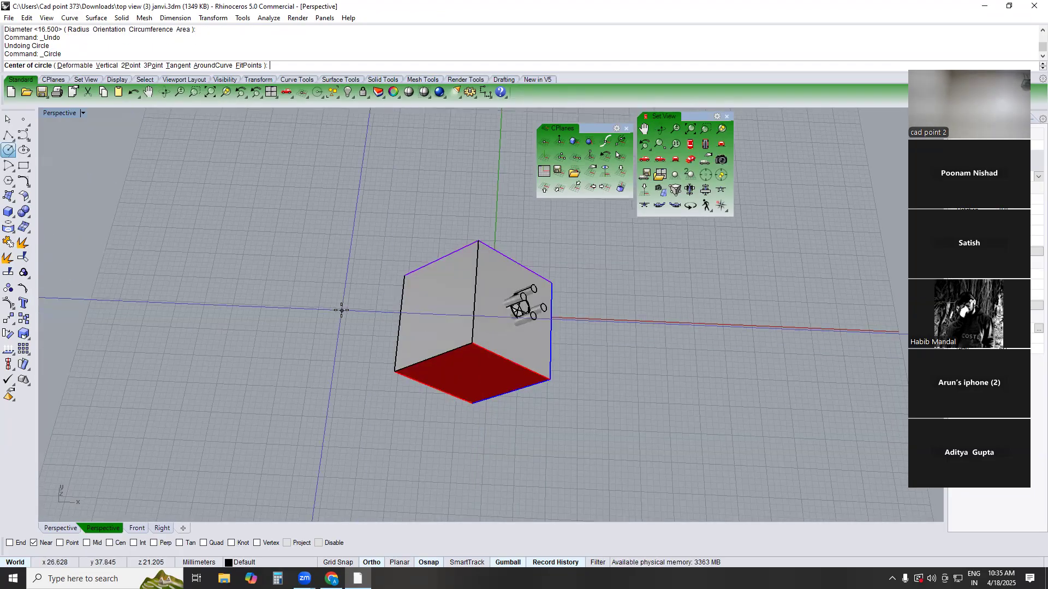
key("Escape")
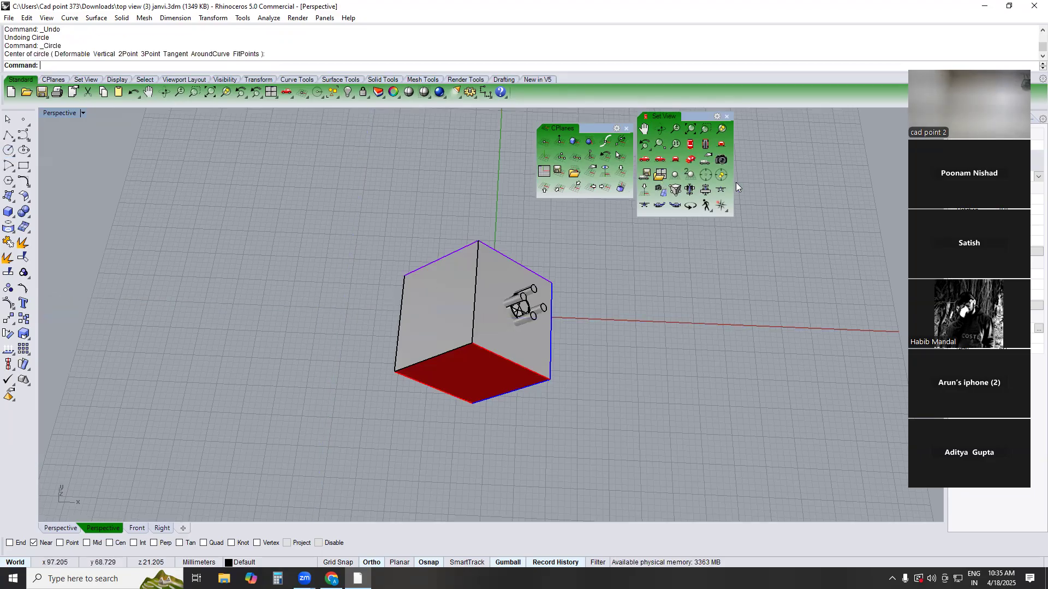
left_click(721, 189)
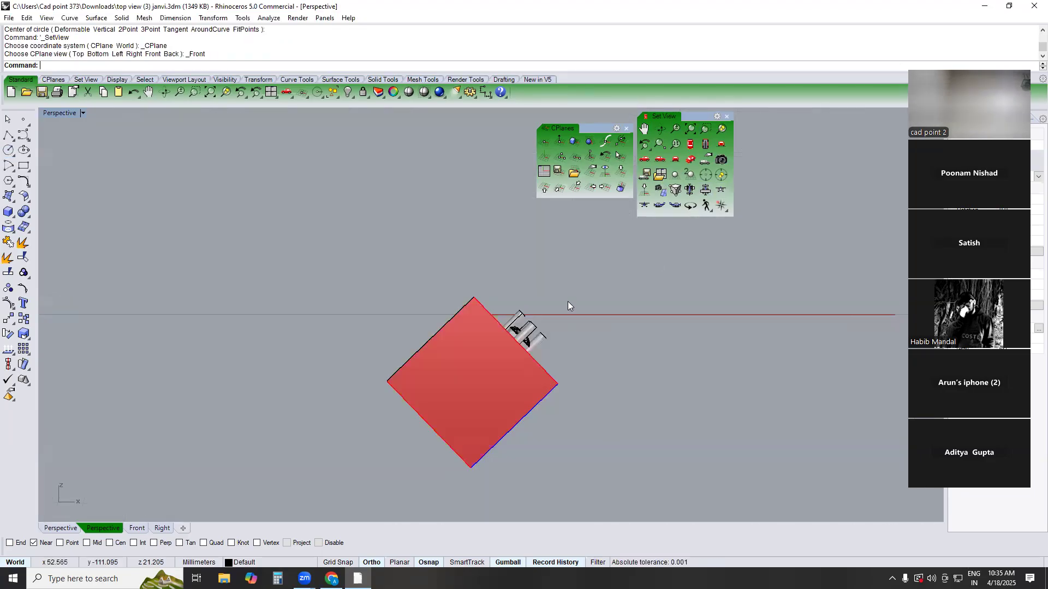
Restore the world top view and orient the construction plane to the gem-setting face with the default origin and X axis
key("F1")
key("F2")
key("F1")
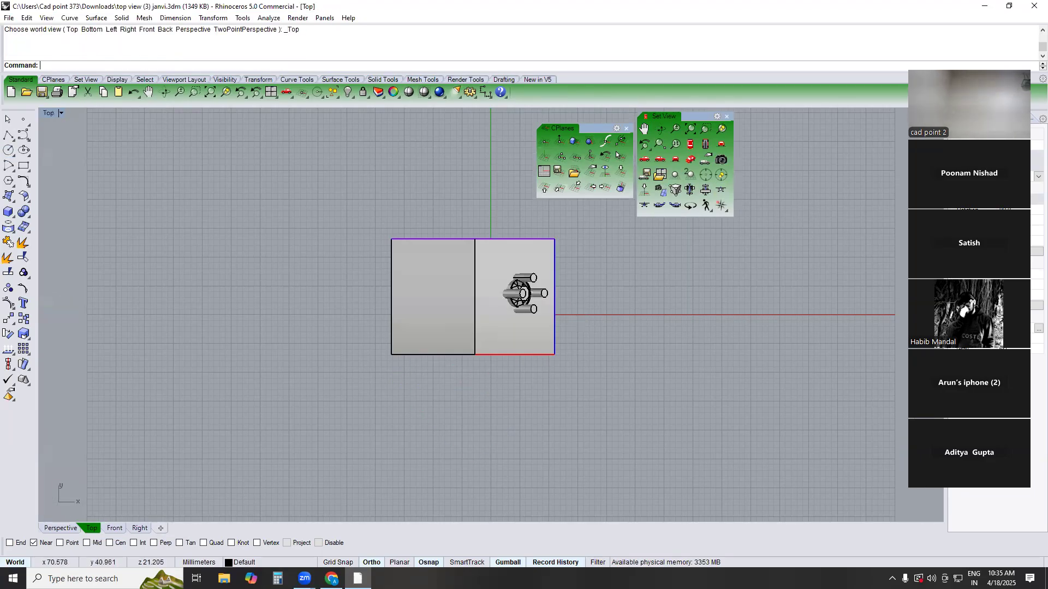
right_click_drag(595, 299, 575, 327)
type("cps")
key("Return")
left_click(480, 288)
right_click(477, 299)
right_click(475, 306)
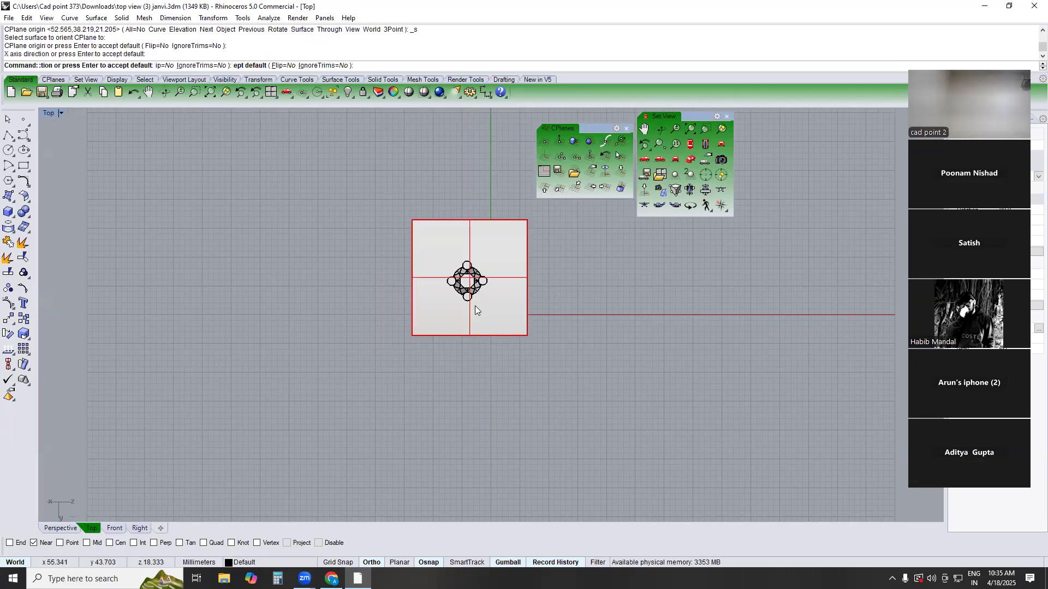
Show the CPlane's front view, align the construction plane to that view during the Circle command, and draw a circle beside the box
left_click(726, 187)
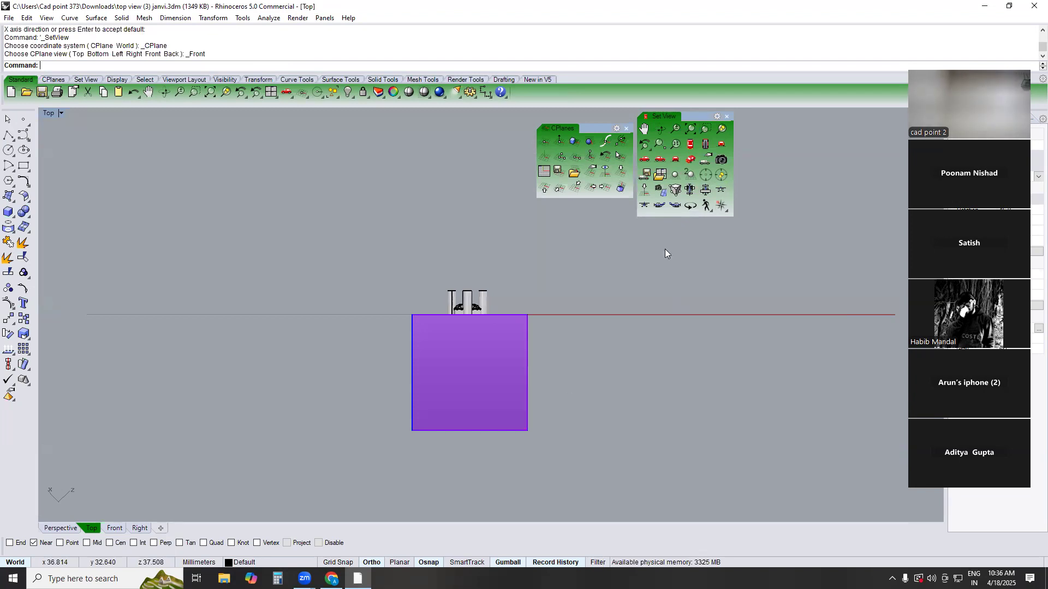
left_click(8, 150)
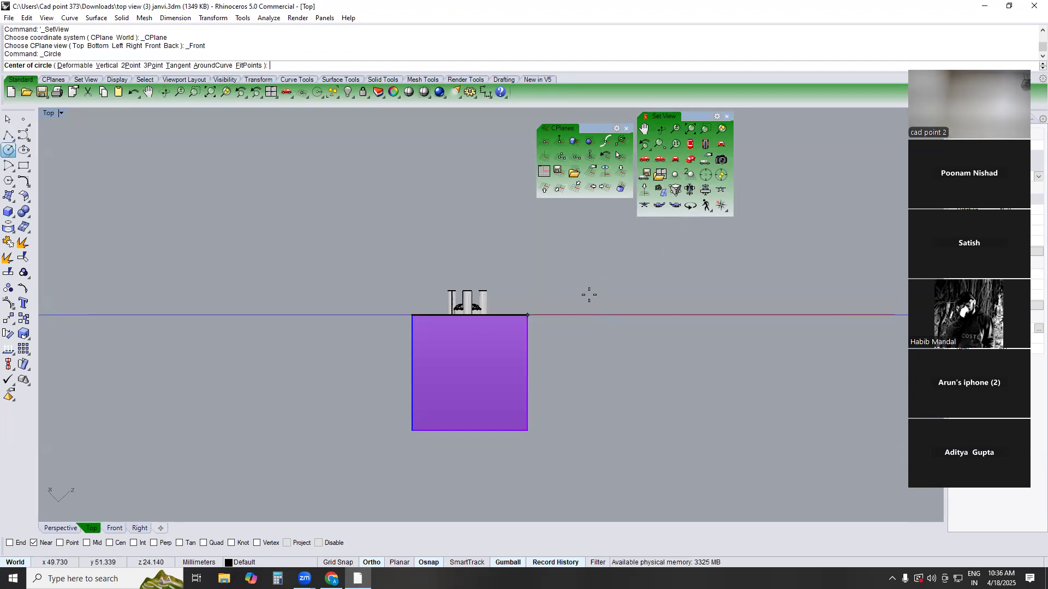
left_click(605, 172)
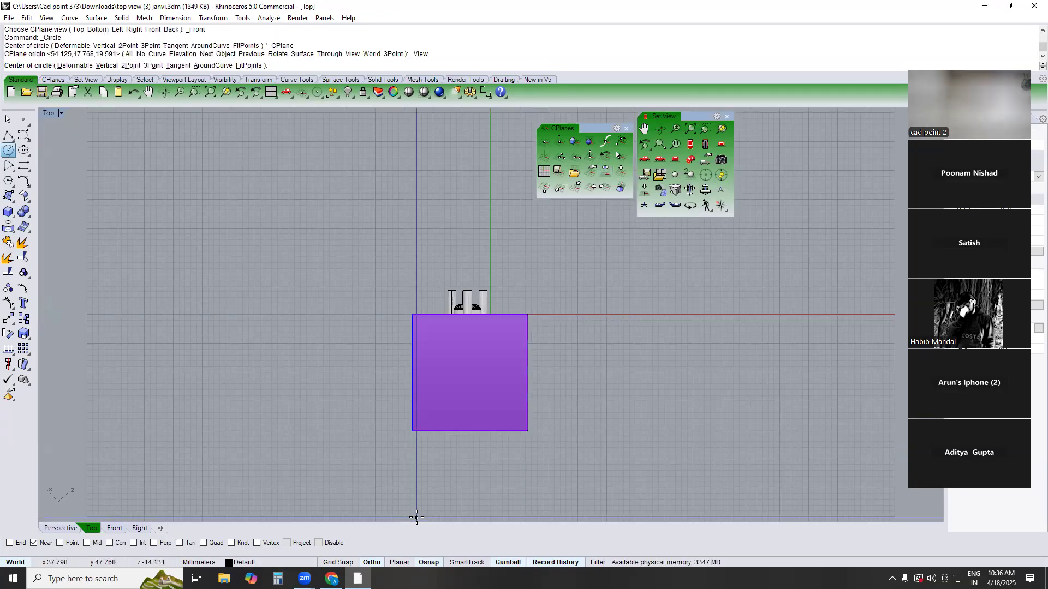
left_click(635, 350)
left_click(653, 295)
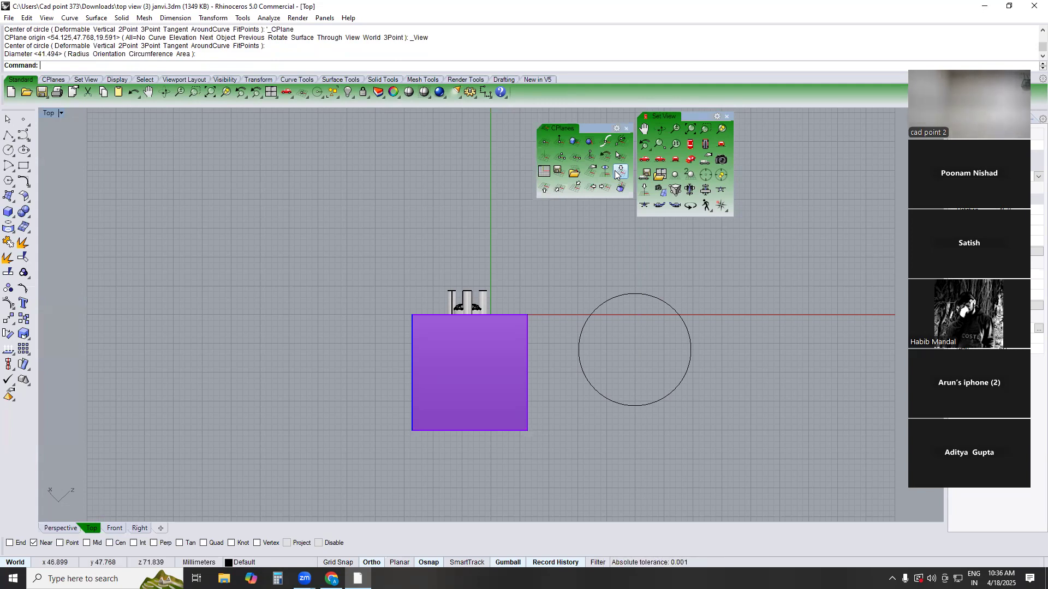
Look at the new circle and the box in the world perspective view from an orbited angle
type("TOP")
key("Return")
type("PERSPECTIVE")
key("Return")
right_click_drag(683, 298, 689, 262)
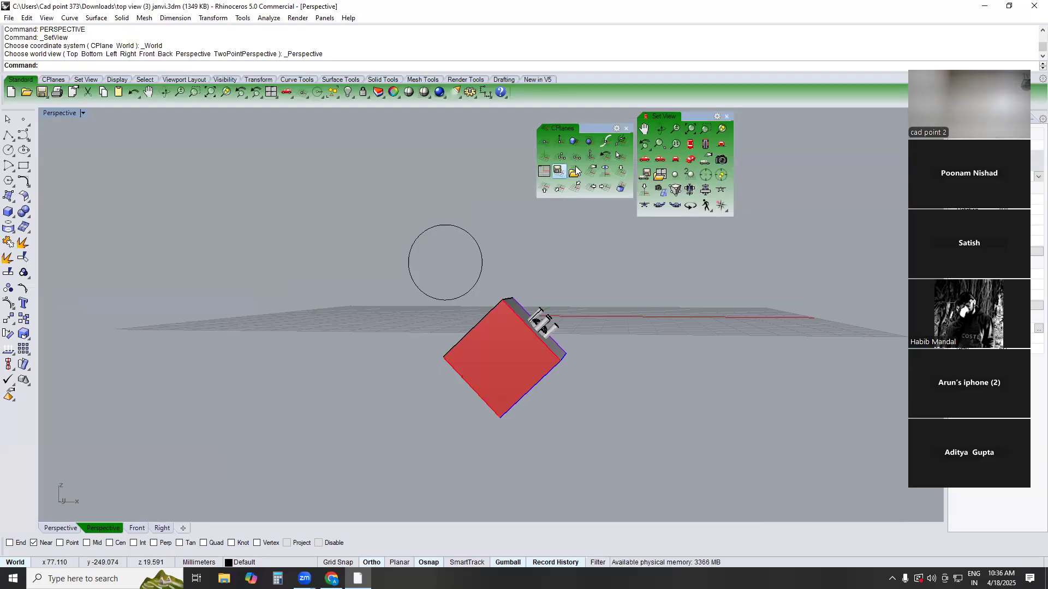
Restore the default four-viewport layout and maximize the Perspective viewport in shaded display, zoomed in on the tilted box
left_click(271, 91)
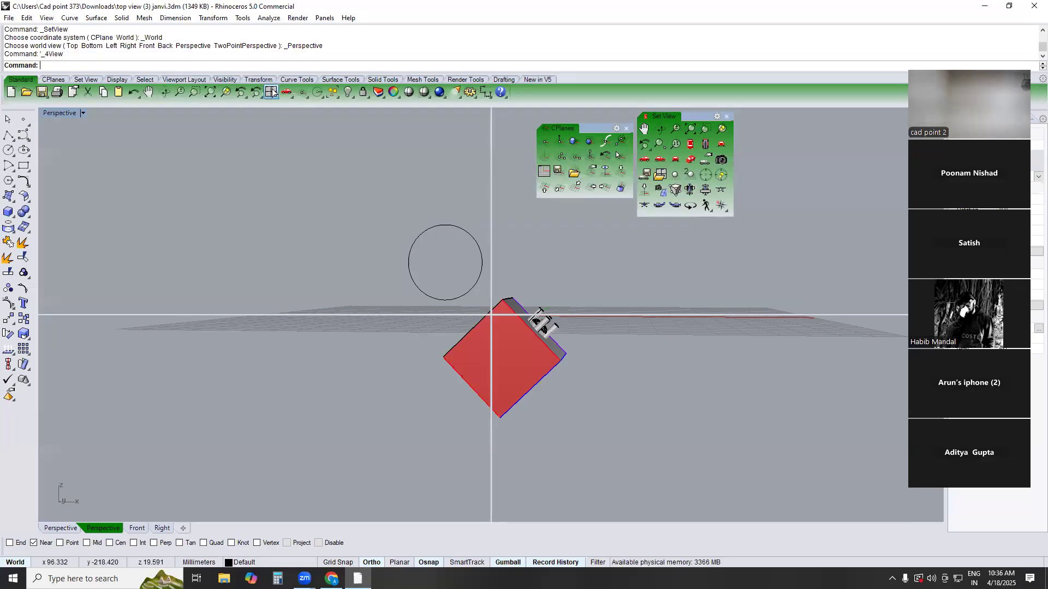
double_click(508, 113)
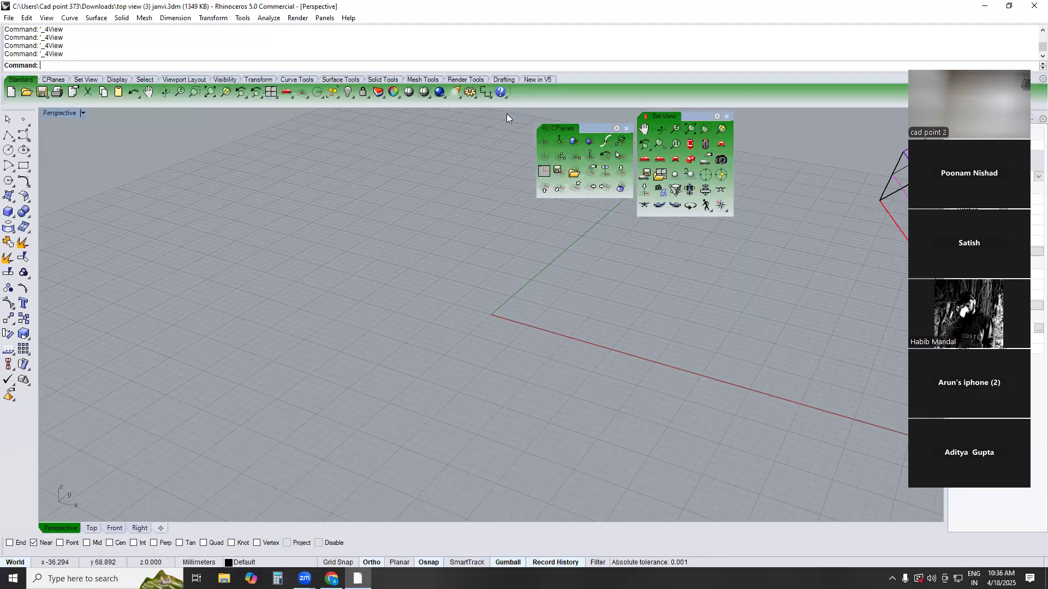
right_click_drag(264, 303, 488, 249)
scroll(488, 250, "up", 5)
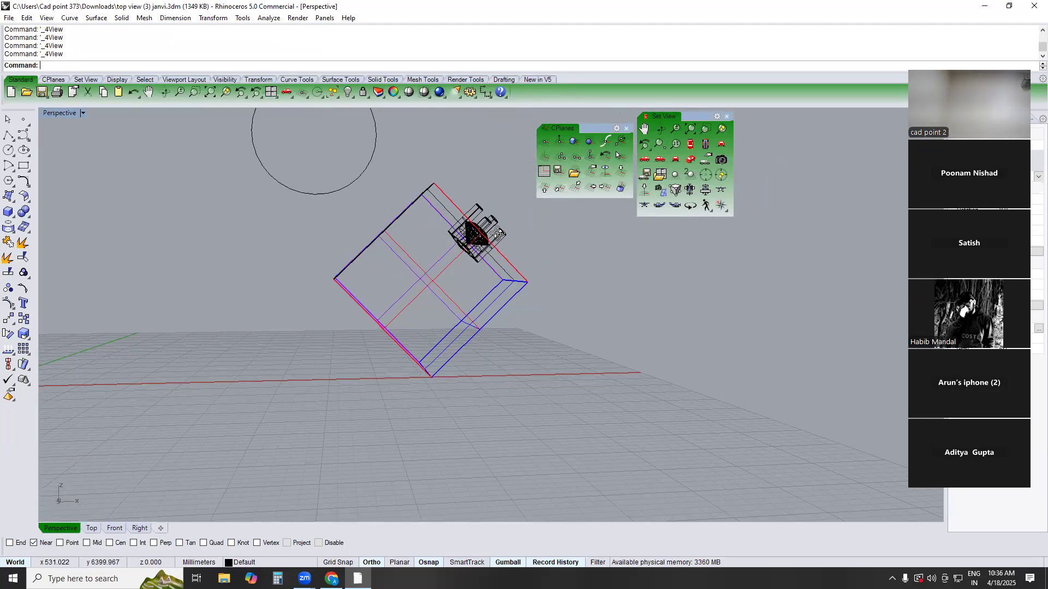
scroll(492, 236, "up", 2)
type("SV")
key("Return")
Group the gem, prongs and related curves of the setting on the box's slanted face
left_click(520, 218)
scroll(511, 227, "down", 4)
right_click_drag(496, 240, 486, 256)
key("Escape")
left_click_drag(453, 150, 551, 315)
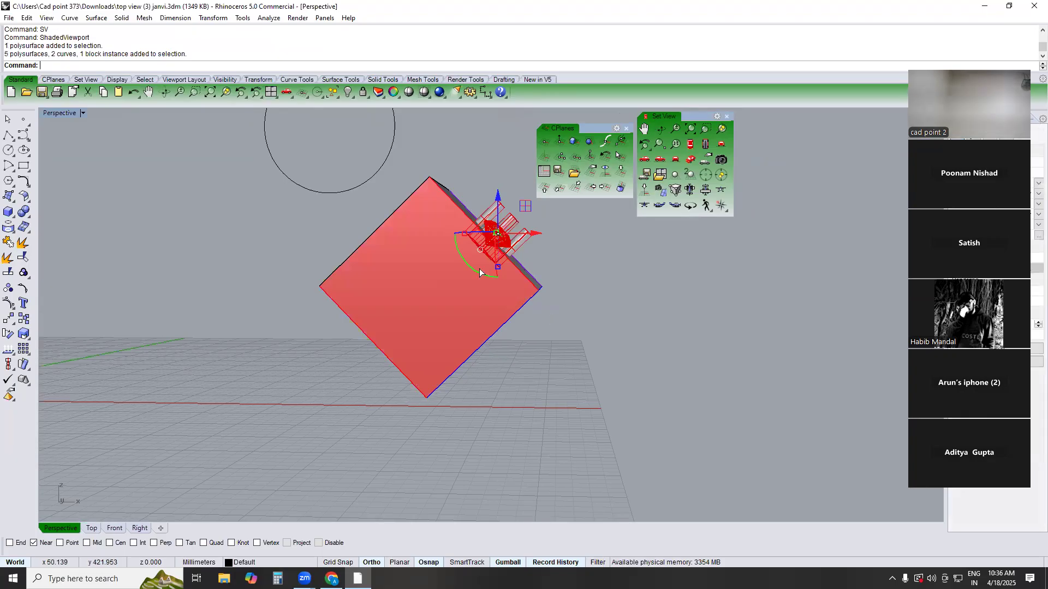
type("g")
key("Return")
Align the construction plane to the current perspective view of the box and gem setting
scroll(499, 257, "up", 3)
right_click_drag(502, 238, 502, 240)
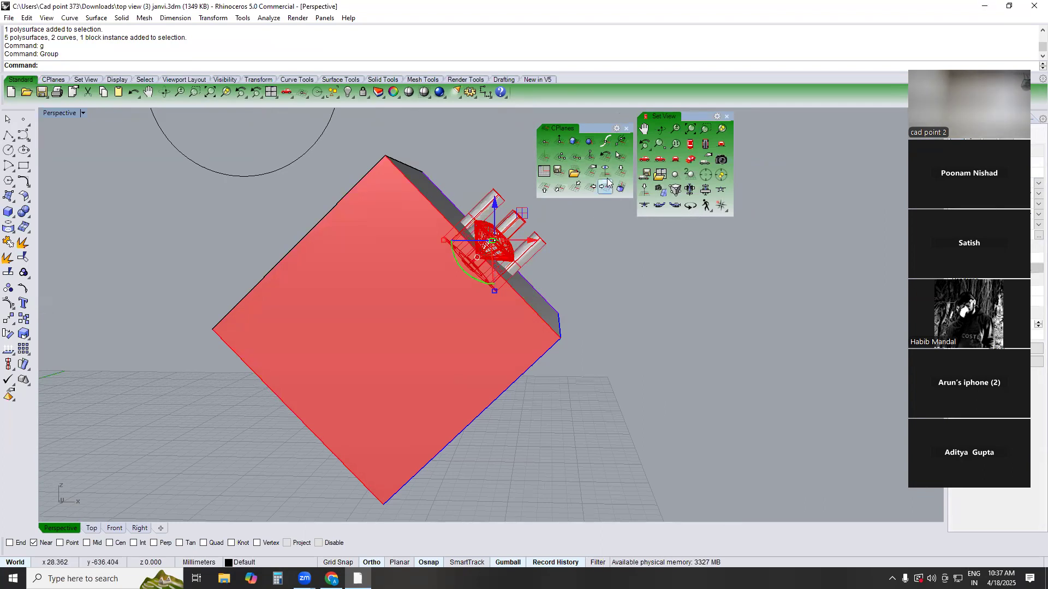
left_click(606, 173)
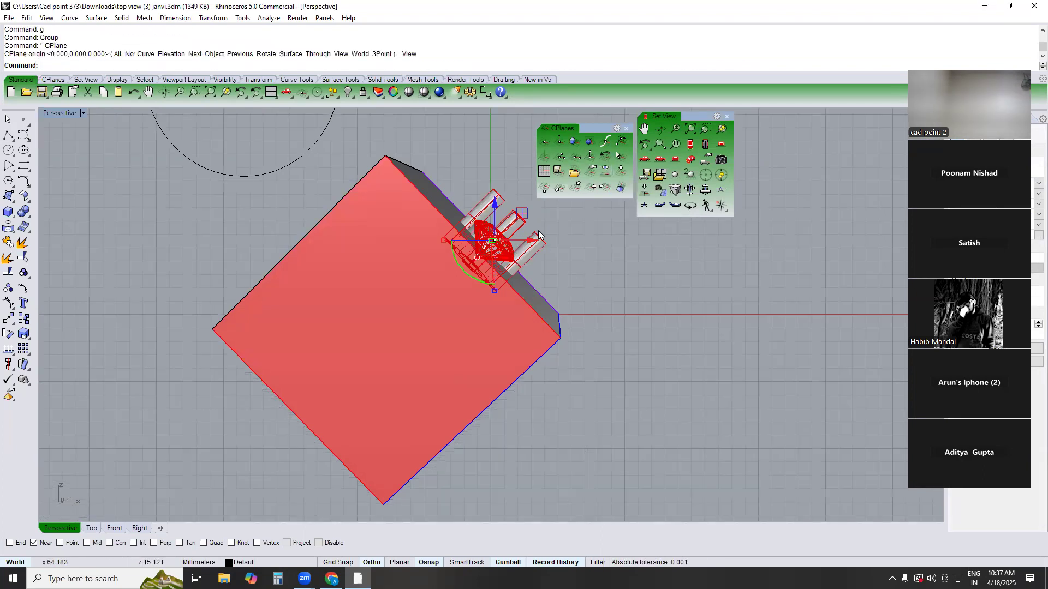
Try to move the grouped gem setting diagonally away from the box's slanted face by about 5 mm
type("M")
key("Return")
left_click(615, 252)
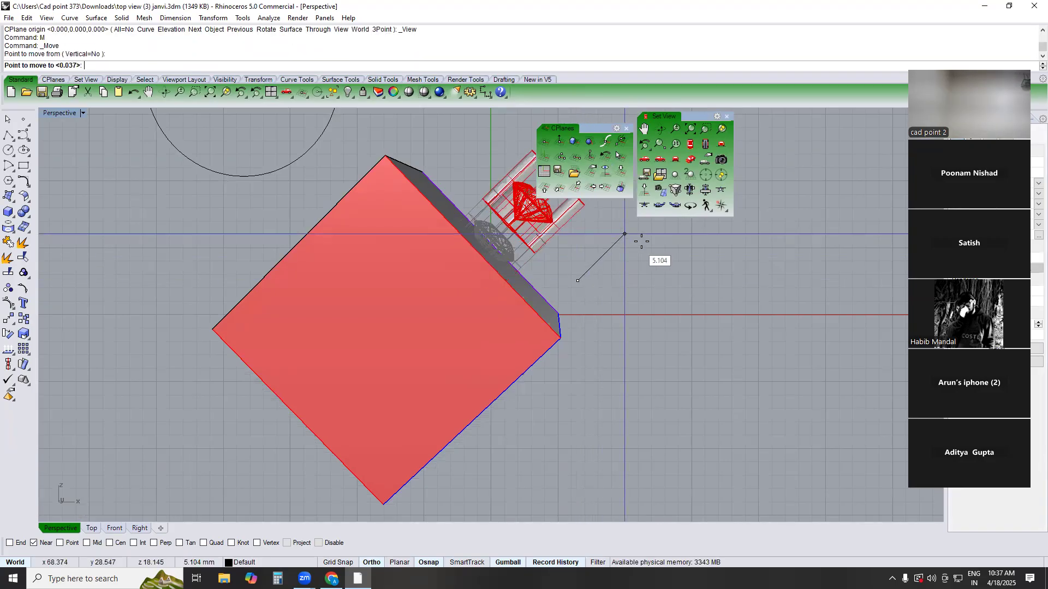
left_click(643, 236)
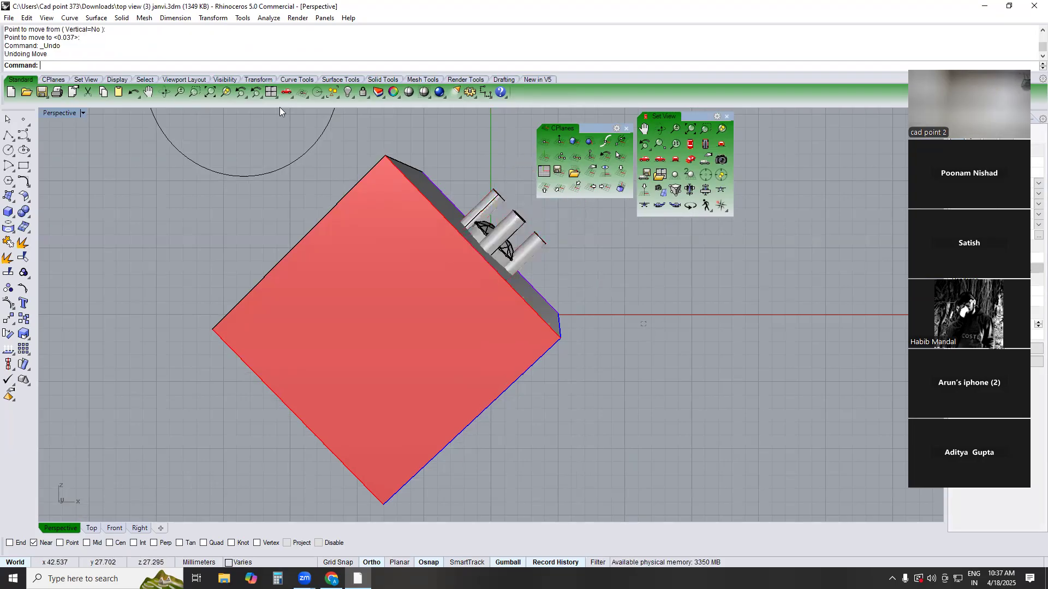
Restore the default four-viewport layout, maximize the Perspective viewport and align its construction plane to the current view of the box
left_click(271, 93)
left_click(271, 93)
left_click(272, 93)
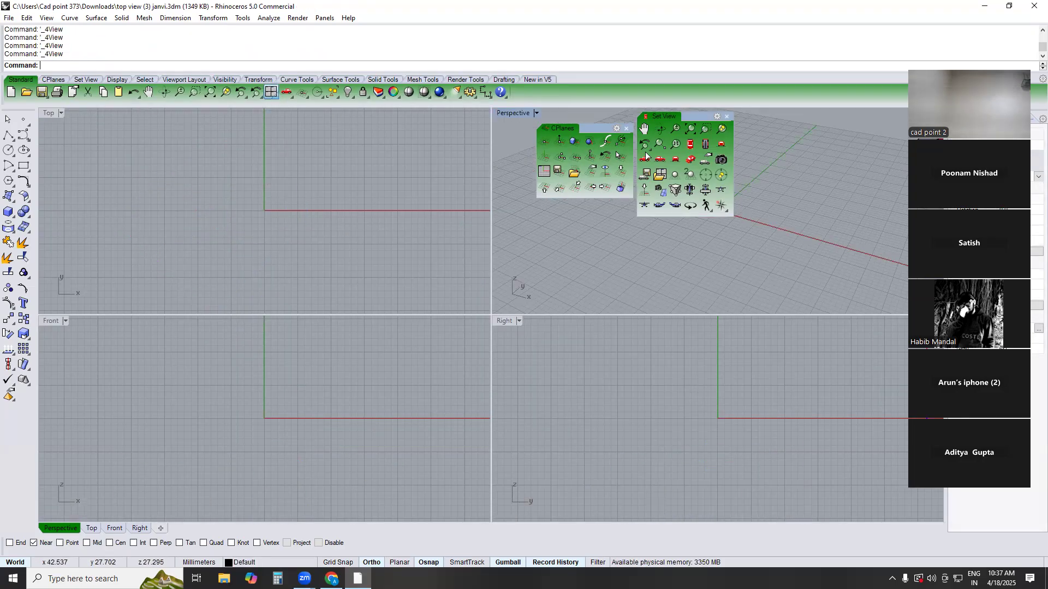
double_click(508, 115)
right_click_drag(508, 128, 559, 307)
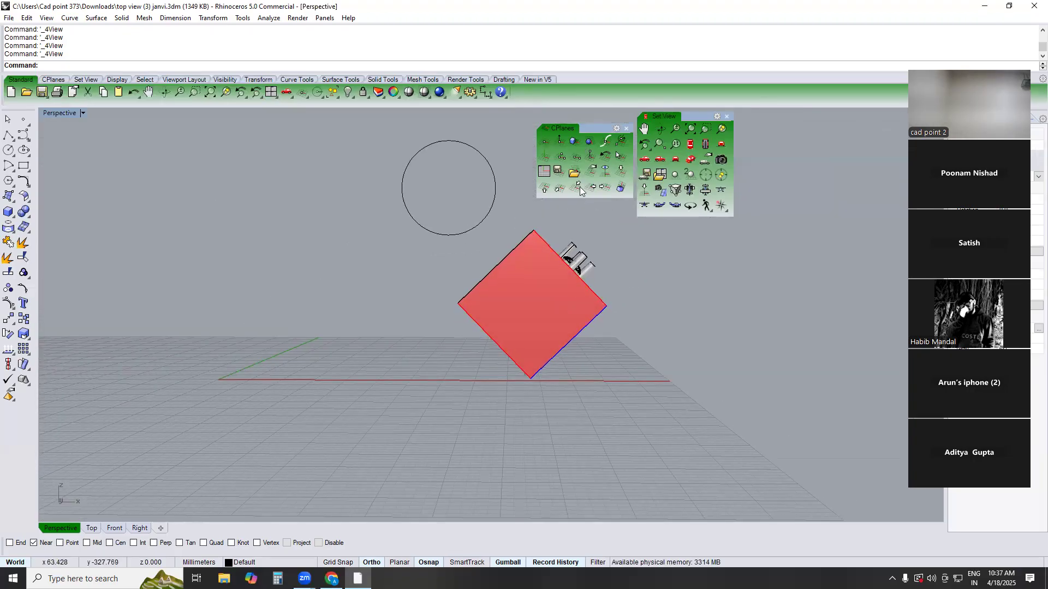
left_click(600, 177)
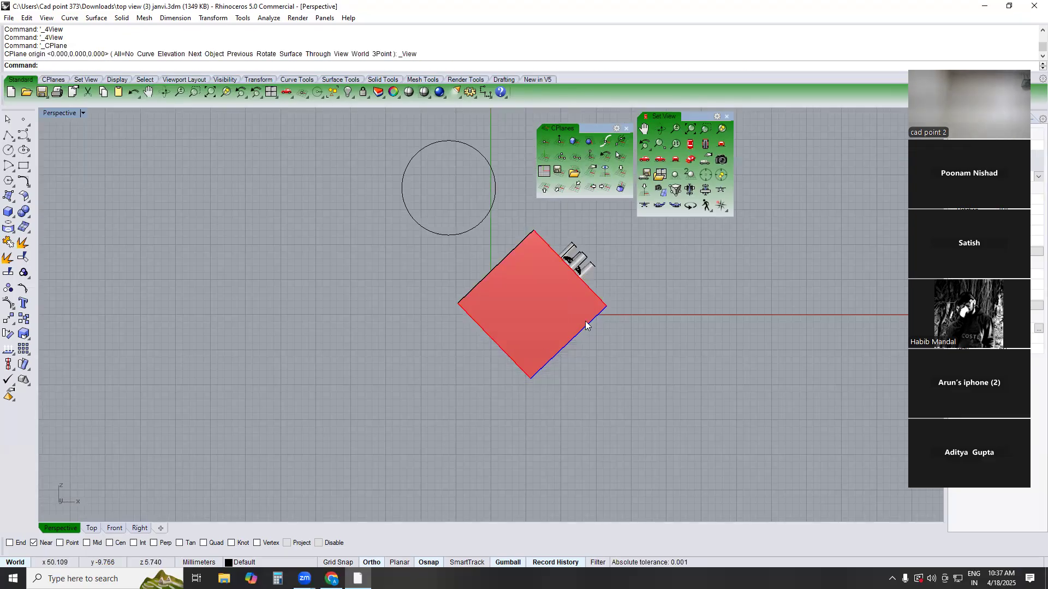
Try to move the box and gem setting sideways along the view-aligned construction plane
key("ctrl+a")
left_click_drag(562, 303, 705, 322)
key("ctrl+z")
Delete the box, the gem setting and the circle, leaving the model empty
mouse_move(537, 398)
right_mouse_down()
mouse_move(598, 422)
mouse_move(558, 440)
mouse_move(547, 398)
right_mouse_up()
scroll(546, 398, "down", 6)
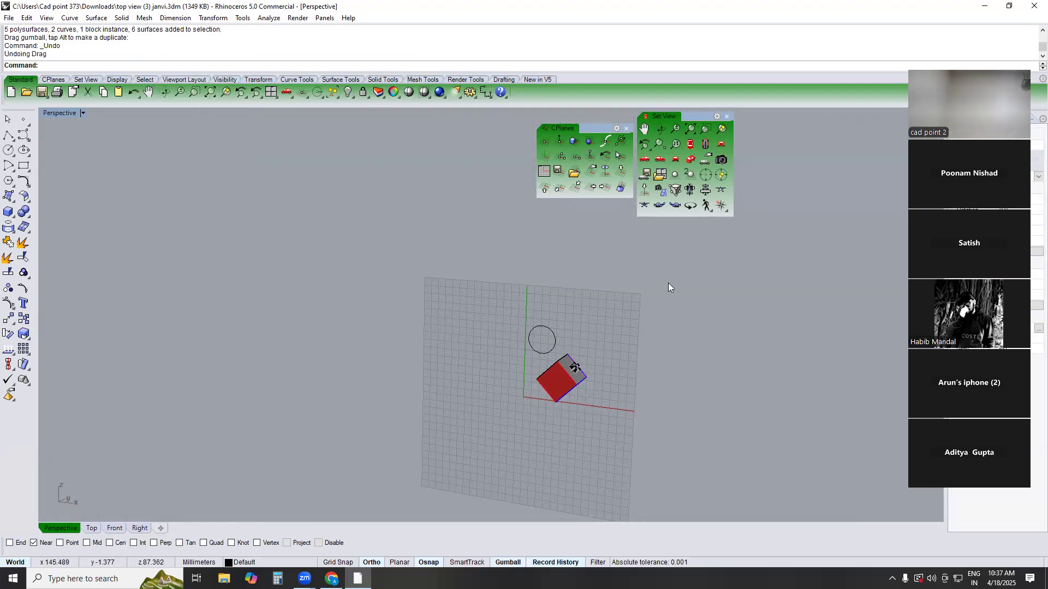
left_click_drag(668, 283, 457, 462)
key("Delete")
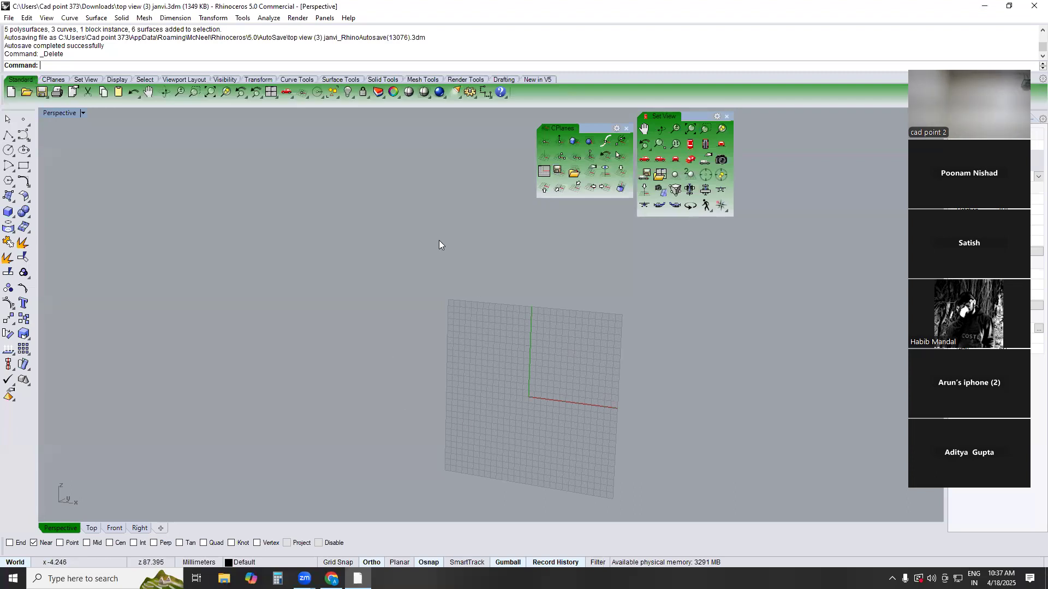
Restore the default four-viewport layout and maximize the Top viewport
left_click(268, 92)
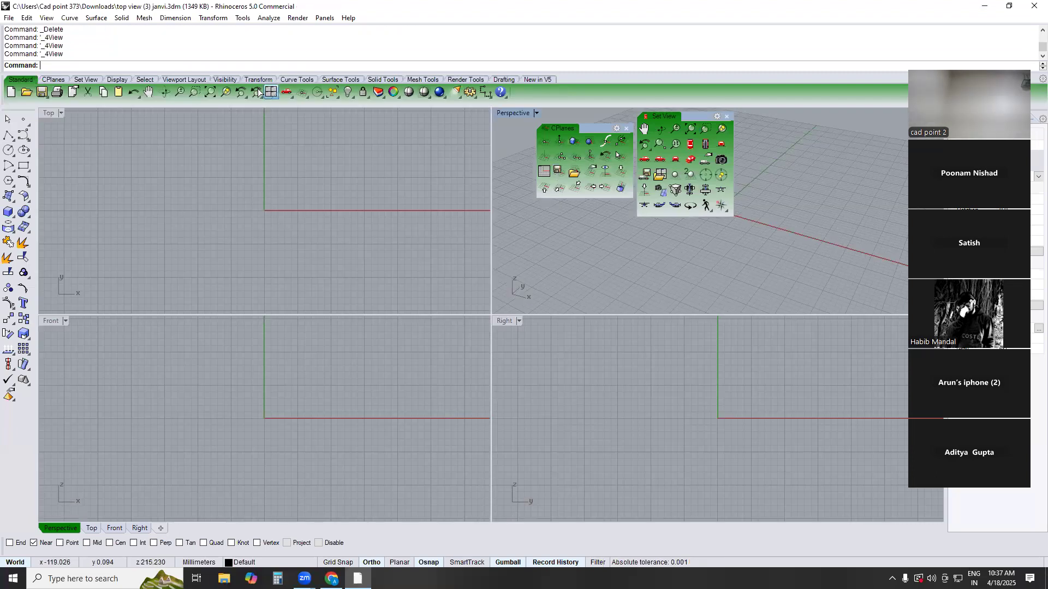
double_click(53, 114)
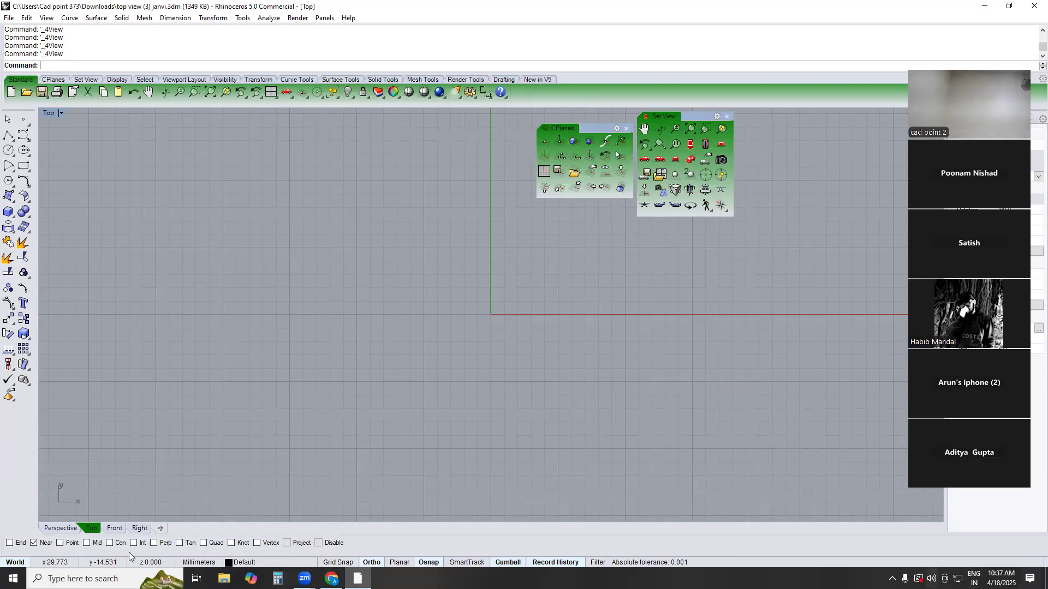
left_click(92, 576)
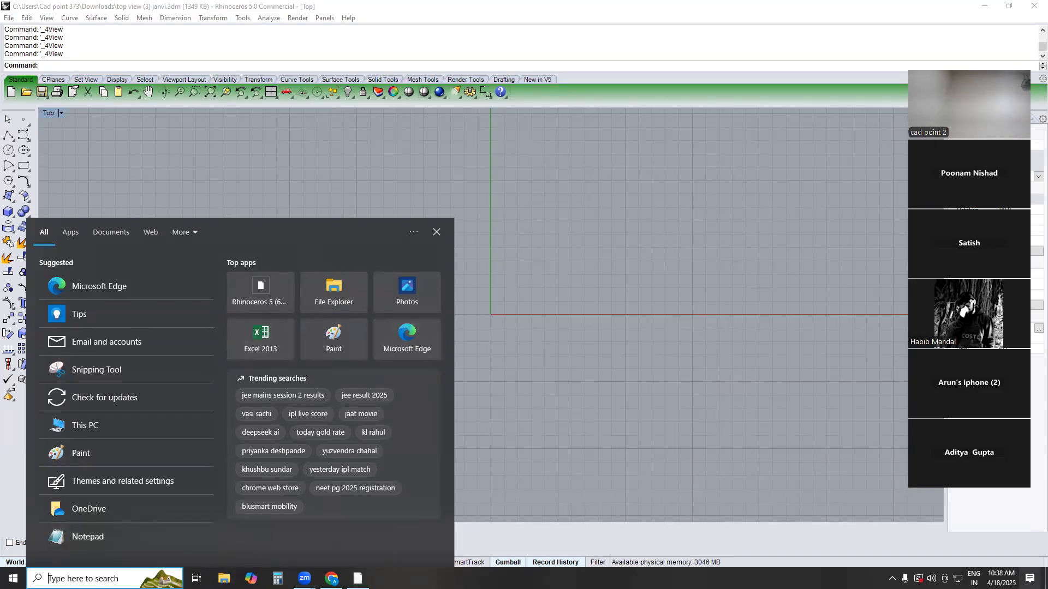
key("Escape")
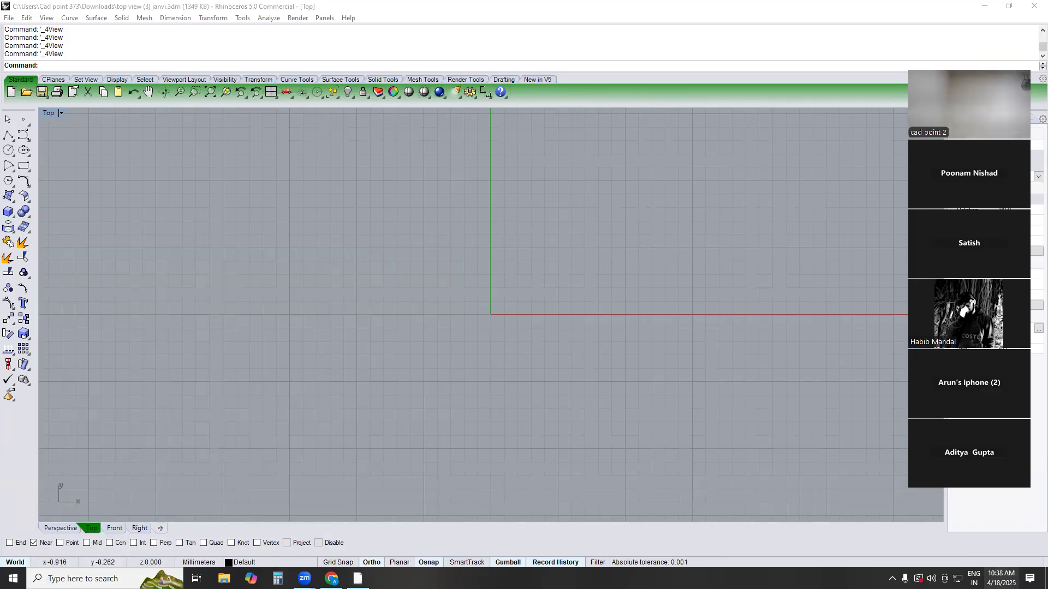
left_click(1001, 579)
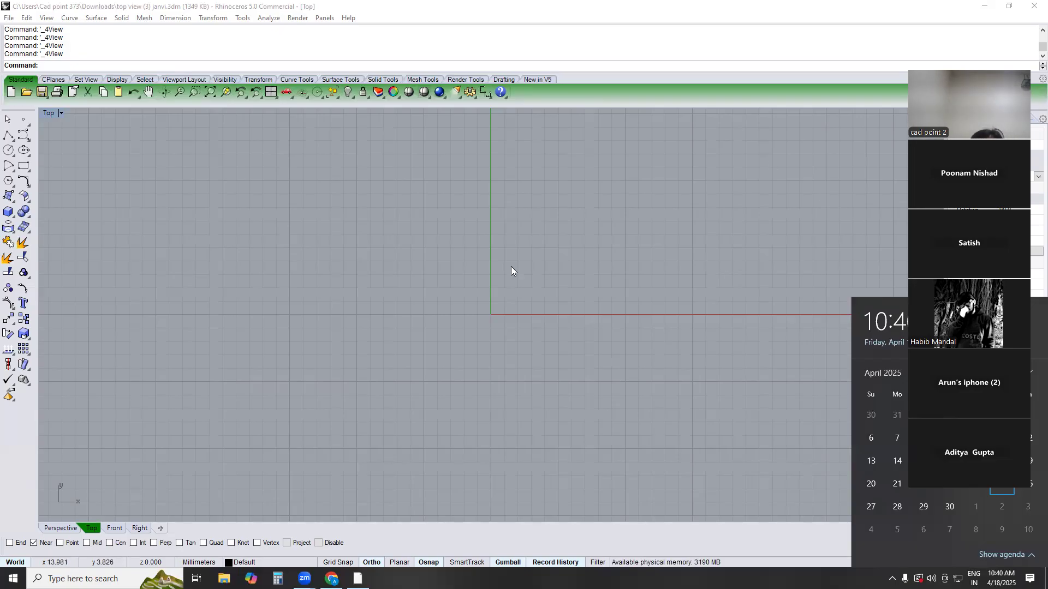
scroll(477, 279, "down", 8)
mouse_move(477, 279)
right_mouse_down()
mouse_move(510, 332)
mouse_move(514, 311)
mouse_move(475, 352)
right_mouse_up()
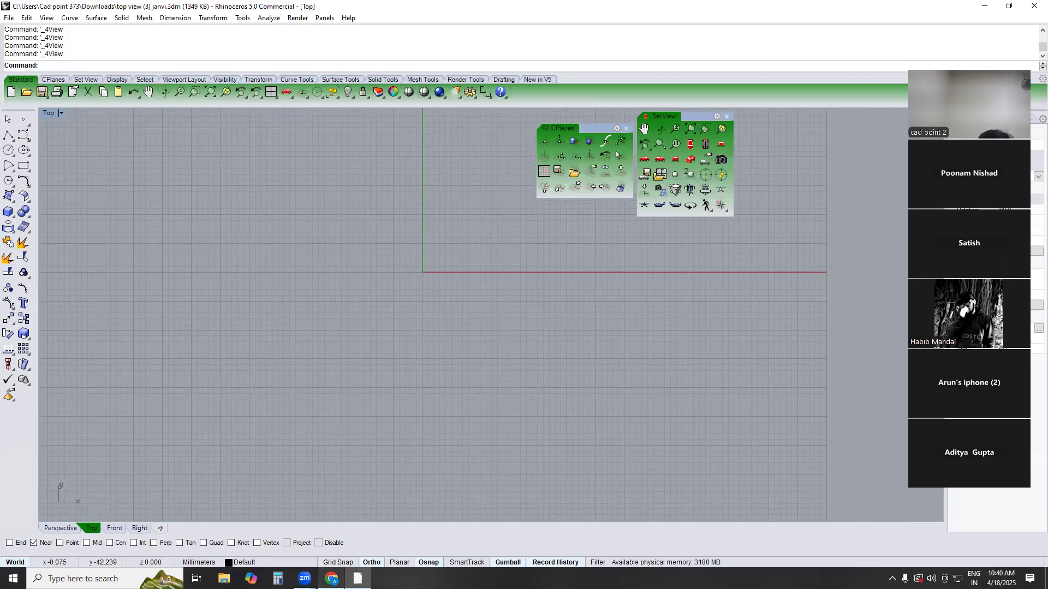
mouse_move(332, 578)
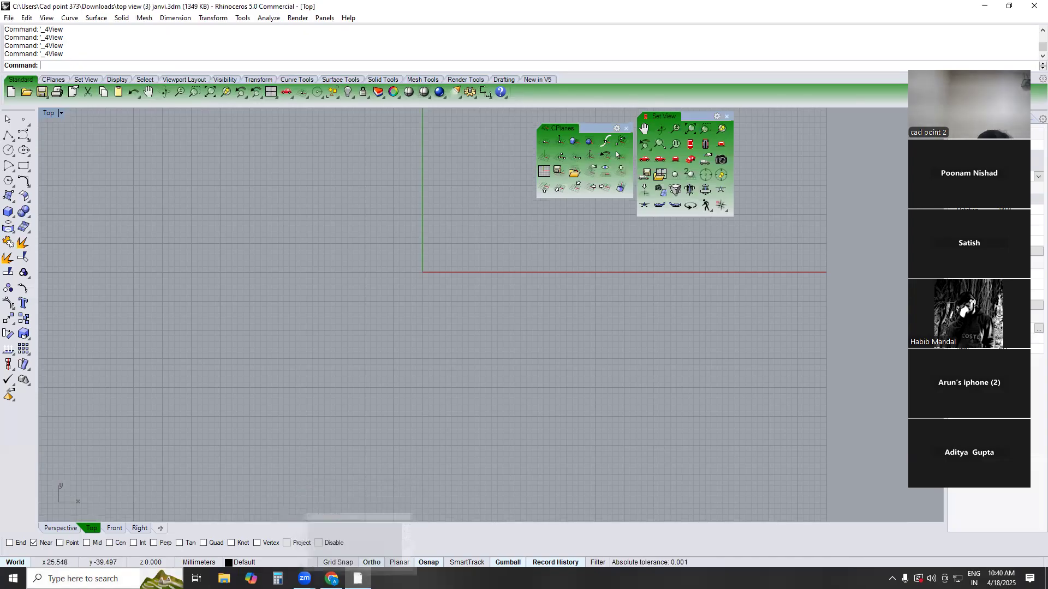
Find the FORMATE document through a Windows search for "for", open it in Excel, dismissing the activation wizard, and maximize its window
key("super")
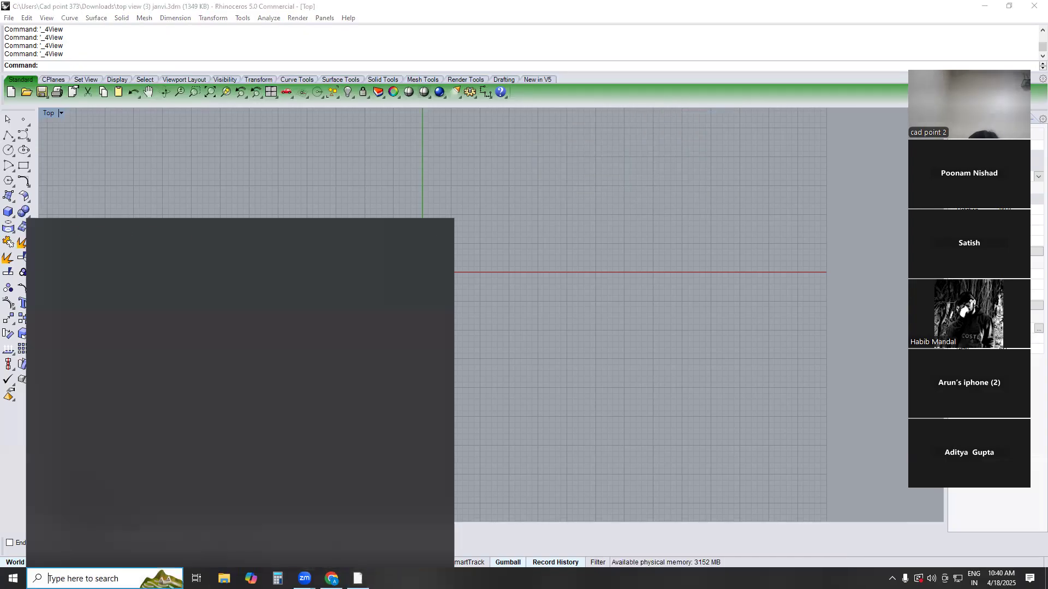
type("for")
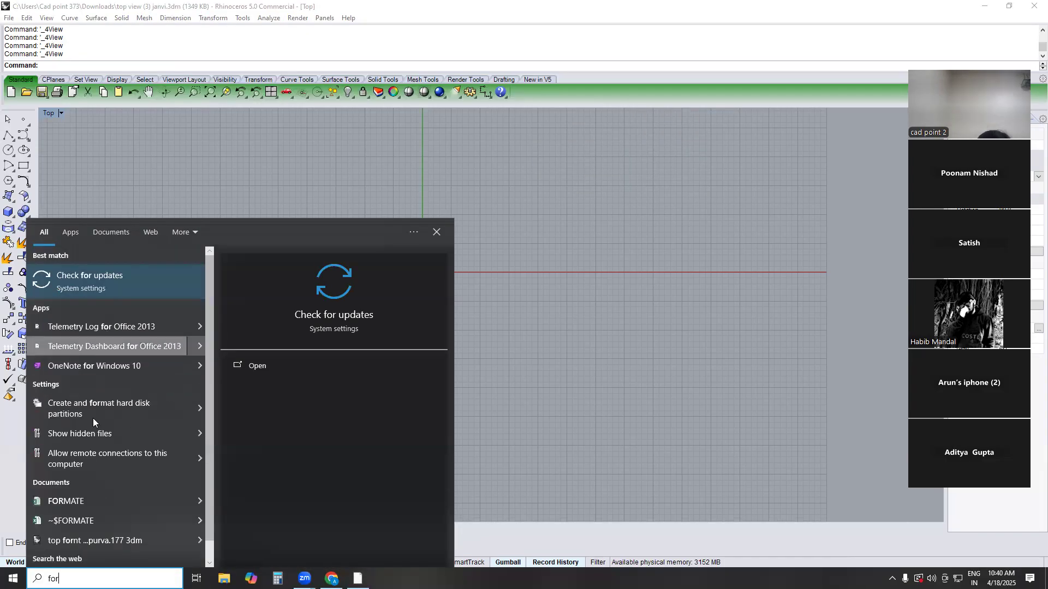
left_click(77, 508)
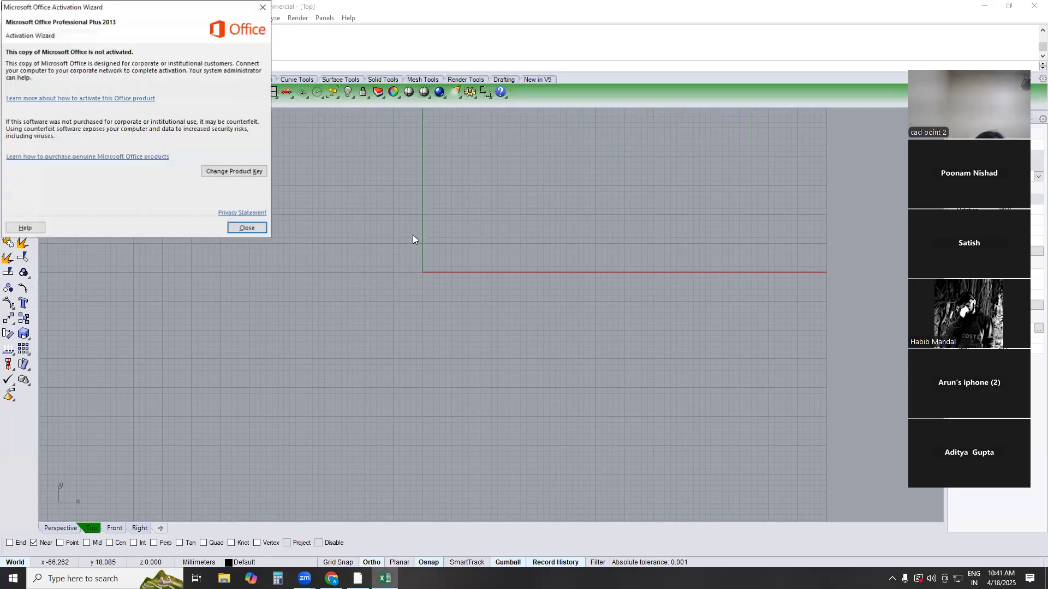
left_click(263, 7)
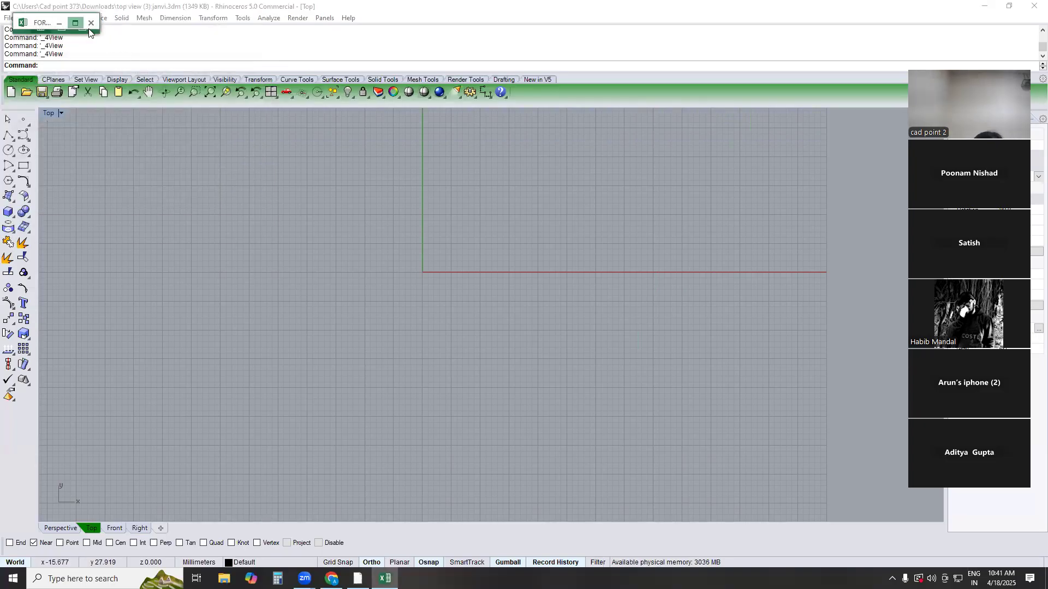
left_click(76, 23)
Read through the course topic list on Sheet1, from PLATE PRONG IN RHINO down to the render and layout topics
left_click(423, 300)
left_click(423, 332)
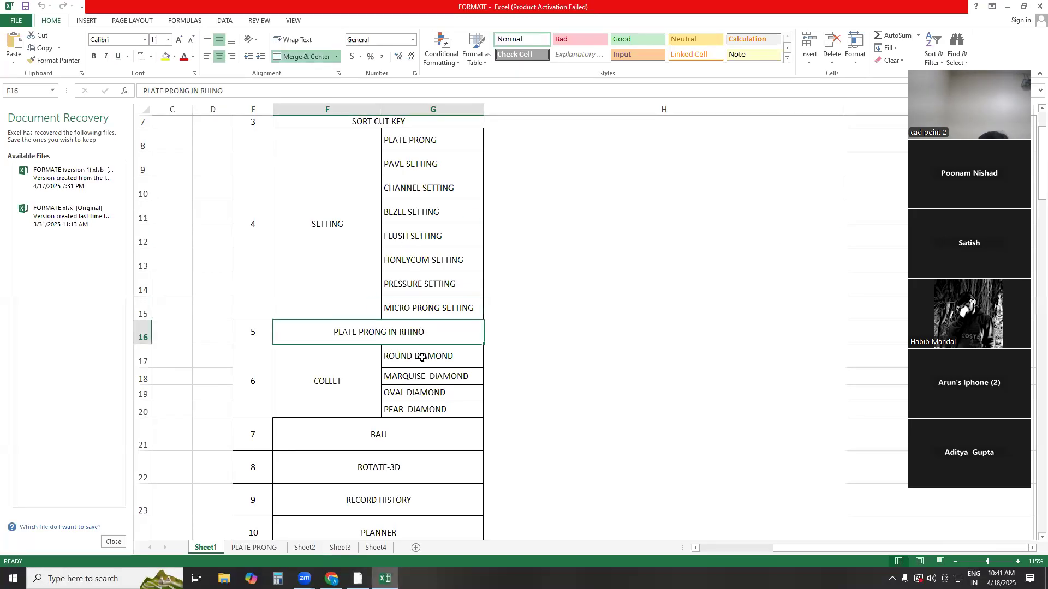
scroll(426, 235, "down", 3)
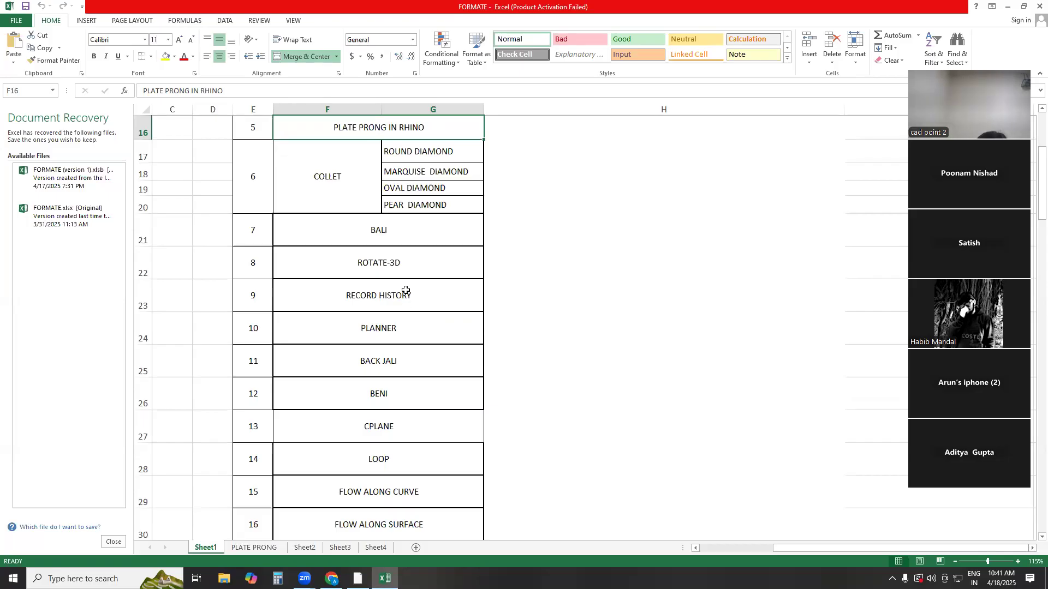
scroll(405, 290, "down", 2)
scroll(405, 289, "down", 1)
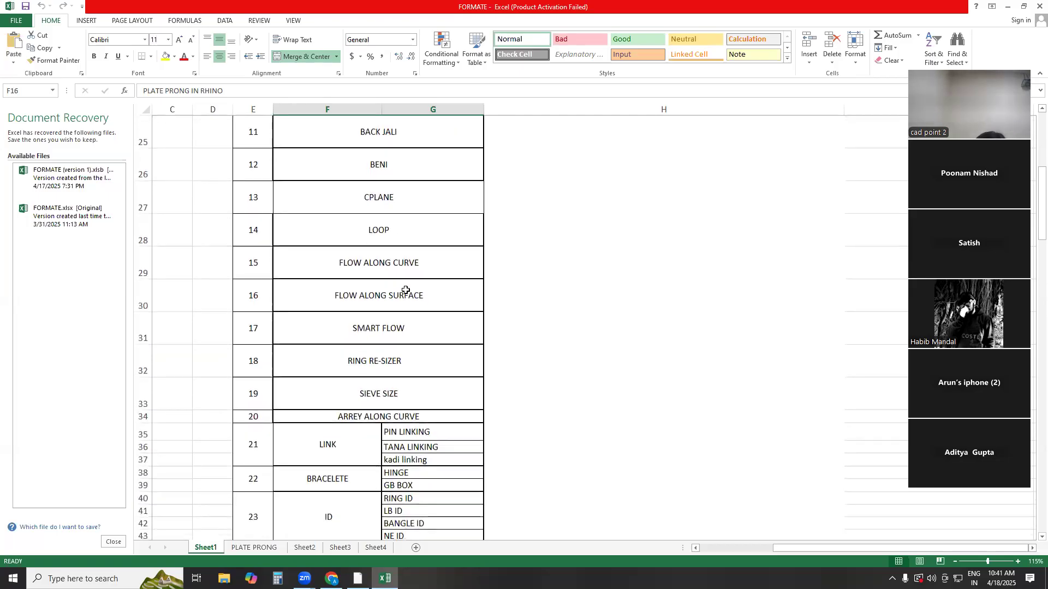
scroll(405, 290, "down", 1)
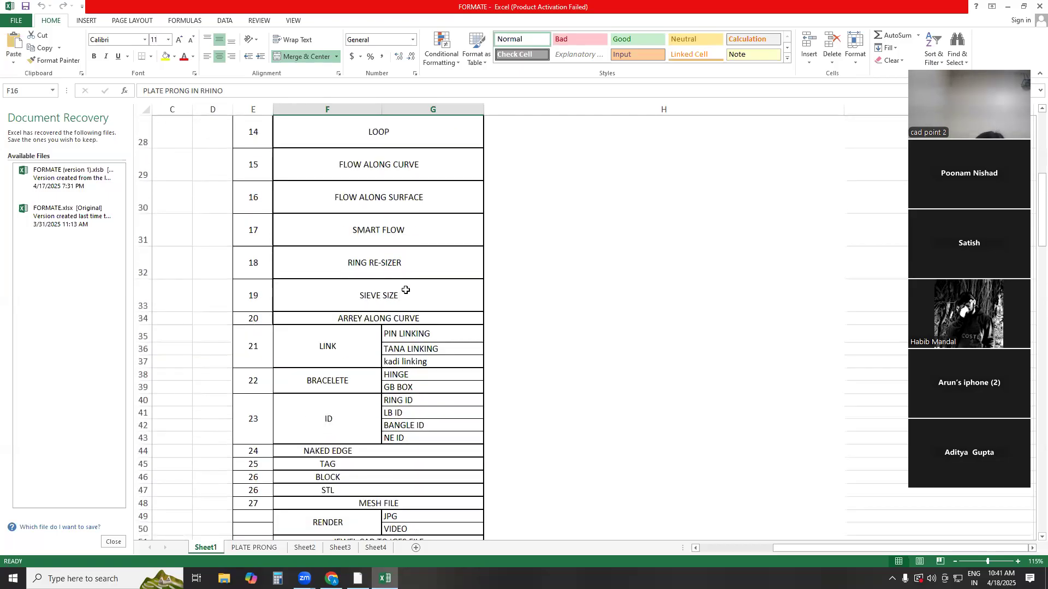
scroll(405, 290, "up", 2)
scroll(406, 290, "up", 2)
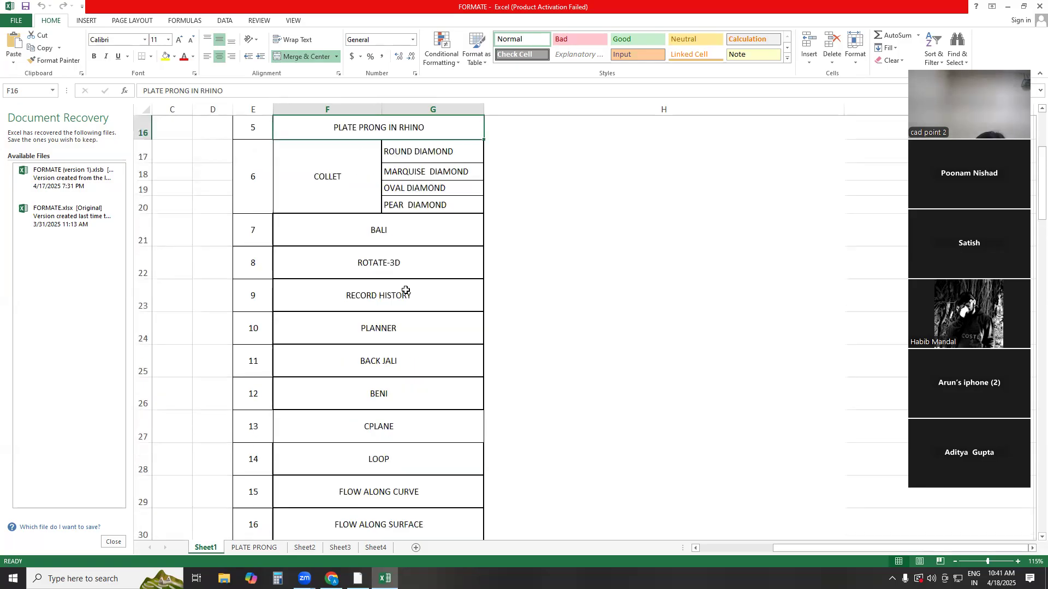
scroll(405, 290, "up", 2)
scroll(405, 290, "down", 4)
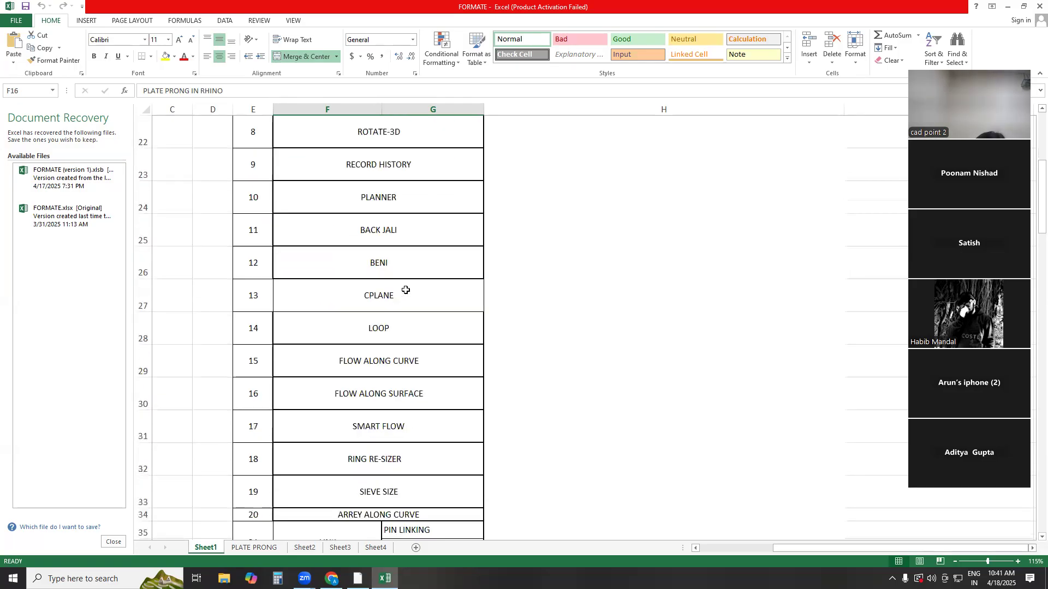
scroll(405, 290, "down", 2)
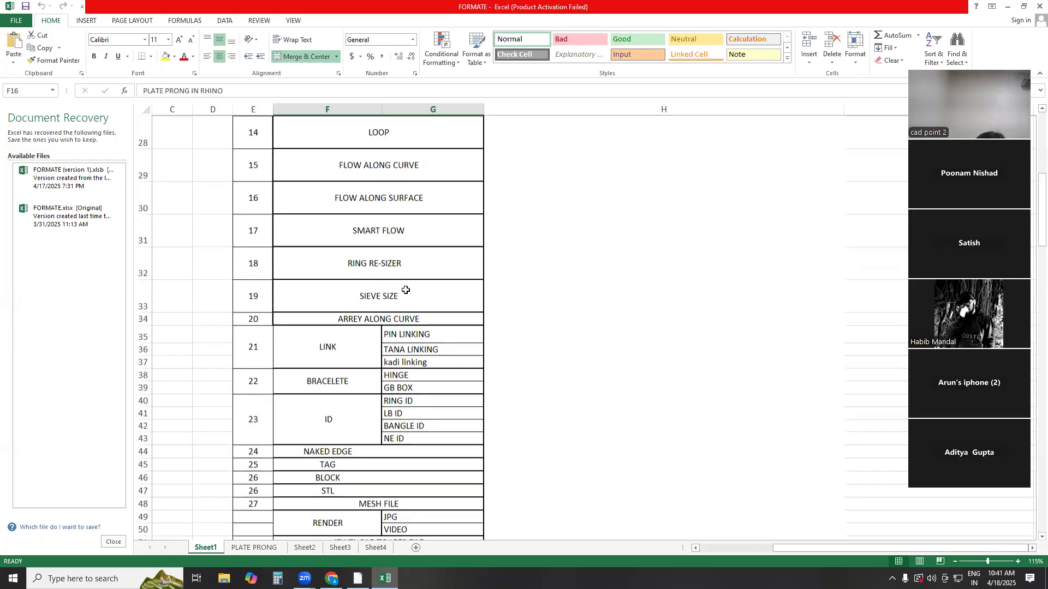
scroll(405, 290, "down", 3)
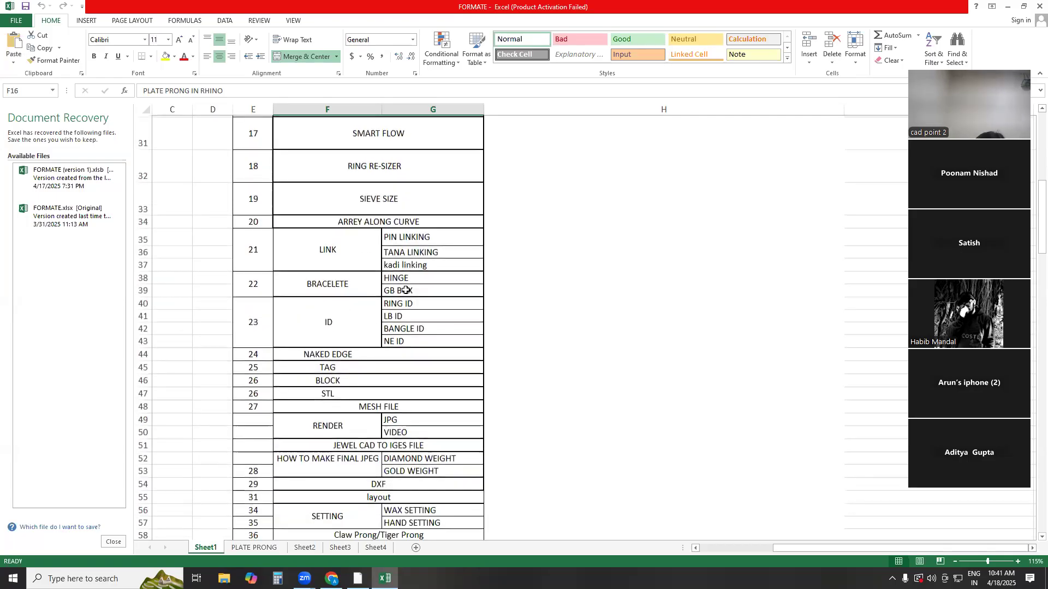
scroll(405, 290, "up", 5)
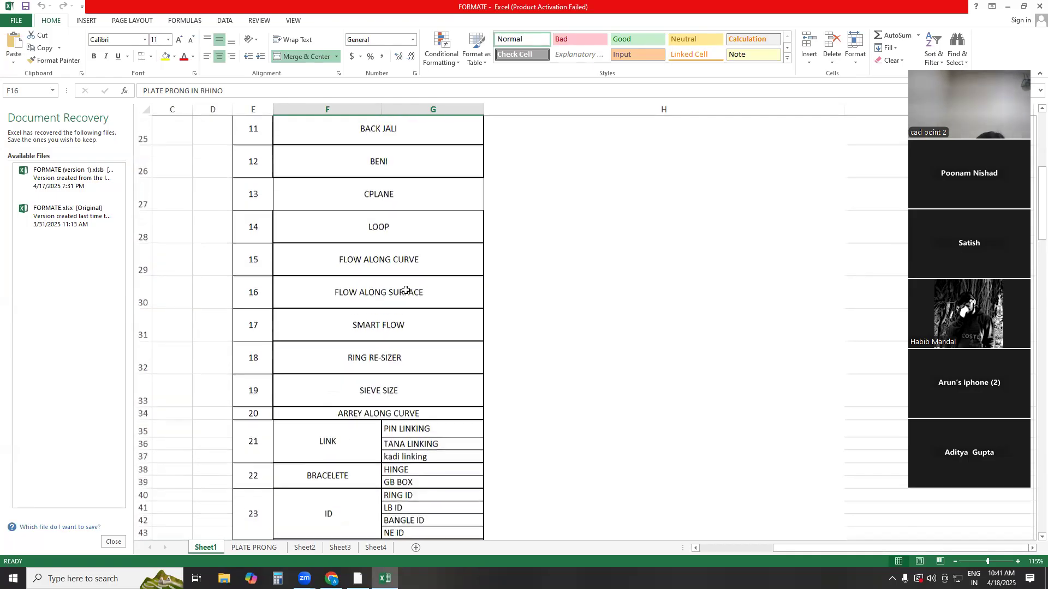
Go over topics 11 to 18 in the list, from BACK JALI to RING RE-SIZER, and return to the CPLANE topic
left_click(402, 238)
left_click(407, 261)
left_click(398, 295)
left_click(398, 330)
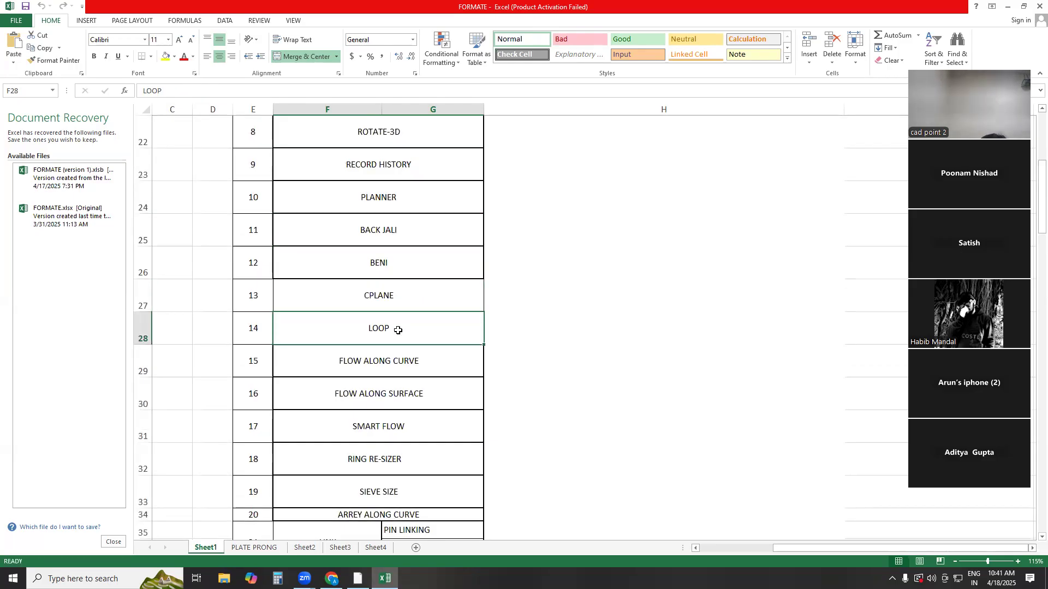
left_click(399, 369)
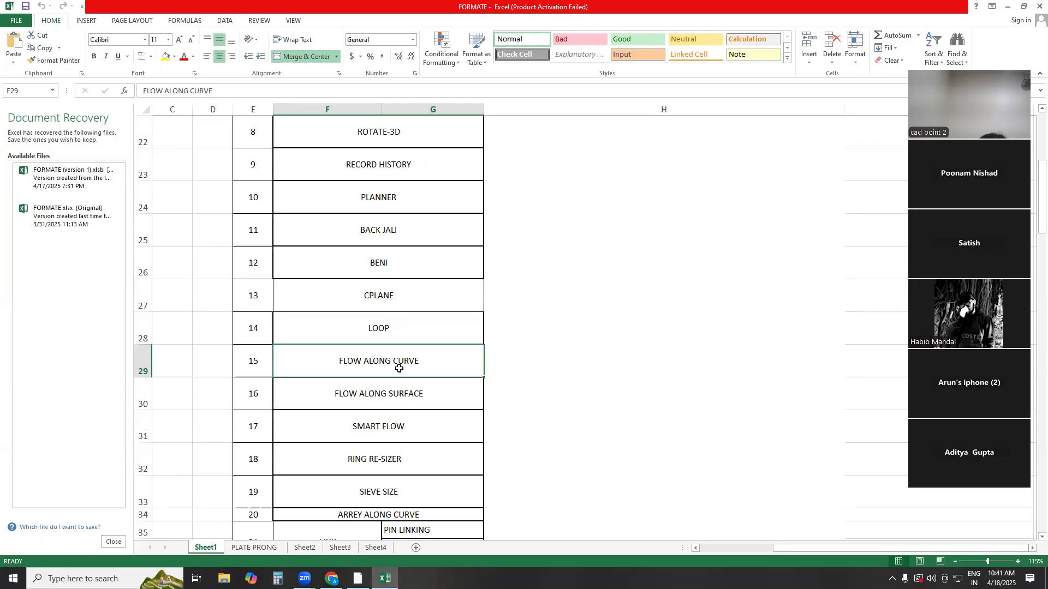
left_click(415, 427)
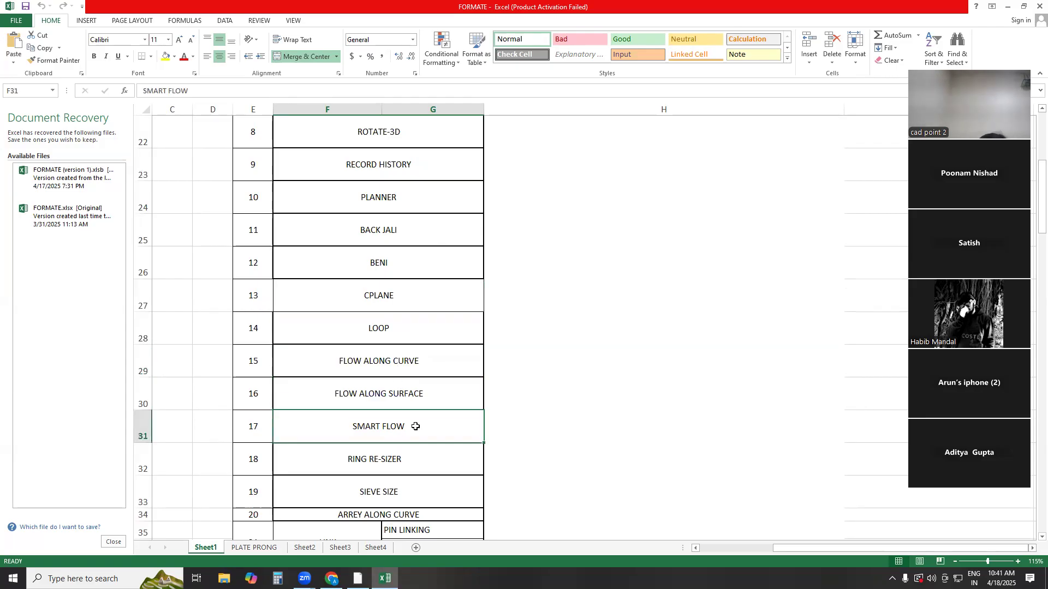
left_click(408, 461)
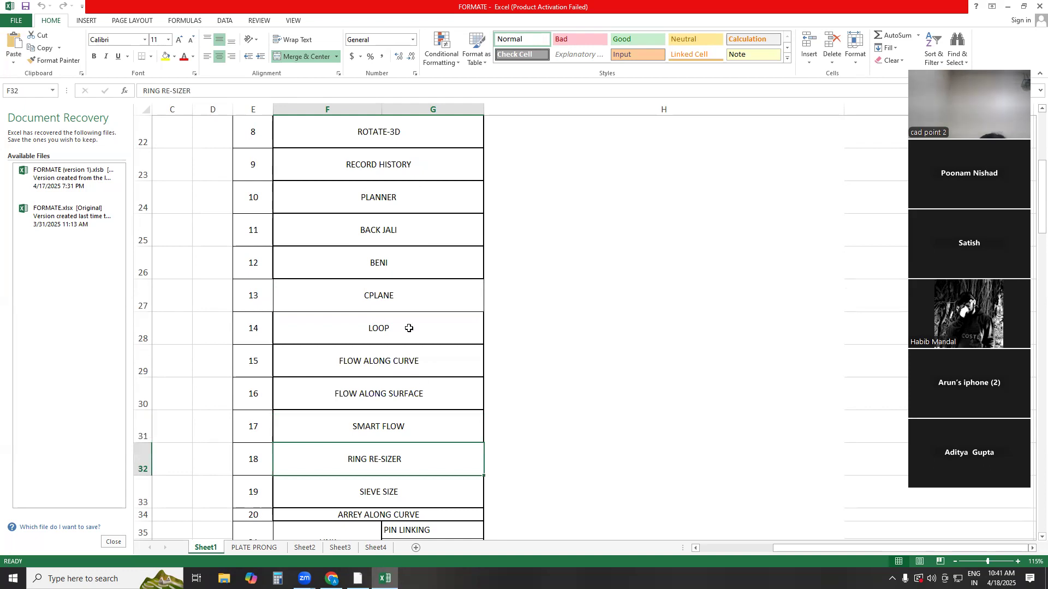
left_click(407, 351)
left_click(404, 297)
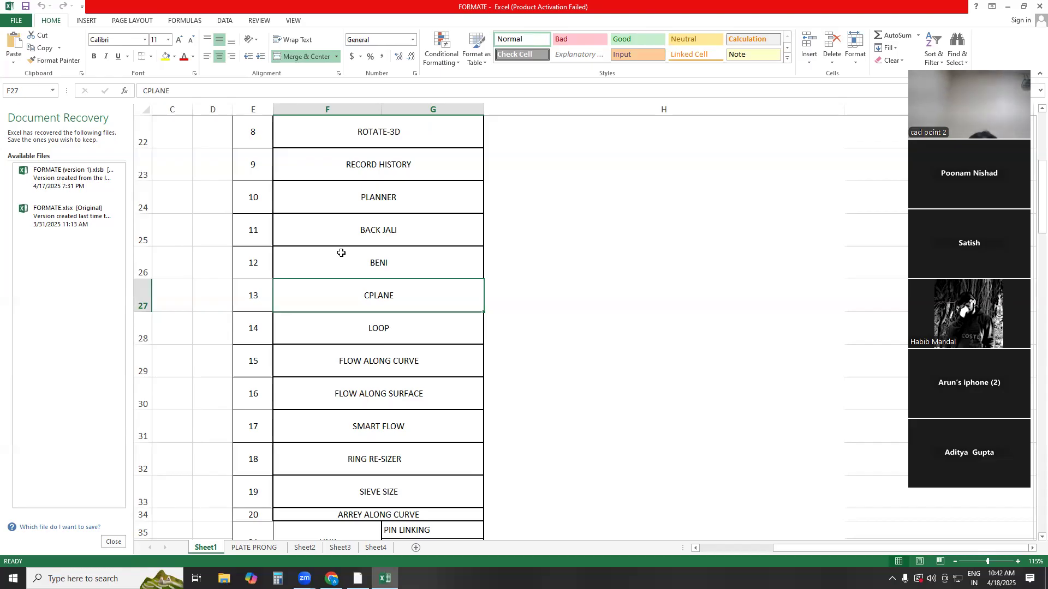
Review the list from CPLANE through LOOP, SMART FLOW and RING RE-SIZER to SIEVE SIZE, including the topics below it
left_click(351, 30)
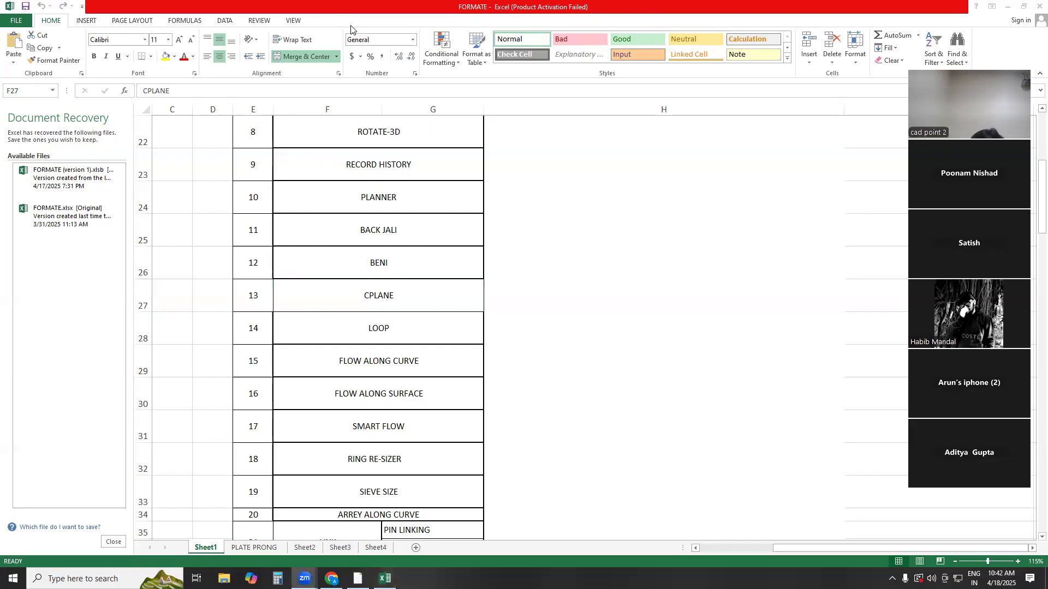
left_click(400, 299)
left_click(402, 329)
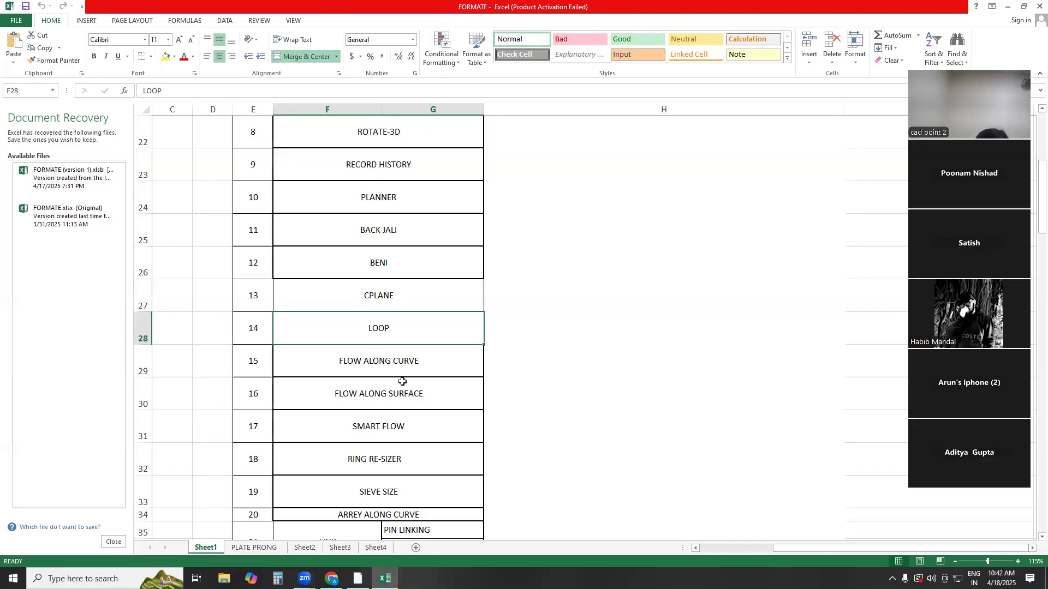
left_click(408, 436)
left_click(408, 462)
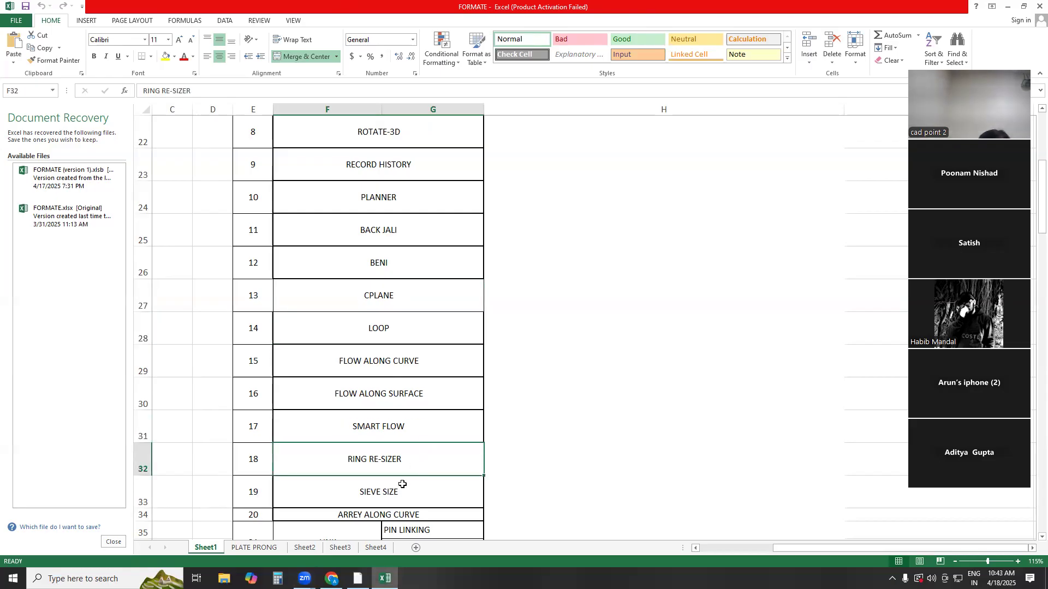
left_click(404, 483)
scroll(411, 478, "down", 2)
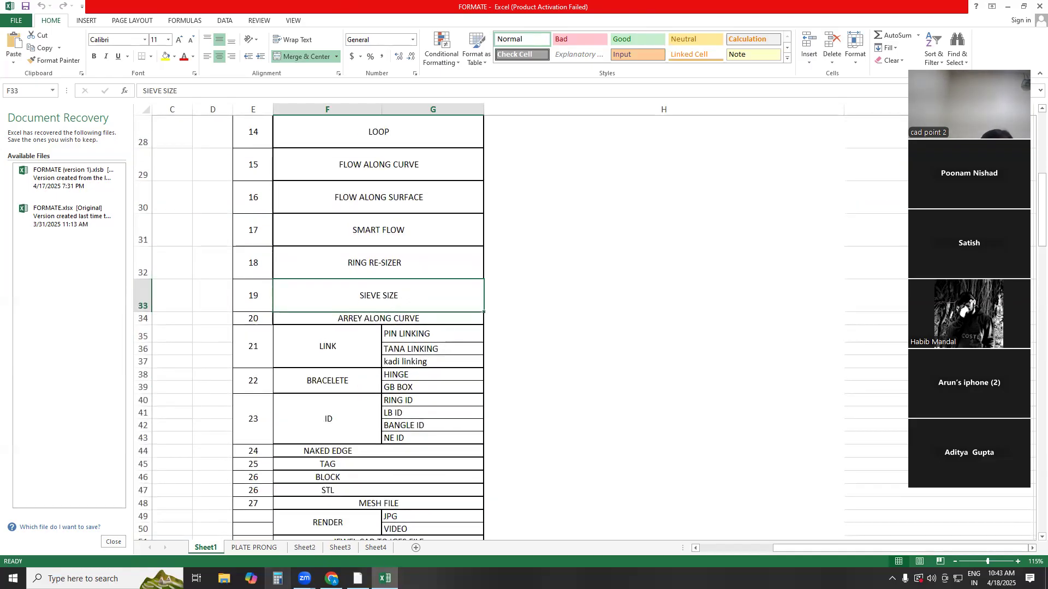
Find the ALL-IN-ONE (1) workbook through a Windows search for "all-", open it and dismiss the external links prompt
left_click(82, 578)
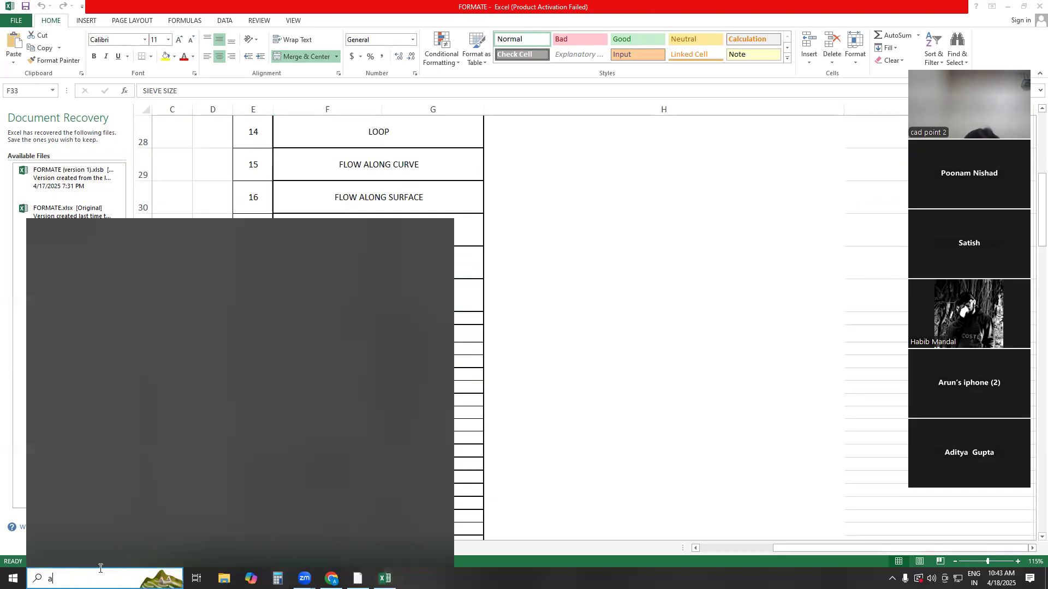
type("all")
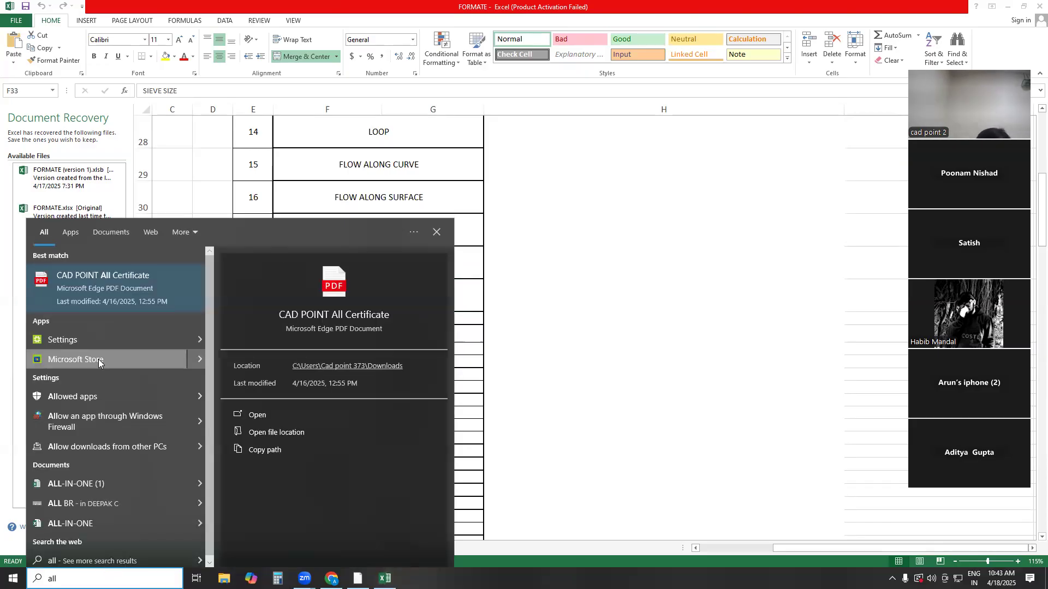
type("-")
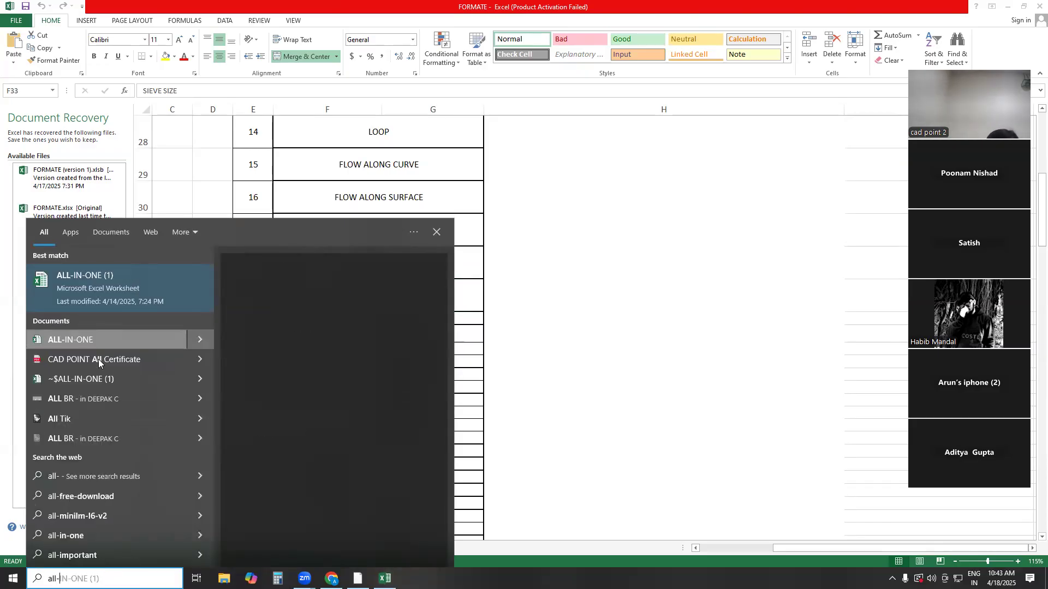
left_click(136, 289)
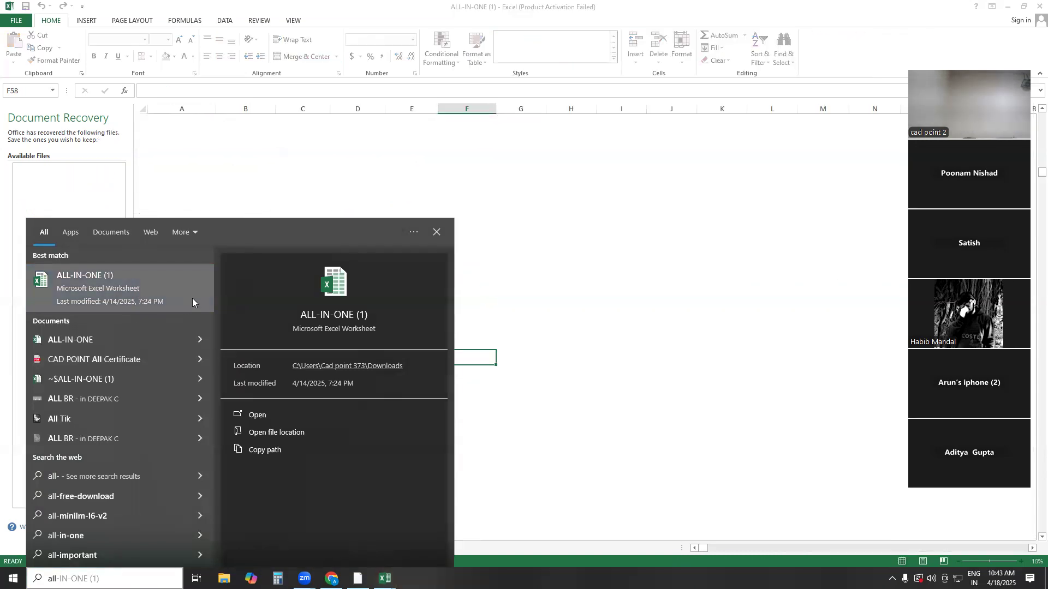
left_click(437, 231)
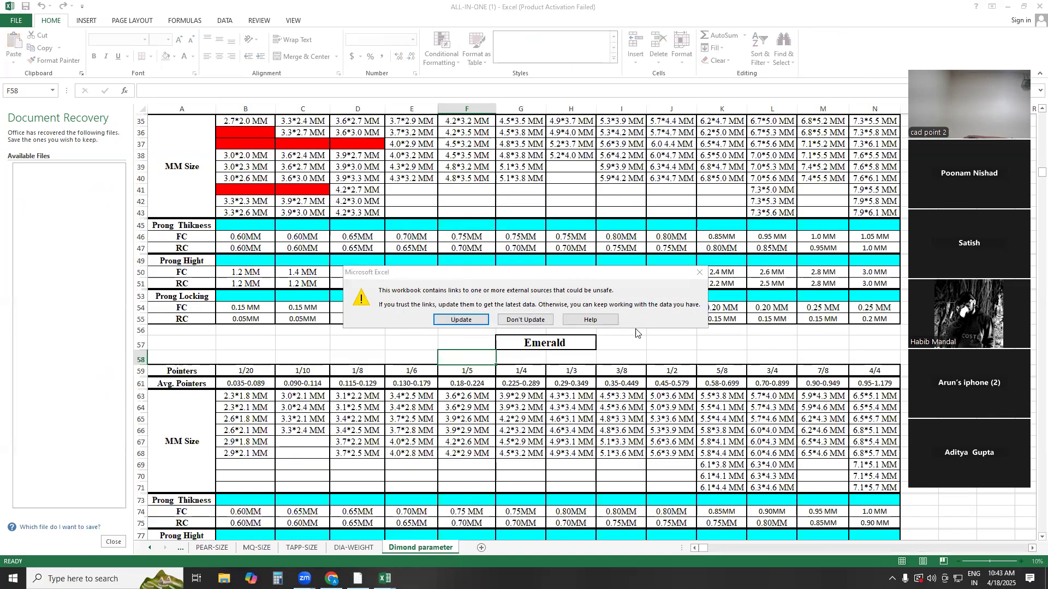
left_click(699, 272)
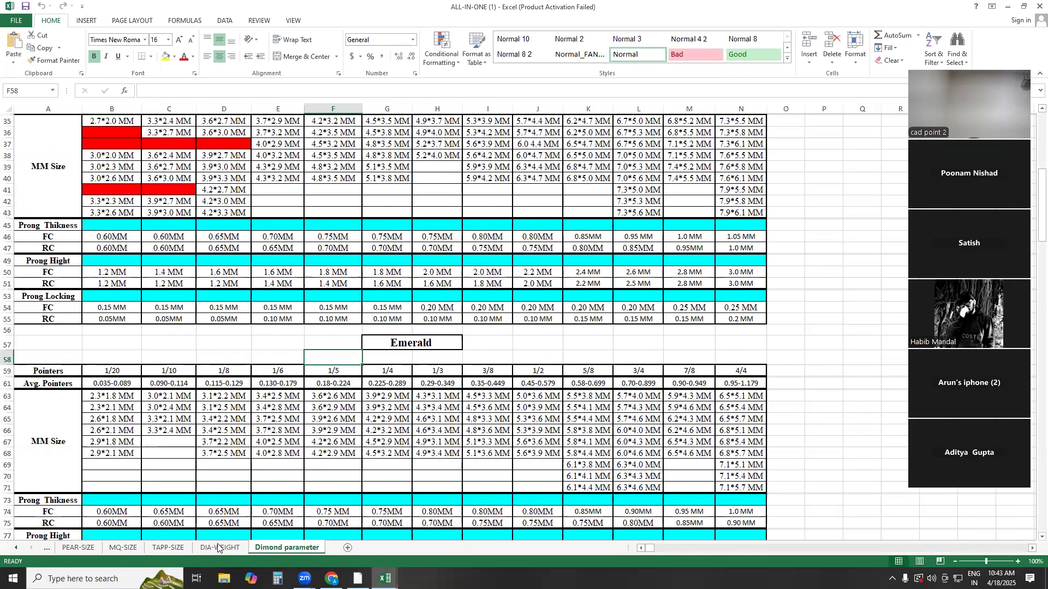
Show the DIA-WEIGHT sheet and enlarge its round diamond table from the header row and the TYPE to SETTING columns
left_click(221, 548)
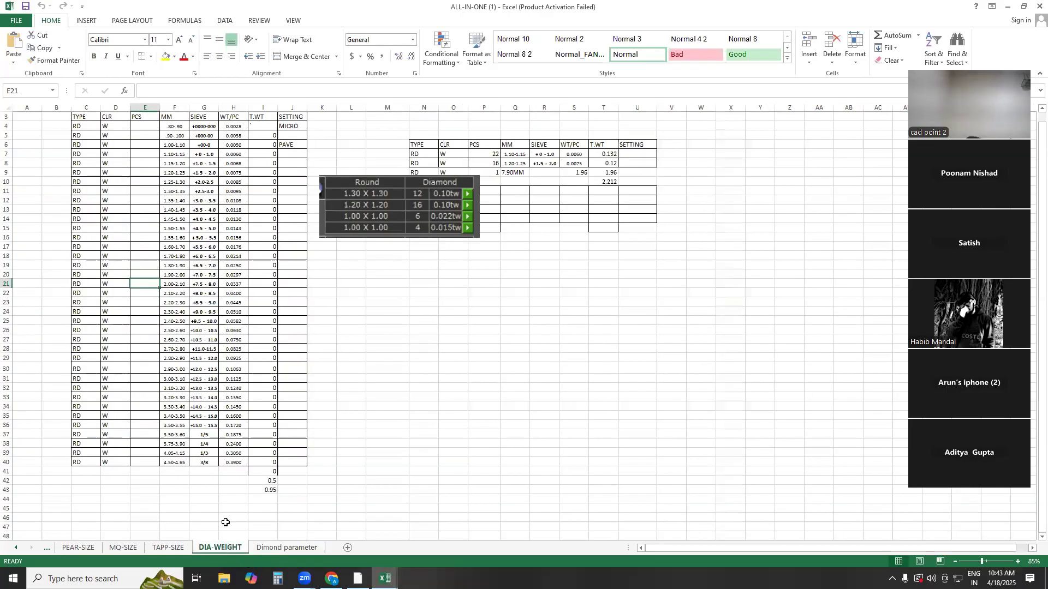
scroll(175, 162, "up", 1)
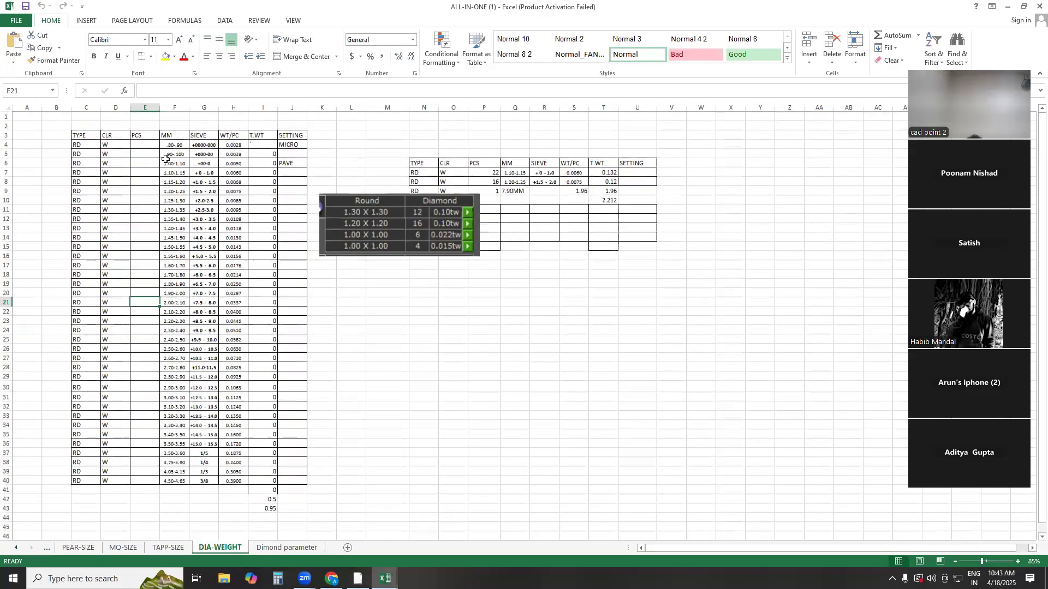
scroll(177, 210, "up", 7, "ctrl")
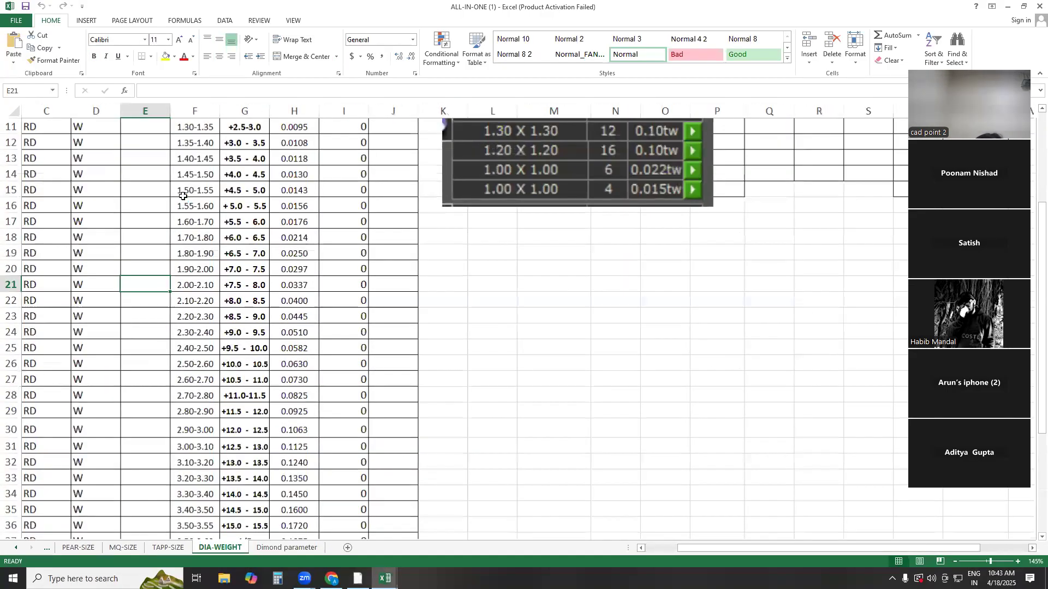
scroll(161, 217, "up", 3)
left_click_drag(738, 550, 671, 555)
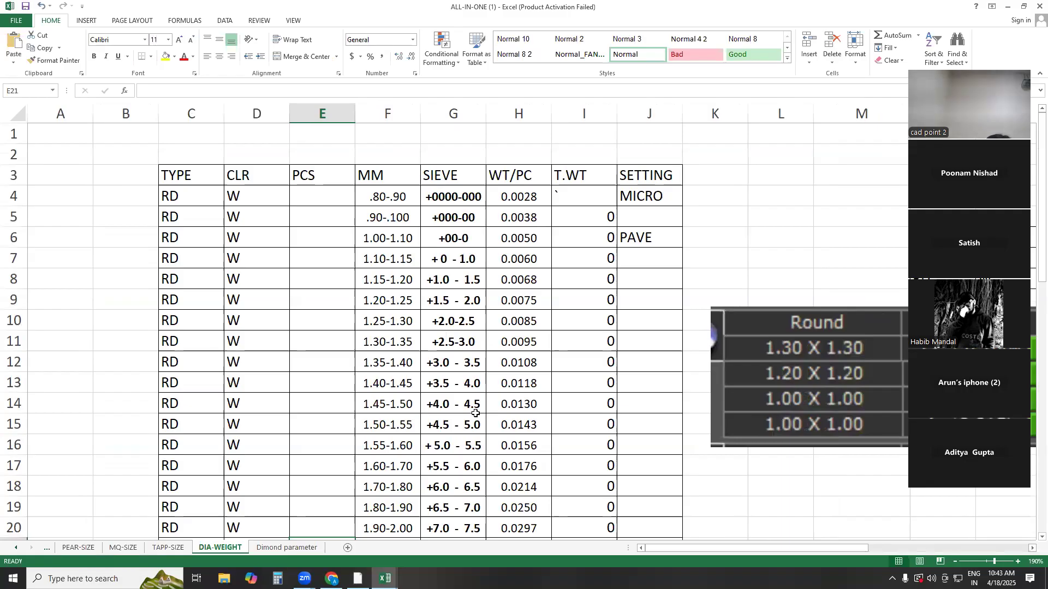
Compare the SIEVE and MM columns, going over sieve cells G4 to G9, row 4 and the sizes in rows 14 and 15
left_click_drag(454, 200, 468, 299)
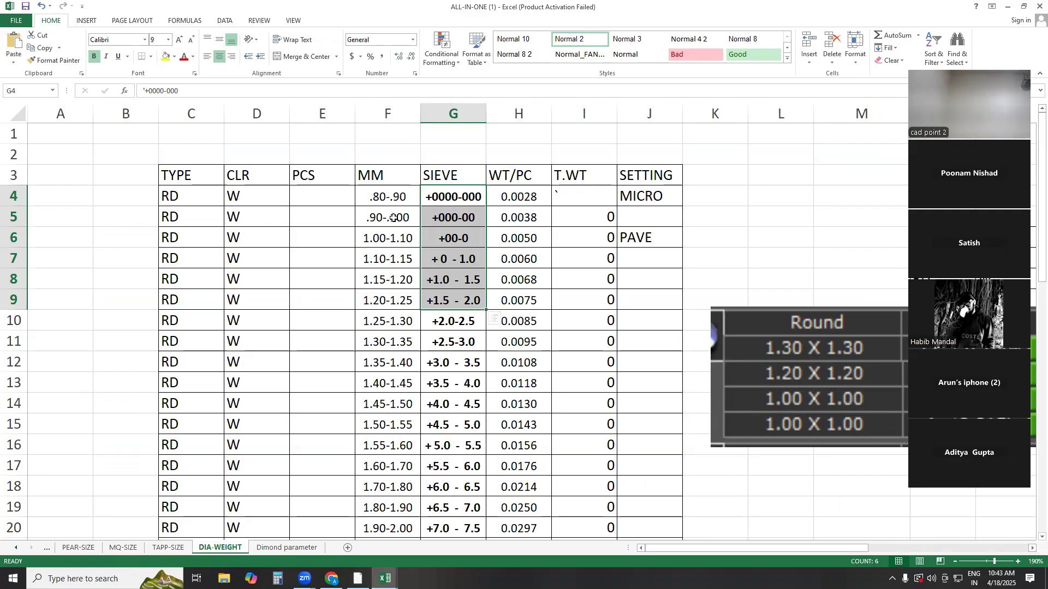
left_click(398, 199)
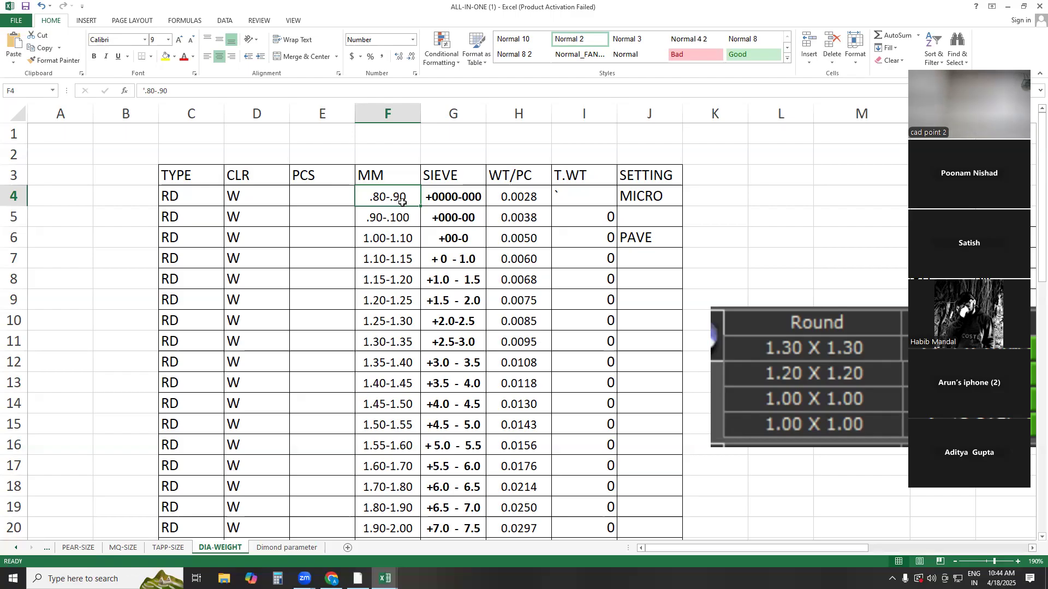
left_click(456, 200)
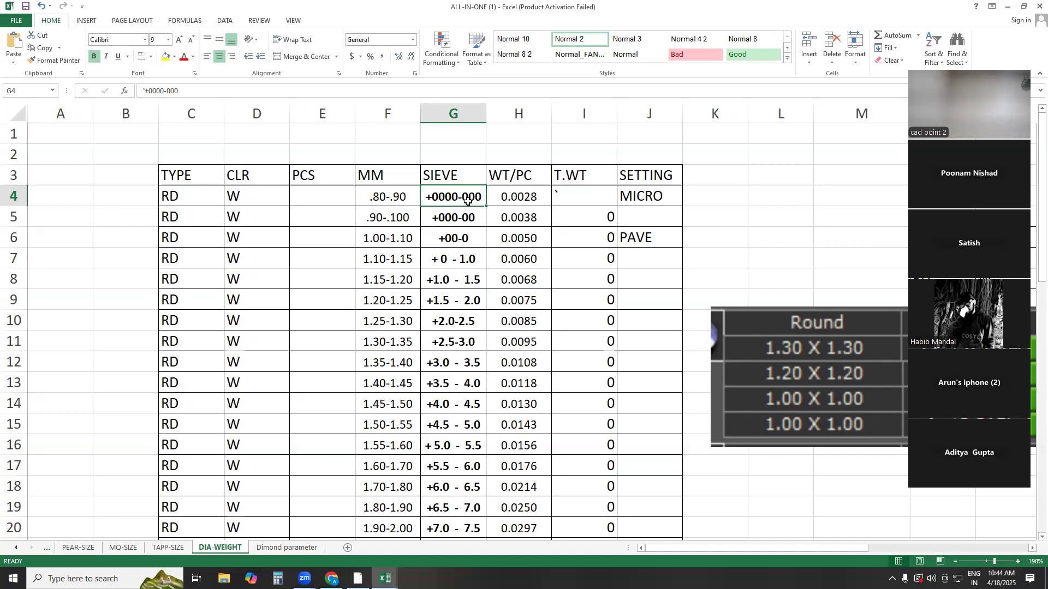
scroll(377, 282, "down", 2)
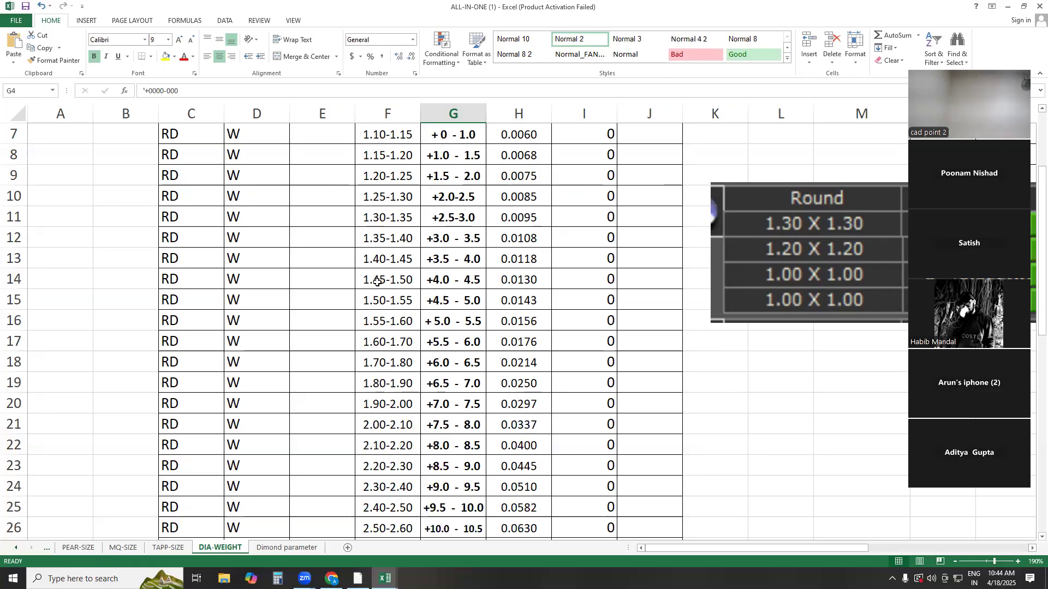
left_click(378, 272)
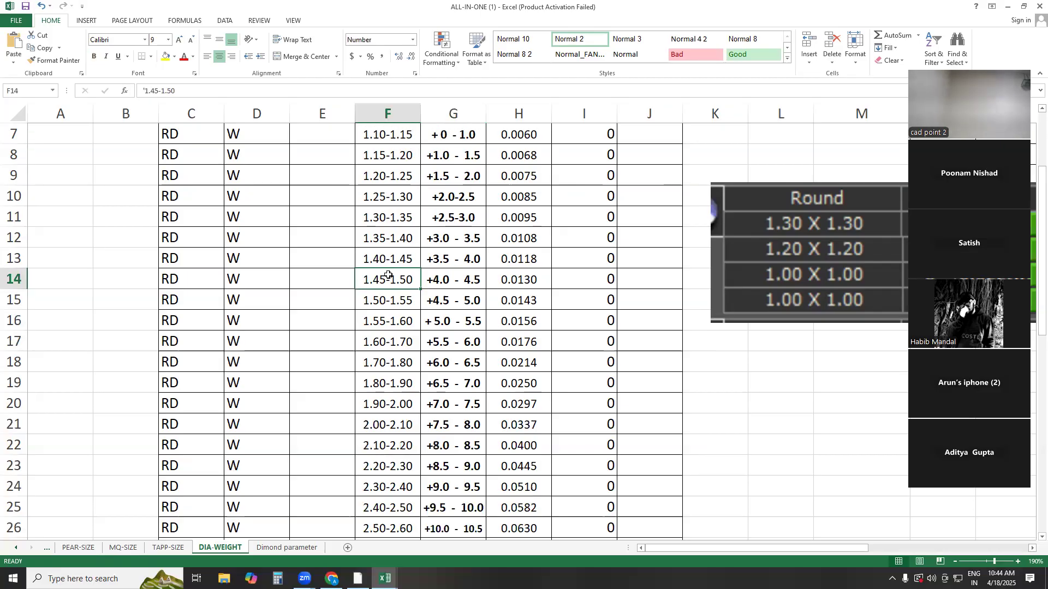
left_click(392, 299)
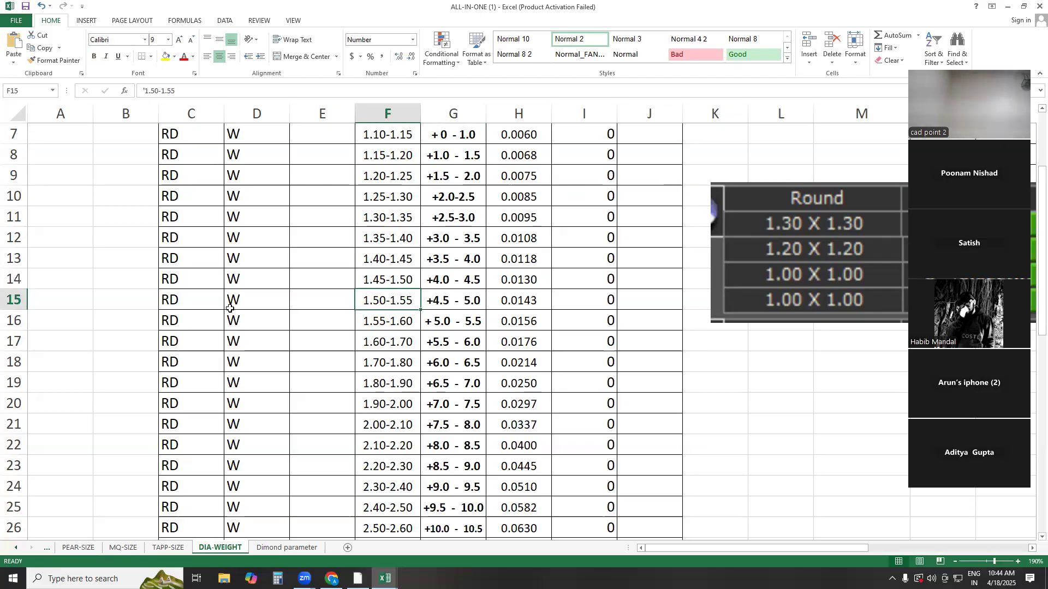
left_click(438, 303)
left_click(395, 301)
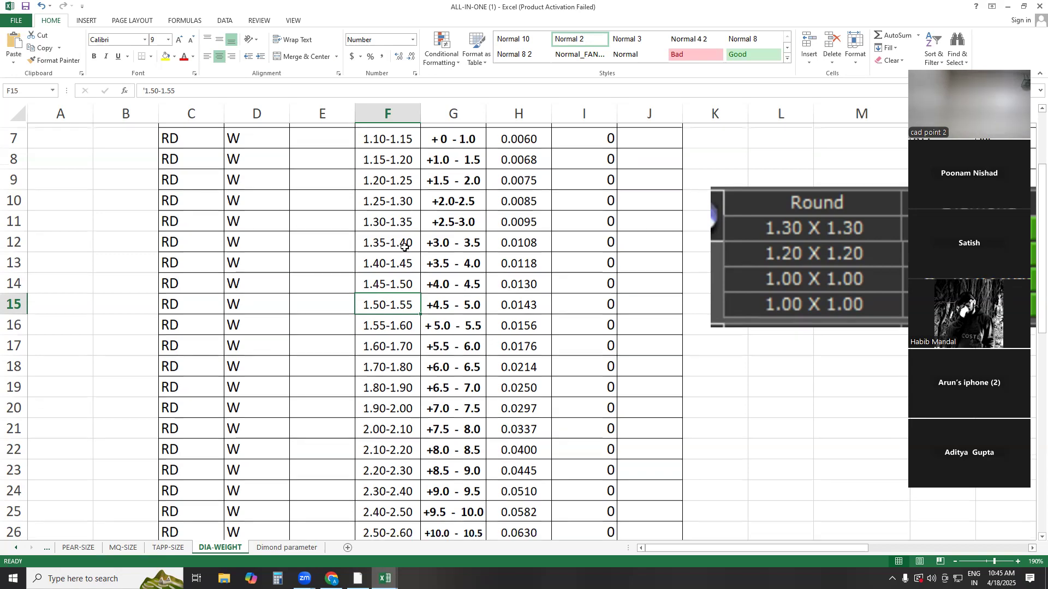
Highlight the sieve sizes from G4 to G37 and compare the MM and SIEVE entries in rows 24 and 25
scroll(404, 240, "up", 2)
left_click_drag(476, 196, 455, 491)
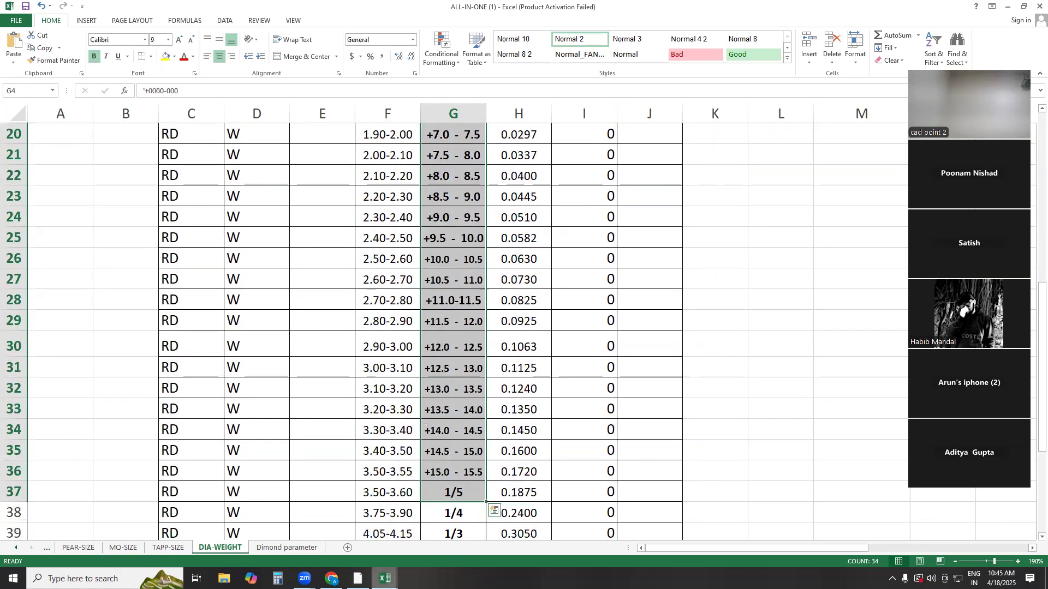
left_click(443, 316)
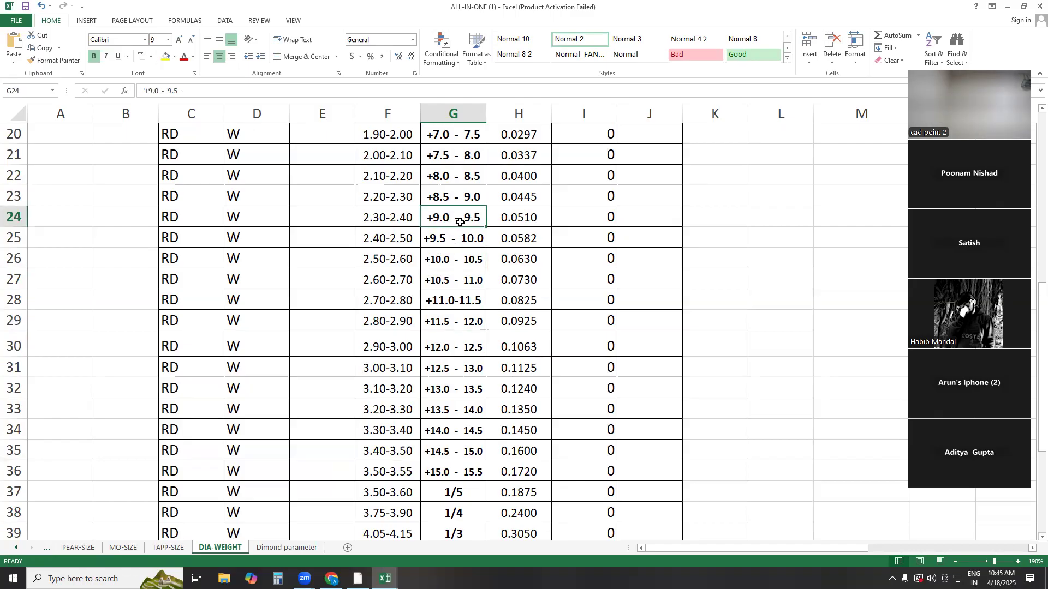
left_click(385, 218)
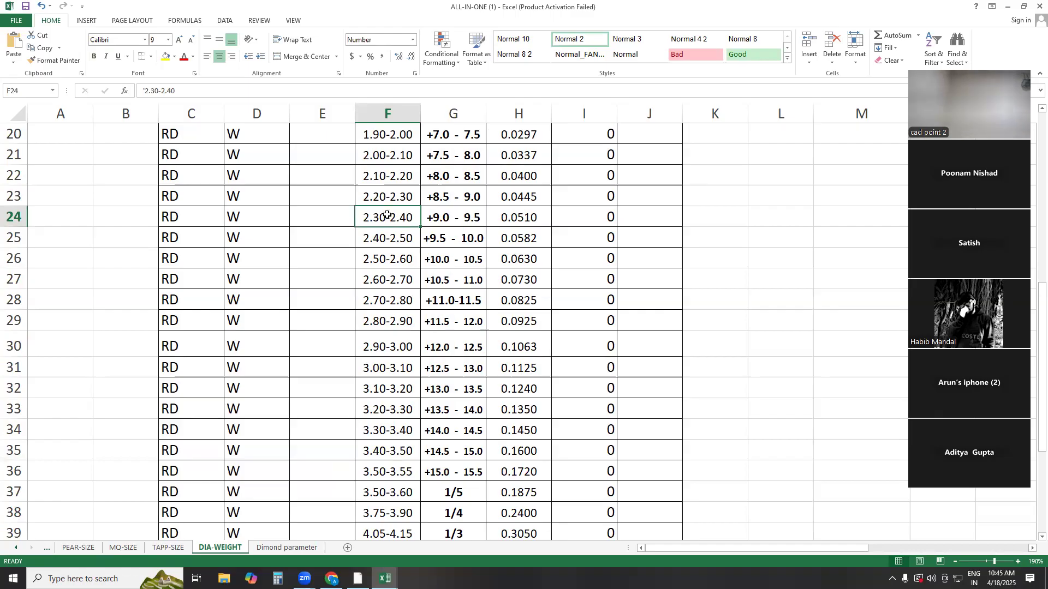
left_click(464, 215)
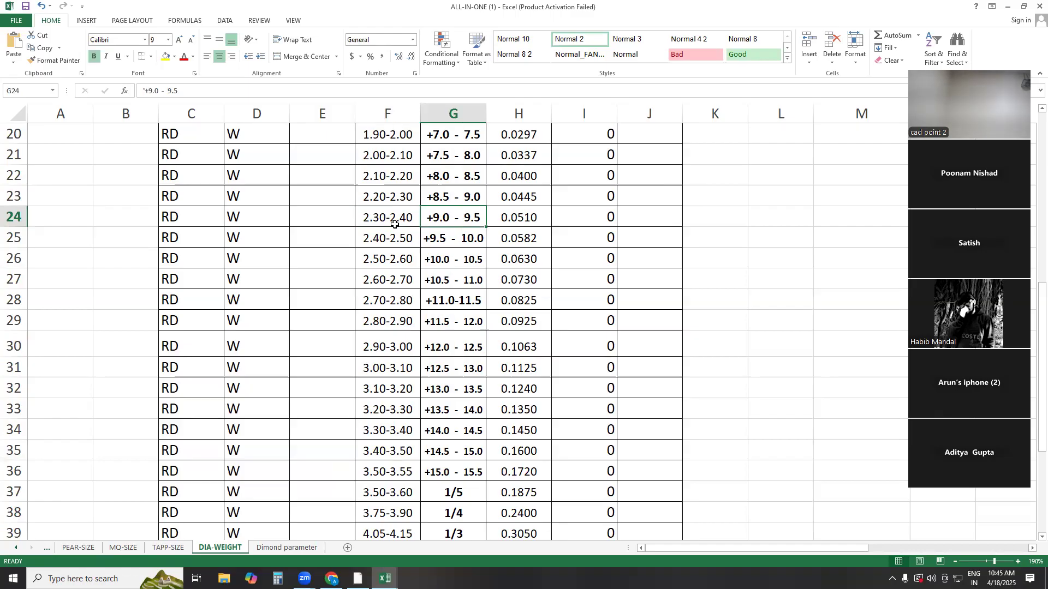
left_click(383, 224)
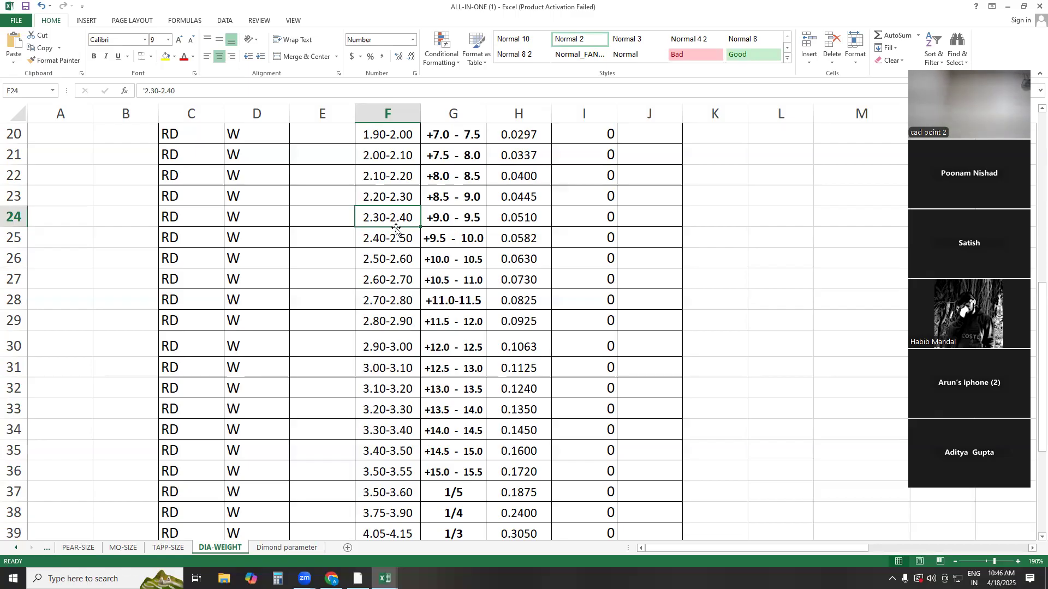
left_click(447, 241)
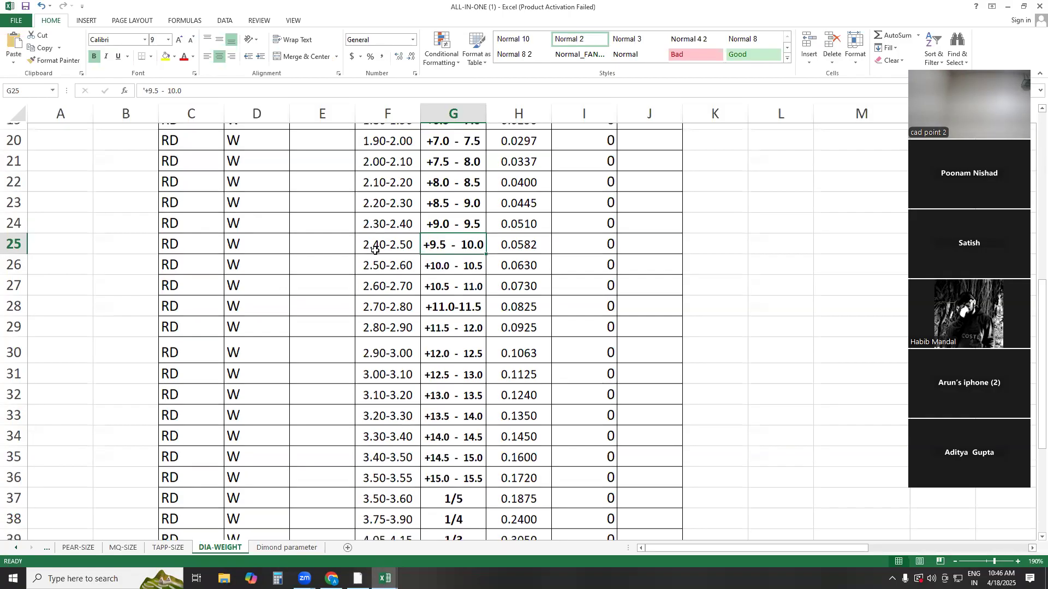
Highlight the whole SIEVE and MM columns in turn, and match the 1.25-1.30 size with its sieve entry in row 10
scroll(350, 242, "up", 6)
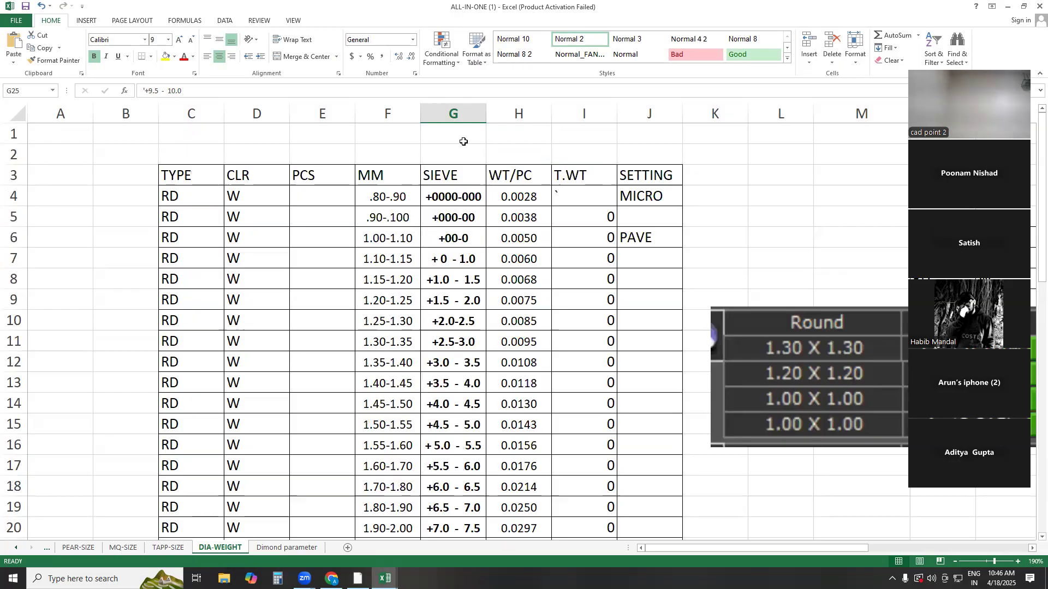
left_click_drag(460, 112, 471, 227)
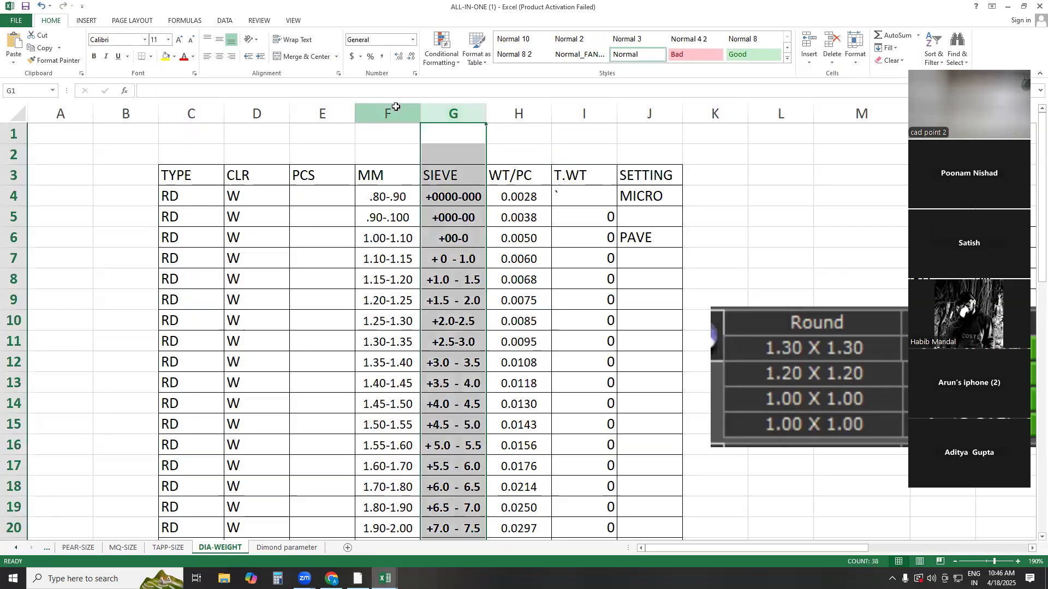
left_click(388, 113)
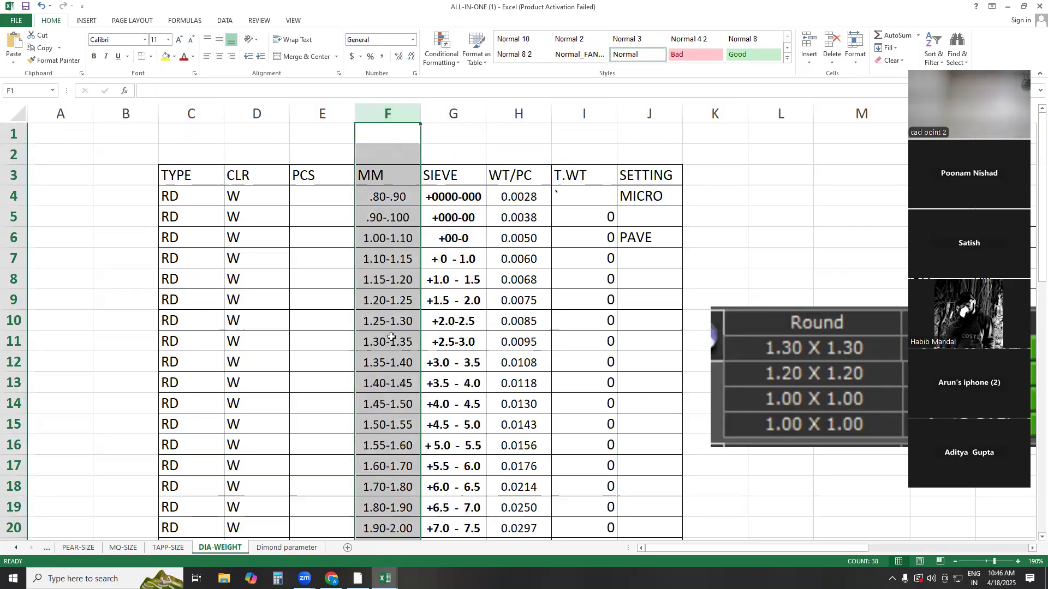
left_click(388, 303)
left_click(382, 325)
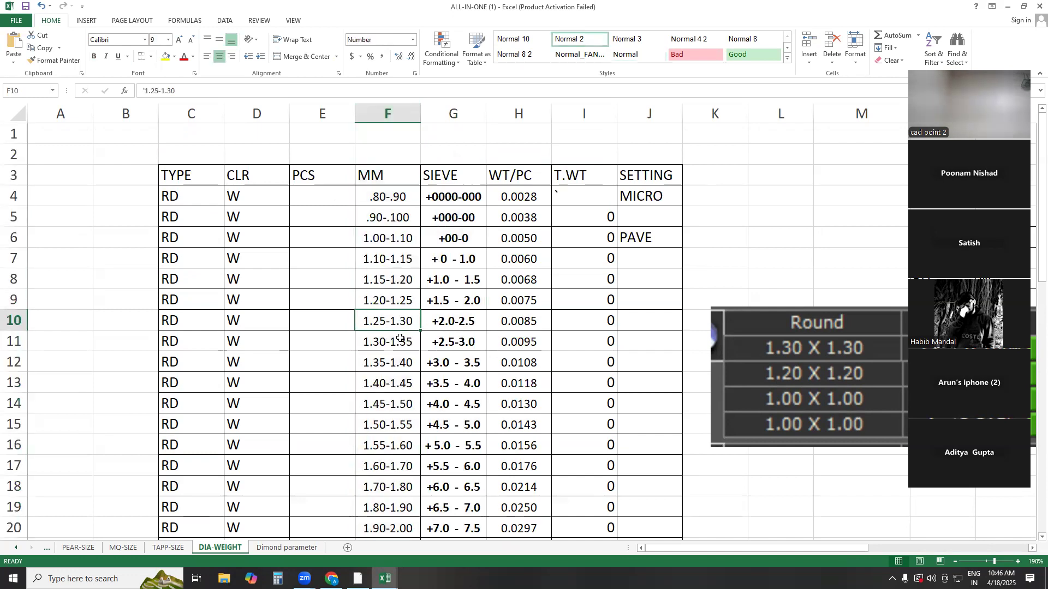
left_click(458, 316)
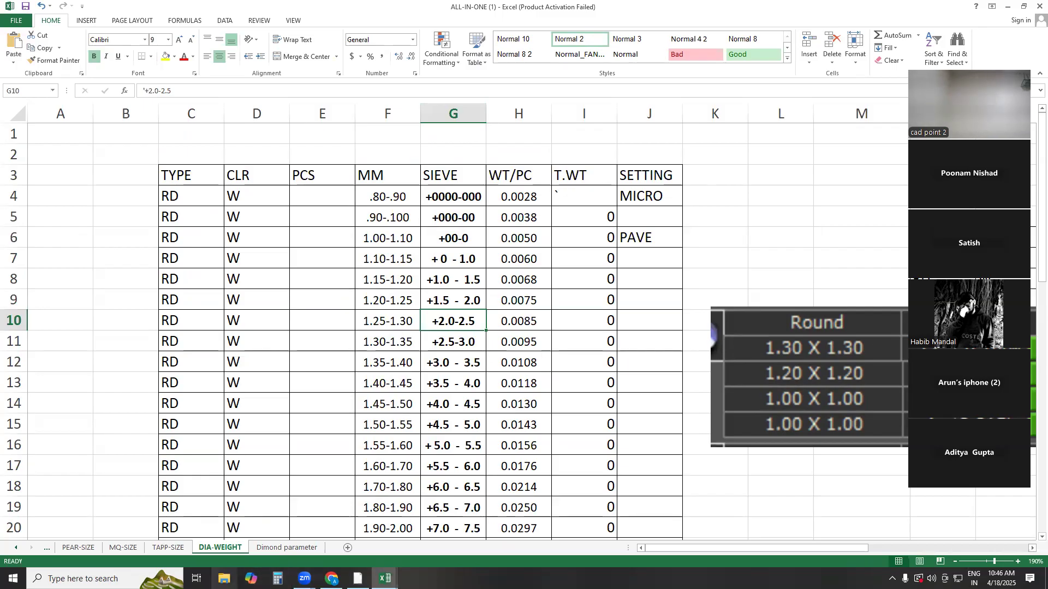
Switch to File Explorer, search New Volume (F:) for ".jpg" and maximize the results window
left_click(225, 579)
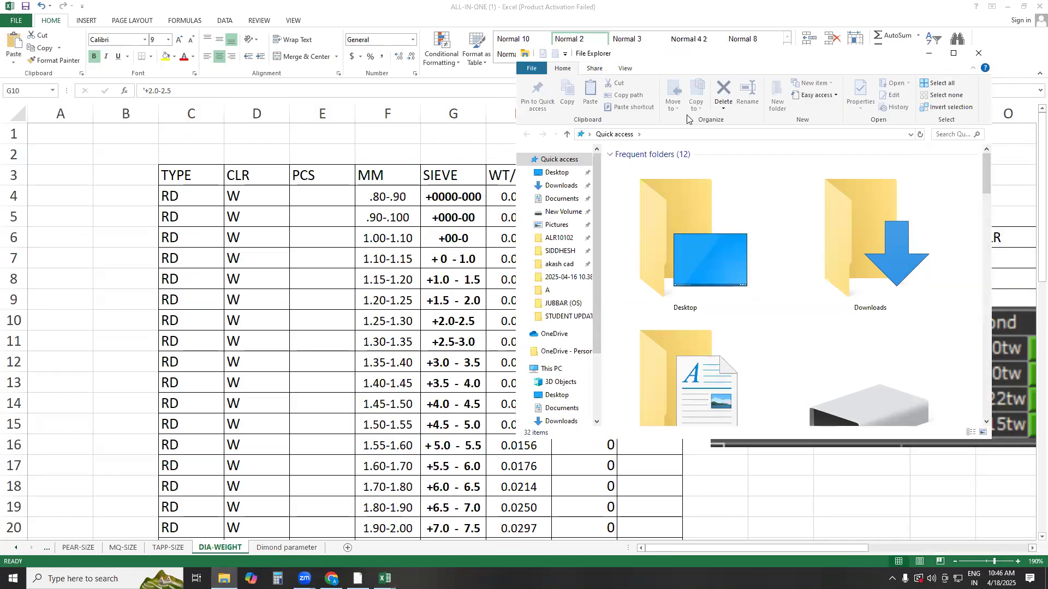
left_click_drag(684, 64, 373, 87)
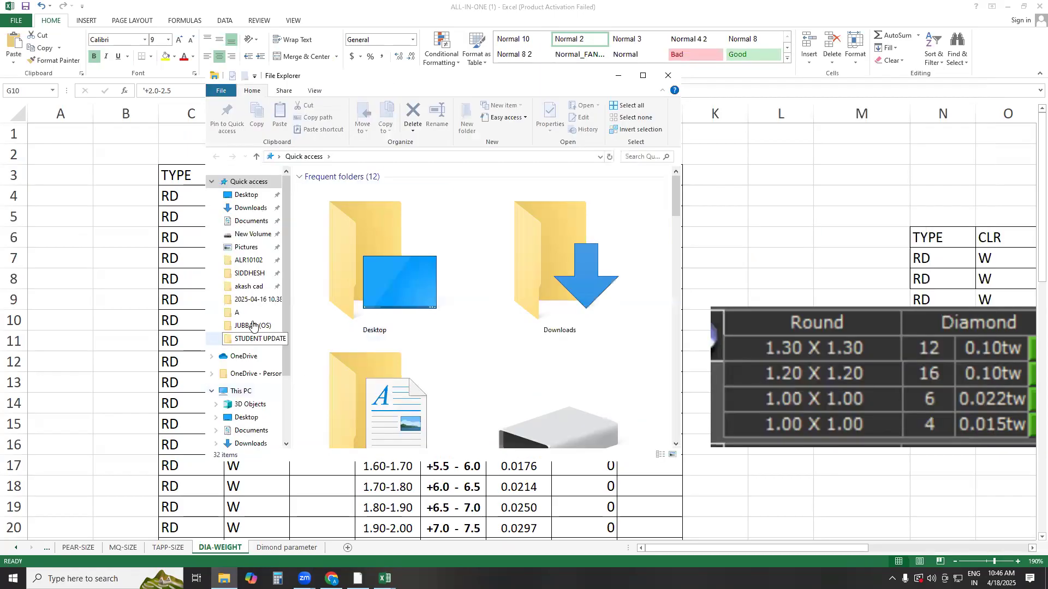
left_click(240, 391)
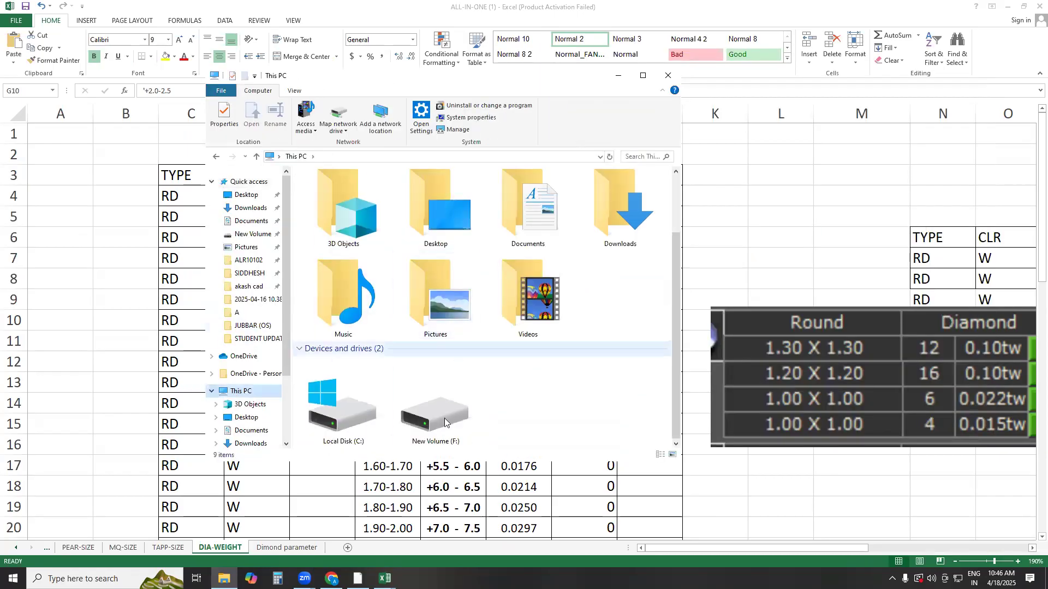
double_click(437, 420)
left_click(633, 157)
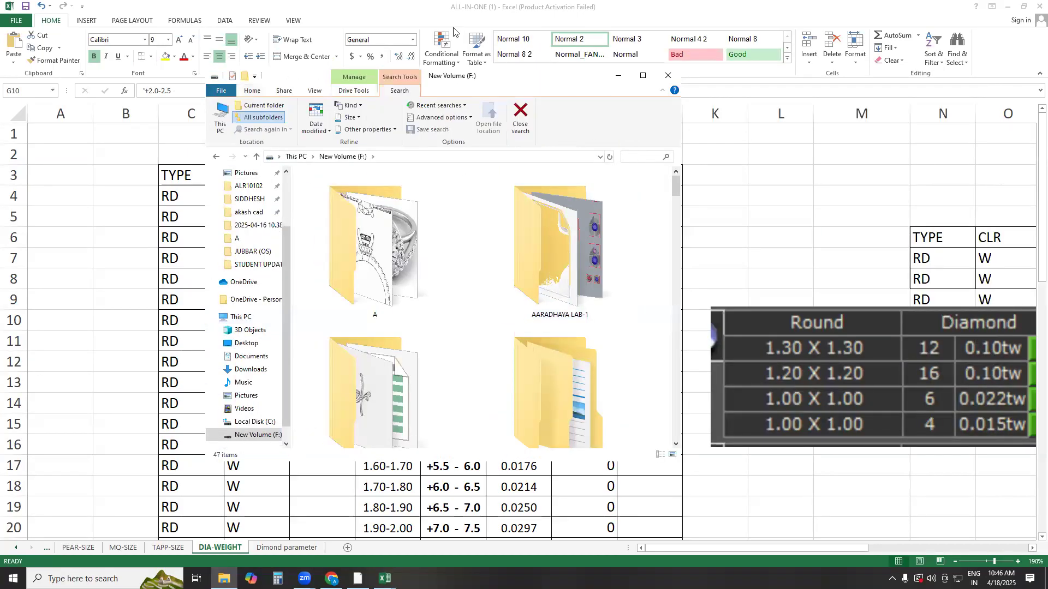
type(".jpg")
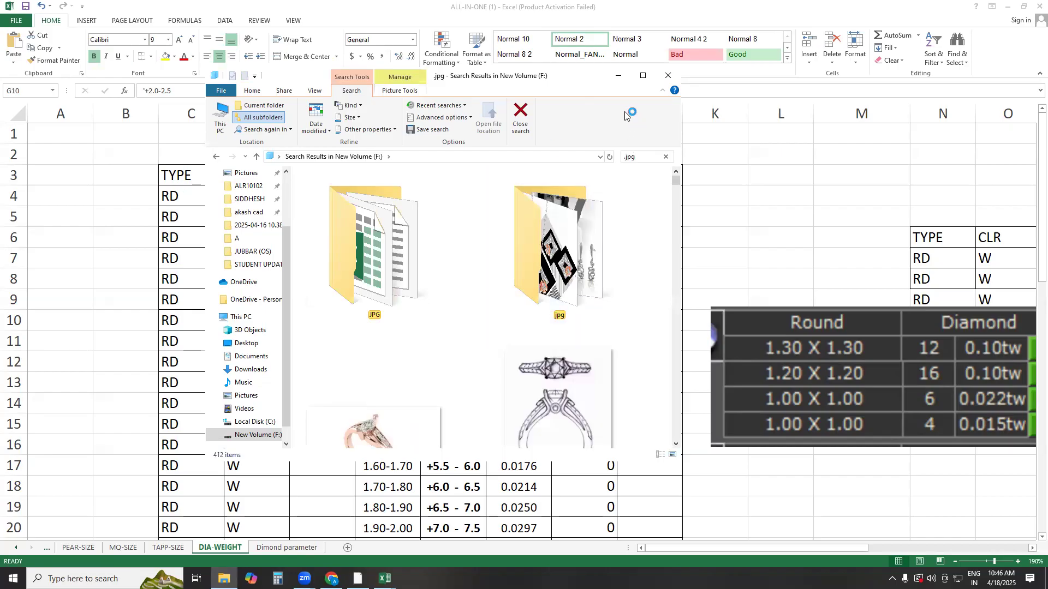
double_click(562, 83)
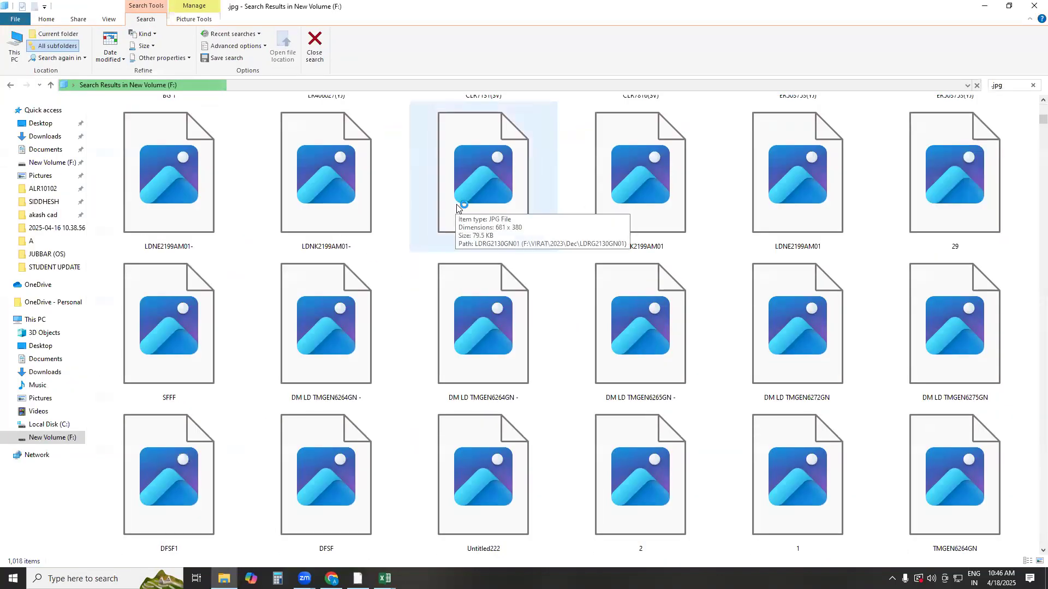
Browse the found images and open the necklace sheet named 1, located beside RING-01-KAJAL
left_click(344, 344)
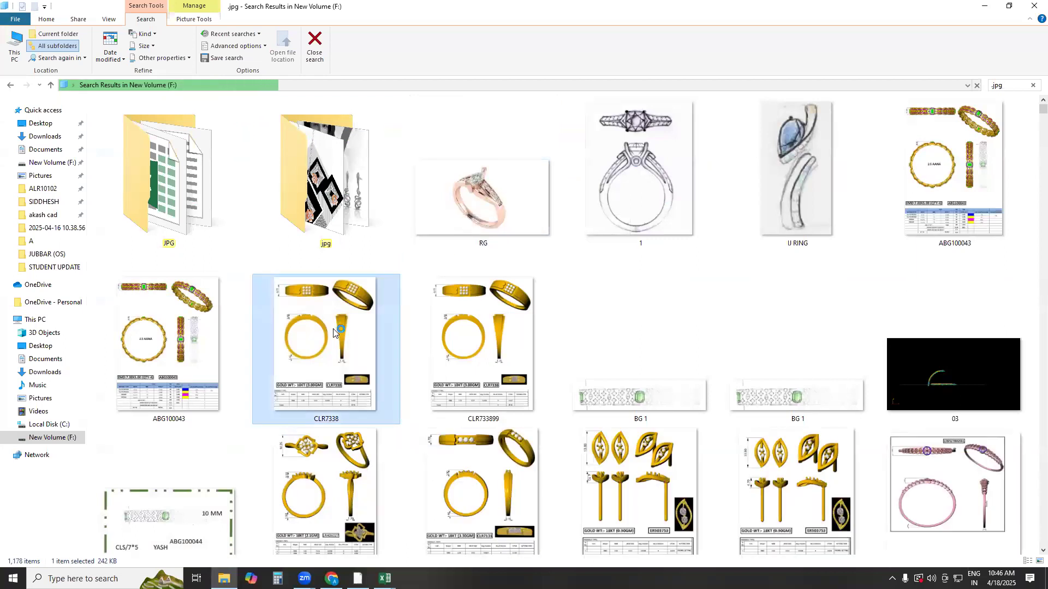
left_click(332, 324)
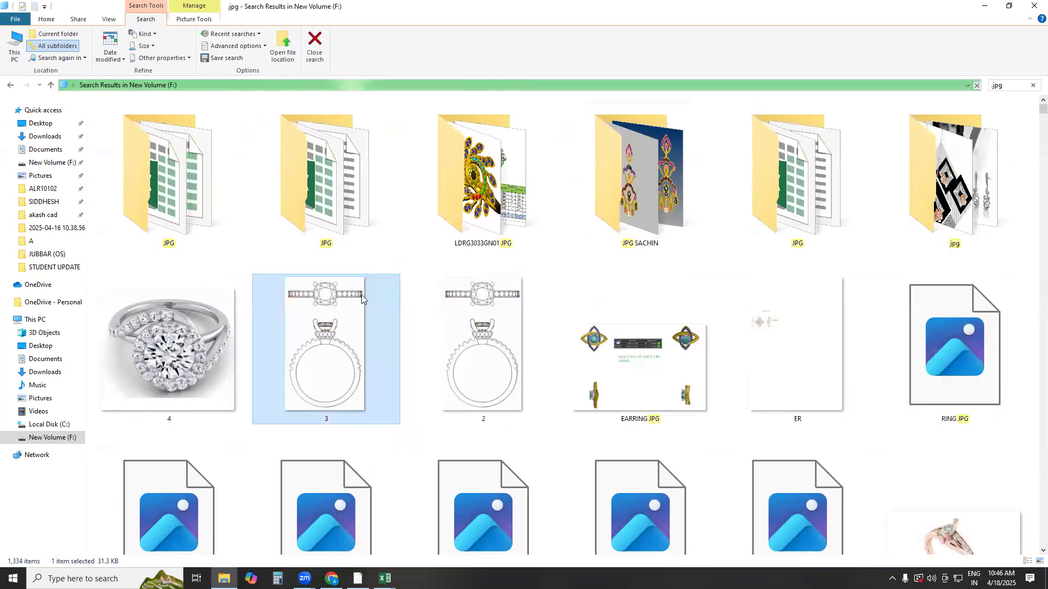
scroll(613, 197, "down", 5)
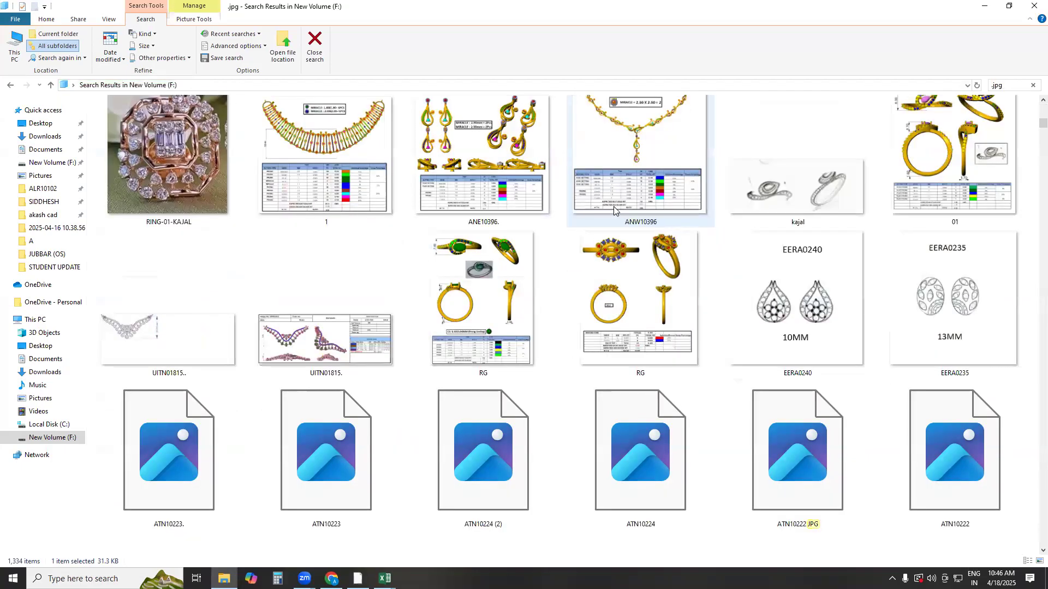
double_click(336, 143)
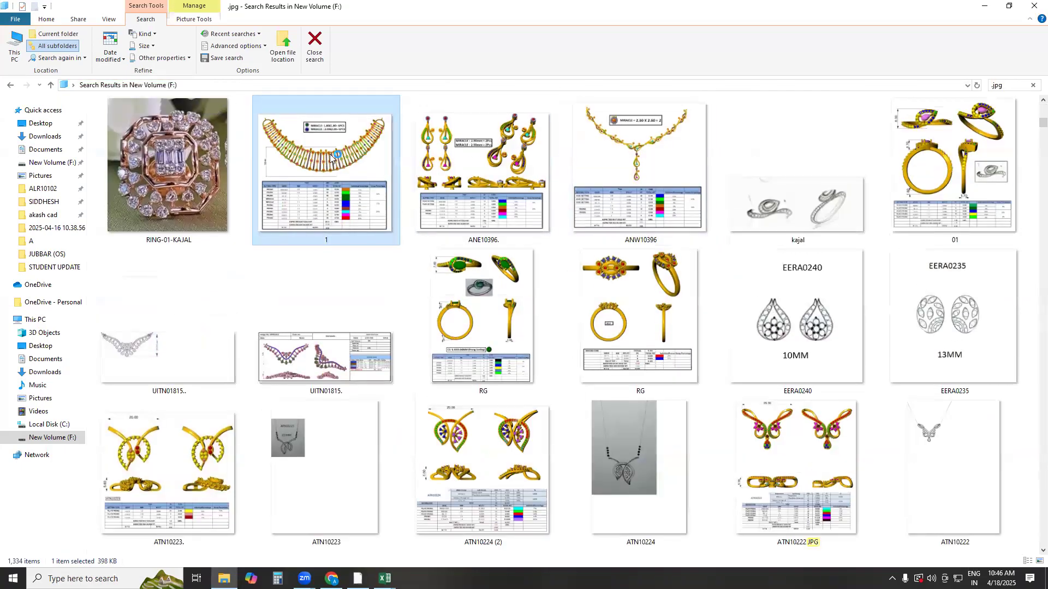
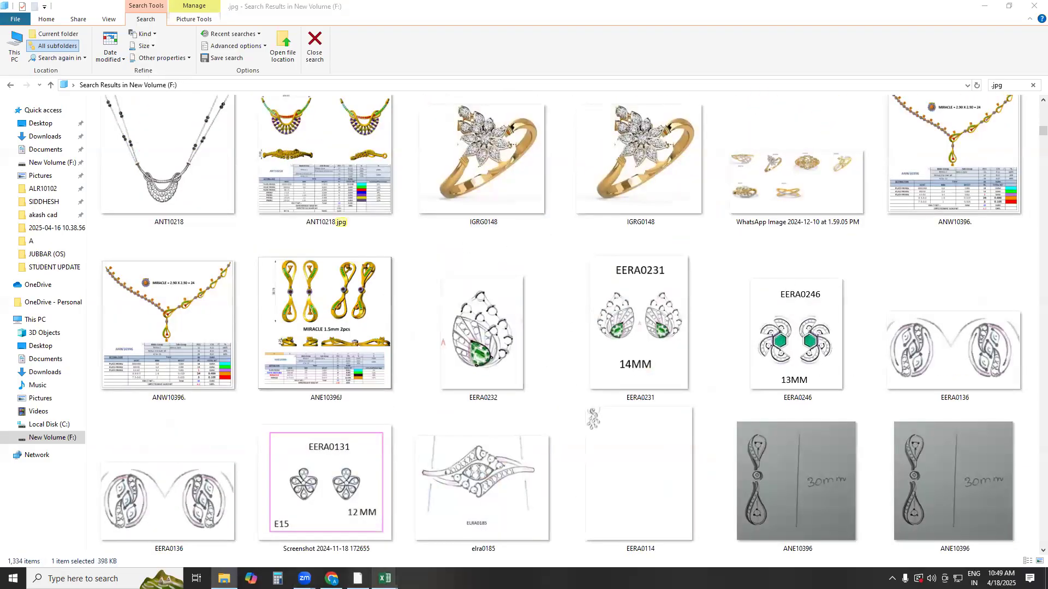
Switch to the FORMATE workbook in Excel and highlight the ARREY ALONG CURVE topic listed below SIEVE SIZE
mouse_move(384, 579)
left_click(421, 543)
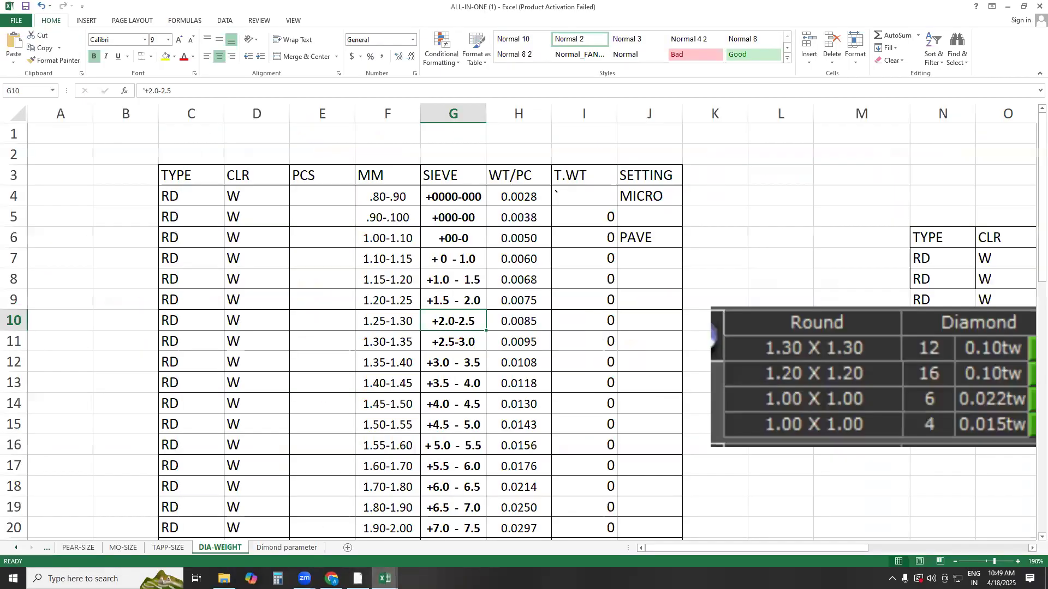
left_click(337, 542)
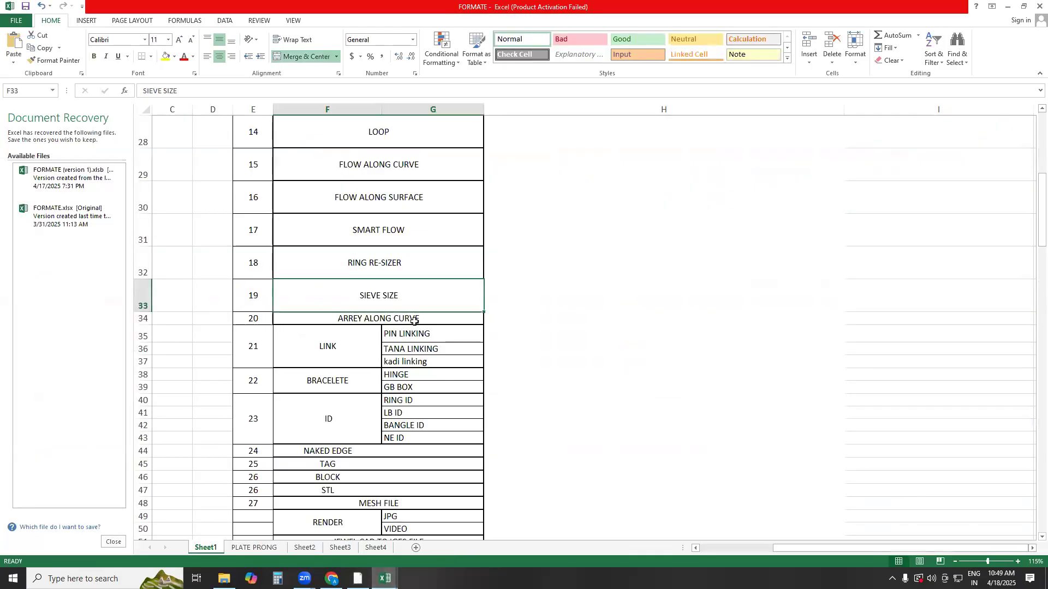
left_click(426, 333)
left_click(411, 300)
left_click(402, 320)
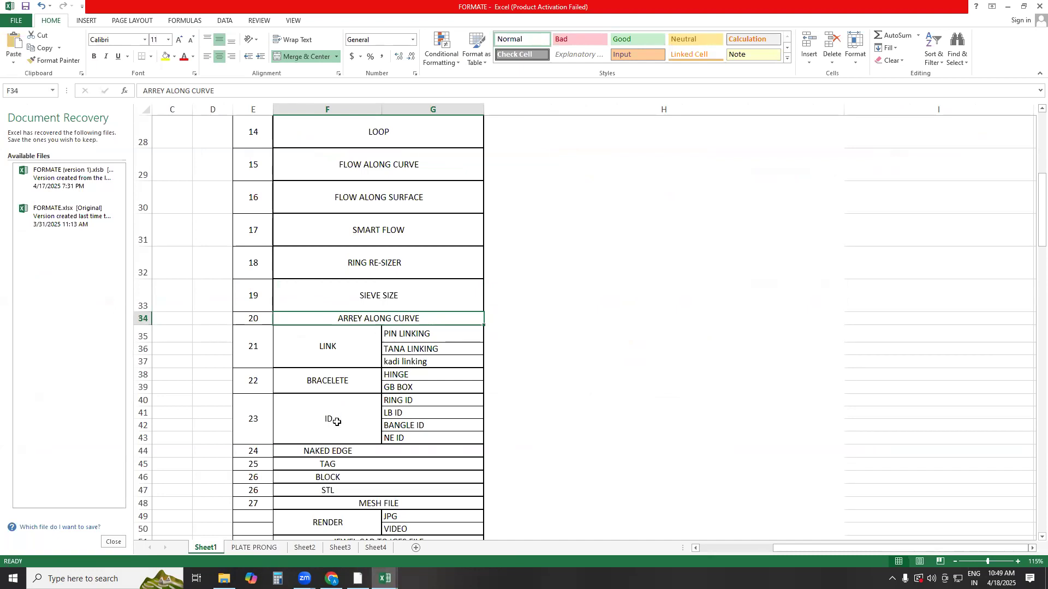
Clear the Excel and File Explorer windows away to switch to Rhino, and set the construction plane to World Bottom
left_click(1008, 6)
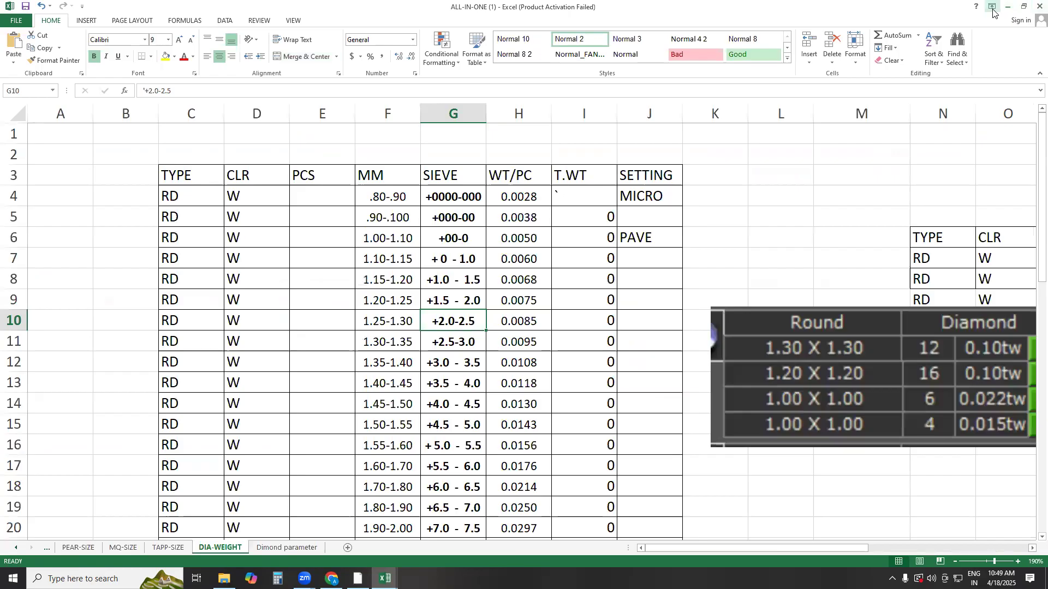
left_click(992, 6)
left_click(1008, 6)
left_click(1008, 6)
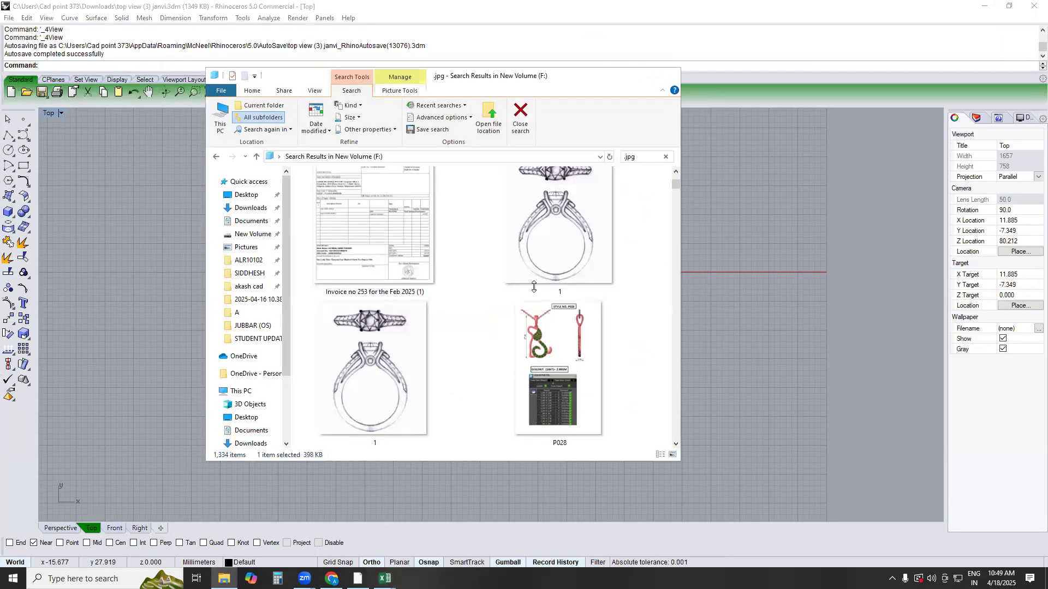
left_click(618, 75)
left_click(544, 188)
left_click(213, 18)
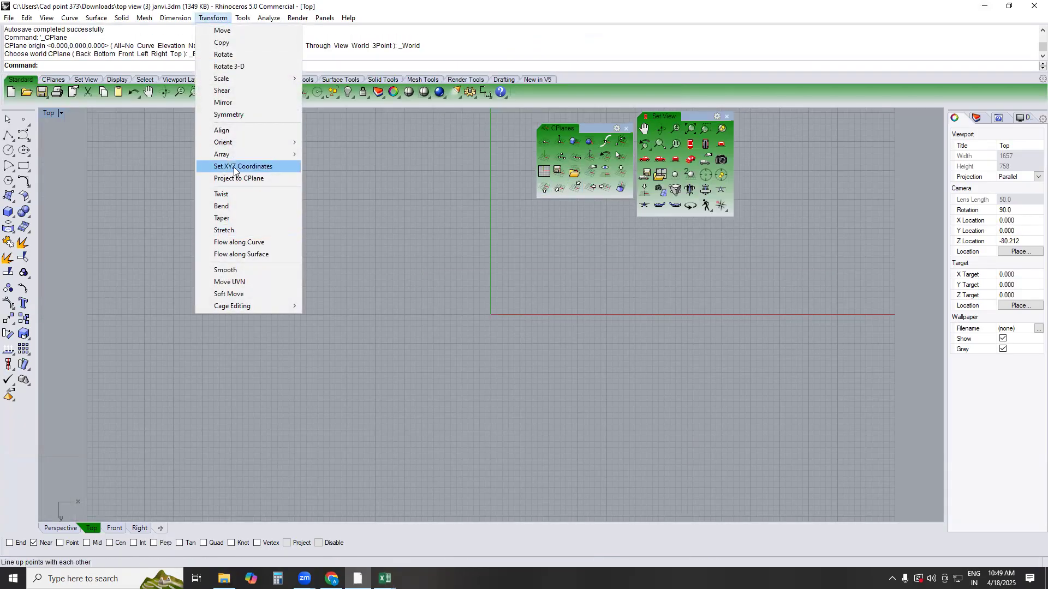
mouse_move(232, 155)
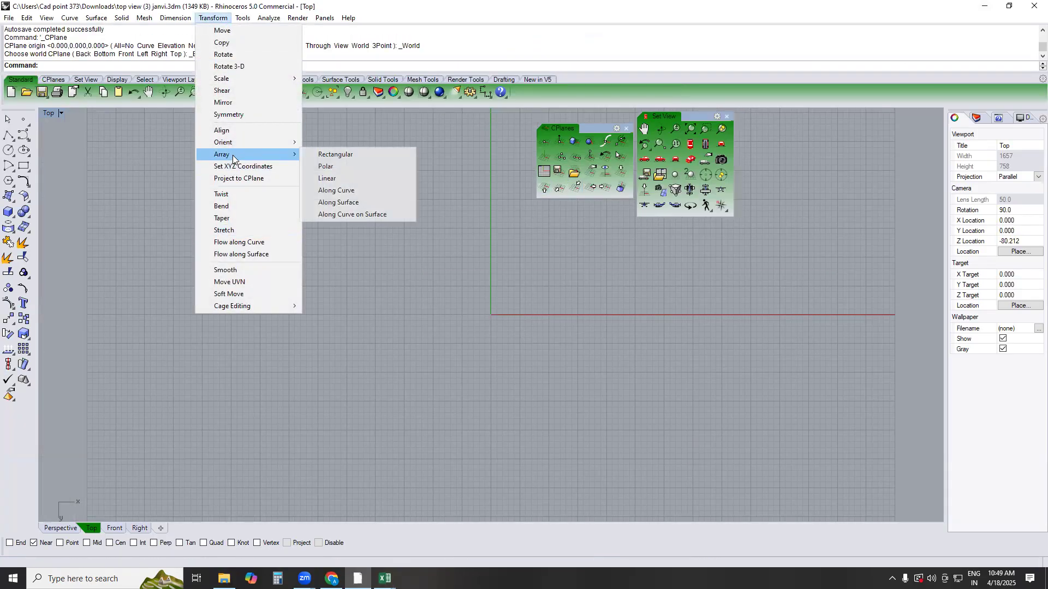
left_click(333, 190)
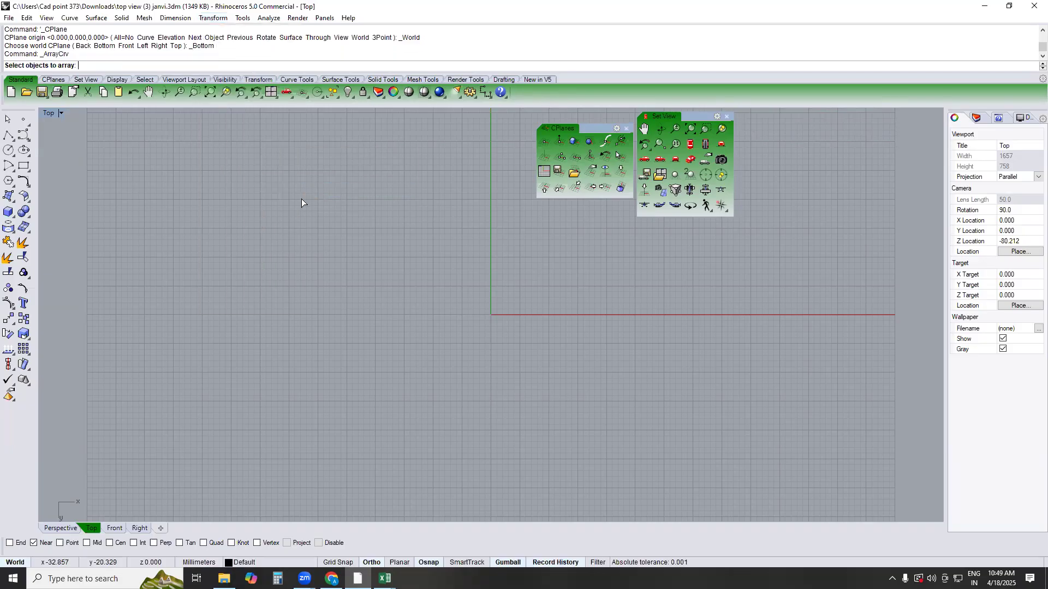
Draw a horizontal polyline 20 mm long along the X axis, starting at the origin
left_click(8, 134)
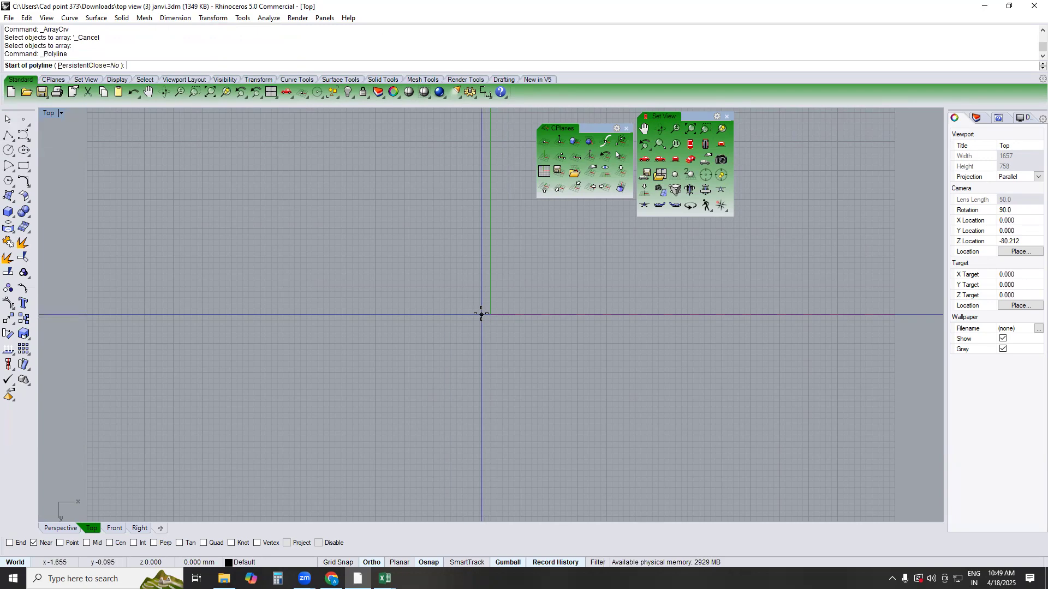
type("0")
key("Return")
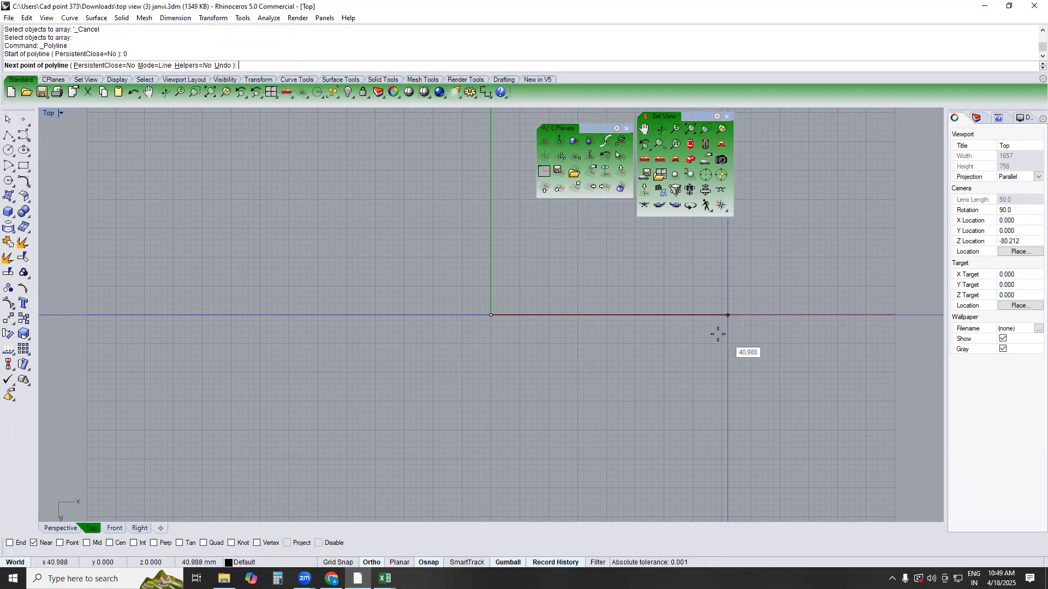
type("10")
key("Return")
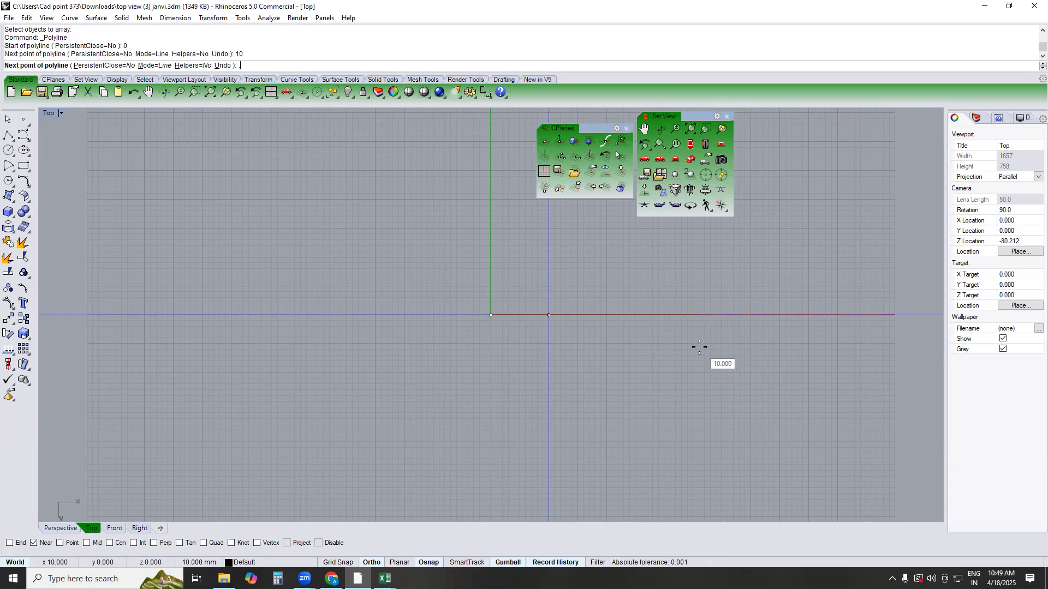
key("BackSpace")
key("BackSpace")
key("BackSpace")
type("20")
key("Return")
key("Return")
Enable the End snap and draw a circle of 1 mm diameter centred on the line's start point
scroll(548, 300, "up", 5)
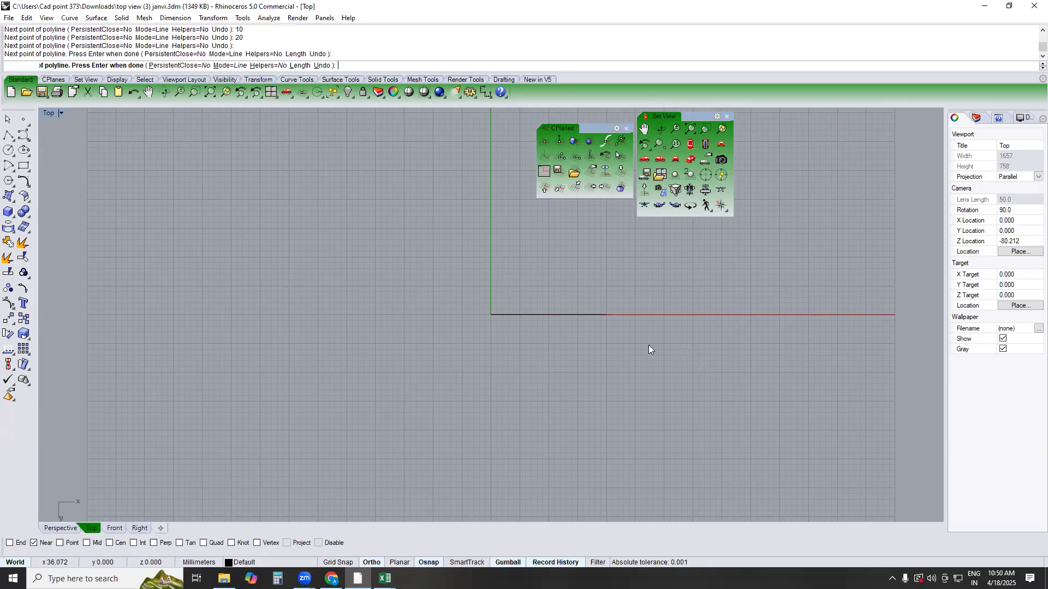
left_click(8, 150)
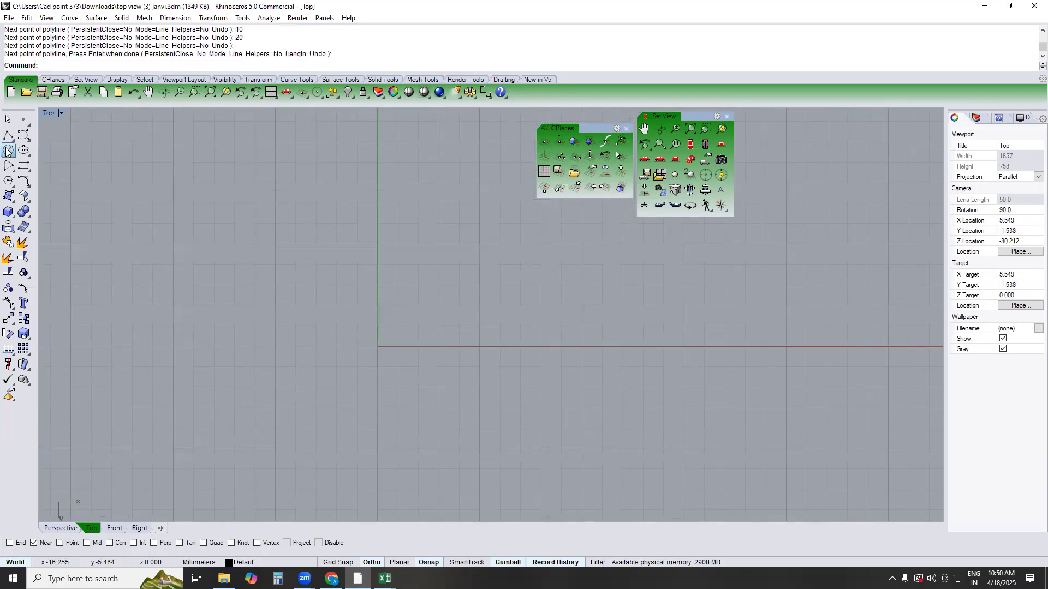
type("ooew")
key("Return")
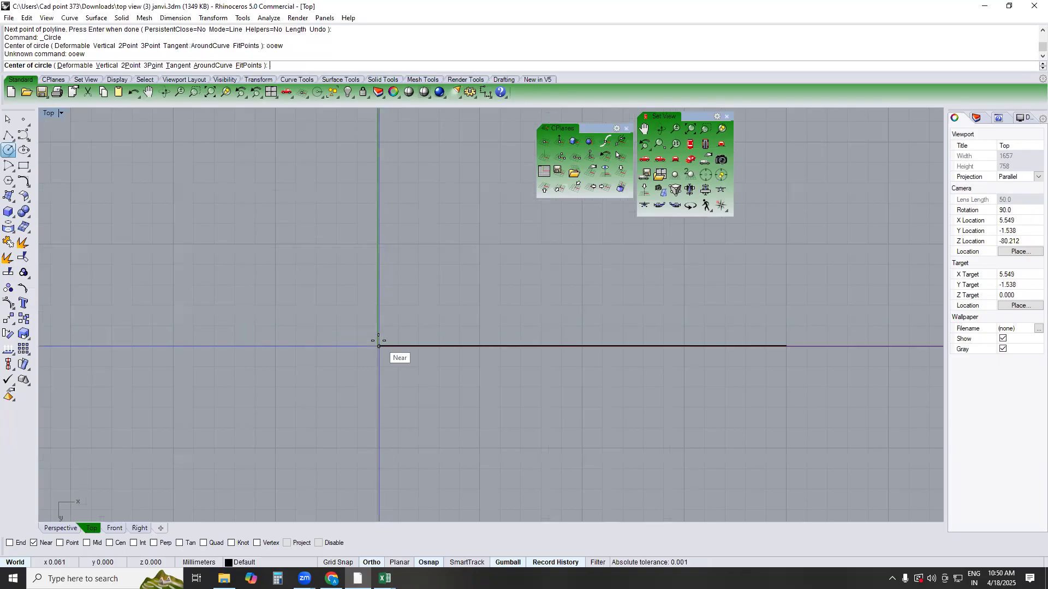
left_click(9, 543)
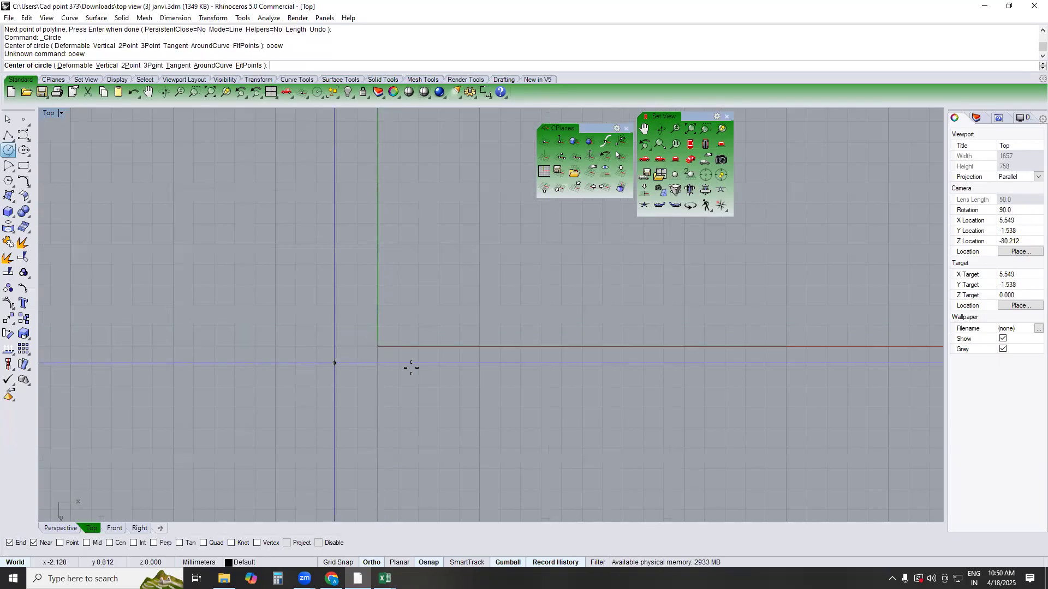
left_click(377, 346)
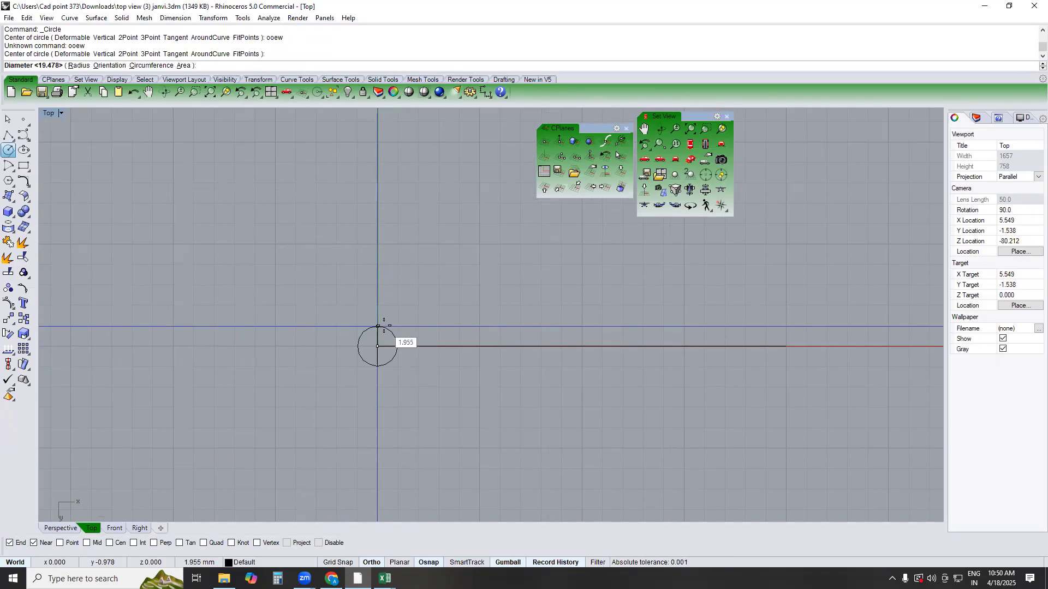
key("Return")
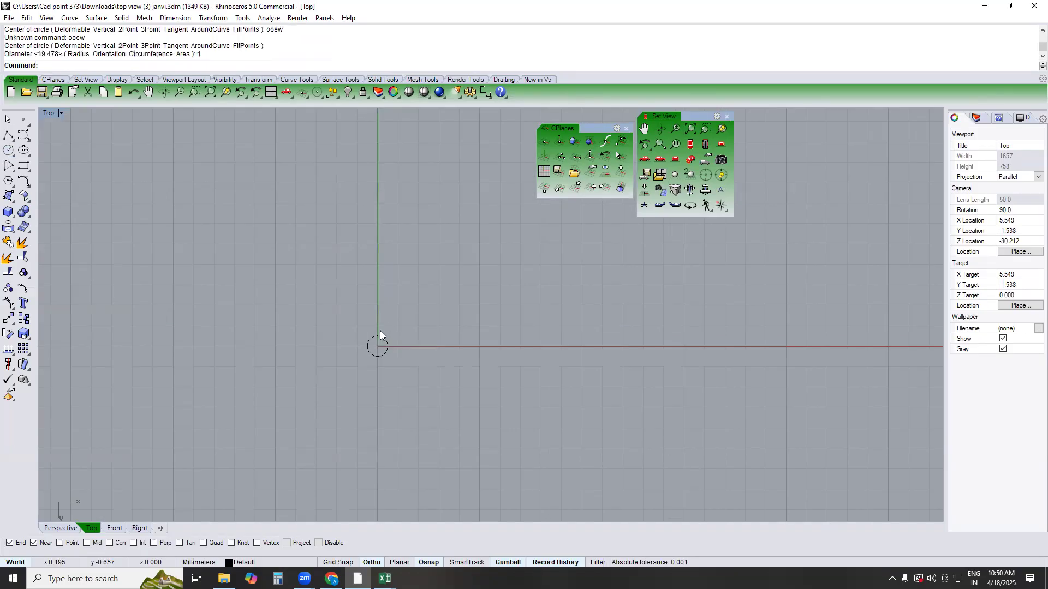
Array the circle along the 20 mm line with 10 items and Freeform orientation
scroll(377, 336, "up", 4)
left_click(361, 350)
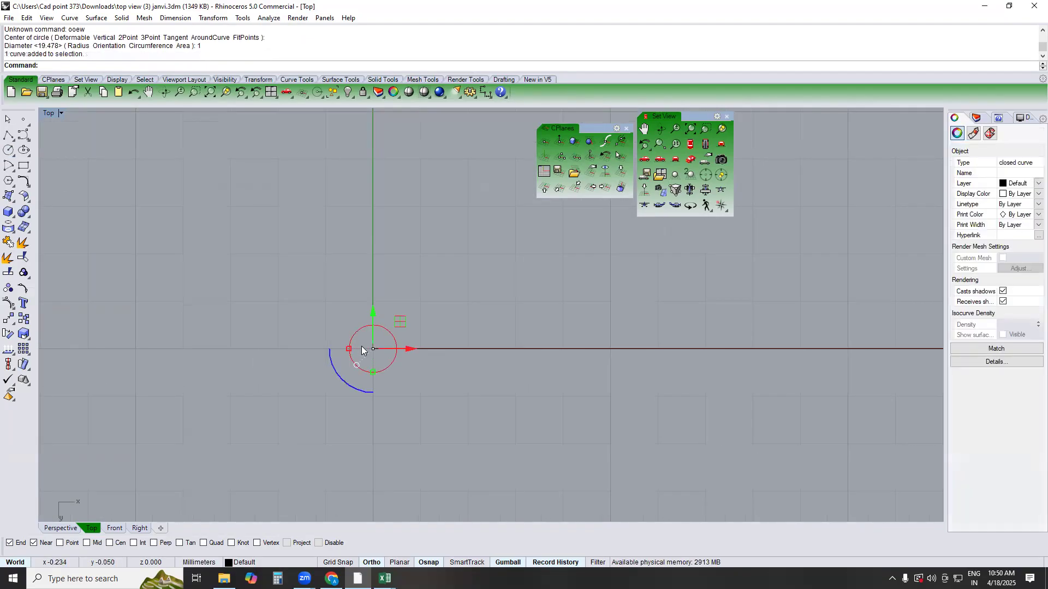
left_click(222, 19)
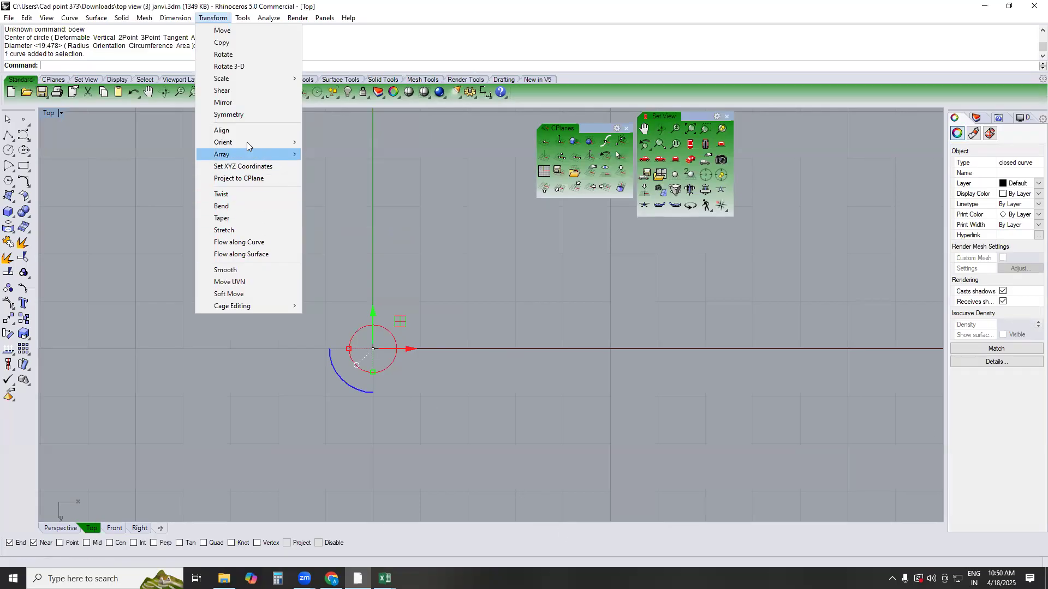
left_click(338, 191)
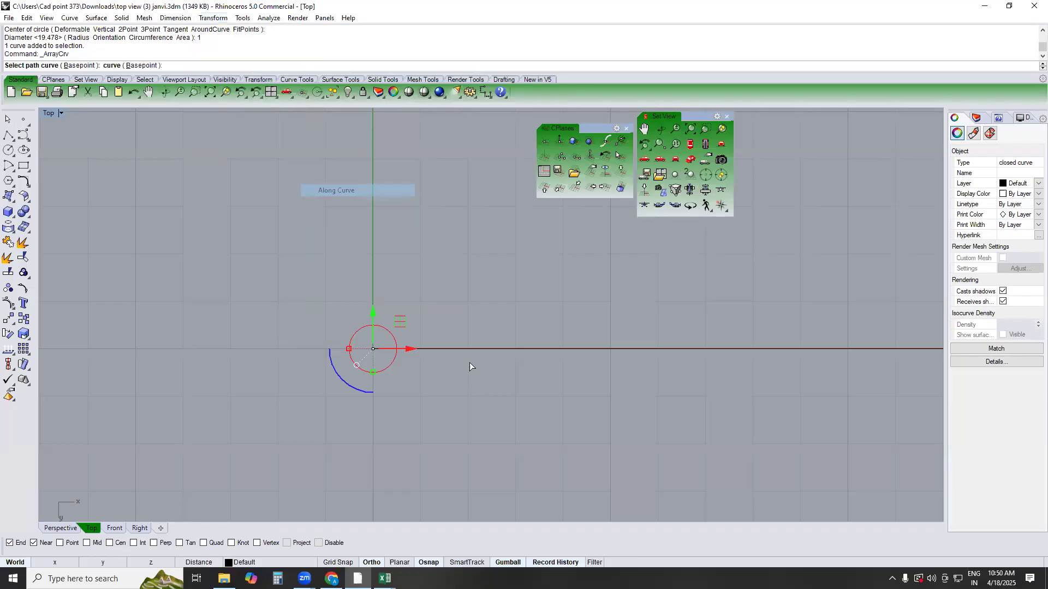
left_click(443, 350)
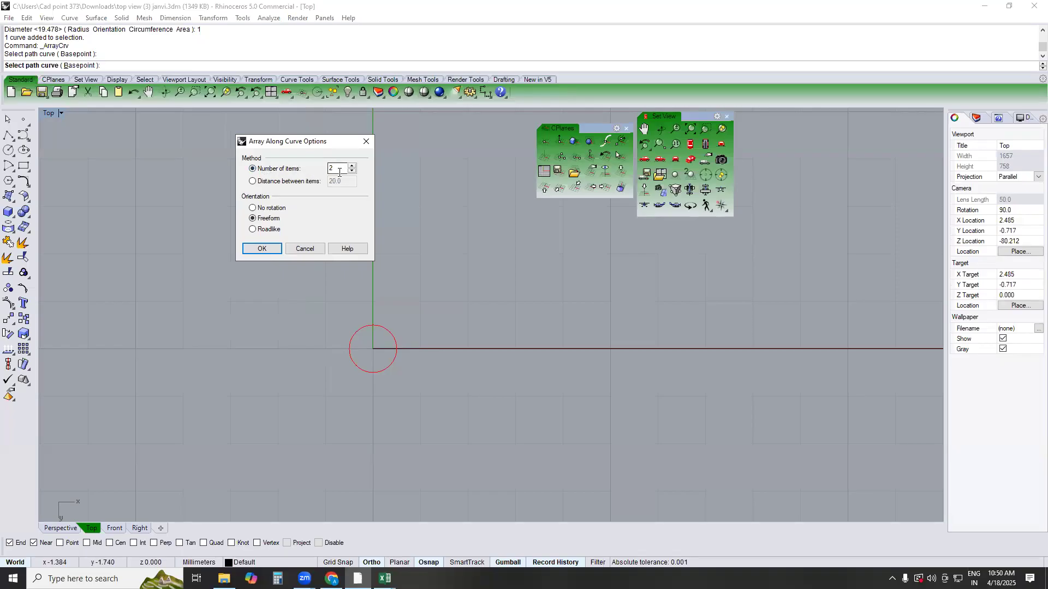
left_click_drag(339, 171, 298, 167)
type("10")
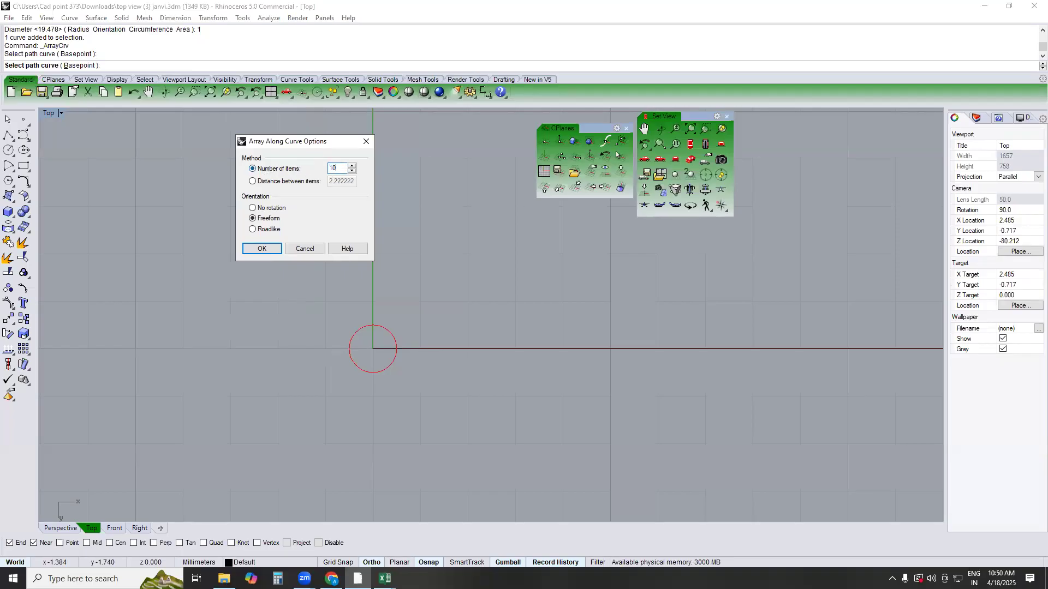
left_click(264, 249)
scroll(395, 281, "down", 5)
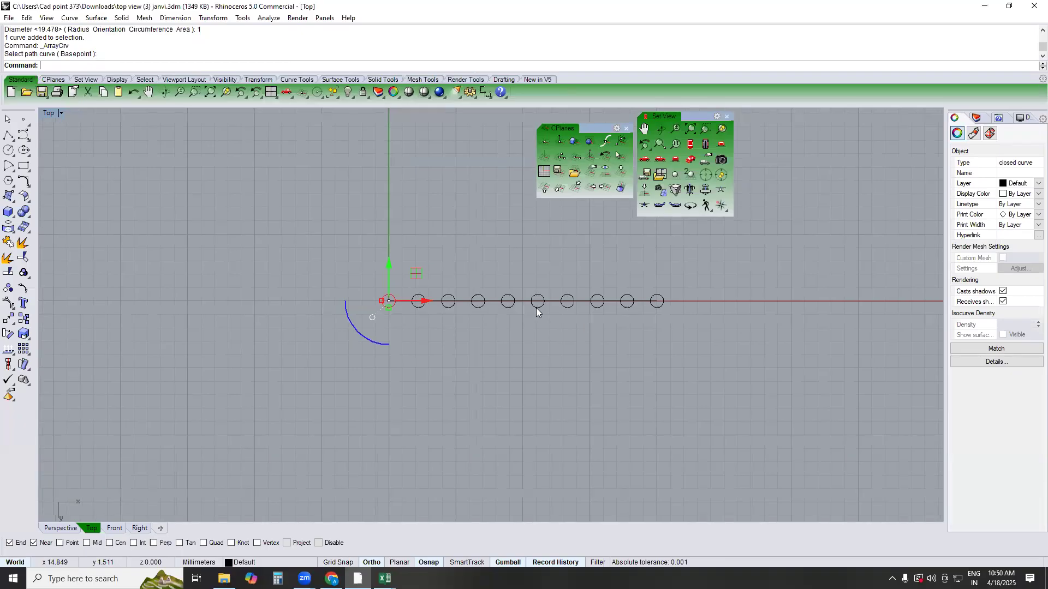
scroll(408, 306, "up", 3)
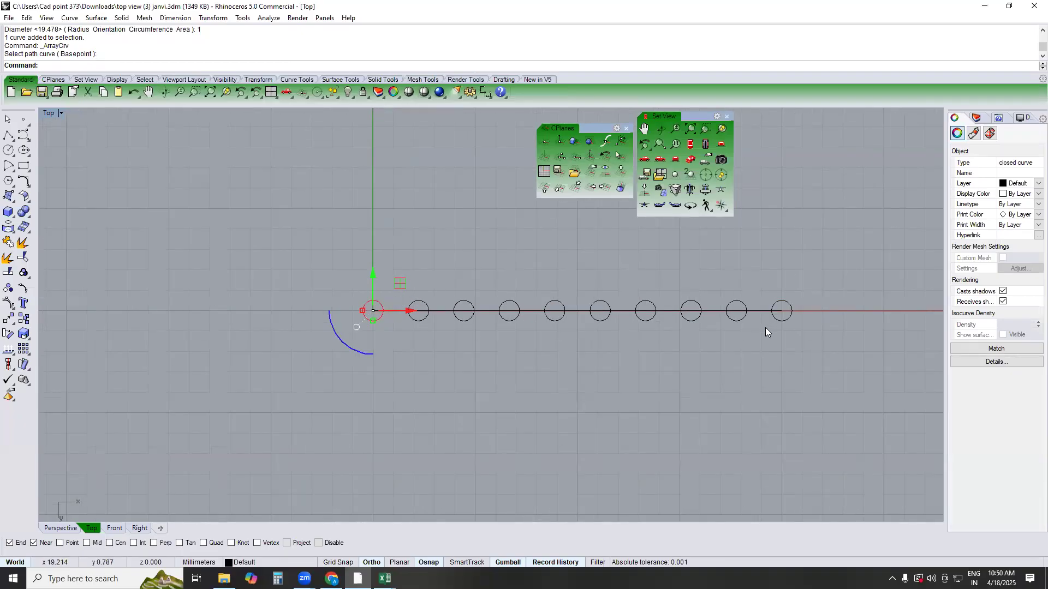
Undo the 10-item array and repeat Array Along Curve on the line with 15 items
key("ctrl+z")
key("Return")
left_click(436, 311)
type("15")
key("Return")
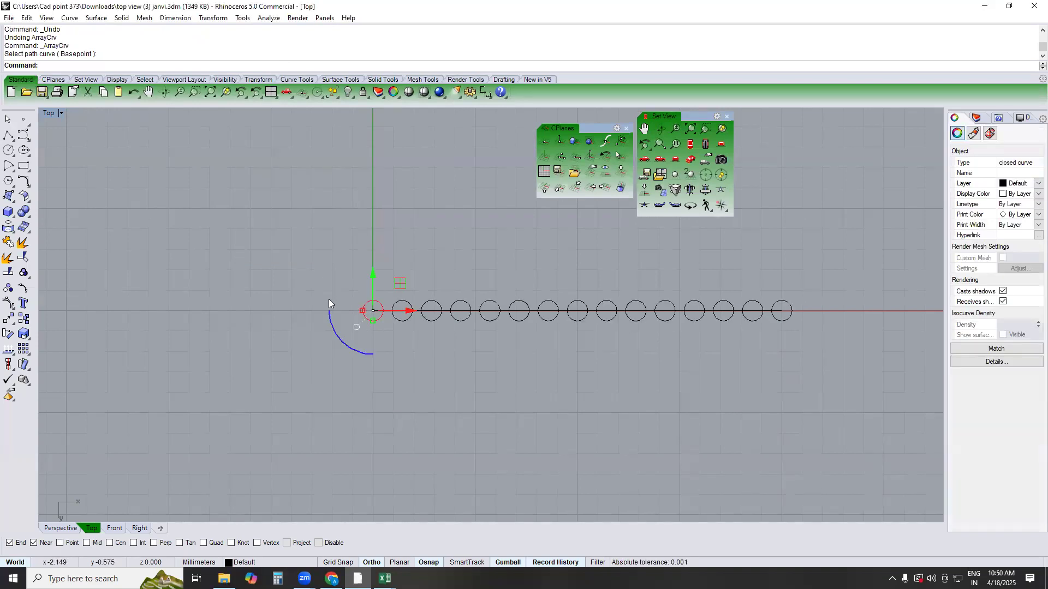
Undo the 15-item array and check the circle's diameter with a diameter dimension, without keeping the dimension
key("ctrl+z")
scroll(389, 311, "up", 5)
scroll(389, 309, "up", 2)
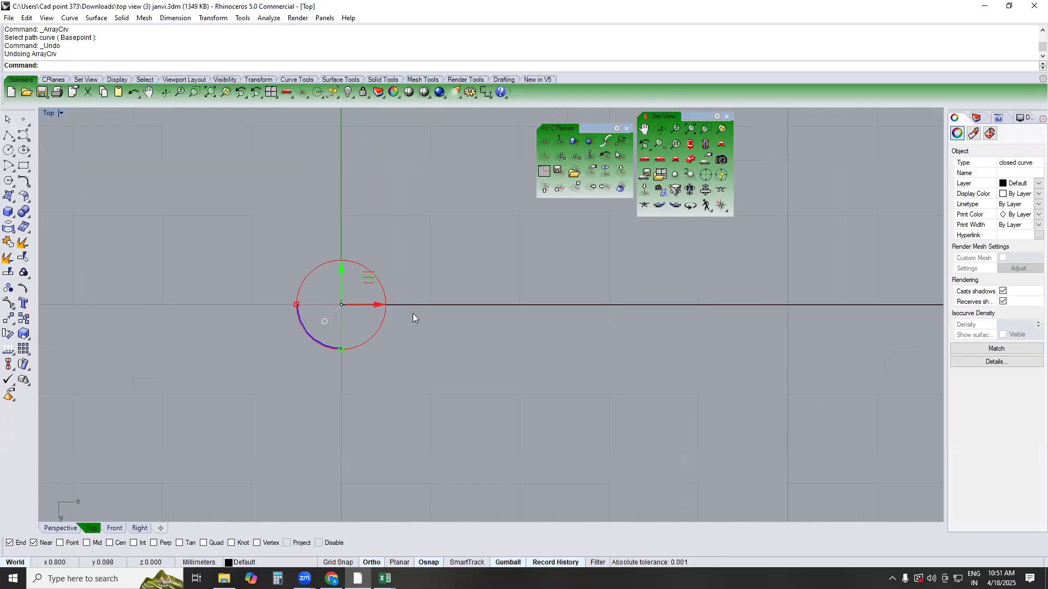
key("Escape")
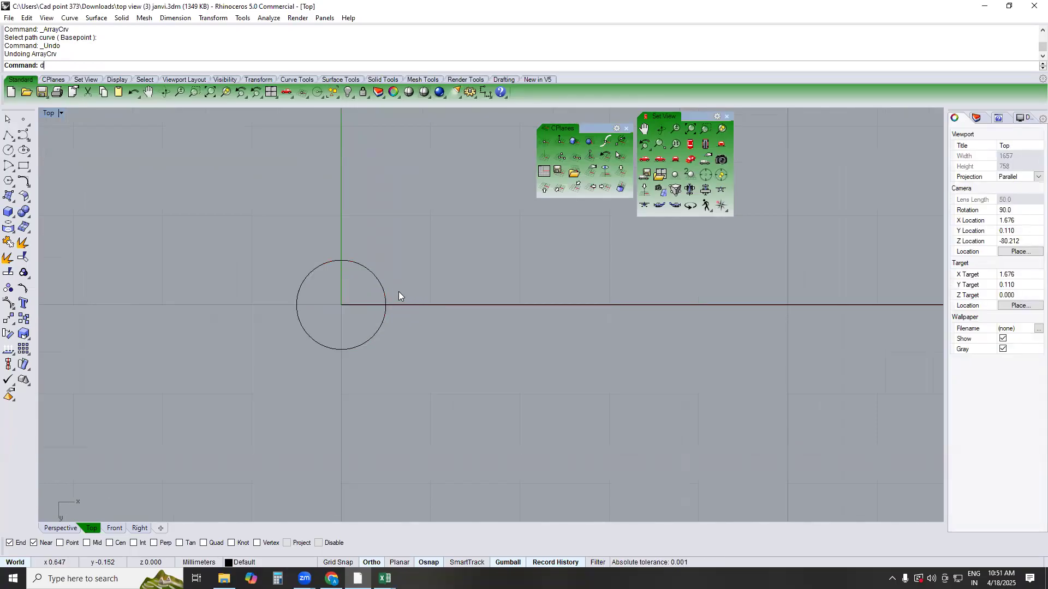
type("DD")
key("Return")
left_click(382, 285)
key("Escape")
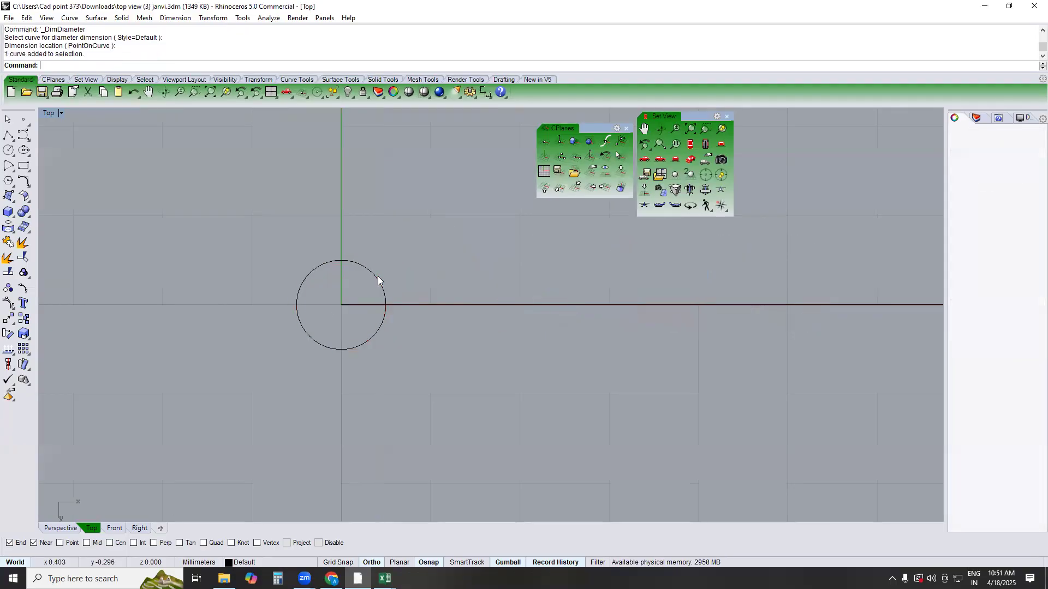
Array the circle along the line by distance, with 1 mm between items, and inspect how the copies meet
left_click(378, 277)
type("Ao")
key("Return")
left_click(411, 304)
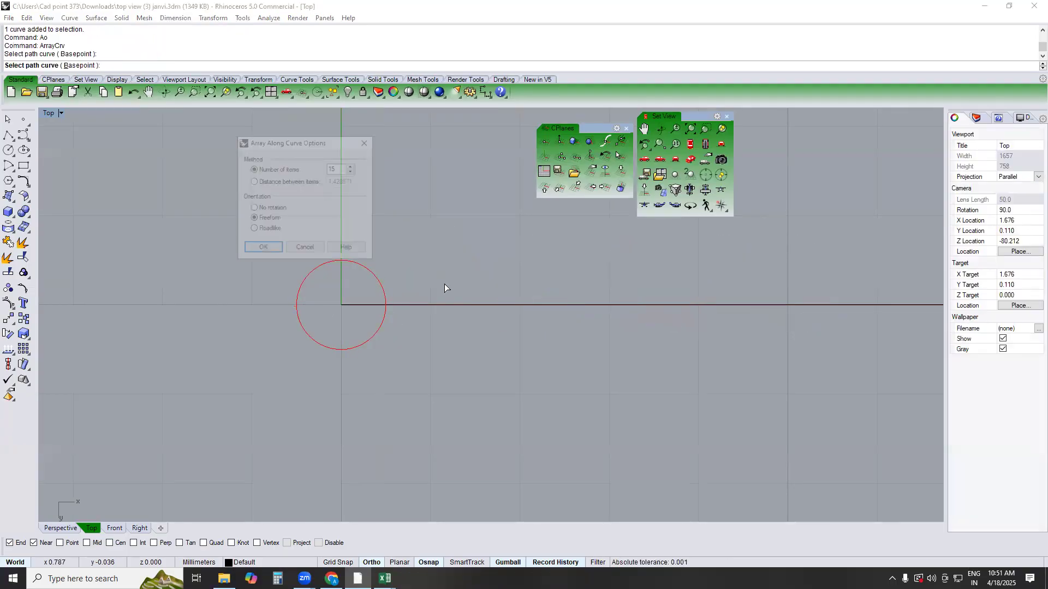
left_click(266, 182)
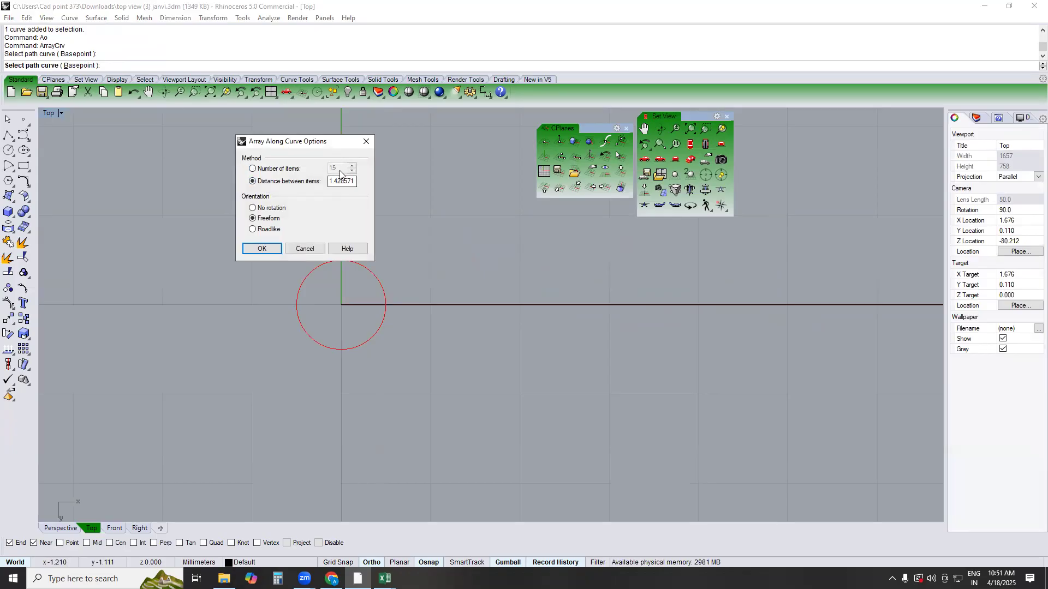
left_click_drag(329, 182, 425, 203)
type("1")
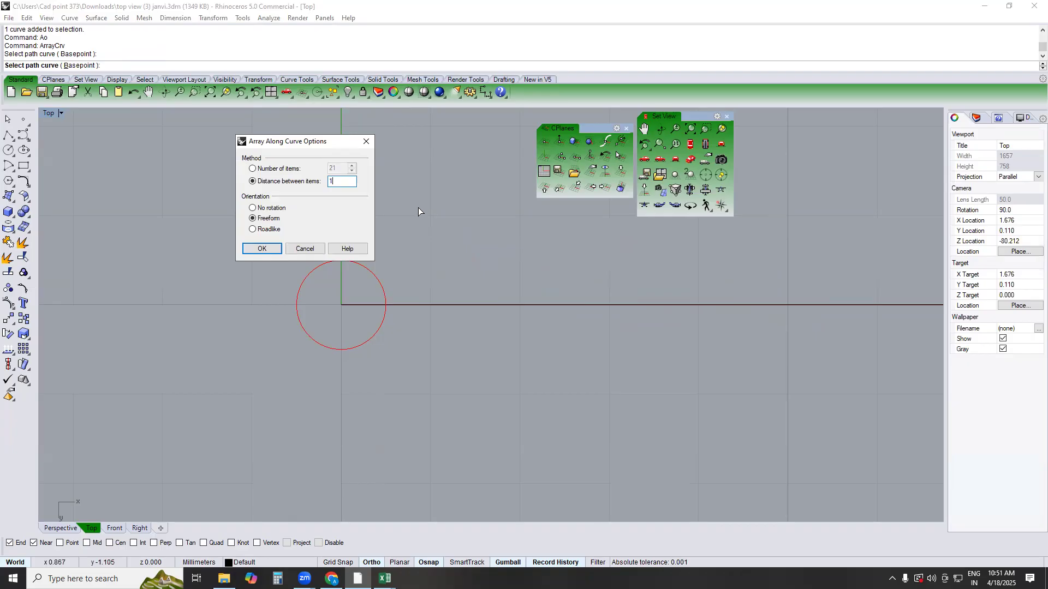
left_click(273, 246)
key("Escape")
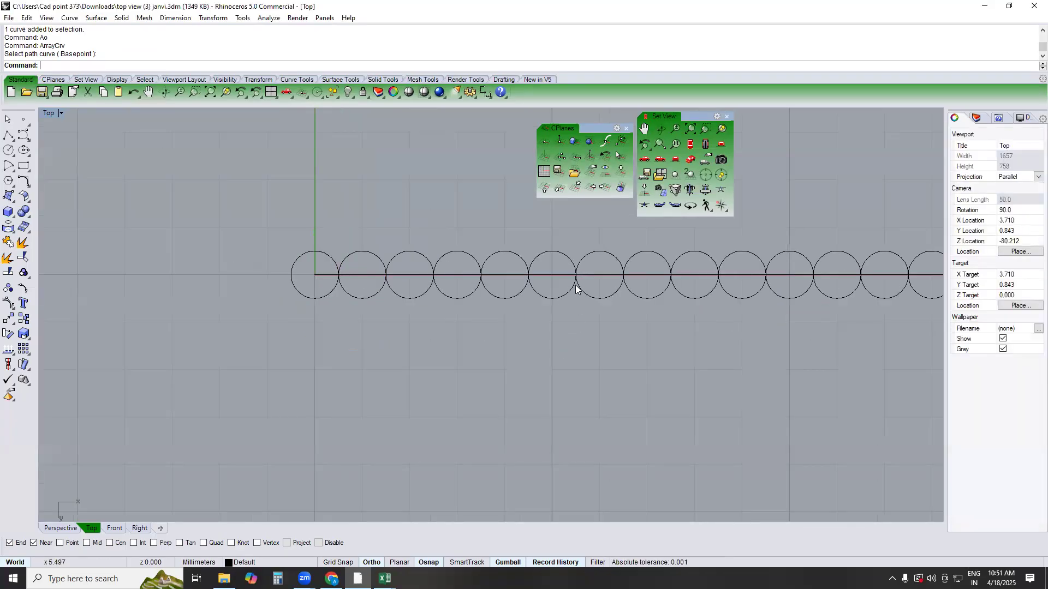
scroll(576, 263, "up", 5)
scroll(575, 262, "down", 10)
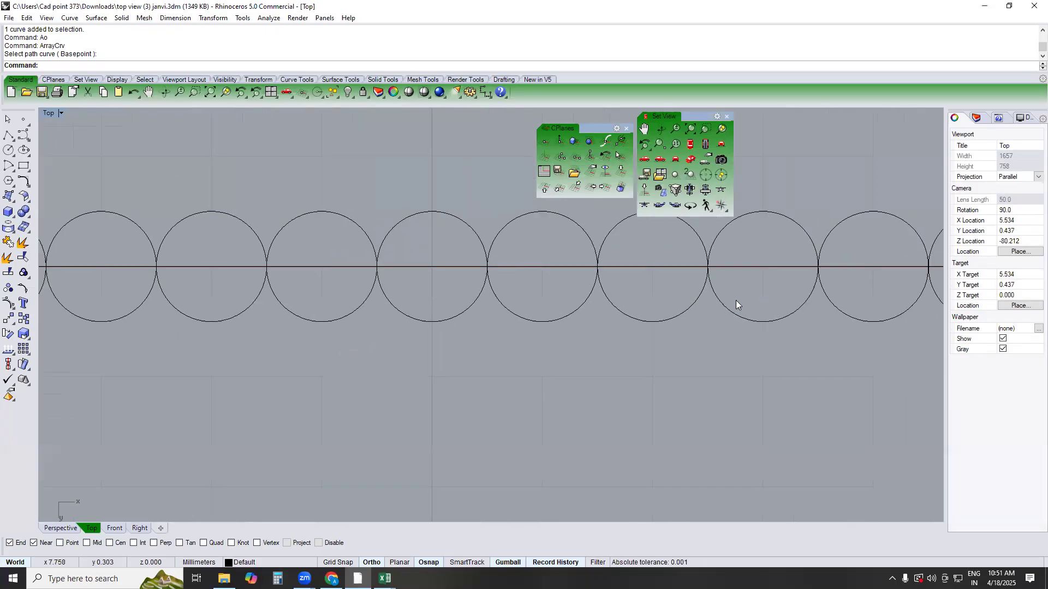
right_click_drag(526, 320, 628, 334)
Undo the 1 mm array and repeat Array Along Curve on the line with 1.2 mm between items, Freeform orientation
key("ctrl+z")
left_click(349, 274)
type("ao")
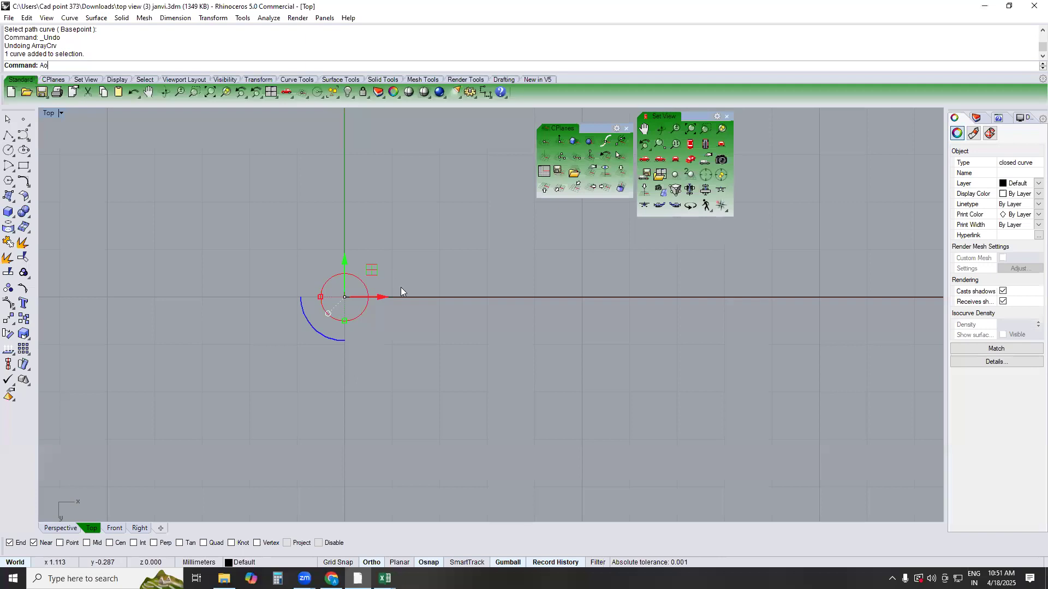
key("Return")
left_click(420, 297)
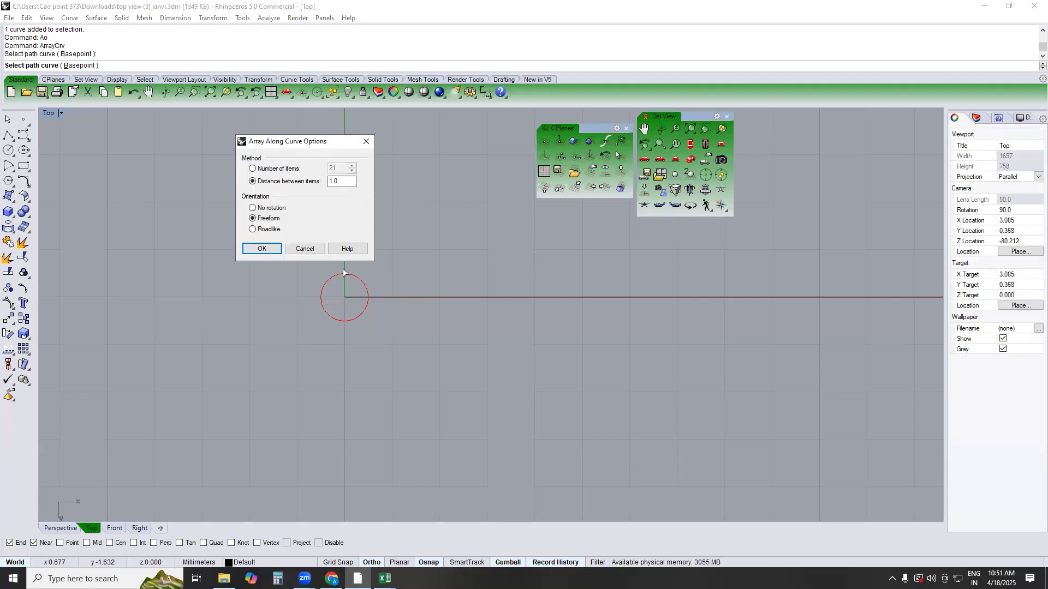
left_click(344, 183)
type("2")
key("Return")
Check the gaps between the circles along the whole line and delete all curves in the drawing
left_click(402, 320)
left_click(656, 396)
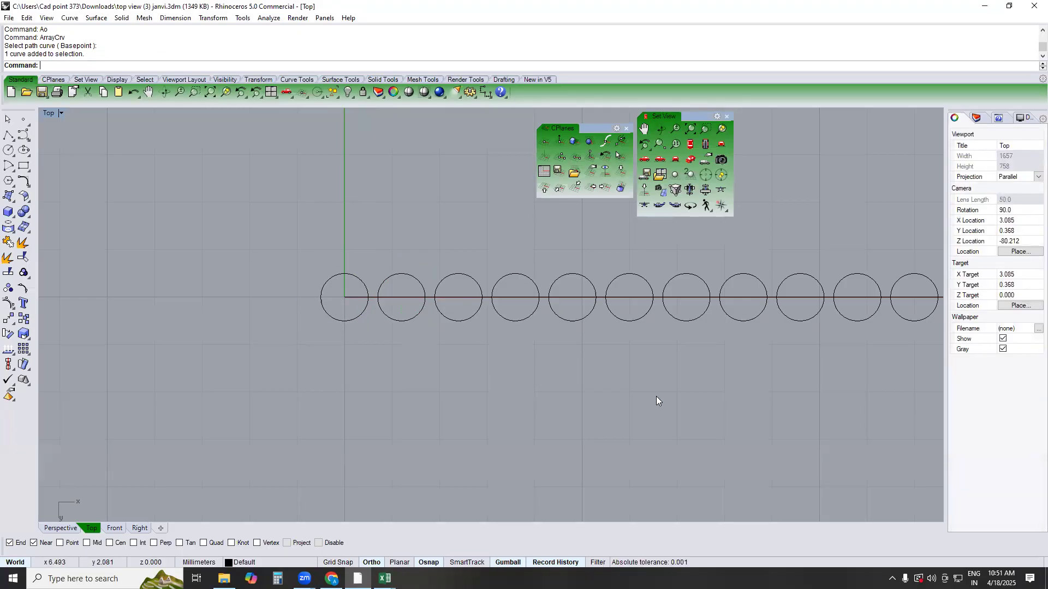
scroll(676, 407, "down", 4)
right_click_drag(684, 382, 607, 354)
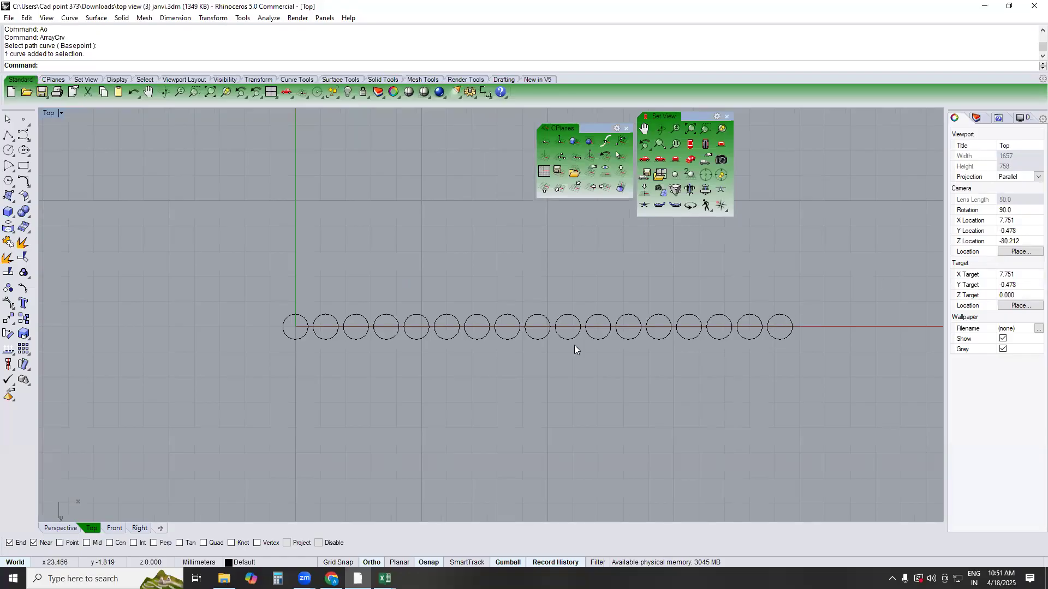
key("ctrl+a")
key("Delete")
Switch to the FORMATE workbook in Excel and review the PIN LINKING, TANA LINKING and kadi linking topics, then return to Rhino
left_click(384, 578)
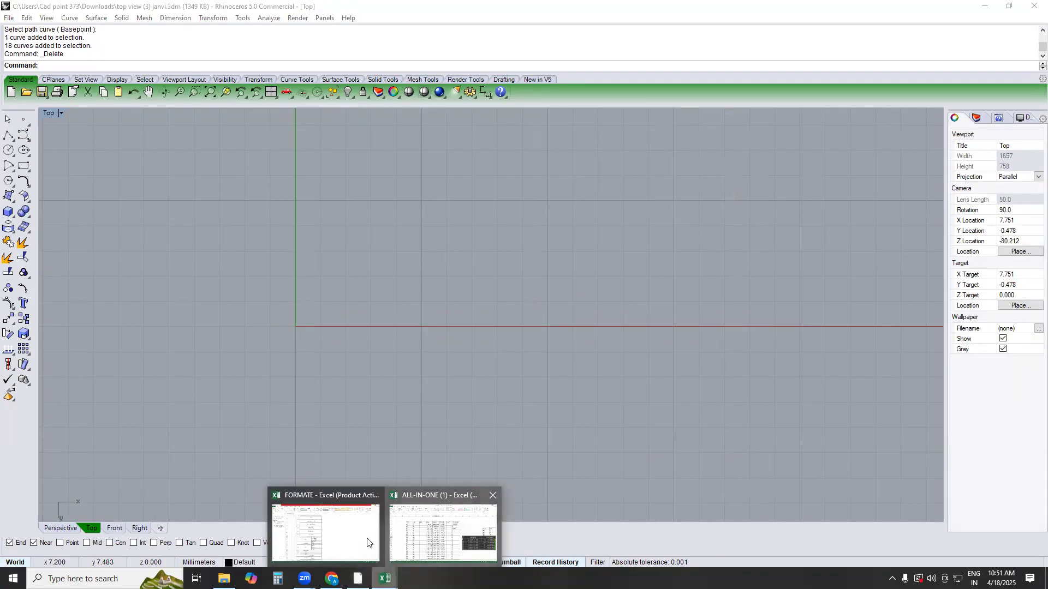
left_click(331, 533)
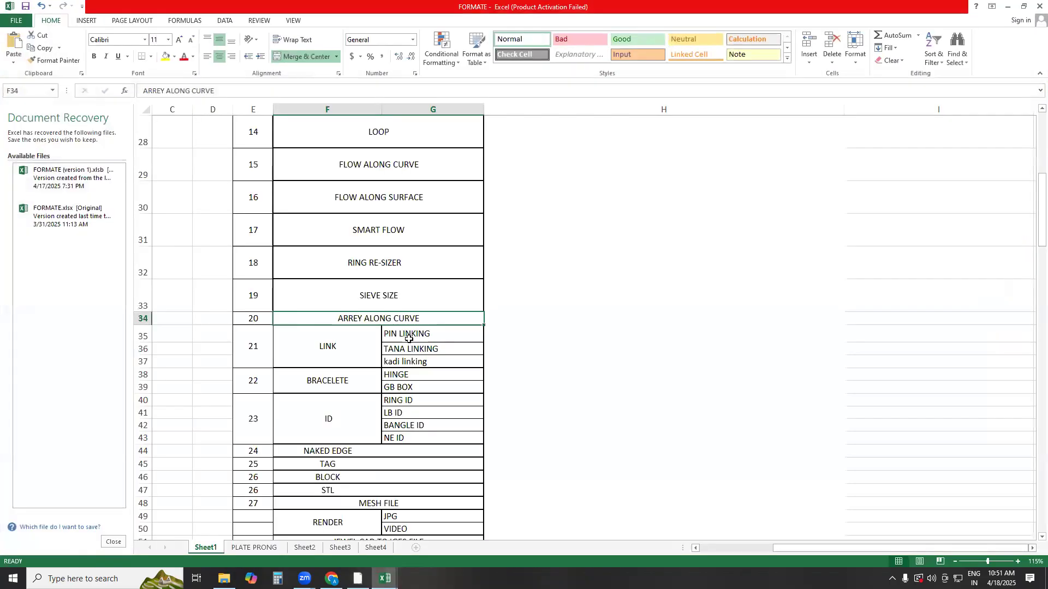
left_click(408, 335)
left_click(408, 349)
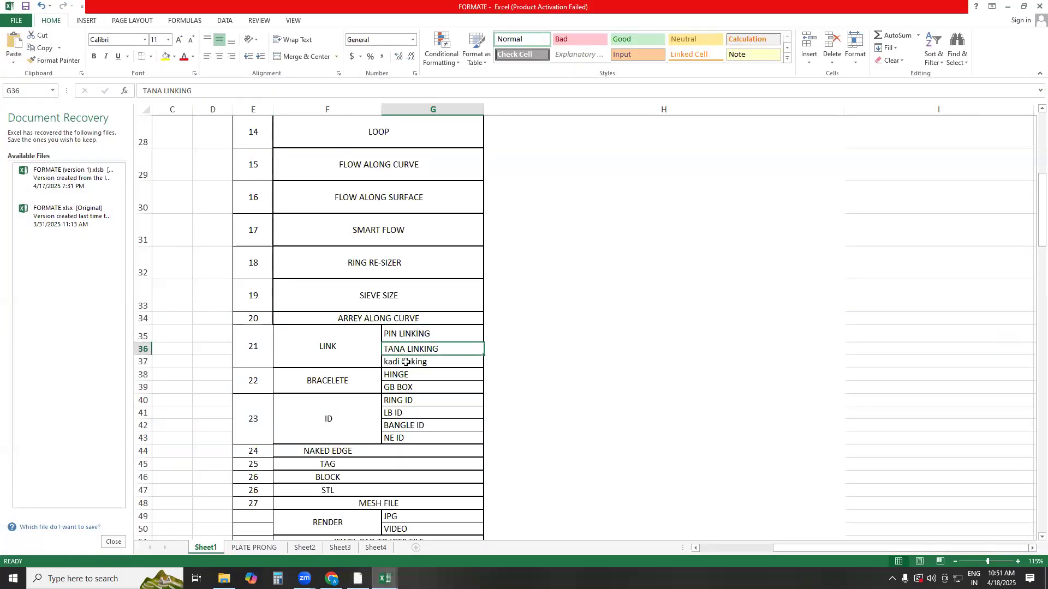
left_click(410, 362)
left_click(403, 322)
left_click(404, 348)
left_click(1007, 6)
scroll(502, 276, "down", 3)
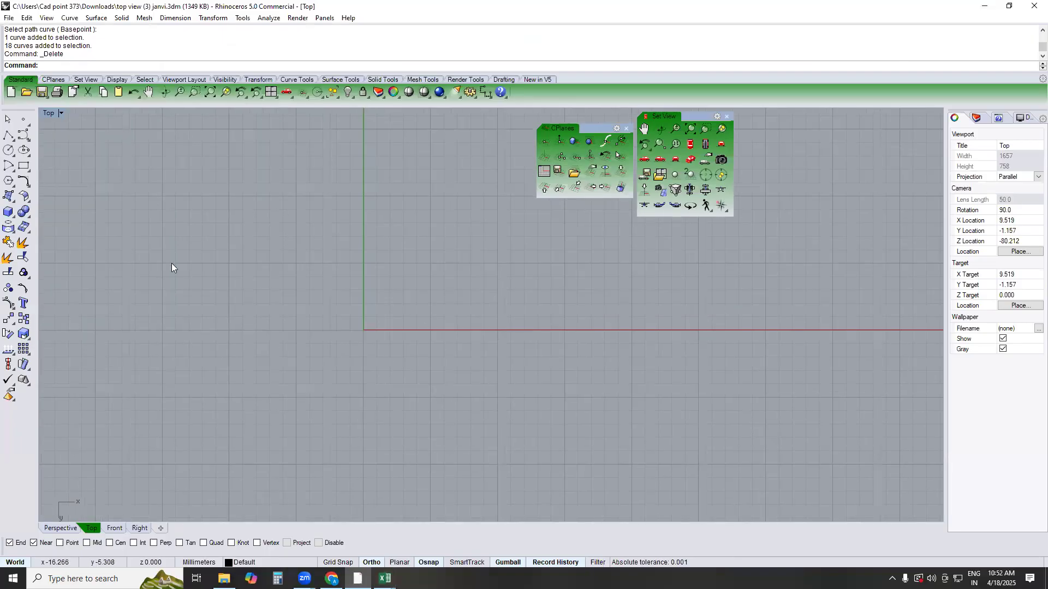
Bring back the FORMATE workbook in Excel to consult the LINK topic in the course list
left_click(385, 578)
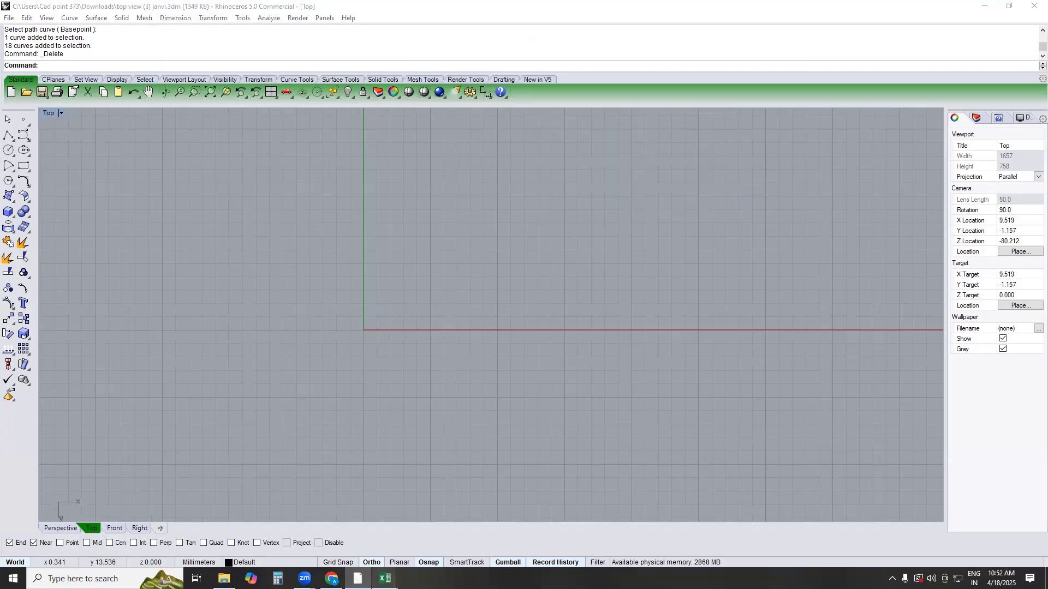
left_click(358, 531)
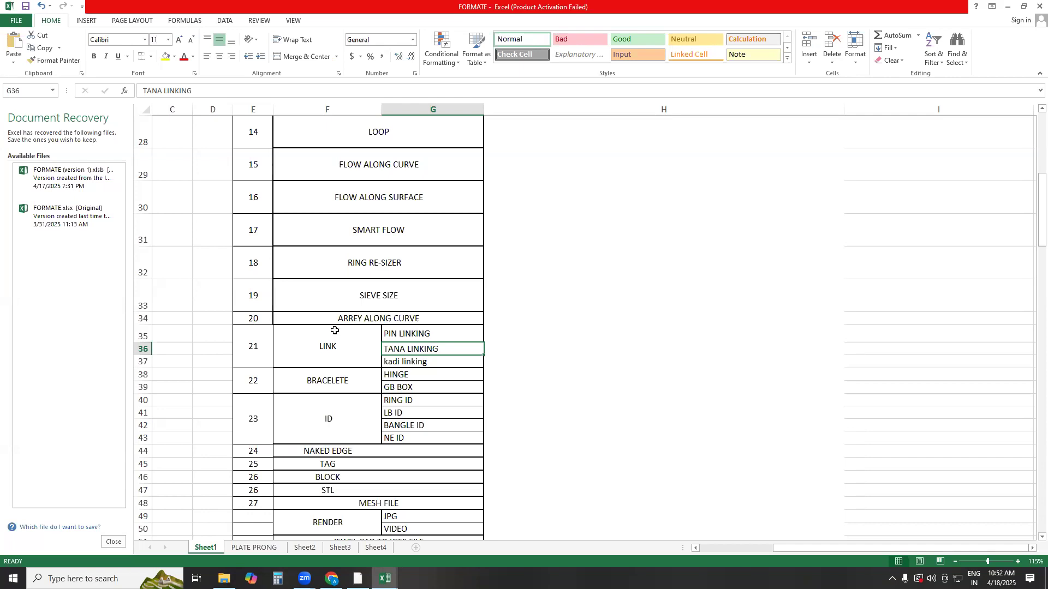
left_click(381, 25)
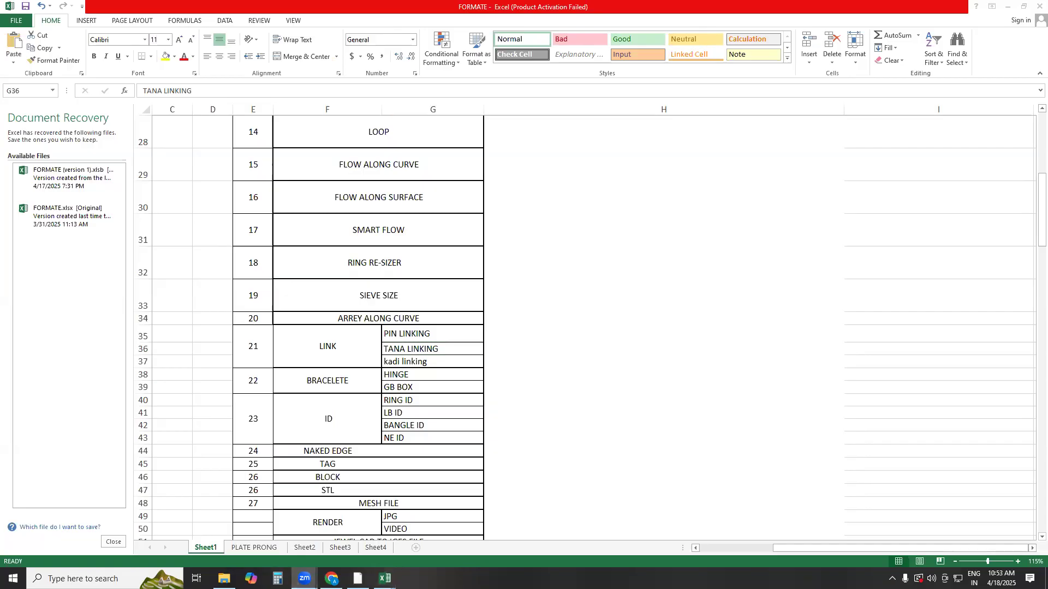
left_click(499, 257)
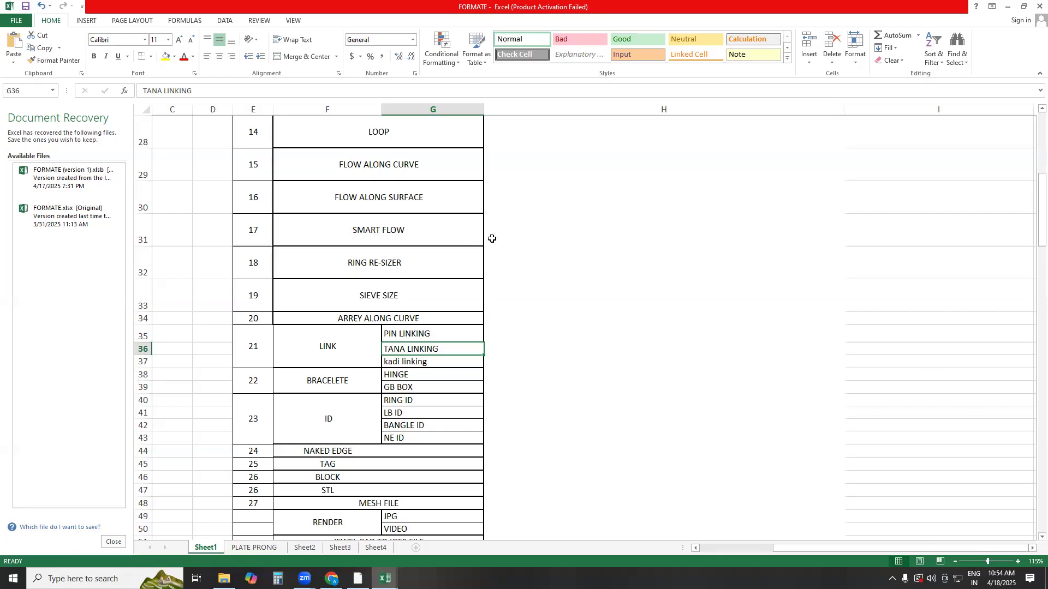
Switch to File Explorer and search New Volume (F:) for .3dm files
left_click(223, 578)
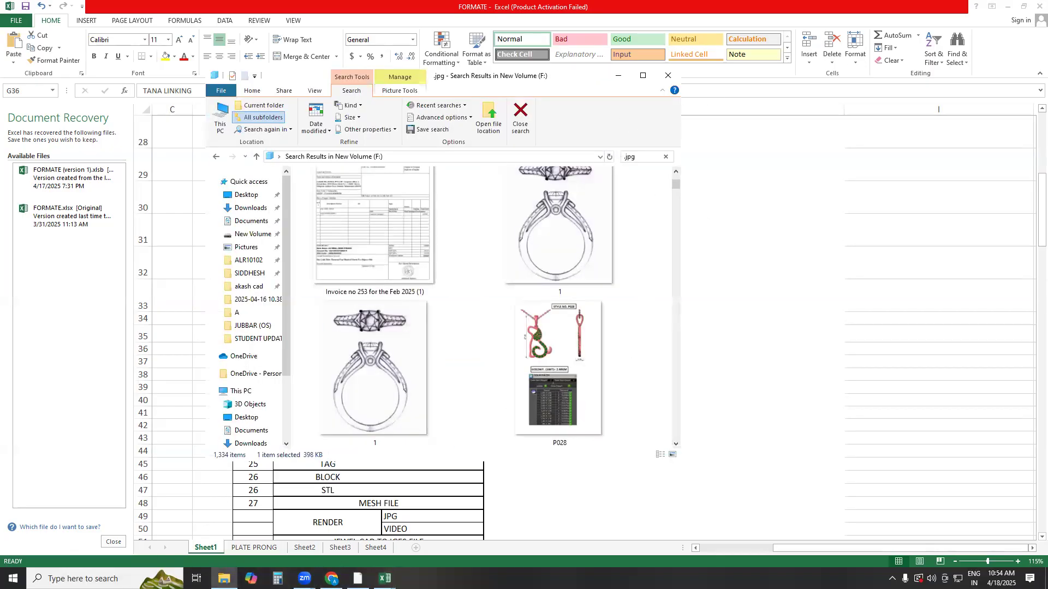
left_click(642, 75)
left_click(37, 320)
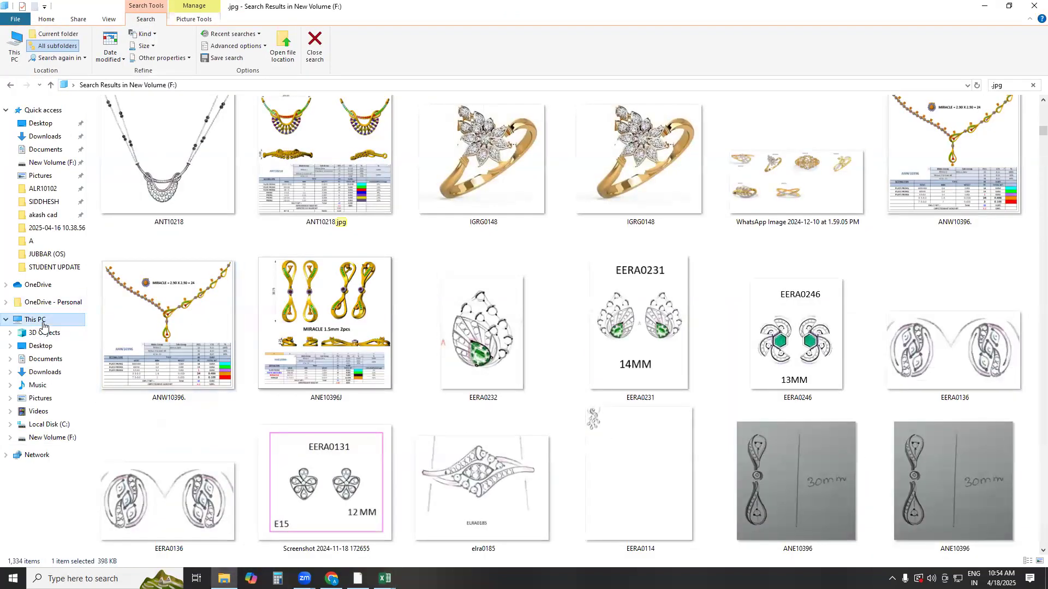
left_click(219, 299)
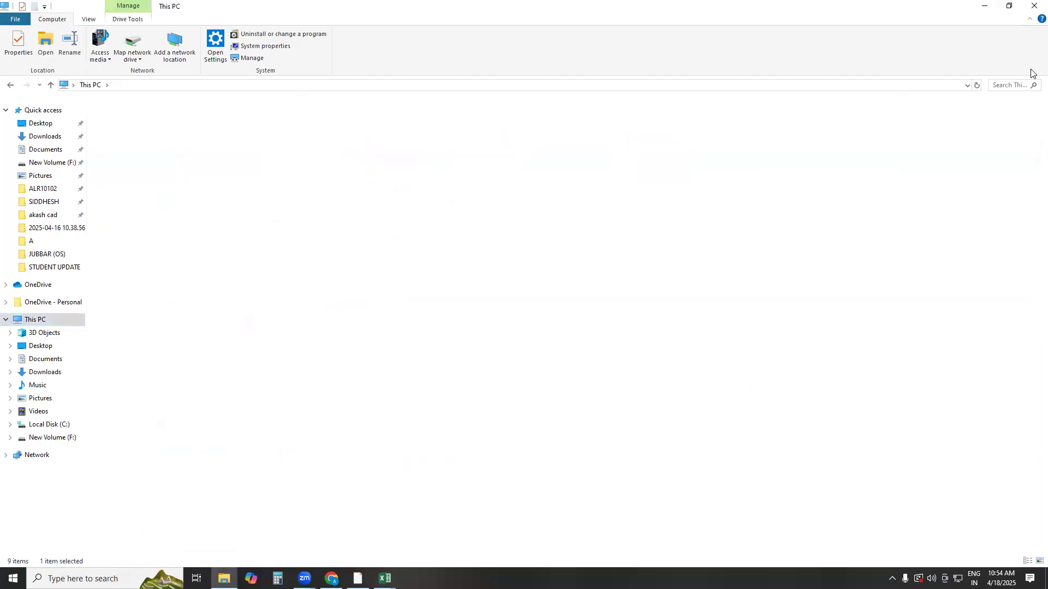
left_click(1008, 86)
type(".3dm")
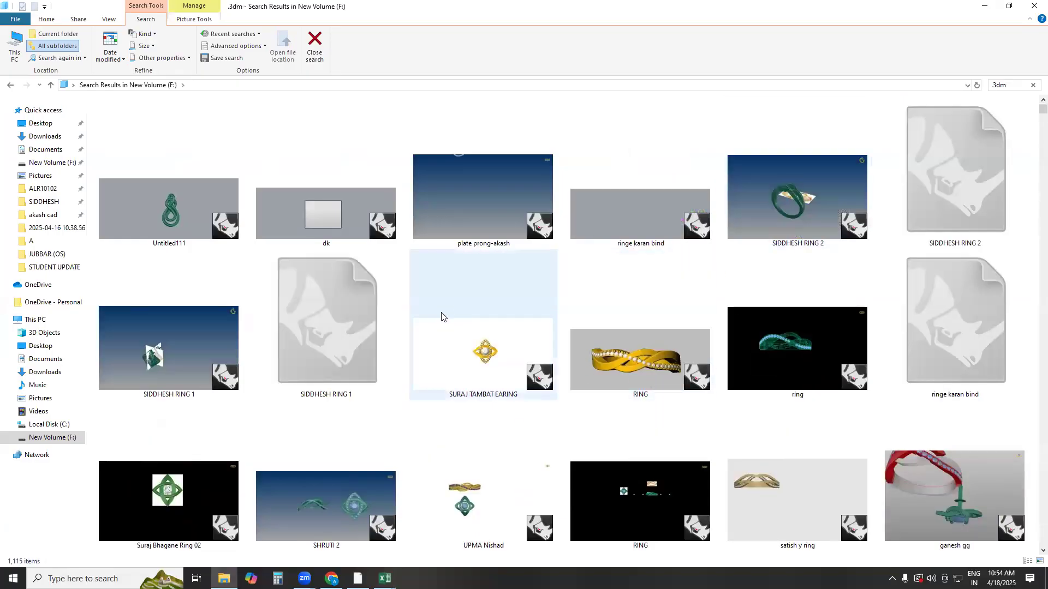
Look through the .3dm search results for a necklace model with linked parts
scroll(431, 317, "down", 5)
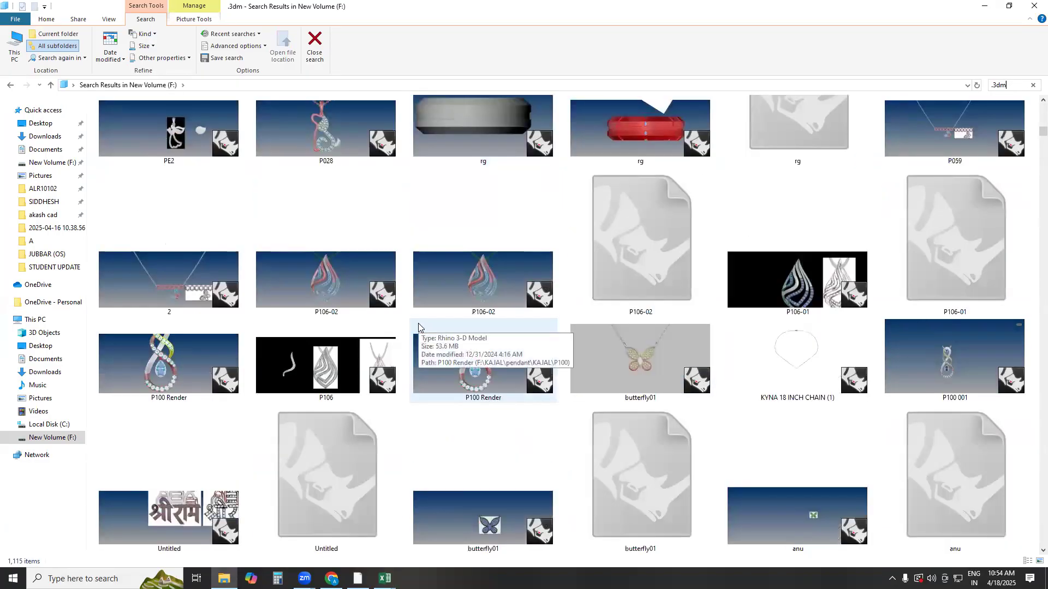
scroll(418, 330, "down", 3)
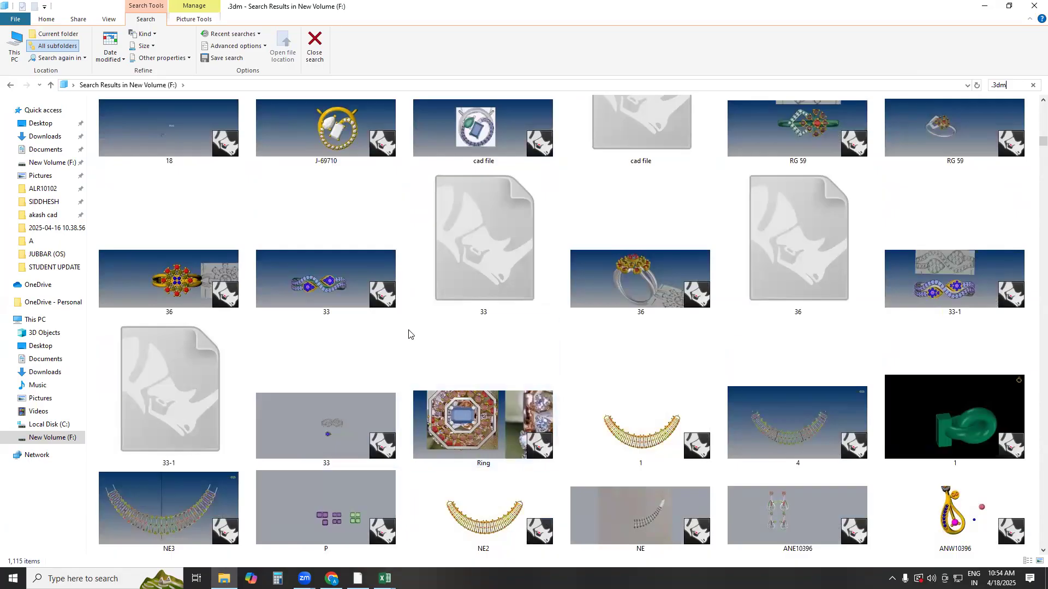
scroll(491, 330, "down", 5)
scroll(493, 334, "down", 3)
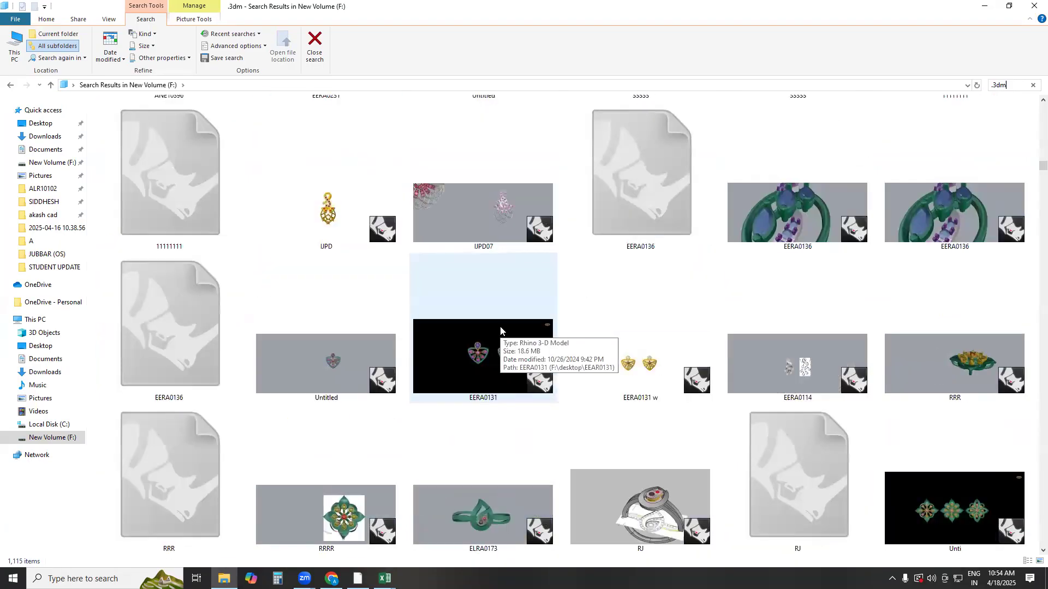
scroll(496, 331, "down", 3)
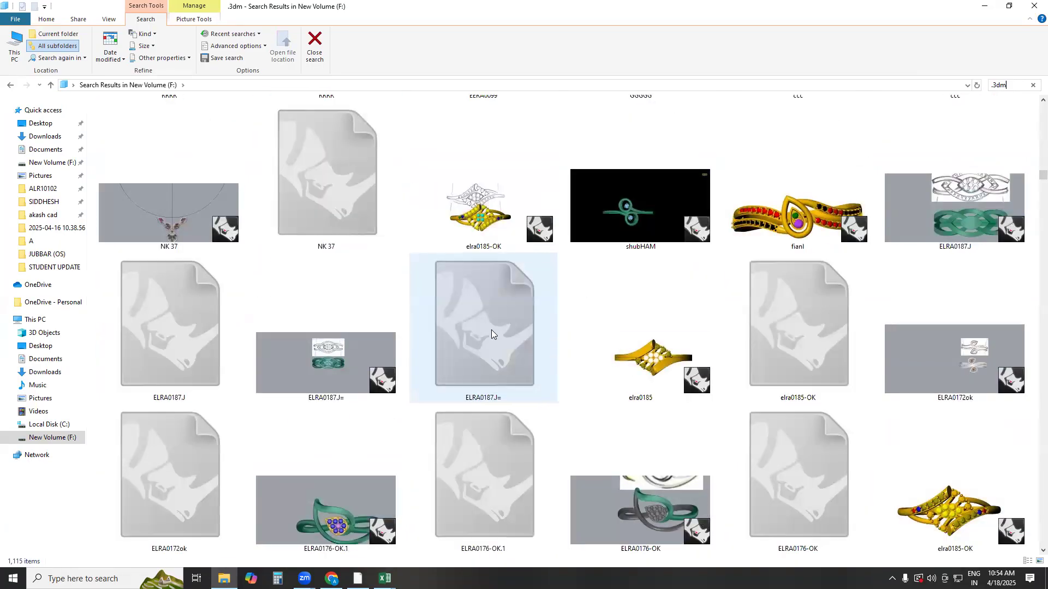
scroll(489, 329, "down", 3)
scroll(488, 329, "down", 4)
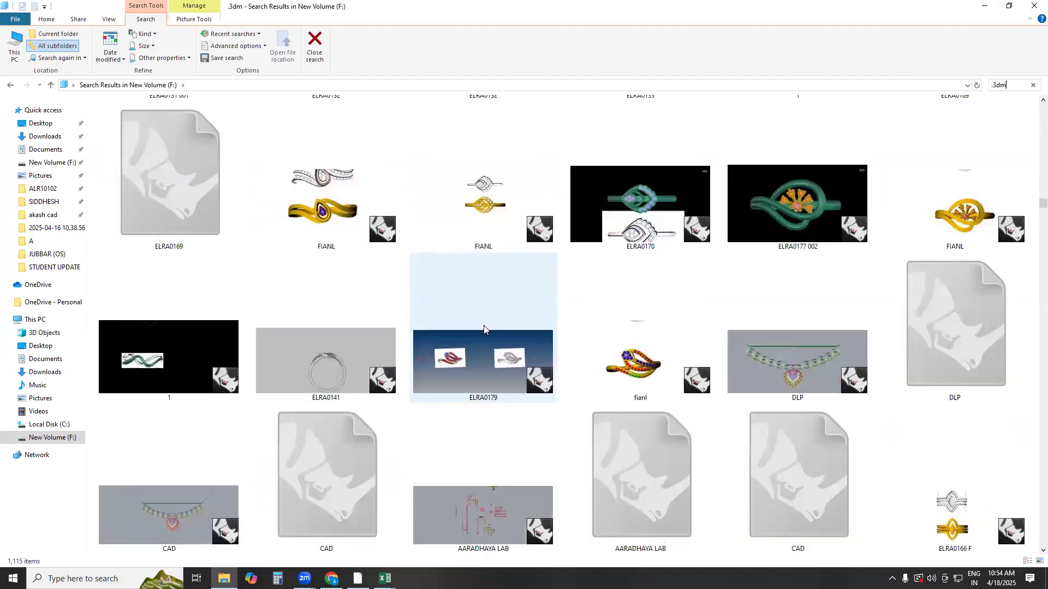
scroll(469, 333, "down", 3)
scroll(430, 303, "down", 3)
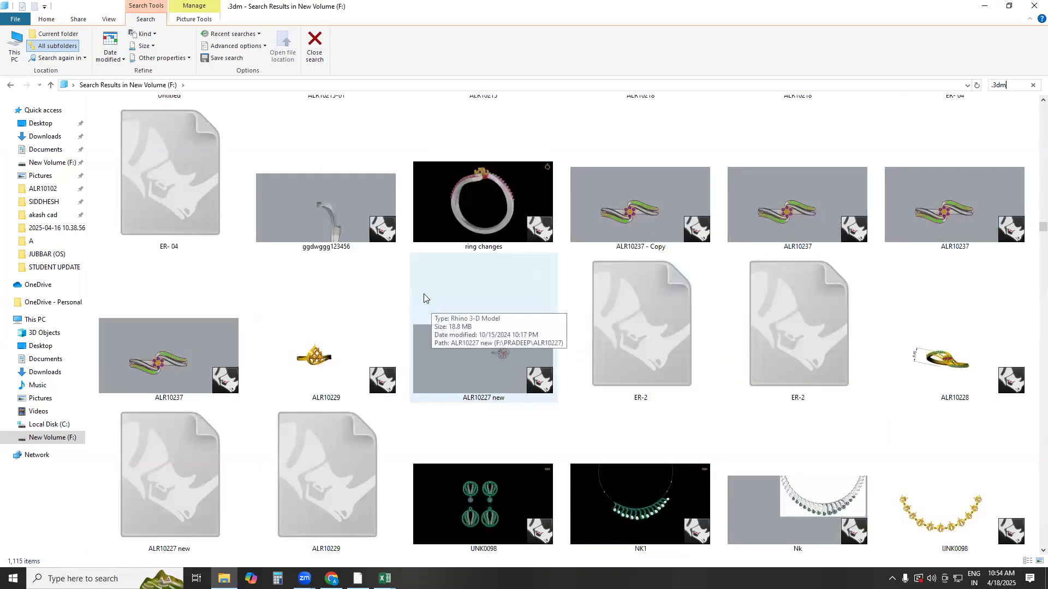
scroll(422, 294, "down", 3)
scroll(435, 327, "down", 4)
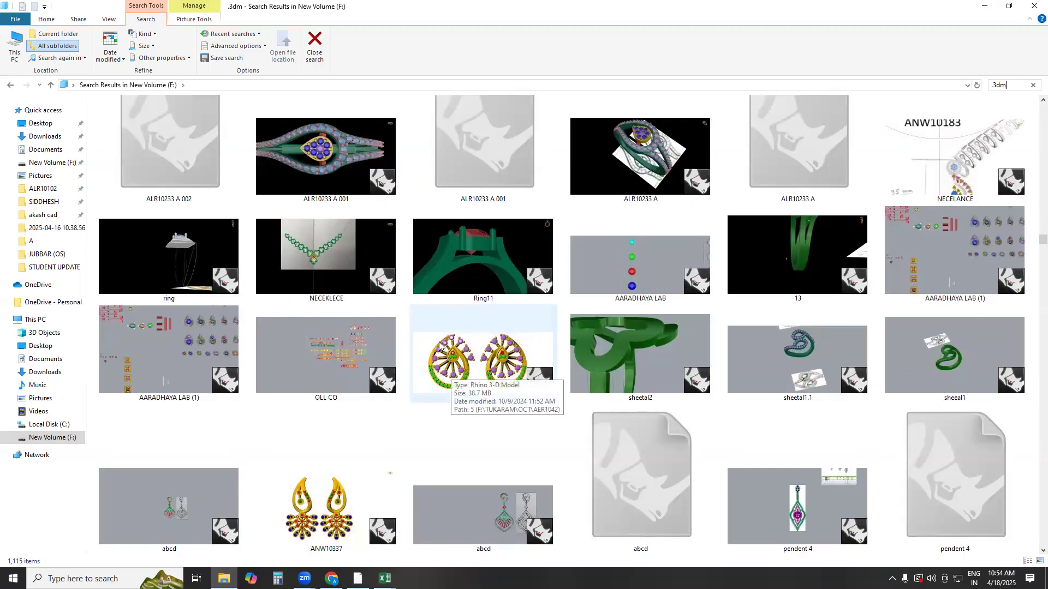
scroll(441, 344, "down", 4)
scroll(384, 341, "down", 2)
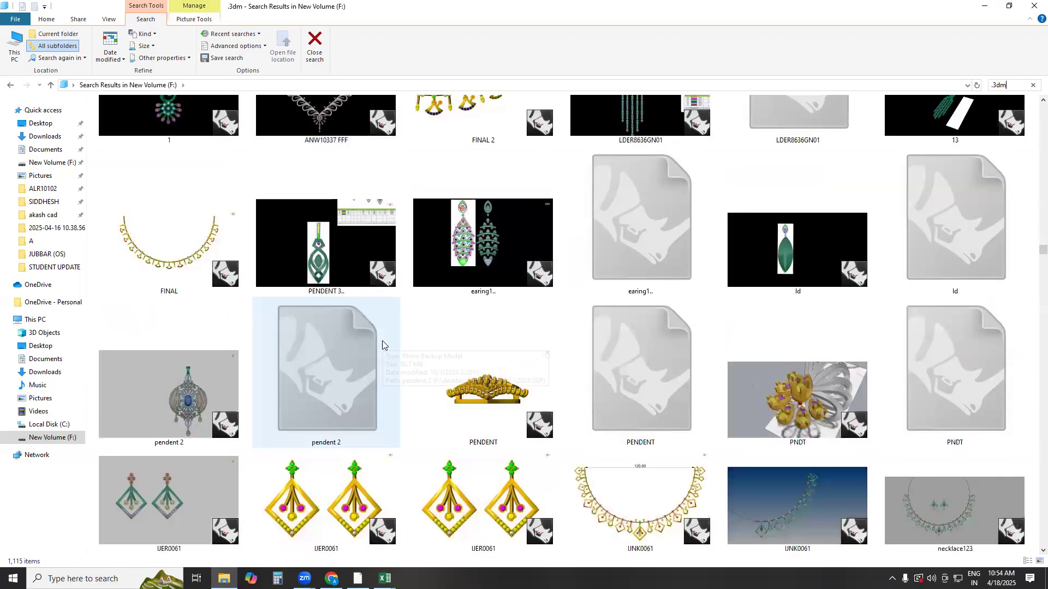
scroll(383, 335, "up", 3)
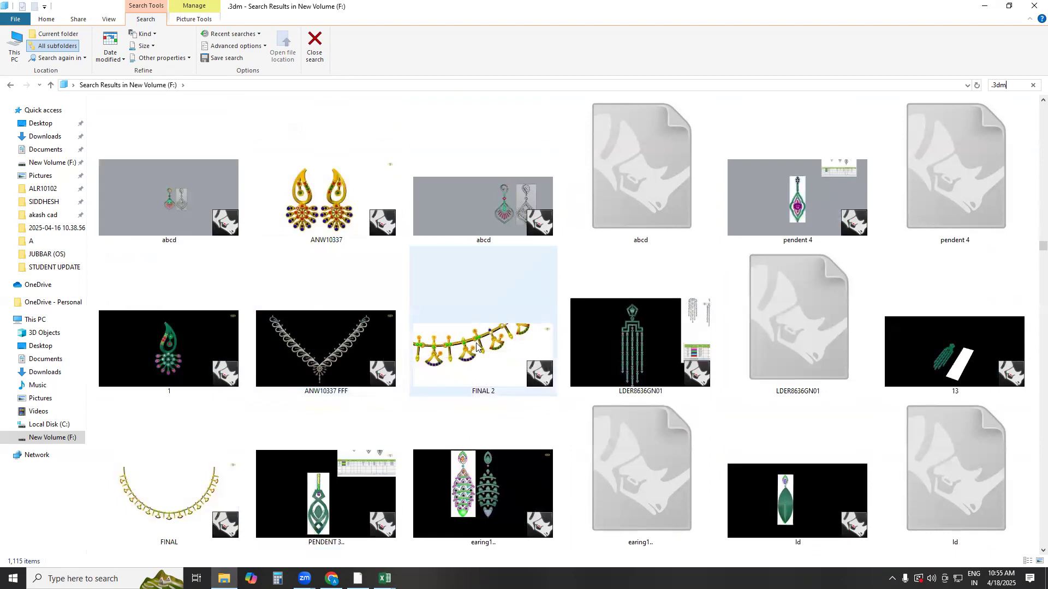
Open the ANW10337 FFF necklace model in Rhino from the search results
left_click(342, 357)
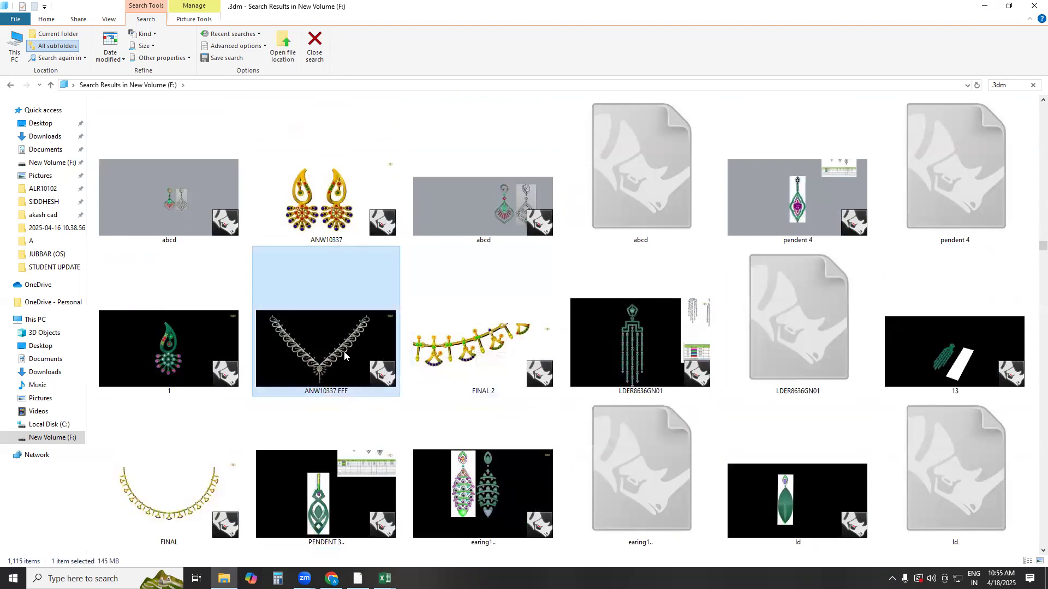
double_click(357, 343)
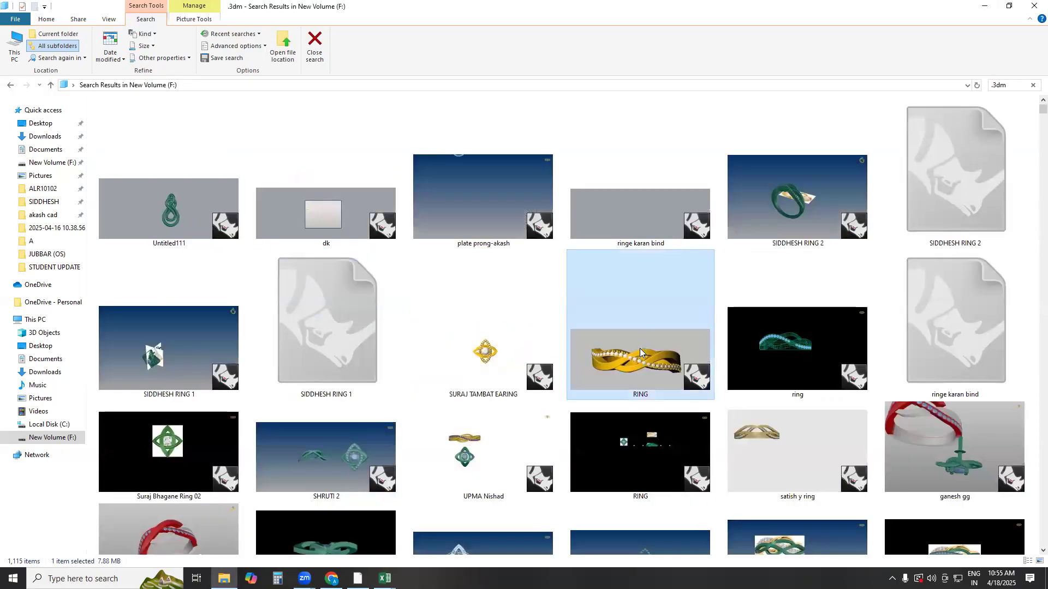
left_click(640, 348)
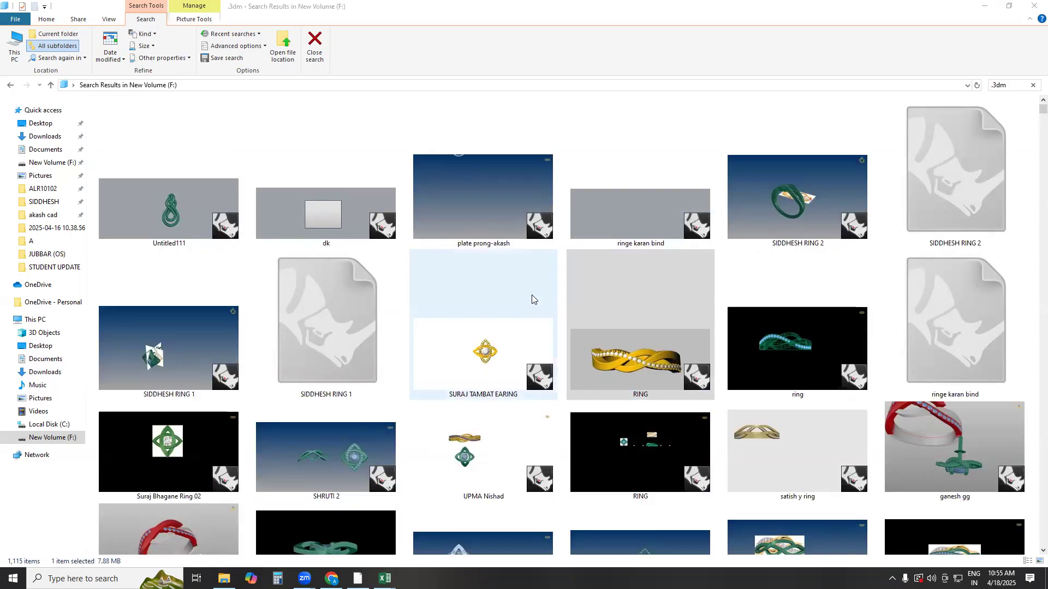
Find the ANW10396 necklace model with the central drop in the search results and open it
scroll(532, 299, "down", 10)
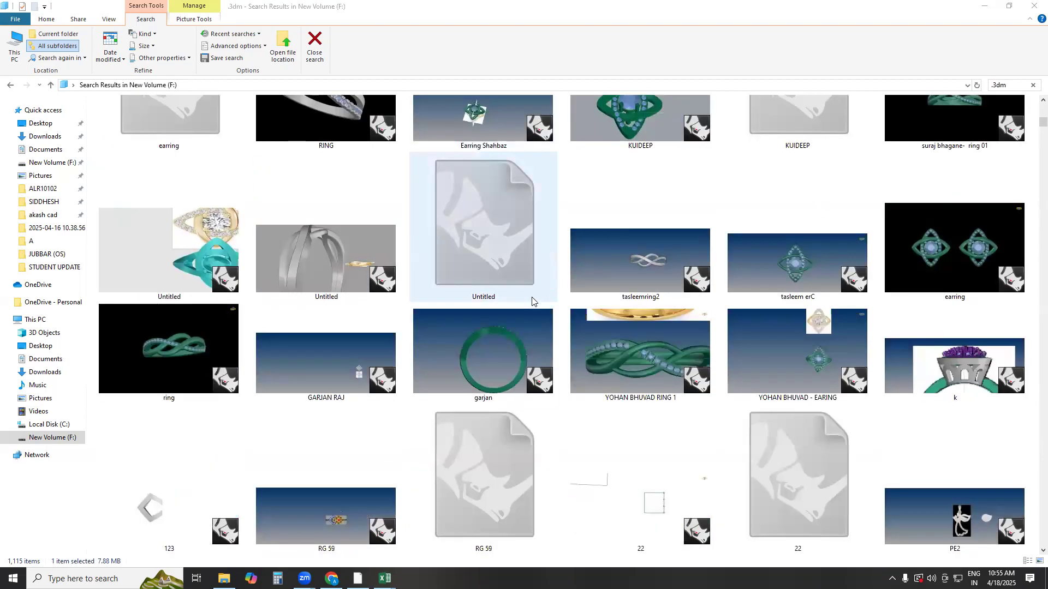
scroll(532, 300, "down", 15)
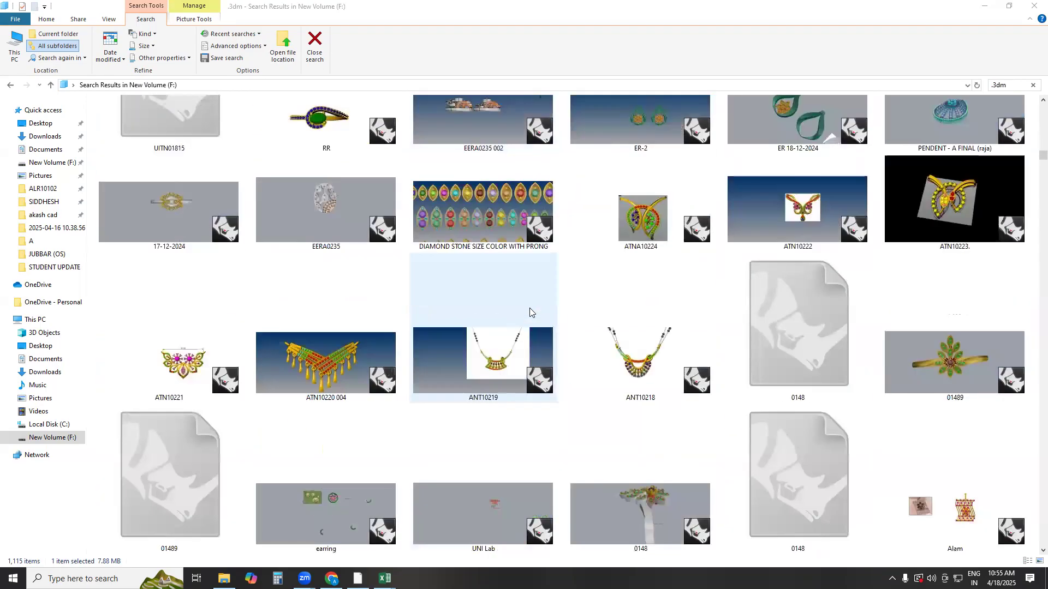
scroll(530, 312, "up", 3)
scroll(530, 312, "up", 3)
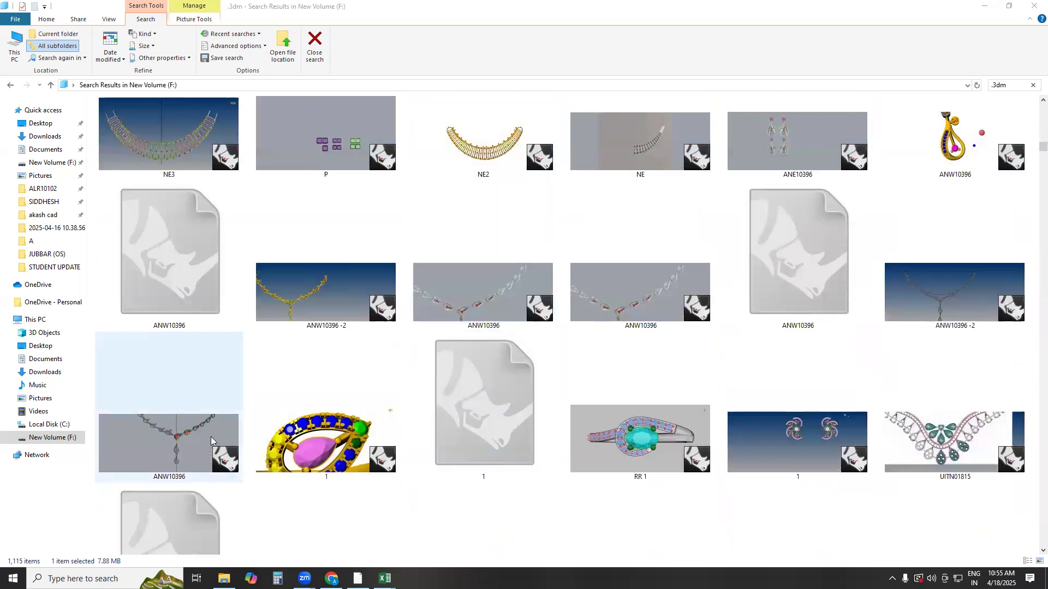
double_click(188, 435)
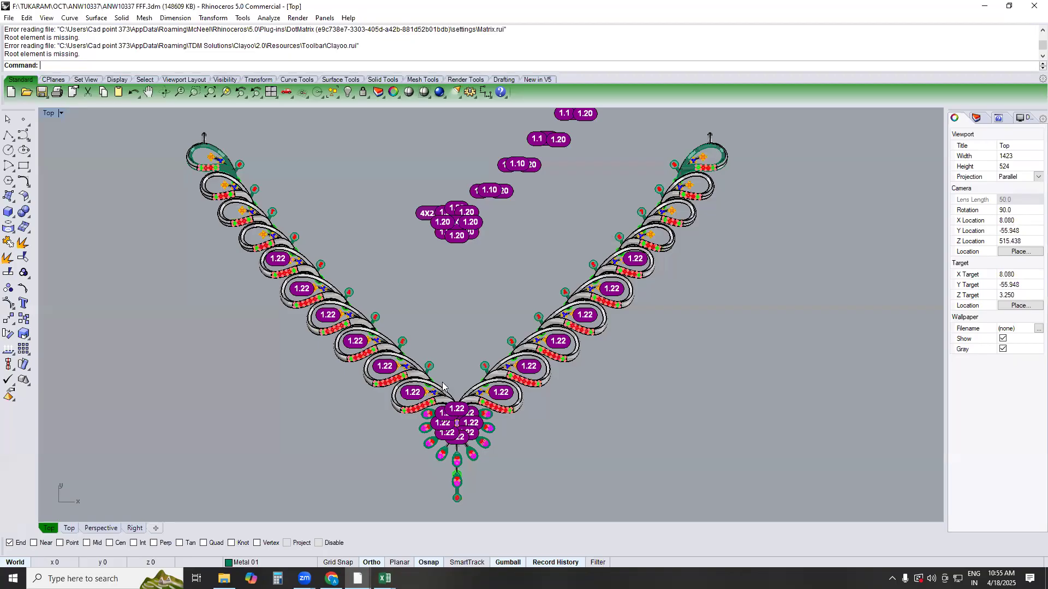
Examine the numbered links beside the centre of the ANW10337 FFF necklace in the Top view
scroll(517, 343, "up", 2)
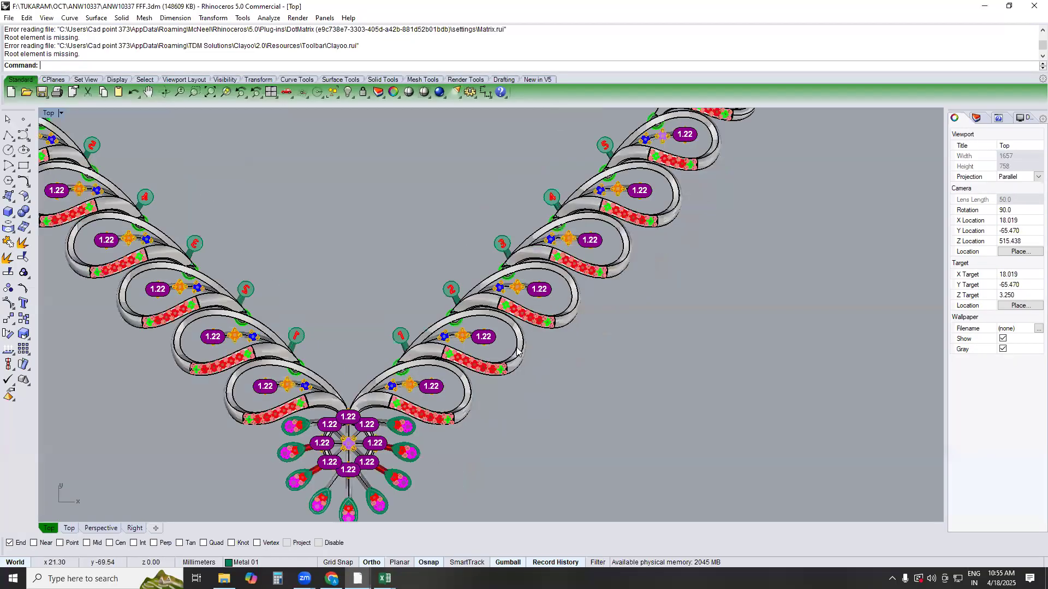
scroll(473, 343, "up", 5)
scroll(473, 342, "up", 4)
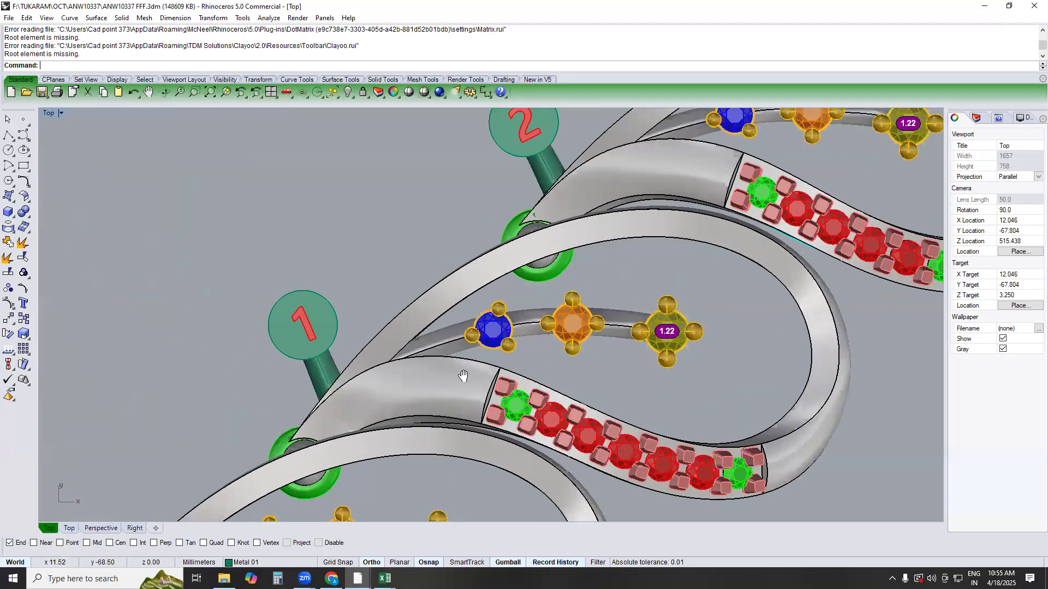
right_click_drag(459, 371, 448, 409)
Switch to the Perspective view and examine from the side how the ring and pin join neighbouring necklace links
key("F4")
right_click_drag(405, 361, 764, 423)
scroll(485, 292, "up", 5)
scroll(455, 323, "up", 8)
scroll(478, 356, "up", 2)
right_click_drag(447, 349, 493, 367)
scroll(494, 367, "up", 2)
right_click_drag(492, 423, 470, 272)
scroll(503, 341, "up", 7)
scroll(472, 293, "up", 6)
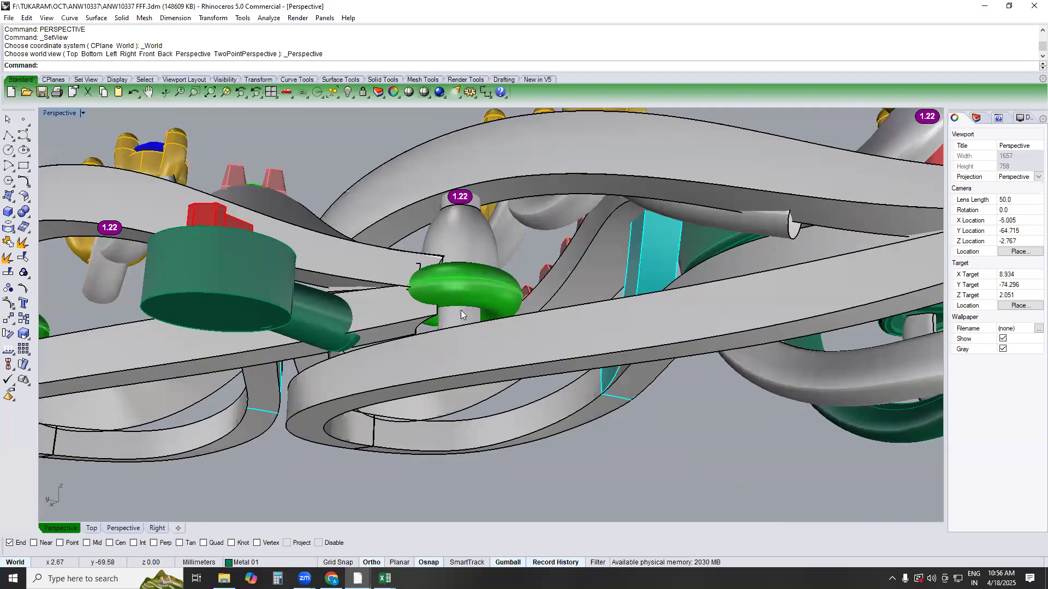
Examine the ring and pin joint of the link numbered 1 beside the centre in the Top view and from the side in Perspective
right_click_drag(471, 324, 480, 369)
type("top")
key("Return")
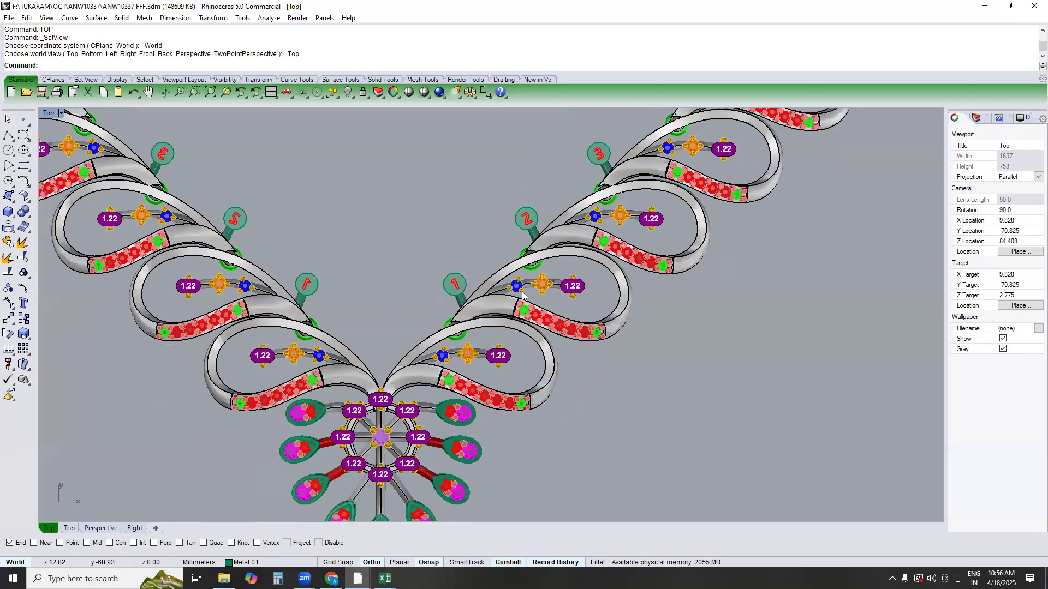
scroll(521, 293, "up", 4)
left_click(492, 312)
key("Escape")
type("perspective")
key("Return")
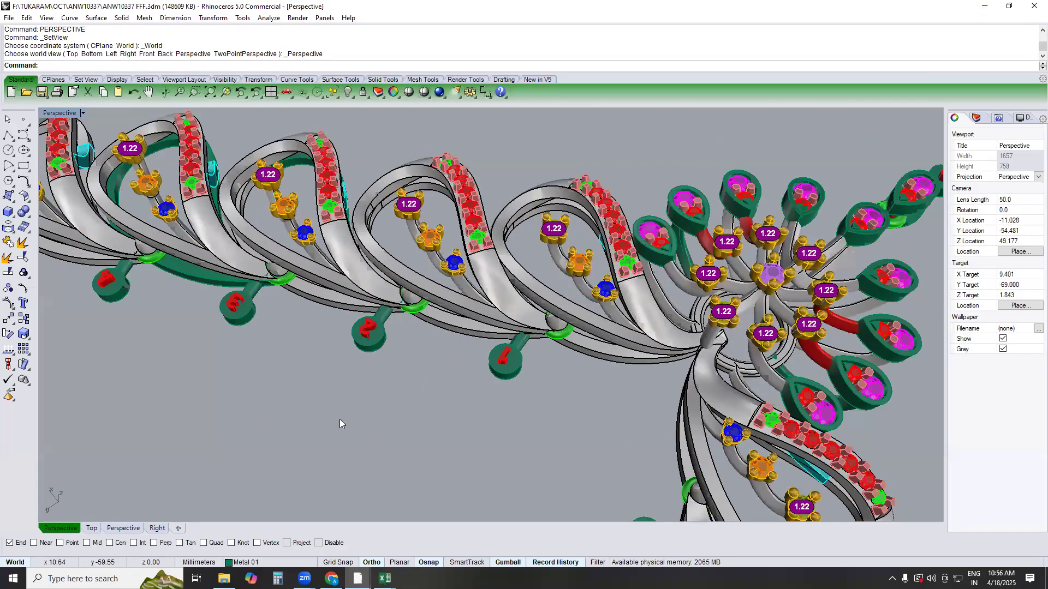
right_click_drag(537, 321, 547, 205)
scroll(550, 349, "up", 7)
right_click_drag(550, 354, 570, 294)
scroll(571, 311, "up", 5)
In the Top view, rotate the link numbered 1 about its joining ring's centre, using Center snap and aligning it toward the ring of link 2
left_click(564, 309)
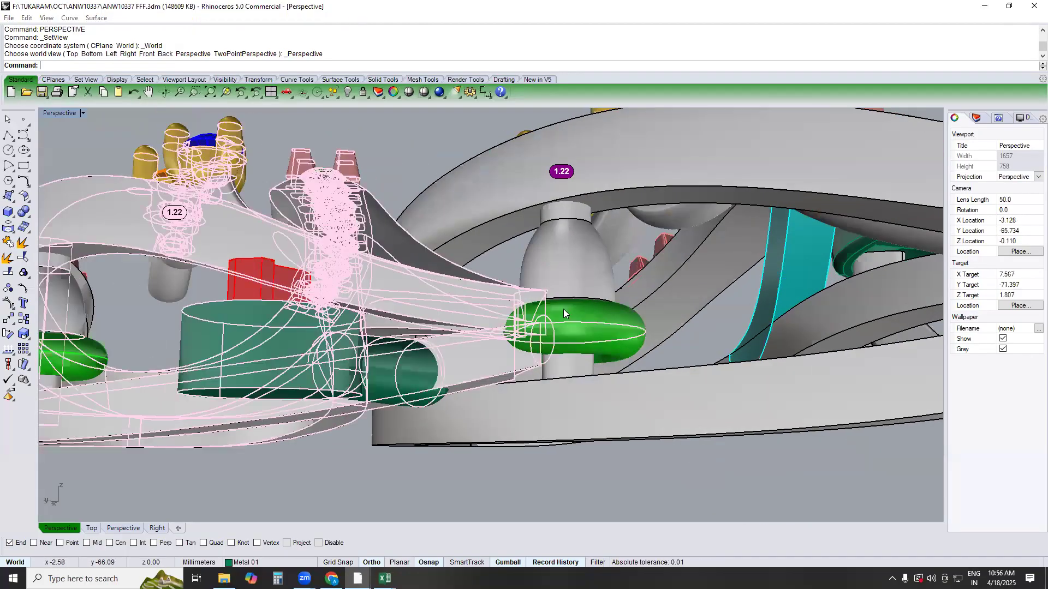
type("top")
key("Return")
right_click_drag(589, 256, 524, 350)
scroll(469, 391, "down", 4)
type("r")
key("Return")
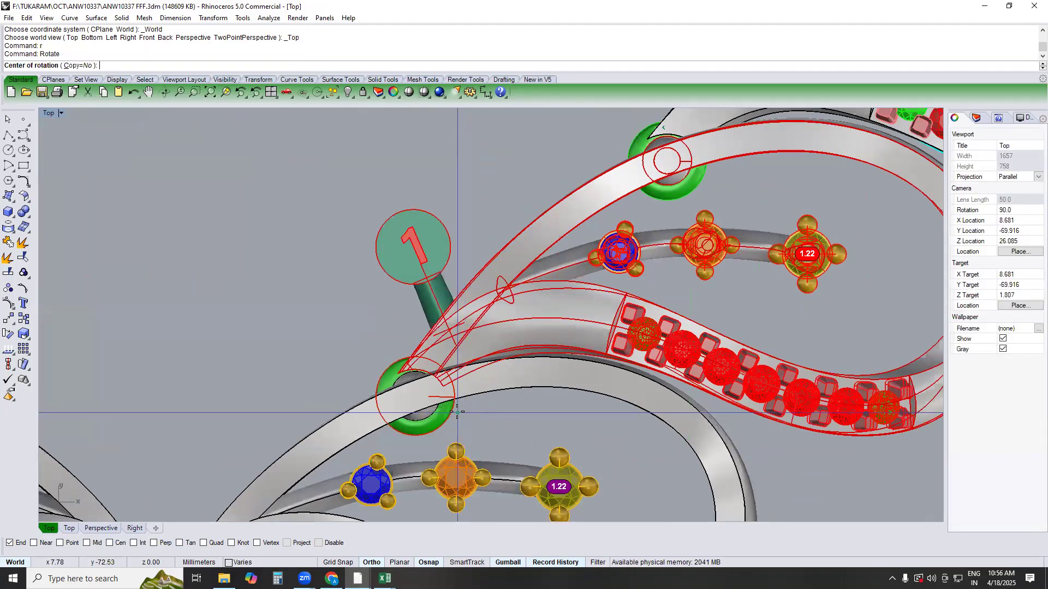
key("Return")
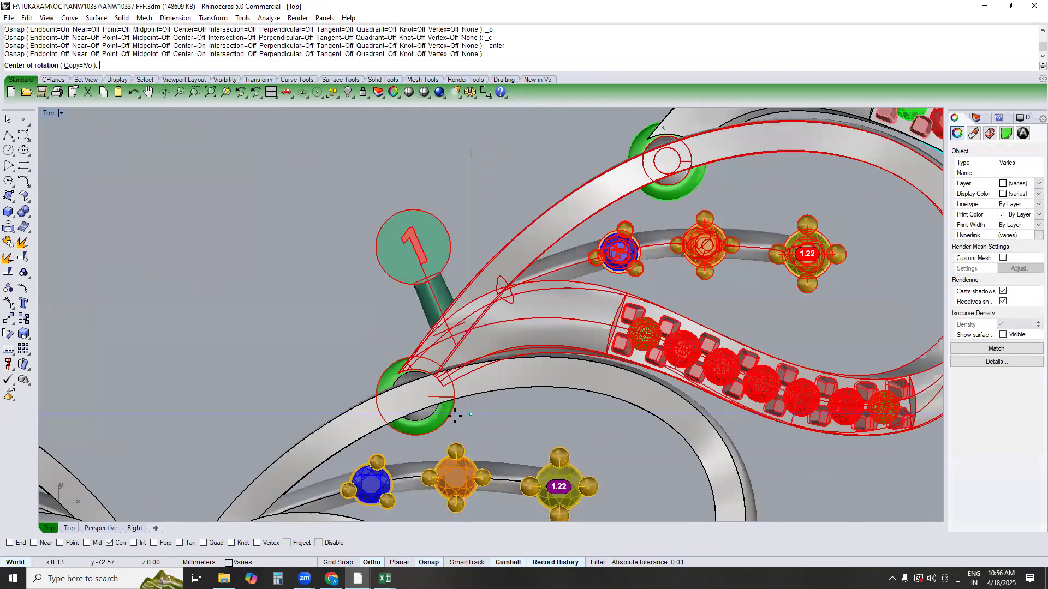
left_click(456, 418)
scroll(513, 338, "down", 3)
left_click(574, 254)
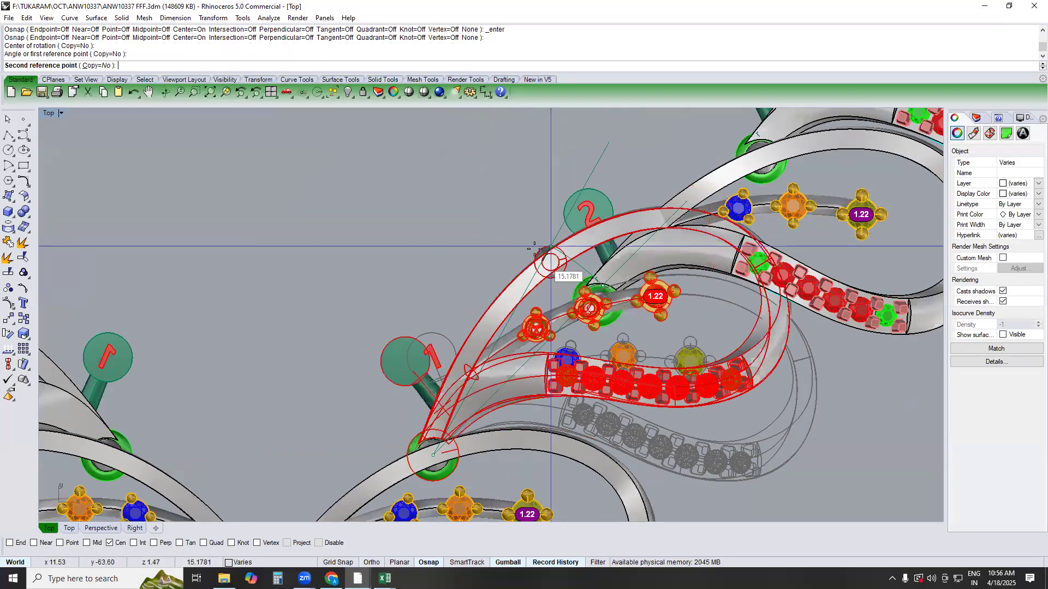
left_click(608, 291)
key("Escape")
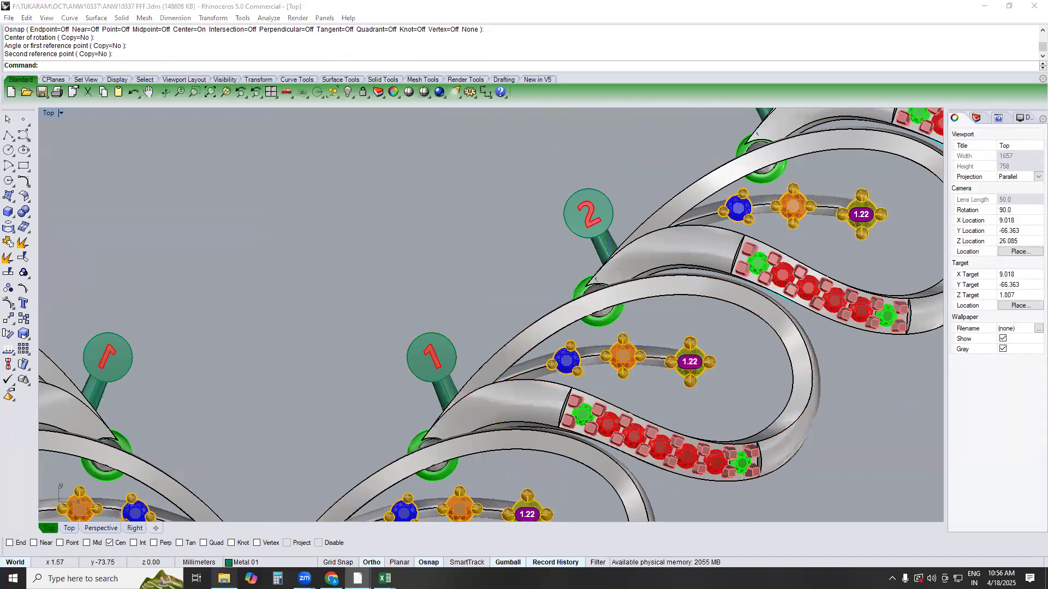
Switch to File Explorer, find the double-strand IJNK (WIP) necklace model in the .3dm search results, and open it
key("alt+Tab")
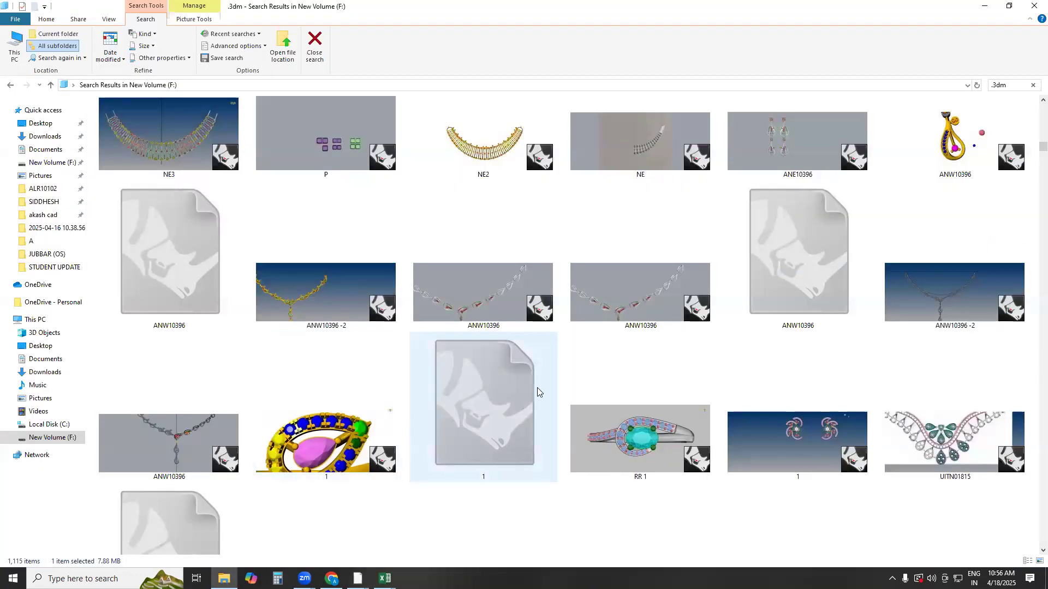
scroll(538, 388, "down", 3)
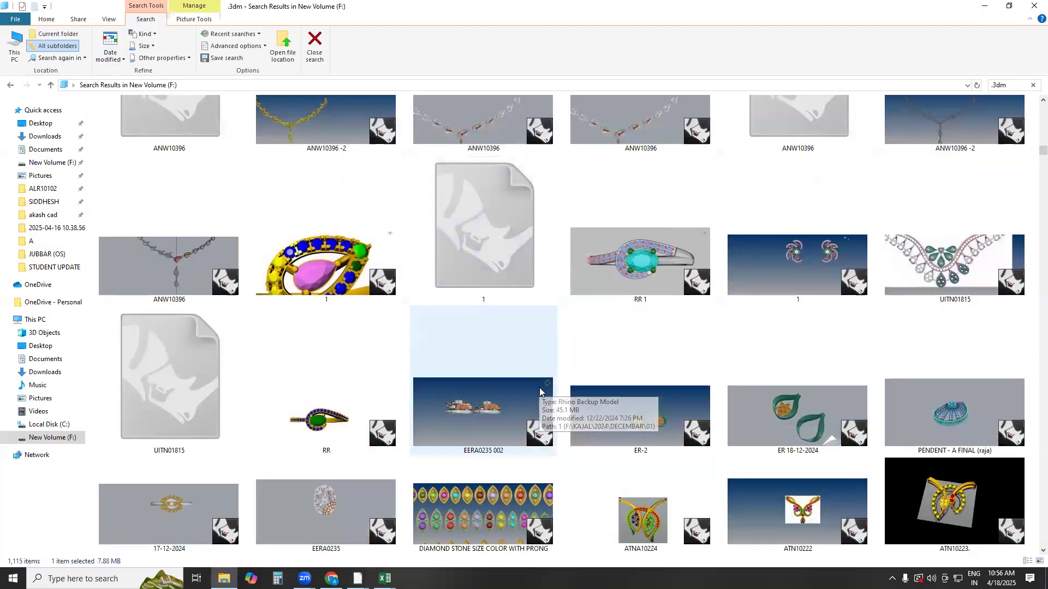
scroll(540, 388, "down", 15)
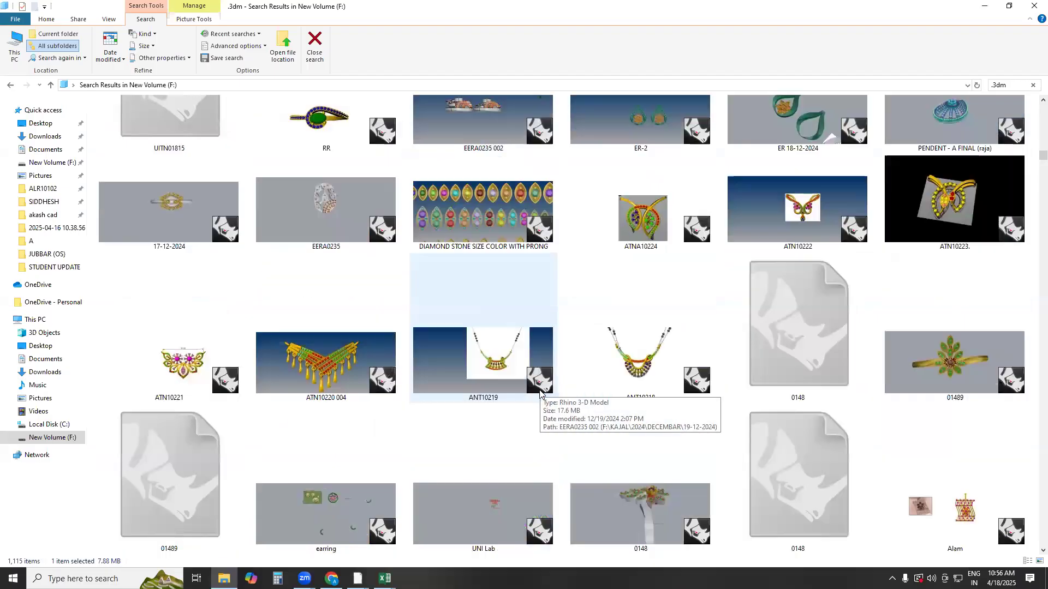
scroll(539, 392, "down", 5)
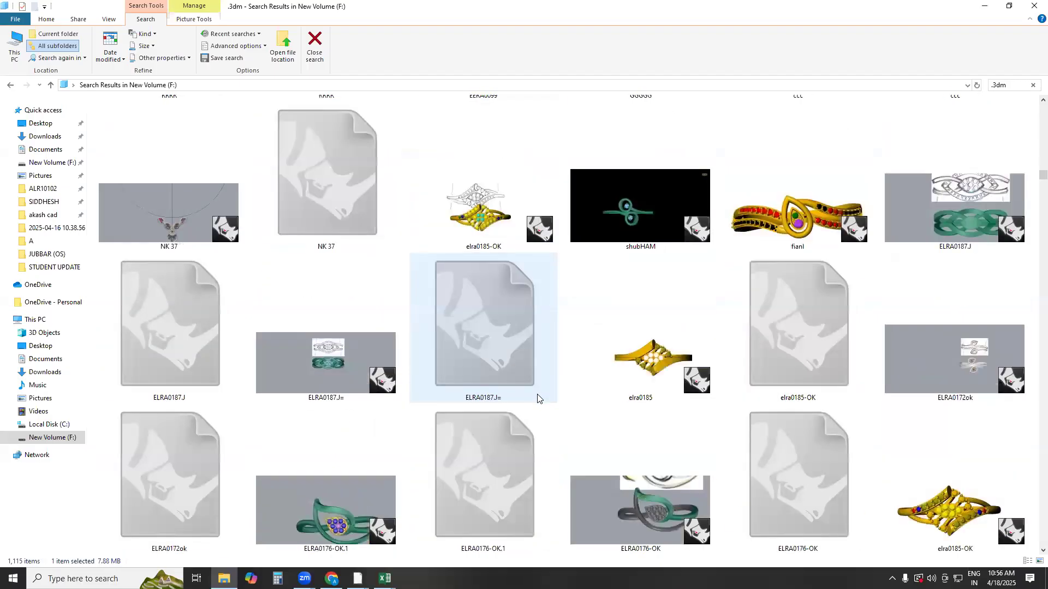
scroll(538, 399, "down", 5)
scroll(536, 397, "down", 5)
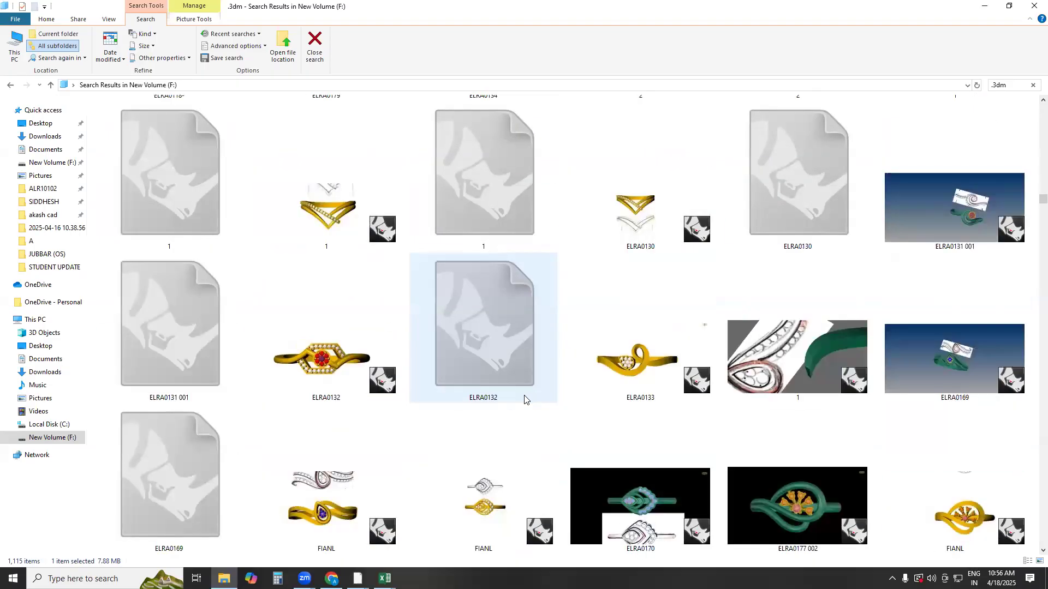
scroll(524, 399, "down", 5)
scroll(527, 398, "down", 5)
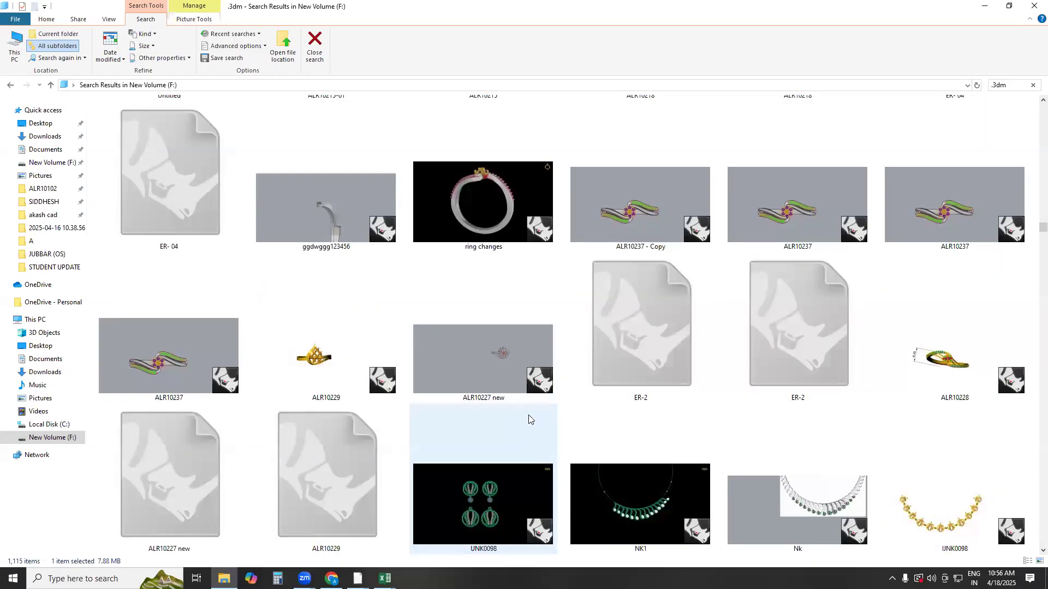
scroll(481, 417, "down", 5)
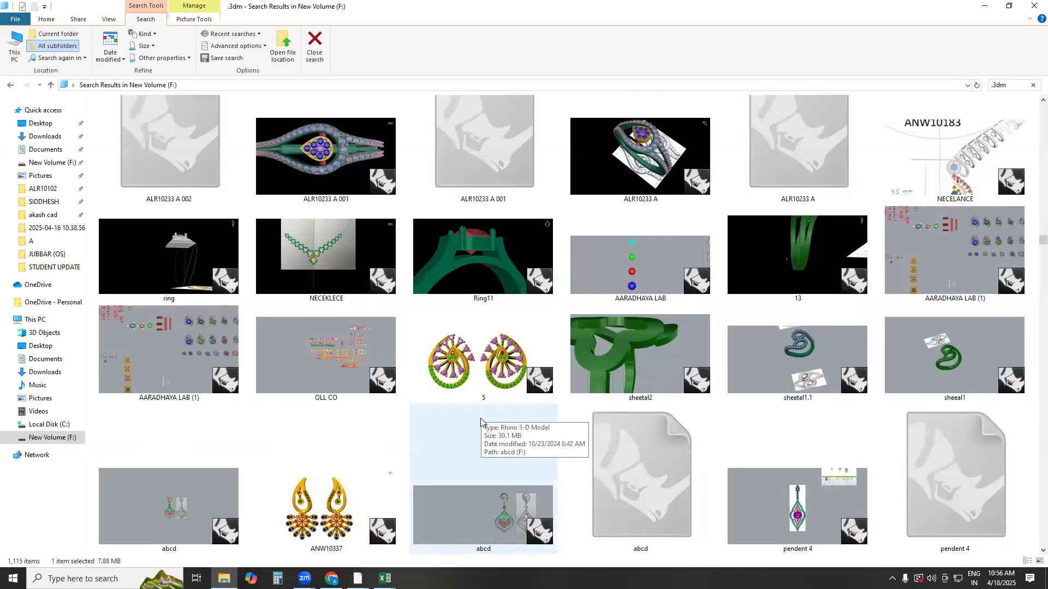
scroll(481, 421, "down", 5)
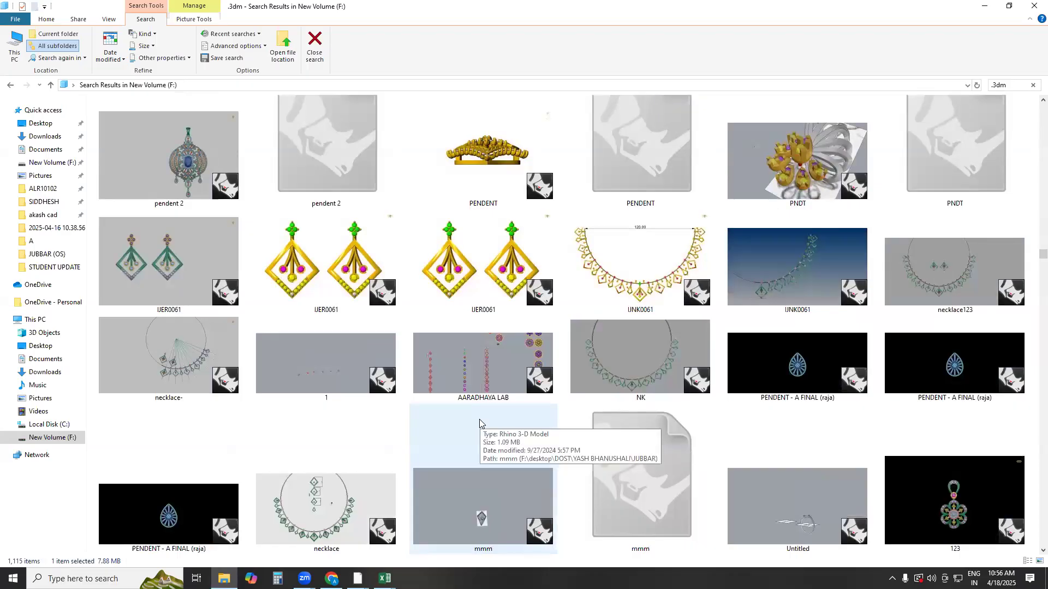
scroll(656, 325, "down", 5)
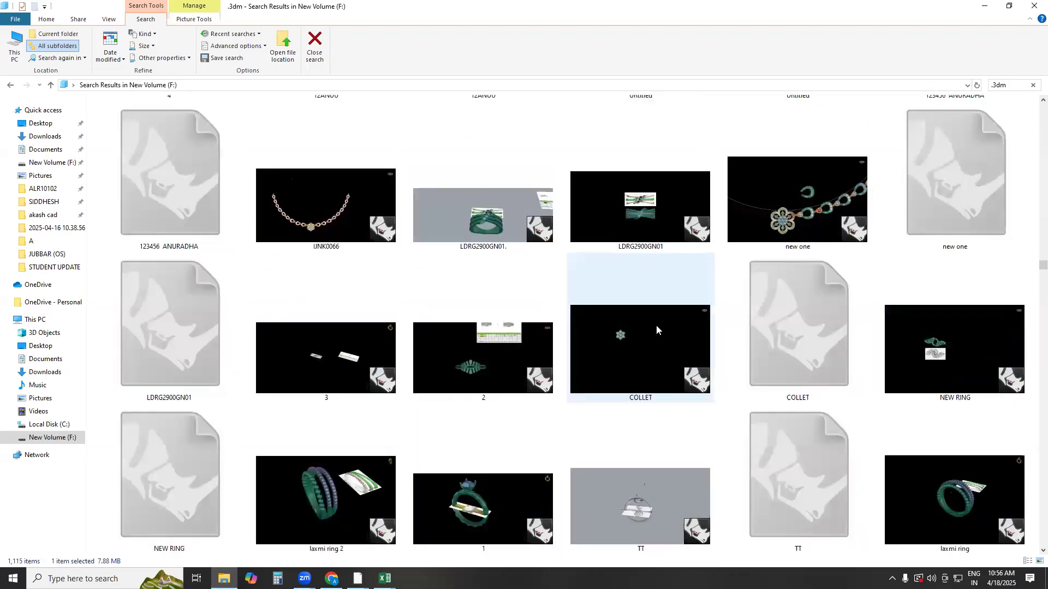
scroll(655, 325, "down", 5)
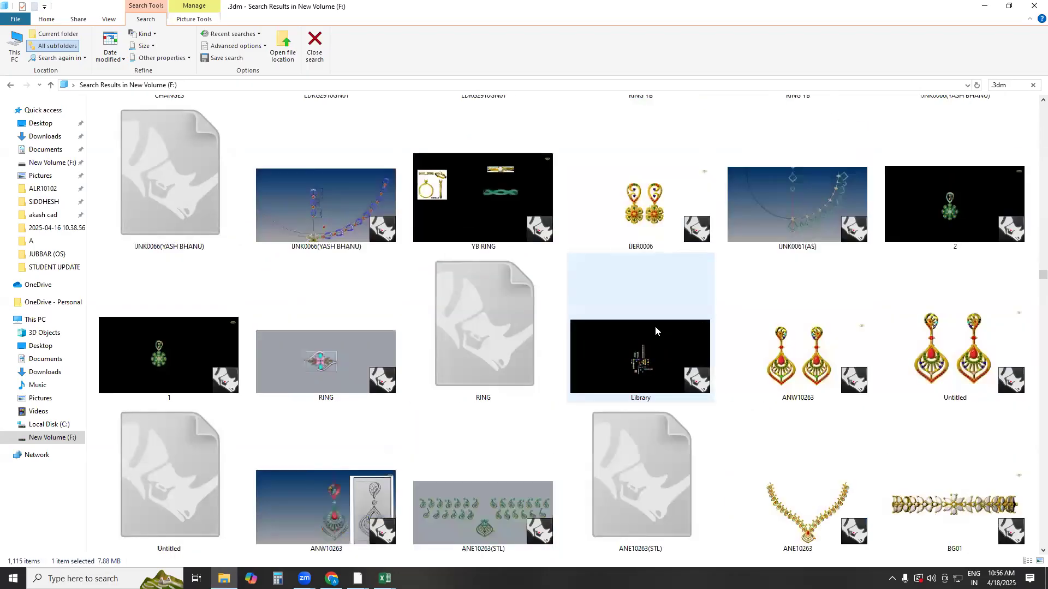
scroll(655, 328, "down", 5)
left_click(638, 212)
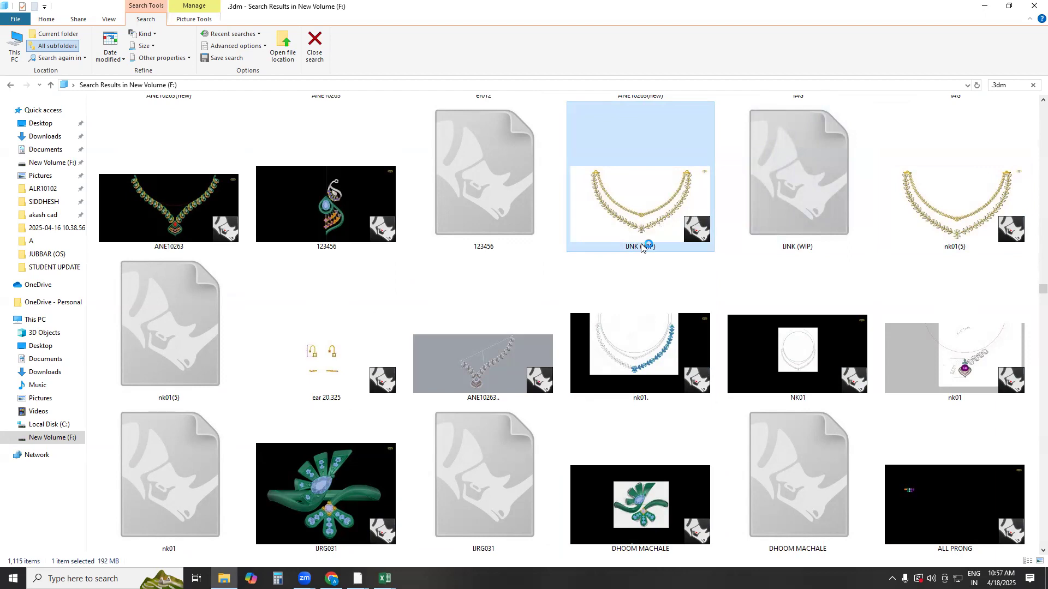
Look through the .3dm search results for another necklace model to use as a linking example
scroll(356, 337, "up", 20)
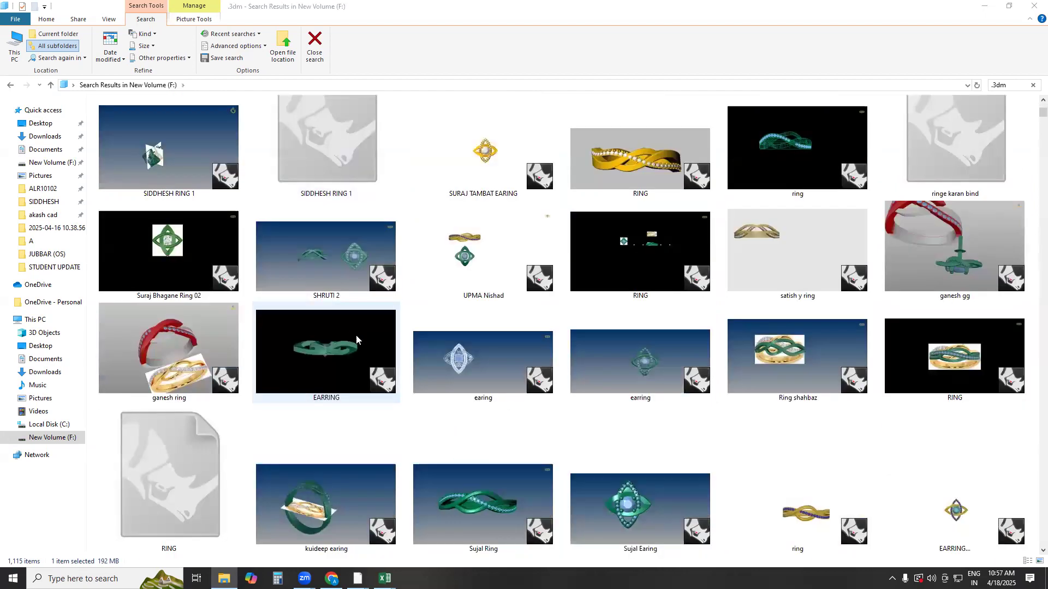
scroll(355, 373, "down", 15)
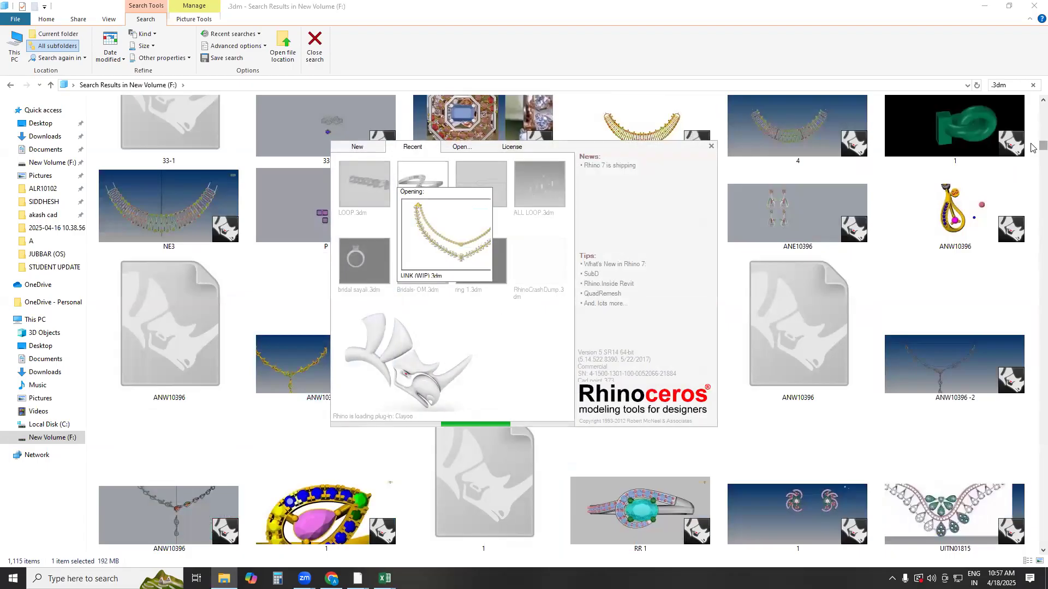
left_click_drag(1041, 145, 1029, 355)
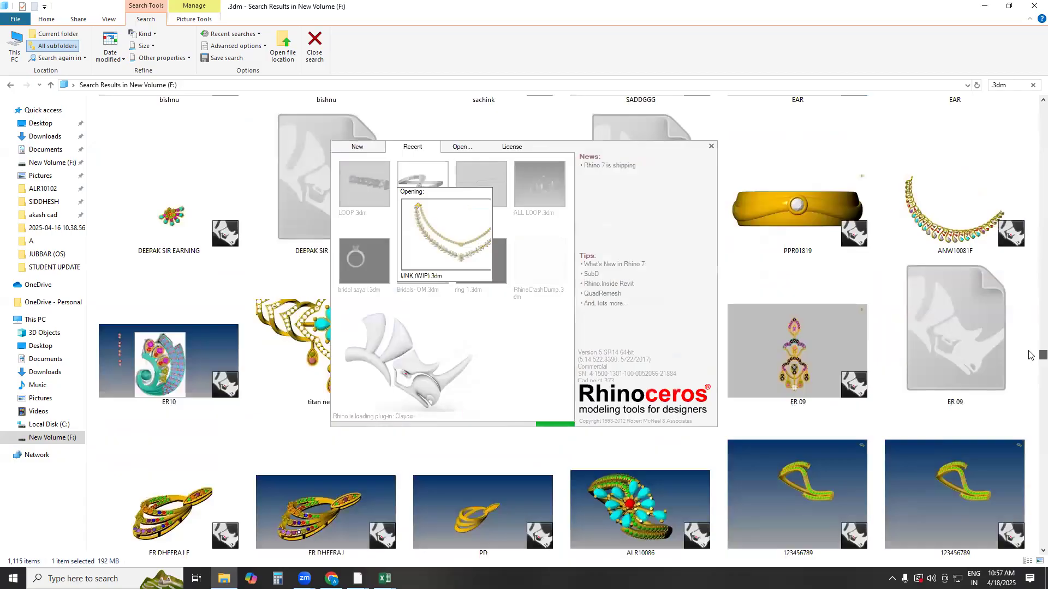
left_click_drag(1031, 355, 1031, 393)
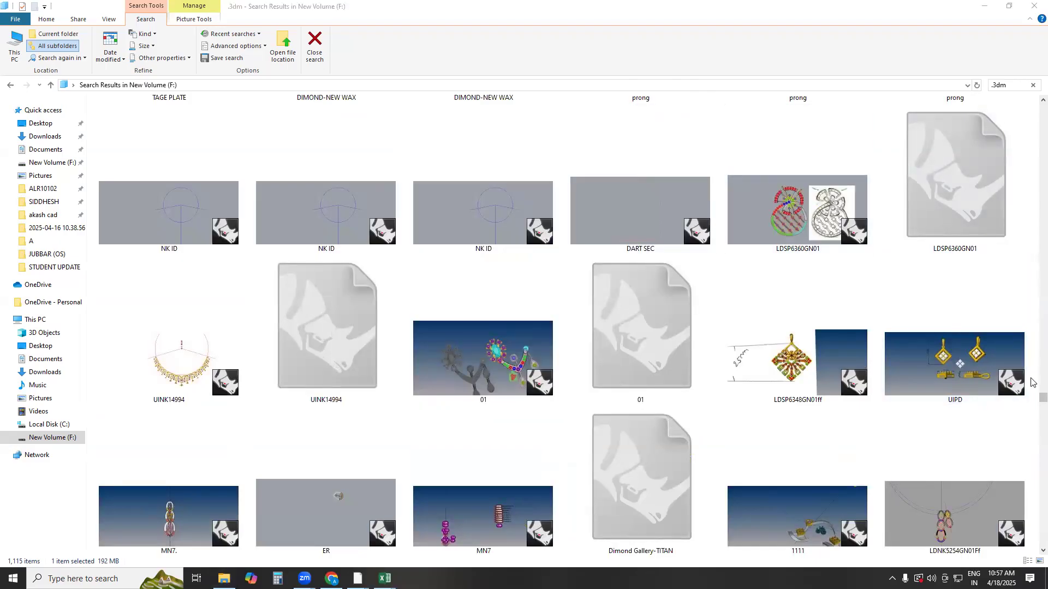
left_click_drag(1031, 402, 1032, 210)
scroll(566, 243, "up", 3)
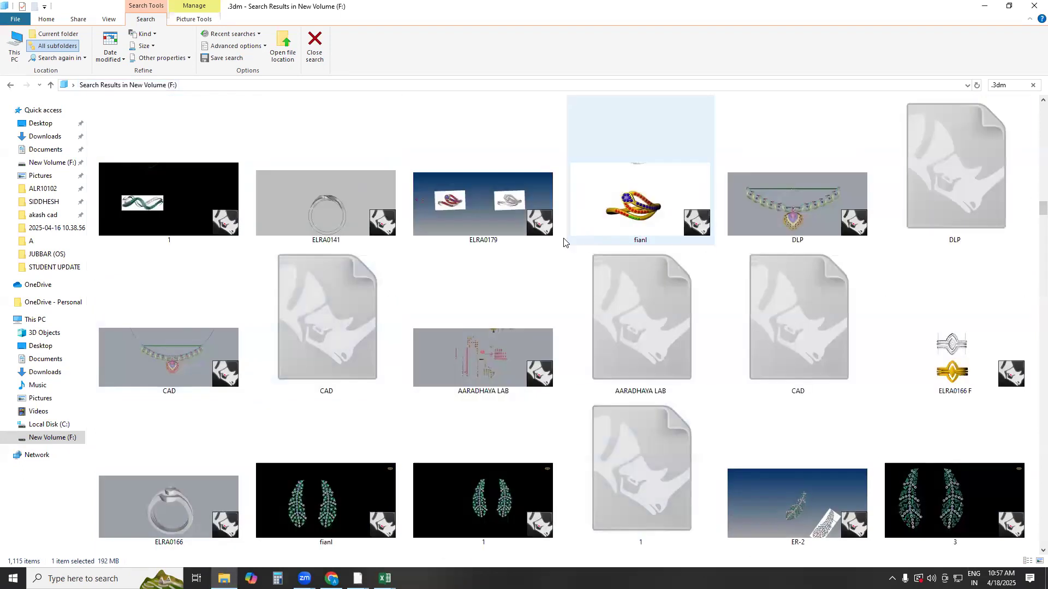
scroll(517, 253, "up", 15)
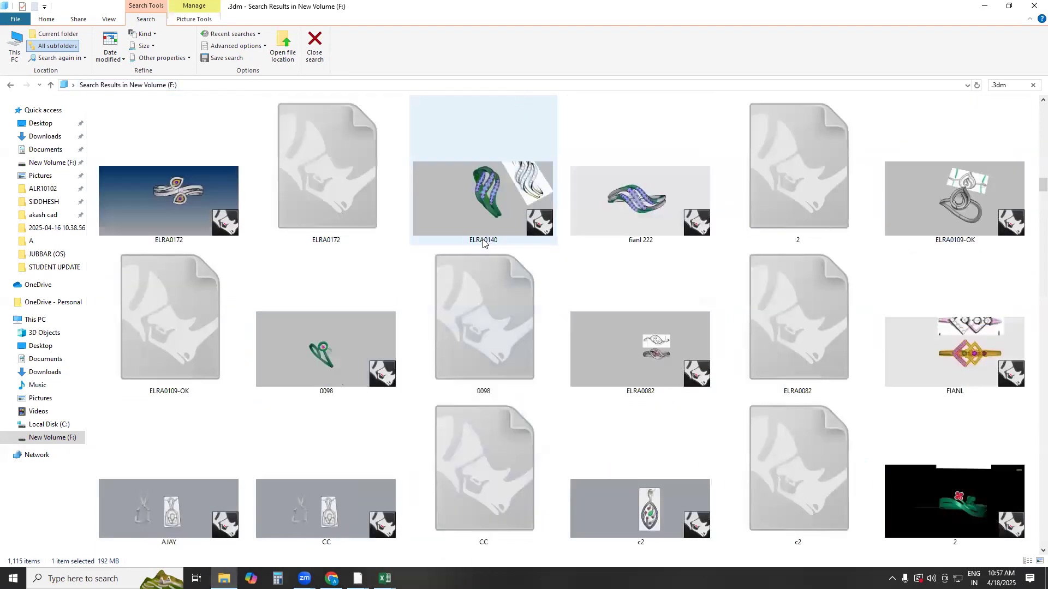
scroll(483, 244, "up", 15)
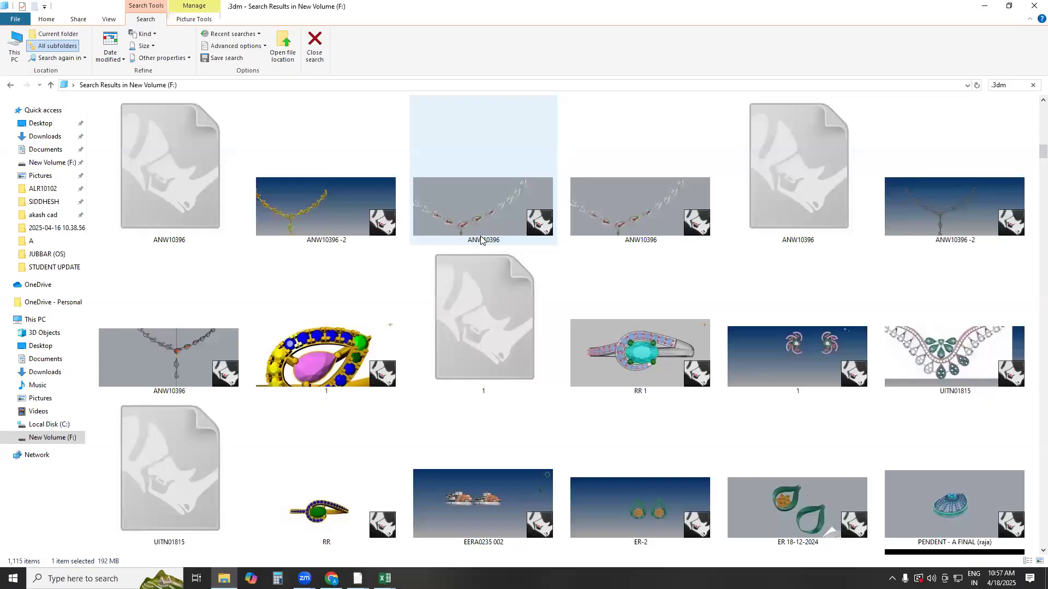
scroll(480, 240, "up", 10)
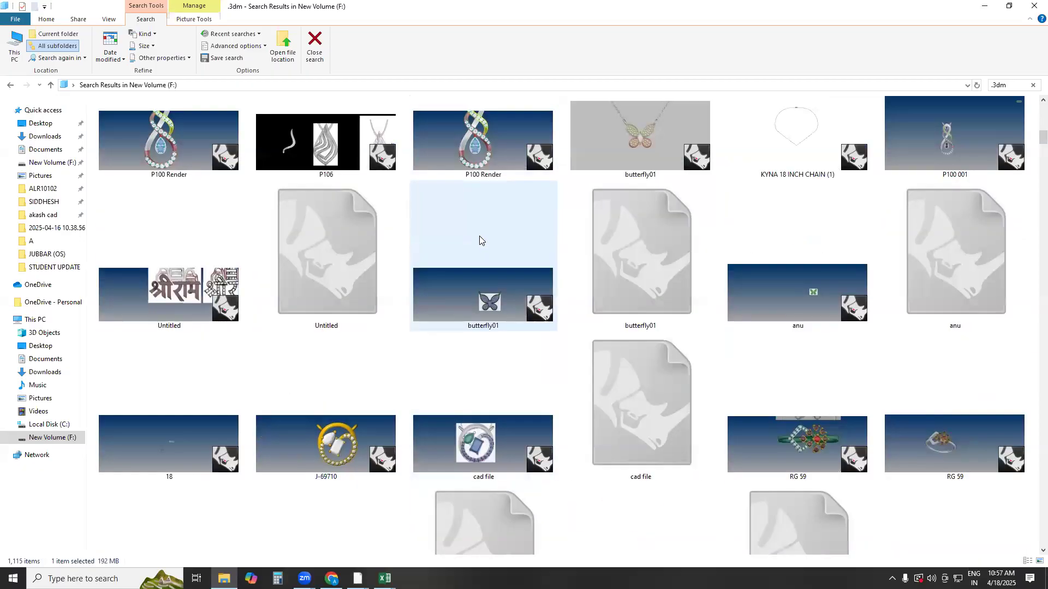
scroll(479, 236, "up", 15)
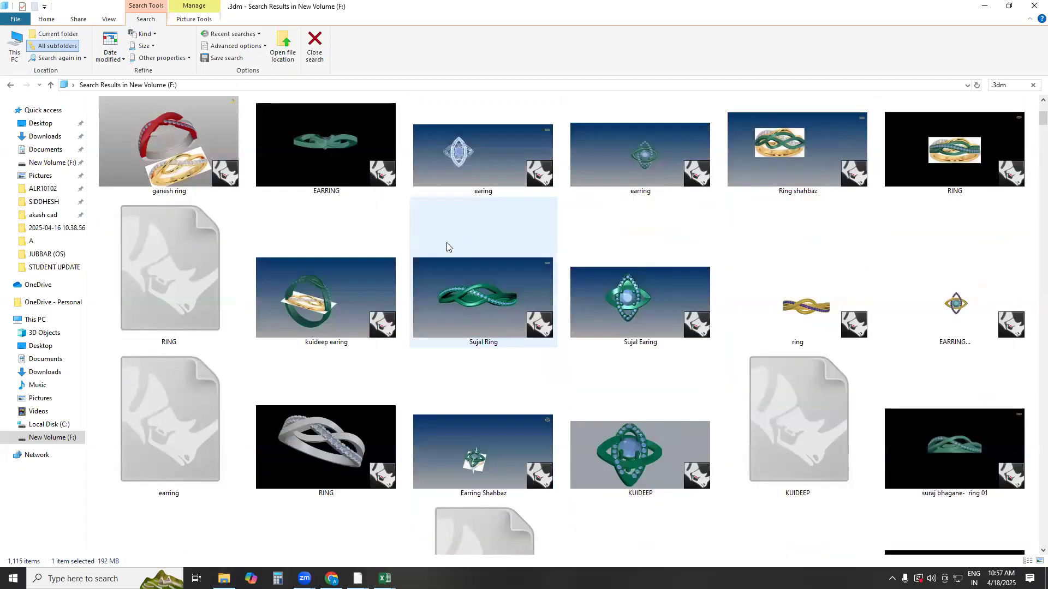
scroll(446, 246, "up", 3)
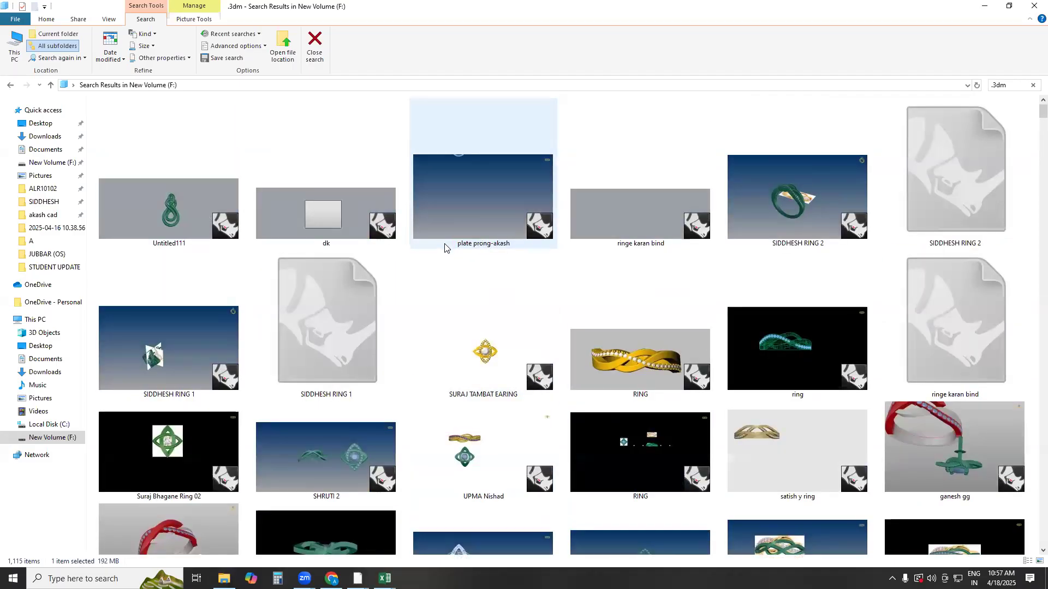
Find the gold ANW10396 -2 necklace model in the search results and open it
scroll(482, 283, "down", 4)
scroll(512, 314, "down", 5)
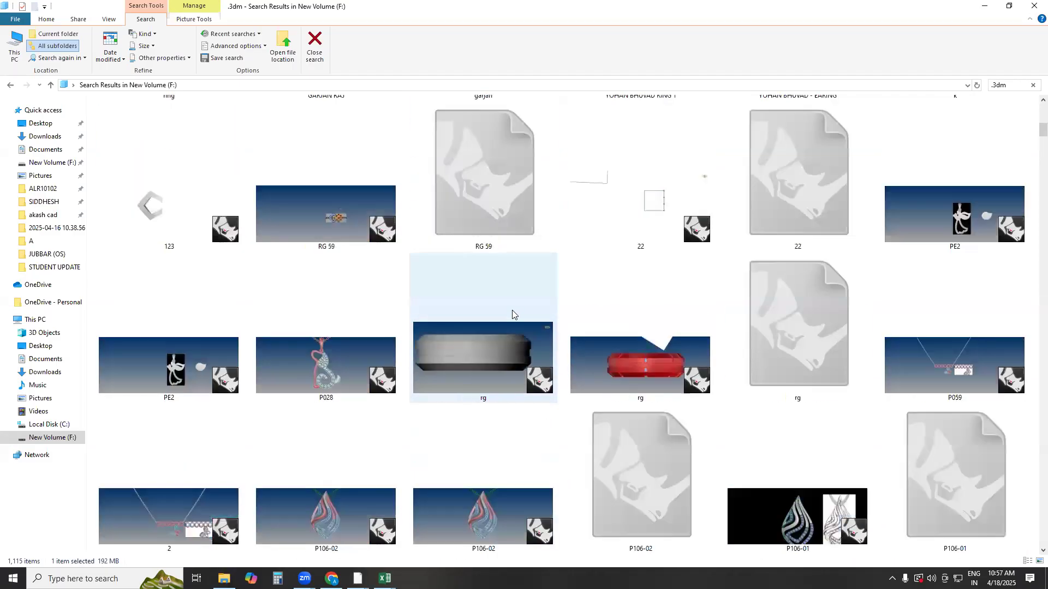
scroll(512, 314, "down", 5)
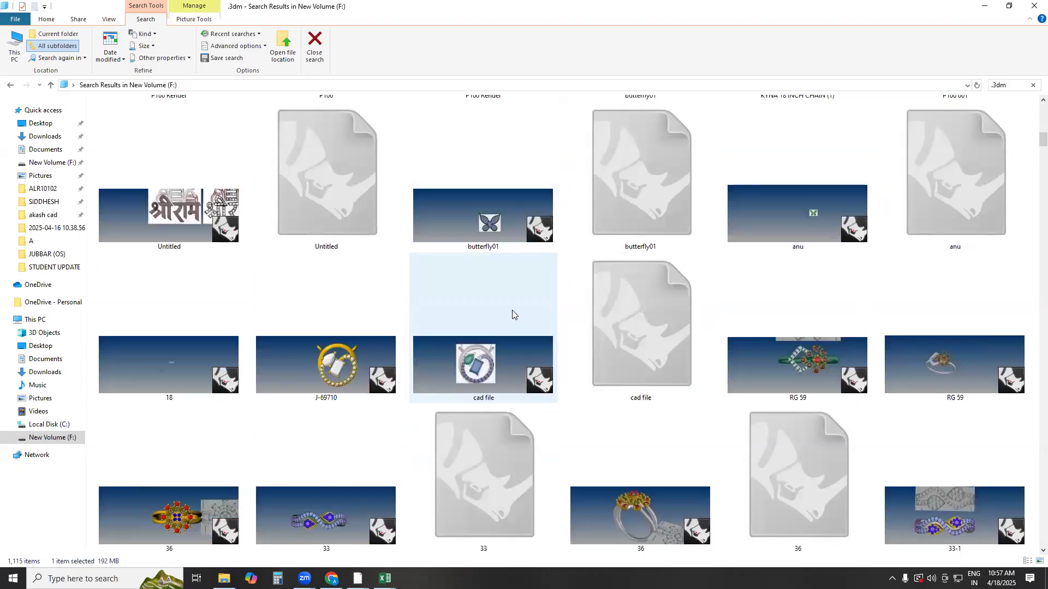
scroll(512, 310, "down", 5)
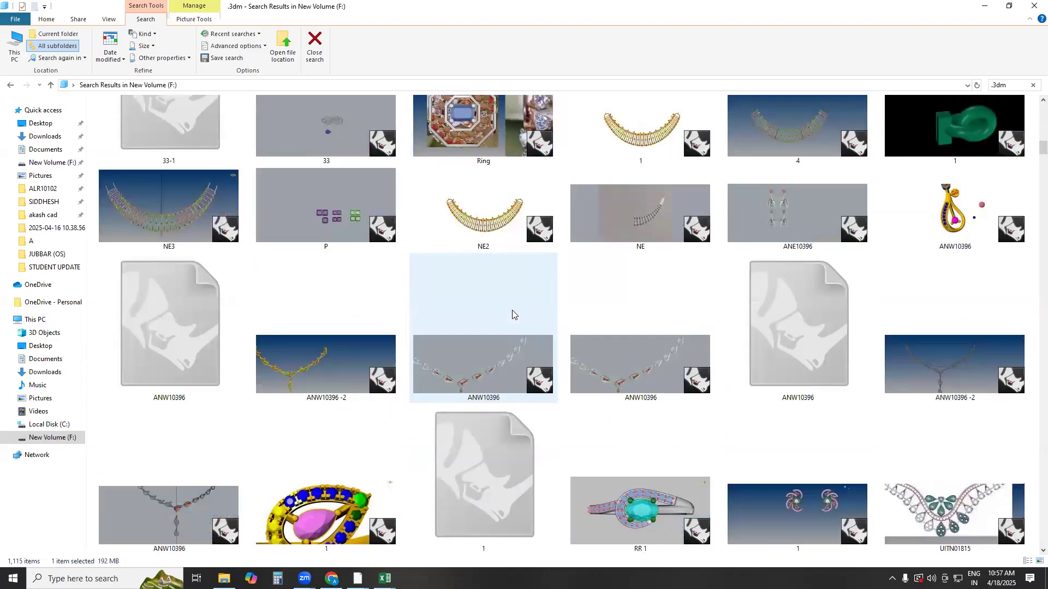
left_click(316, 374)
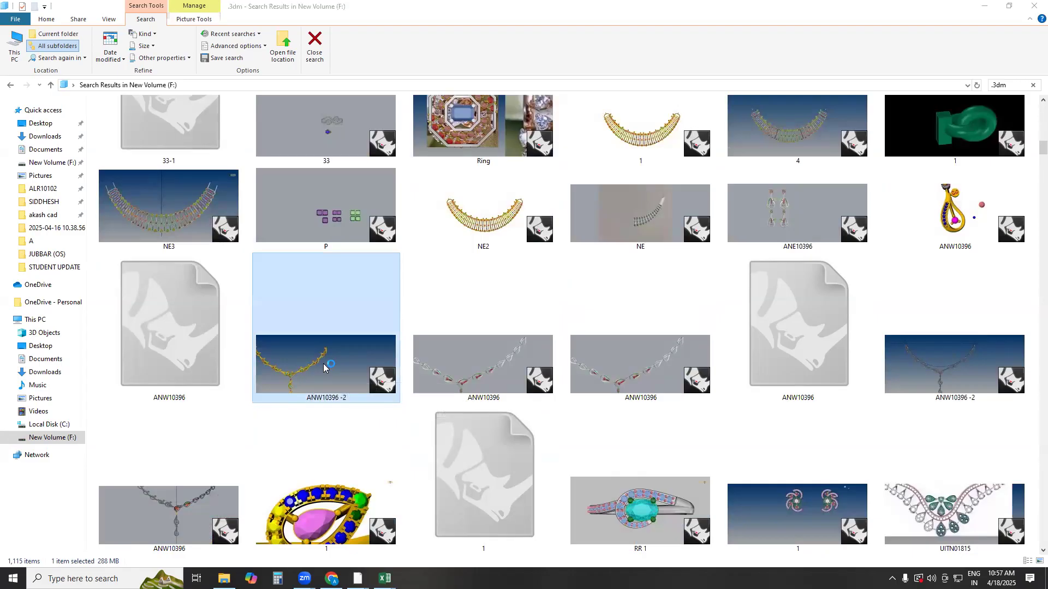
Switch to the newly opened Rhino window that is loading the IJNK (WIP) necklace
scroll(713, 327, "up", 15)
left_click(357, 579)
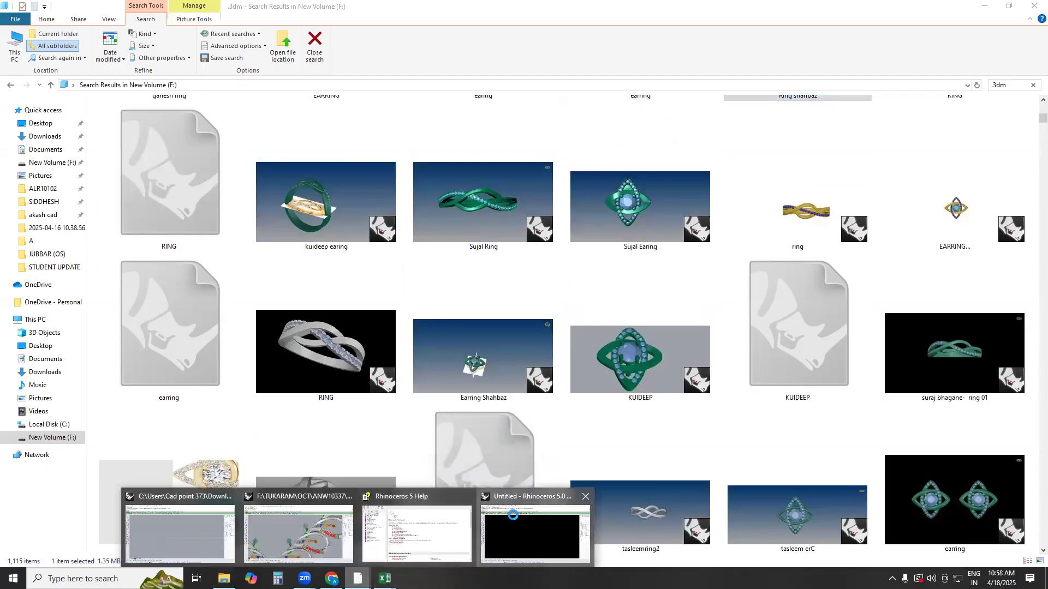
left_click(526, 540)
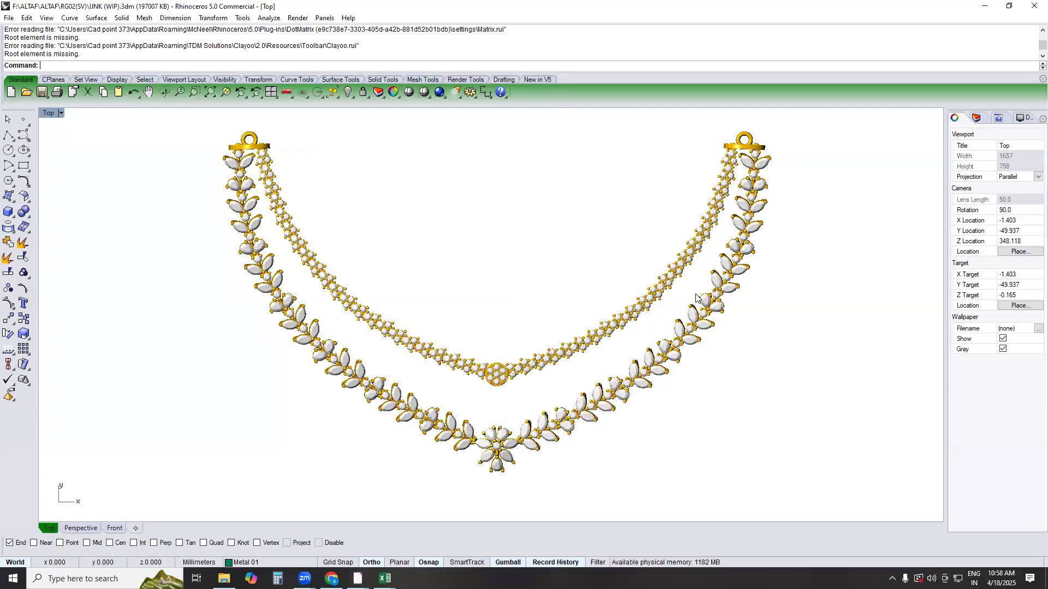
Examine the links of both necklace strands up close and at an angle in the Perspective view
scroll(628, 341, "up", 5)
right_click_drag(616, 288, 610, 205)
type("PERSPECTIVE")
key("Return")
right_click_drag(652, 389, 524, 295)
scroll(512, 321, "up", 8)
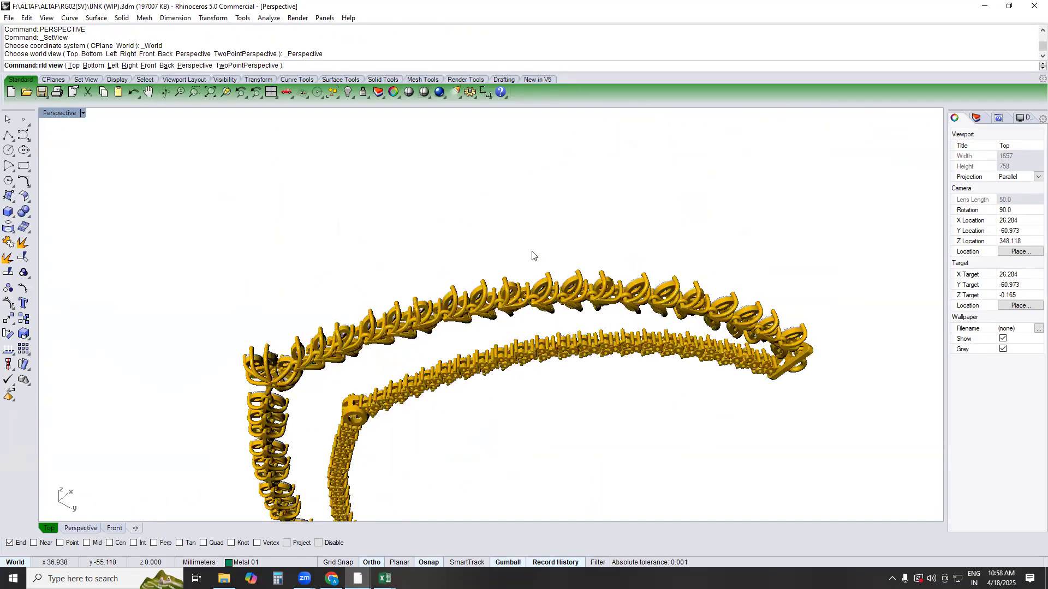
scroll(536, 296, "up", 6)
right_click_drag(540, 296, 600, 475)
Return to the Top view and look over the full double-strand necklace up to its end rings
type("top")
key("Return")
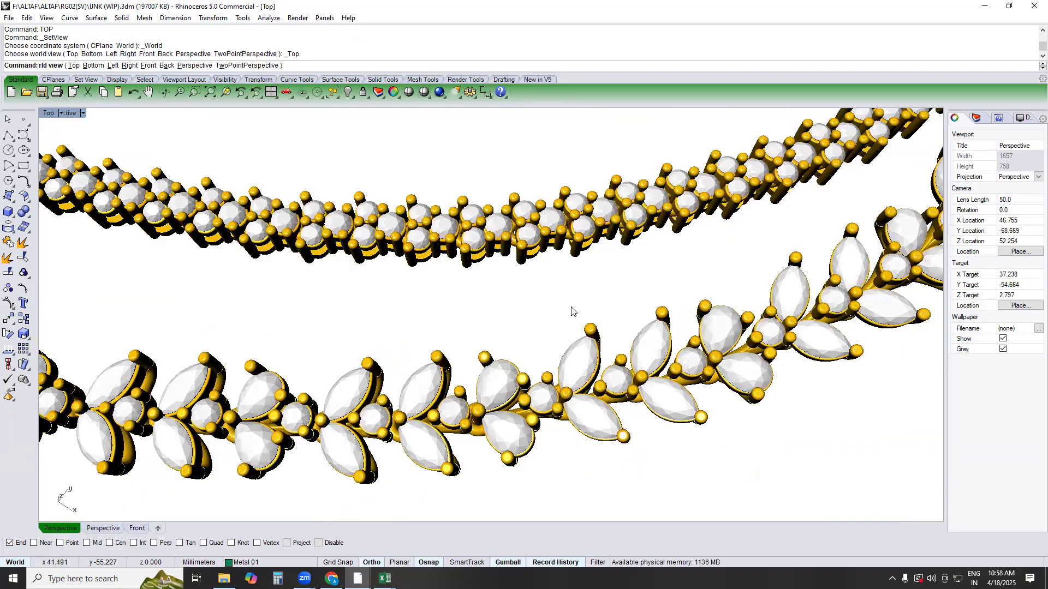
scroll(576, 307, "down", 4)
right_click_drag(586, 302, 746, 341)
scroll(599, 323, "down", 2)
right_click_drag(600, 320, 677, 307)
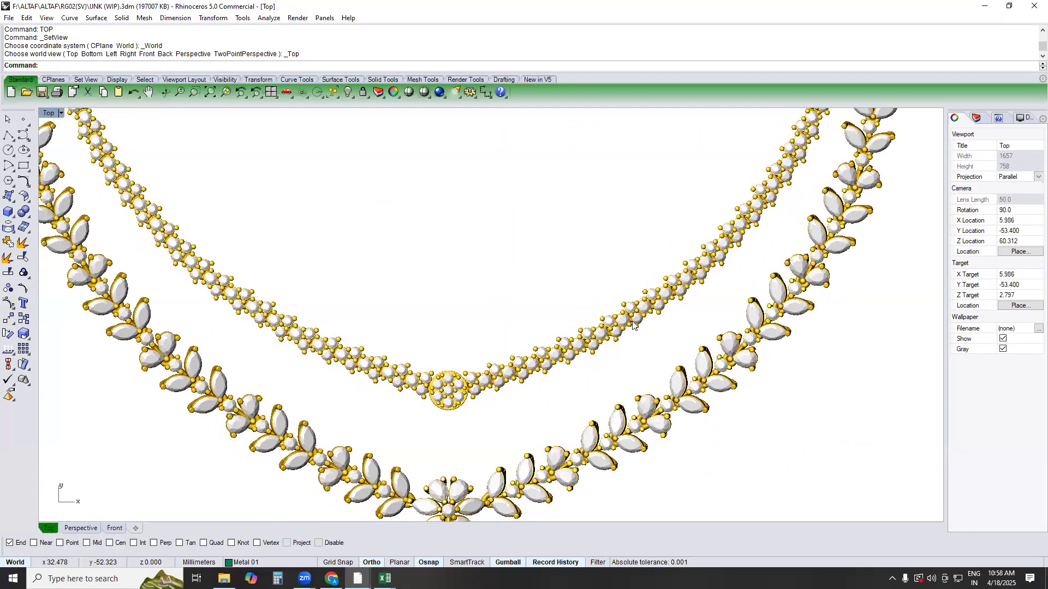
scroll(608, 328, "down", 2)
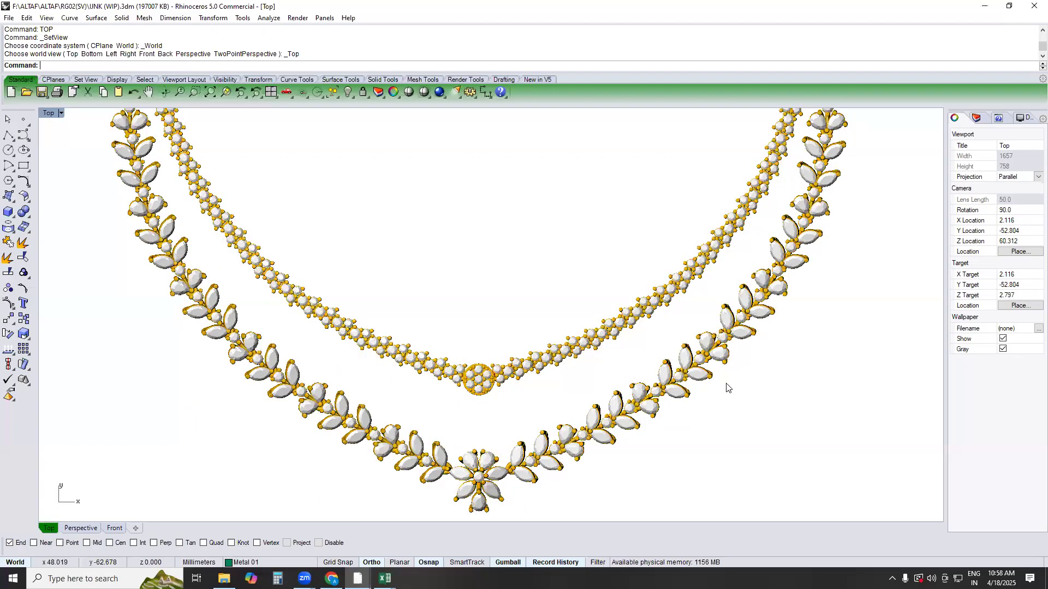
scroll(734, 401, "down", 2)
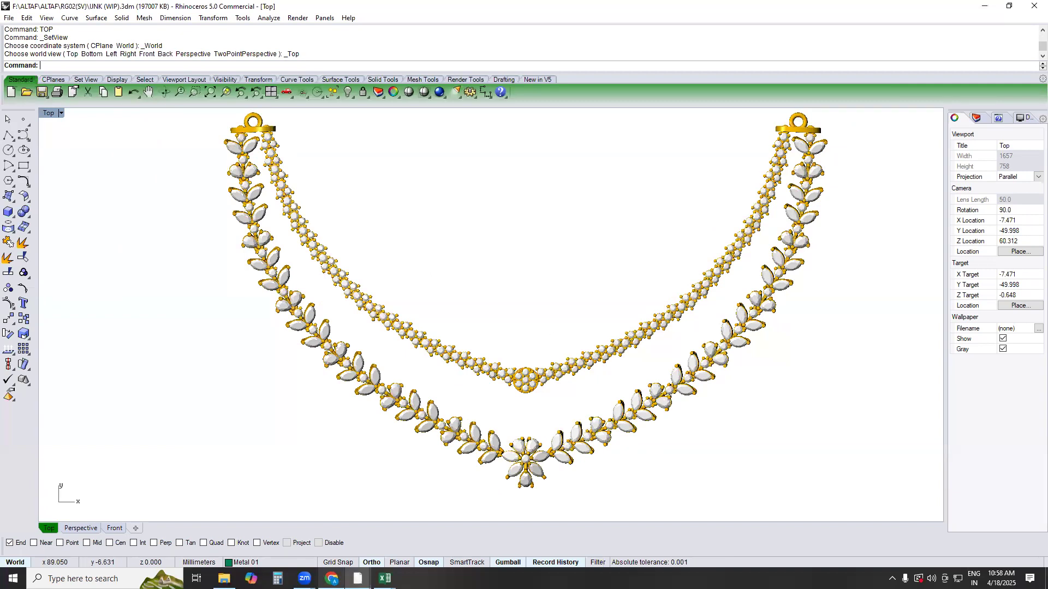
Close the Rhinoceros 5 Help window, then switch to the ANW10337 FFF necklace model and close it
mouse_move(357, 579)
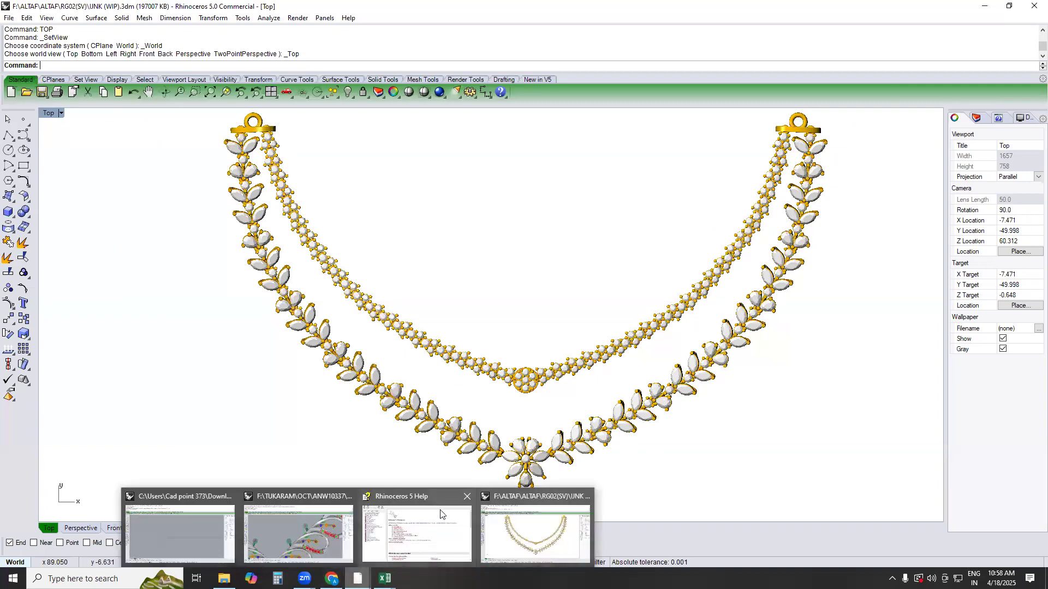
left_click(466, 496)
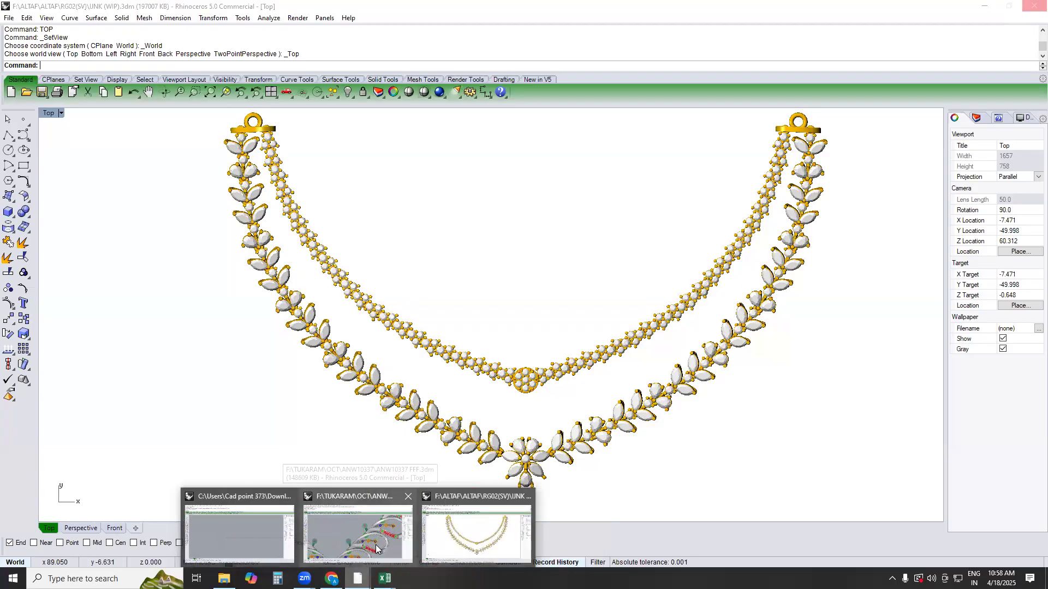
left_click(382, 518)
scroll(455, 398, "down", 5)
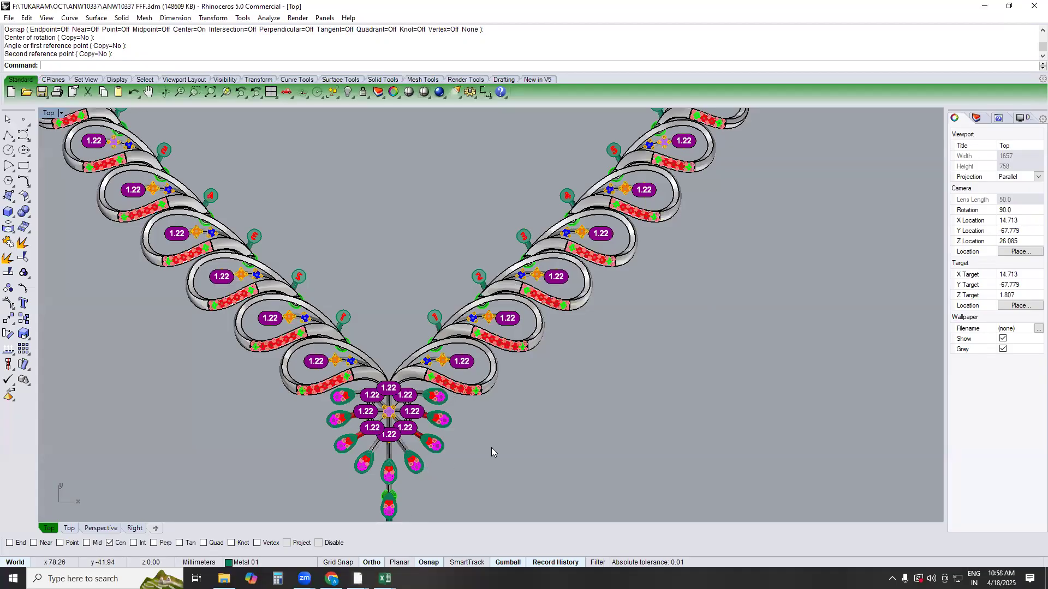
left_click(1033, 6)
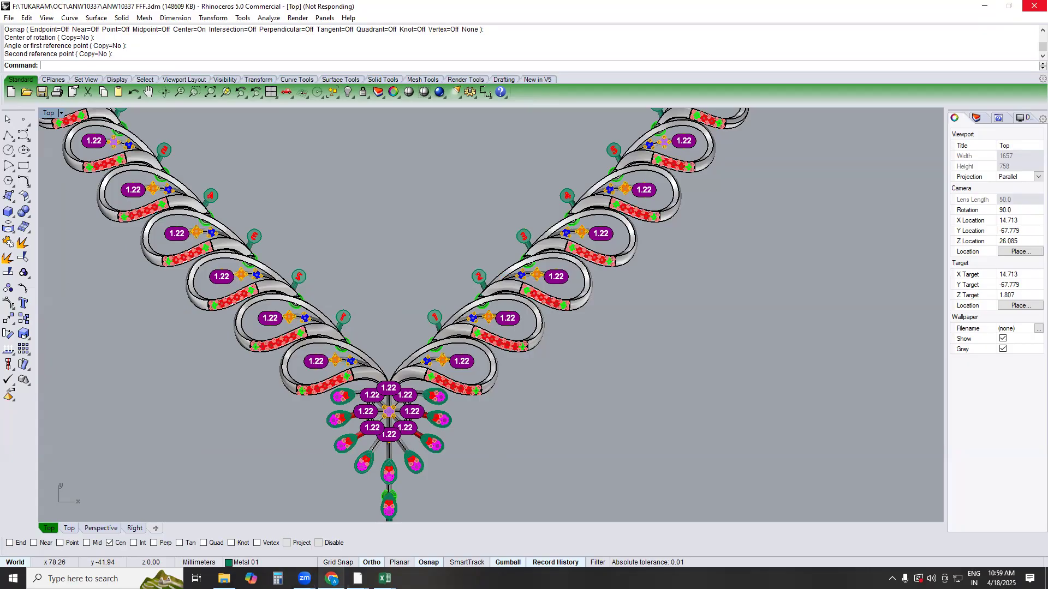
Close the IJNK (WIP) and ANW10337 FFF models without saving changes
left_click(357, 579)
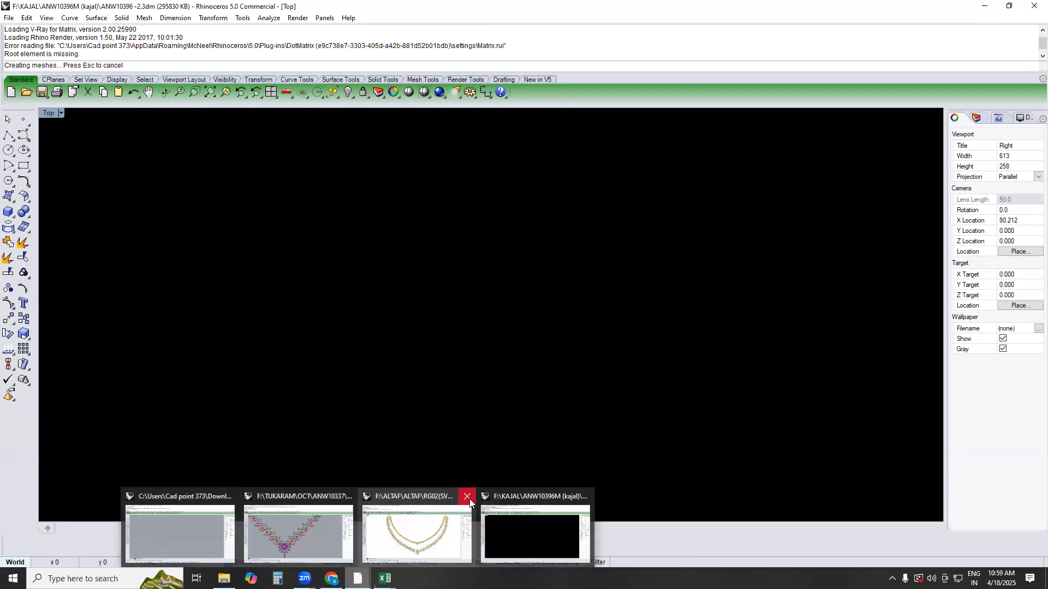
left_click(470, 499)
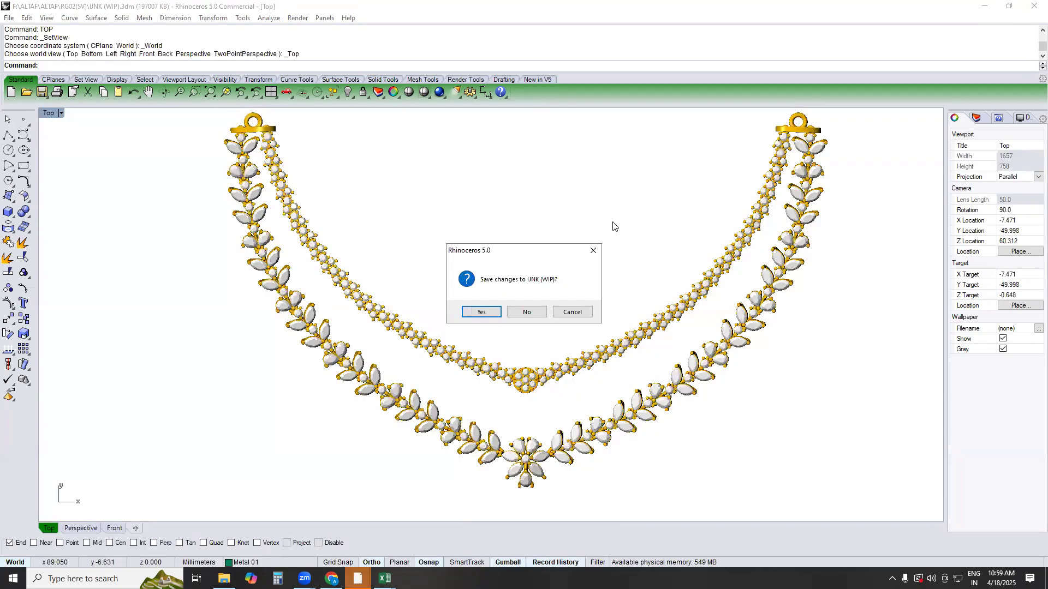
left_click(530, 311)
left_click(357, 578)
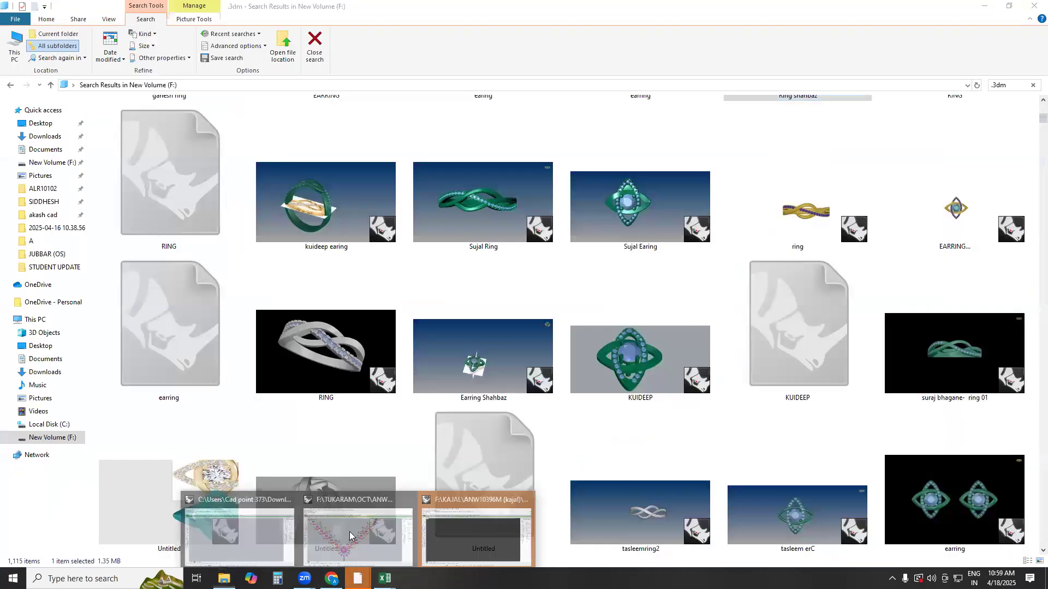
left_click(407, 499)
left_click(527, 312)
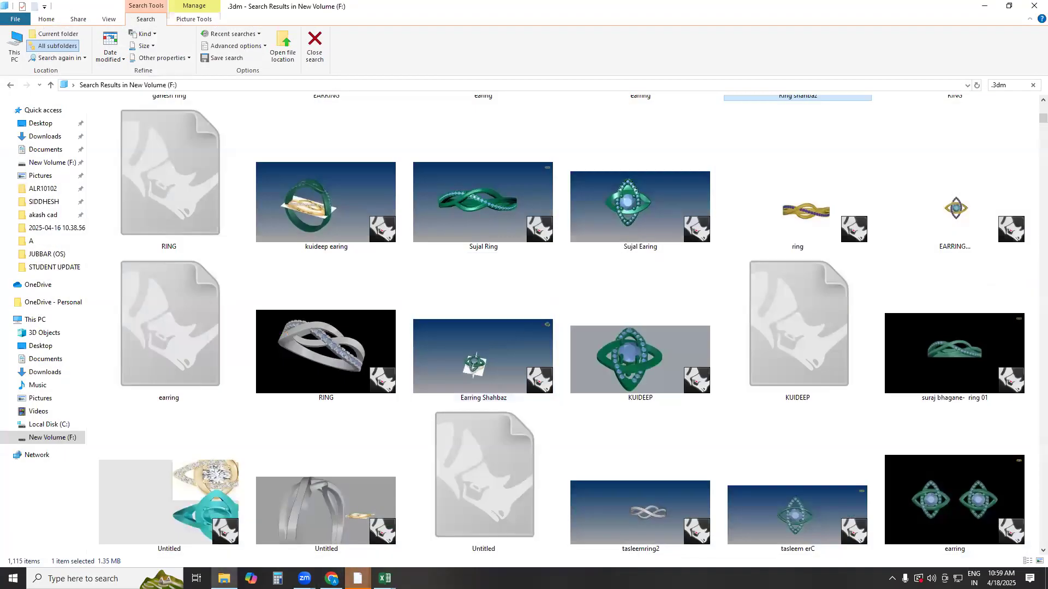
Switch to the Rhino window loading ANW10396 -2 and check whether the model has opened
left_click(357, 579)
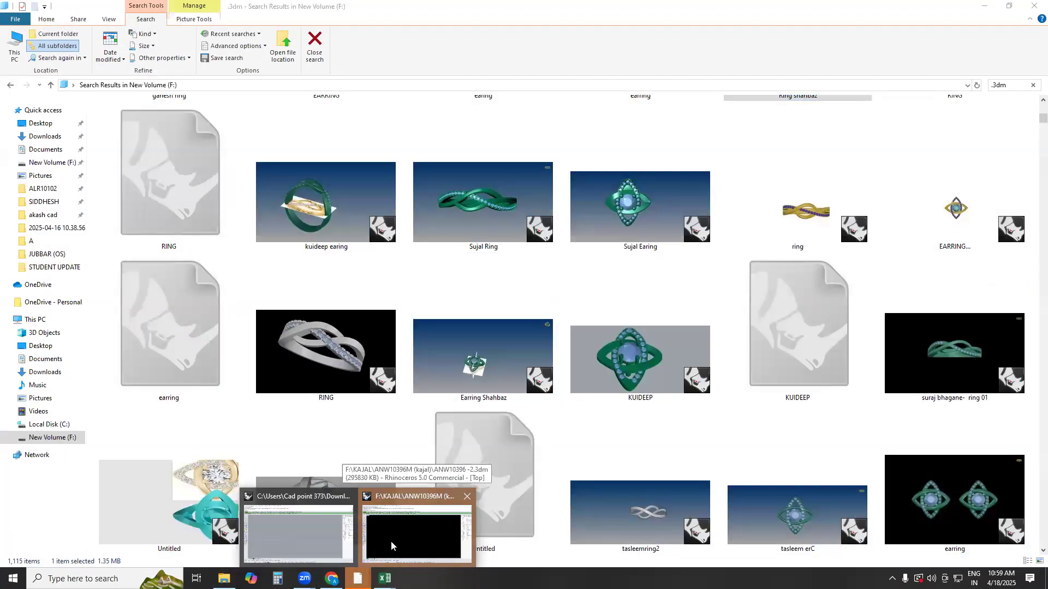
left_click(391, 541)
mouse_move(358, 579)
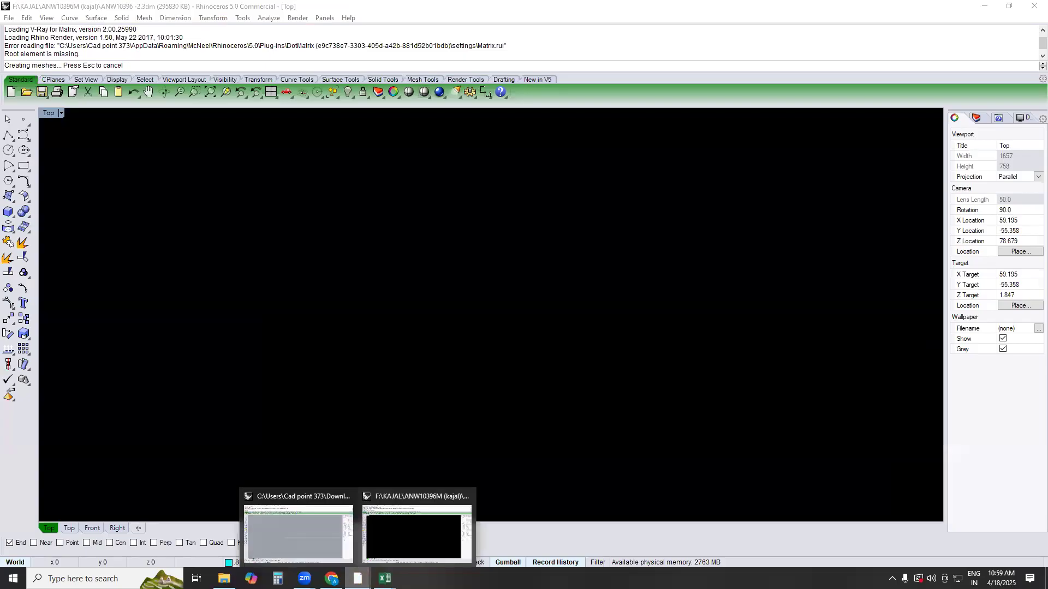
left_click(396, 533)
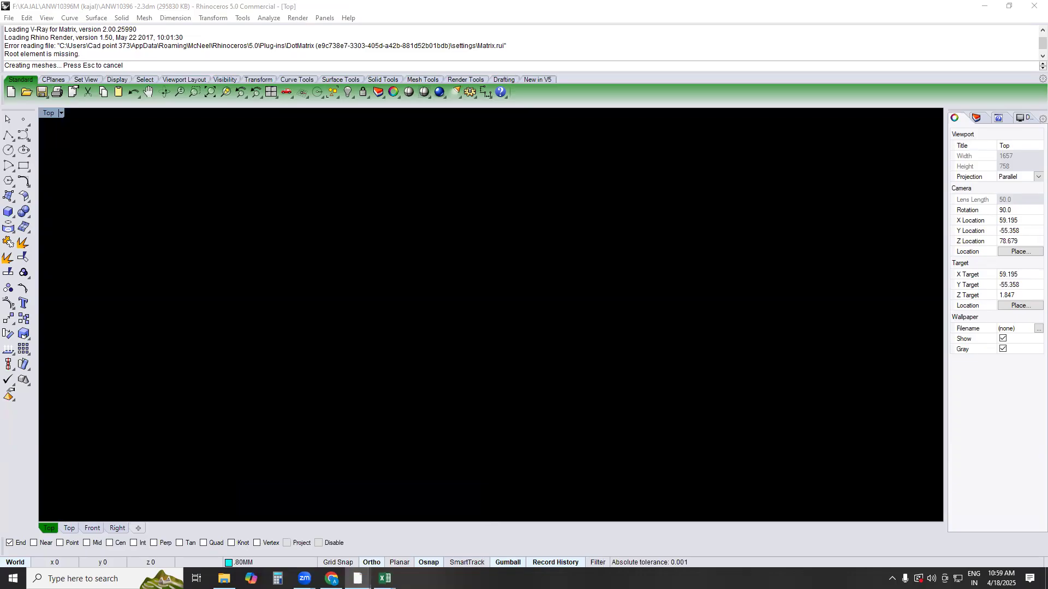
mouse_move(357, 579)
left_click(408, 531)
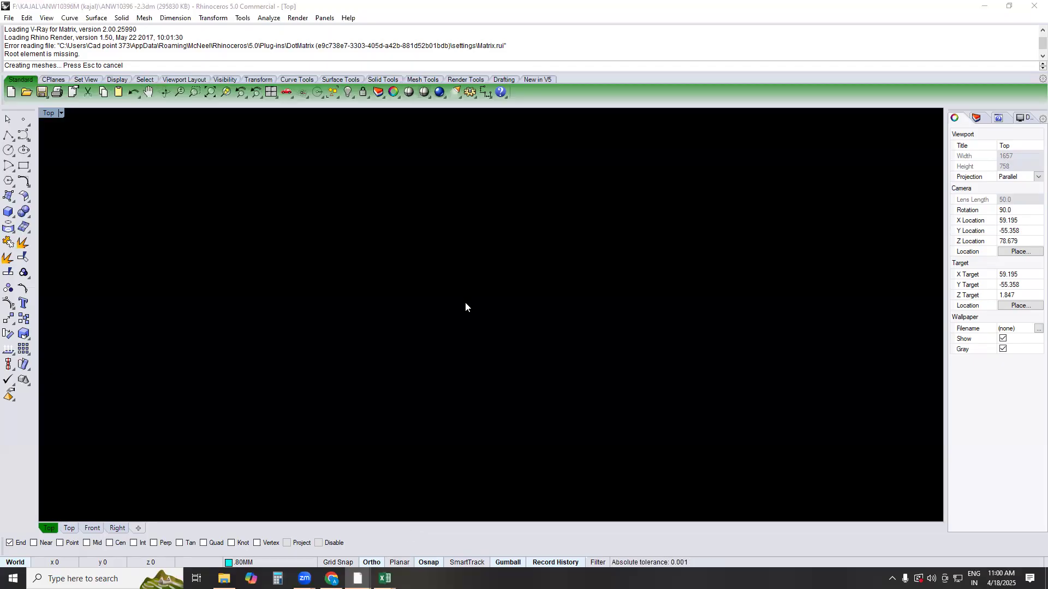
Switch to the Rhino window with the small top view (3) drawing and bring its origin into view
mouse_move(357, 578)
left_click(308, 528)
scroll(350, 263, "down", 2)
right_click_drag(329, 257, 302, 281)
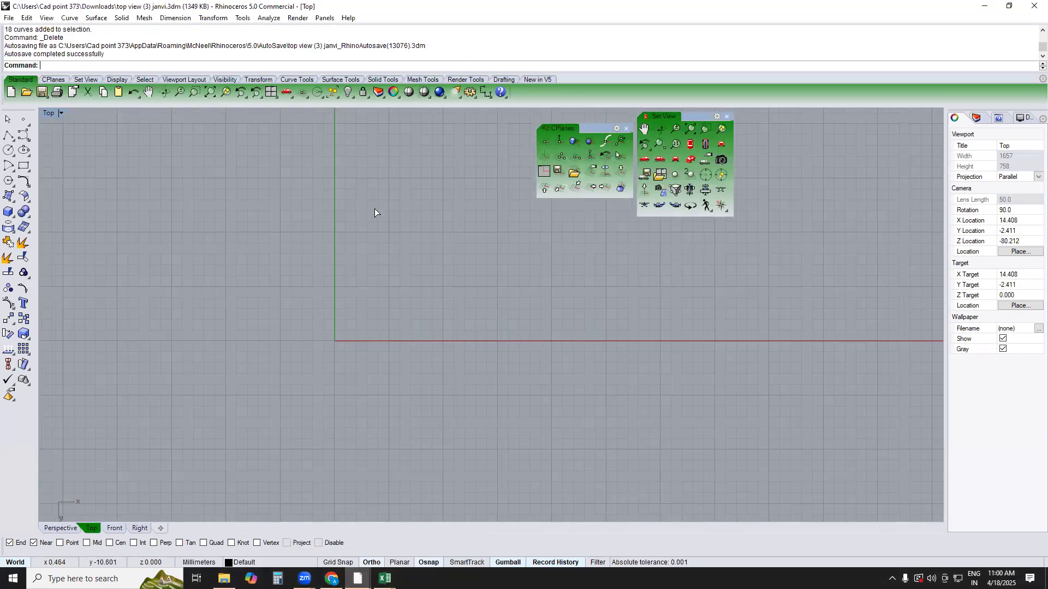
Draw a circle of 0.6 mm diameter centred on the origin in the Right view and select it
key("F2")
key("F3")
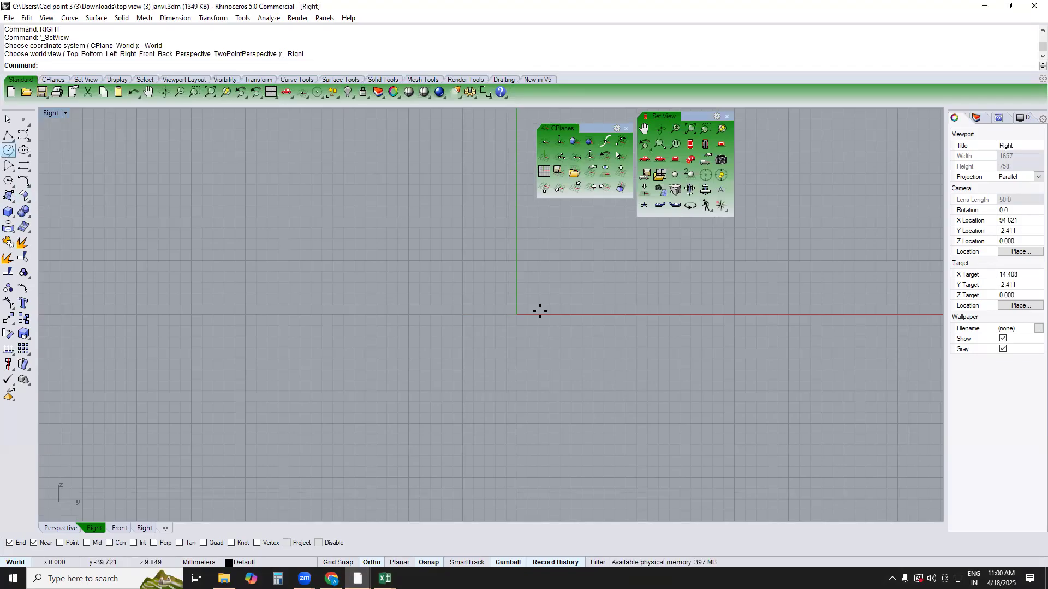
type("0")
key("Return")
type(".6")
key("Return")
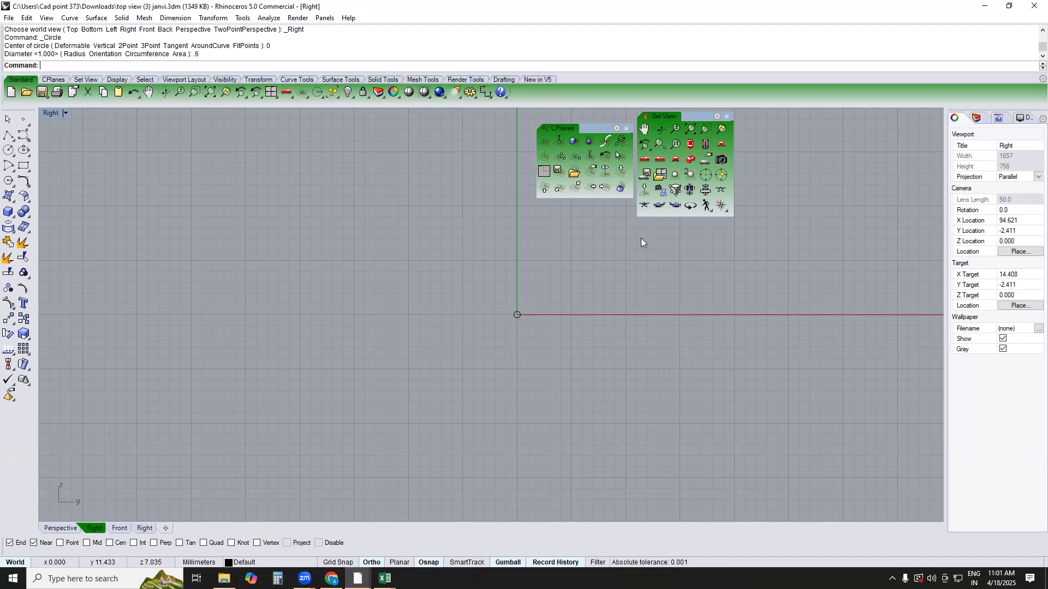
type("ZA")
key("Return")
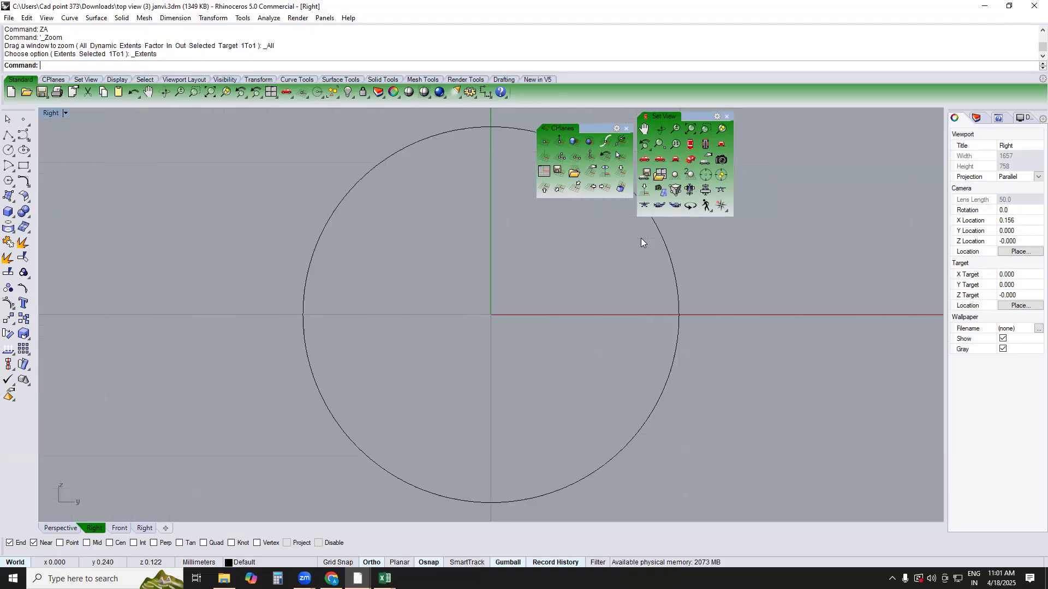
scroll(631, 398, "down", 6)
scroll(492, 321, "down", 3)
scroll(504, 327, "down", 3)
scroll(491, 323, "down", 1)
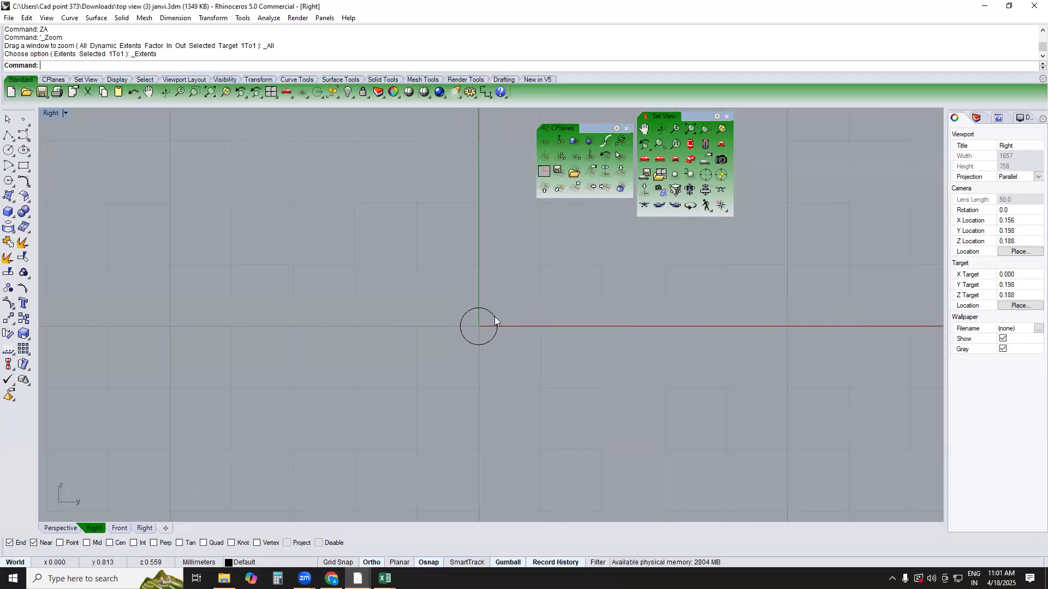
scroll(493, 317, "up", 2)
left_click(494, 317)
Open Task Manager and end the memory-heavy Rhinoceros 5.0 process that is loading ANW10396 -2
left_click(357, 578)
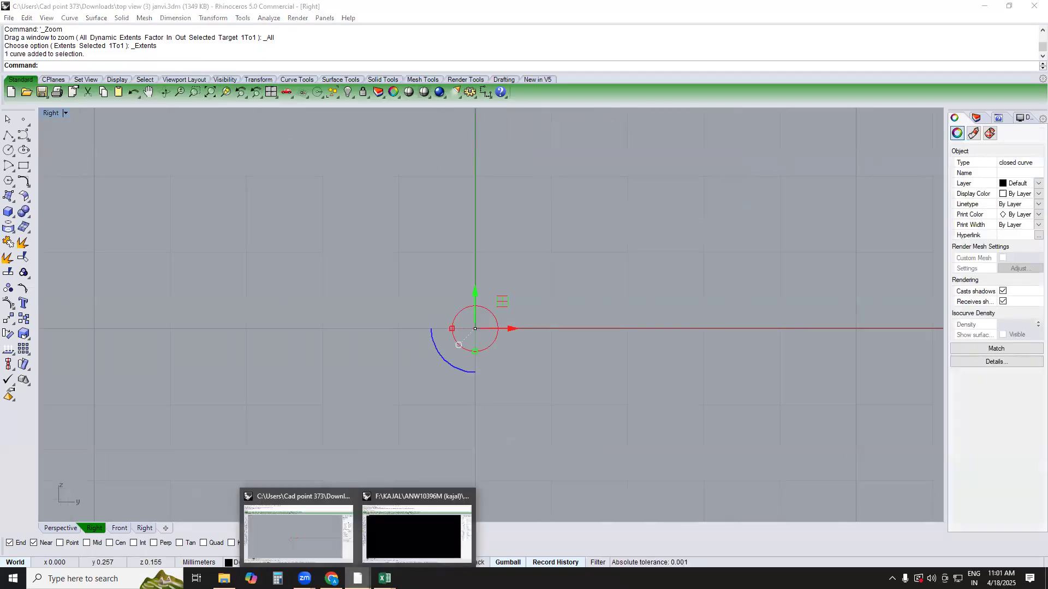
left_click(408, 519)
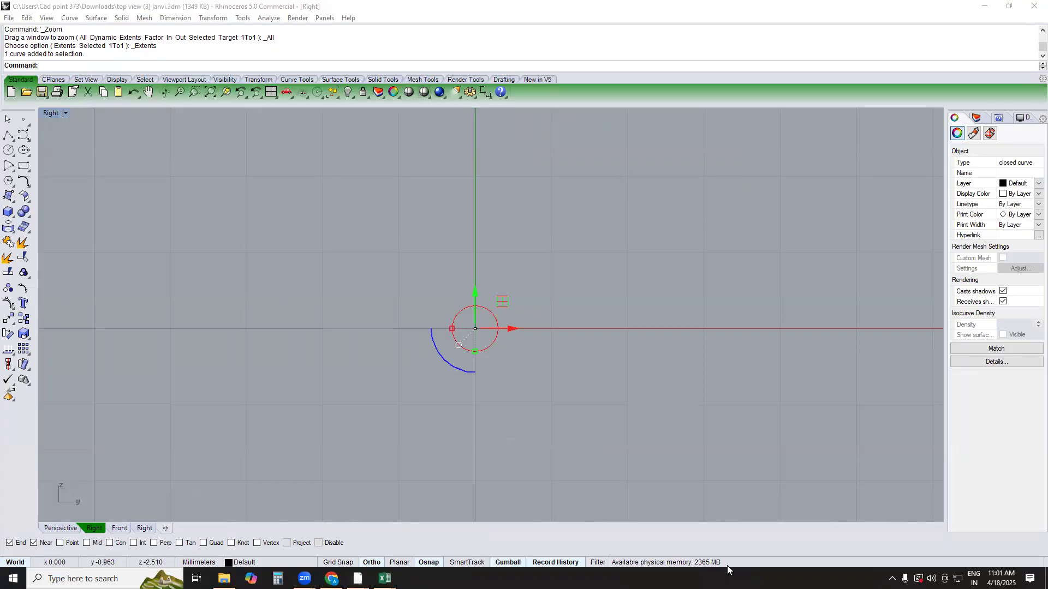
right_click(711, 579)
left_click(749, 525)
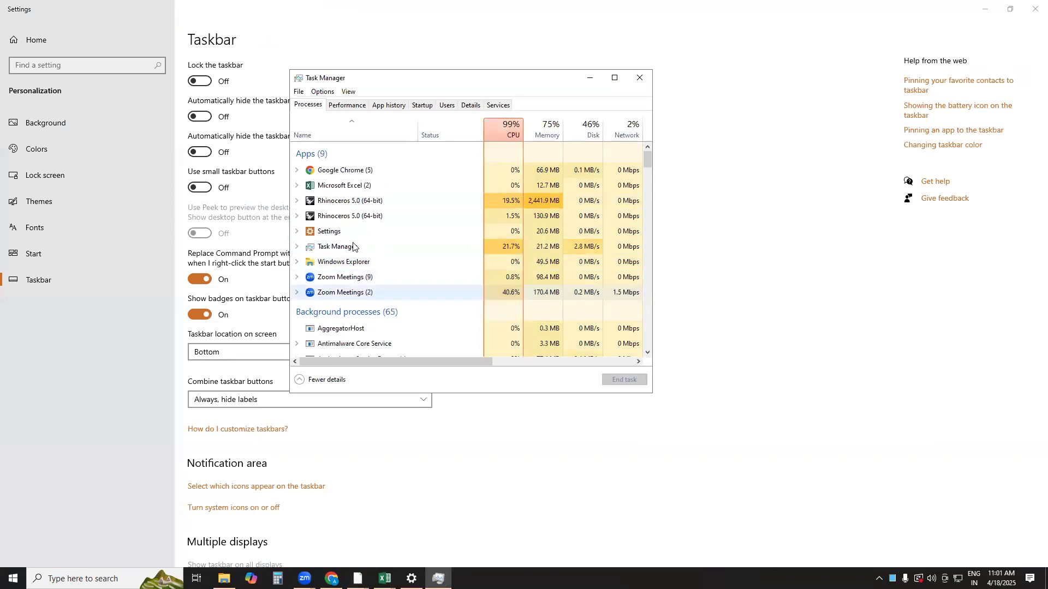
left_click(370, 207)
left_click(624, 380)
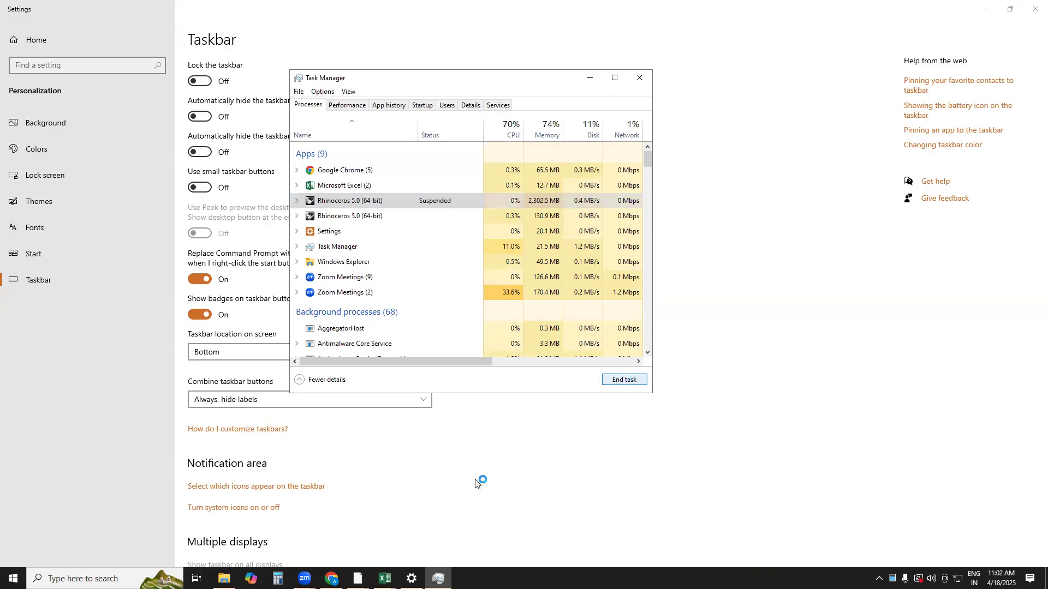
Return to the top view (3) drawing and offset the circle outward by 0.6 mm
left_click(365, 578)
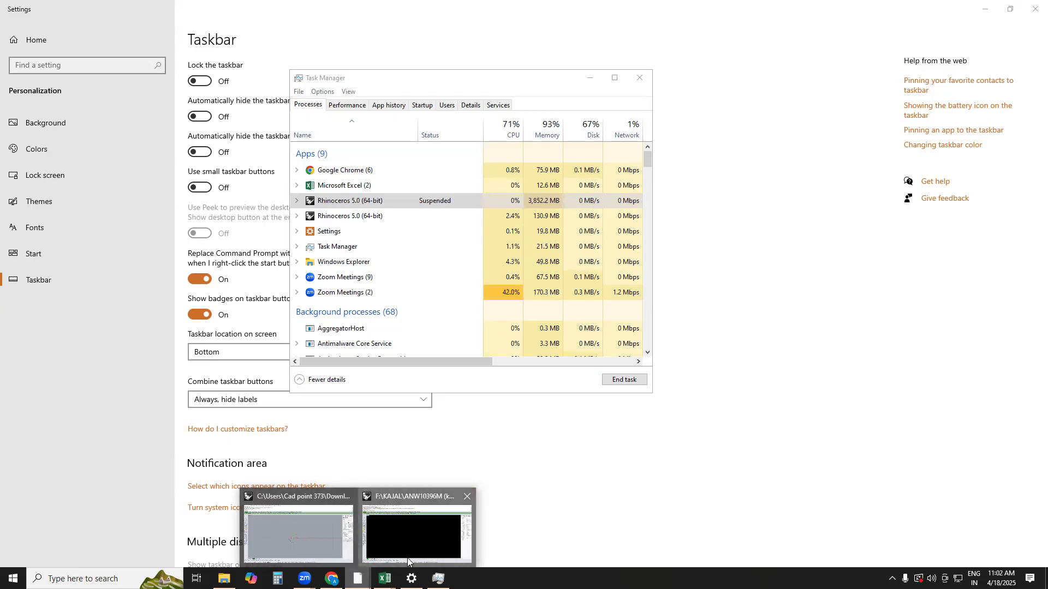
mouse_move(358, 578)
left_click(320, 524)
right_click_drag(474, 391, 461, 316)
scroll(470, 305, "up", 12)
right_click_drag(491, 247, 510, 286)
left_click(511, 286)
left_click_drag(493, 252, 444, 295)
right_click_drag(507, 314, 503, 380)
type("POffset")
key("Return")
type(".6")
key("Return")
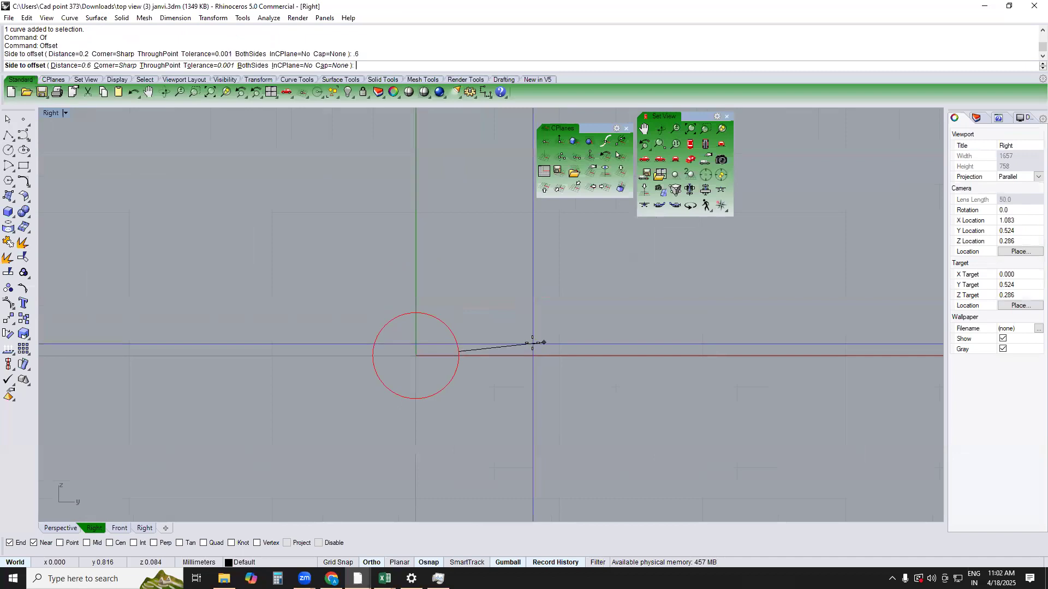
left_click(543, 341)
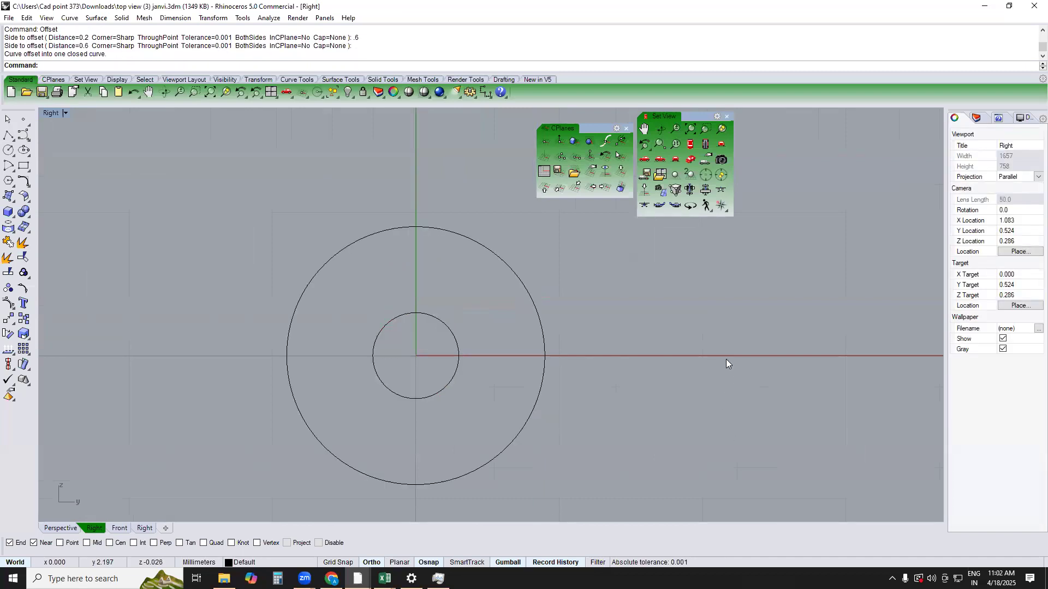
Extrude both circles together as a solid by 0.3 mm to both sides, working in the Top view
left_click_drag(726, 359, 405, 373)
type("TOP")
key("Return")
type("E")
key("Return")
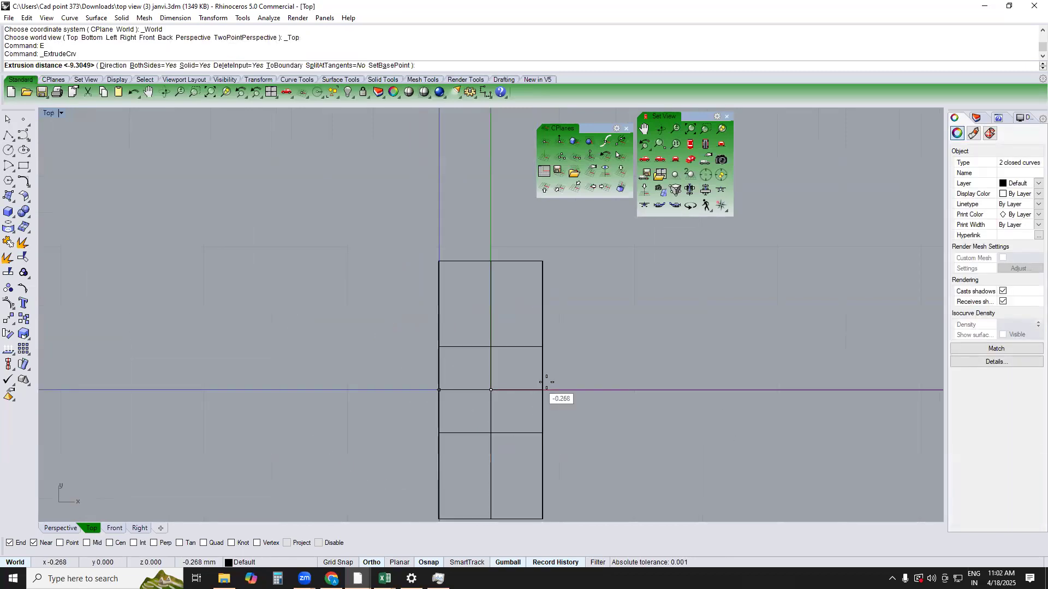
type("3")
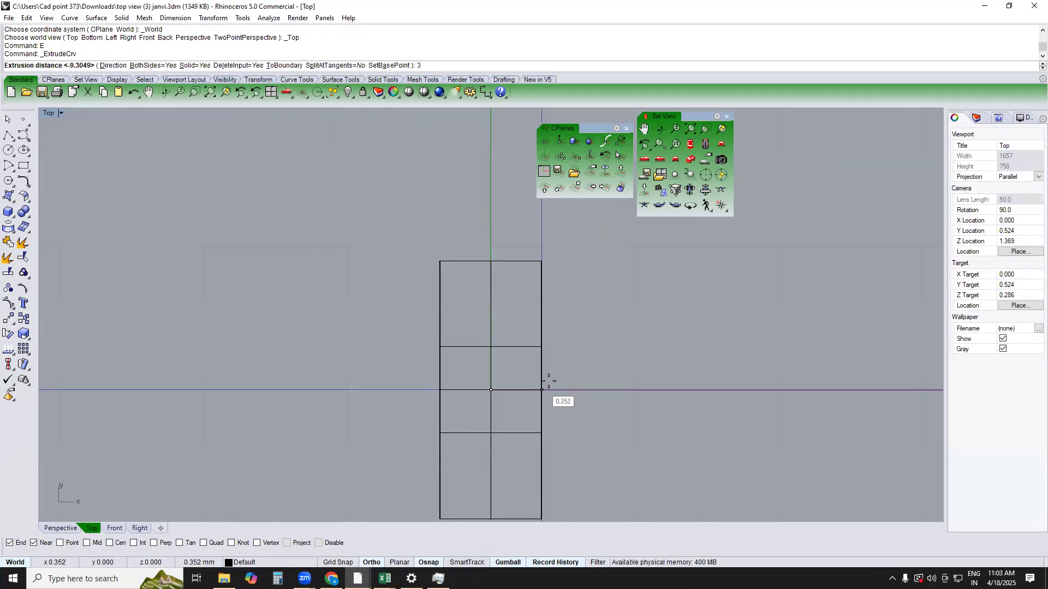
key("BackSpace")
type(".3")
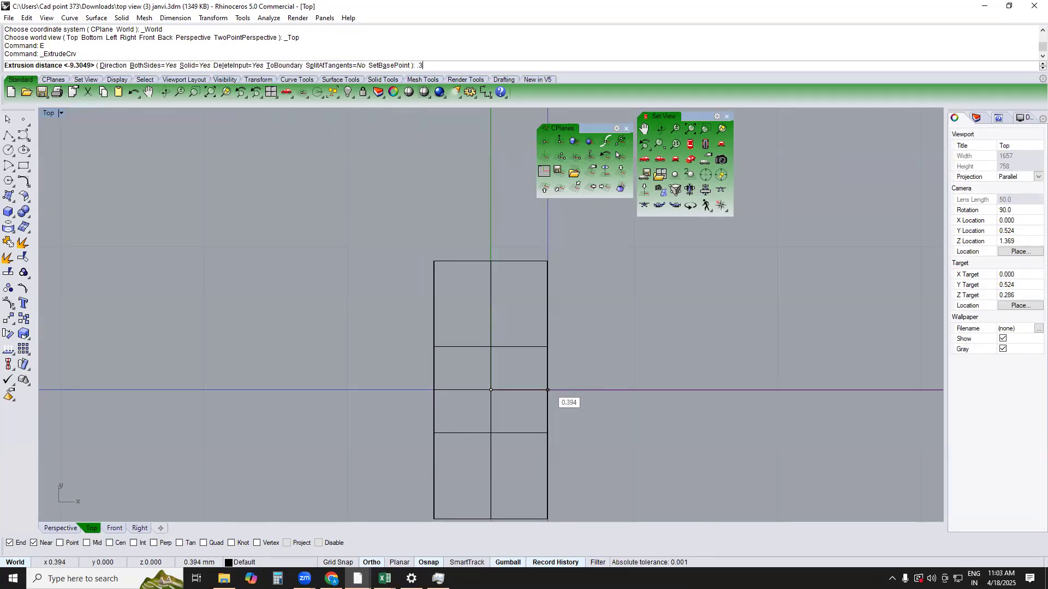
key("Return")
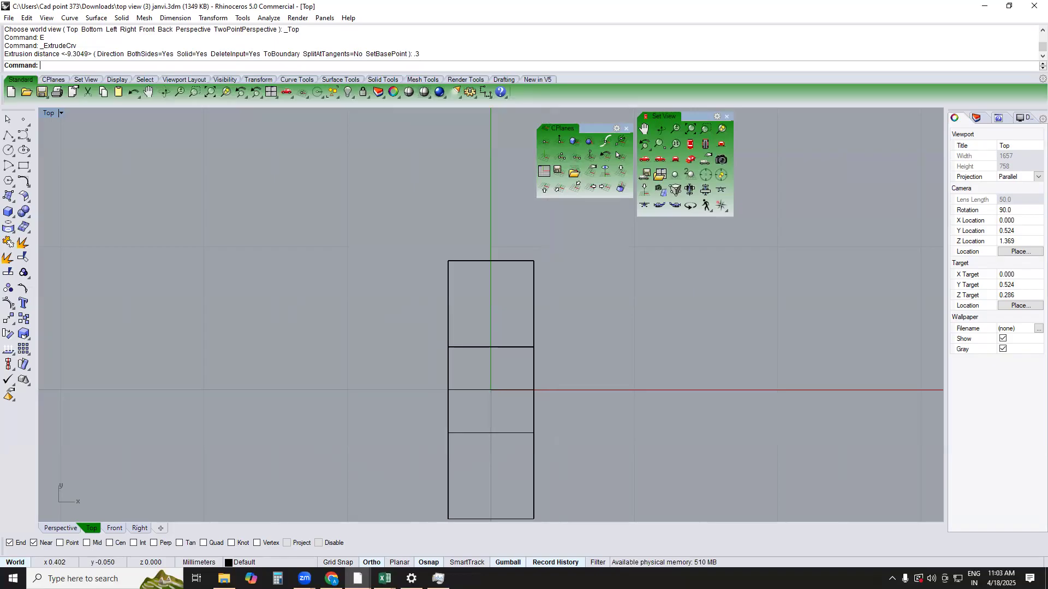
Show the extruded ring in shaded display in the Top view
type("SV")
key("Return")
type("SV")
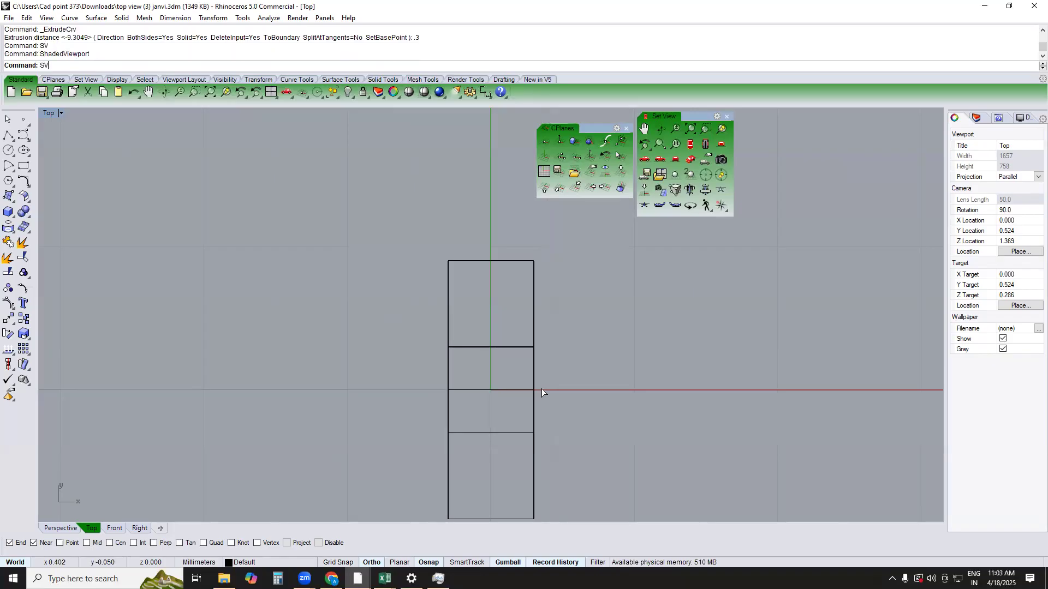
key("Return")
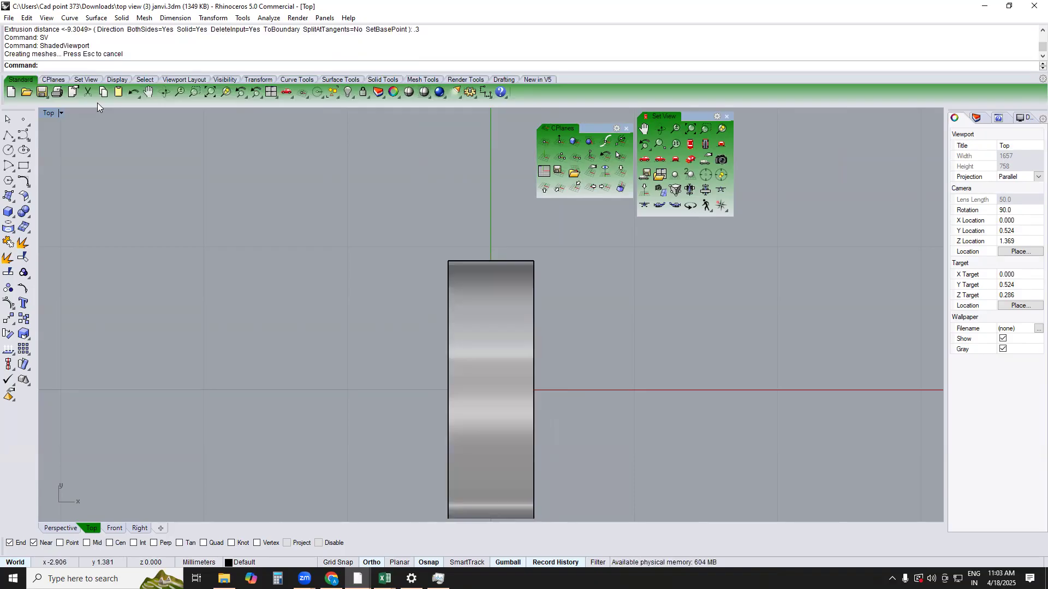
Copy the ring 0.6 mm along the X axis so the copy sits directly beside the original
right_click_drag(451, 257, 406, 196)
left_click(480, 273)
scroll(485, 278, "down", 6)
right_click_drag(512, 305, 466, 312)
type("C")
key("Return")
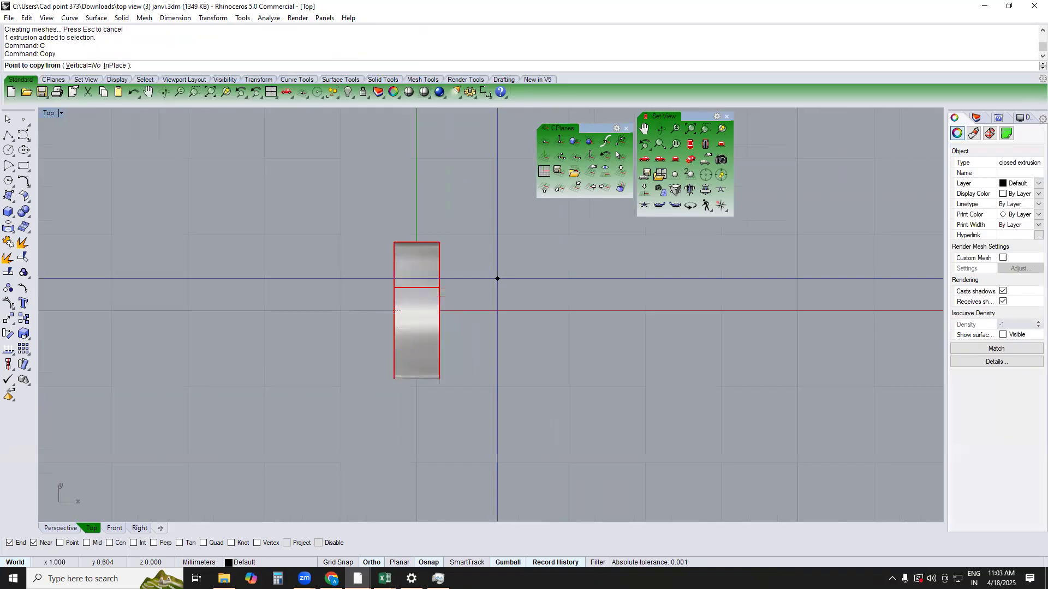
left_click(490, 262)
type(".6")
key("Return")
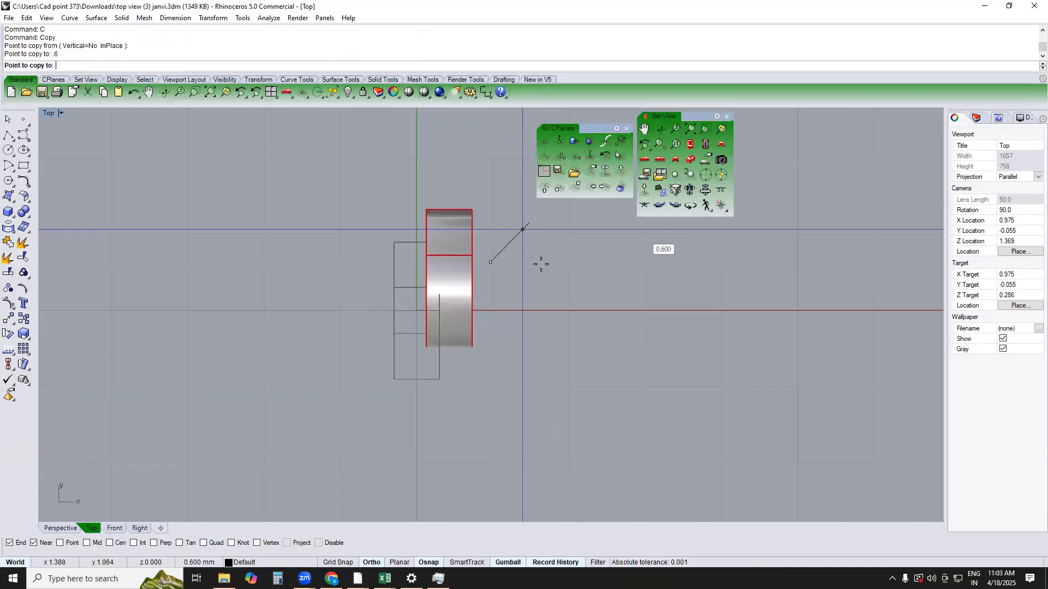
left_click(535, 262)
key("Return")
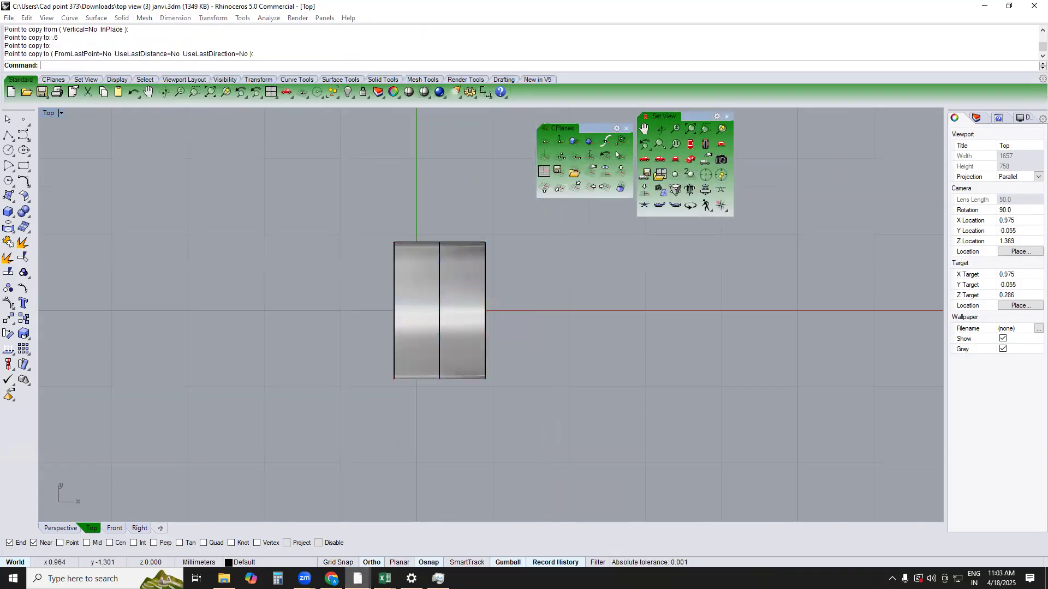
Switch to Task Manager, end the suspended Rhinoceros 5.0 process, and return to the top view (3) drawing
mouse_move(357, 578)
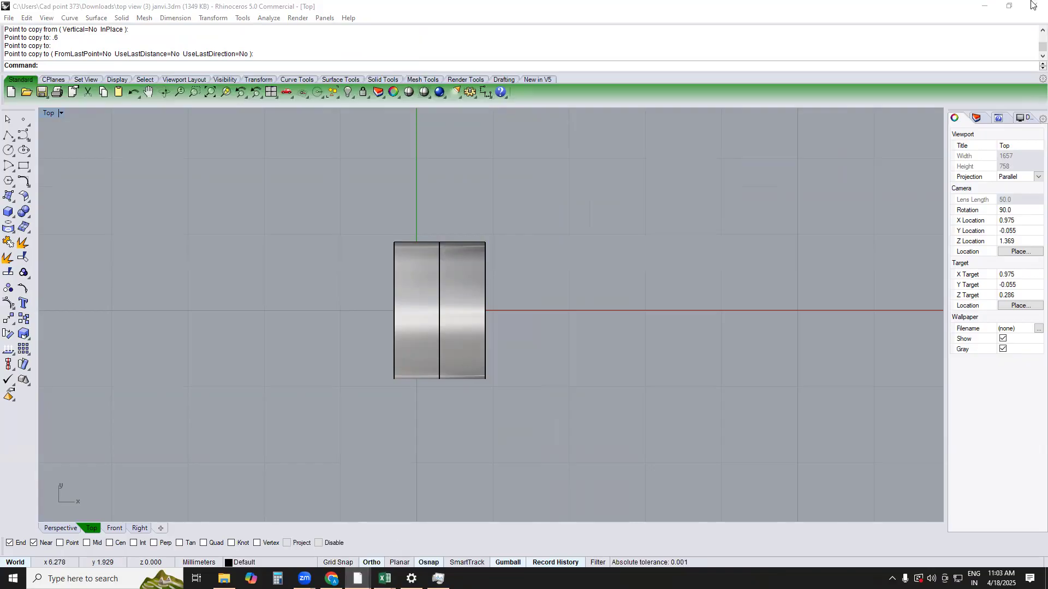
left_click(981, 11)
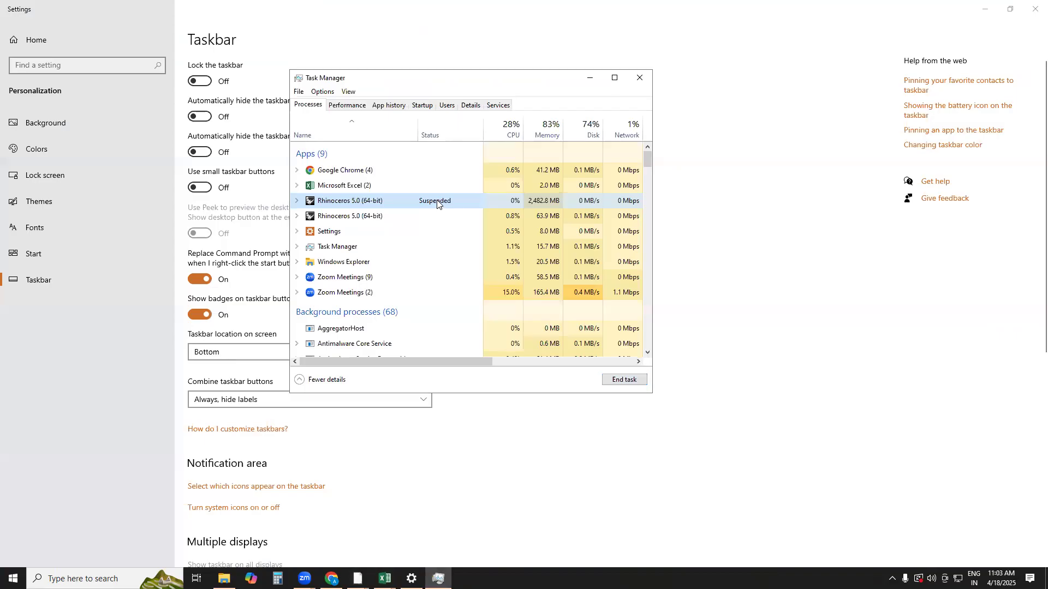
double_click(440, 205)
left_click(615, 379)
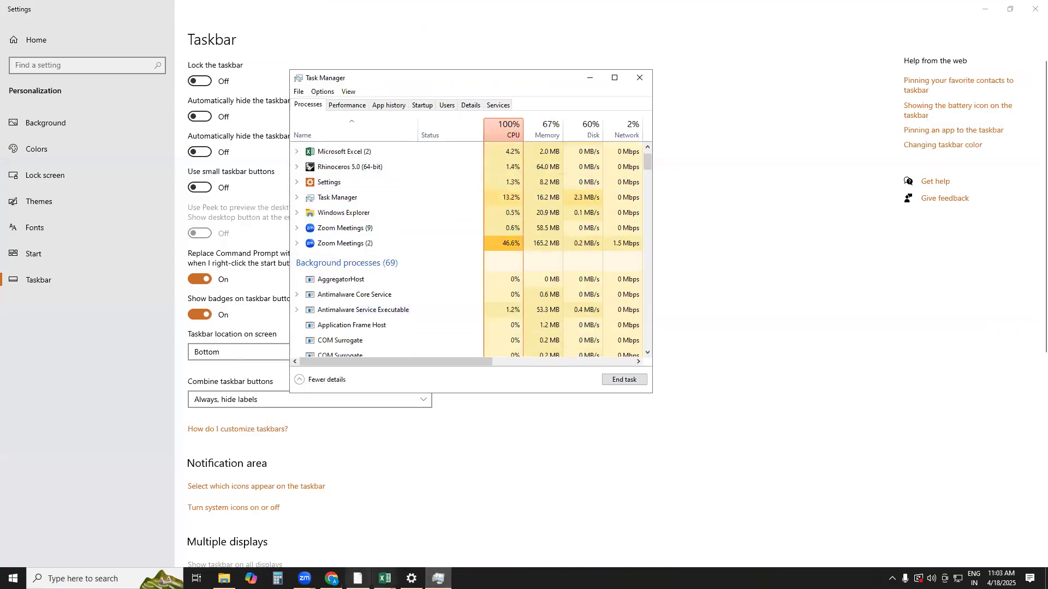
left_click(358, 579)
Mirror the copied ring about the Y axis through the origin 0, keeping the original
scroll(578, 304, "up", 3)
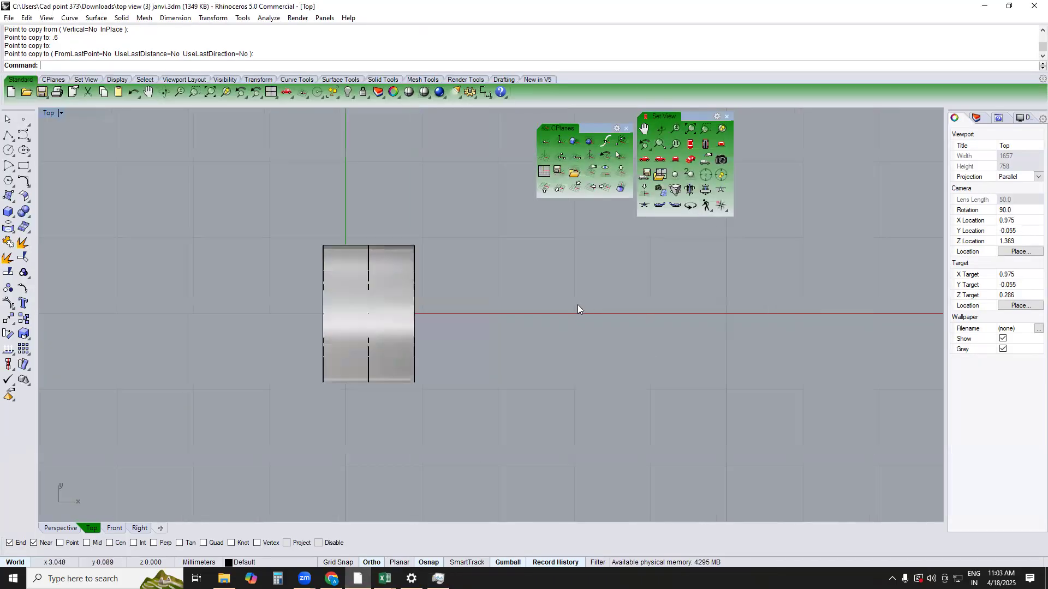
scroll(508, 250, "down", 5)
scroll(574, 262, "up", 5)
left_click(575, 262)
scroll(486, 280, "down", 2)
scroll(435, 289, "up", 3)
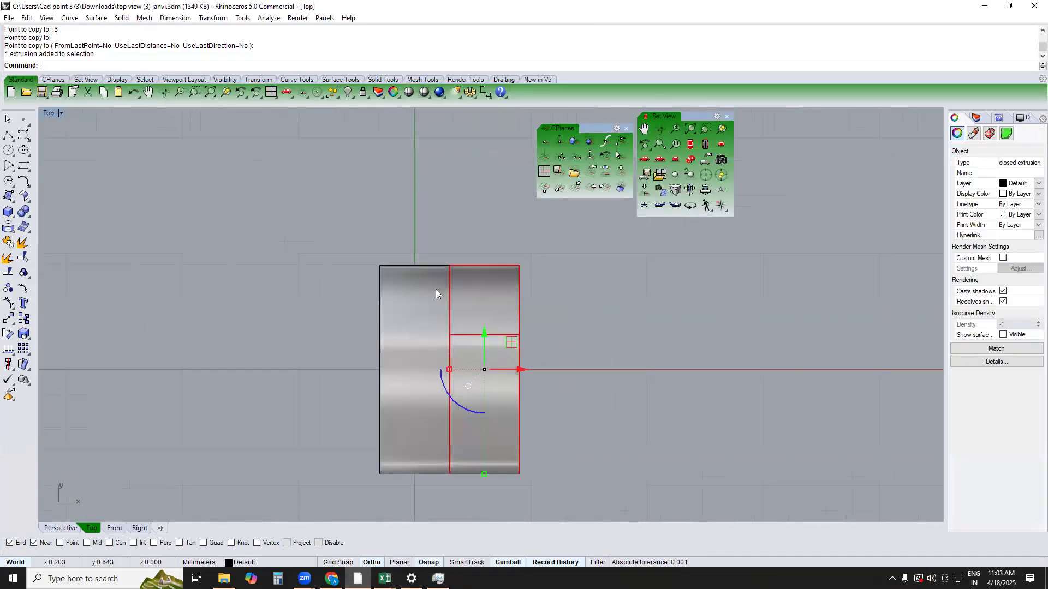
scroll(491, 274, "down", 3)
type("mm")
key("Return")
type("0")
key("Return")
left_click(474, 235)
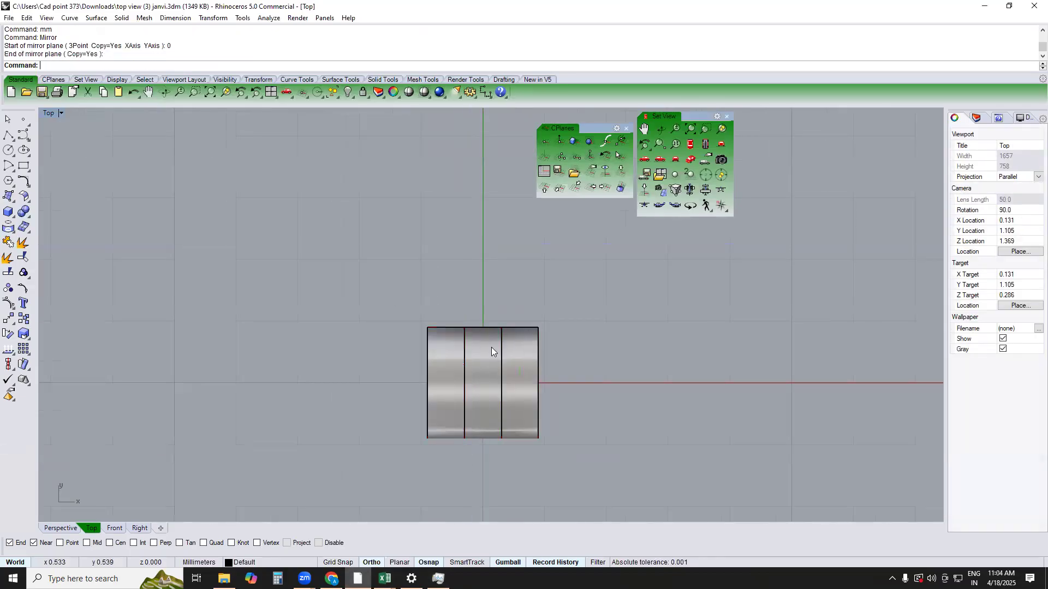
Create a solid bounding box around the middle ring, aligned to the construction plane
key("F4")
right_click_drag(487, 344, 588, 324)
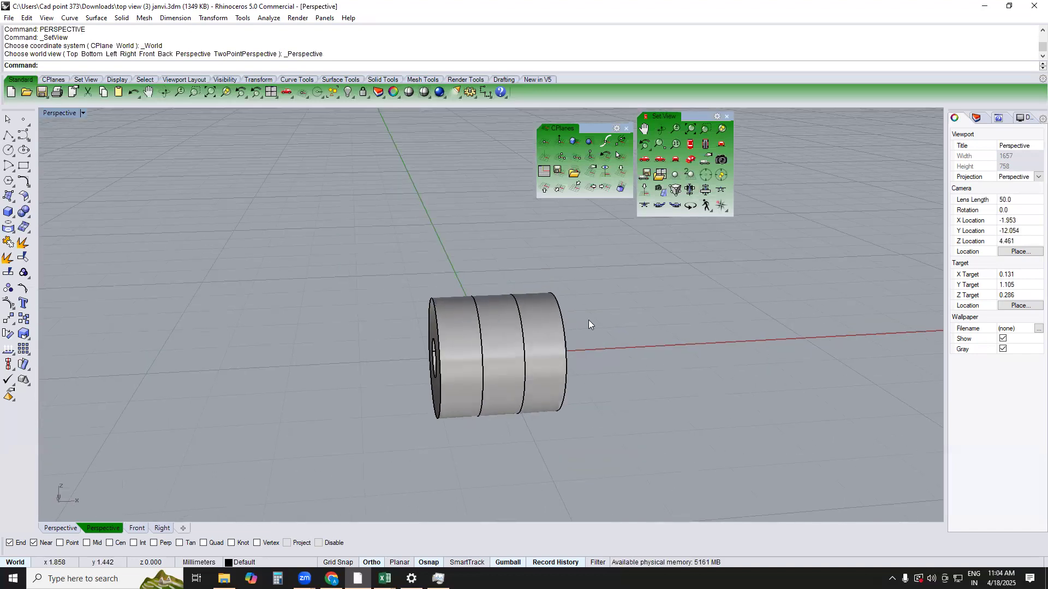
key("F1")
scroll(480, 350, "up", 2)
left_click(482, 352)
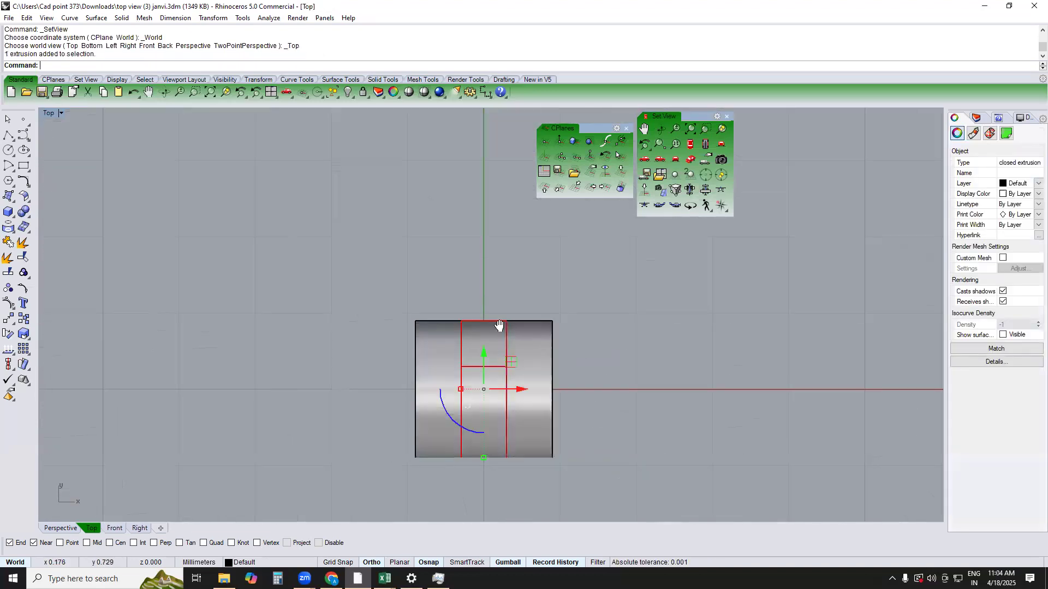
right_click_drag(498, 326, 495, 339)
type("Bo")
key("Return")
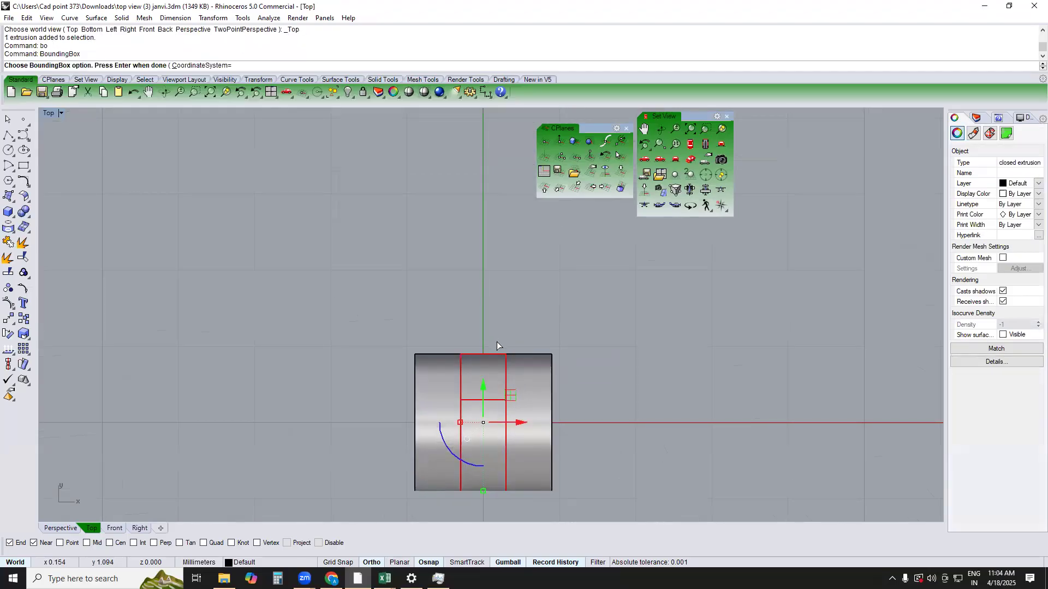
key("Return")
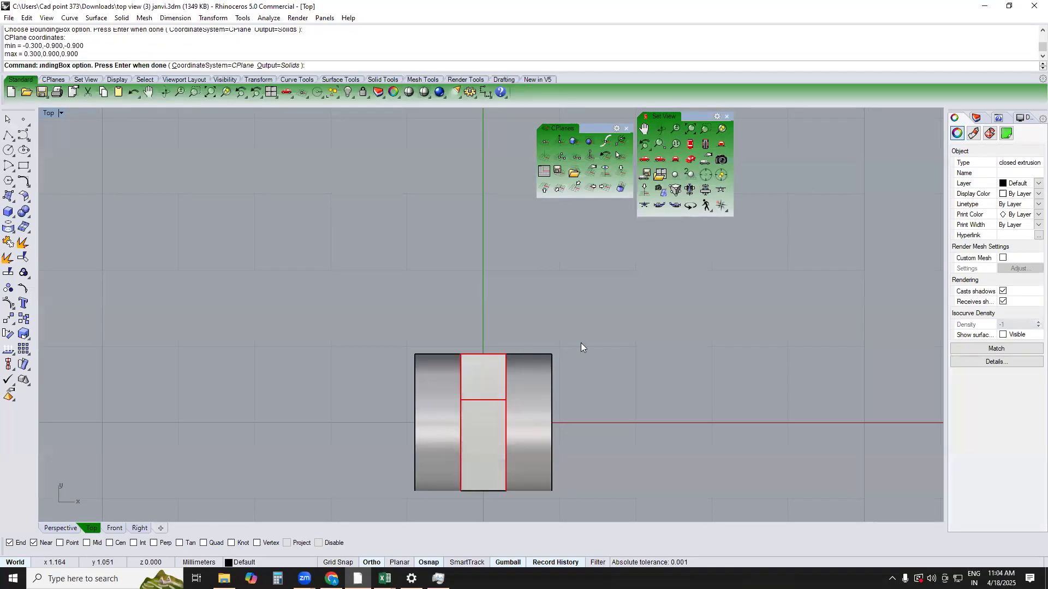
key("Escape")
Move the bounding box solid about 1 mm in the negative Y direction, out from the middle ring
type("p")
key("Return")
left_click(470, 307)
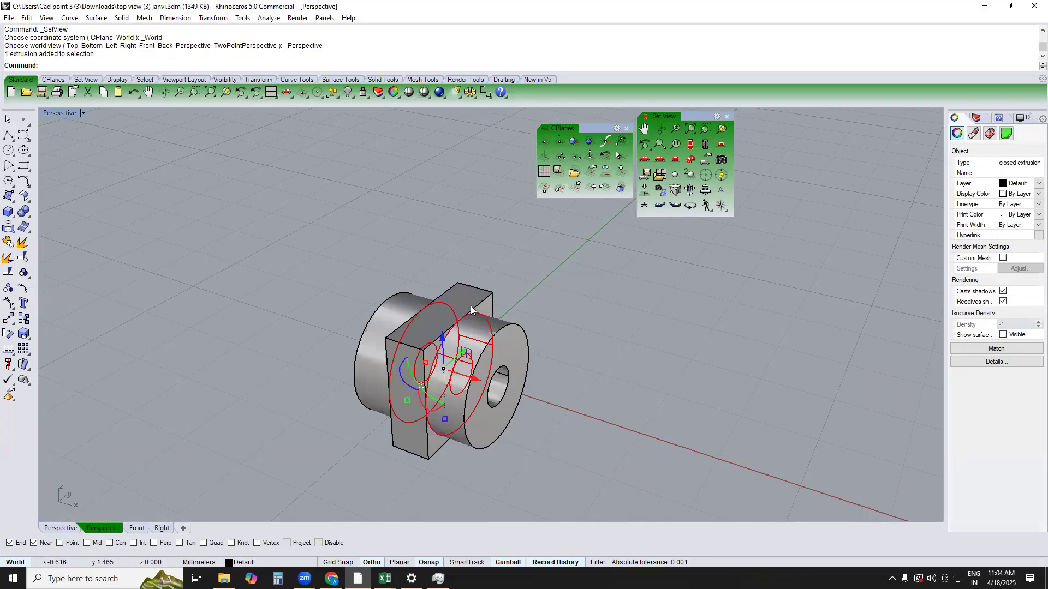
type("top")
key("Return")
left_click(505, 277)
left_click_drag(503, 292, 572, 334)
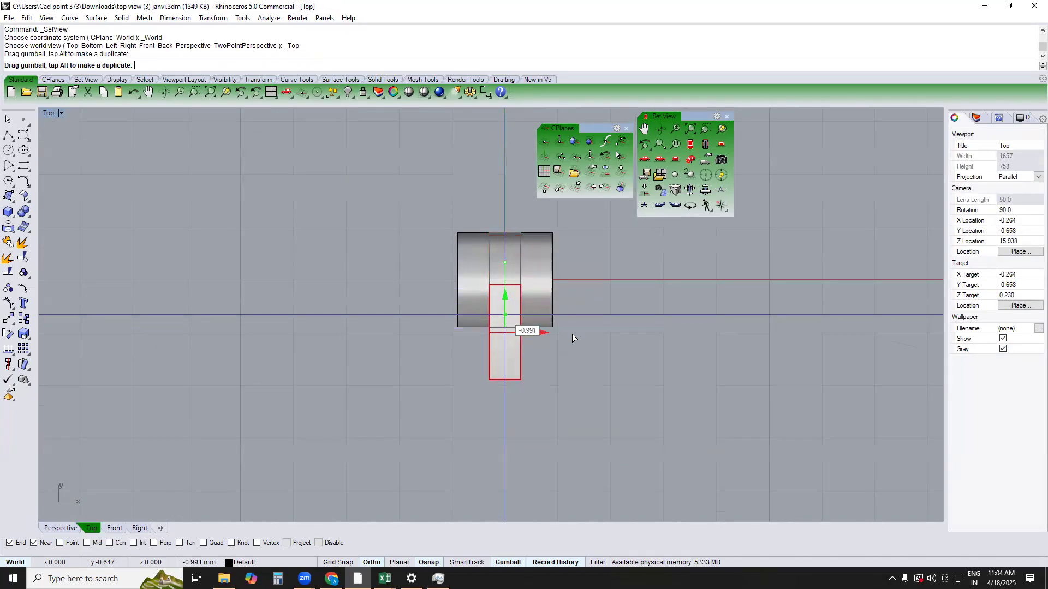
key("Escape")
Scale the block's height in one direction to 1.4 mm, keeping its bottom corner as the origin
type("p")
key("Return")
right_click_drag(543, 346, 469, 324)
left_click(469, 326)
type("1d")
key("Return")
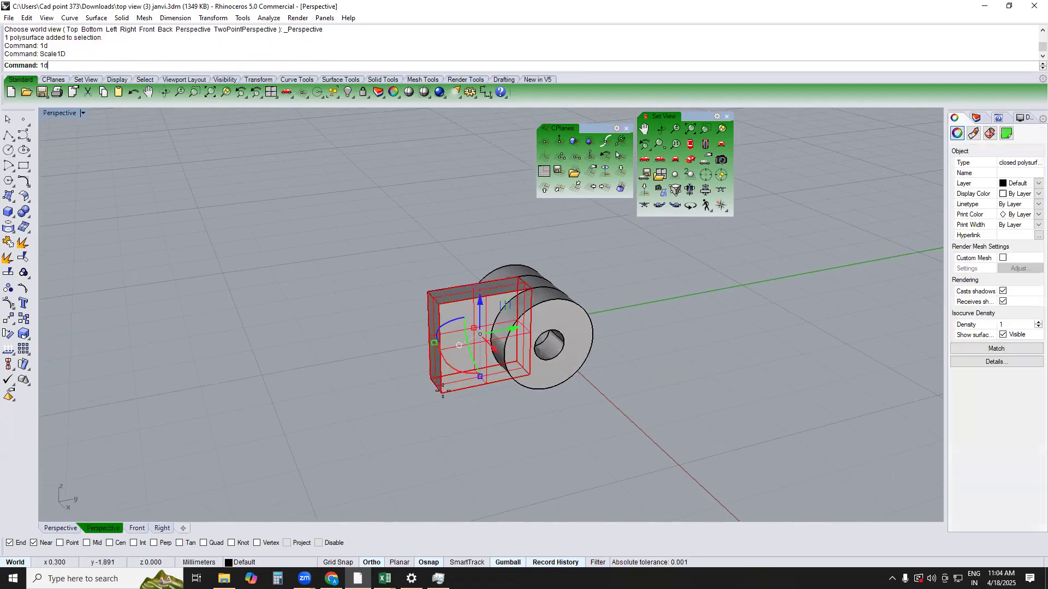
left_click(443, 391)
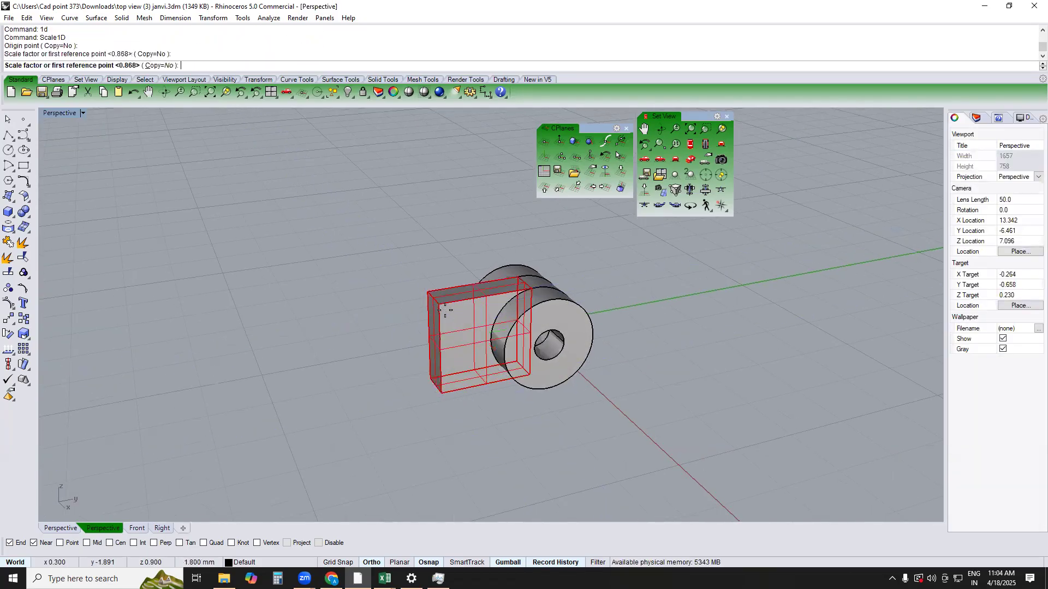
left_click(440, 305)
type("1.4")
key("Return")
key("Escape")
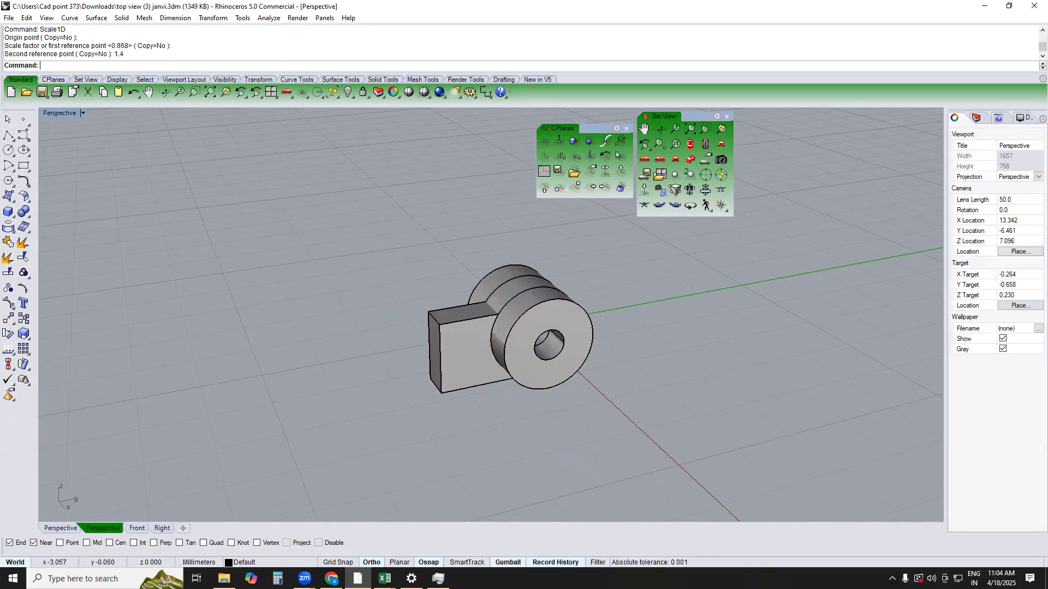
Try a 0.25 mm chamfer on the block's two long top edges and undo it
type("cha")
key("Return")
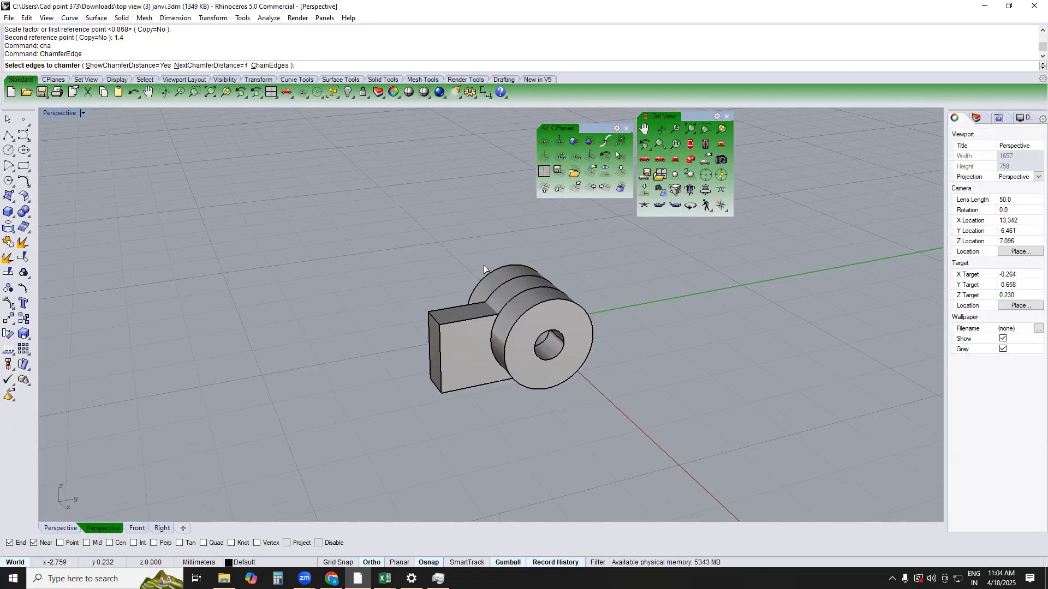
type(".25")
key("Return")
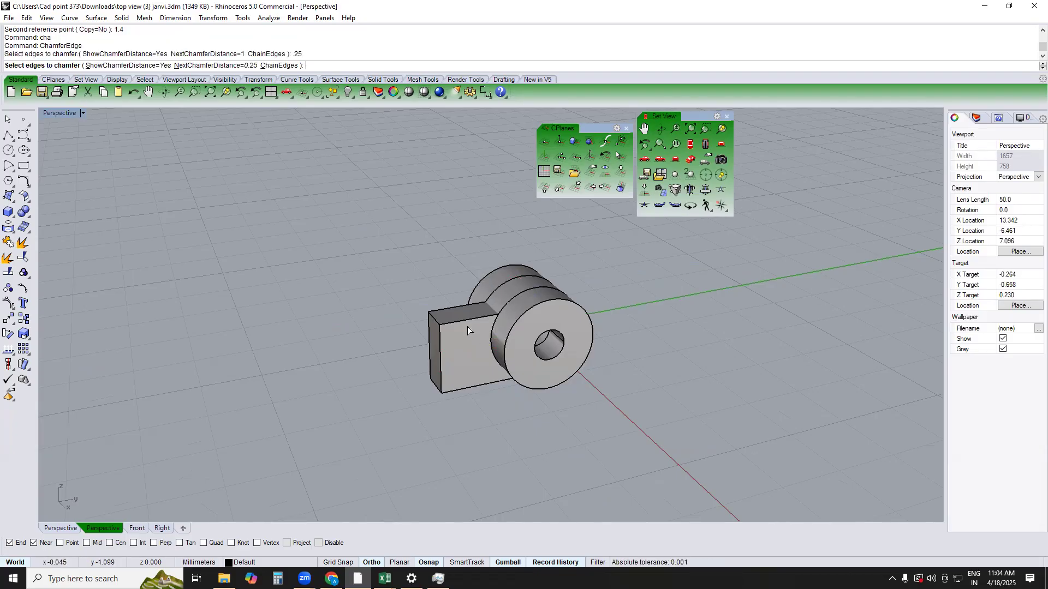
left_click(462, 316)
key("Return")
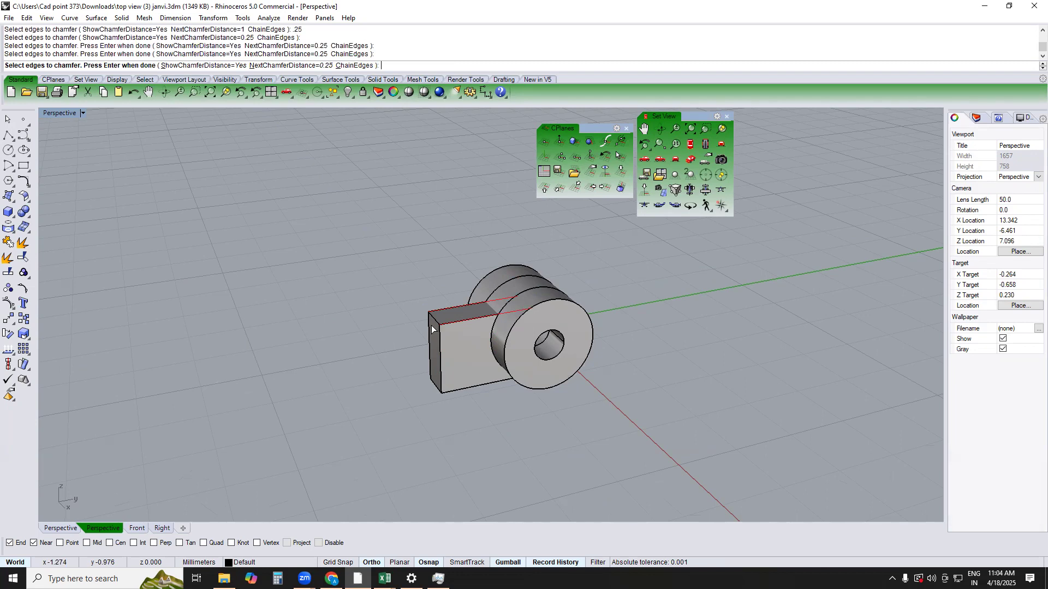
key("Return")
scroll(434, 327, "up", 2)
scroll(433, 326, "up", 5)
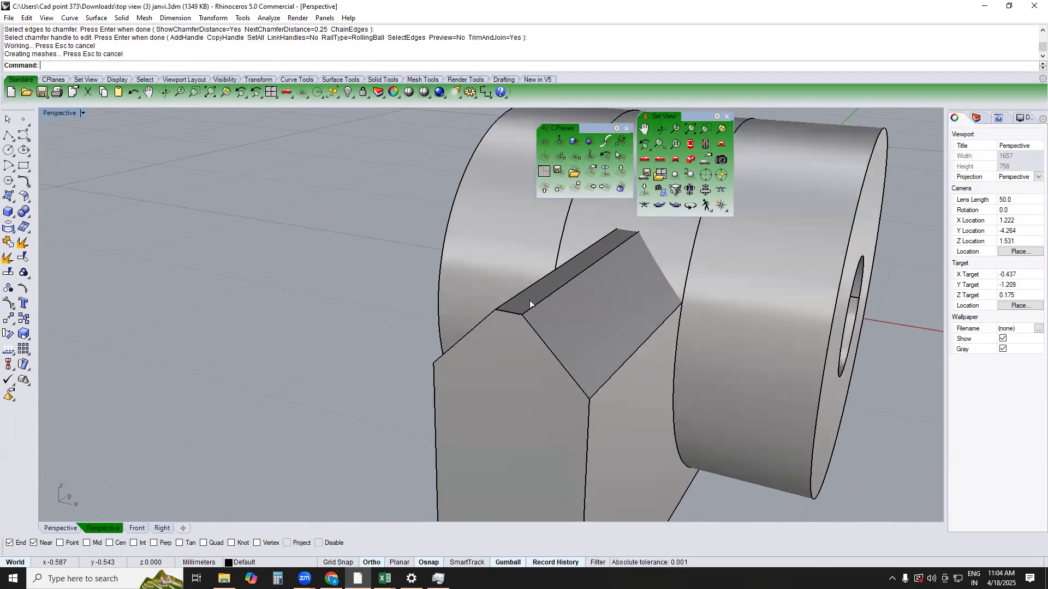
key("ctrl+z")
Try a 0.3 mm chamfer on the block's two long top edges and undo it
type("cha")
key("Return")
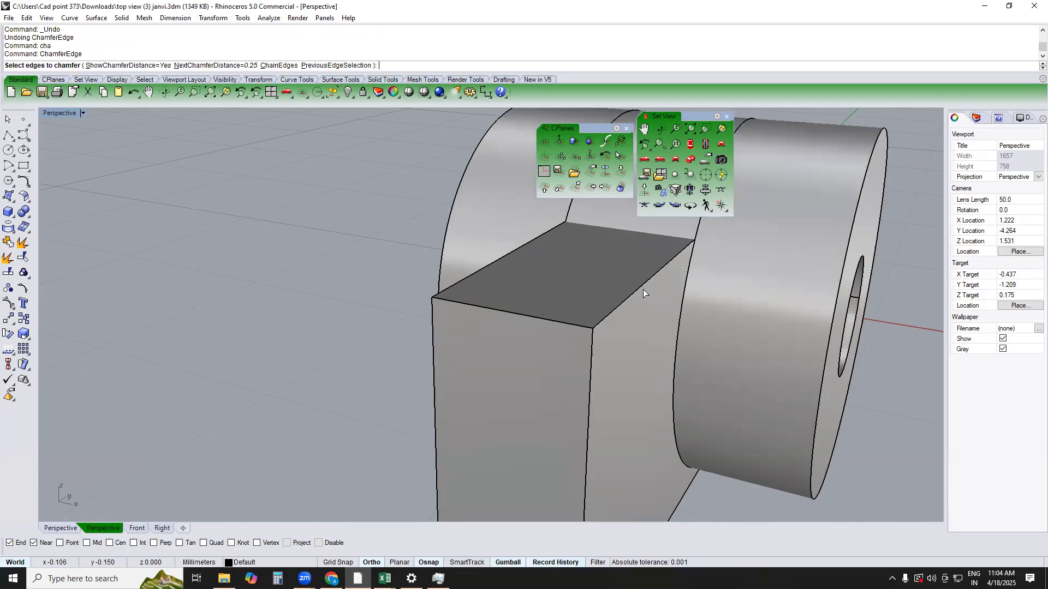
type(".3")
key("Return")
left_click(628, 296)
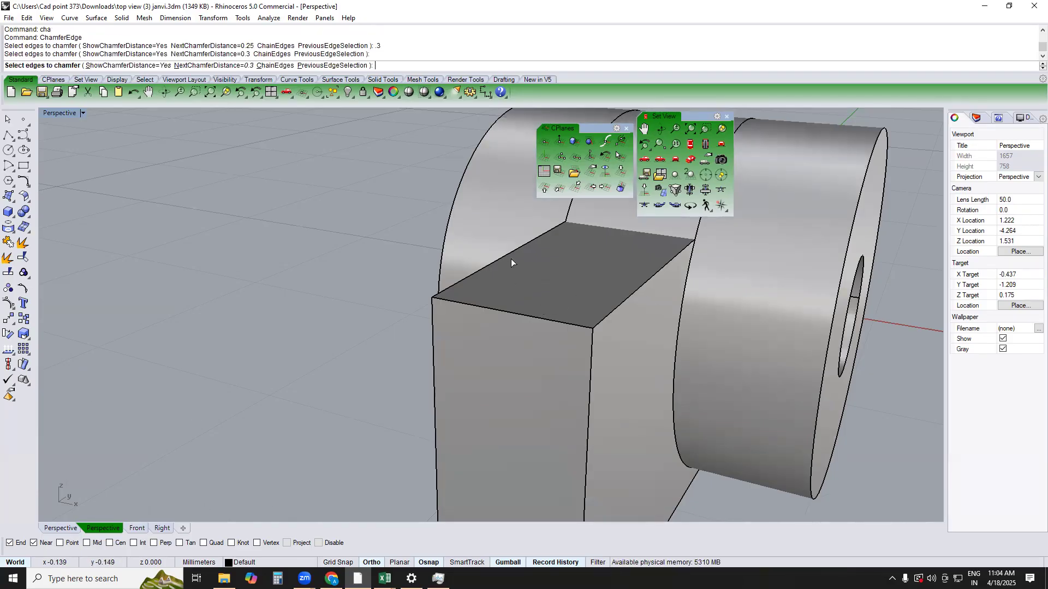
left_click(519, 247)
key("Return")
key("Return")
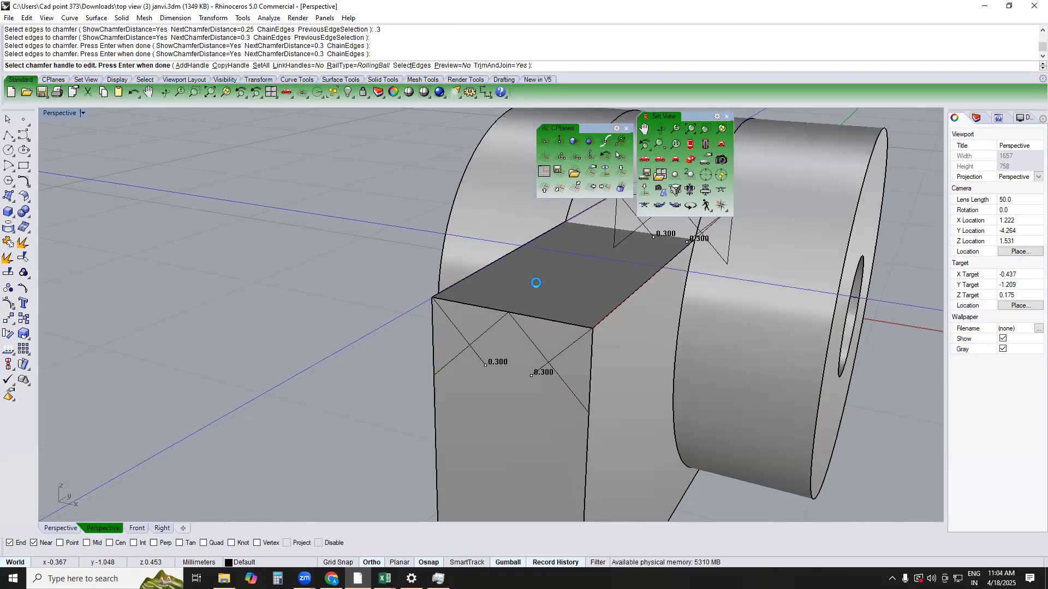
right_click_drag(523, 308, 555, 295)
key("ctrl+z")
Chamfer the block's two long top edges with a distance of 0.25 mm
type("cha")
key("Return")
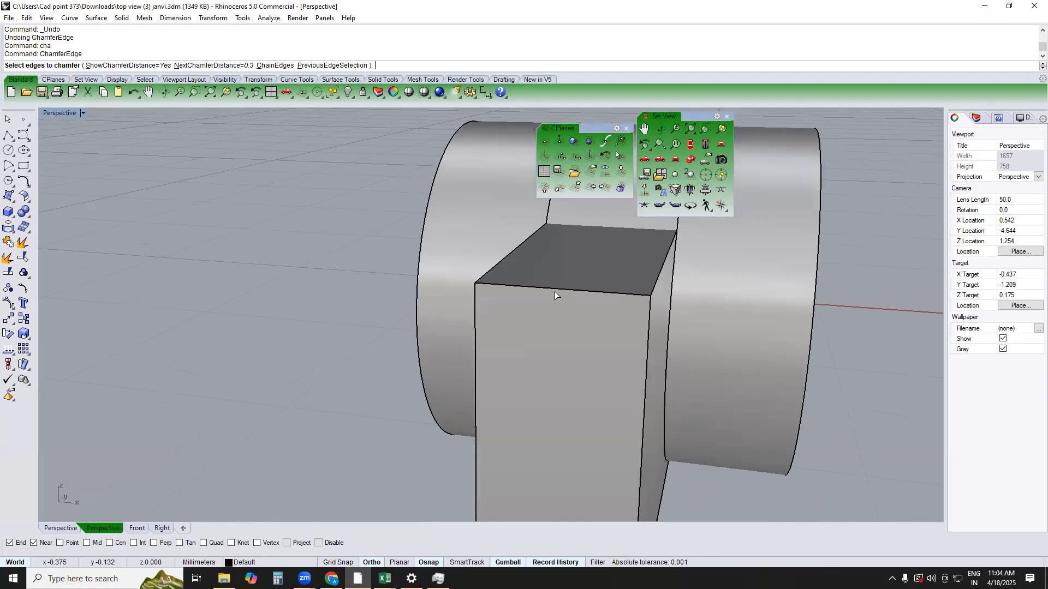
type(".25")
key("Return")
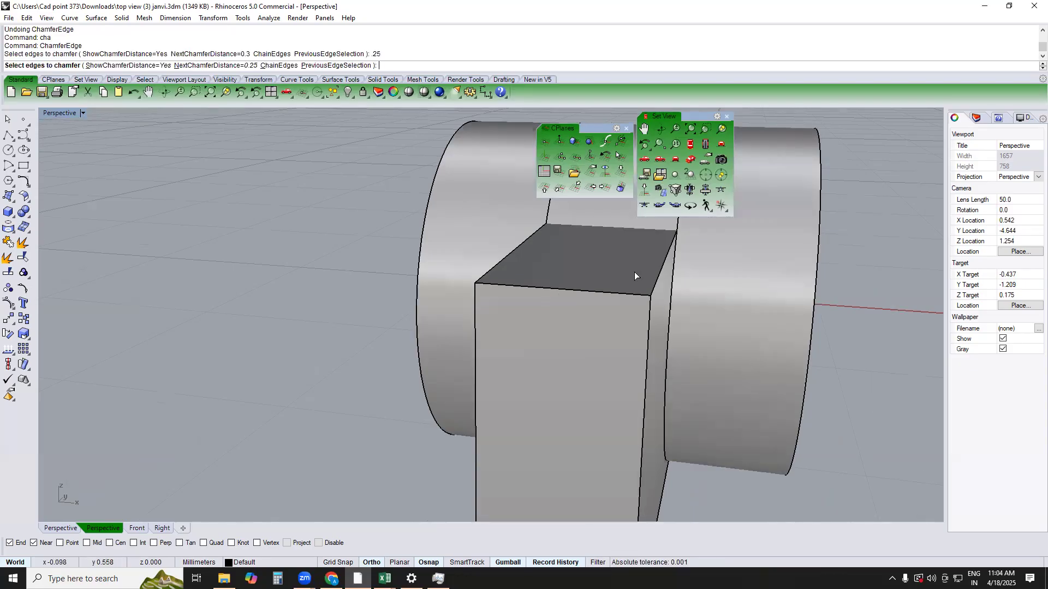
left_click(660, 265)
left_click(519, 250)
key("Return")
Check the chamfered block's position against the three rings in the Top view
key("Return")
scroll(518, 251, "down", 3)
left_click(540, 287)
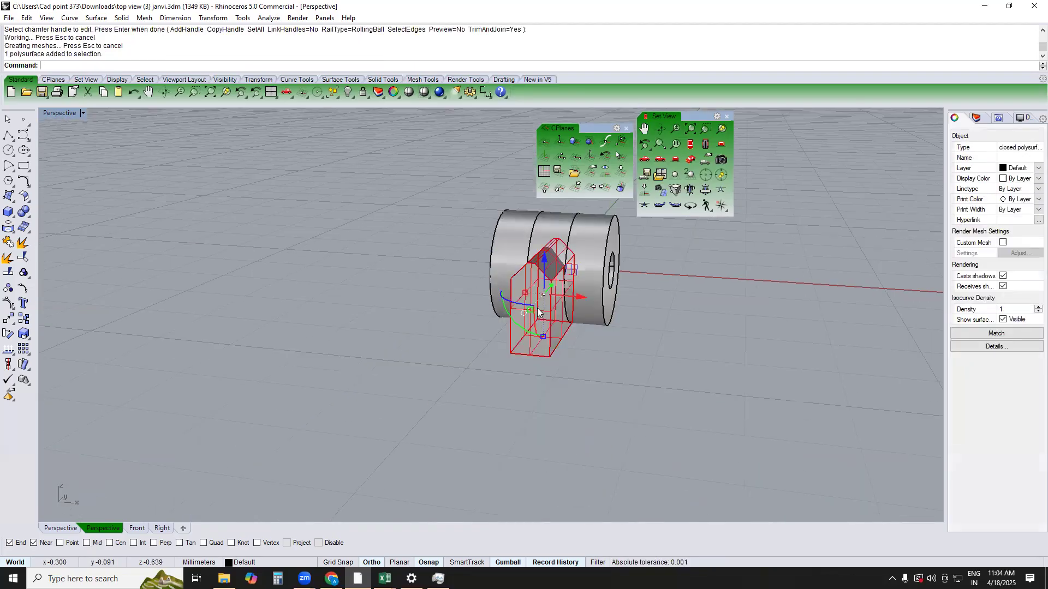
type("TOP")
key("Return")
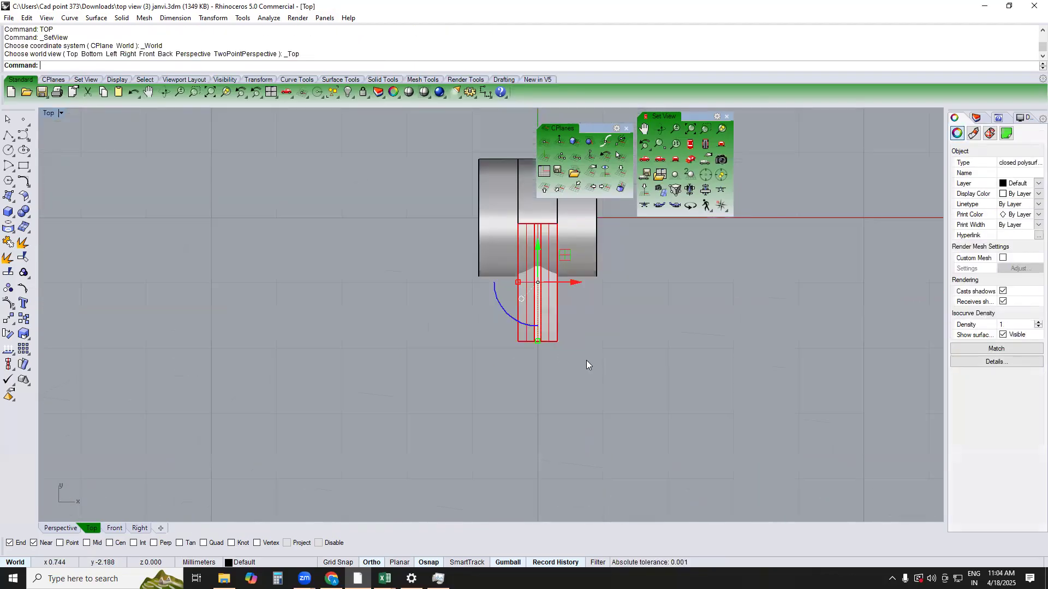
left_click(543, 316)
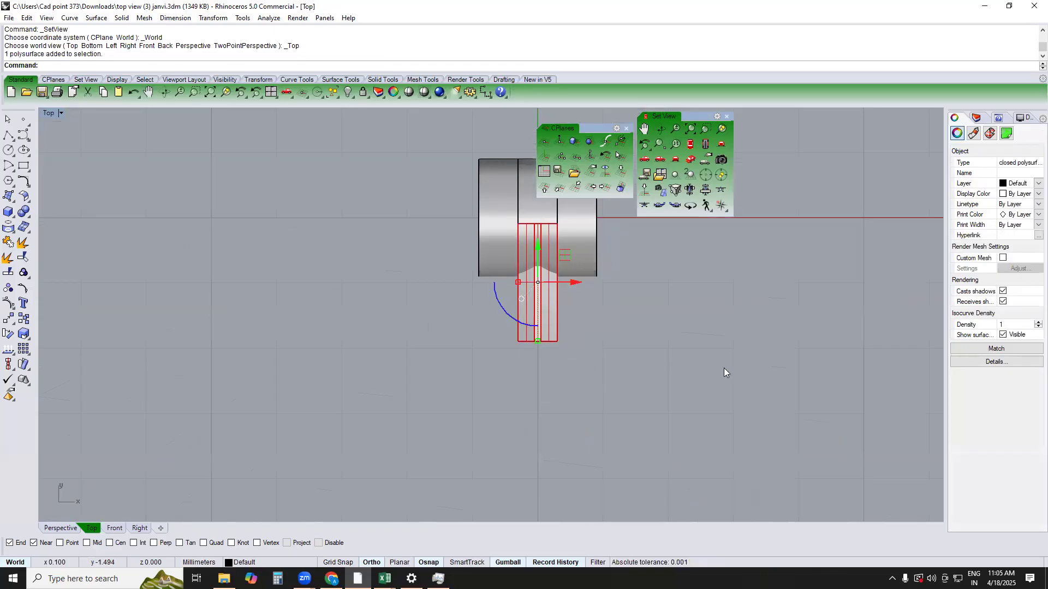
left_click(723, 368)
left_click(556, 316)
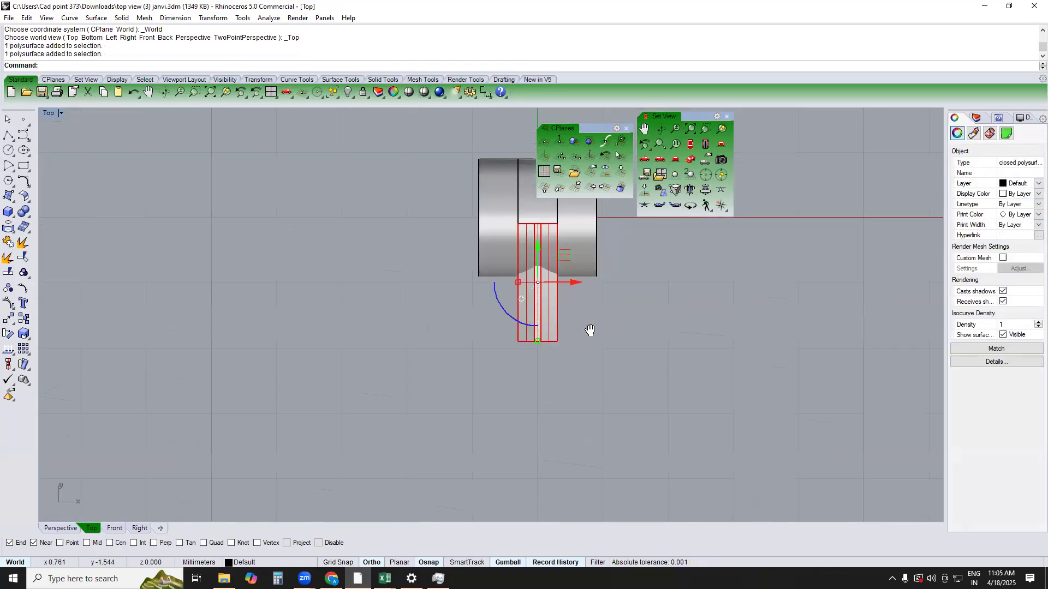
right_click_drag(590, 330, 592, 347)
left_click(585, 323)
Duplicate the end ring's hole edge and extrude it as a solid about 3.2 mm to both sides
type("PERSPECTIVE")
key("Return")
right_click_drag(501, 313, 623, 315)
type("DE")
key("Return")
left_click(619, 314)
key("Return")
type("E")
Subtract the long cylinder from the chamfered block with Boolean Difference and delete the cylinder
key("Return")
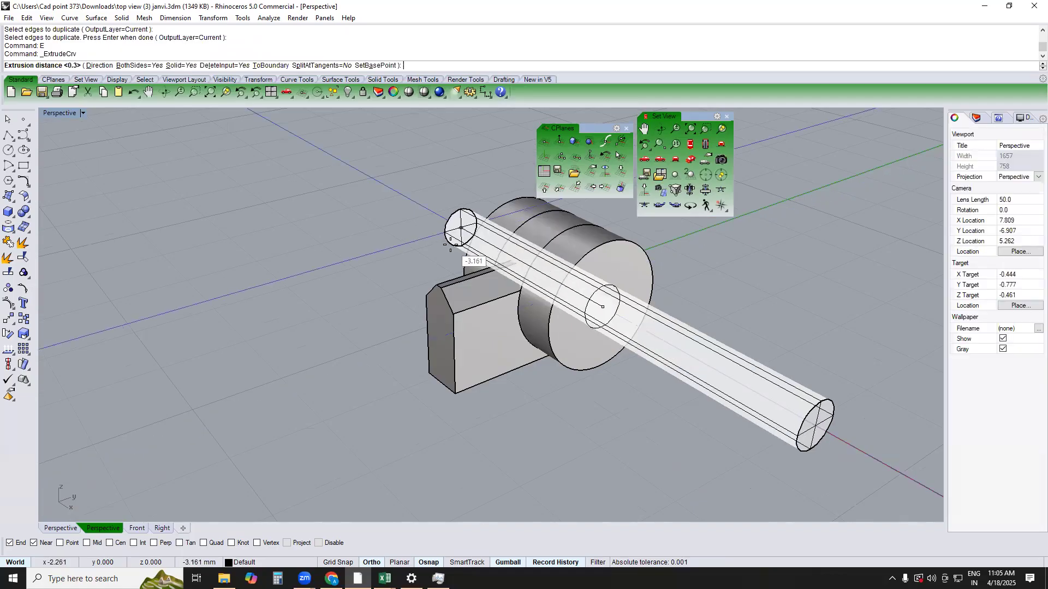
left_click(451, 245)
left_click(519, 286)
type("B")
key("Return")
left_click(792, 411)
key("Return")
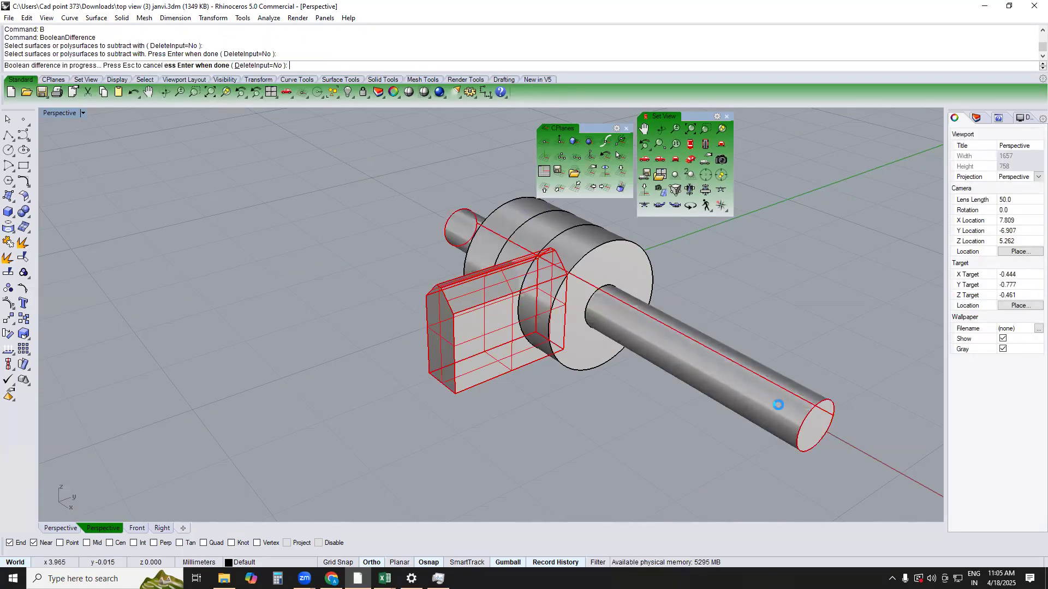
left_click(753, 387)
key("Delete")
right_click_drag(697, 336, 740, 402)
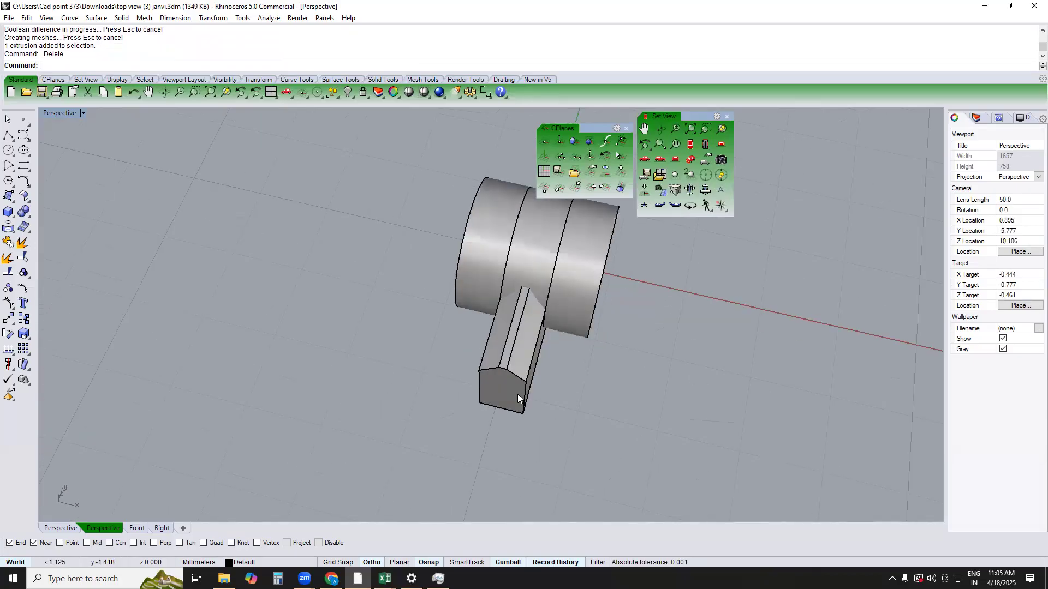
Chamfer the outer circular edges of the two end rings with a distance of 0.3 mm
scroll(620, 264, "up", 4)
right_click_drag(620, 264, 553, 263)
type("CHa")
key("Return")
type(".3")
key("Return")
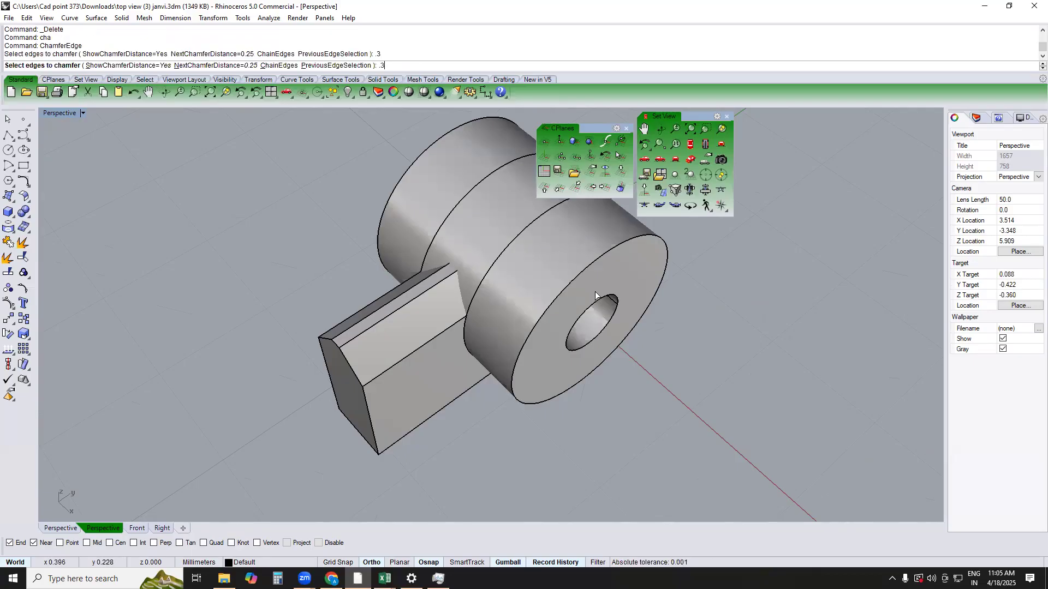
left_click(591, 269)
left_click(445, 136)
key("Return")
key("Return")
Review the link from the Top and Perspective views and delete its three rings and connecting block
type("TOP")
key("Return")
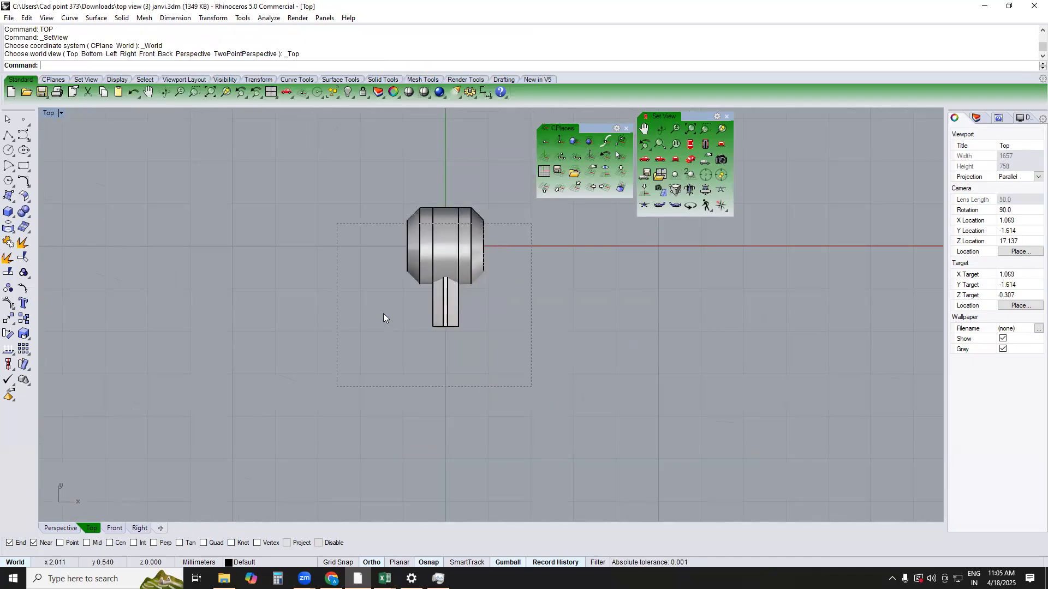
type("PERSPECTIVE")
key("Return")
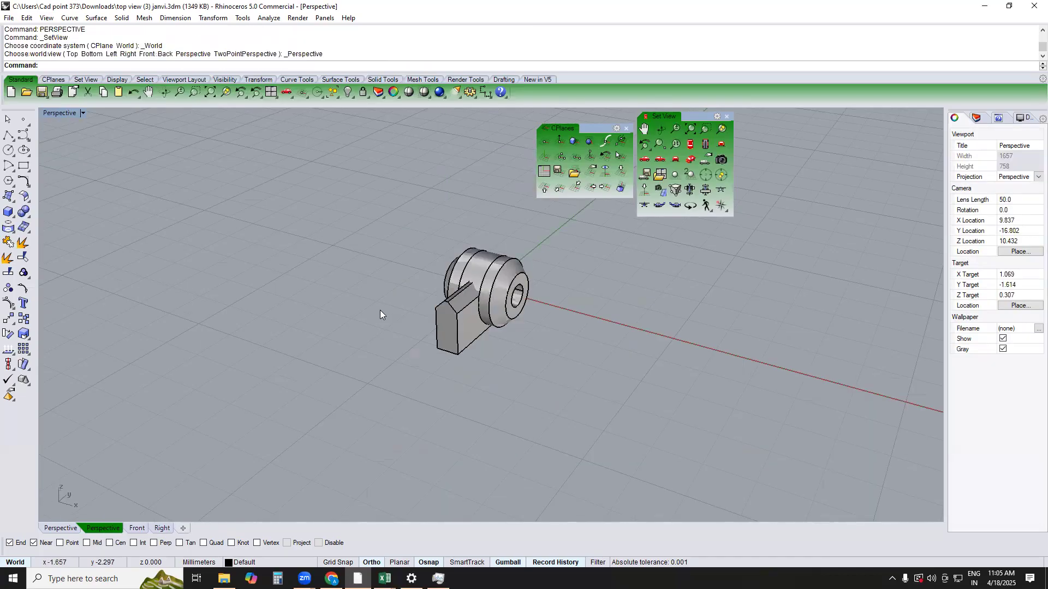
type("TOP")
key("Return")
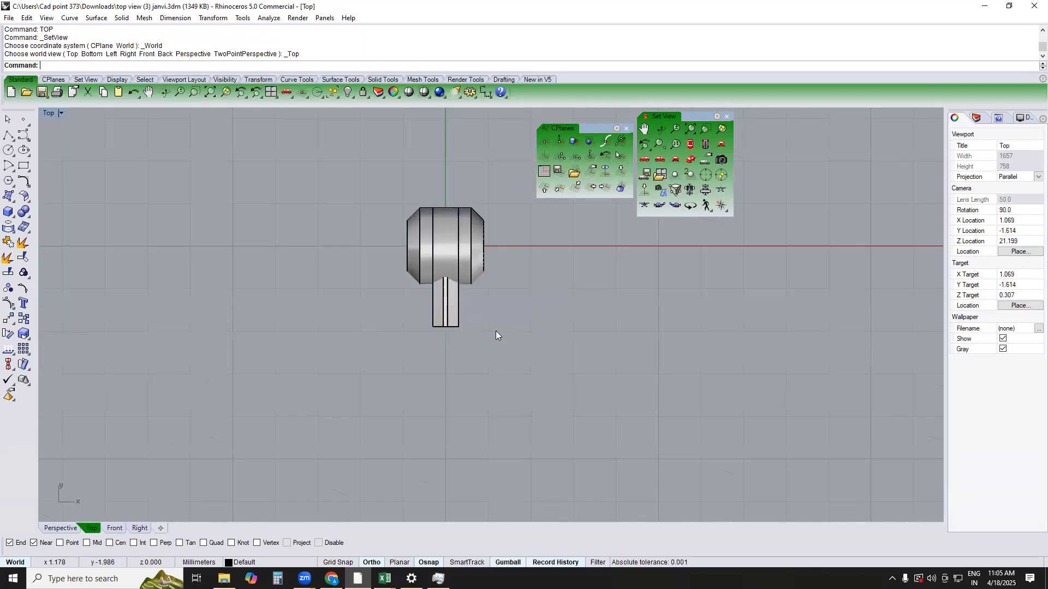
left_click_drag(494, 200, 329, 345)
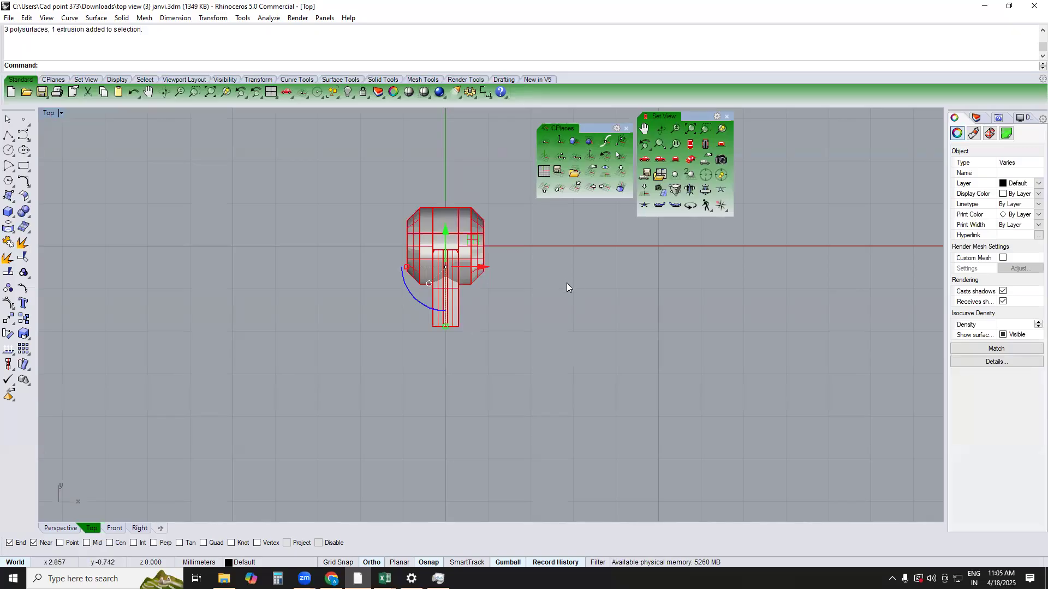
key("Delete")
Draw a circle of 0.6 mm diameter centred on the origin in the Right view
type("right")
key("Return")
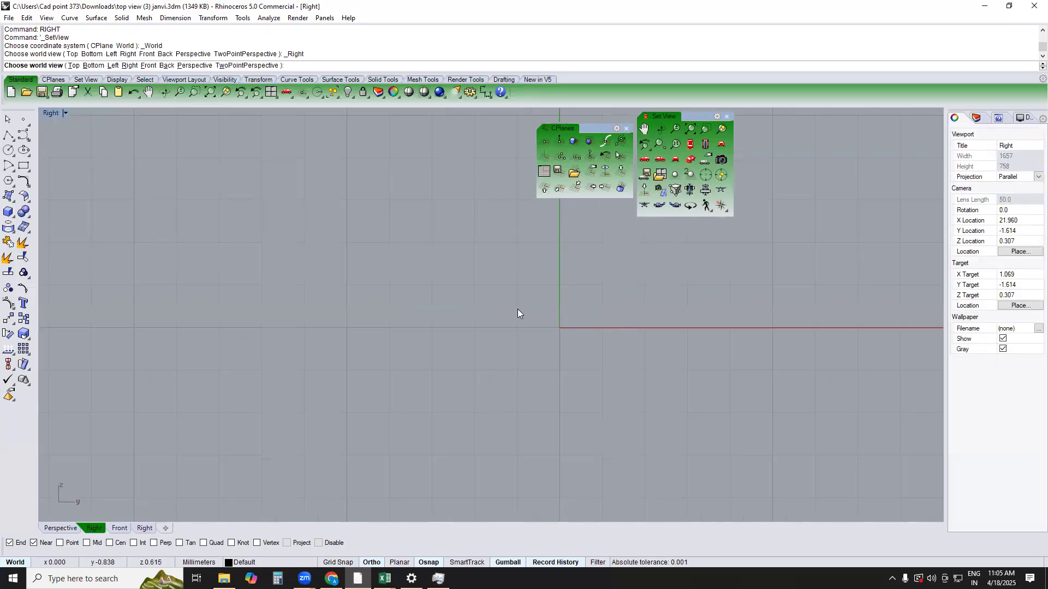
left_click(9, 150)
type("0")
key("Return")
type(".6")
key("Return")
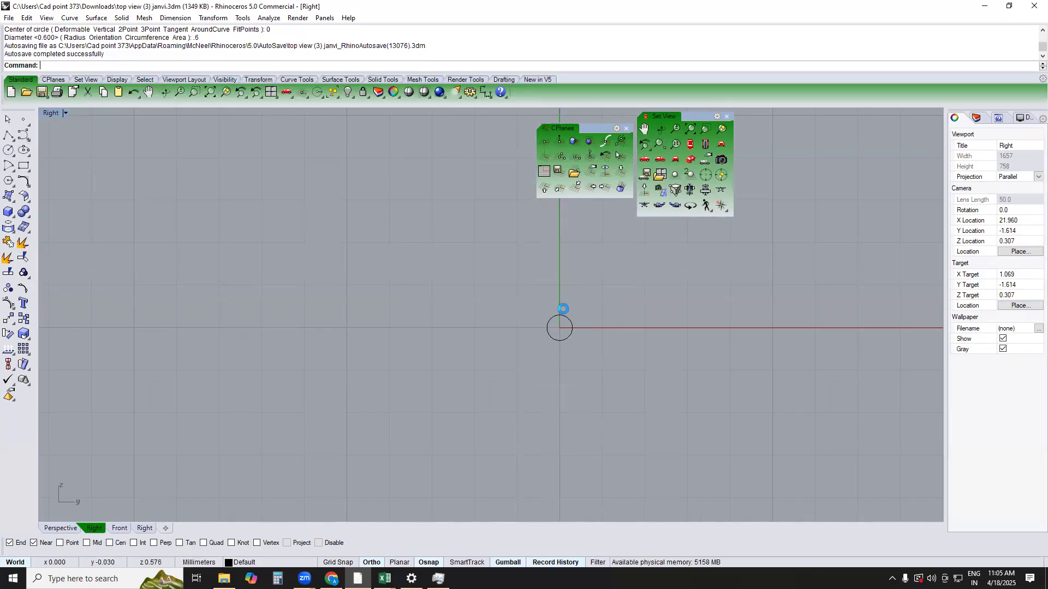
Offset the circle outwards by 0.6 mm
scroll(564, 309, "up", 5)
left_click(537, 358)
type("of")
key("Return")
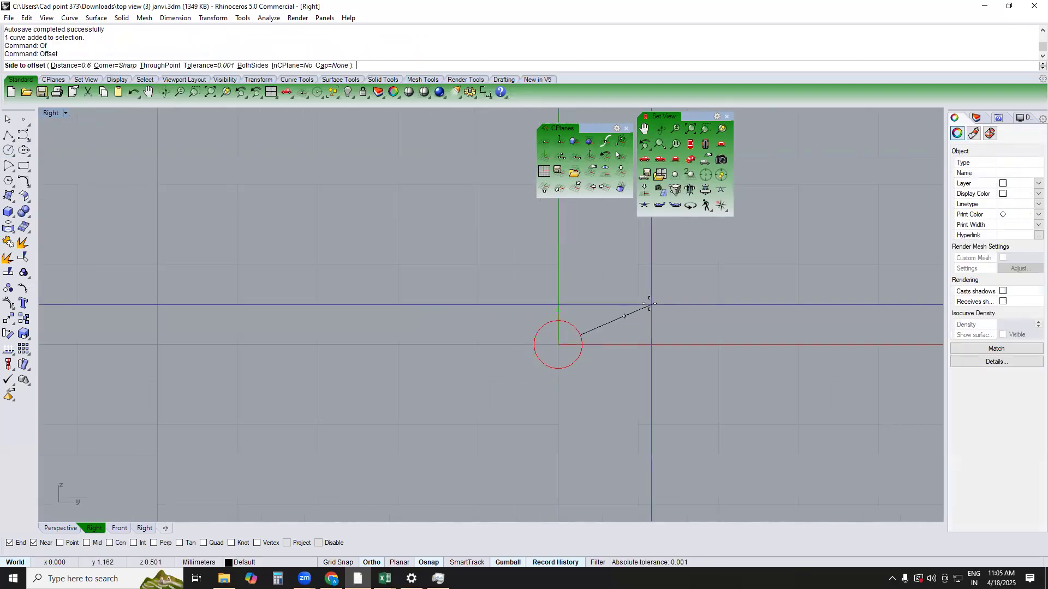
type(".6")
key("Return")
left_click(642, 308)
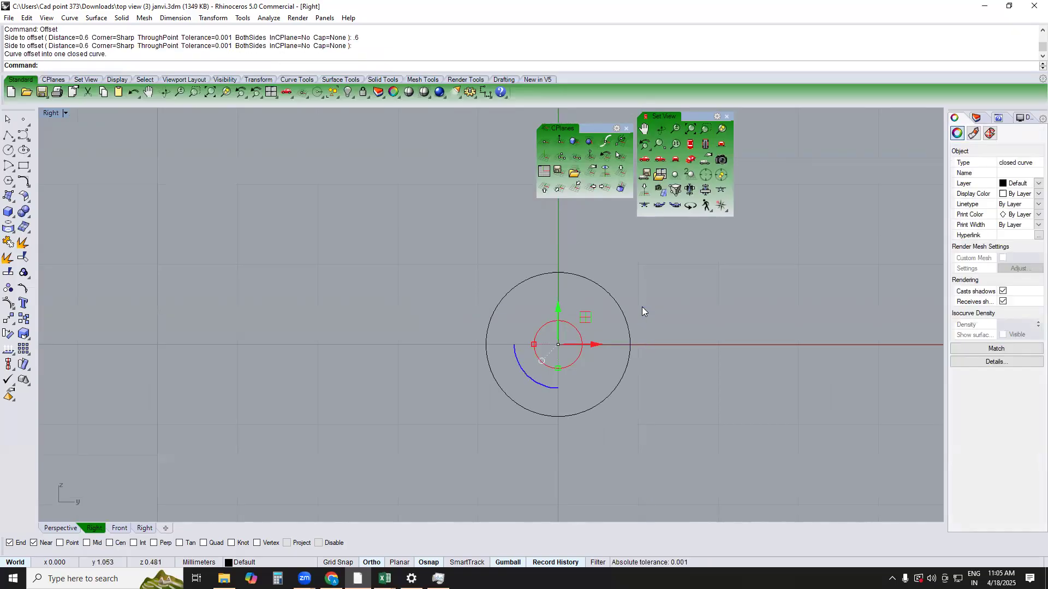
Extrude the two concentric circles as a solid ring, 0.3 mm to both sides
left_click_drag(642, 305, 452, 372)
type("top")
key("Return")
type("e")
key("Return")
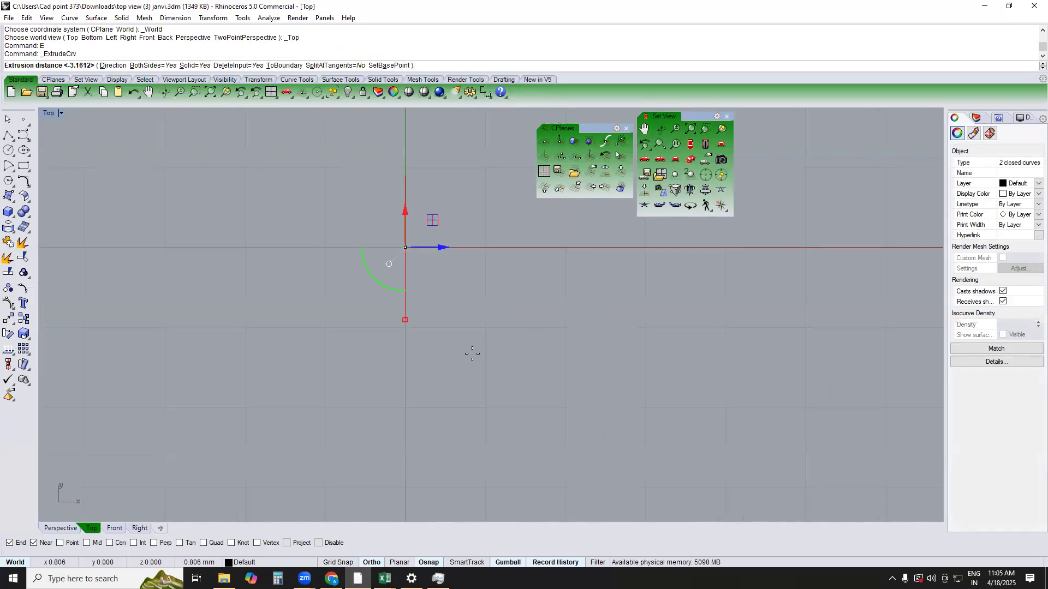
type(".3")
key("Return")
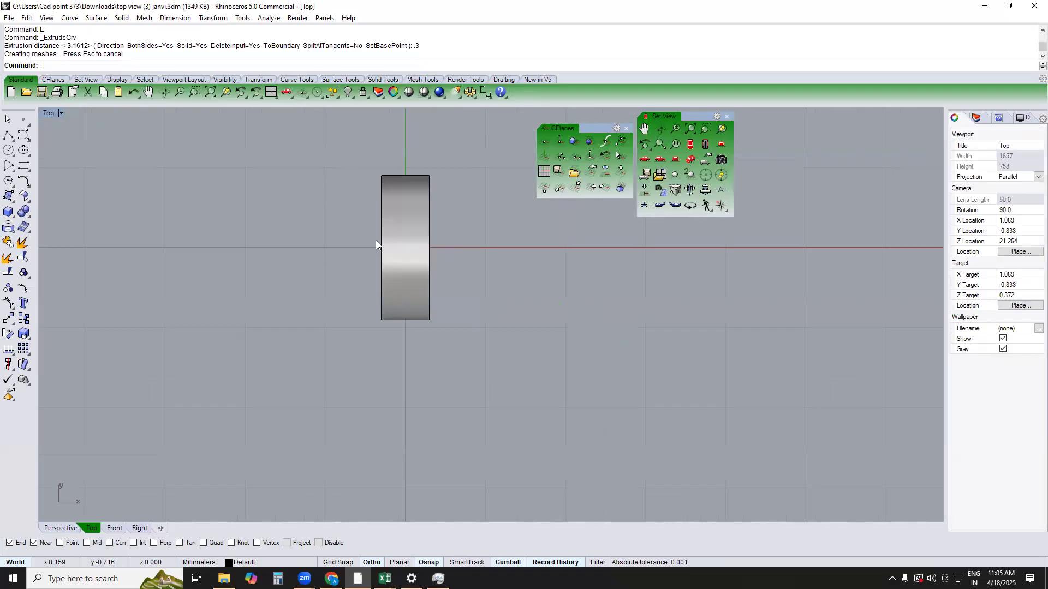
Copy the ring once to each side at a distance of 0.6 mm in the Top view
left_click(407, 204)
type("c")
key("Return")
left_click(429, 155)
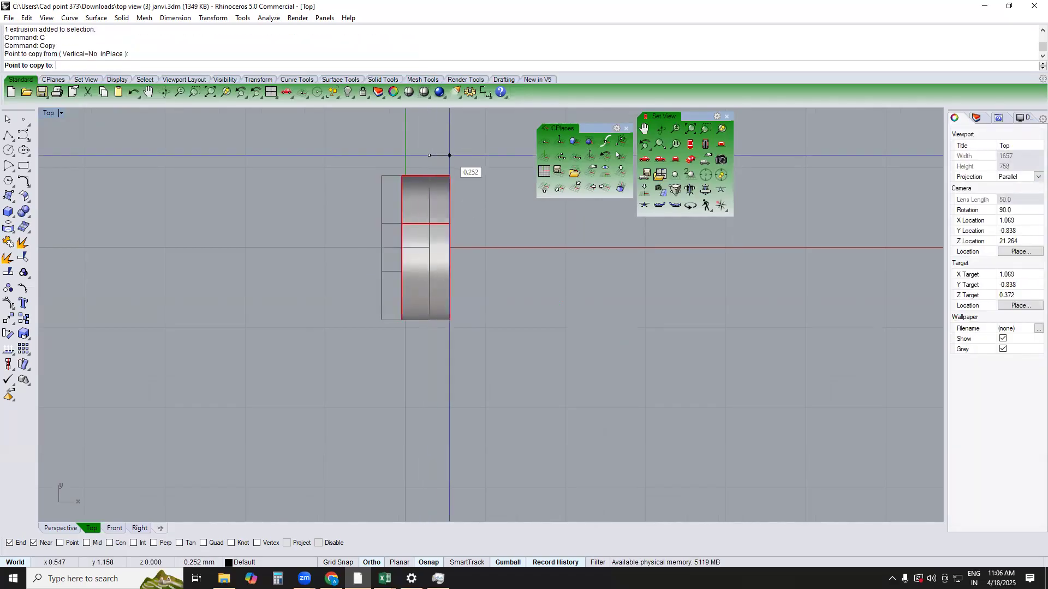
type(".6")
key("Return")
left_click(480, 156)
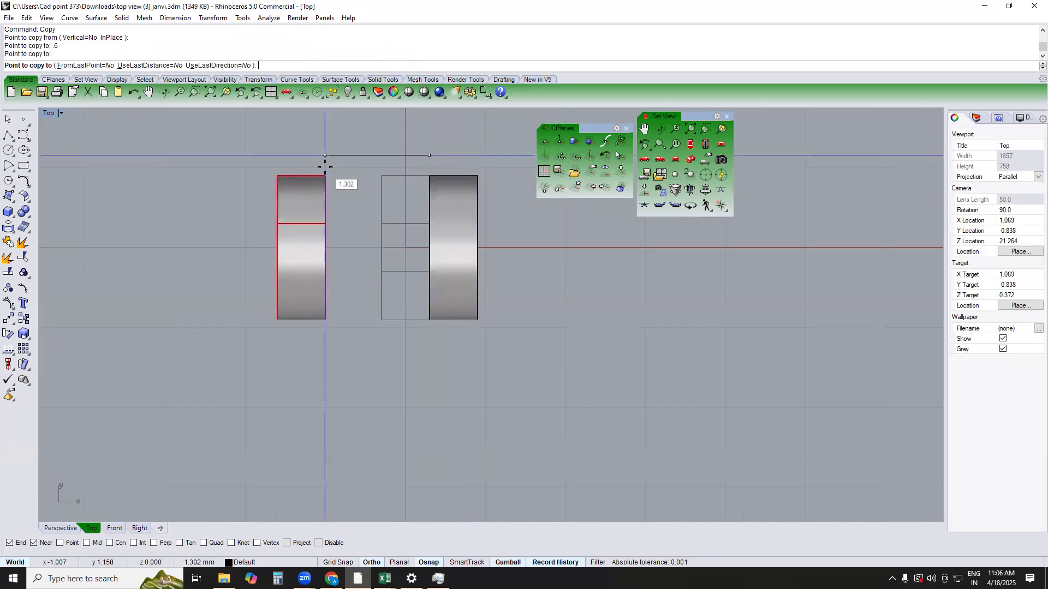
type(".6")
key("Return")
left_click(328, 163)
key("Return")
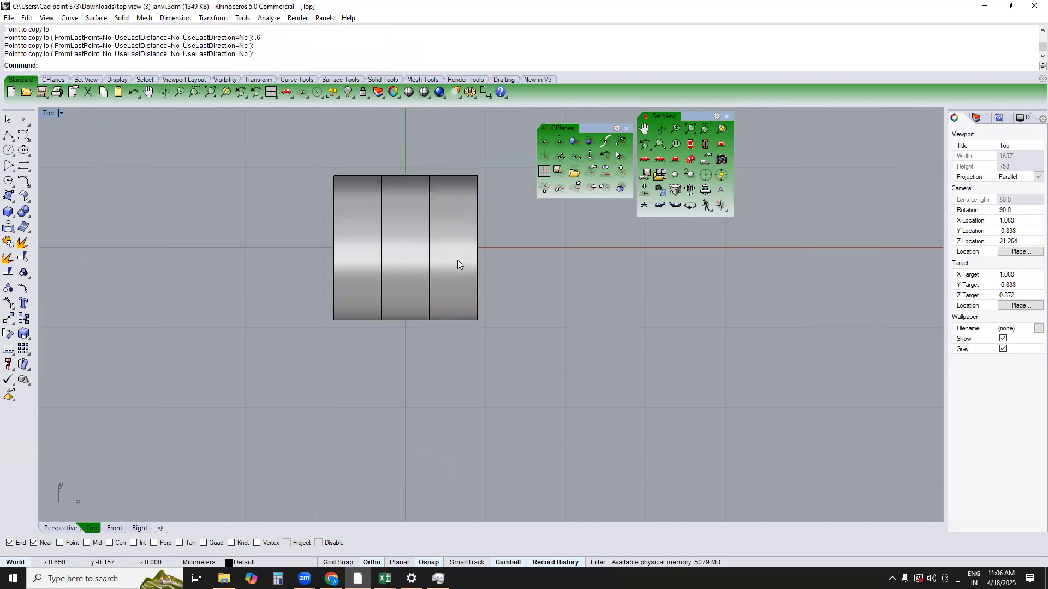
Chamfer the outer edges of the two end rings by 0.3 mm in the Top view
key("Return")
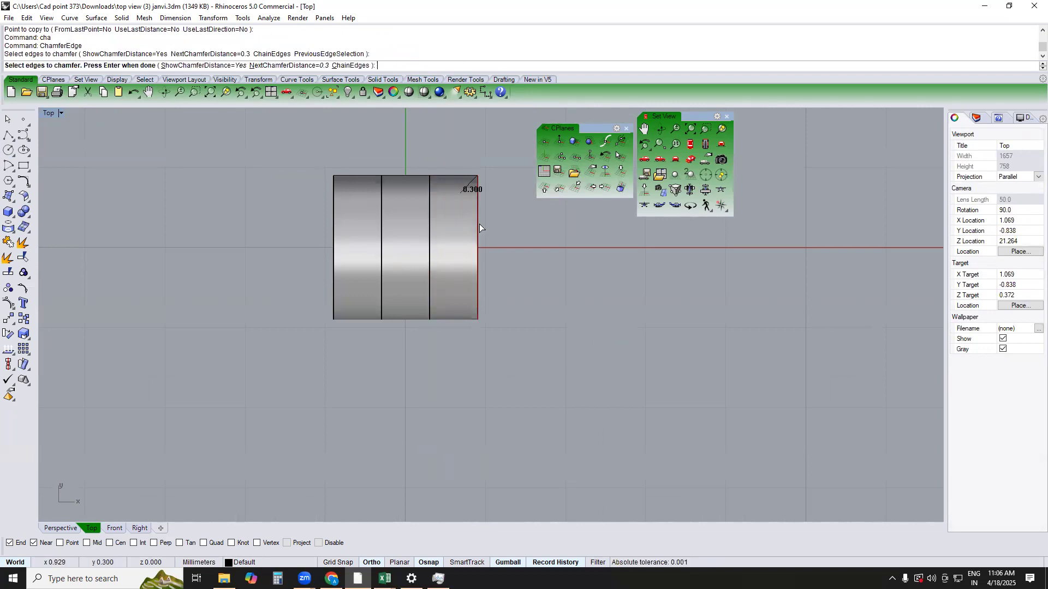
left_click(335, 208)
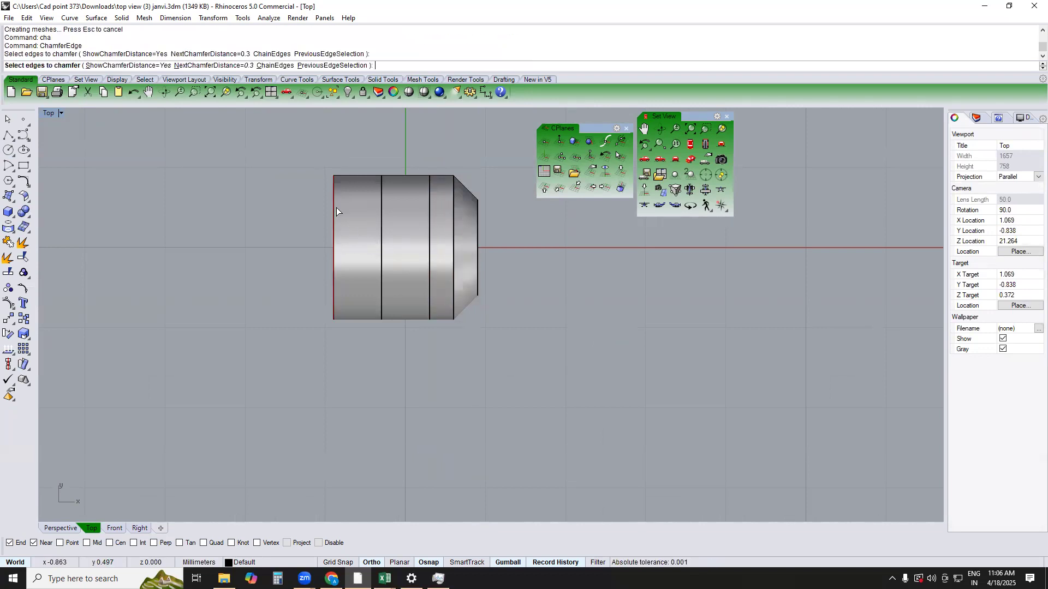
key("Return")
key("Return")
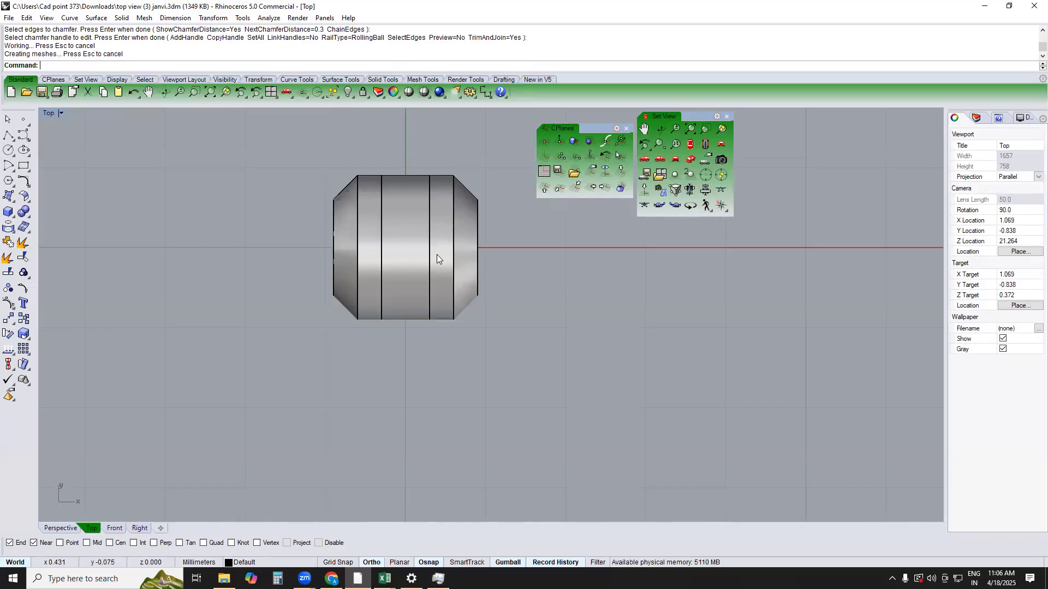
Create a solid bounding box around the middle ring
key("F4")
right_click_drag(424, 292, 533, 268)
key("F1")
left_click(449, 266)
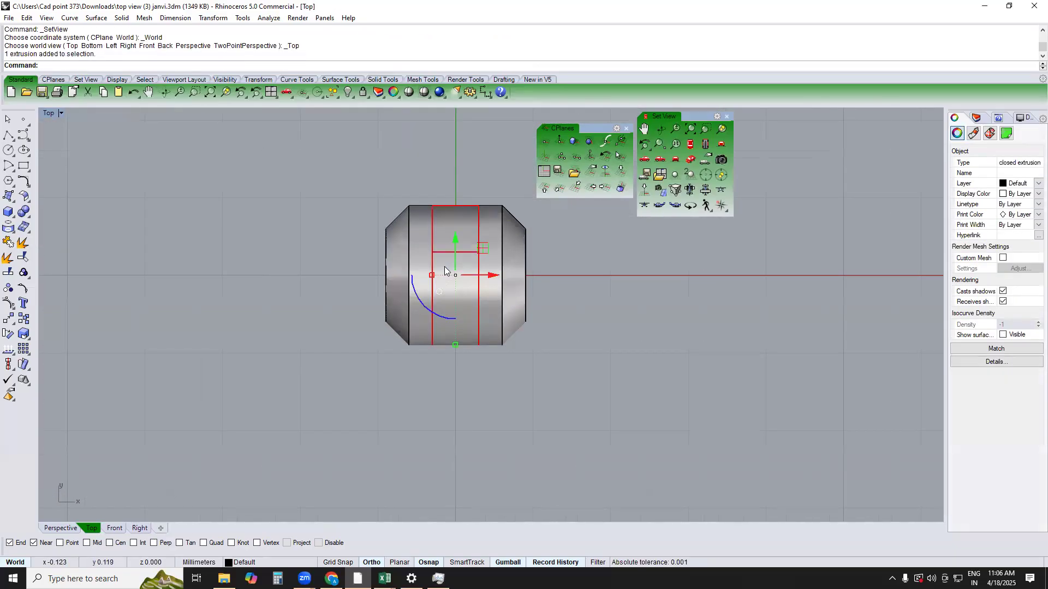
type("B")
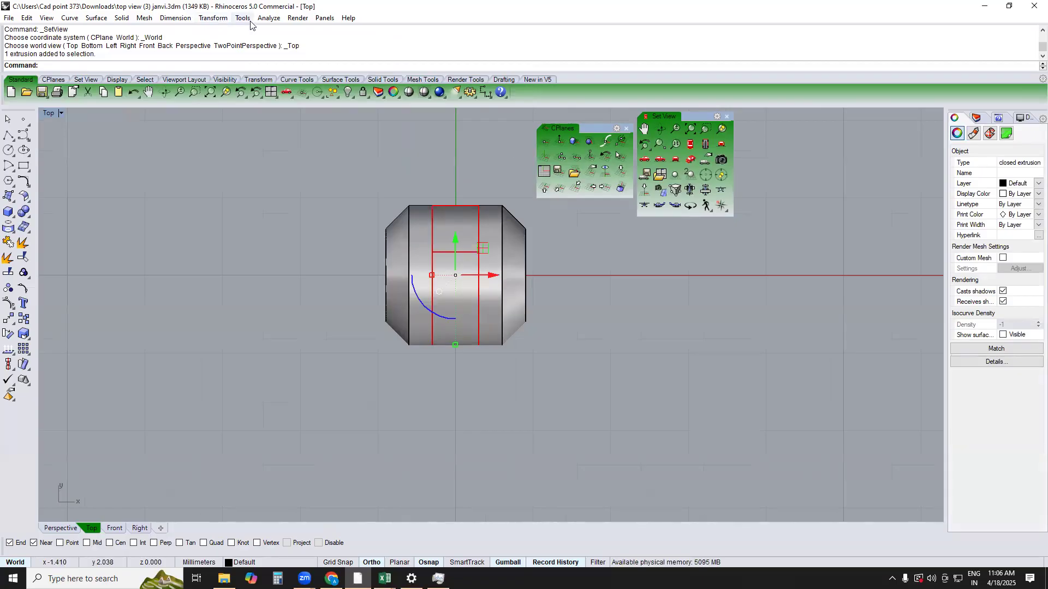
left_click(268, 17)
left_click(275, 83)
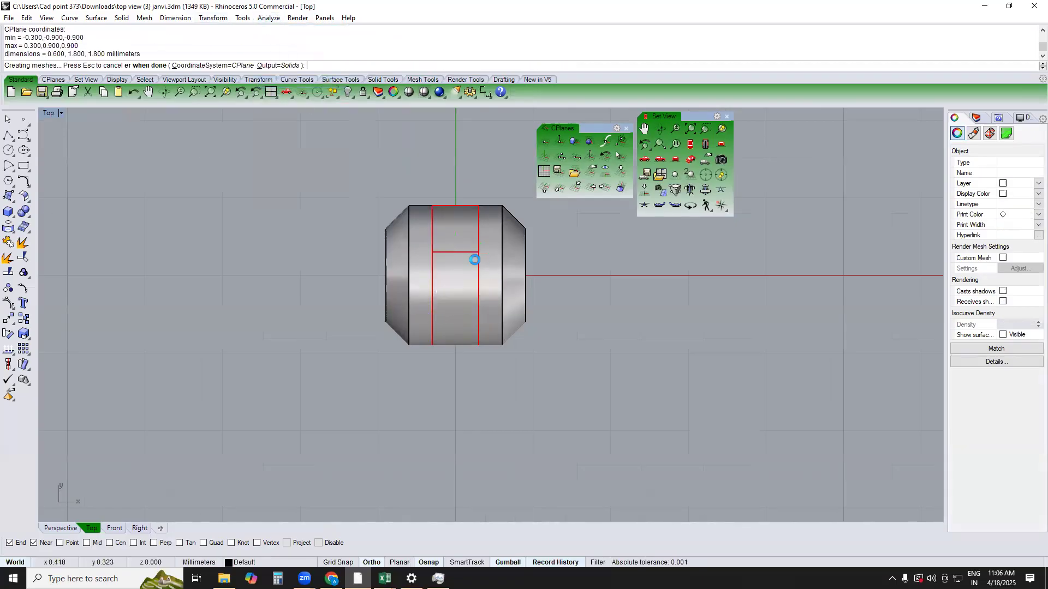
key("Escape")
Move the bounding box along negative Y so that about half of it projects beyond the rings
key("F4")
left_click(464, 327)
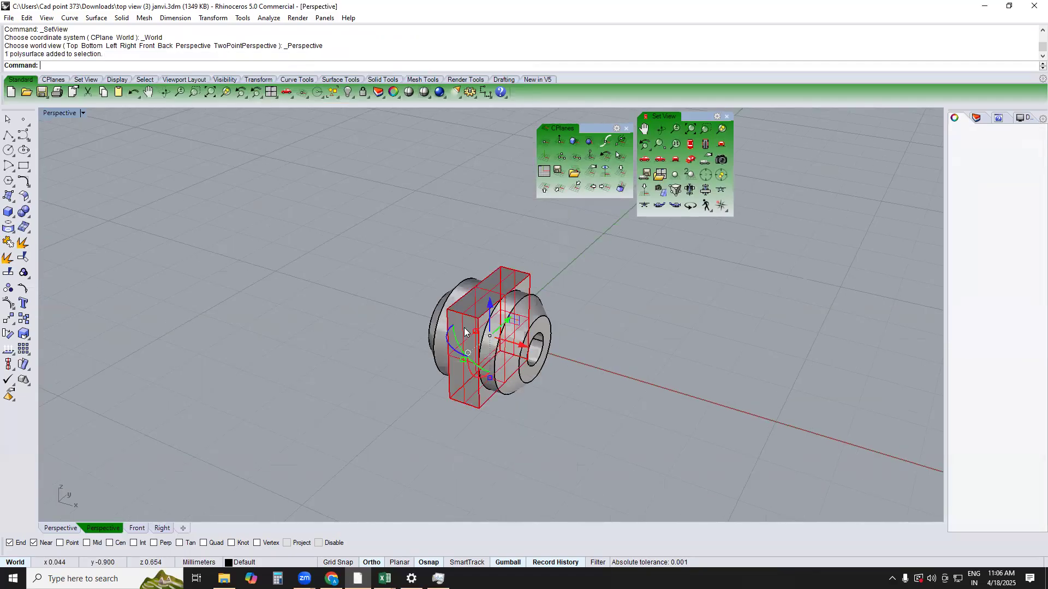
key("F1")
left_click_drag(474, 275, 469, 326)
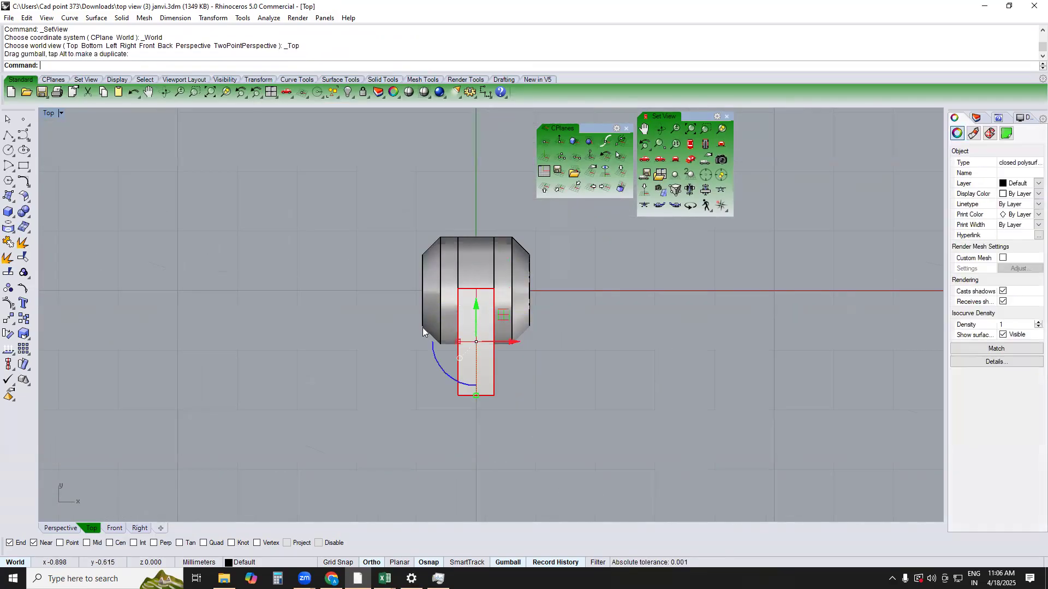
key("Escape")
Scale the block in one direction from its bottom corner to a height of 1.4 mm
key("F4")
right_click_drag(463, 337, 439, 341)
left_click(440, 341)
type("1d")
key("Return")
left_click(434, 419)
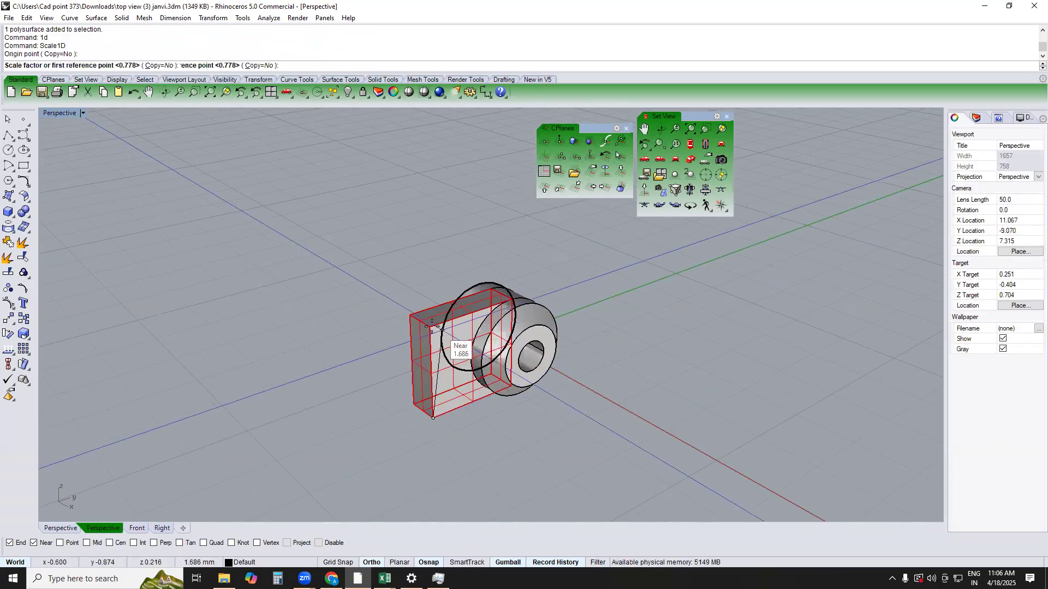
left_click(410, 315)
type("1.4")
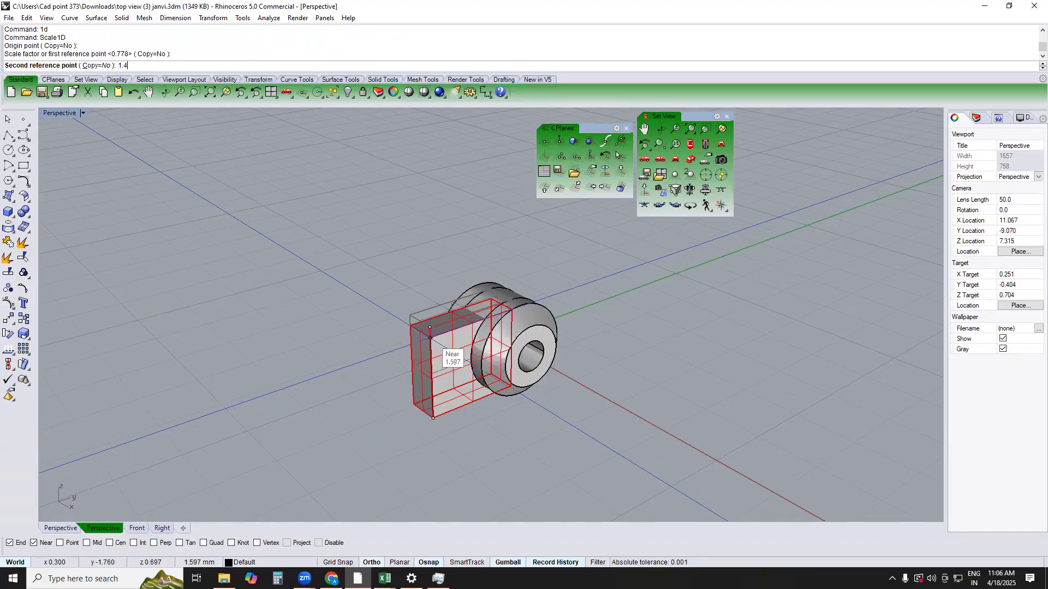
key("Return")
key("Escape")
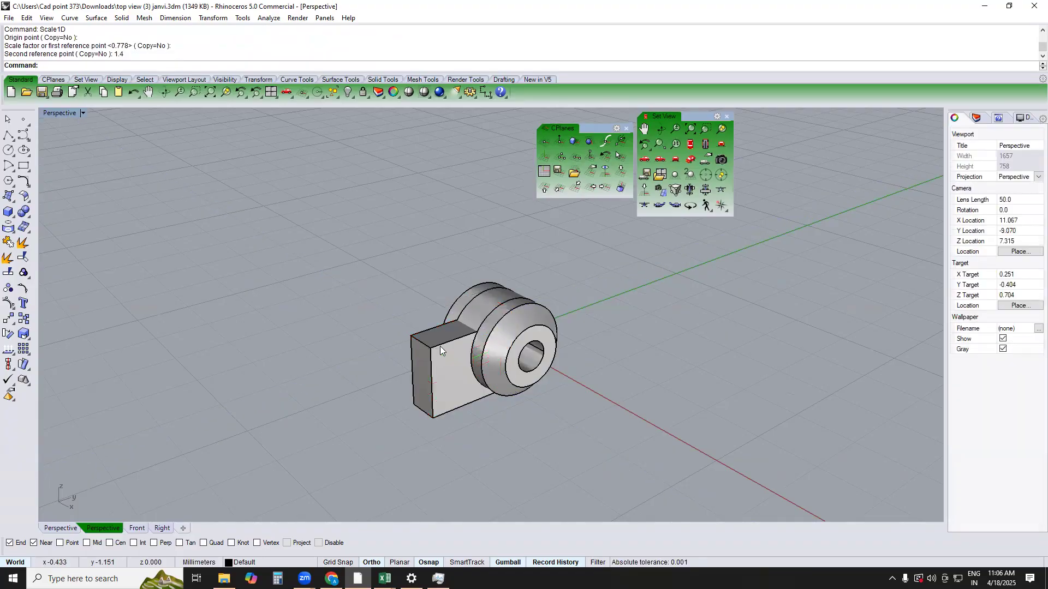
Try to chamfer the block's two long top edges with a distance of 0.3 mm
type("cha")
key("Return")
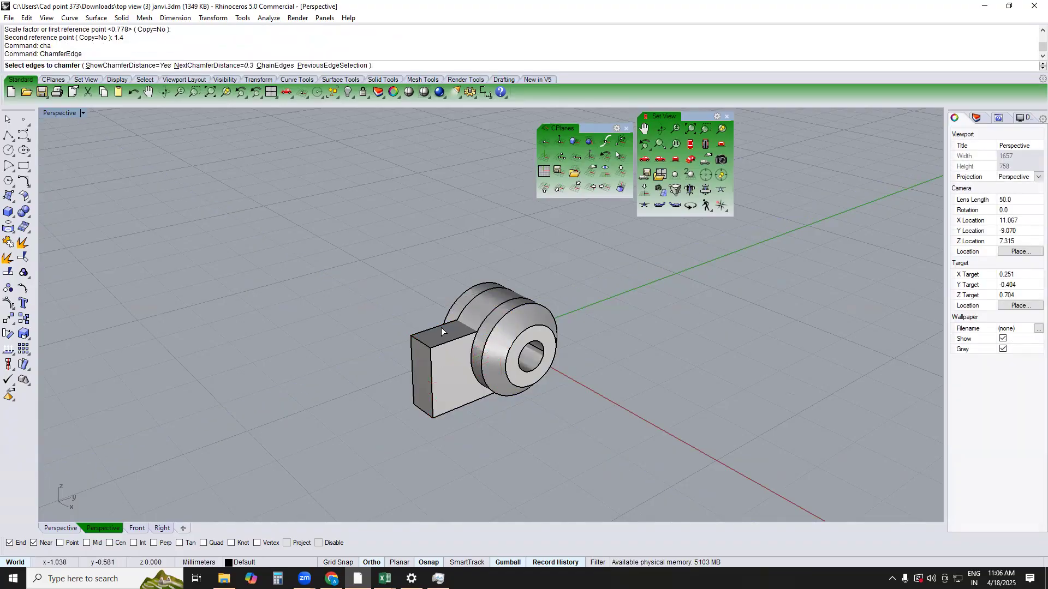
left_click(455, 340)
left_click(437, 327)
key("Return")
key("Return")
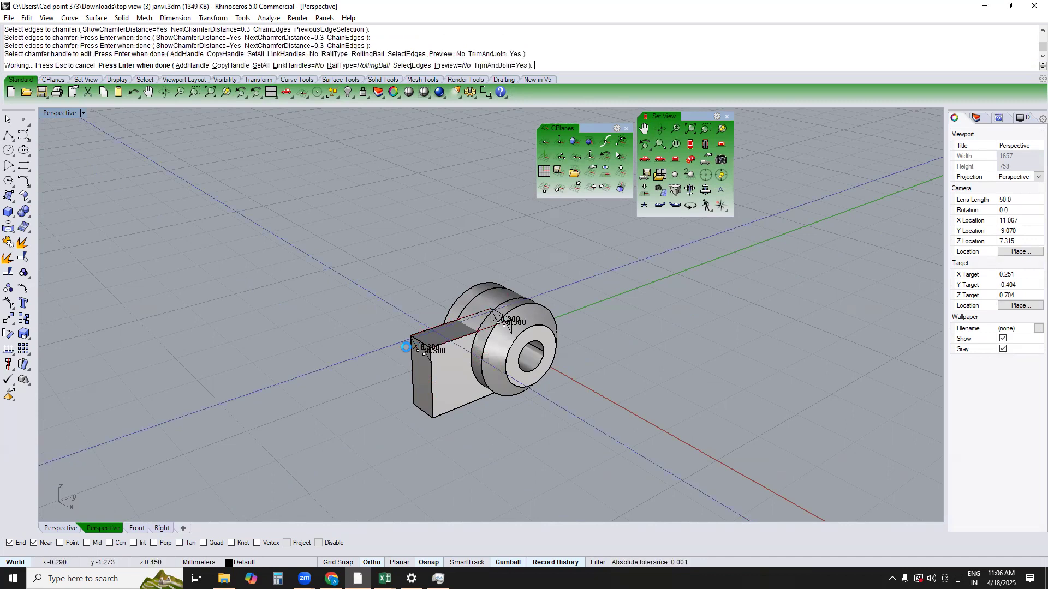
mouse_move(474, 363)
right_mouse_down()
mouse_move(496, 349)
mouse_move(476, 352)
right_mouse_up()
key("ctrl+z")
Chamfer the block's two long top edges with a distance of 0.25 mm
type("cha")
key("Return")
type(".25")
key("Return")
left_click(465, 347)
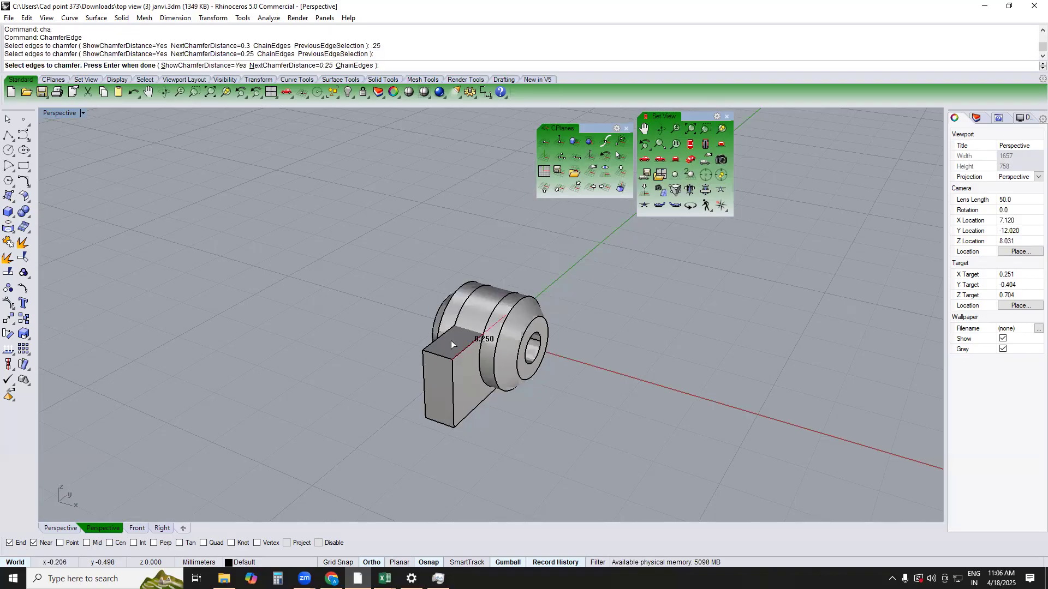
left_click(453, 327)
left_click(446, 313)
key("Return")
Duplicate the end ring's hole edge and extrude it to both sides as a solid cylinder reaching beyond all three rings
key("Return")
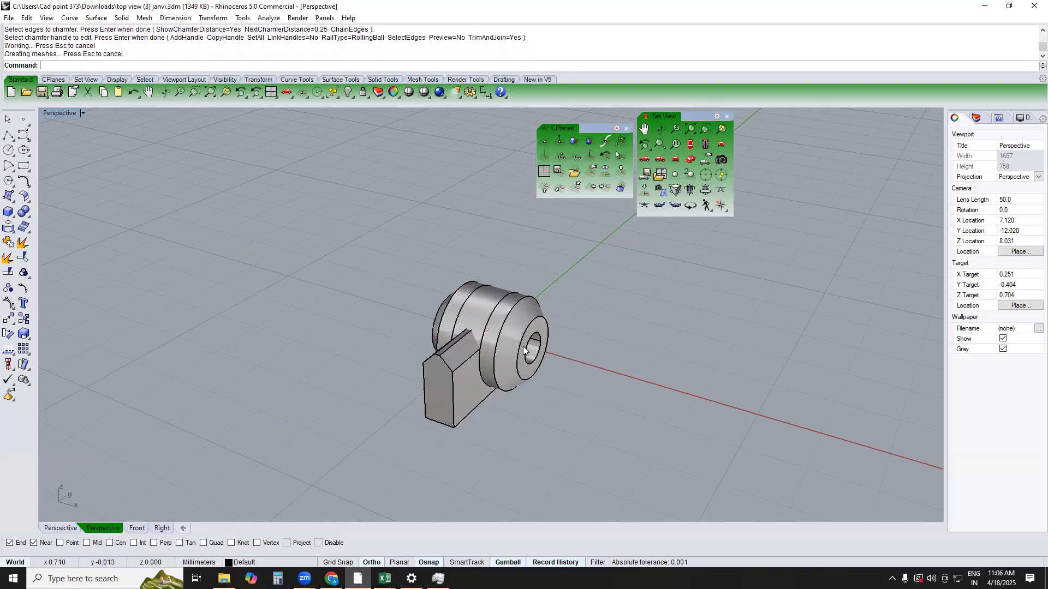
type("de")
key("Return")
left_click(540, 344)
left_click(541, 344)
key("Return")
type("e")
key("Return")
left_click(382, 306)
Subtract the cylinder from the chamfered block with Boolean Difference and delete the leftover cylinder
left_click(430, 380)
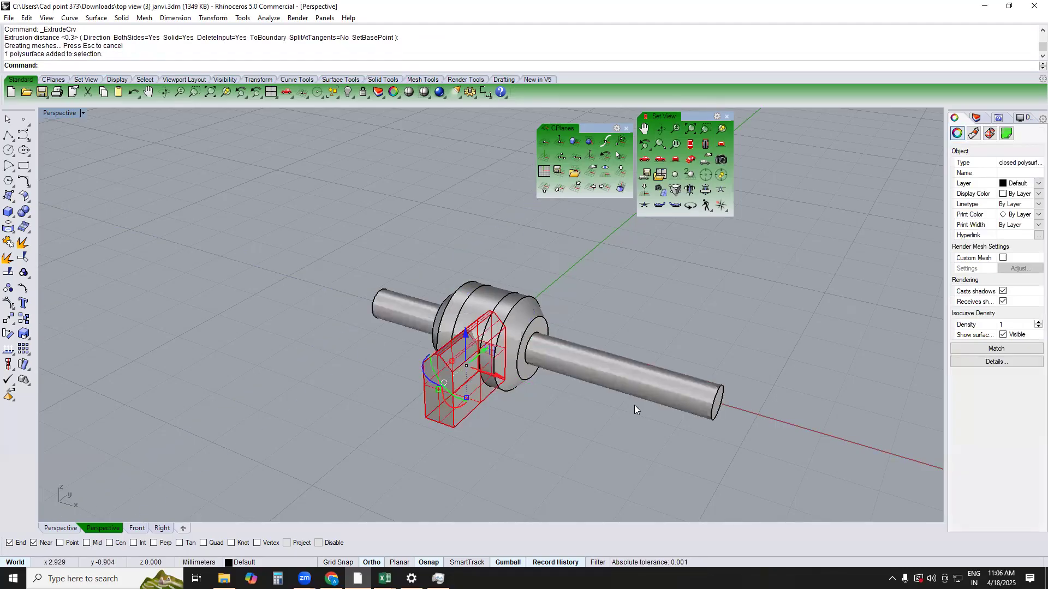
type("b")
key("Return")
left_click(683, 393)
left_click_drag(708, 326, 616, 407)
type("b")
key("Return")
right_click_drag(723, 377, 639, 377)
key("Escape")
left_click(601, 432)
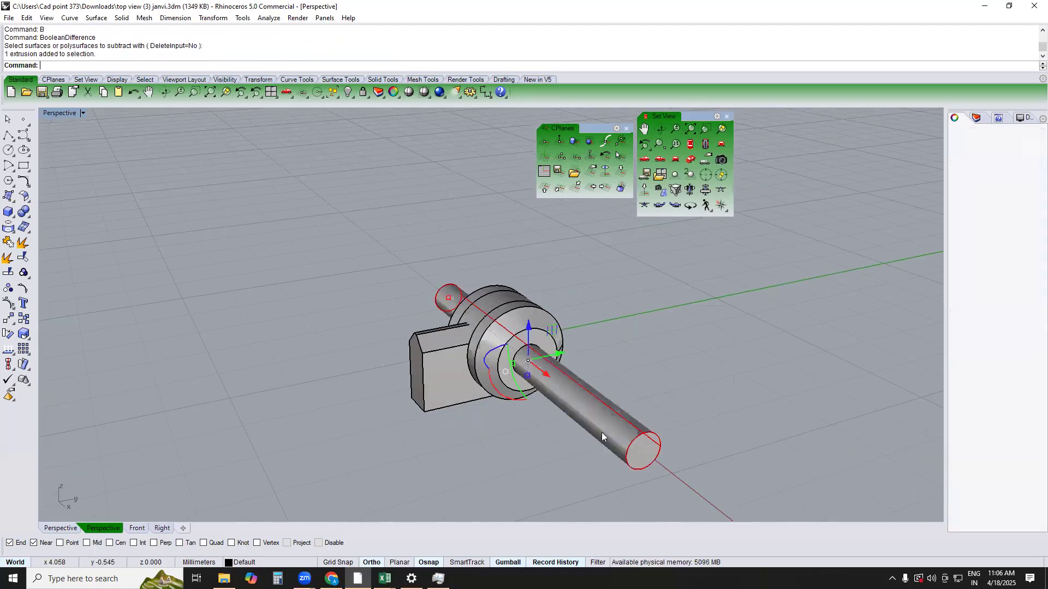
key("Delete")
Group the chamfered block with the middle ring
right_click_drag(601, 432, 543, 429)
type("t")
key("Return")
scroll(463, 382, "up", 2)
left_click(499, 360)
left_click(516, 290, "shift")
scroll(494, 336, "down", 2)
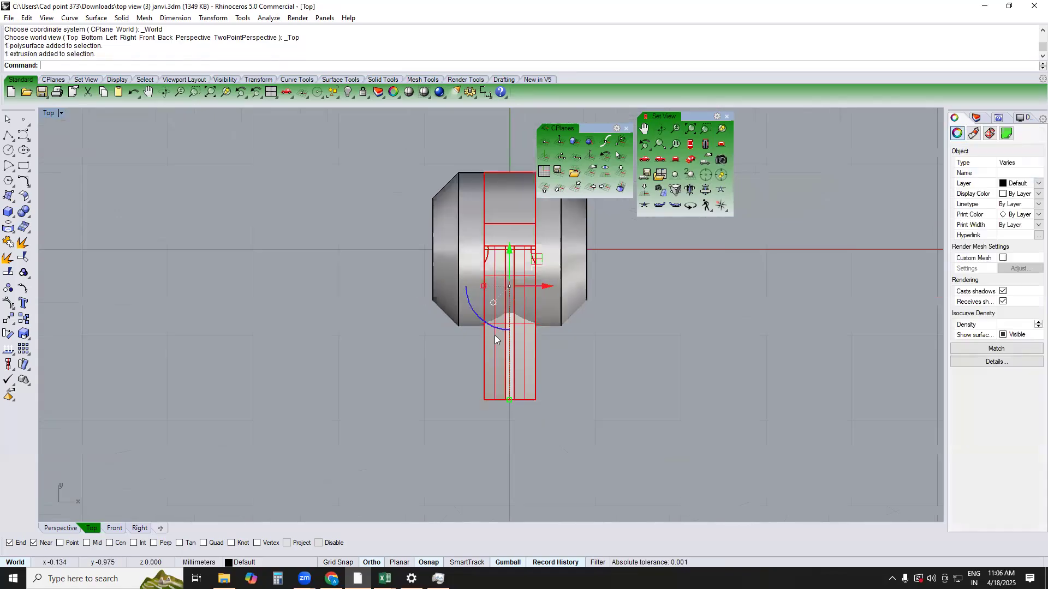
scroll(495, 335, "down", 2)
type("g")
key("Return")
Check the rebuilt link in the Perspective and Top views
left_click(449, 365)
type("PERSPECTIVE")
key("Return")
right_click_drag(488, 353, 510, 337)
type("t")
key("Return")
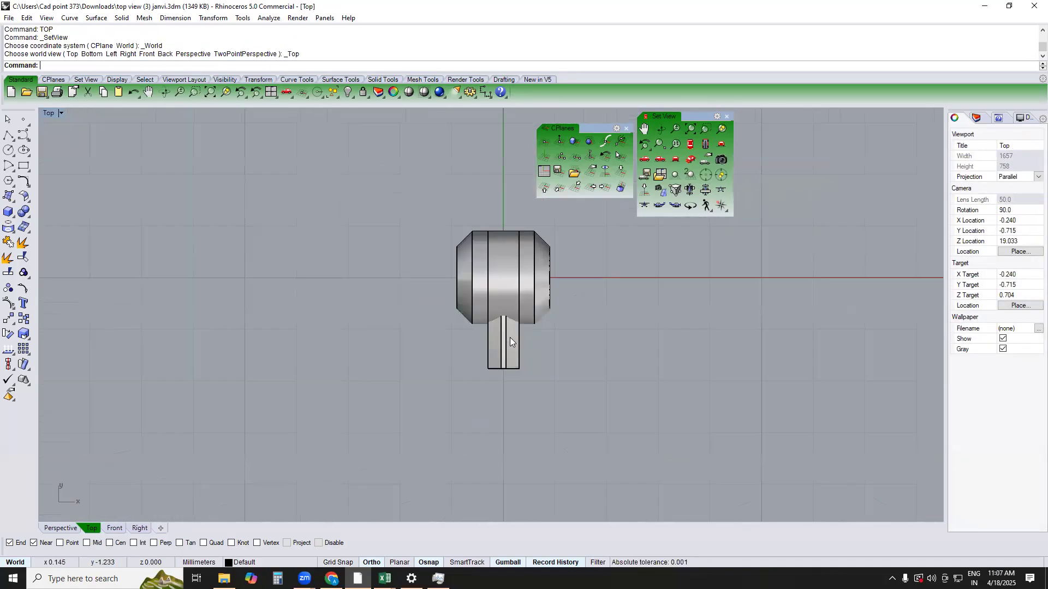
left_click_drag(387, 373, 605, 213)
right_click_drag(664, 298, 637, 362)
left_click(632, 339)
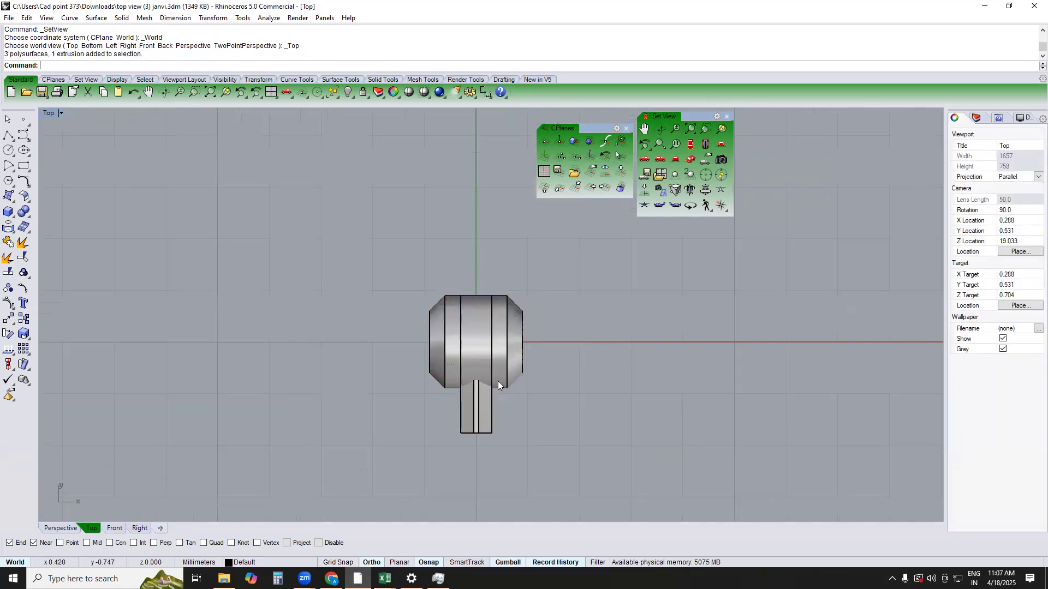
scroll(499, 381, "down", 2)
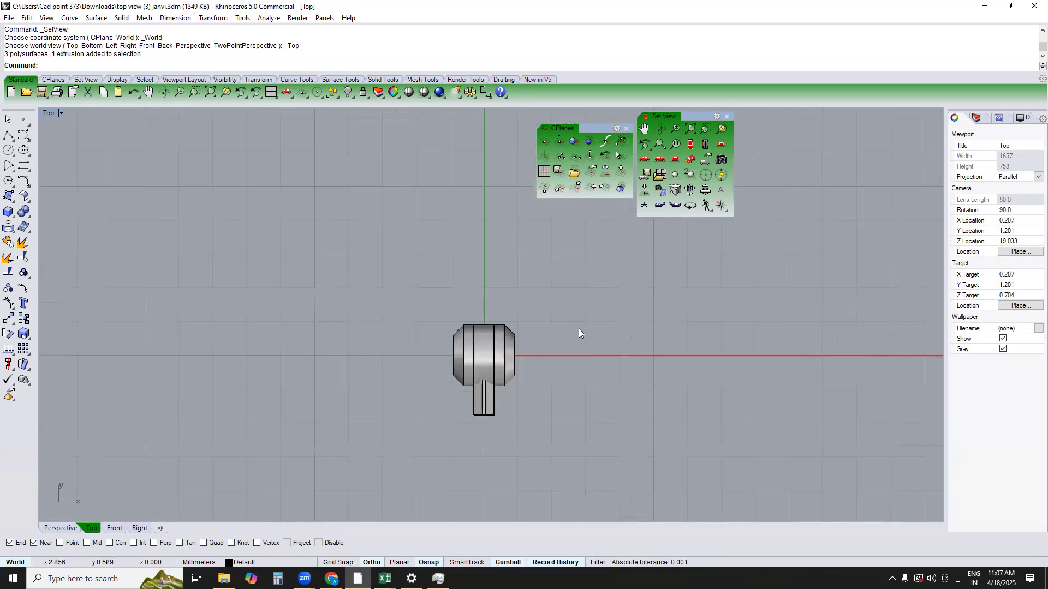
Start an import and look through the Downloads folder for a suitable model file
key("Return")
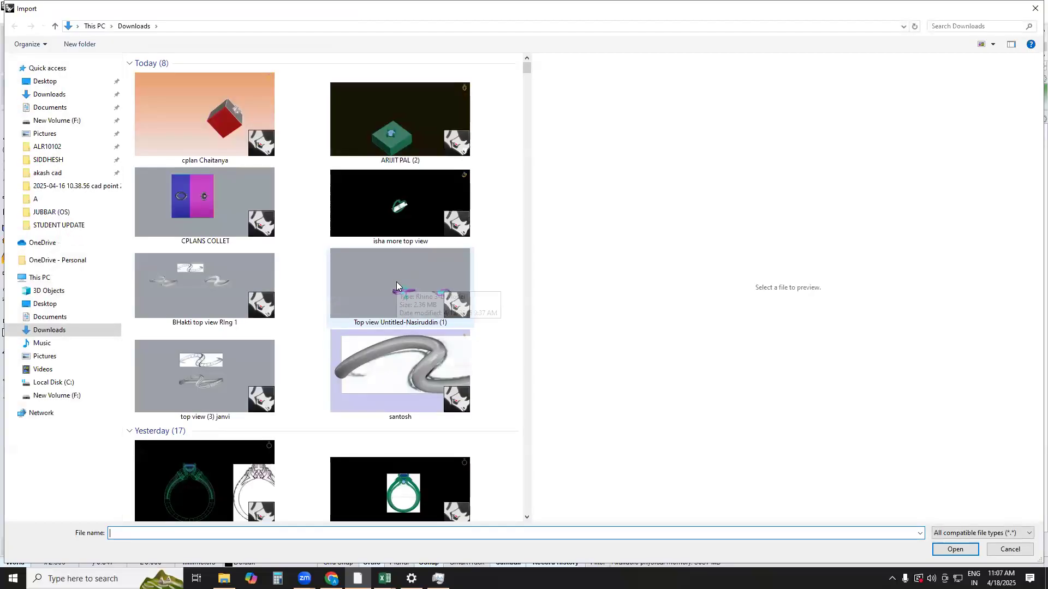
scroll(396, 282, "down", 3)
scroll(396, 282, "down", 15)
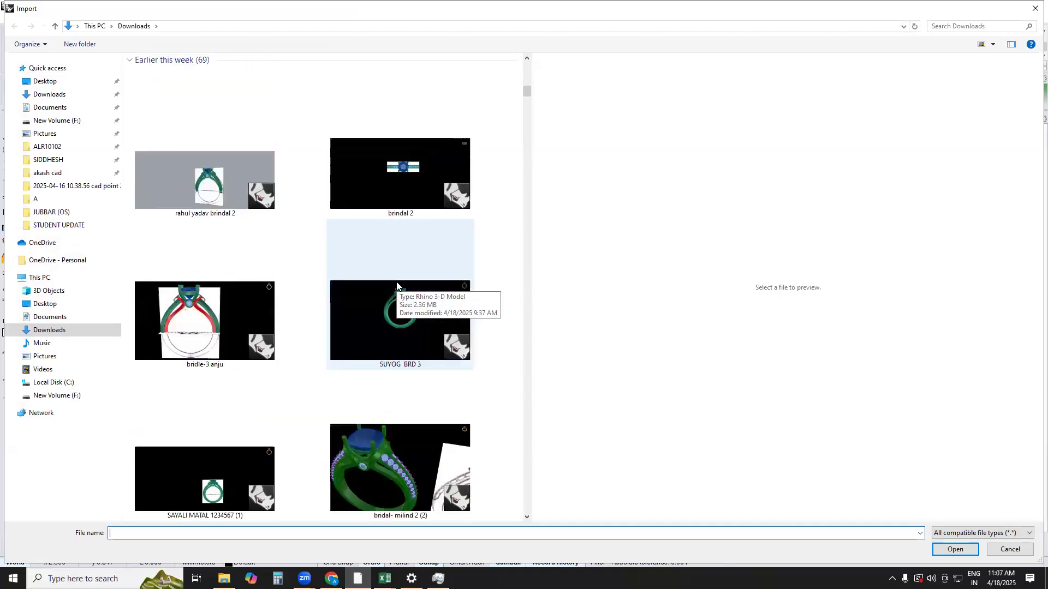
scroll(396, 281, "down", 15)
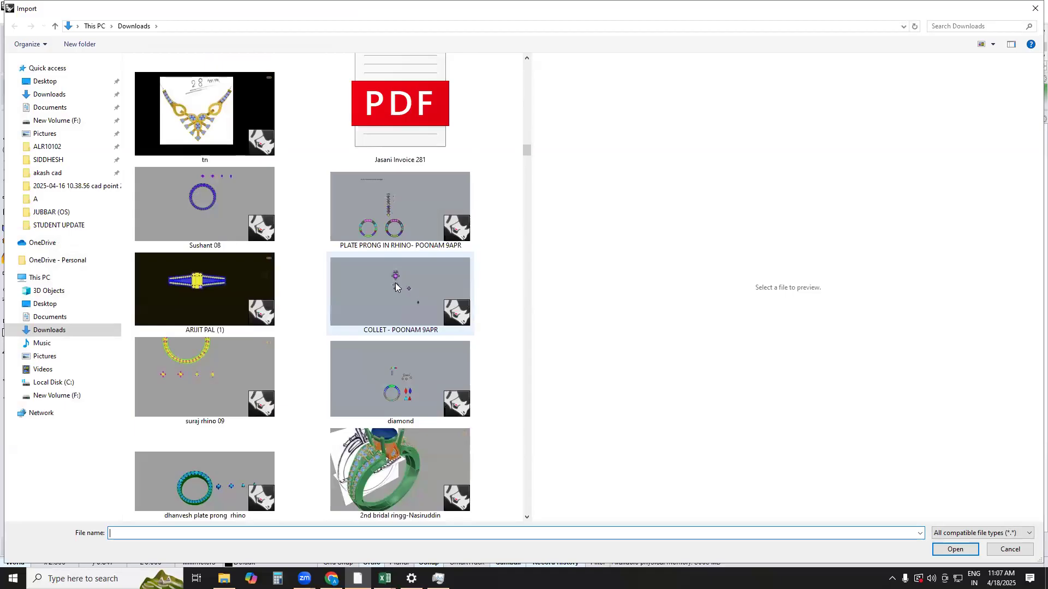
scroll(395, 282, "down", 15)
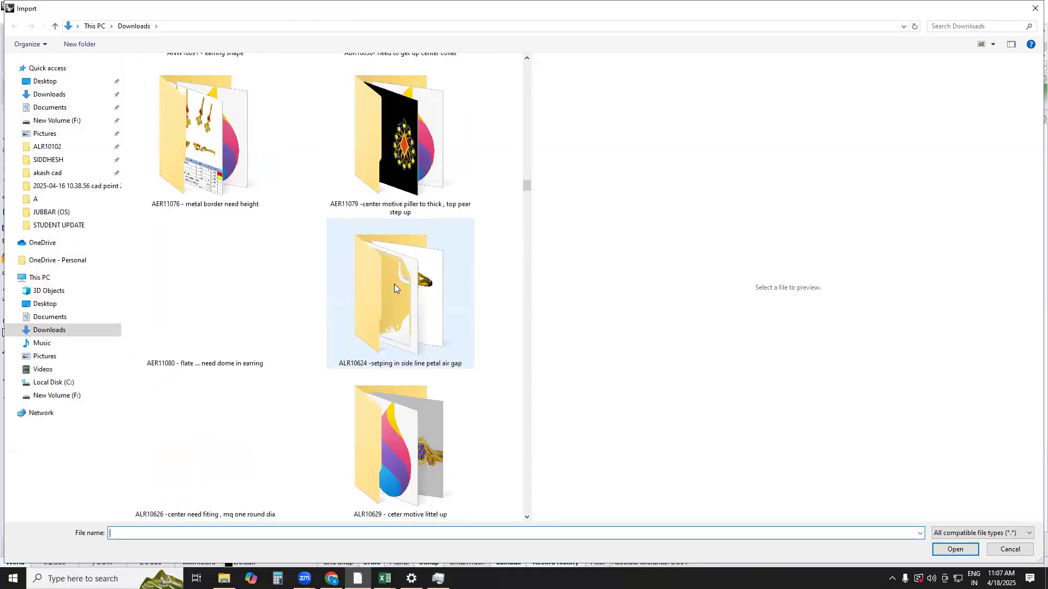
scroll(394, 283, "down", 5)
scroll(394, 283, "down", 5)
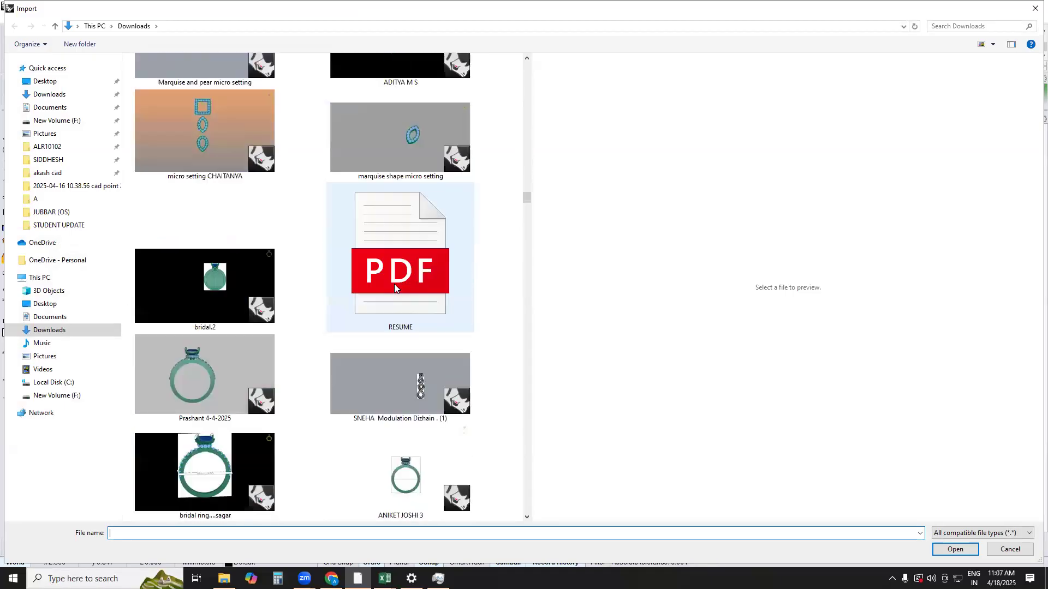
scroll(394, 284, "down", 5)
scroll(393, 287, "down", 10)
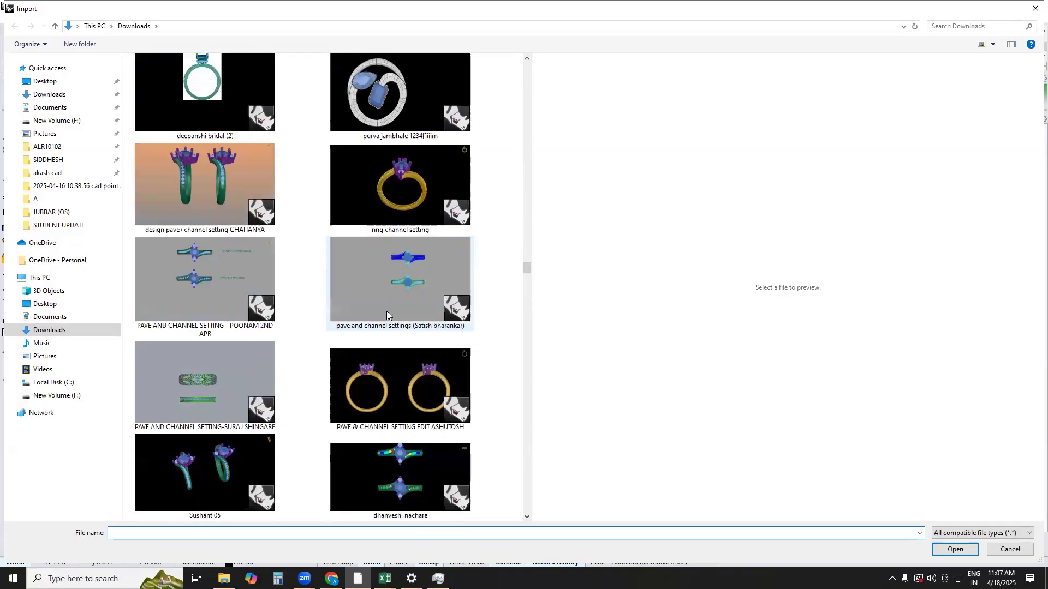
scroll(377, 354, "down", 5)
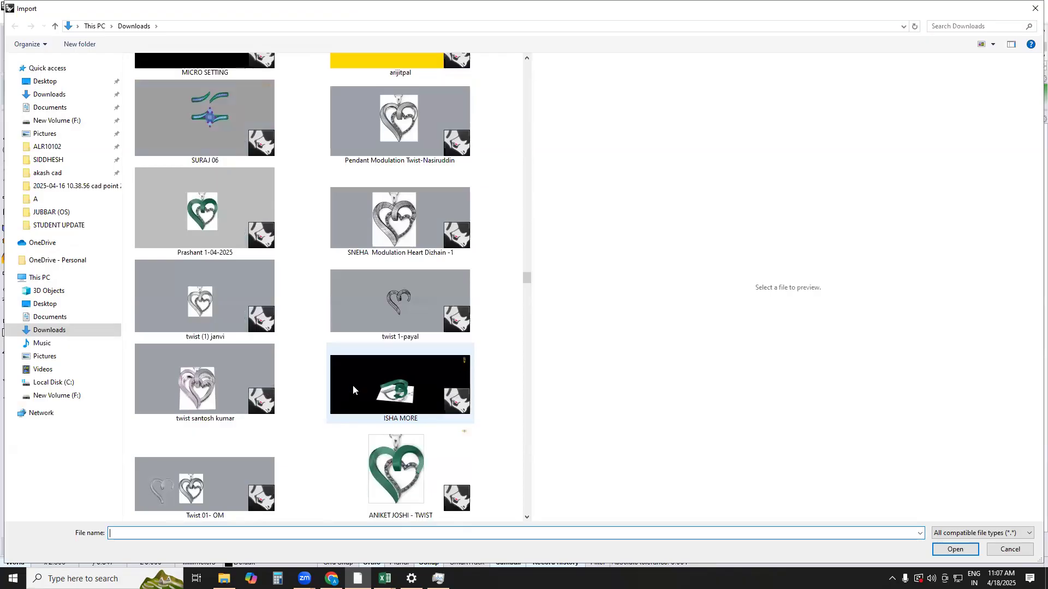
scroll(353, 386, "down", 15)
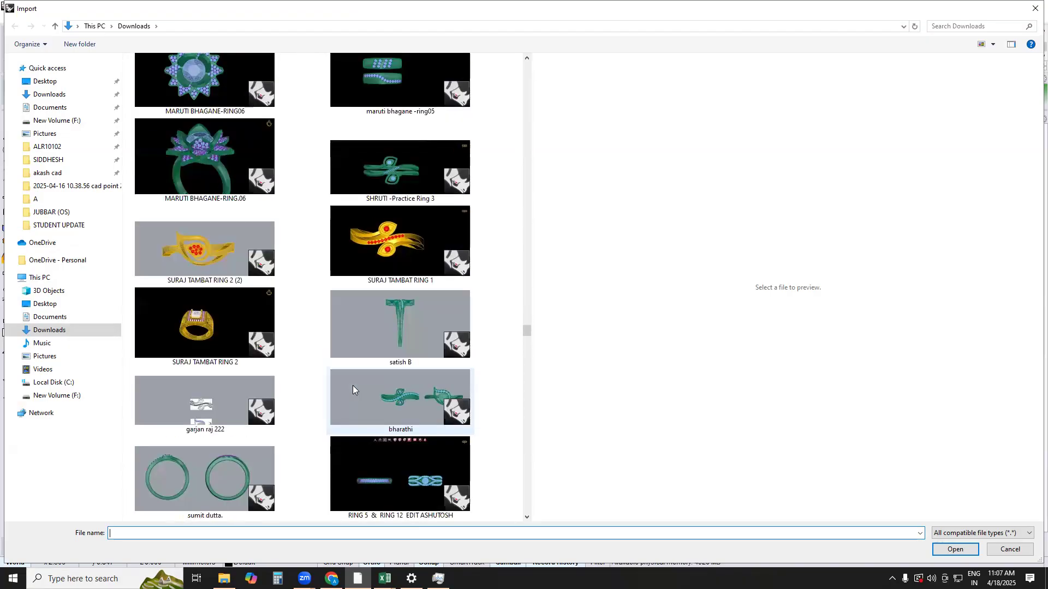
scroll(352, 385, "down", 15)
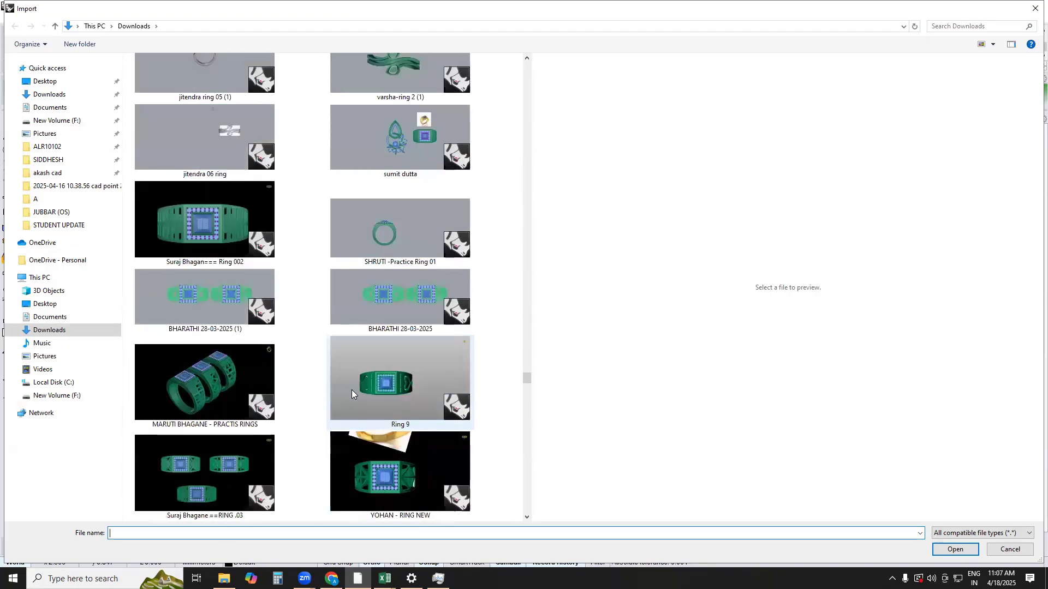
scroll(351, 390, "down", 12)
scroll(353, 393, "down", 15)
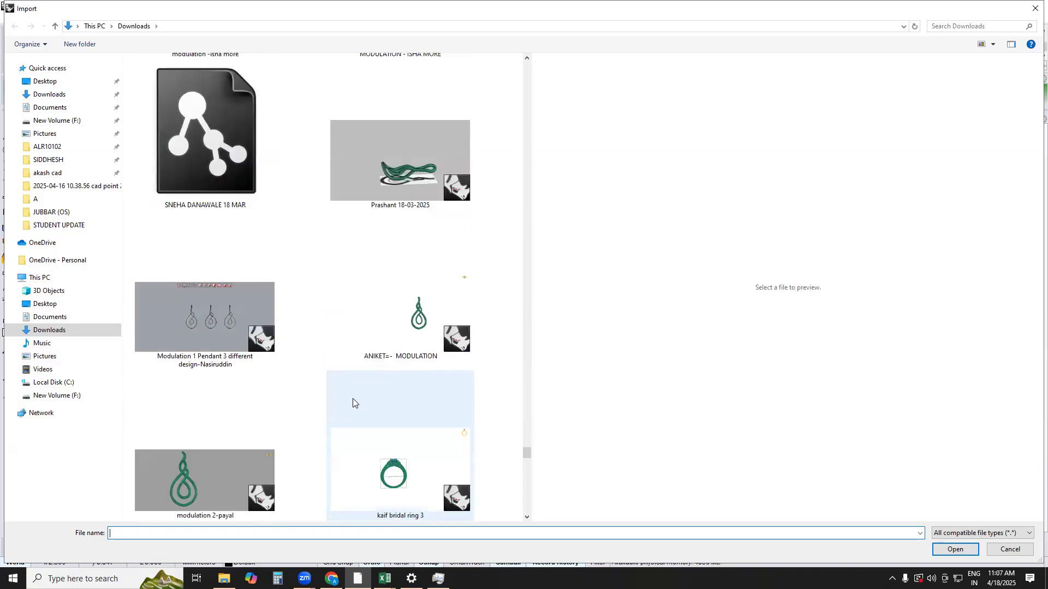
scroll(353, 398, "down", 5)
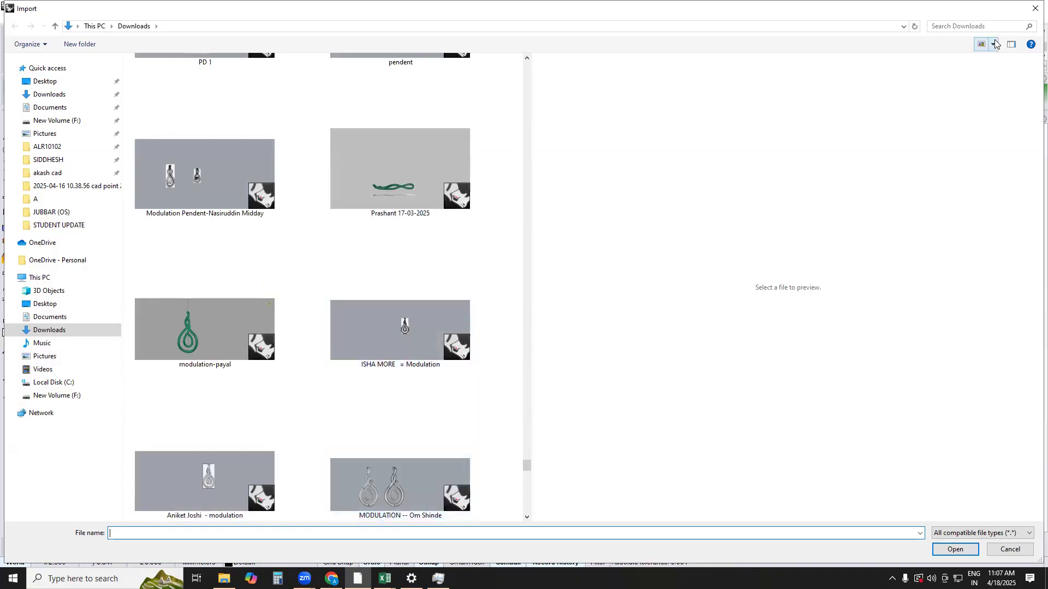
Open the New Volume (F:) drive in the import dialog and search it for ".3d" files
left_click(40, 277)
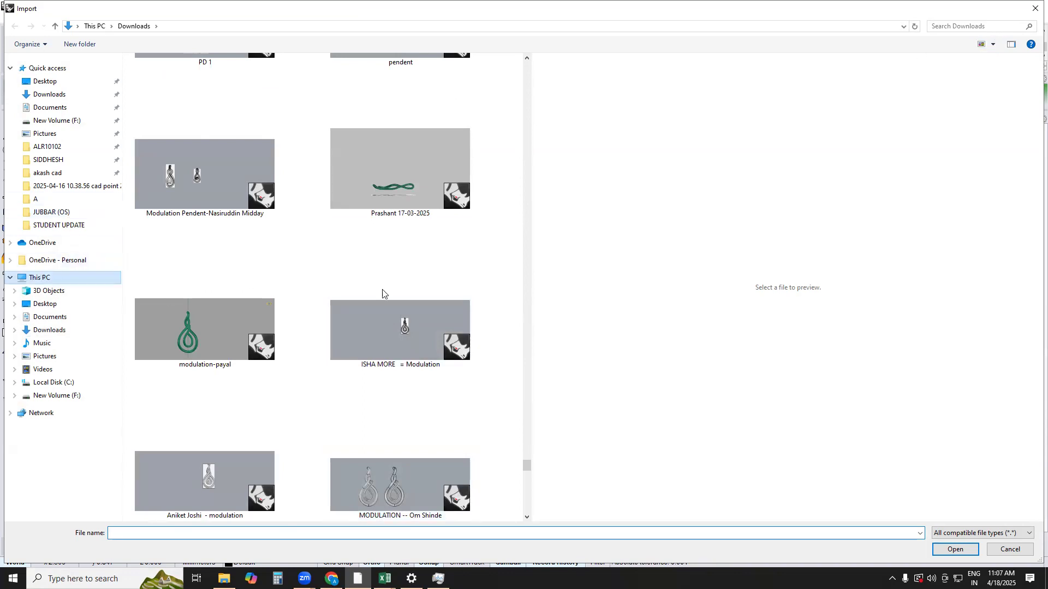
double_click(322, 221)
left_click(995, 25)
type(".3dlm")
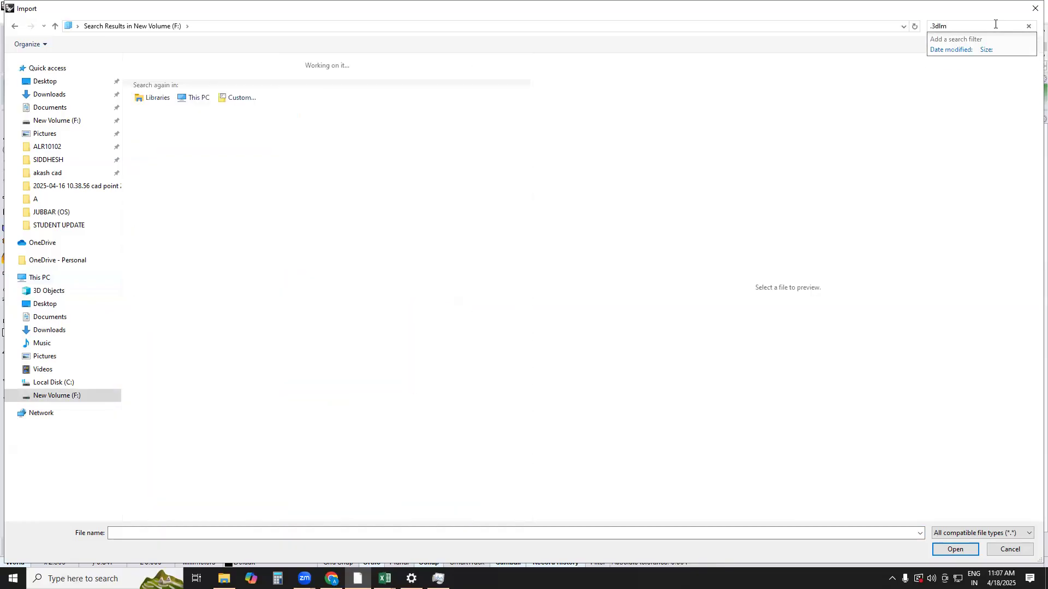
key("BackSpace")
key("BackSpace")
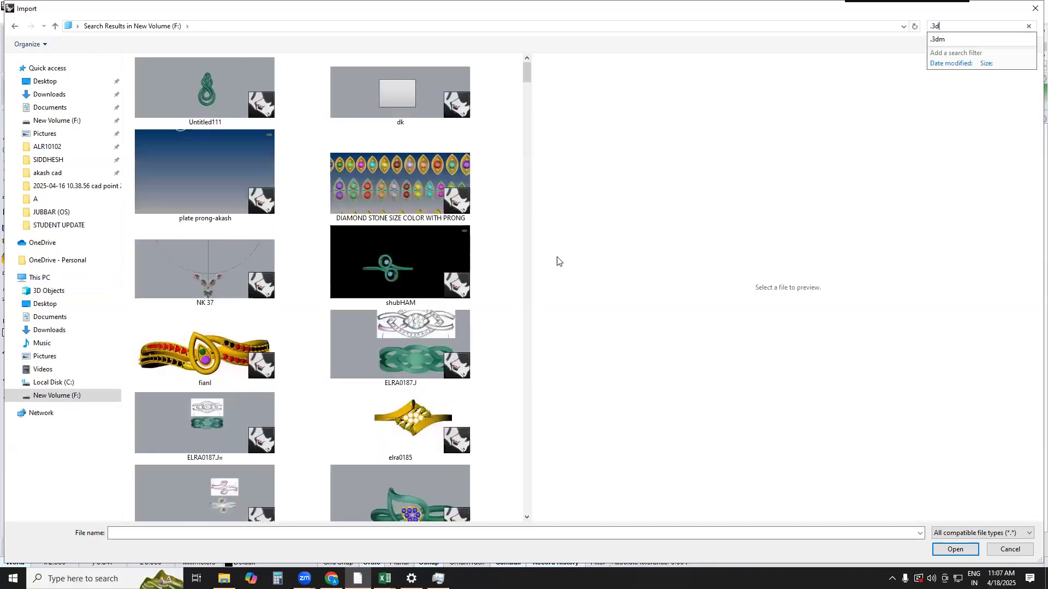
Find the AARADHAYA LAB (1) model among the search results and import it into the current file
scroll(313, 280, "down", 10)
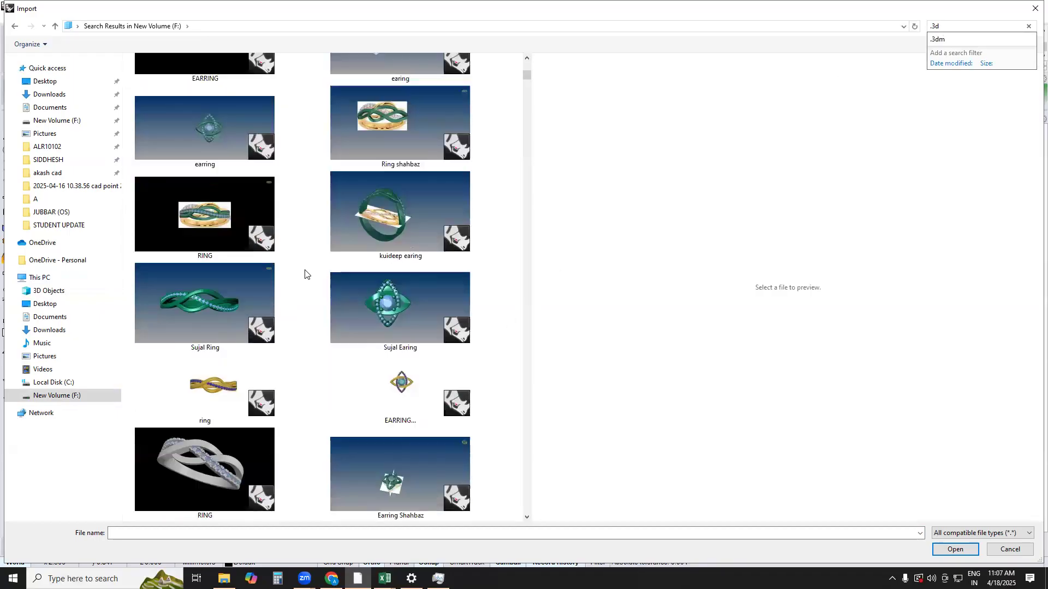
scroll(304, 278, "down", 5)
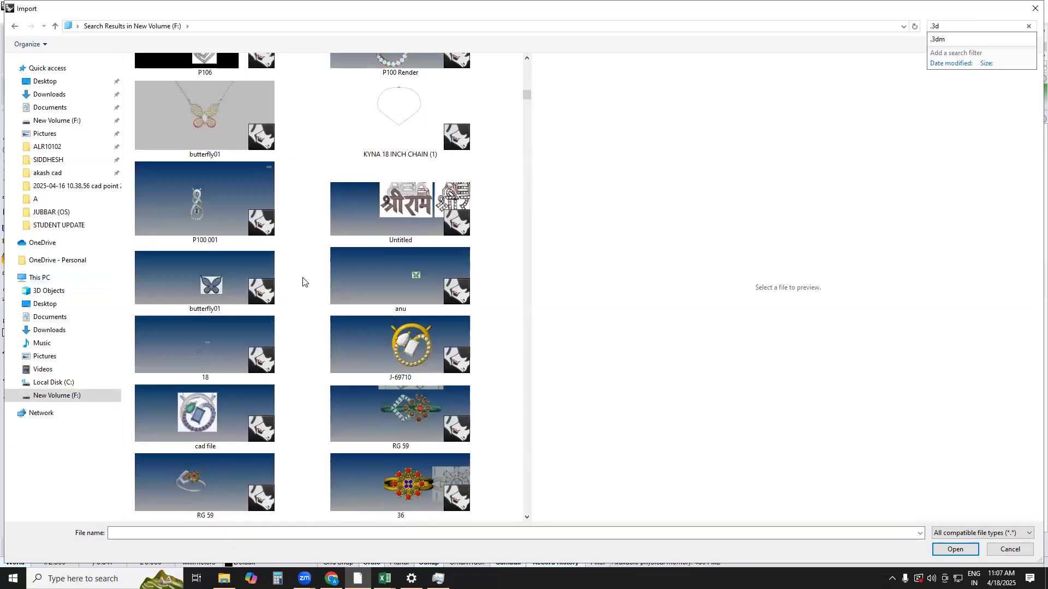
scroll(306, 290, "down", 10)
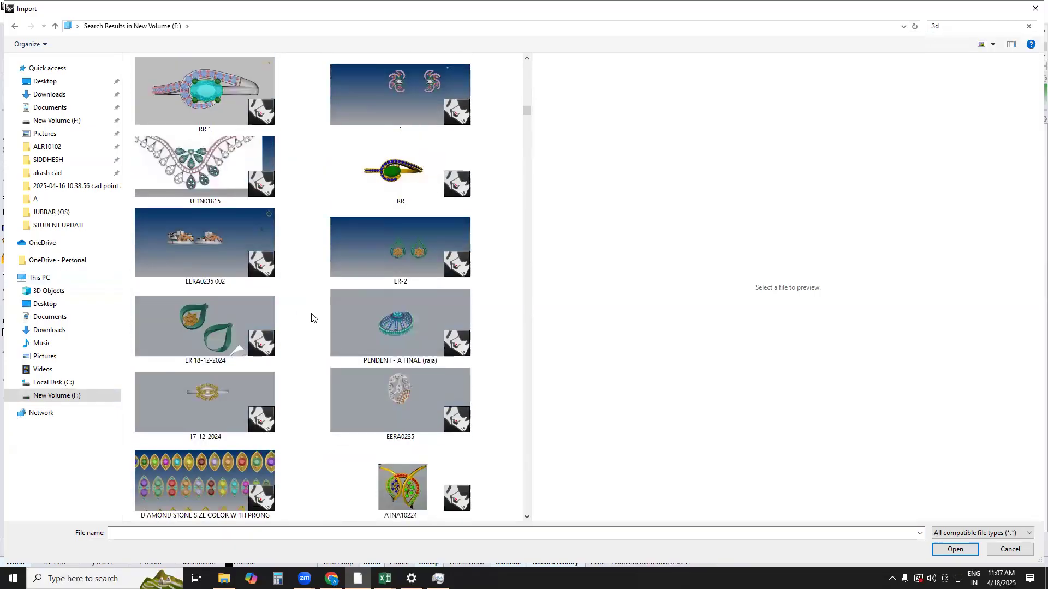
scroll(312, 318, "down", 5)
scroll(312, 320, "down", 10)
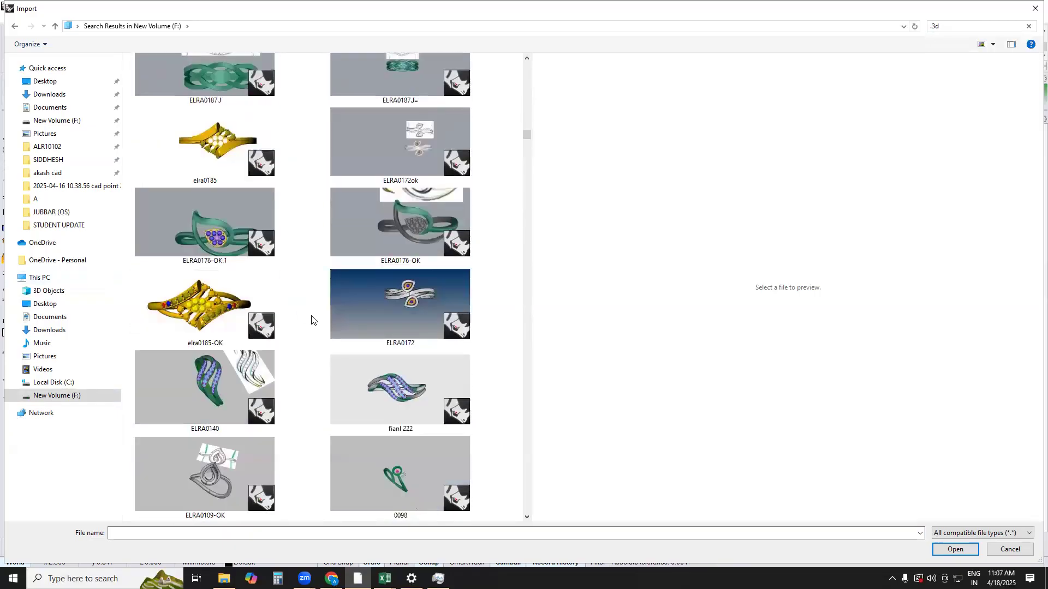
scroll(301, 325, "down", 10)
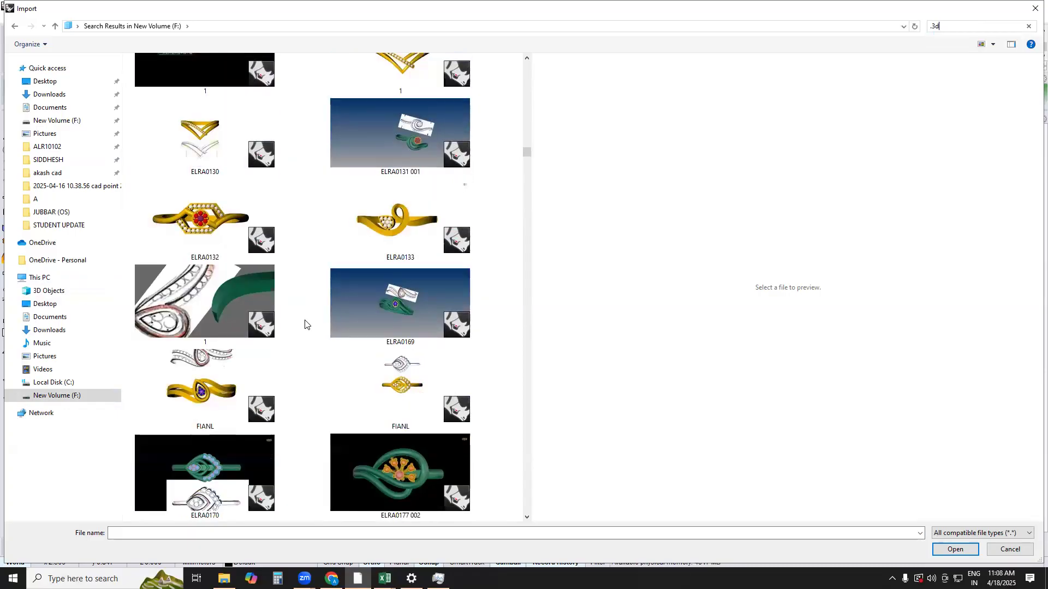
scroll(305, 325, "down", 5)
scroll(305, 325, "down", 5)
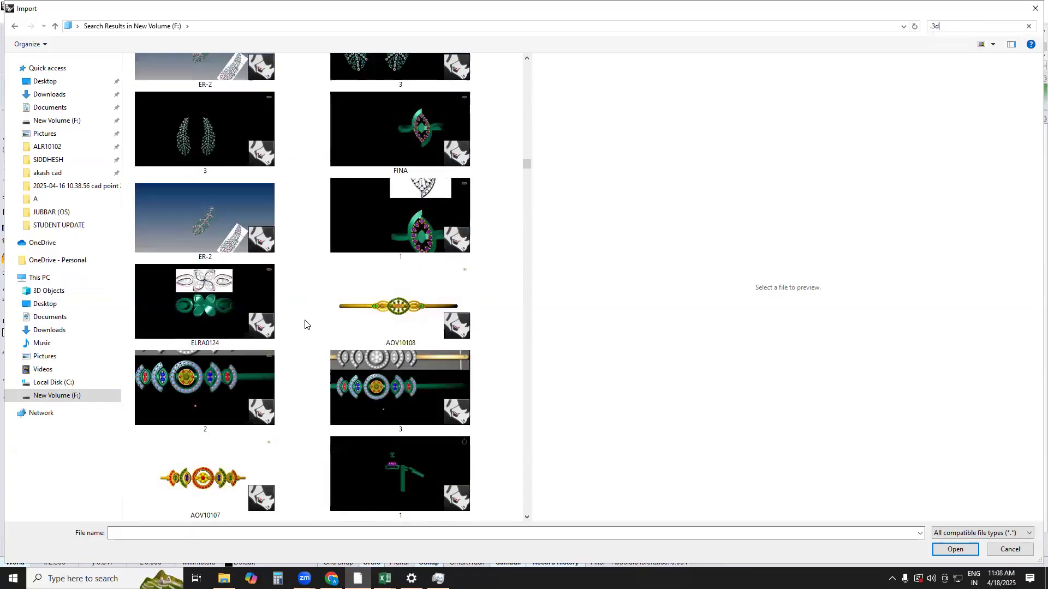
scroll(305, 324, "down", 10)
scroll(305, 326, "down", 10)
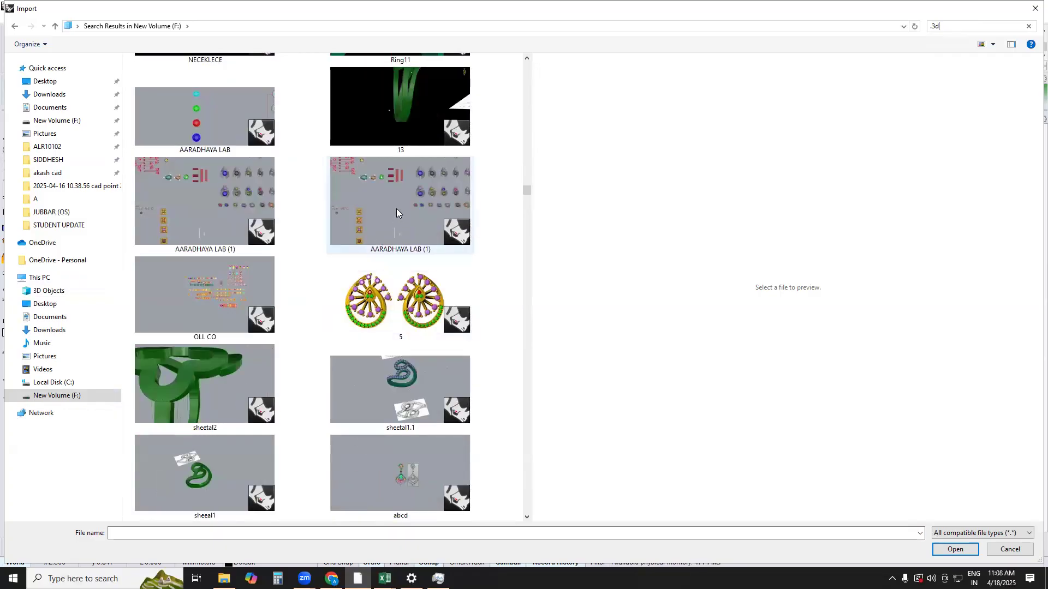
double_click(397, 202)
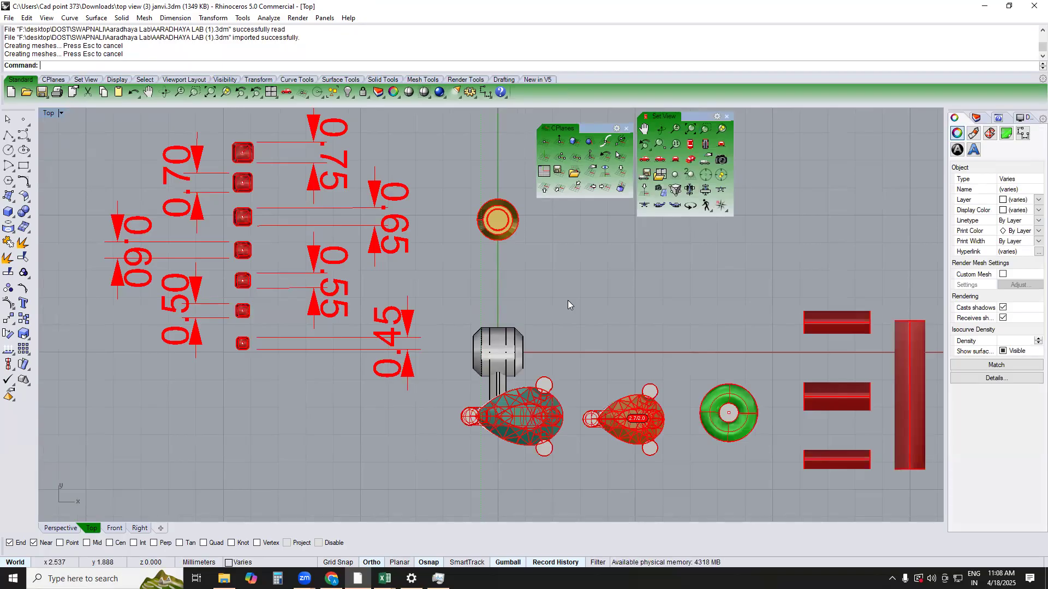
Deselect the imported objects and examine the library's stones, prongs and settings around the link in the Top view
scroll(531, 443, "down", 2)
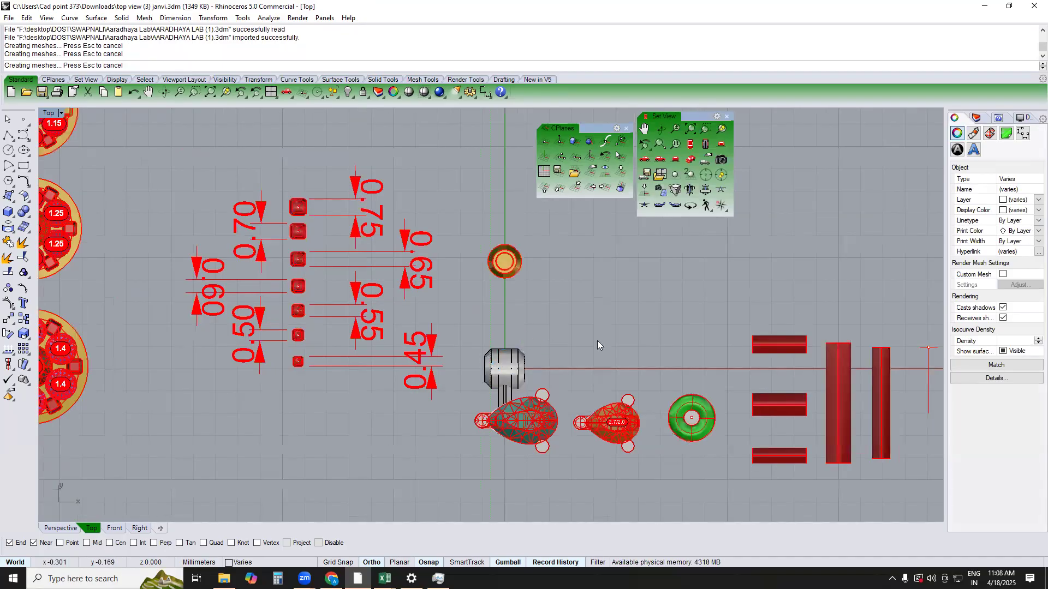
scroll(599, 345, "down", 1)
scroll(592, 337, "down", 1)
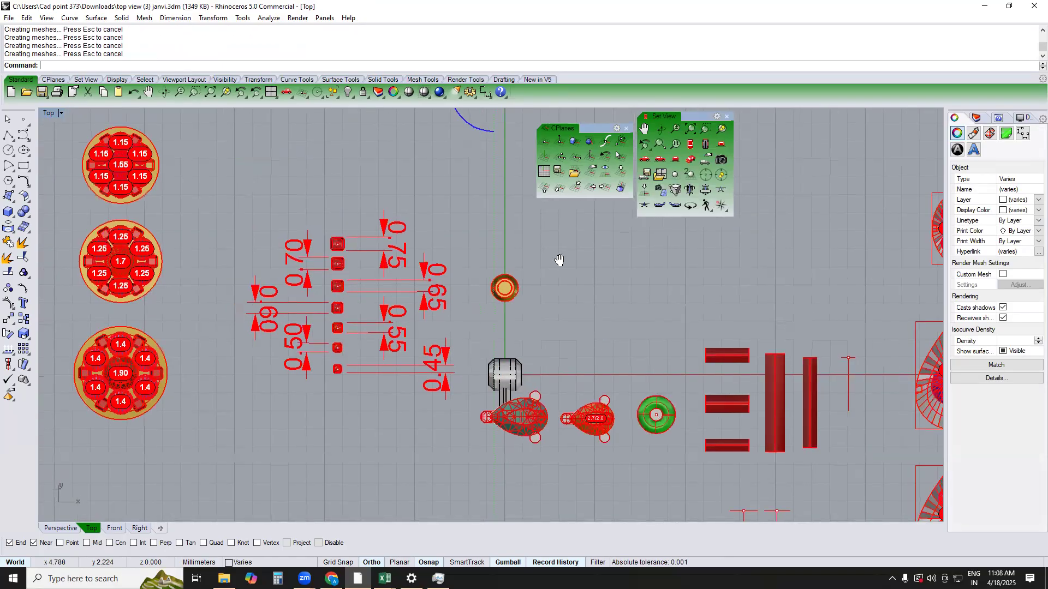
scroll(558, 264, "down", 1)
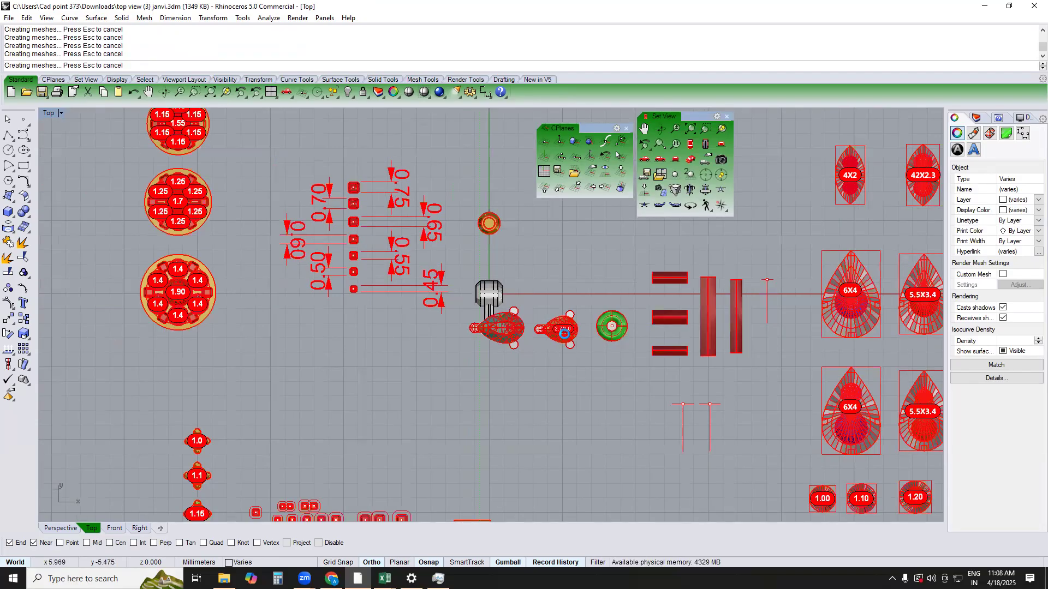
scroll(576, 365, "down", 1)
right_click_drag(475, 353, 443, 414)
right_click_drag(427, 335, 407, 143)
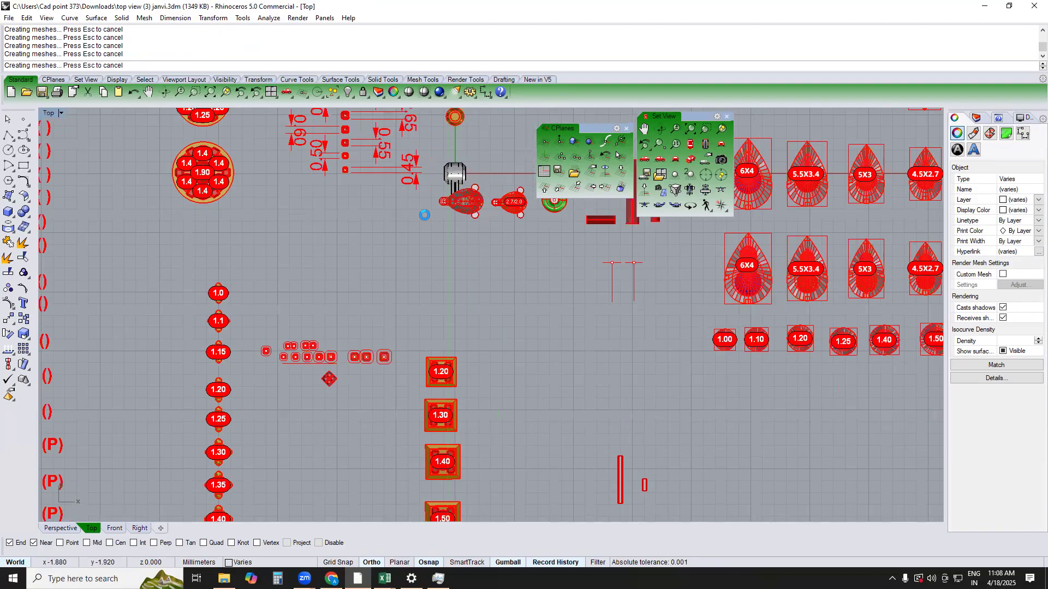
right_click_drag(409, 366, 586, 214)
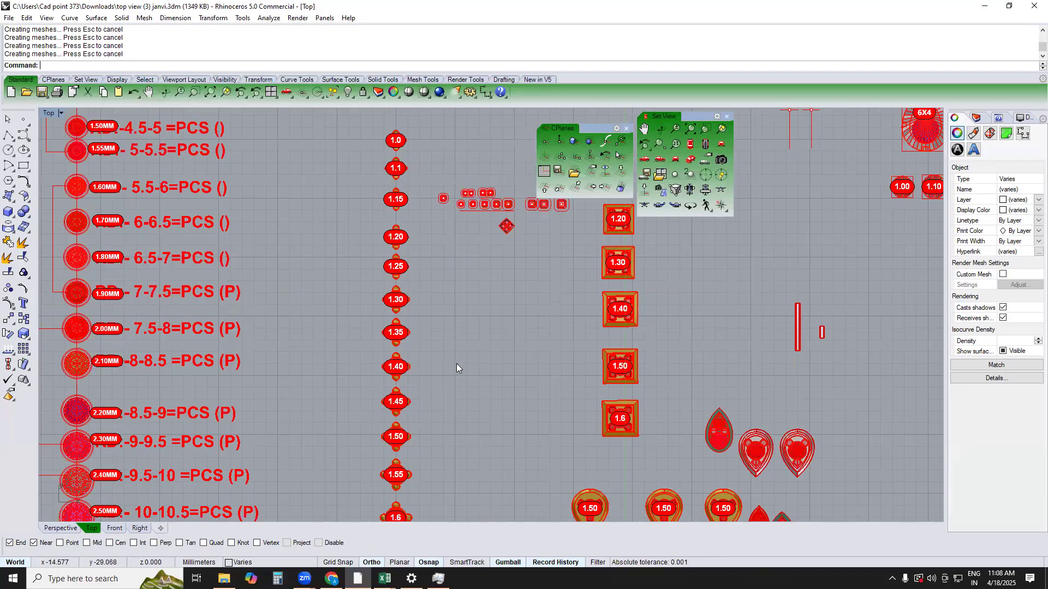
left_click(439, 359)
scroll(439, 359, "down", 3)
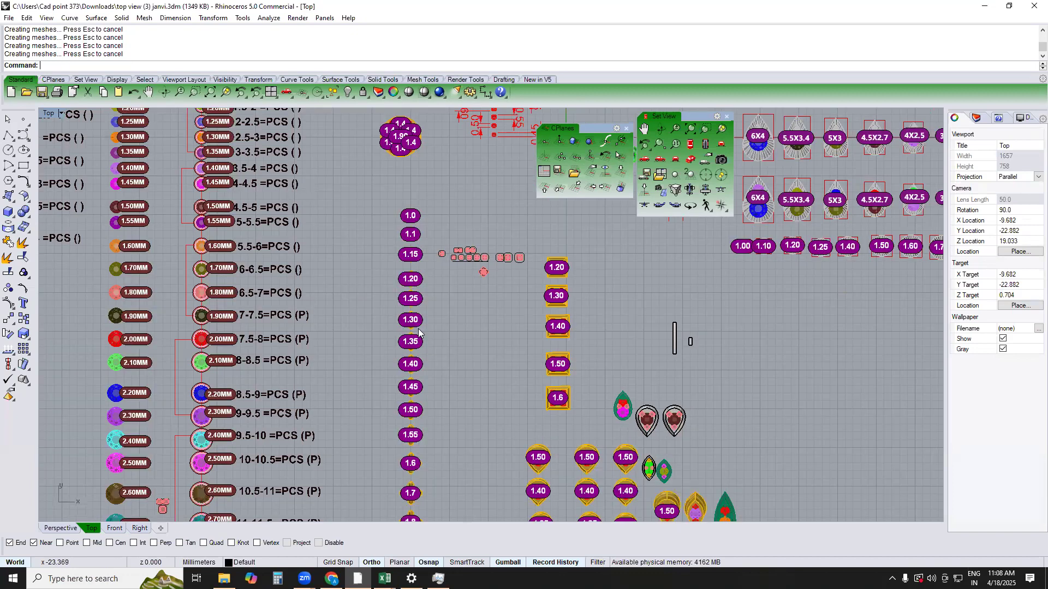
right_click_drag(423, 336, 343, 220)
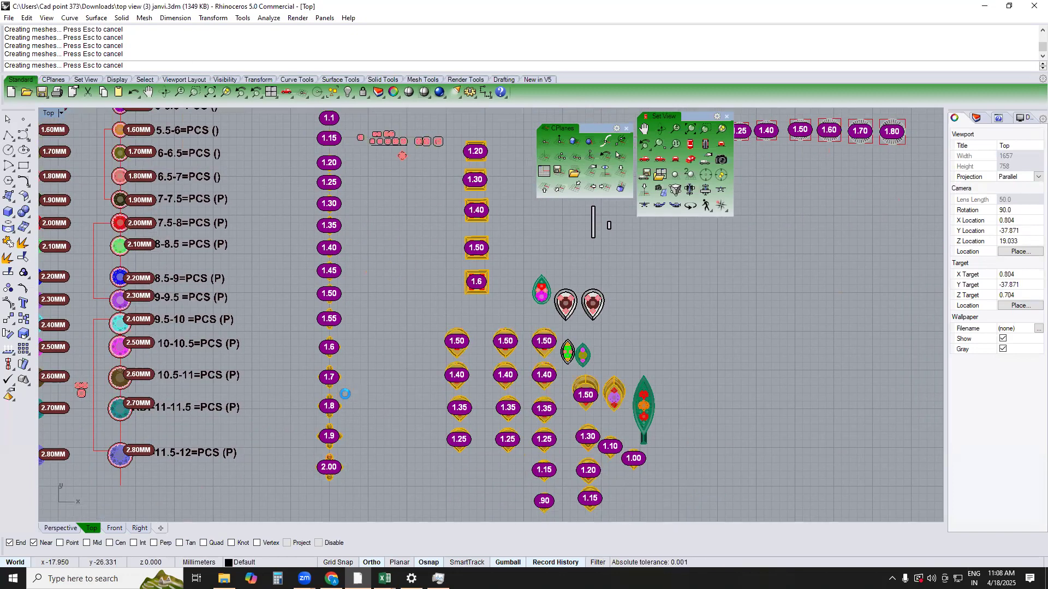
Switch to the Perspective view, examine the imported library and set the viewport to shaded display
type("PERSPECTIVE")
key("Return")
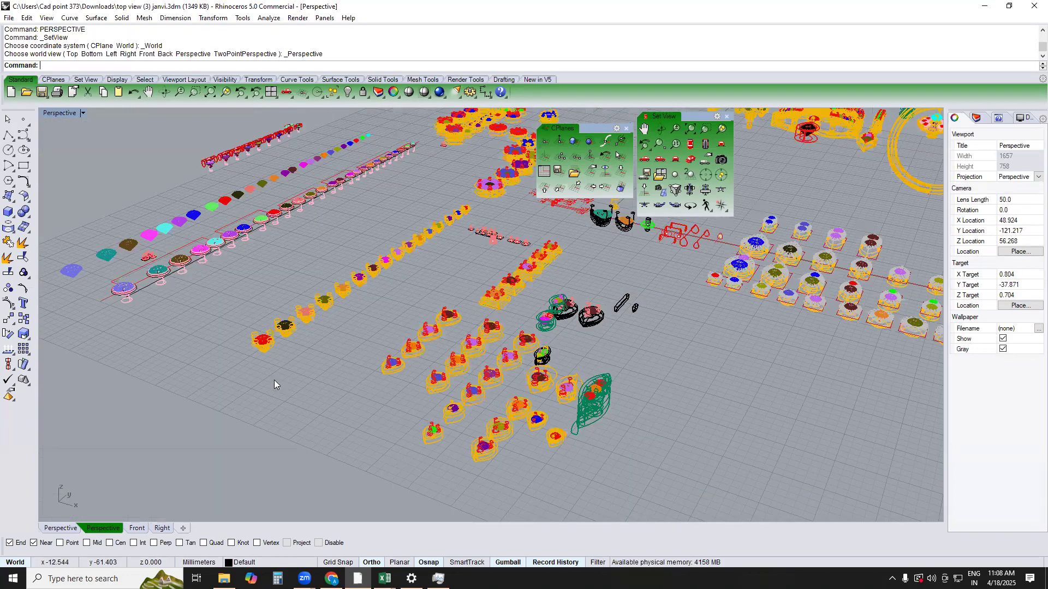
scroll(267, 375, "down", 6)
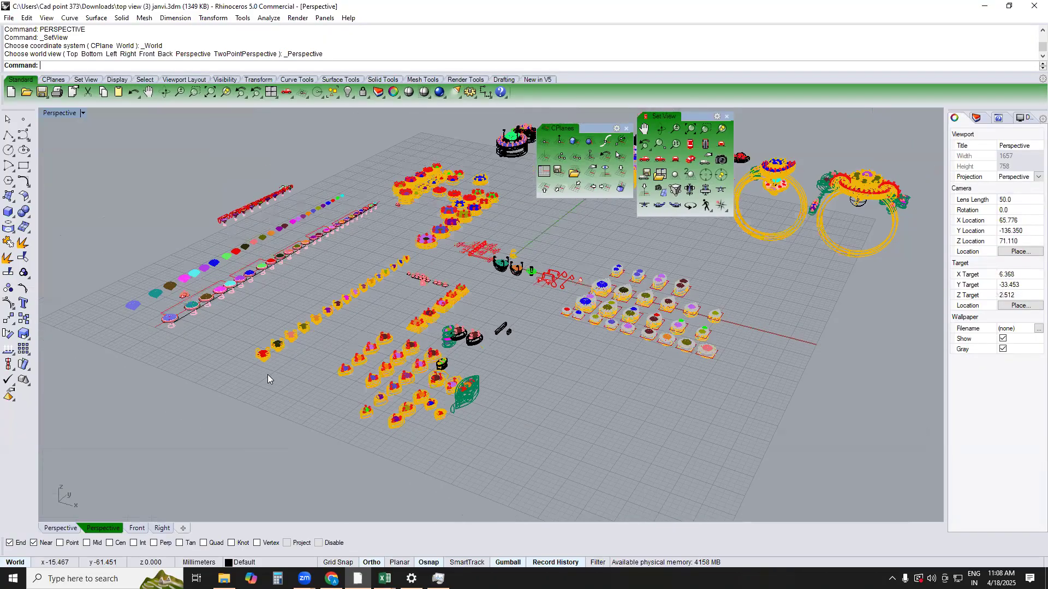
scroll(267, 380, "down", 1)
scroll(229, 275, "up", 3)
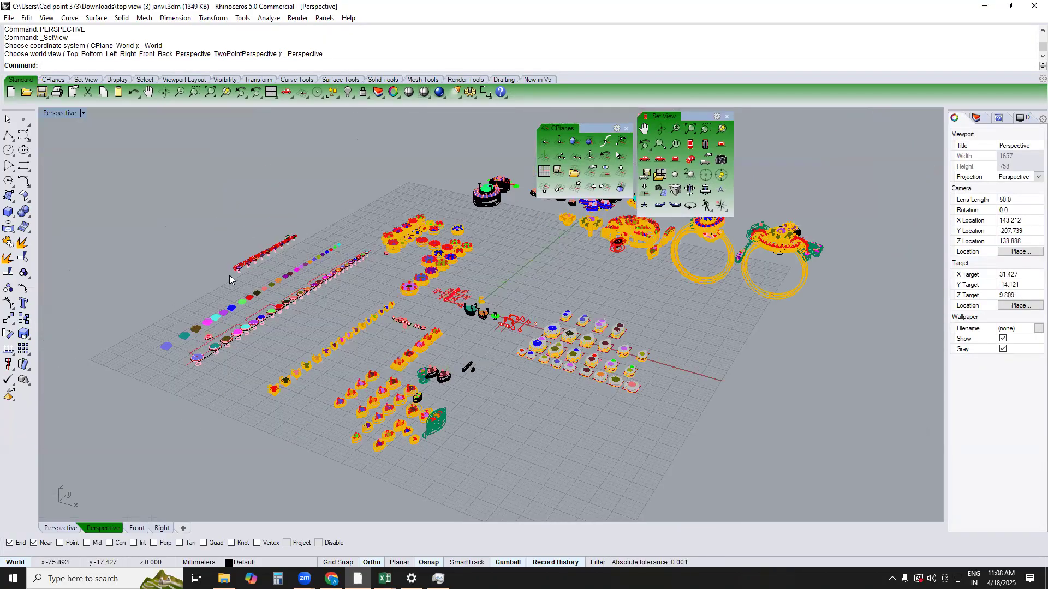
scroll(230, 278, "up", 3)
scroll(584, 379, "up", 3)
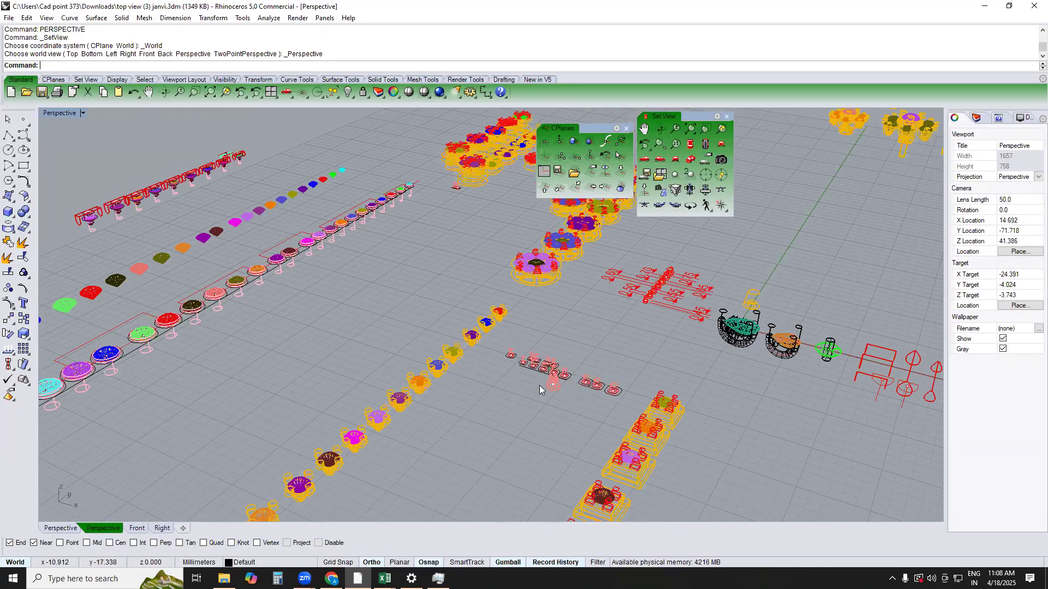
type("V")
key("Return")
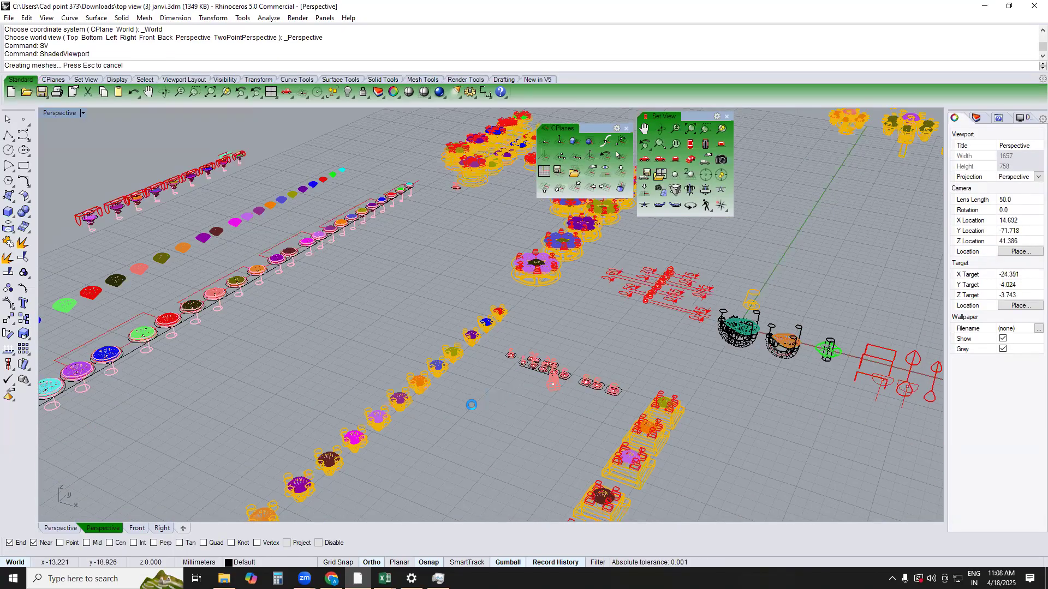
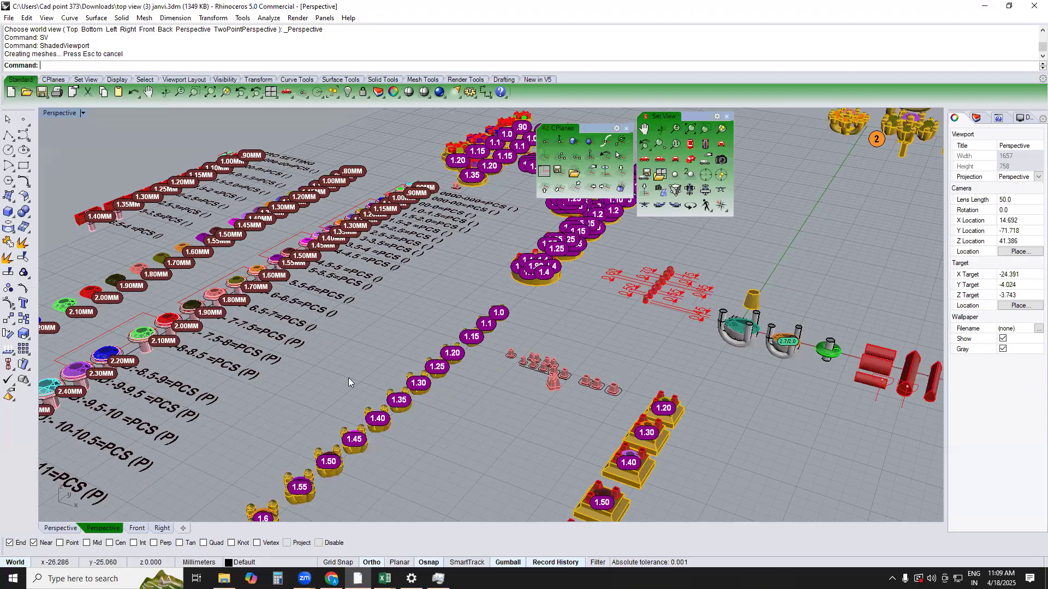
Find the 2.00 four-prong round setting at the end of its column in the Top view and copy it
scroll(349, 376, "down", 2)
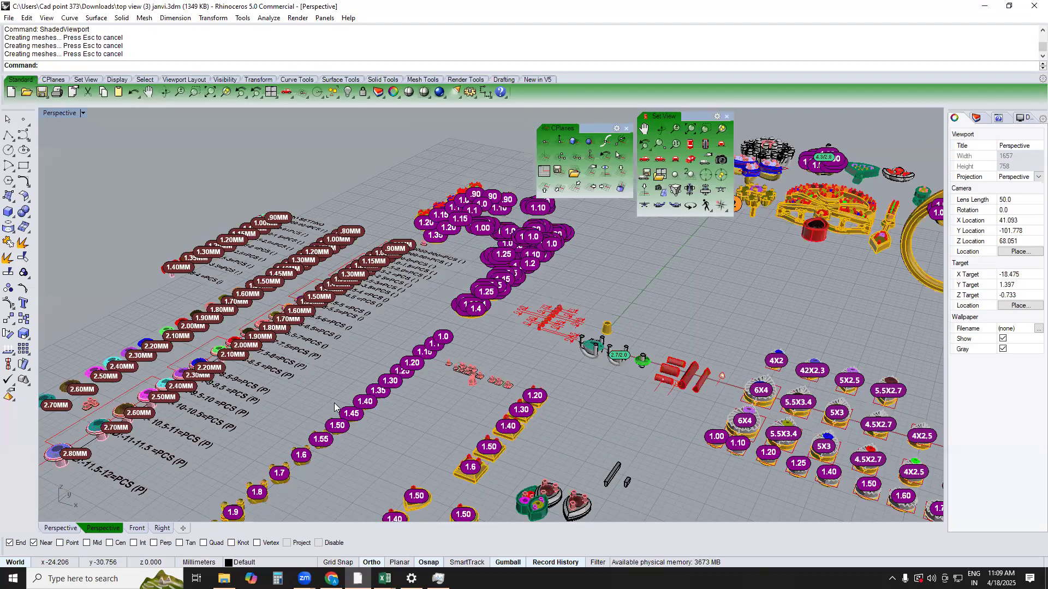
type("top")
key("Return")
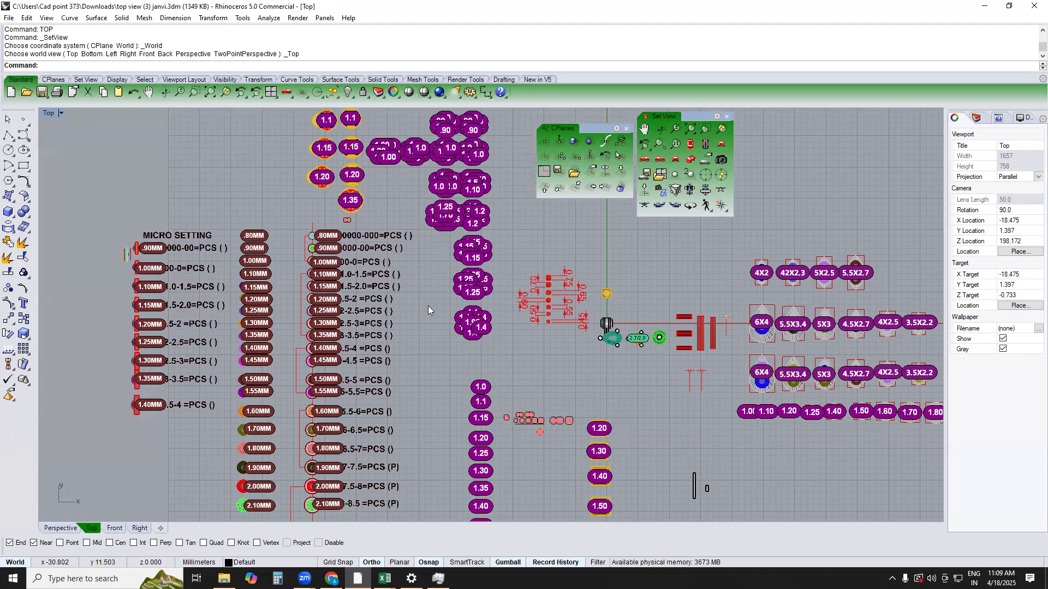
right_click_drag(413, 212, 398, 70)
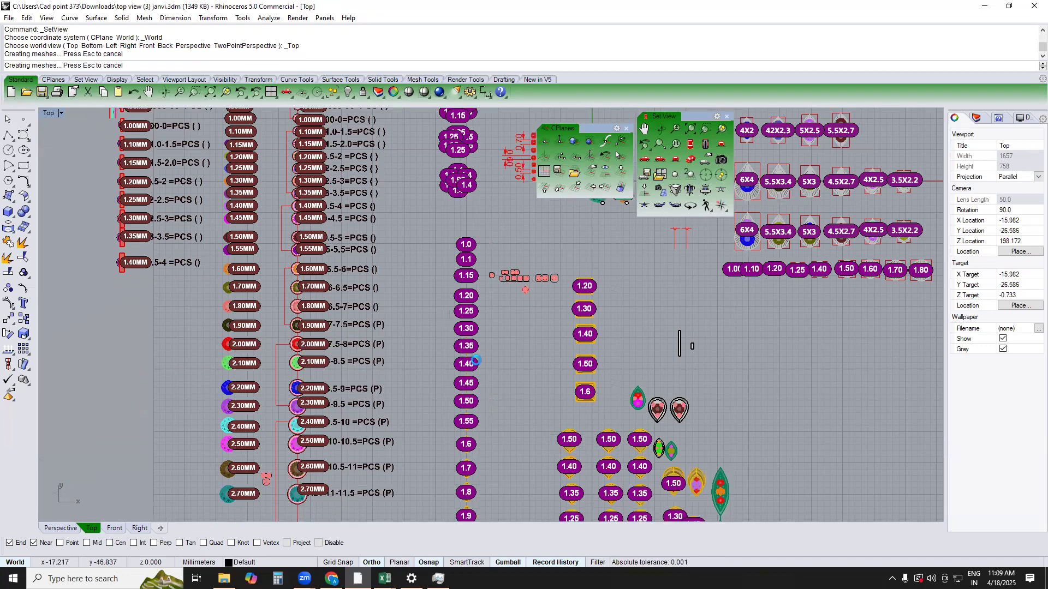
scroll(476, 360, "up", 2)
right_click_drag(467, 439, 469, 264)
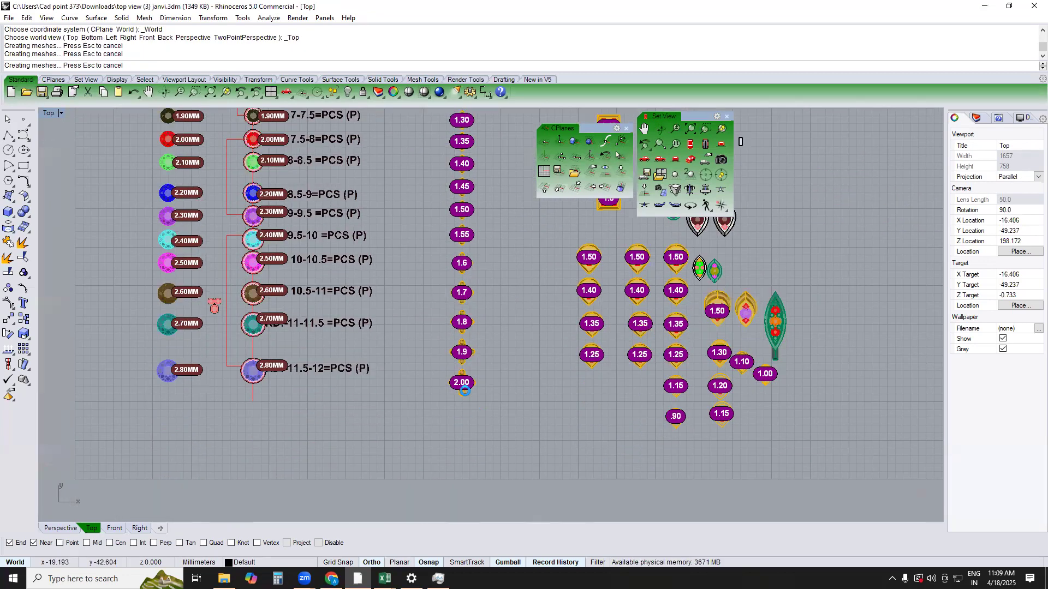
left_click(463, 388)
scroll(469, 377, "up", 5)
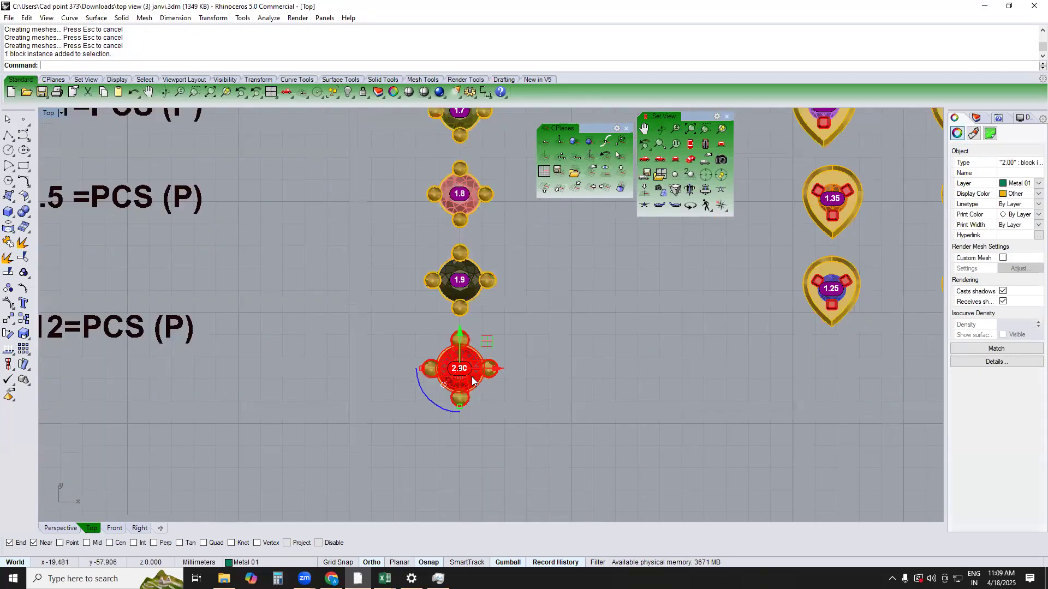
key("ctrl+c")
Undo the library import and paste the copied 2.00 setting into the file
key("ctrl+z")
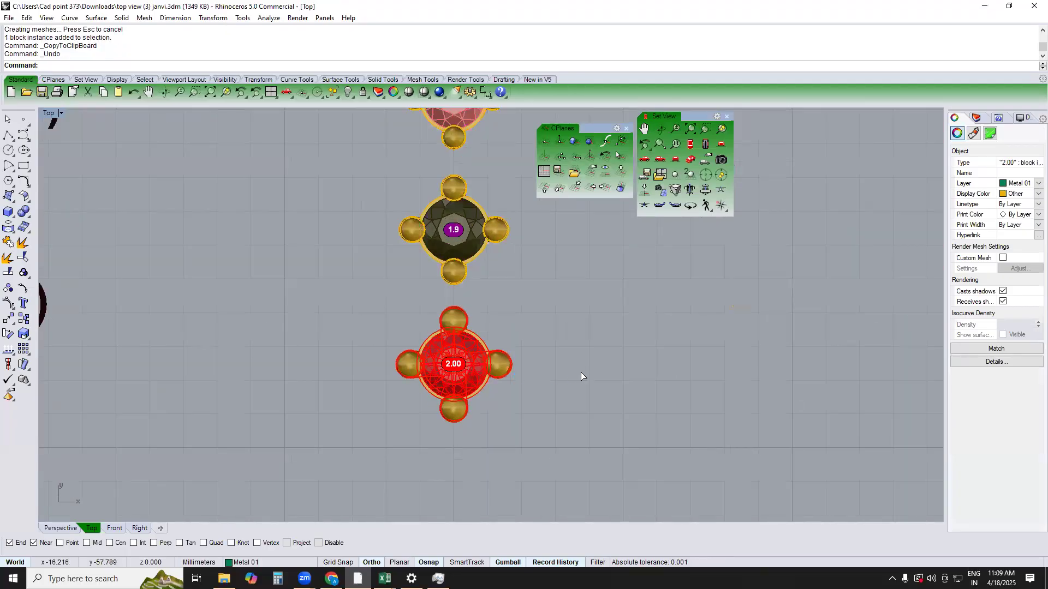
scroll(467, 407, "down", 3)
key("ctrl+v")
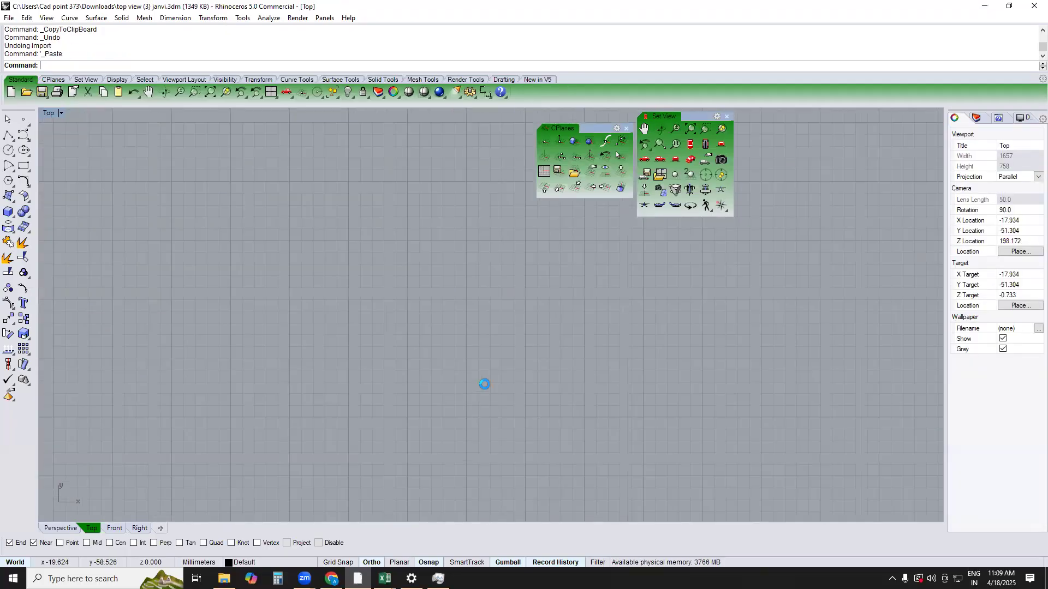
Align the pasted setting concentrically to a point on the X axis beside the link, about 4.1 mm from the origin
type("aa")
key("space")
right_click_drag(494, 265, 474, 394)
scroll(483, 349, "down", 2)
right_click_drag(493, 333, 477, 409)
right_click_drag(496, 313, 436, 480)
scroll(437, 427, "up", 2)
right_click_drag(437, 428, 456, 388)
scroll(538, 379, "down", 2)
scroll(457, 385, "up", 2)
right_click_drag(480, 322, 376, 404)
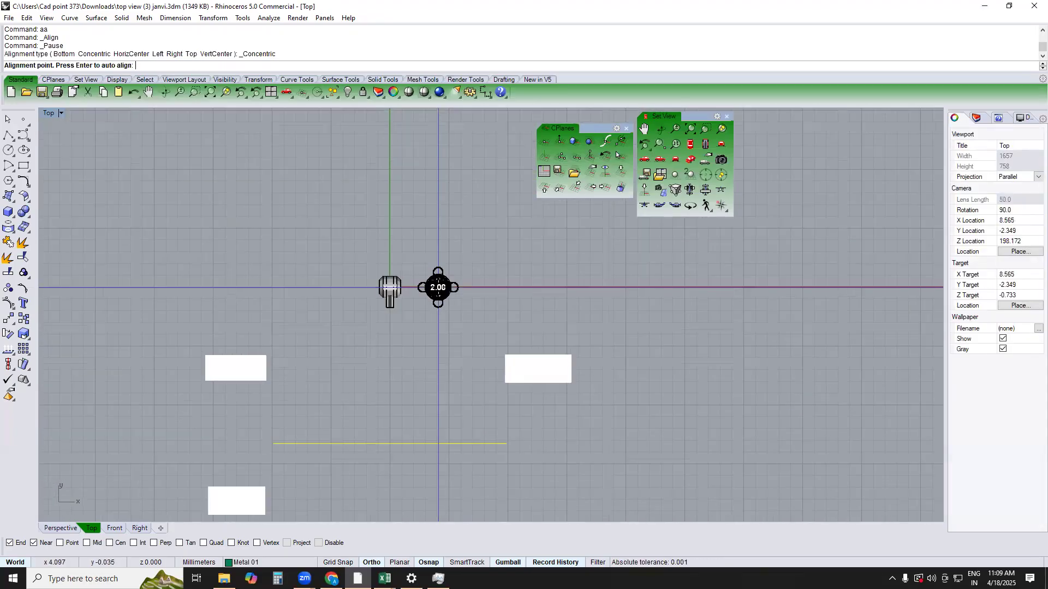
left_click(438, 288)
Delete the leftover curves and white surfaces below the link and the setting
scroll(524, 353, "down", 4)
left_click_drag(573, 343, 111, 471)
key("Delete")
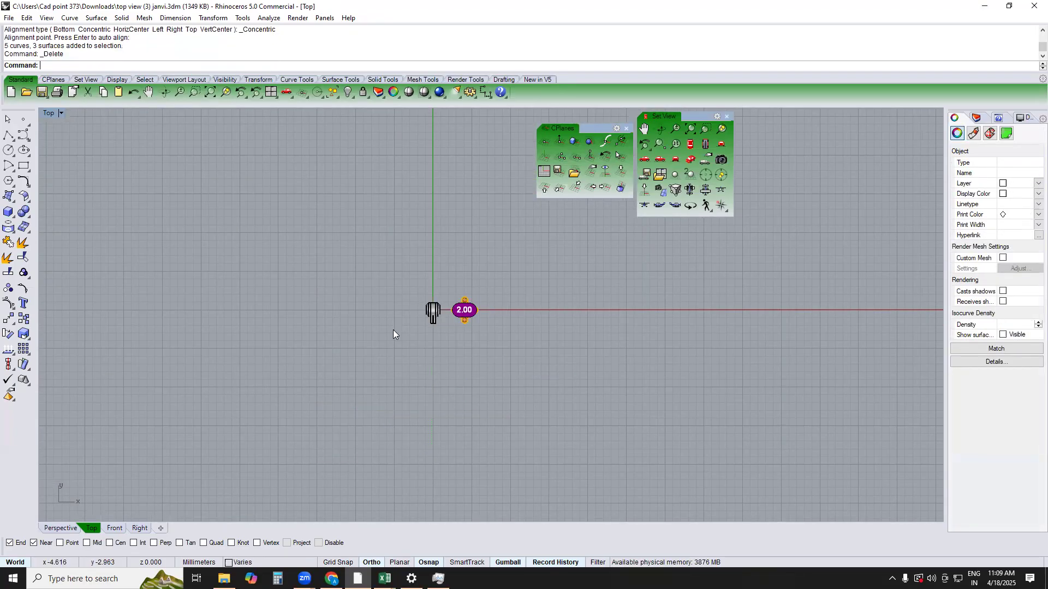
Copy the 2.00 setting straight down about 3.9 mm so two settings stand in line
scroll(438, 316, "up", 12)
scroll(546, 282, "up", 6)
left_click(513, 294)
right_click_drag(460, 231, 445, 142)
type("c")
key("space")
left_click(590, 268)
right_click_drag(551, 403, 577, 294)
left_click(577, 362)
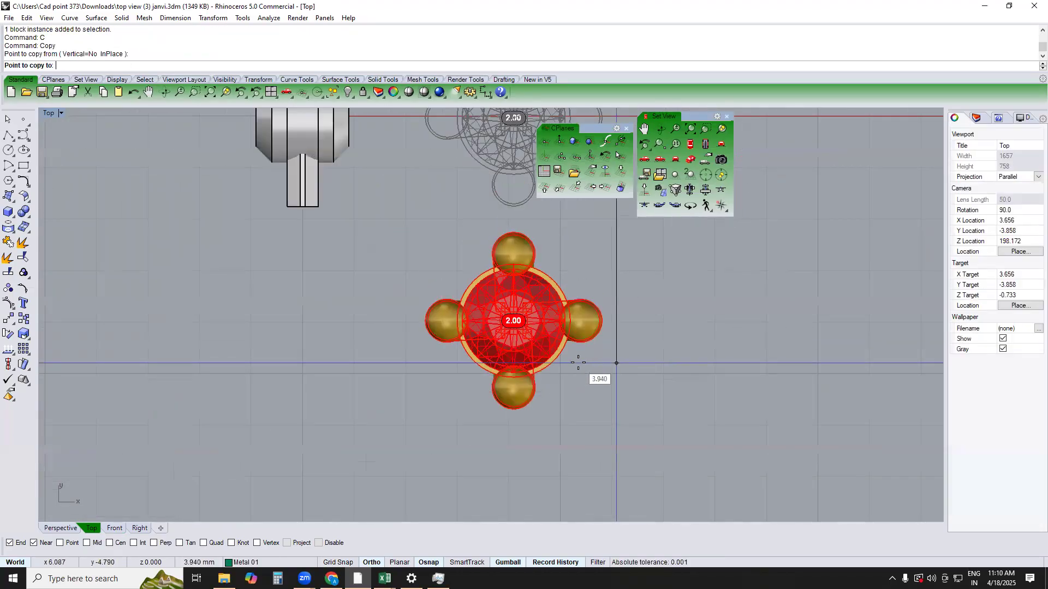
key("space")
scroll(508, 297, "down", 4)
right_click_drag(532, 218, 499, 287)
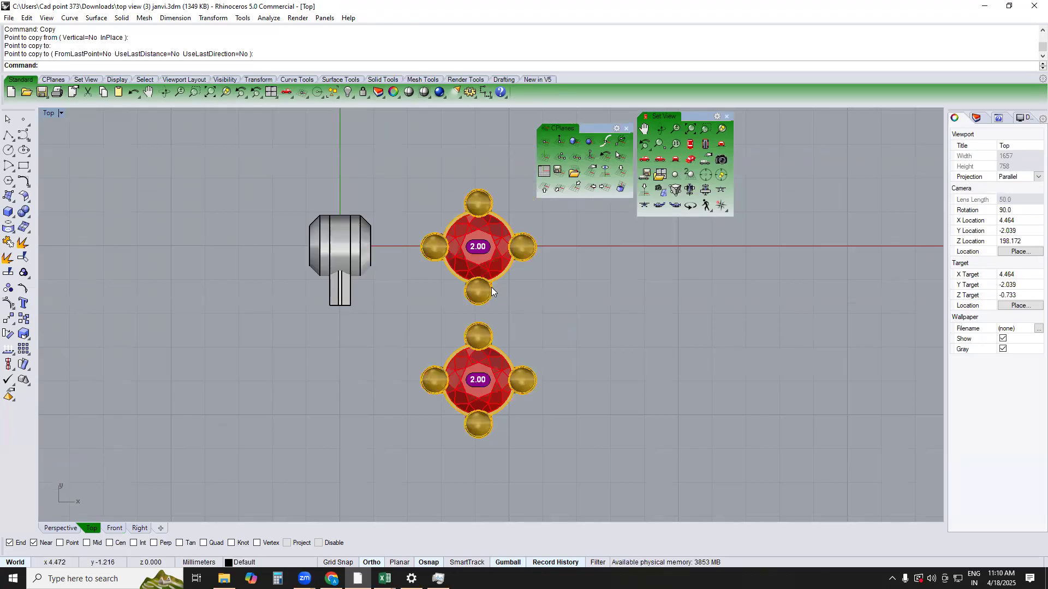
Edit the 2.00 setting block in place from the Perspective view and delete its size text dot
type("p")
key("space")
right_click_drag(544, 356, 480, 319)
scroll(480, 320, "up", 7)
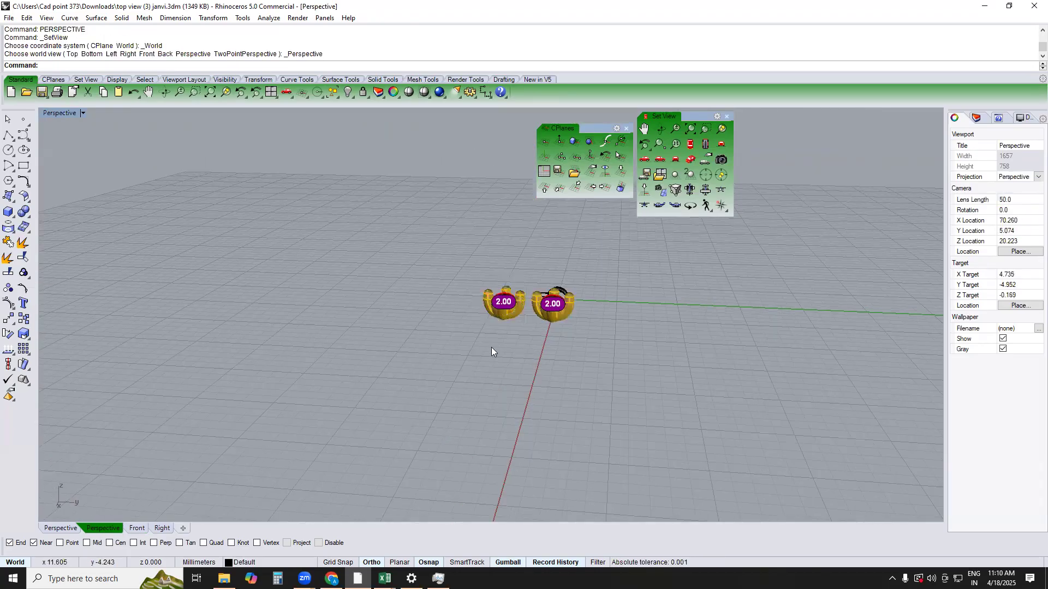
scroll(524, 288, "up", 6)
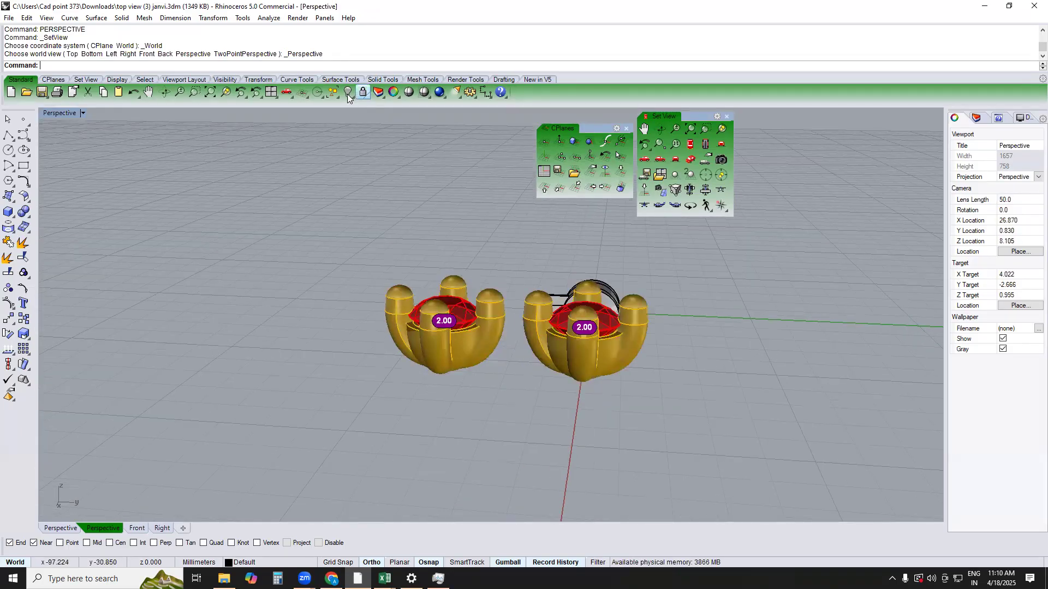
scroll(443, 270, "up", 2)
double_click(606, 327)
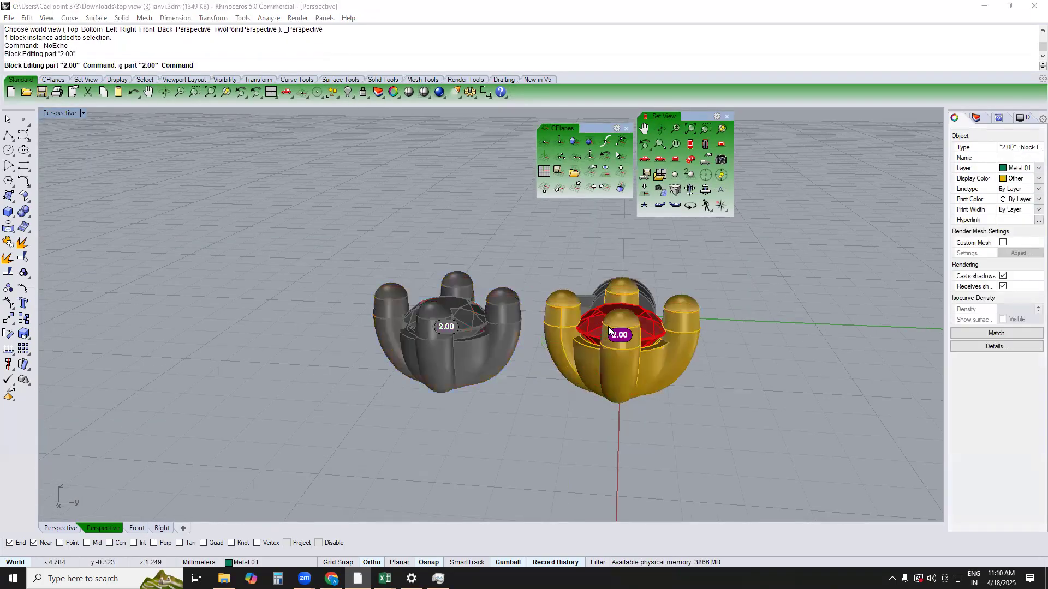
left_click(619, 335)
key("Delete")
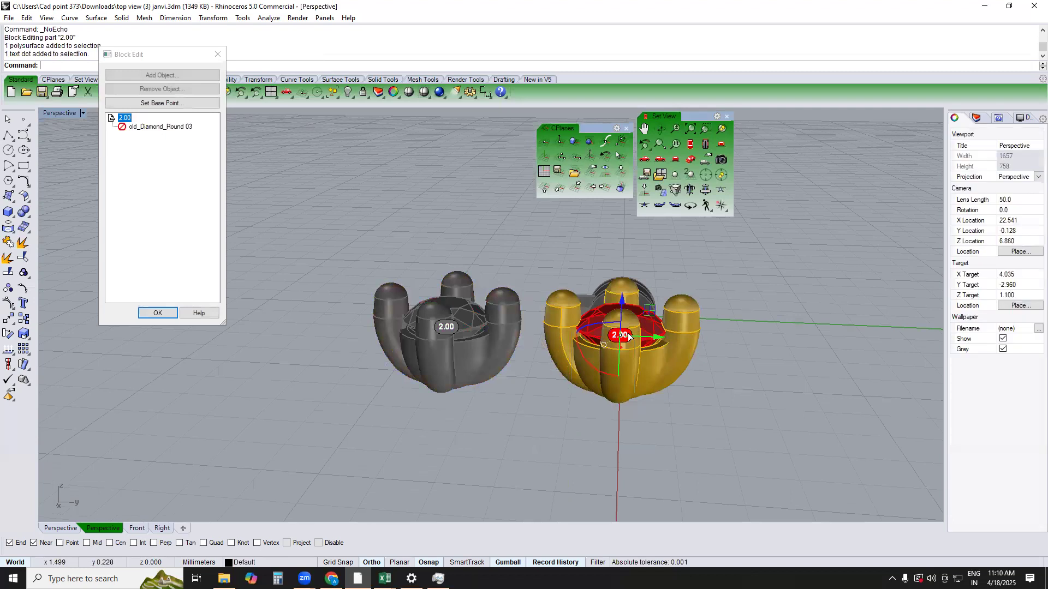
left_click(158, 313)
Explode the two setting blocks into separate parts and inspect them in Perspective
left_click(571, 359)
left_click(505, 381)
left_click(422, 331)
type("ex")
key("Return")
key("Escape")
type("top")
key("Return")
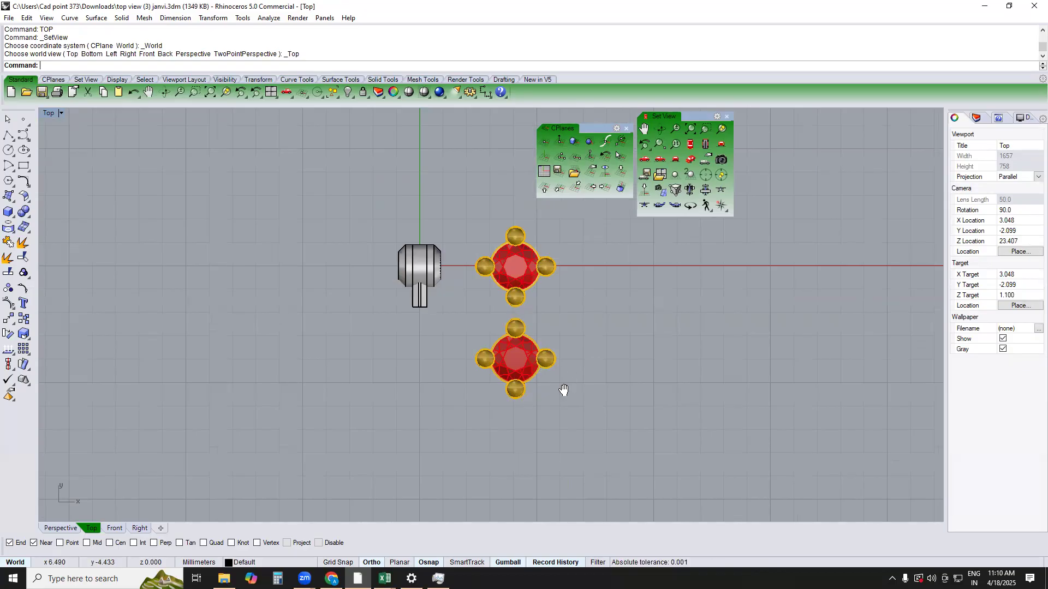
type("perspective")
key("Return")
right_click_drag(480, 290, 514, 391)
scroll(507, 374, "up", 3)
left_click(506, 369)
scroll(516, 412, "down", 3)
Move the hinge link in the Top view under the upper setting, centred so its arm reaches toward the lower setting
type("top")
key("Return")
key("Escape")
left_click_drag(408, 228, 326, 350)
left_click_drag(403, 294, 518, 338)
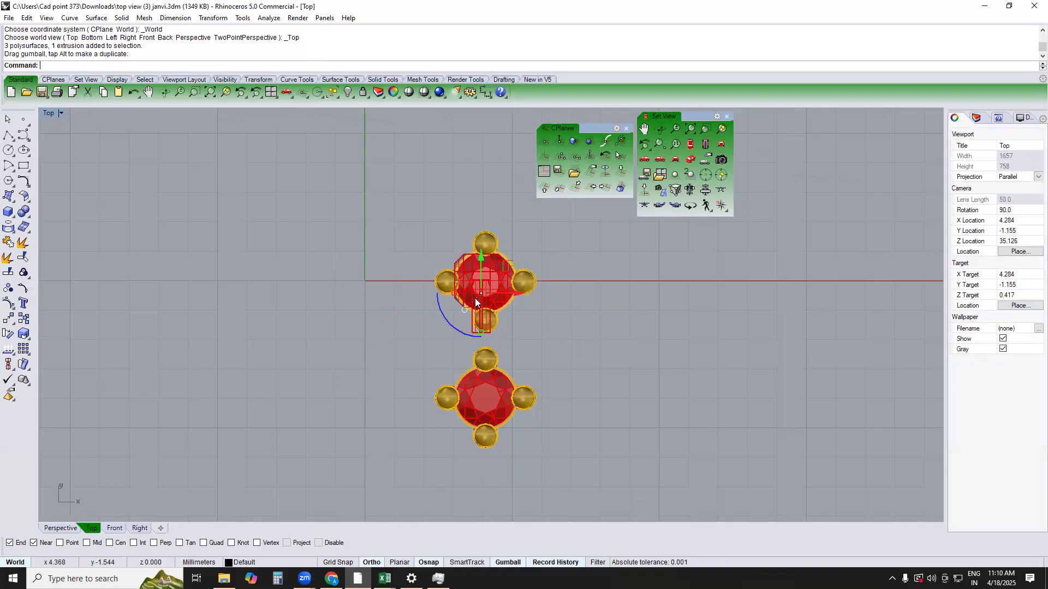
left_click_drag(478, 261, 487, 291)
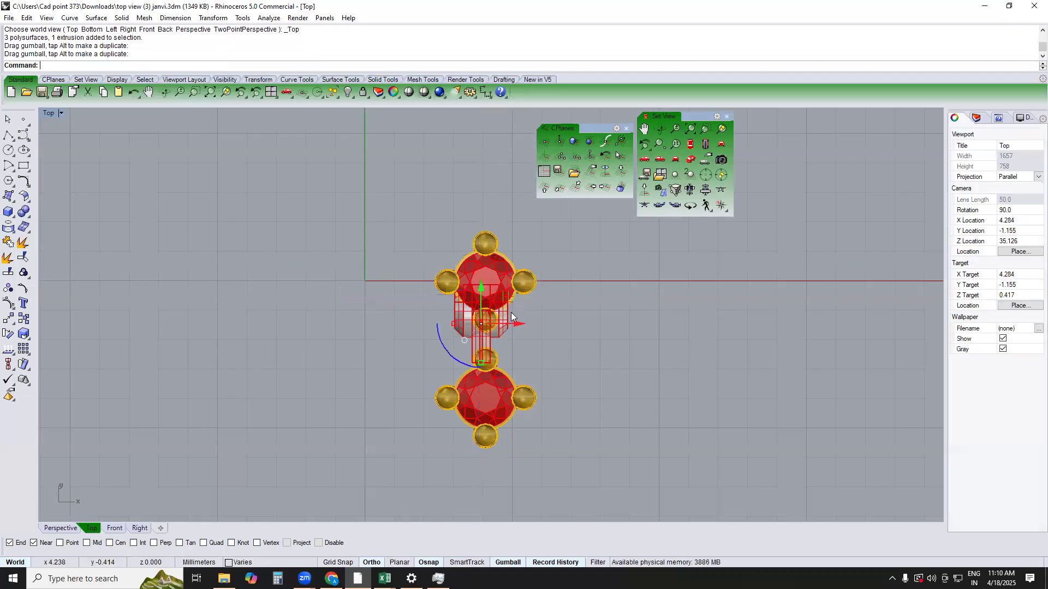
left_click_drag(518, 326, 491, 274)
scroll(485, 309, "up", 3)
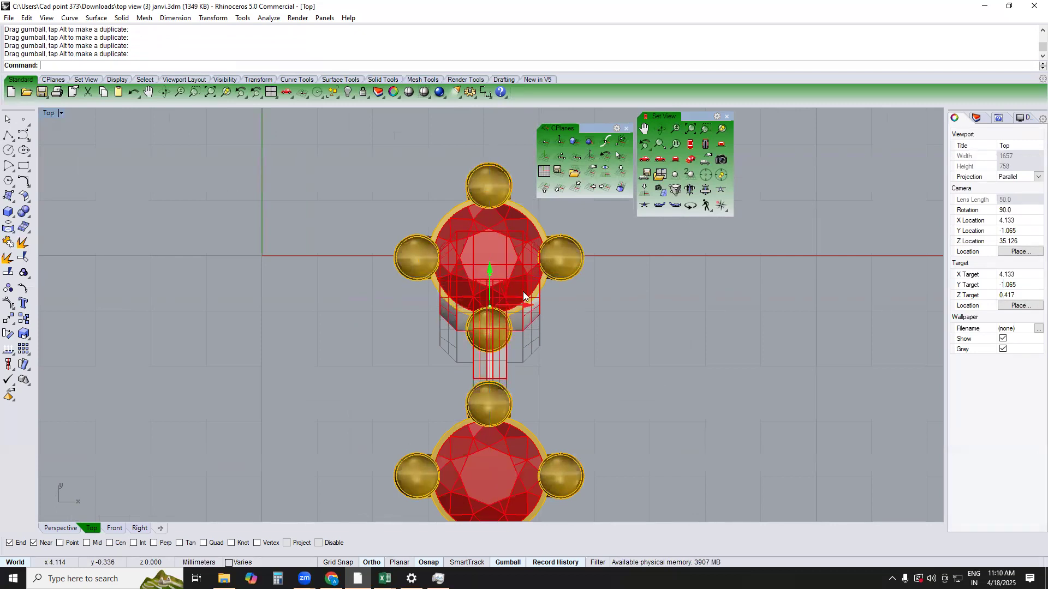
Lower the link in the Right view until its ring sits beneath the setting, using wireframe and shaded display
type("PERSPECTIVE")
key("Return")
type("RIGHT")
key("Return")
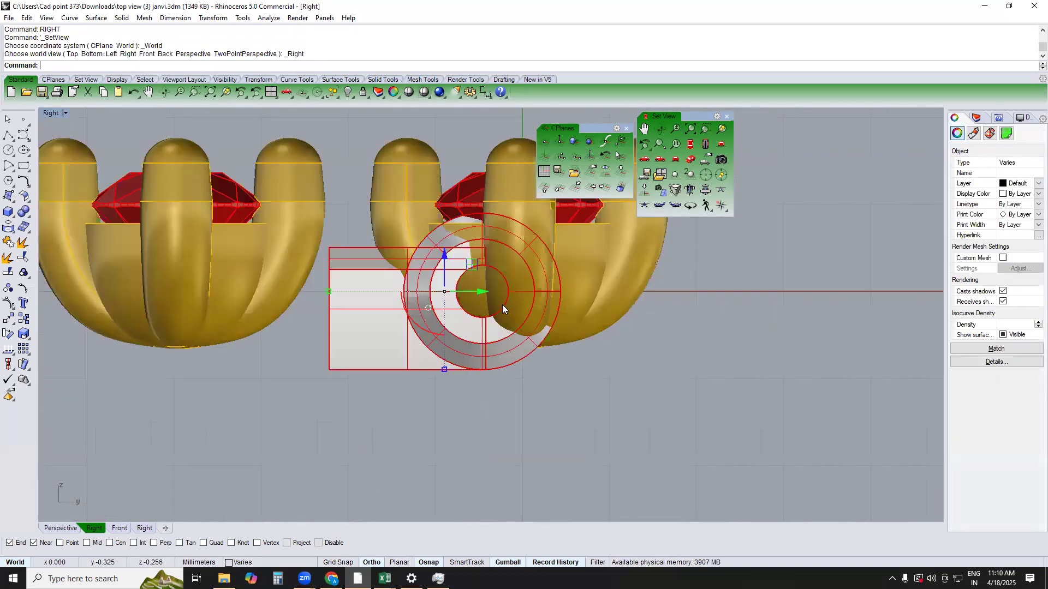
type("W")
key("Return")
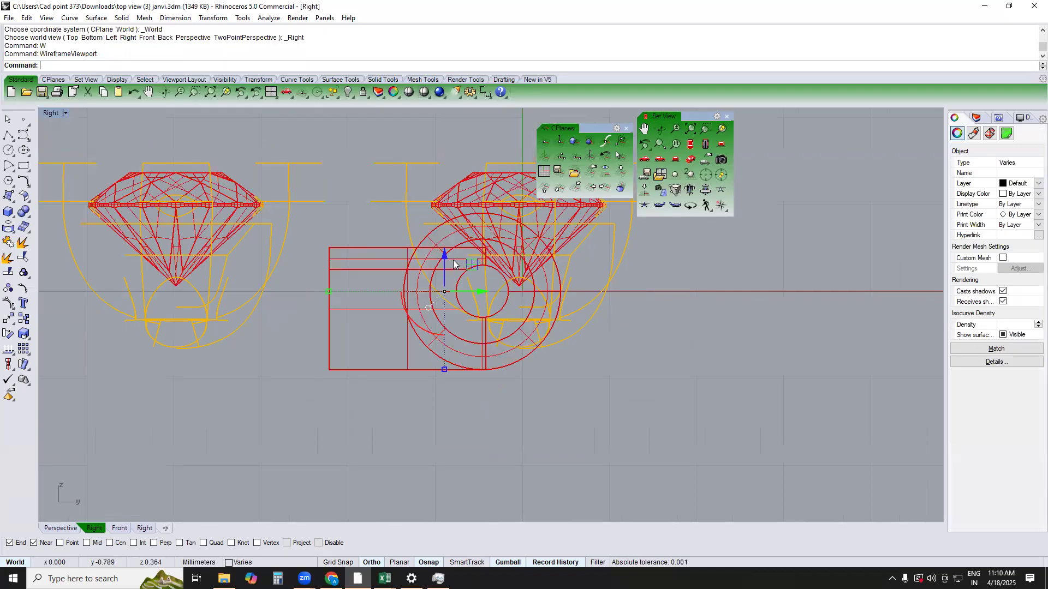
left_click_drag(445, 262, 429, 339)
type("SV")
key("Return")
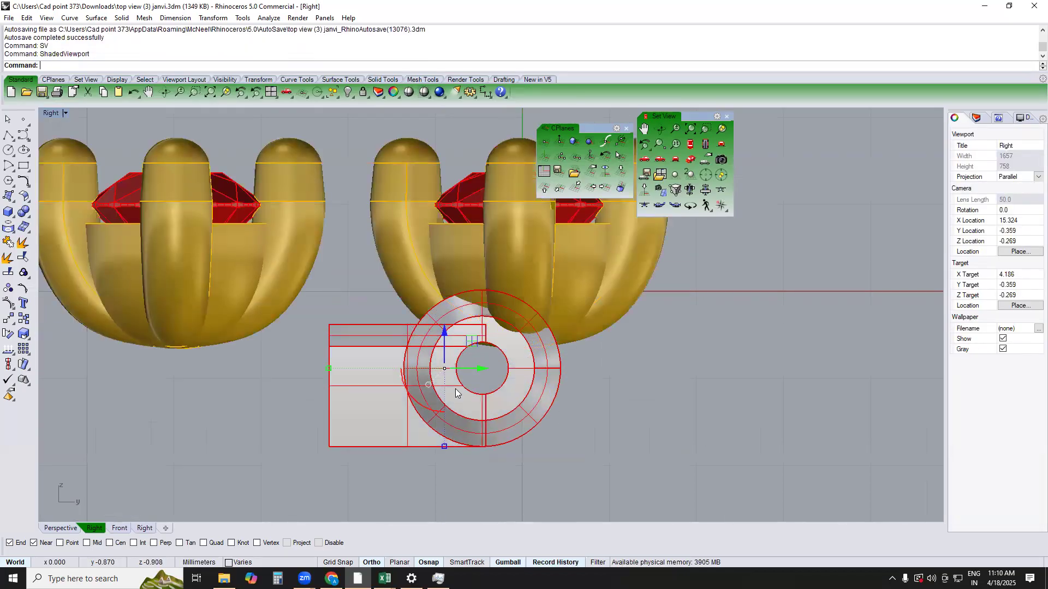
scroll(534, 461, "down", 3)
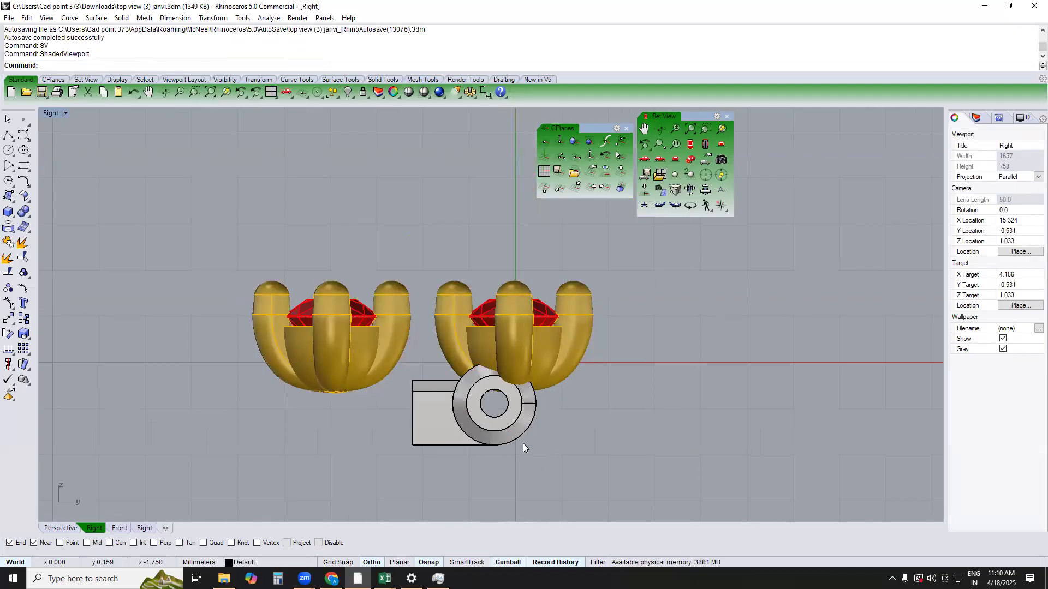
Hide the lower of the two settings, leaving the upper one with the link
scroll(498, 318, "down", 8)
type("TOP")
key("Return")
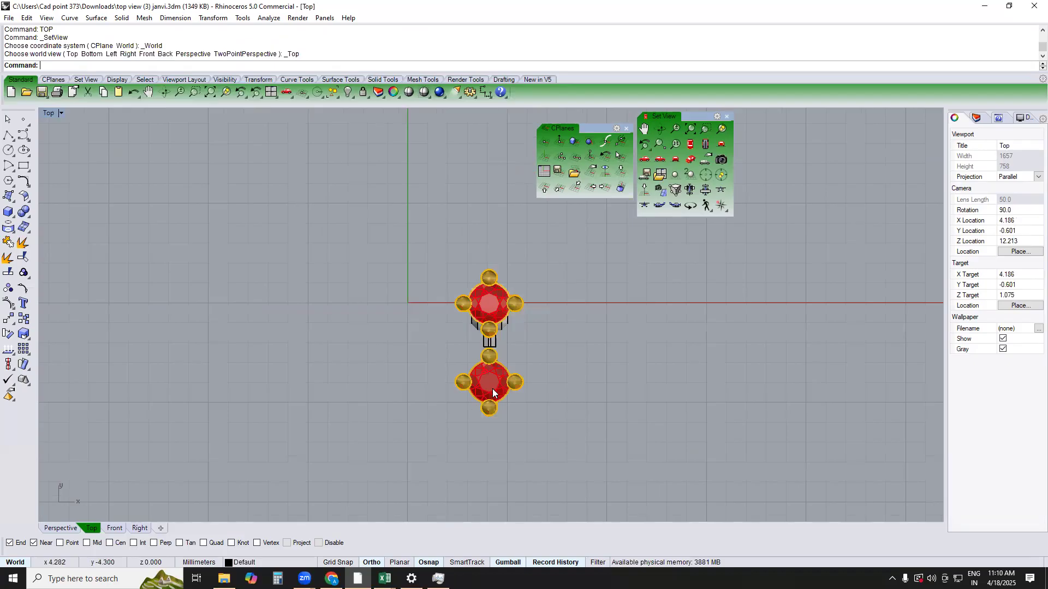
left_click(494, 391)
type("PERSPECTIVE")
key("Return")
key("Escape")
scroll(496, 285, "up", 3)
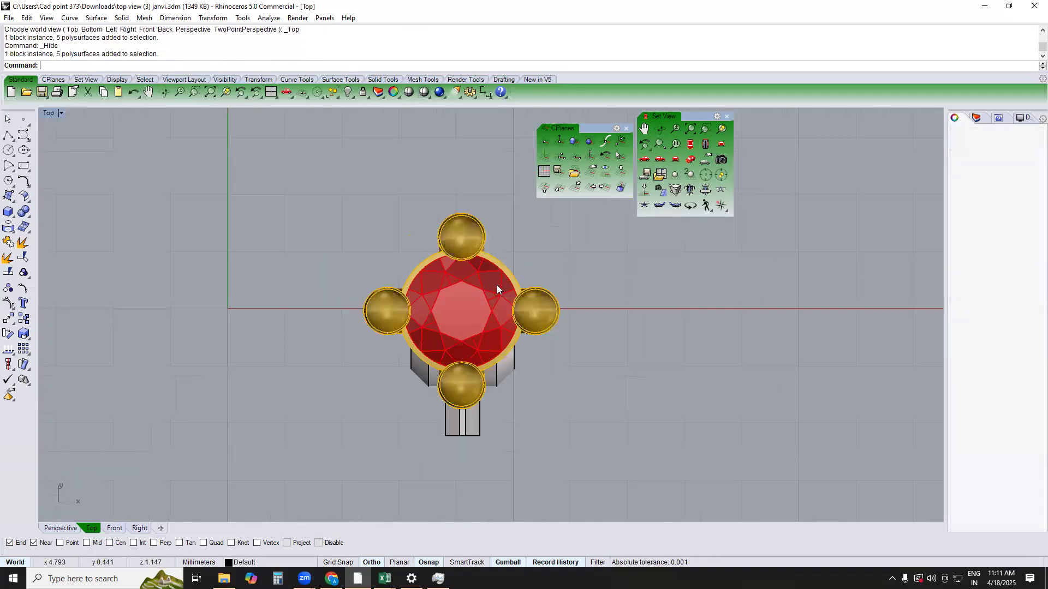
Group the link's parts in the Front view and hide them, leaving only the setting
scroll(483, 361, "up", 2)
left_click(483, 361)
scroll(483, 363, "down", 5)
left_click(540, 448)
right_click_drag(540, 448, 463, 418)
type("FRONT")
key("Return")
left_click_drag(388, 446, 561, 336)
type("g")
key("Return")
key("ctrl+h")
type("TOP")
key("Return")
scroll(531, 311, "up", 4)
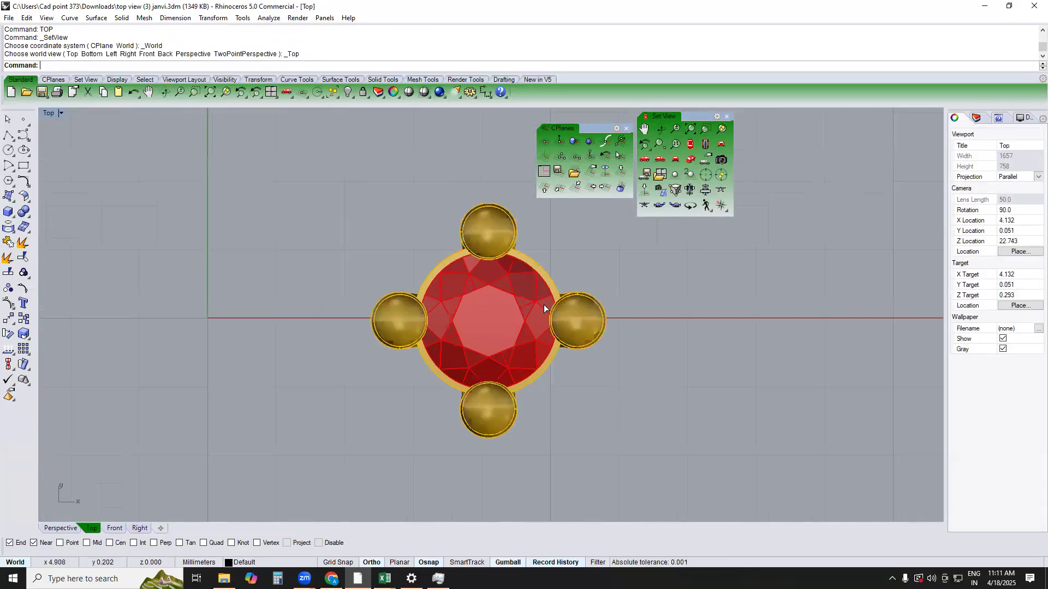
Take the red stone out of the setting's group and hide it
type("PERSPECTIVE")
key("Return")
scroll(525, 308, "up", 4)
type("RG")
key("Return")
left_click(492, 264)
key("Return")
right_click_drag(492, 265, 509, 345)
key("ctrl+h")
right_click_drag(501, 287, 506, 321)
Duplicate the inner circular edge of the setting's cup as a curve in the Top view
type("TOP")
key("Return")
type("DE")
key("Return")
left_click(494, 303)
key("Return")
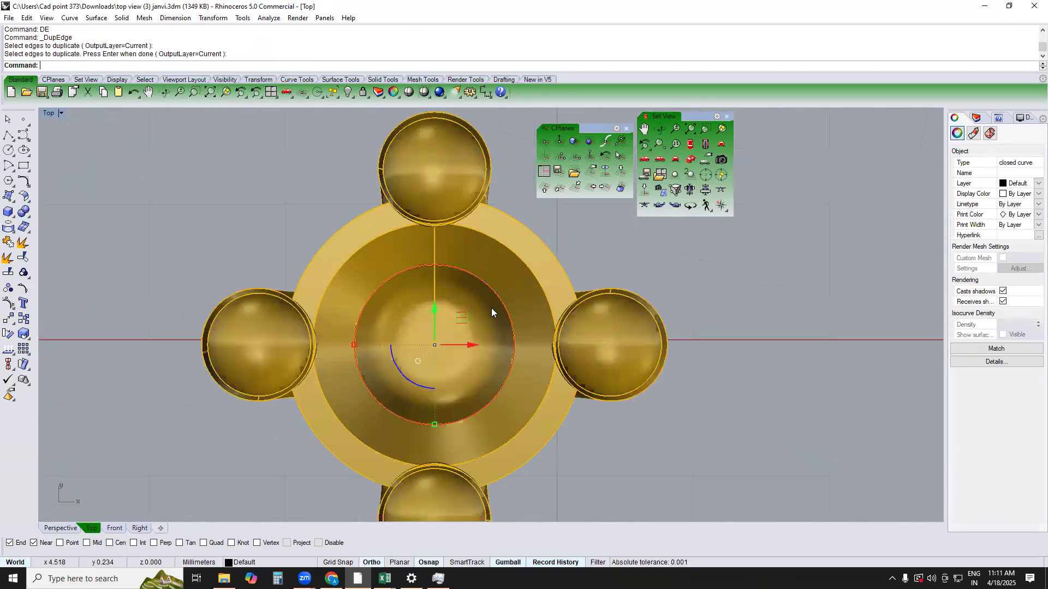
scroll(494, 315, "up", 2)
type("Of")
key("Return")
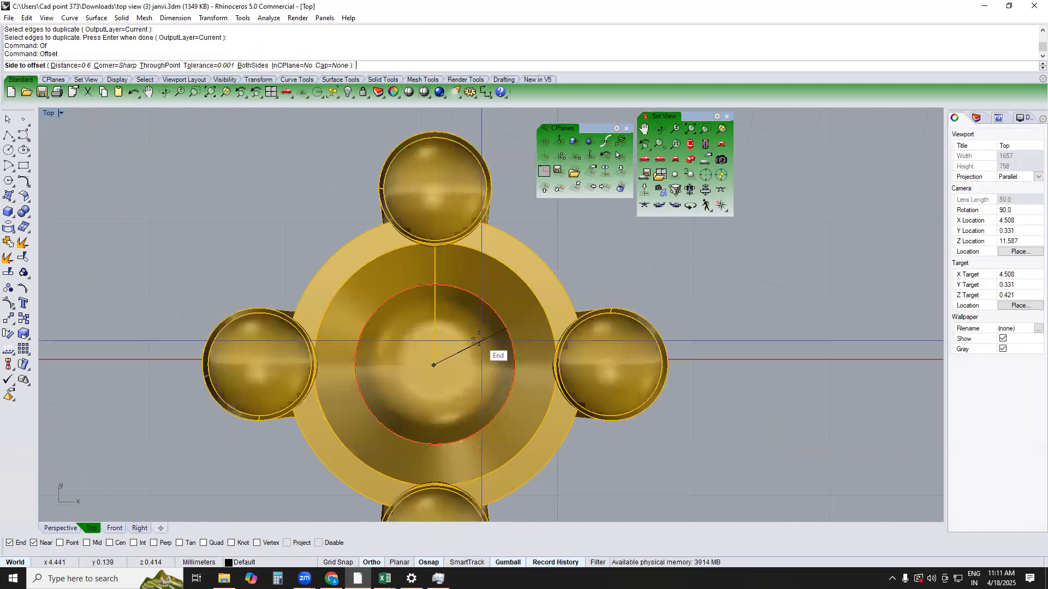
key("Escape")
Measure from the inner circle to the cup's outer rim with an aligned dimension, without placing it
type("A")
key("Return")
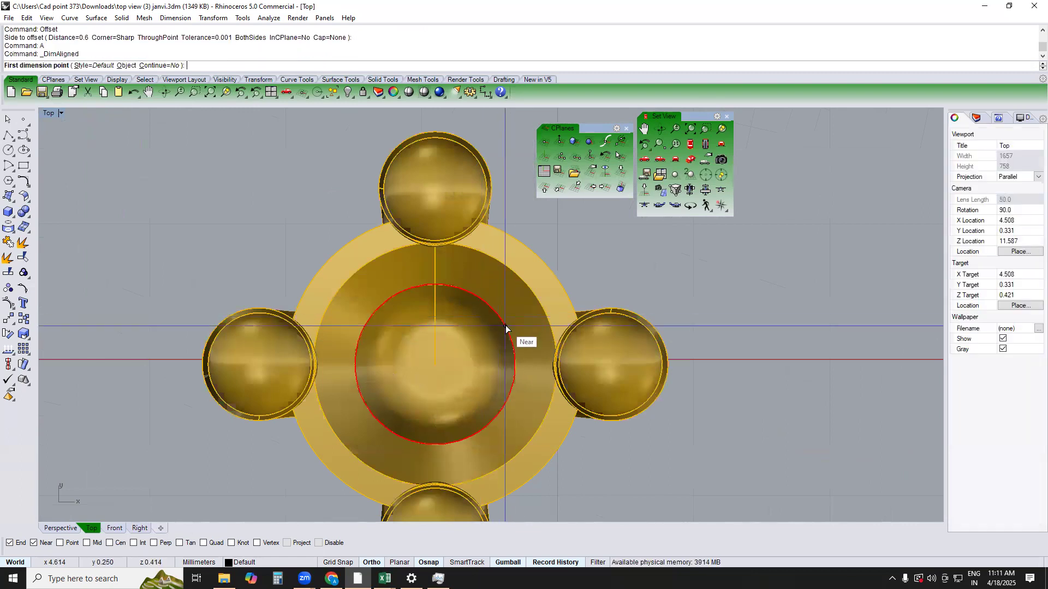
left_click(505, 326)
left_click(555, 275)
scroll(556, 306, "down", 4)
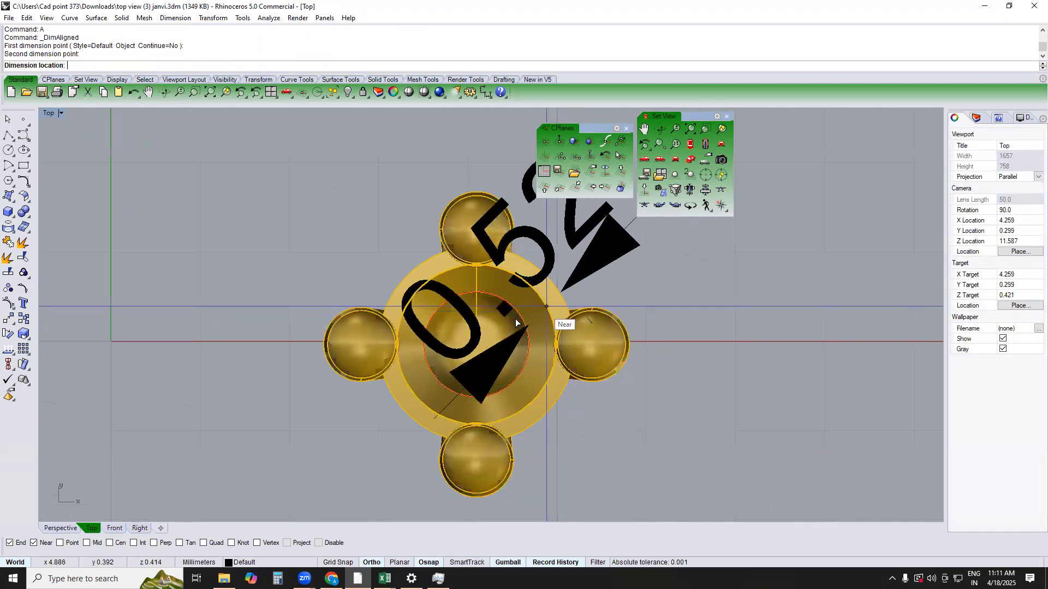
key("Escape")
left_click(514, 313)
key("Escape")
Duplicate the cup's inner circular edge and extrude it as a solid about 1.9 mm to both sides through the setting
type("DE")
key("Return")
left_click(513, 305)
type("PERSPECTIVE")
key("Return")
type("E")
key("Return")
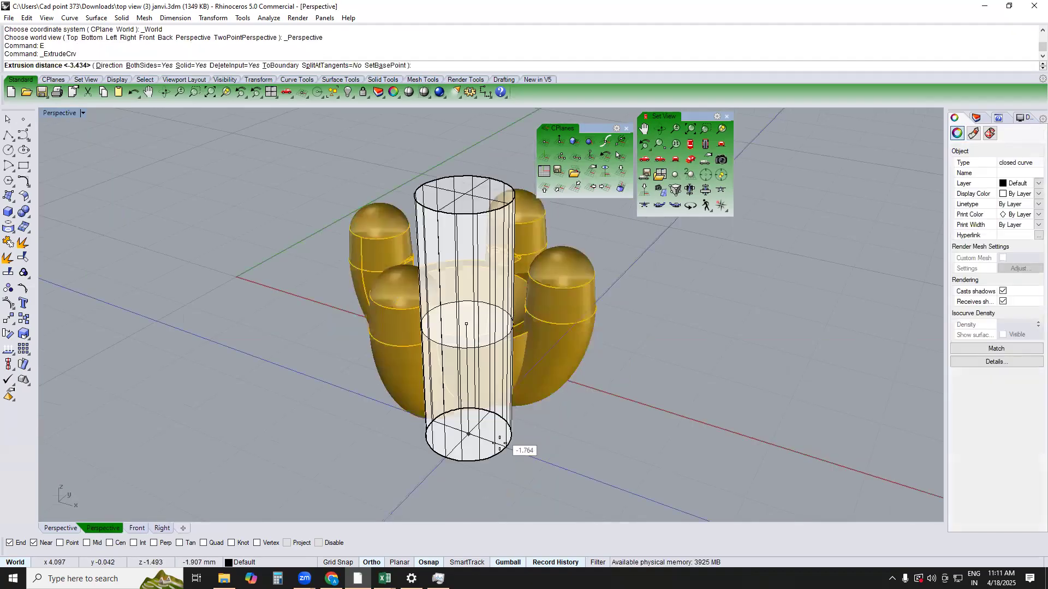
left_click(499, 443)
left_click(490, 369)
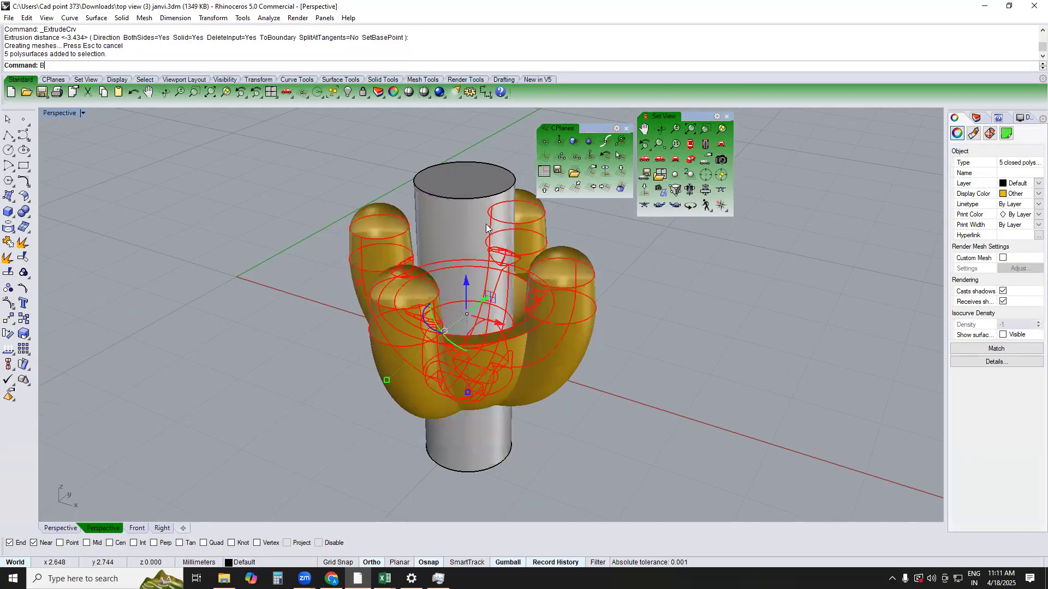
type("B")
key("Return")
left_click(486, 200)
key("Escape")
Take the central cup out of the prongs' group and subtract the cylinder from it with Boolean Difference
type("RG")
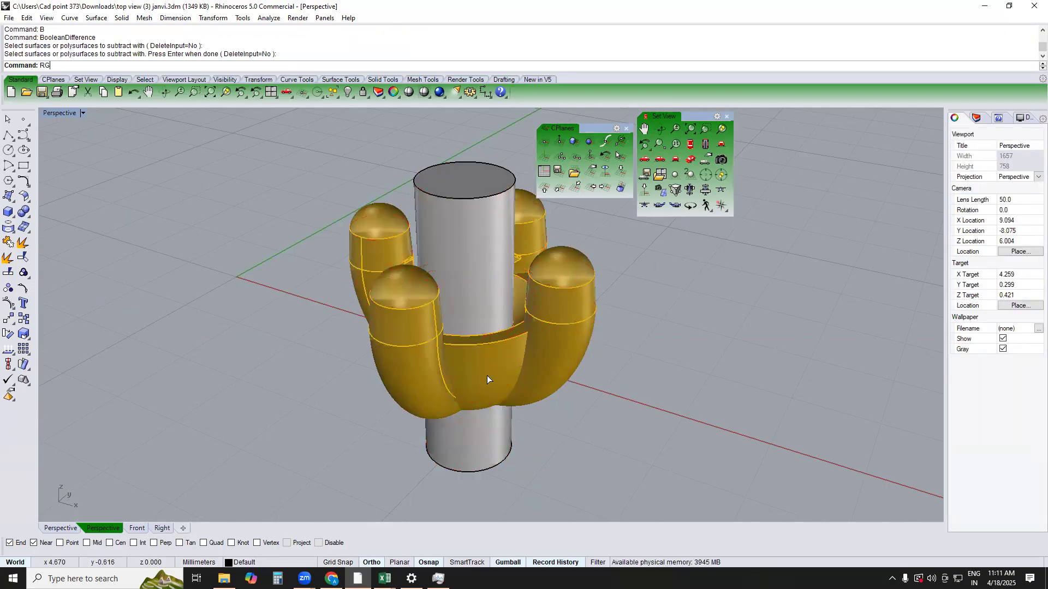
key("Return")
left_click(487, 376)
key("Return")
type("B")
key("Return")
left_click(480, 214)
key("Return")
right_click_drag(488, 250, 496, 273)
key("Escape")
scroll(508, 382, "up", 3)
left_click(514, 362)
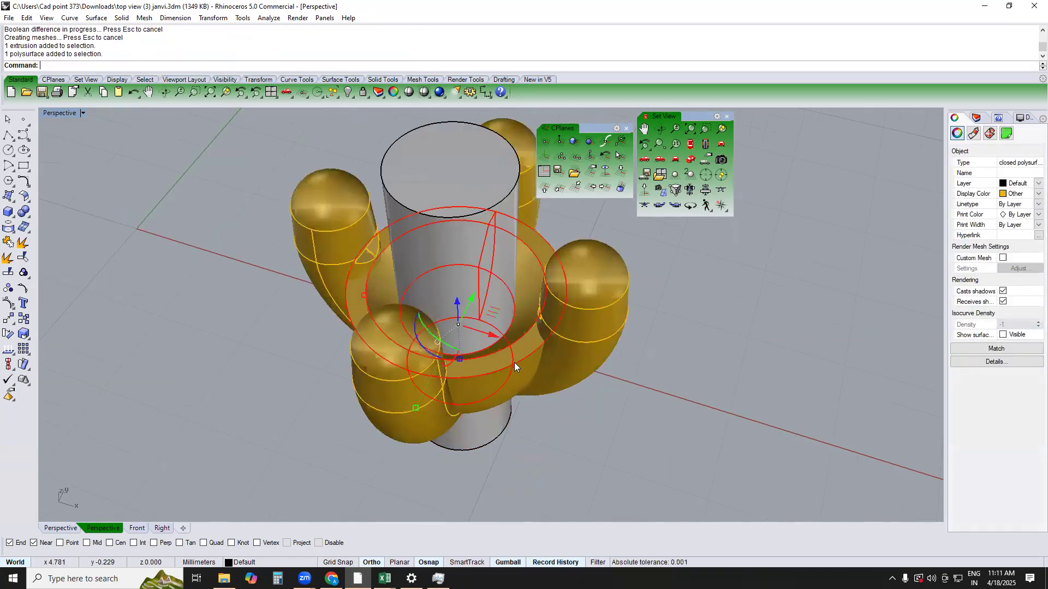
Delete the cutting cylinder standing in the setting's cup and check the opened cup from several angles
scroll(514, 362, "down", 5)
right_click_drag(515, 362, 481, 300)
scroll(473, 405, "up", 4)
left_click(494, 403)
key("Delete")
right_click_drag(497, 382, 506, 289)
scroll(499, 355, "up", 3)
left_click(500, 356)
Remove the four prongs from their group in the Front view
scroll(501, 355, "down", 3)
right_click_drag(550, 334, 498, 415)
key("F2")
key("Escape")
left_click(555, 309)
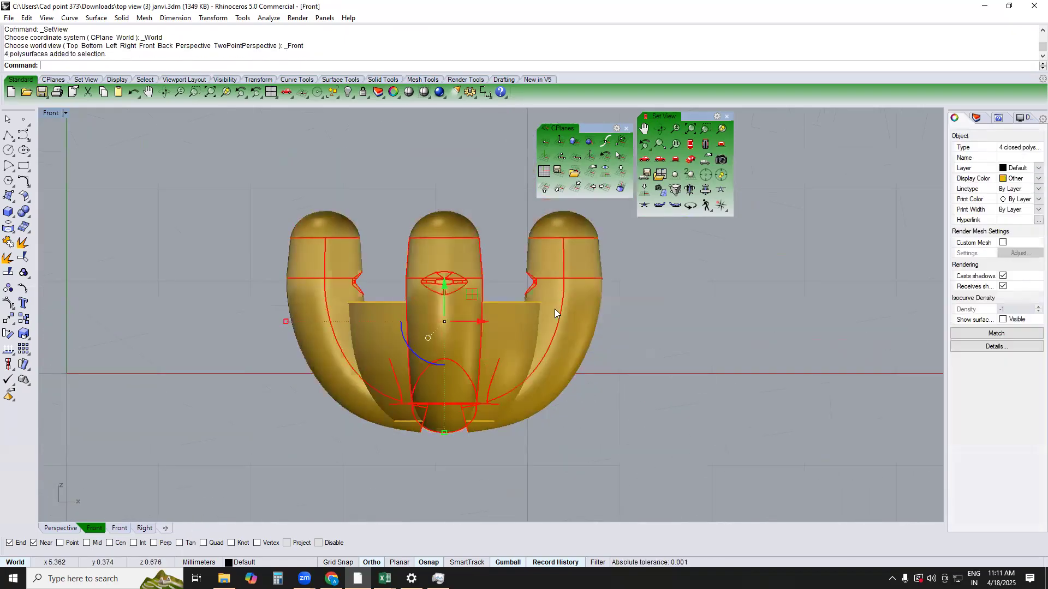
type("rg")
key("Return")
left_click_drag(662, 255, 277, 271)
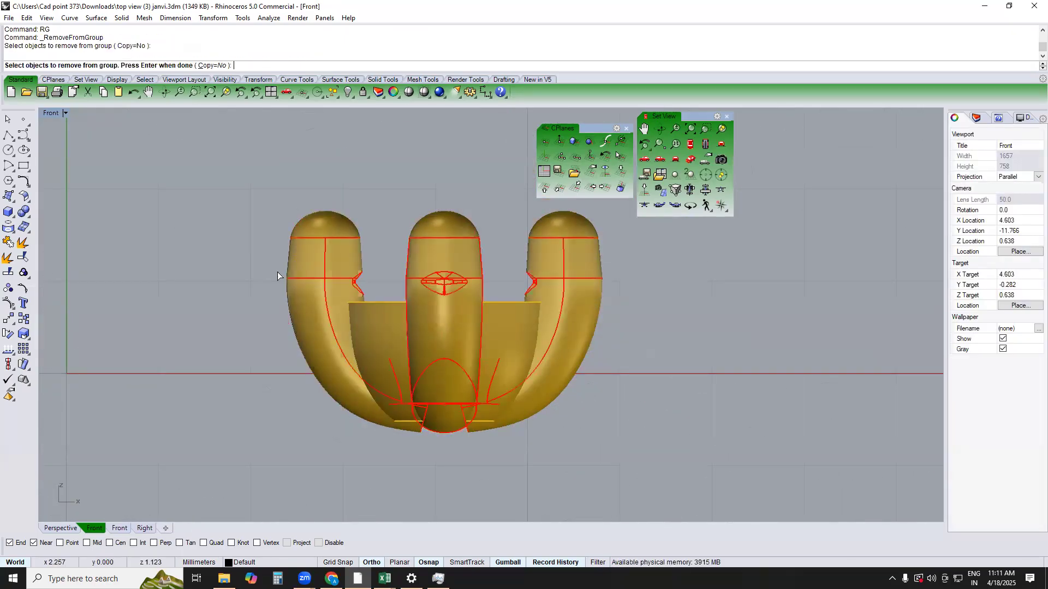
key("Return")
Create a horizontal cutting plane across the four prongs and Boolean Split them with it
type("CP")
key("Return")
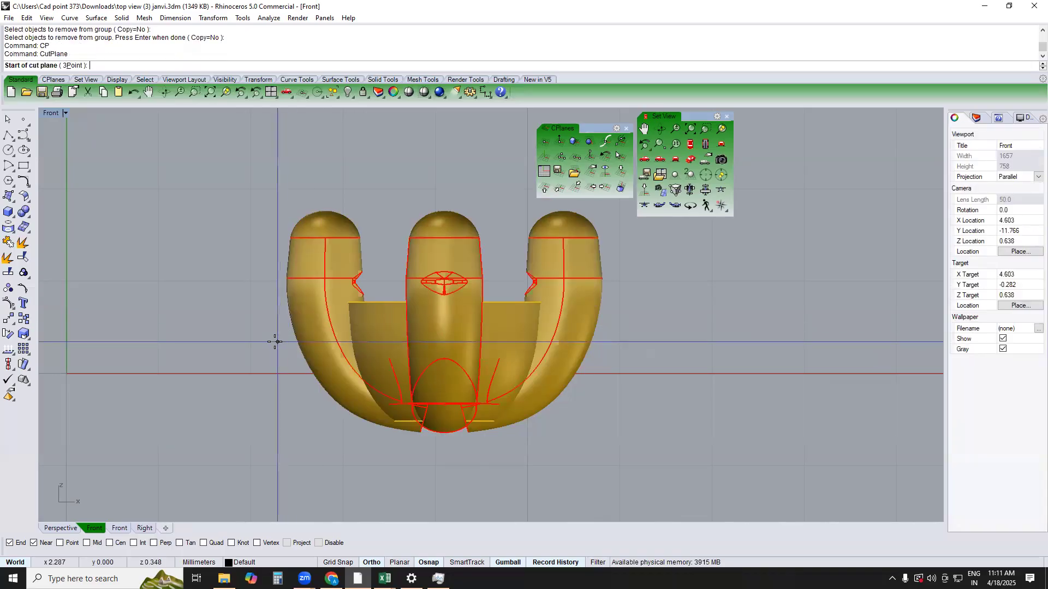
left_click(270, 345)
left_click(686, 384)
type("B")
key("Return")
left_click(629, 345)
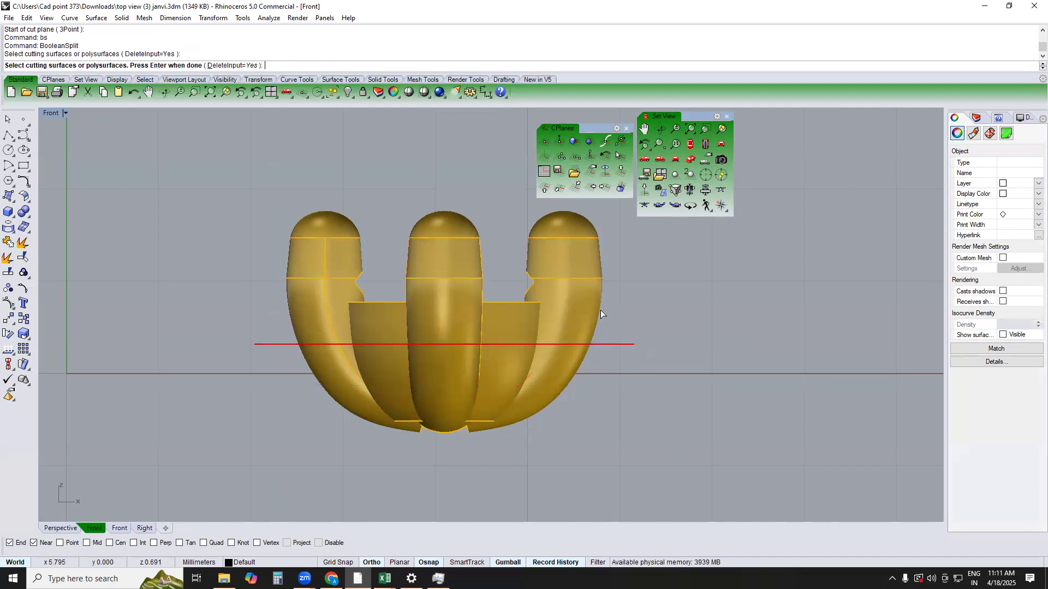
key("Return")
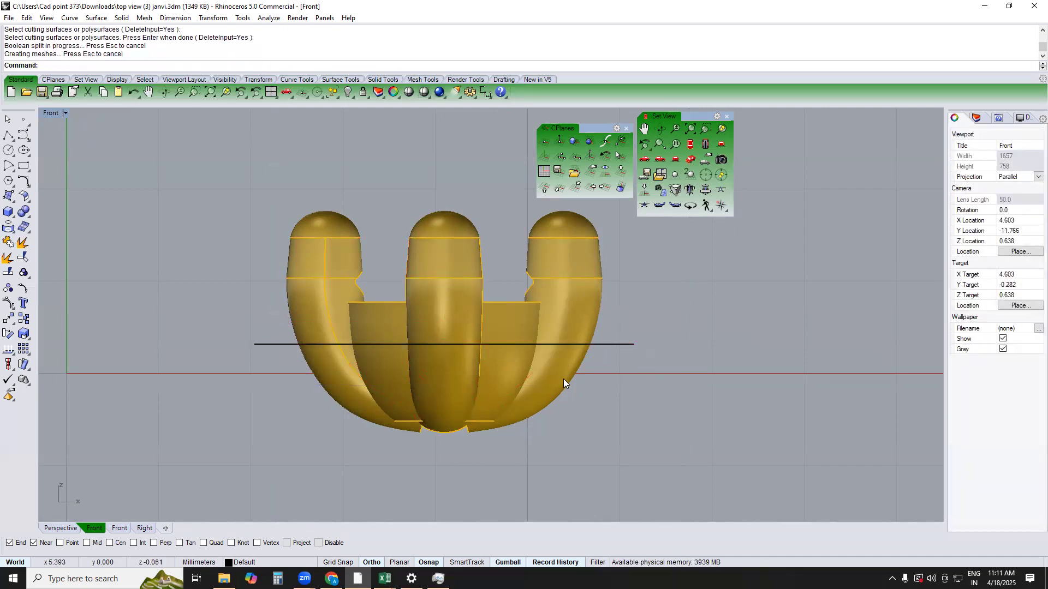
Delete the cutting plane and the lower portions of the split prongs
left_click(563, 379)
left_click(452, 390, "shift")
left_click_drag(249, 443, 681, 334)
key("Delete")
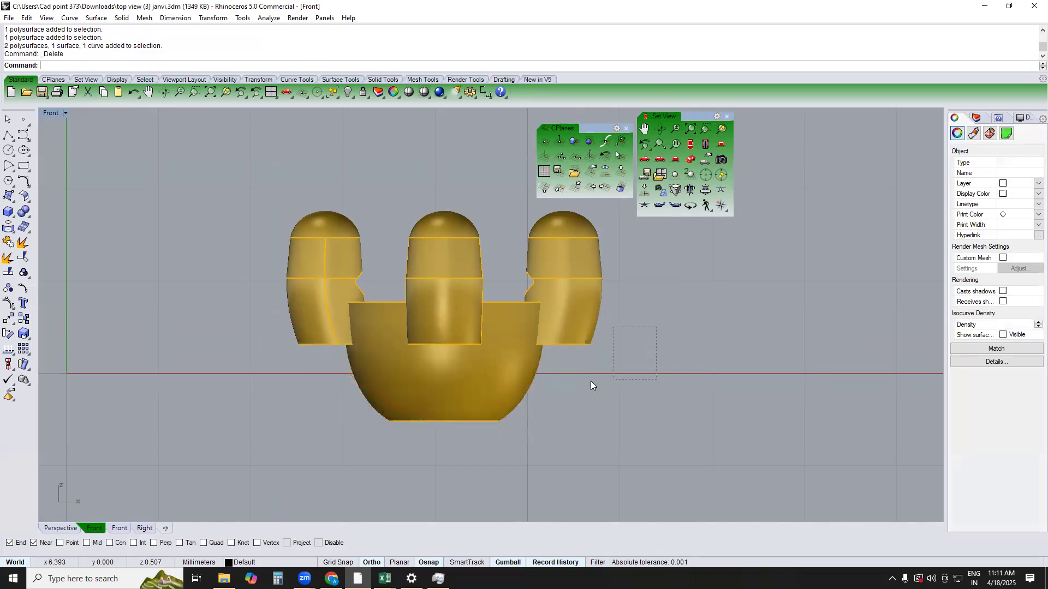
key("Delete")
scroll(601, 359, "down", 5)
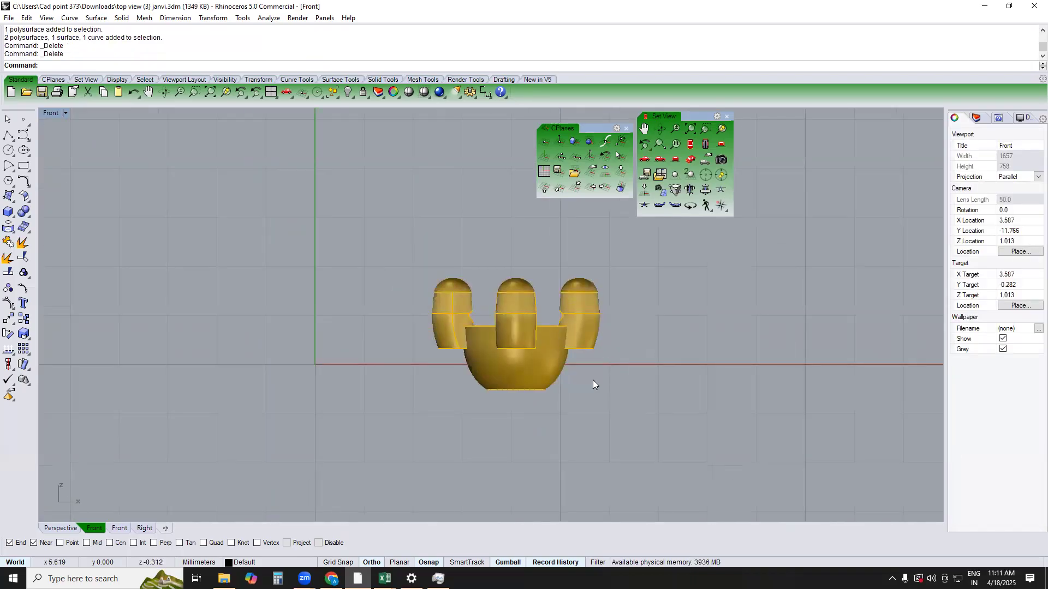
Show only the hidden round stone over the cup in the Top view, picking it in wireframe and returning to shaded display
type("TOP")
key("Return")
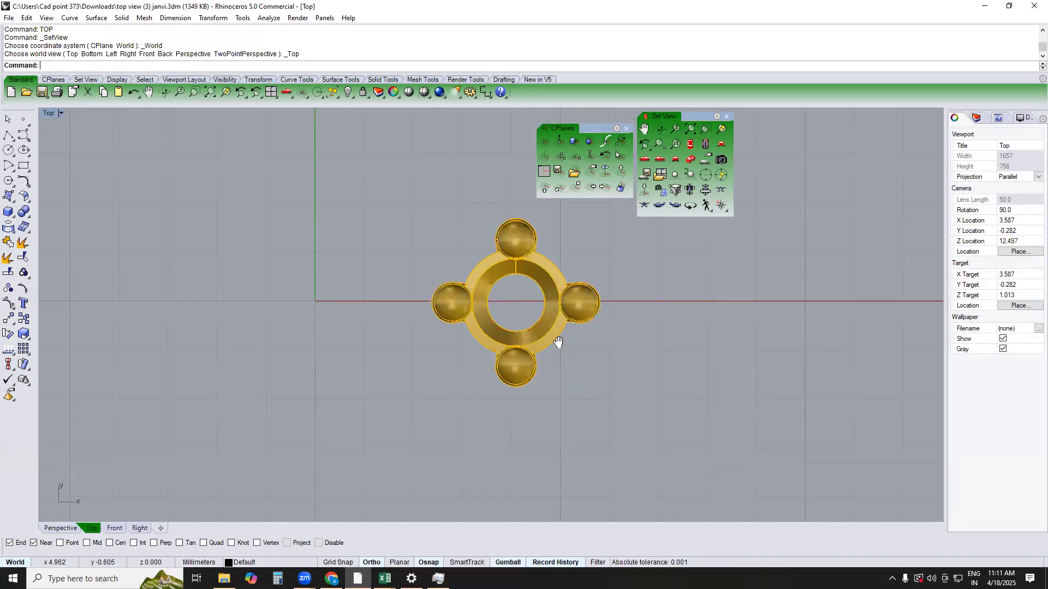
scroll(535, 295, "up", 1)
scroll(600, 281, "up", 1)
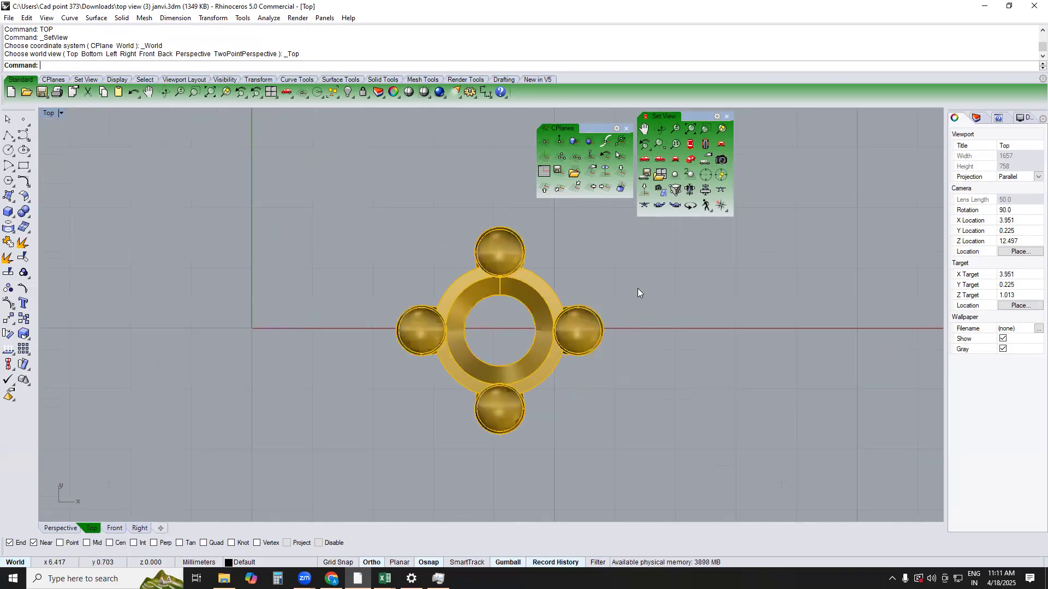
type("SS")
key("Return")
type("w")
key("Return")
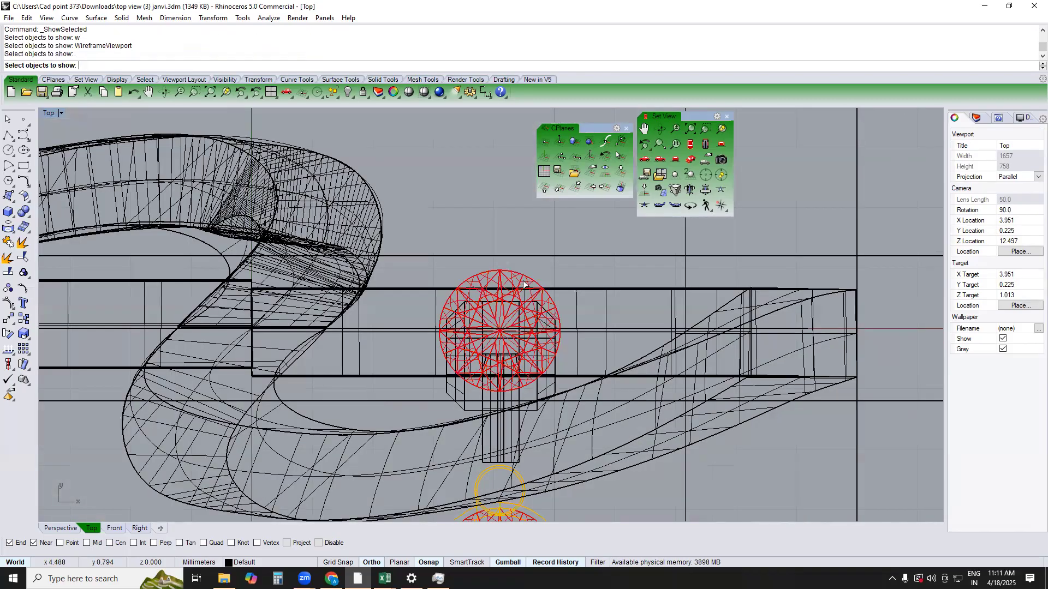
key("Return")
type("SV")
key("Return")
Delete the four prongs and the cup so that only the round stone is left
left_click(509, 277)
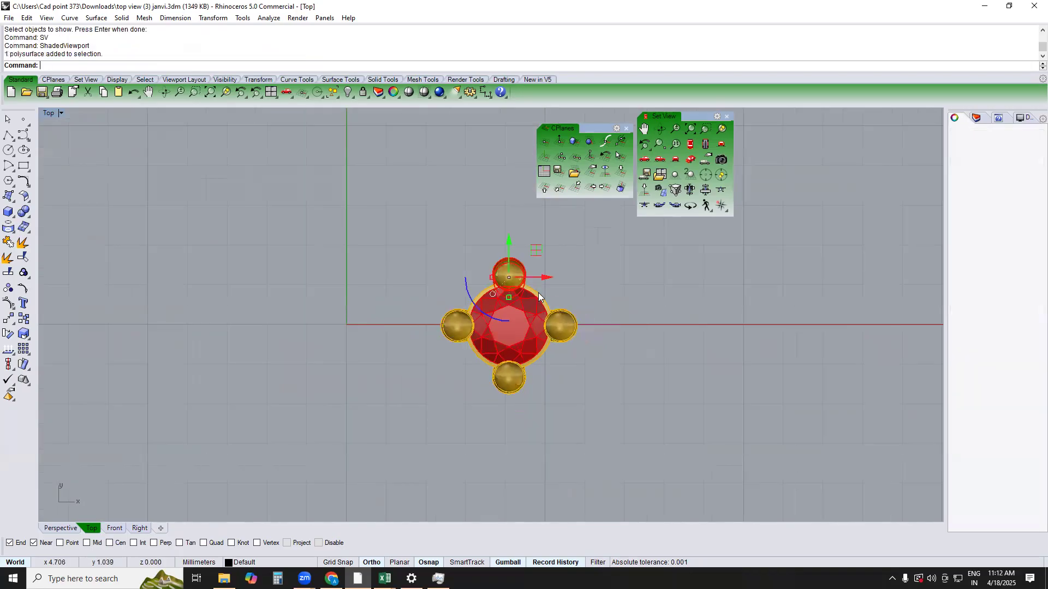
key("Delete")
left_click(571, 321)
key("Delete")
left_click(512, 377)
key("Delete")
left_click(453, 320)
key("Delete")
scroll(476, 296, "up", 4)
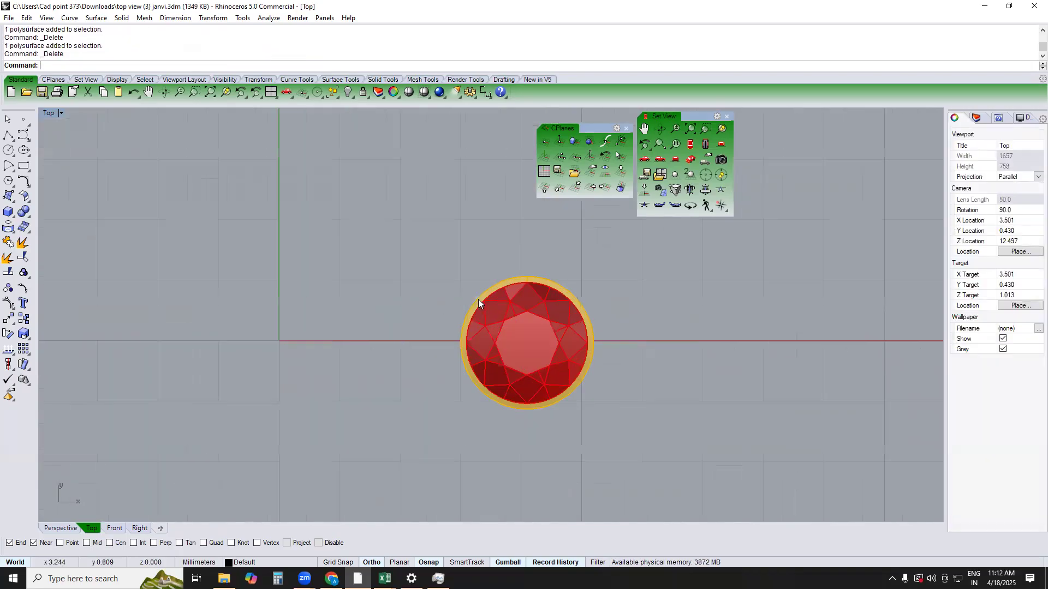
scroll(508, 306, "down", 2)
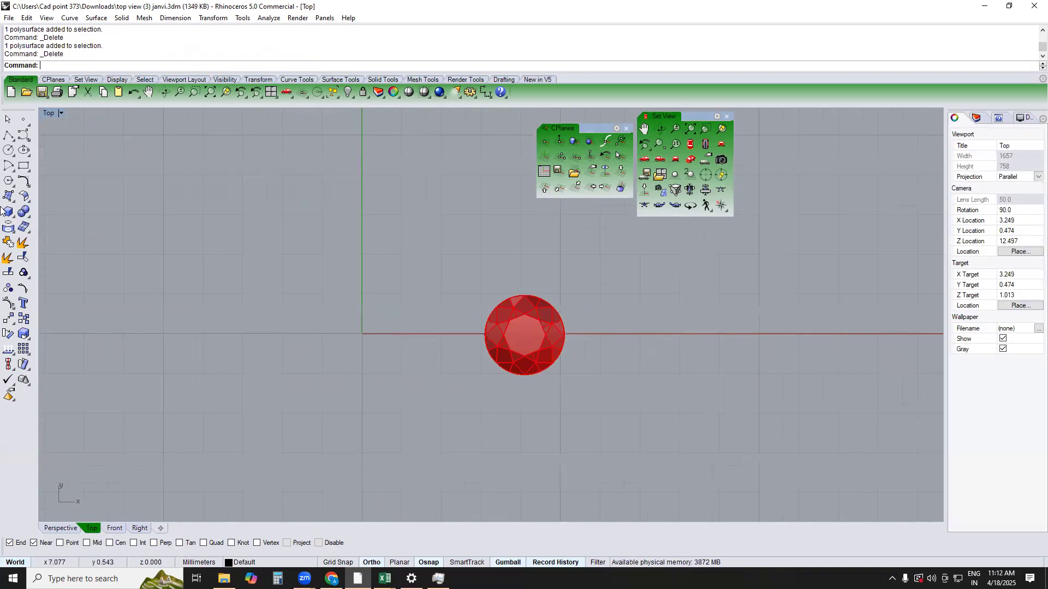
Draw a 2 mm circle by diameter around the stone's girdle, snapping to its opposite end points
left_click(40, 156)
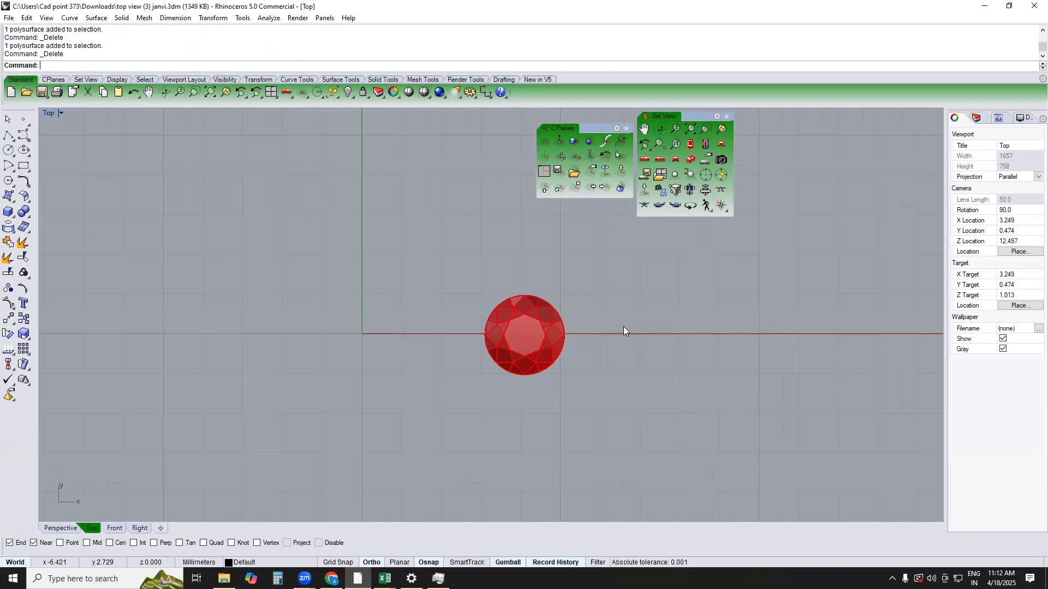
scroll(546, 322, "up", 4)
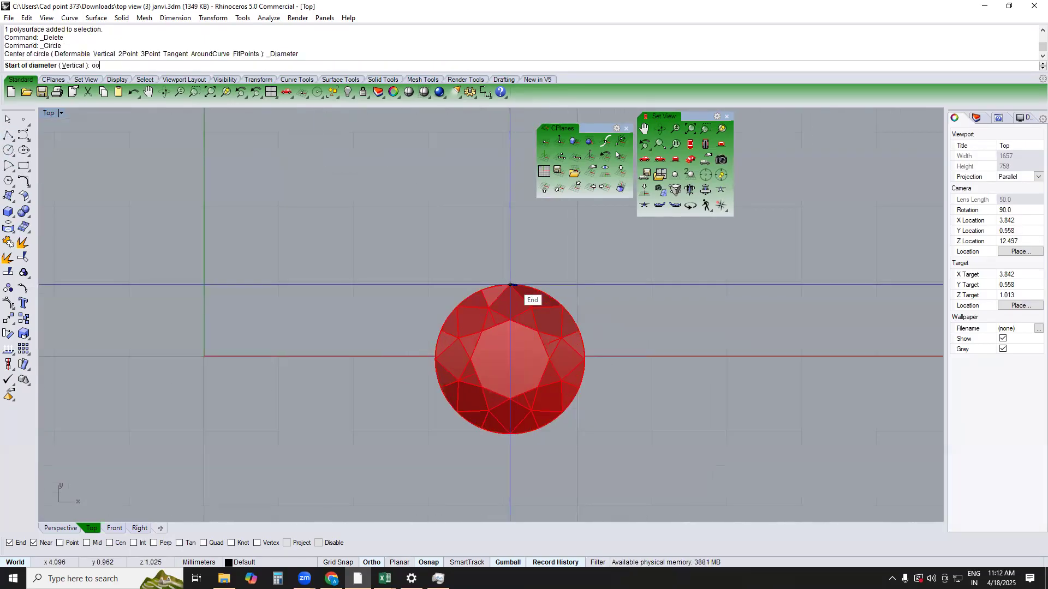
key("Return")
left_click(510, 284)
right_click(509, 284)
right_click(508, 285)
left_click(507, 284)
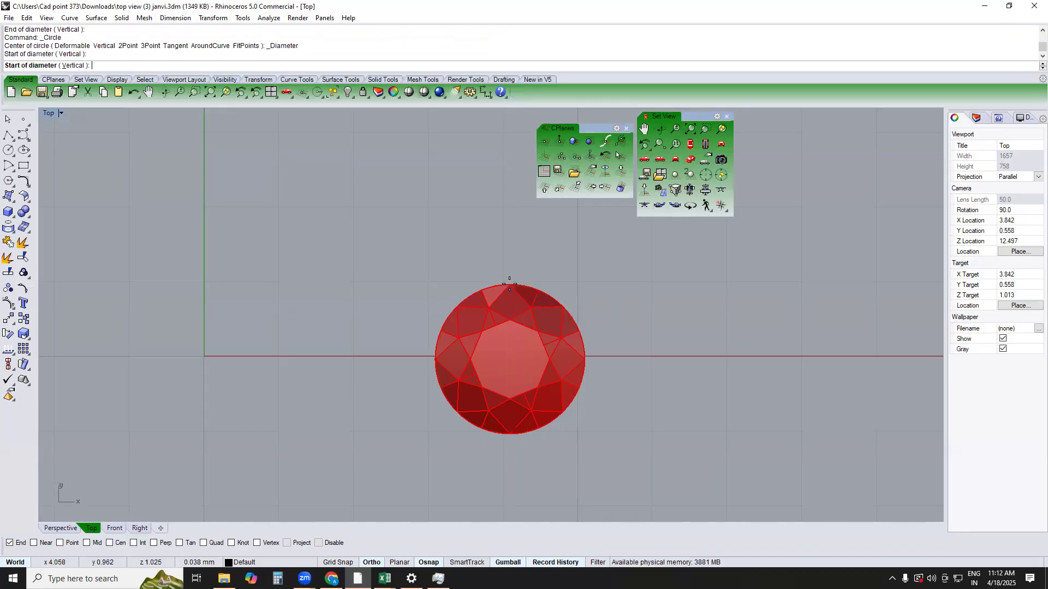
left_click(509, 439)
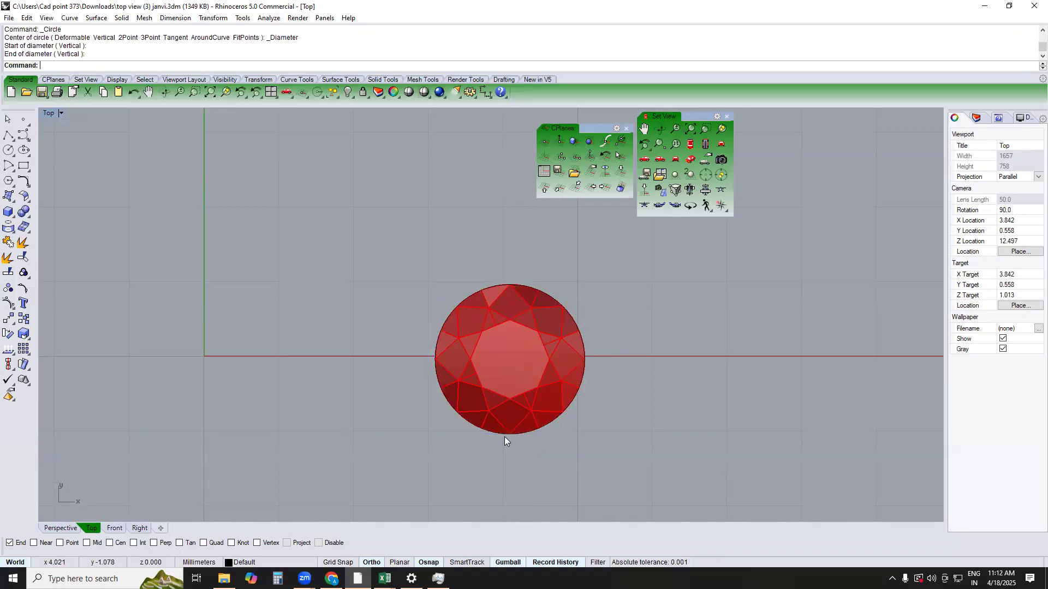
Move the girdle circle 5 mm horizontally away from the stone
left_click(557, 304)
key("Escape")
left_click(557, 297)
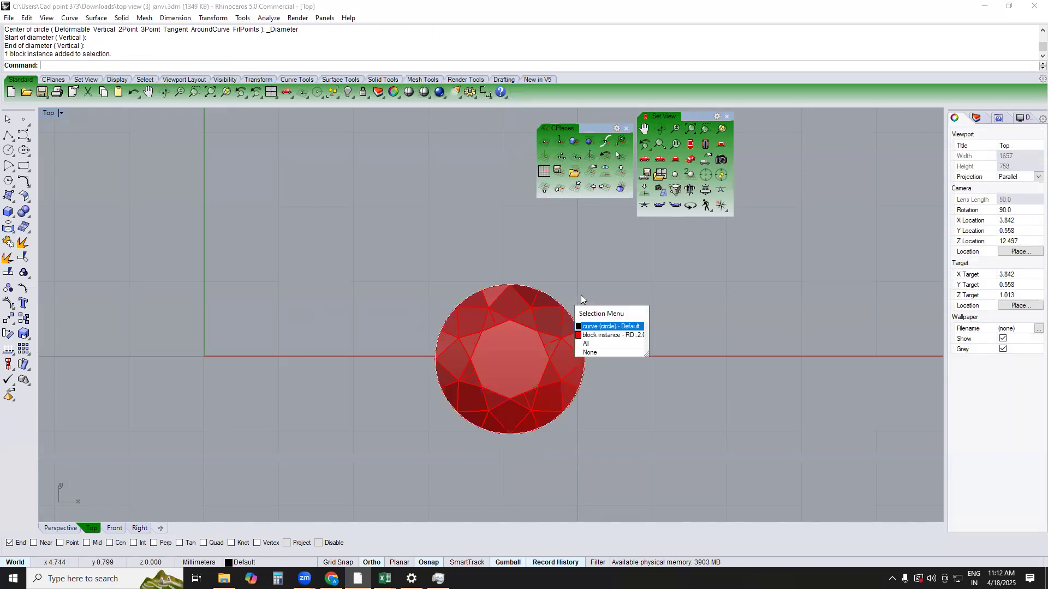
left_click(611, 327)
right_click_drag(656, 302, 552, 296)
type("M")
key("Return")
left_click(552, 295)
type("5")
key("Return")
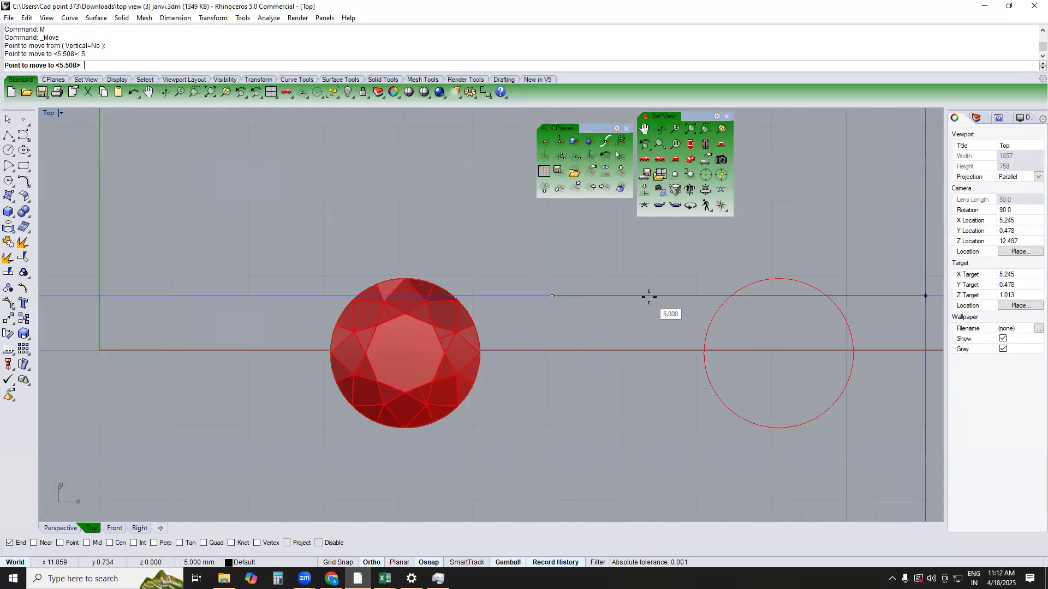
left_click(649, 297)
Offset the moved circle inward by 0.6 mm
right_click_drag(660, 299, 497, 310)
type("Of")
key("Return")
scroll(585, 346, "up", 2)
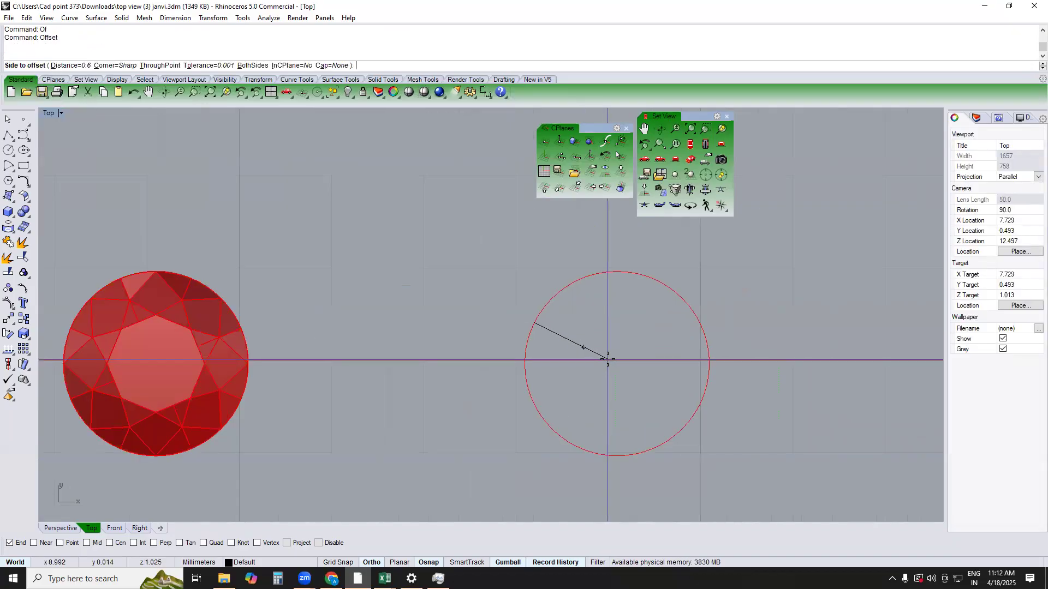
left_click(607, 359)
Extrude both circles as a solid ring 0.6 mm downward in the Front view, with both-sides extrusion off
left_click_drag(718, 403, 585, 372)
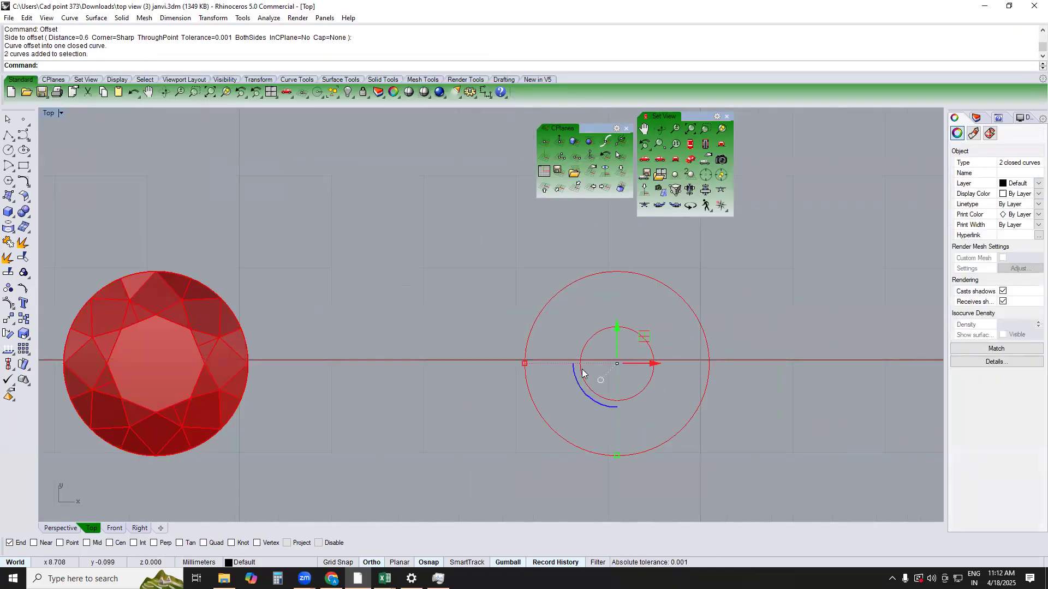
type("FRONT")
key("Return")
type("E")
key("Return")
type("b")
key("Return")
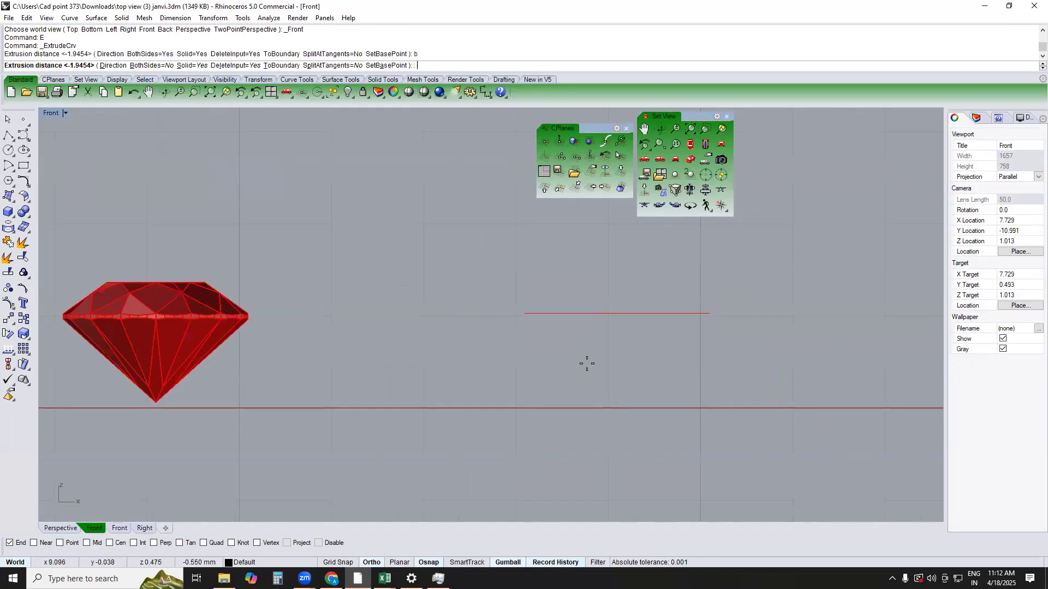
type("-.")
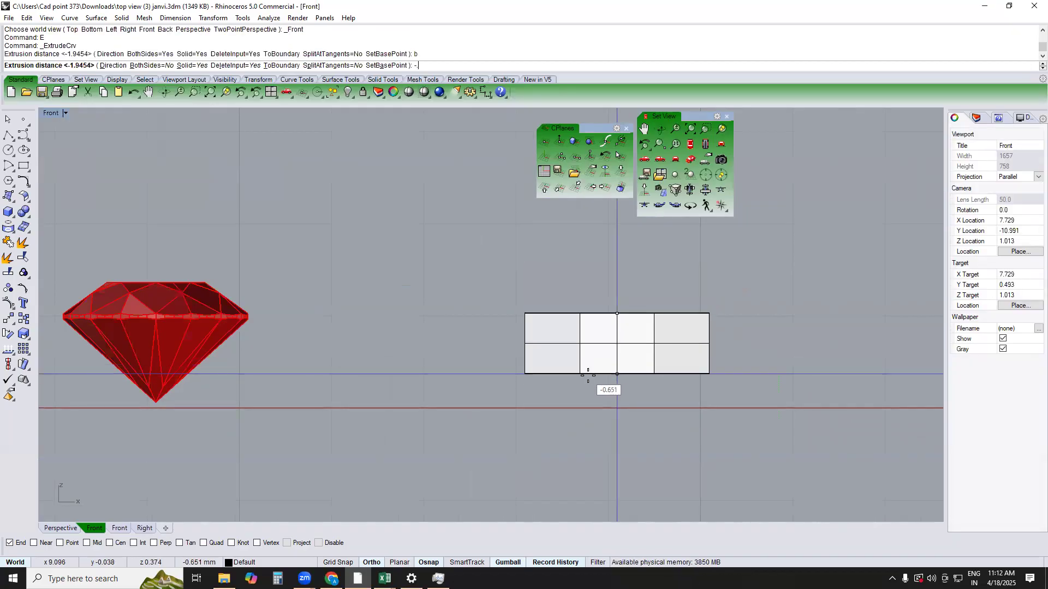
type("6")
key("Return")
Copy the solid ring 1.2 mm straight down
left_click(612, 375)
type("C")
key("Return")
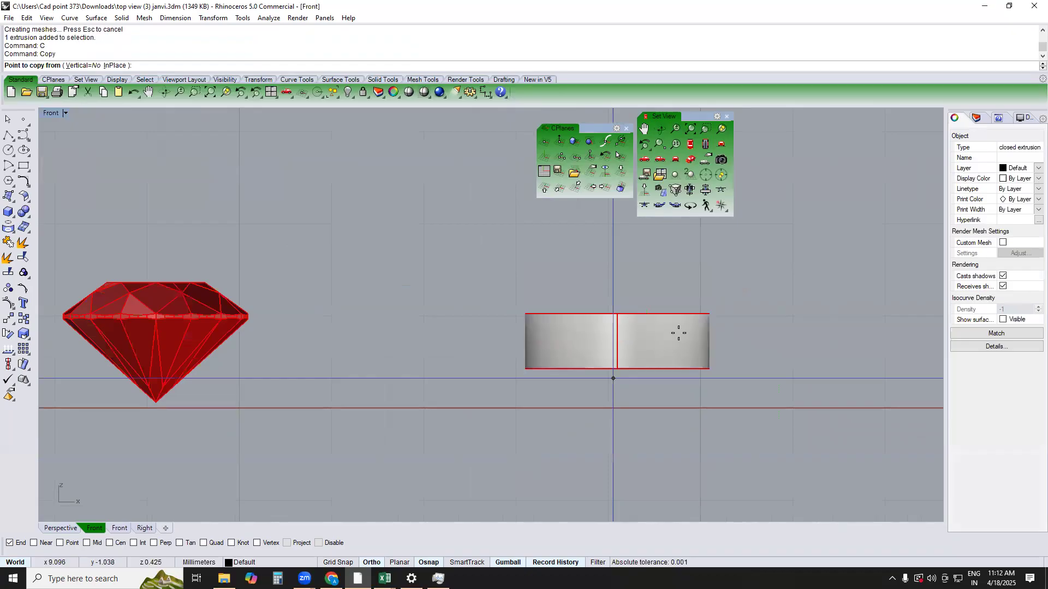
right_click_drag(769, 380, 751, 302)
left_click(755, 305)
type("1")
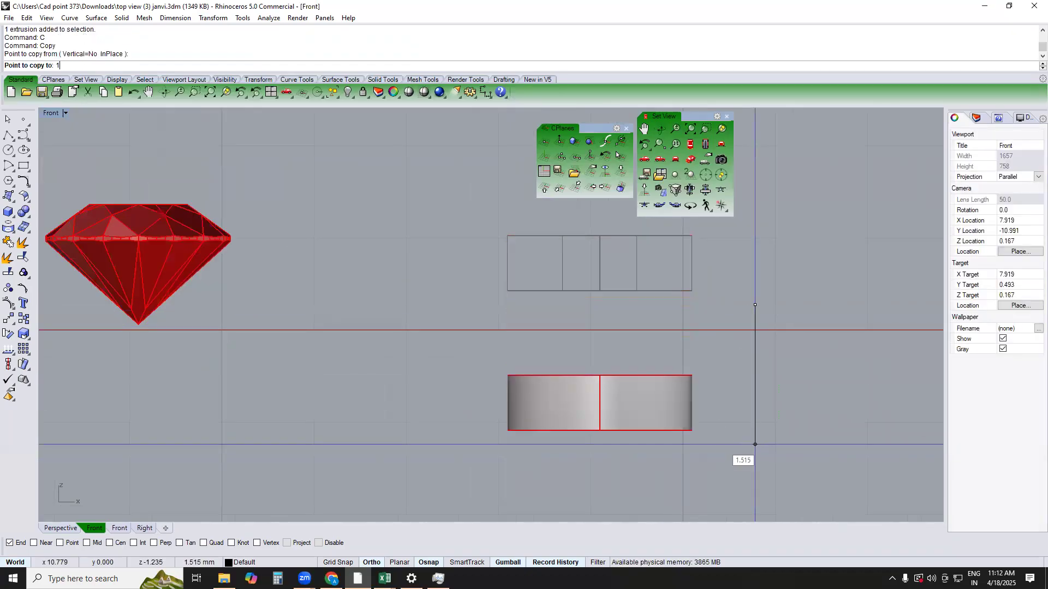
type(".2")
key("Return")
left_click(717, 452)
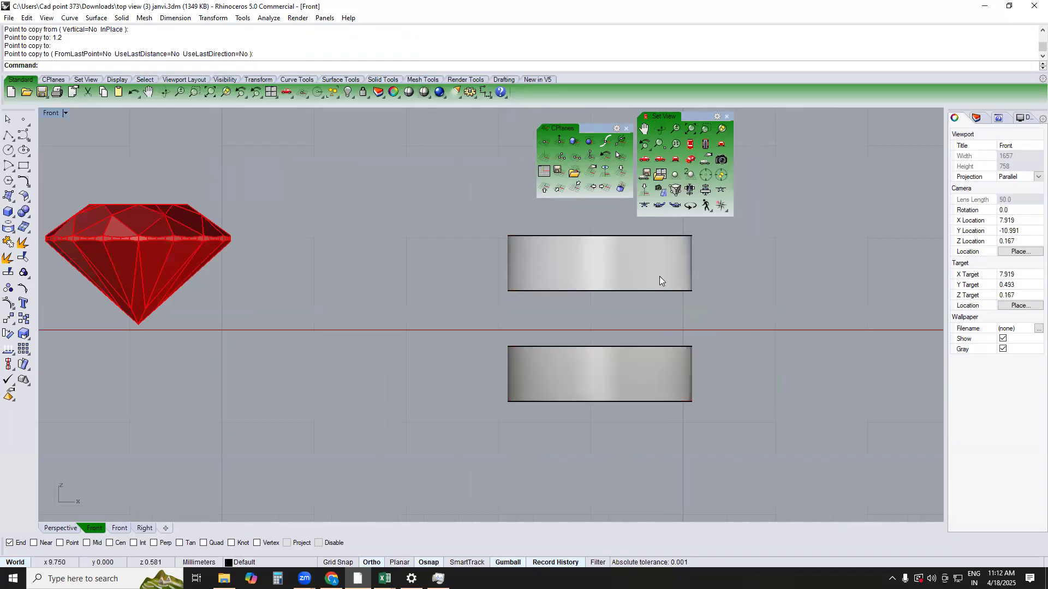
Switch to the Perspective view and turn off Always Record History
type("TOP")
key("Return")
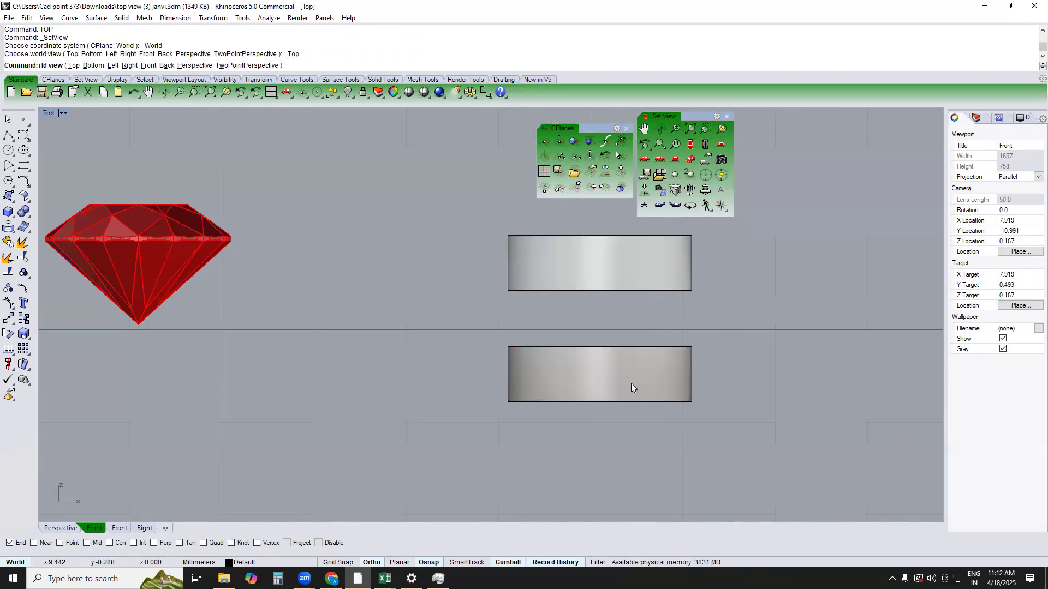
type("PERSPECTIVE")
key("Return")
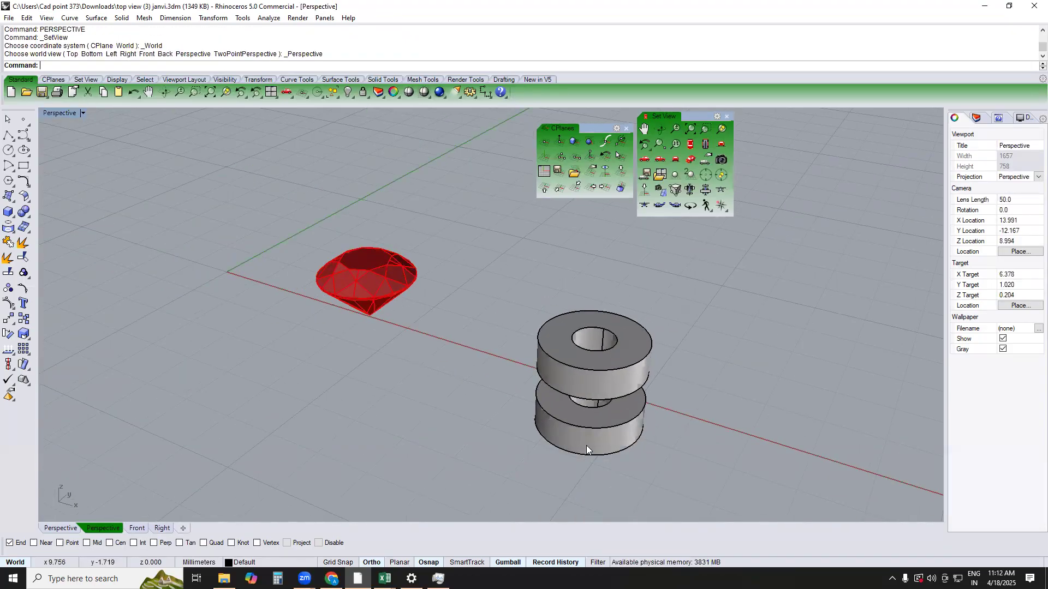
left_click(586, 446)
key("Escape")
right_click(573, 562)
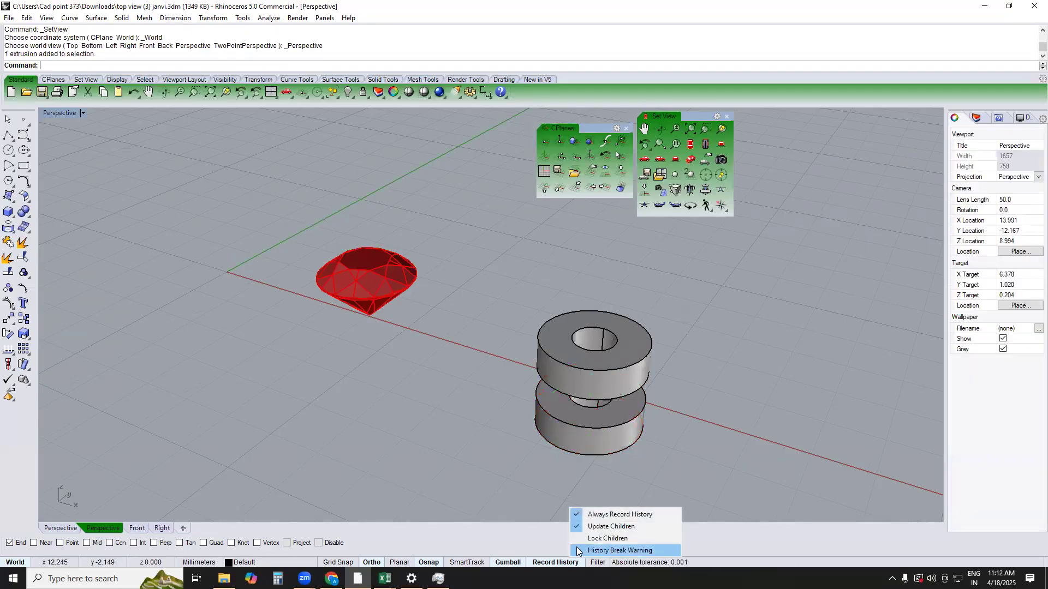
left_click(588, 515)
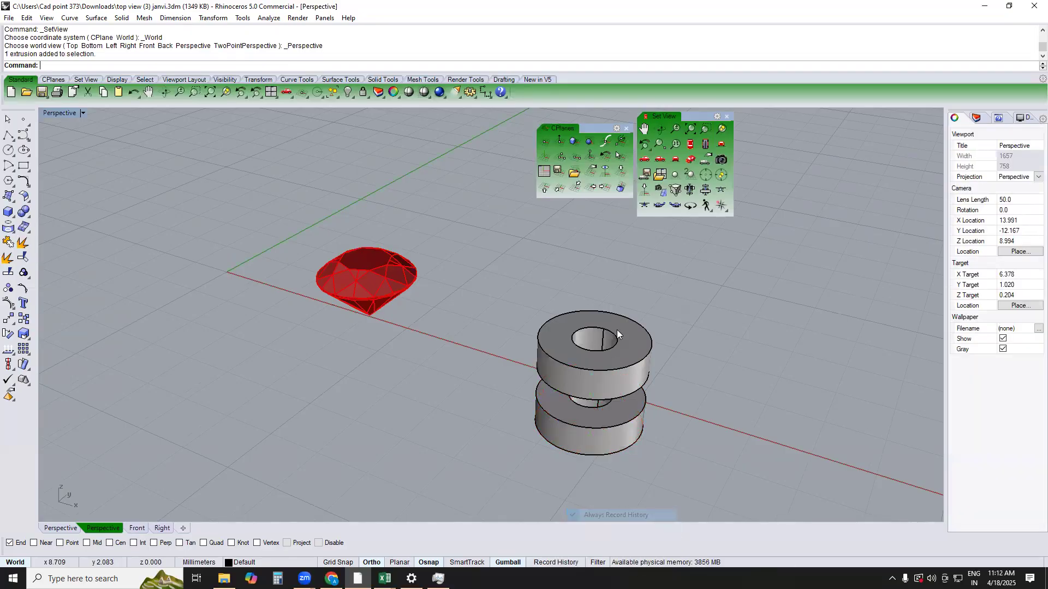
Chamfer the inner top edge of the upper ring by 0.4 mm
type("cha")
key("Return")
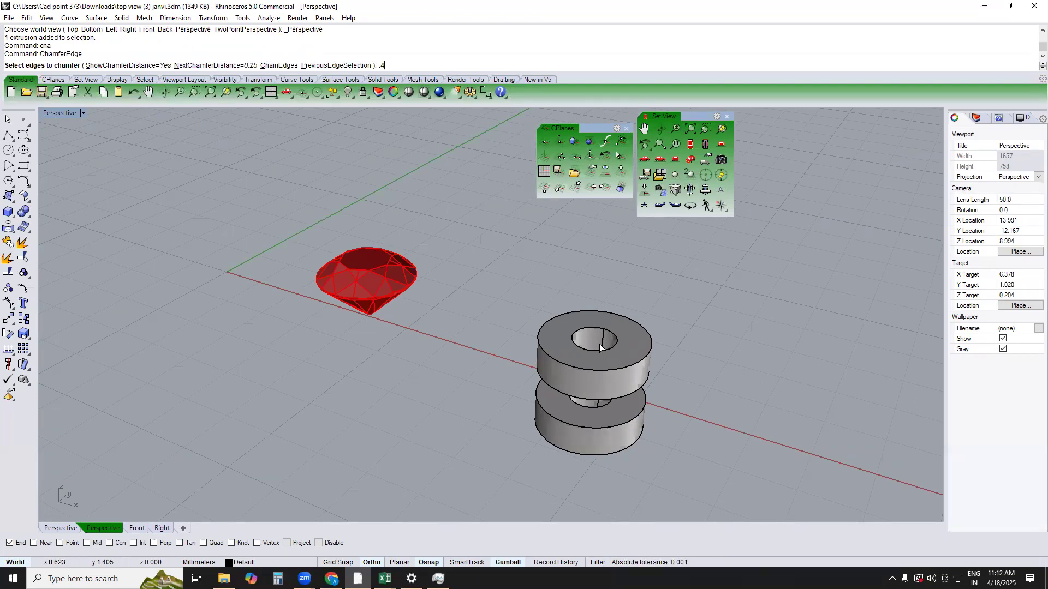
key("Return")
left_click(611, 330)
key("Return")
key("Return")
right_click_drag(618, 352, 668, 360)
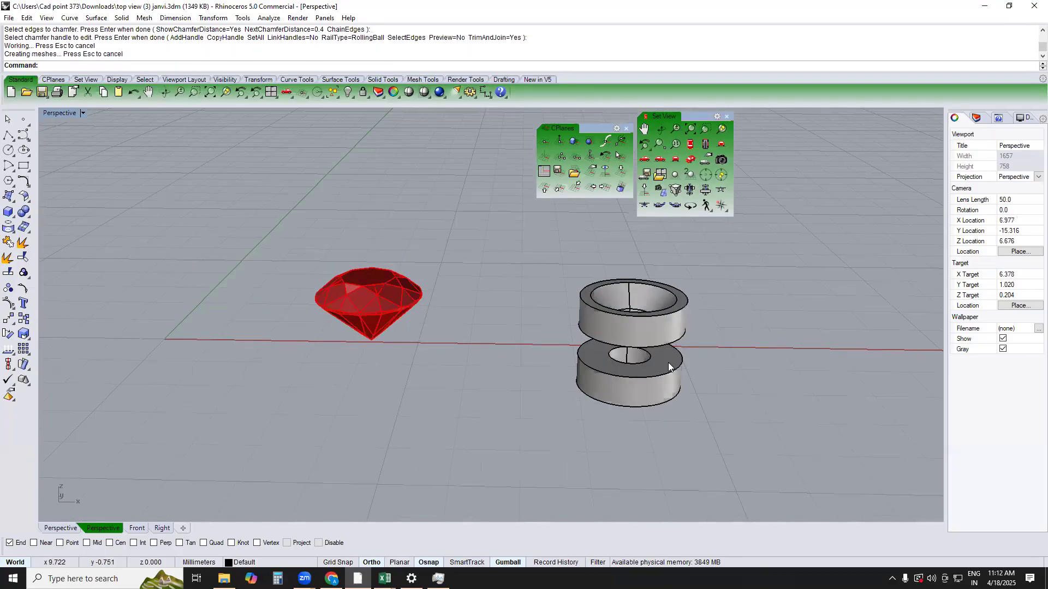
Move both rings 5 mm horizontally in the Top view so they sit centred on the stone
type("top")
key("Return")
left_click_drag(743, 318, 537, 441)
right_click_drag(548, 430, 616, 357)
type("m")
key("Return")
left_click(632, 418)
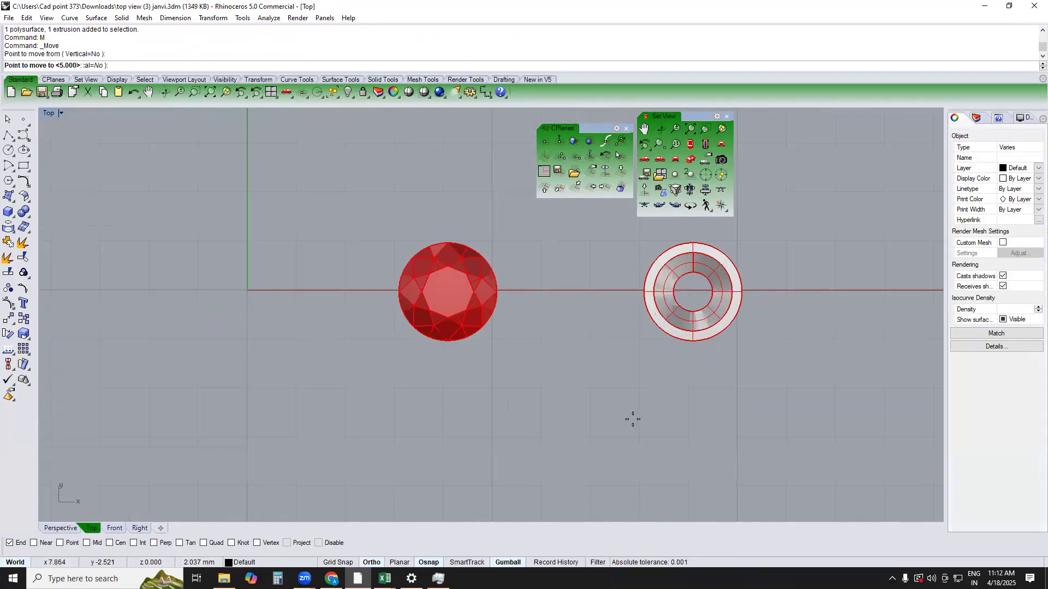
key("Return")
left_click(559, 439)
left_click(446, 388)
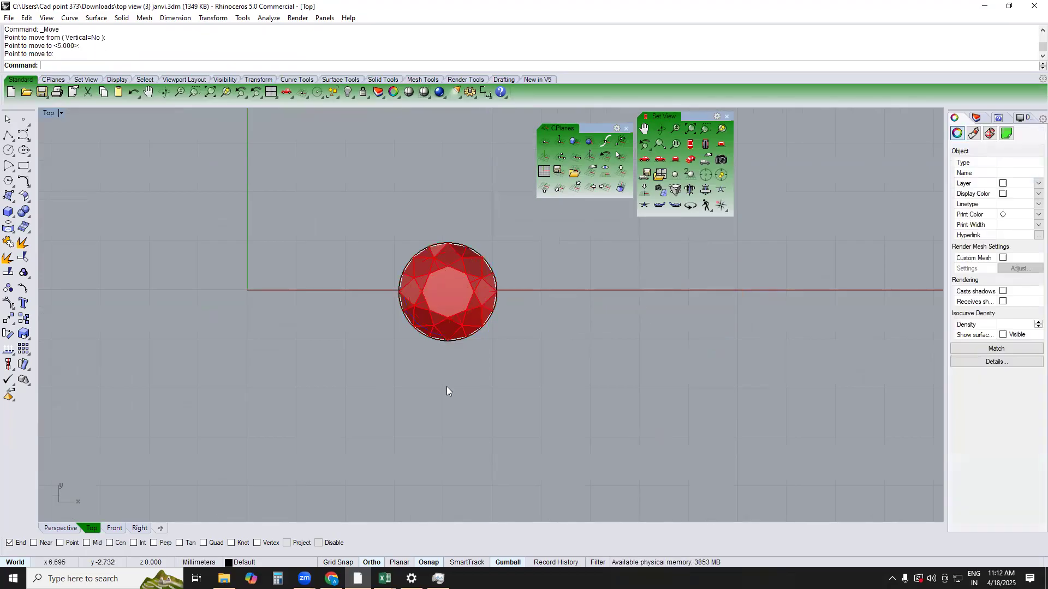
Draw a 0.6 mm diameter prong circle in the Top view on the horizontal axis, just outside the stone's edge
left_click(8, 151)
scroll(560, 317, "up", 2)
scroll(517, 288, "up", 2)
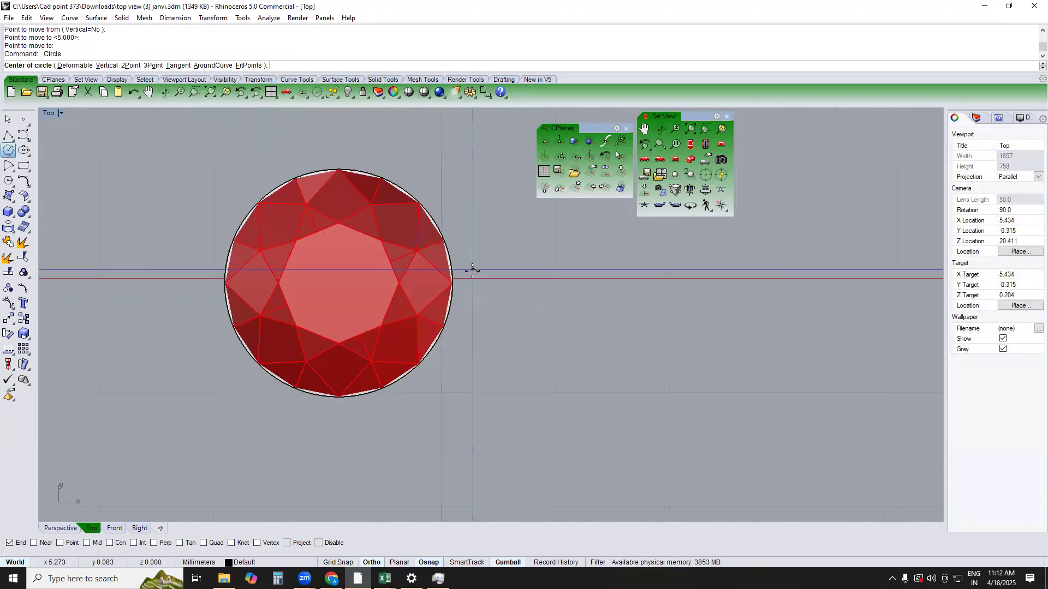
left_click(476, 279)
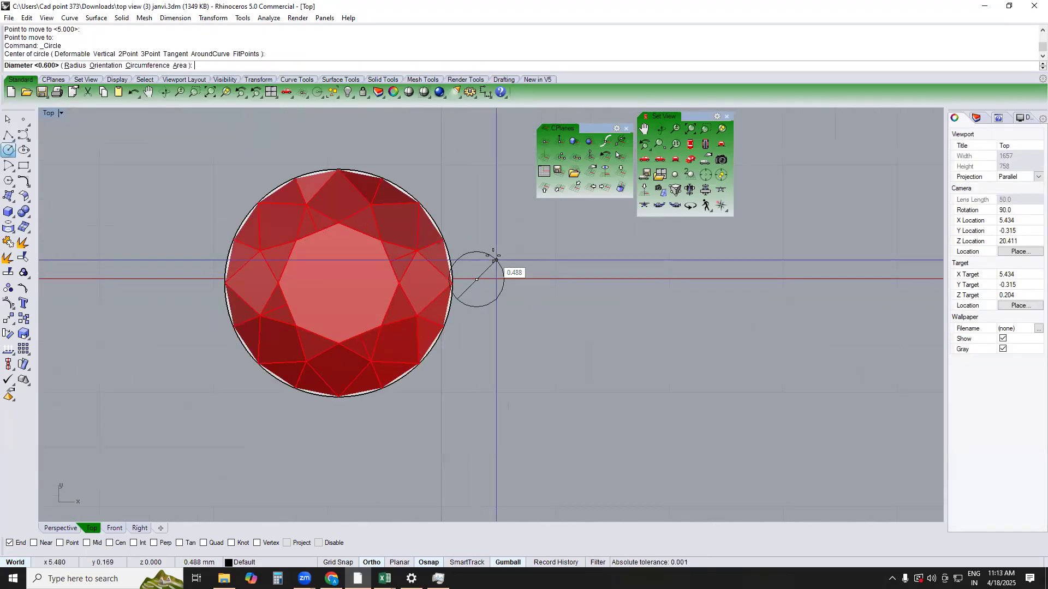
type(".6")
key("Return")
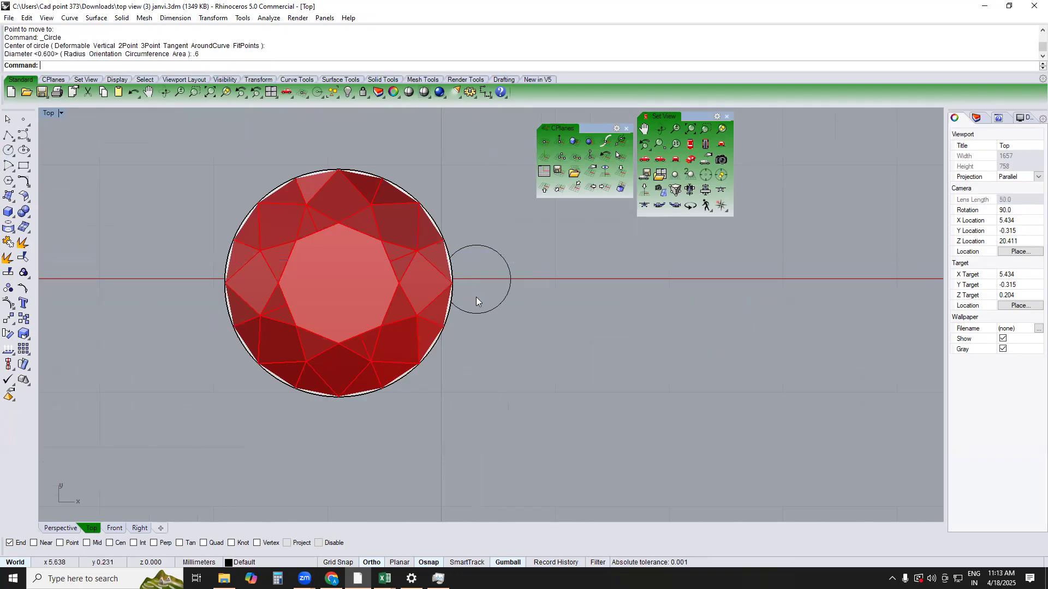
Extrude the prong circle in the Front view as a solid to both sides, about 1.2 mm each way
left_click(482, 312)
type("f")
key("Return")
scroll(489, 295, "down", 2)
type("e")
key("Return")
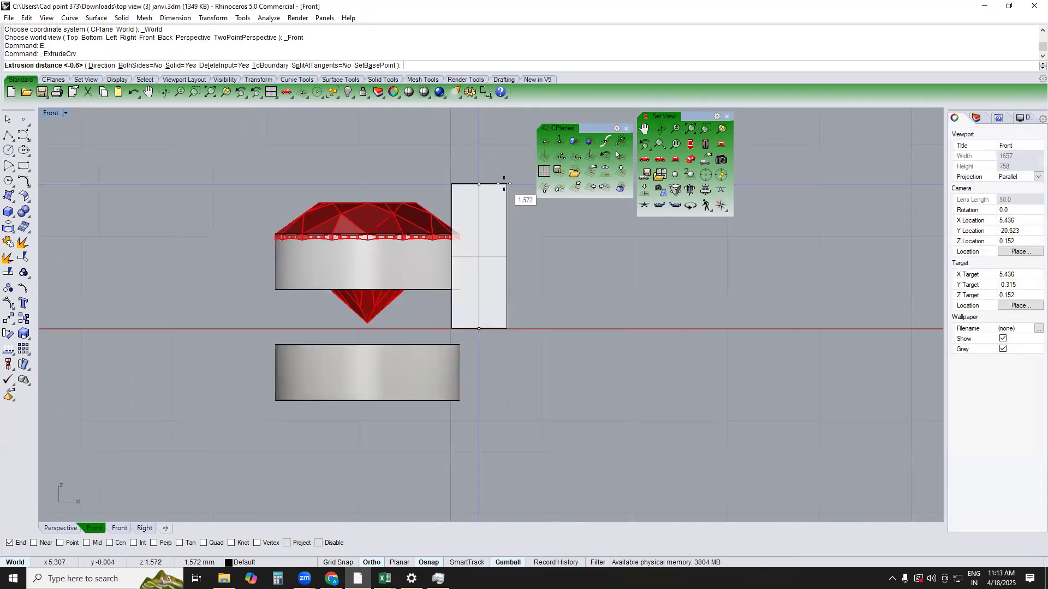
type("b")
key("Return")
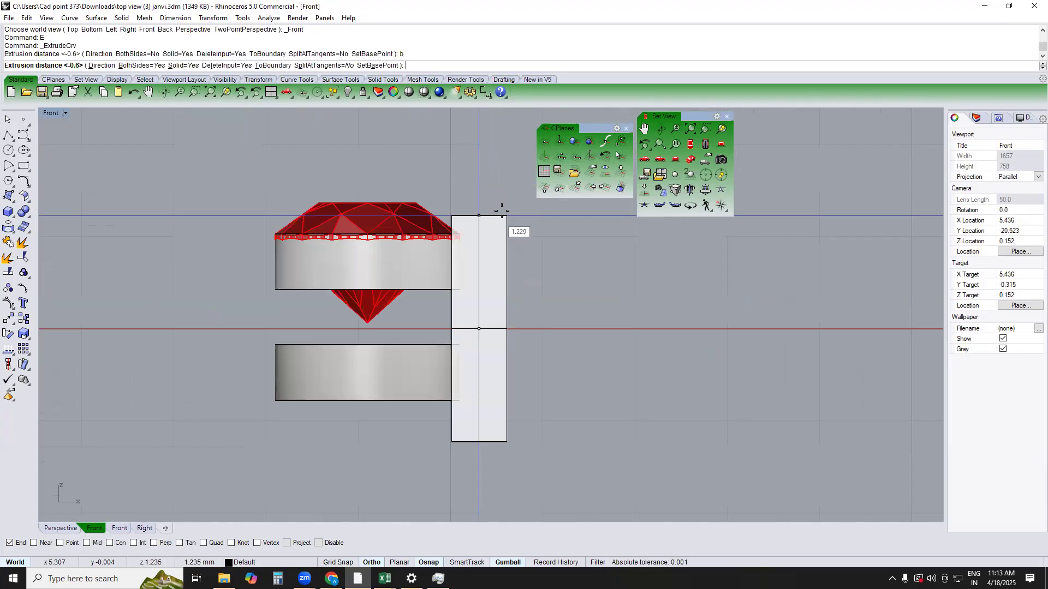
left_click(501, 212)
Raise the prong until its base is flush with the lower ring's underside
left_click(484, 251)
left_click(478, 268)
left_click(477, 283)
left_click_drag(474, 294, 490, 252)
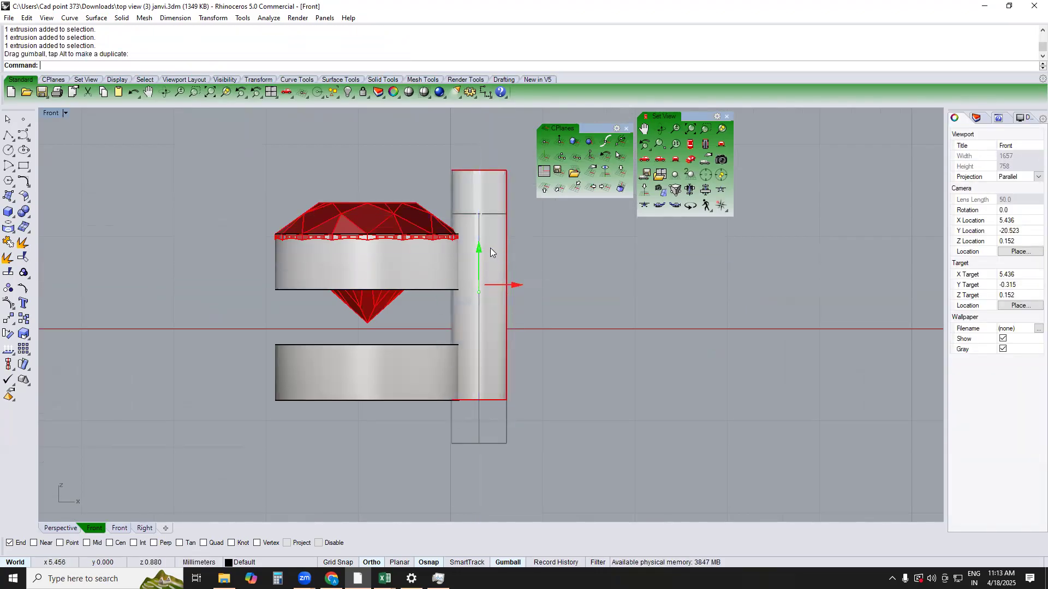
Lift the stone about 0.2 mm above its seat in the upper ring
scroll(490, 252, "down", 4)
left_click(438, 241)
scroll(437, 228, "up", 4)
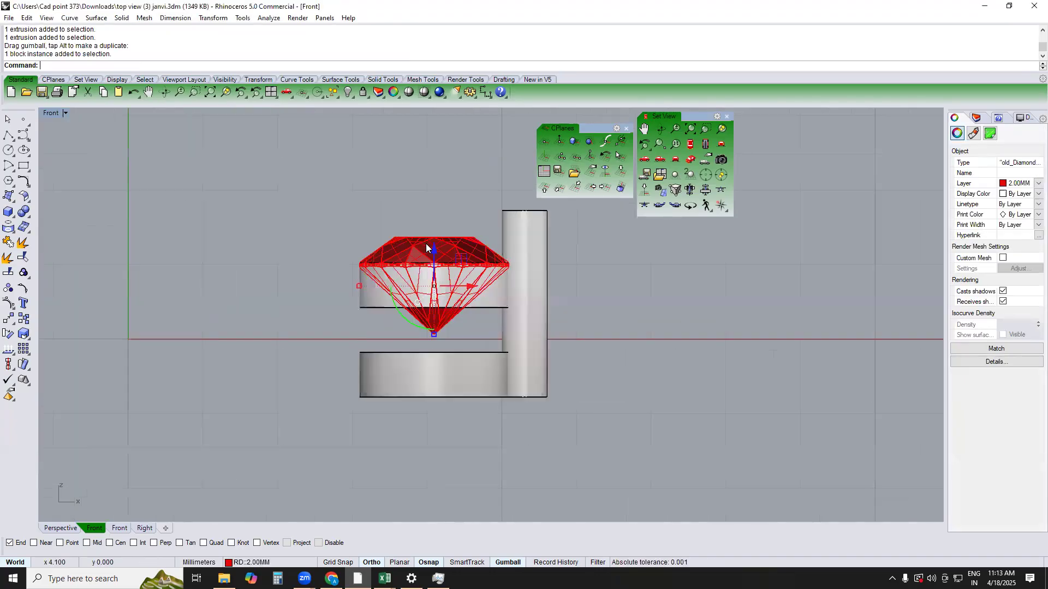
left_click_drag(431, 266, 436, 244)
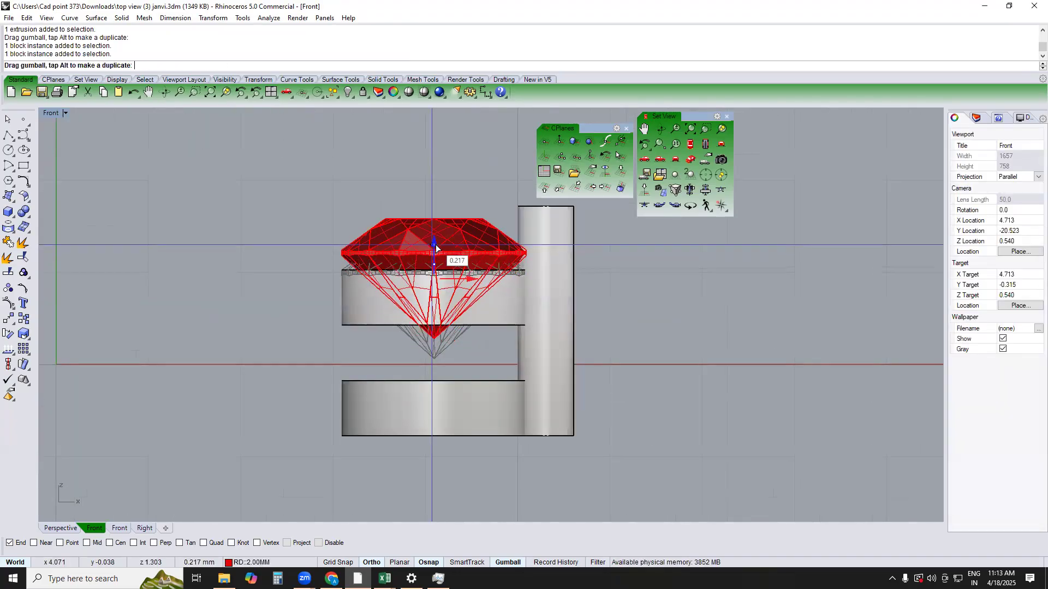
Polar array the prong around the stone's centre in the Top view with 4 items over 360 degrees
left_click(540, 244)
key("ctrl+F1")
type("A")
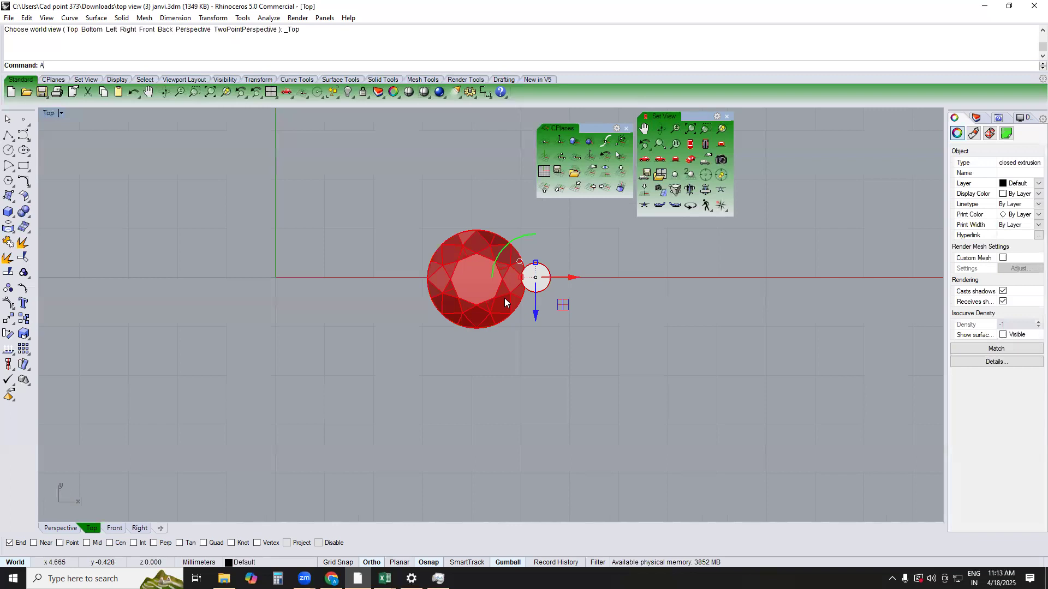
type("P")
key("Return")
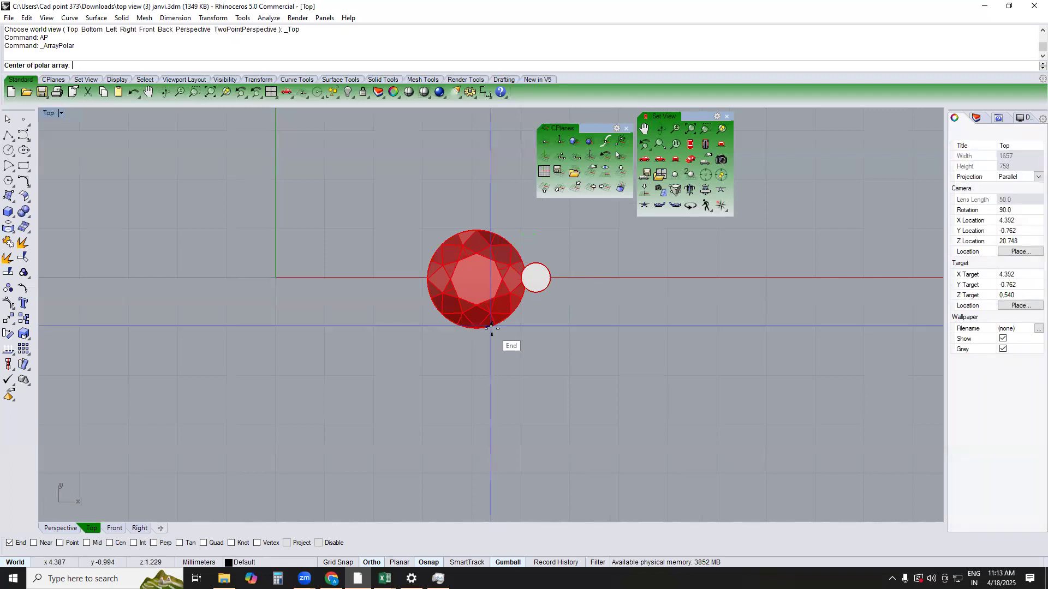
type("oo")
key("Return")
left_click(492, 329)
type("4")
key("Return")
key("Return")
key("Return")
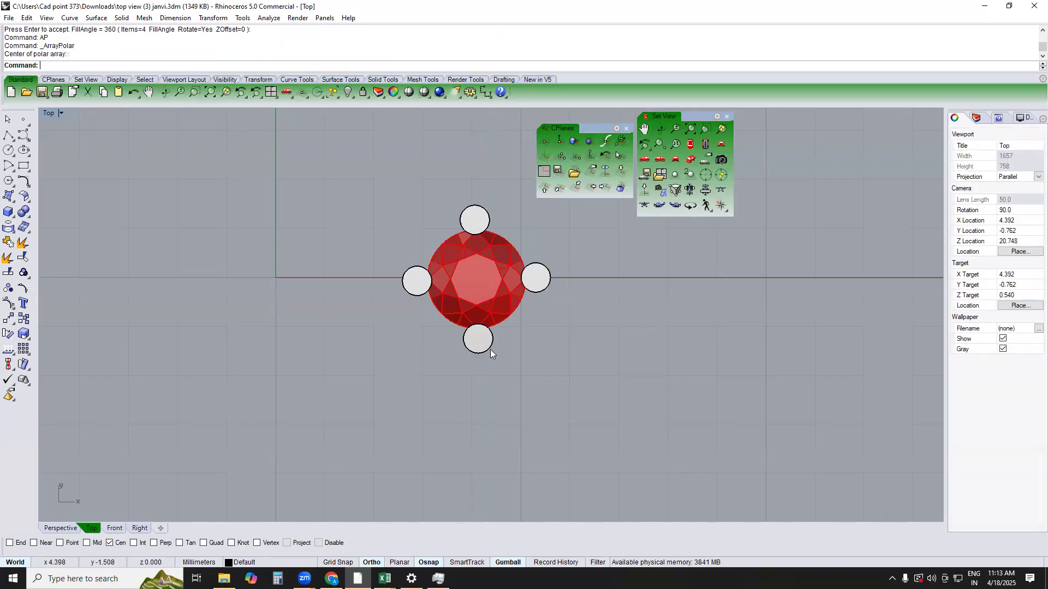
Group the stone, both rings and all four prongs, selecting them in the Front view
key("F4")
right_click_drag(491, 349, 568, 292)
key("F2")
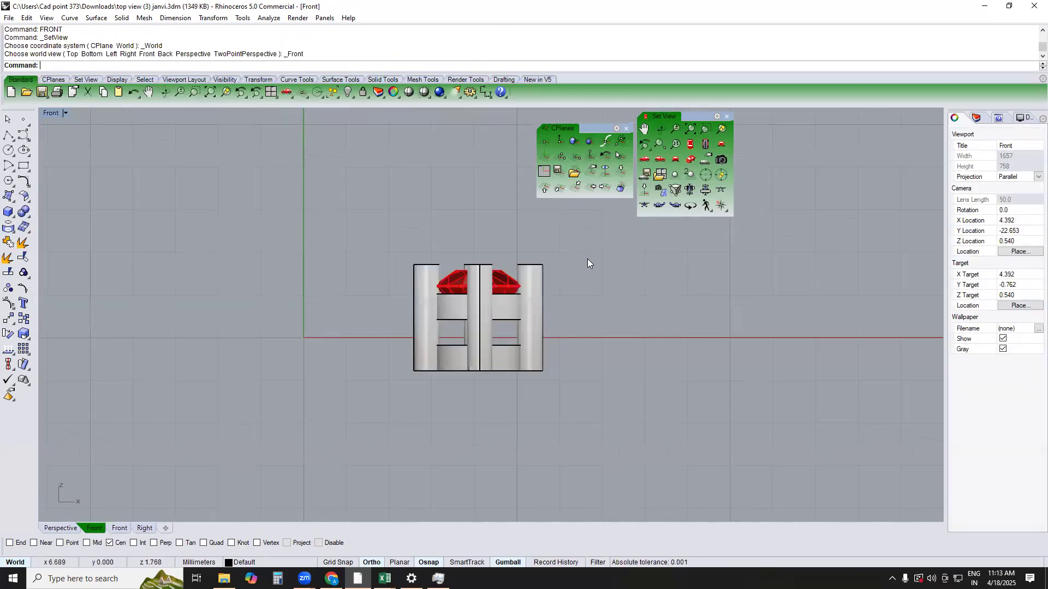
left_click_drag(587, 259, 399, 388)
type("g")
key("Return")
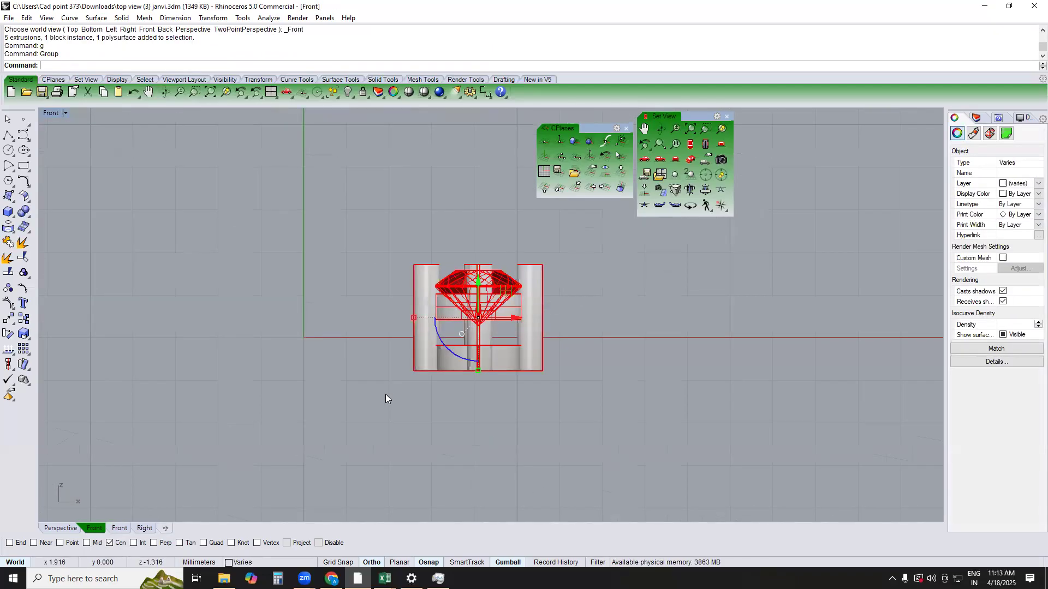
Move the grouped setting in the Top view from its centre to the origin
key("F1")
right_click_drag(535, 298, 504, 327)
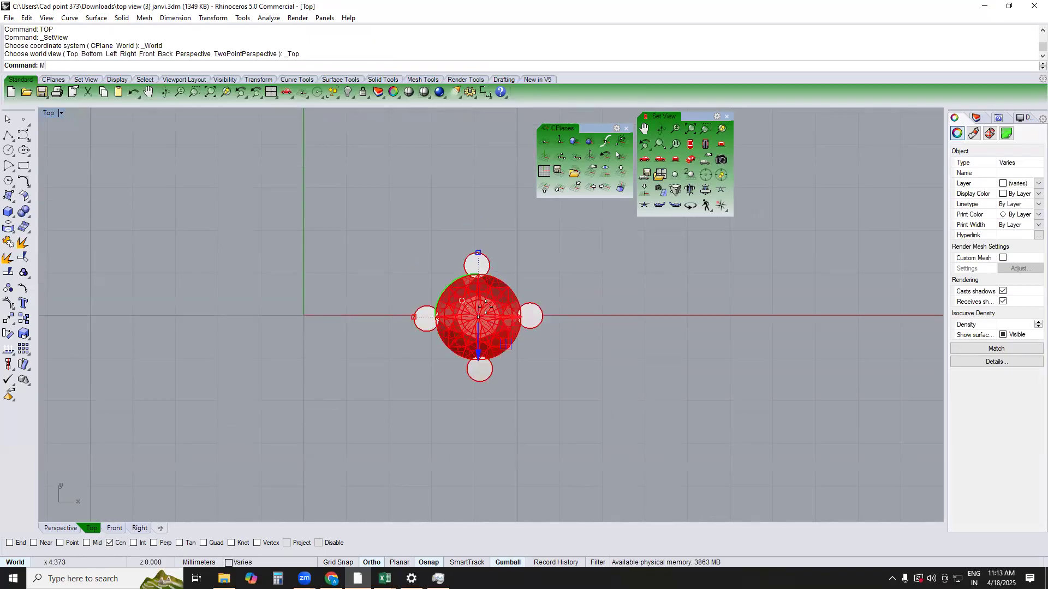
key("Return")
key("F4")
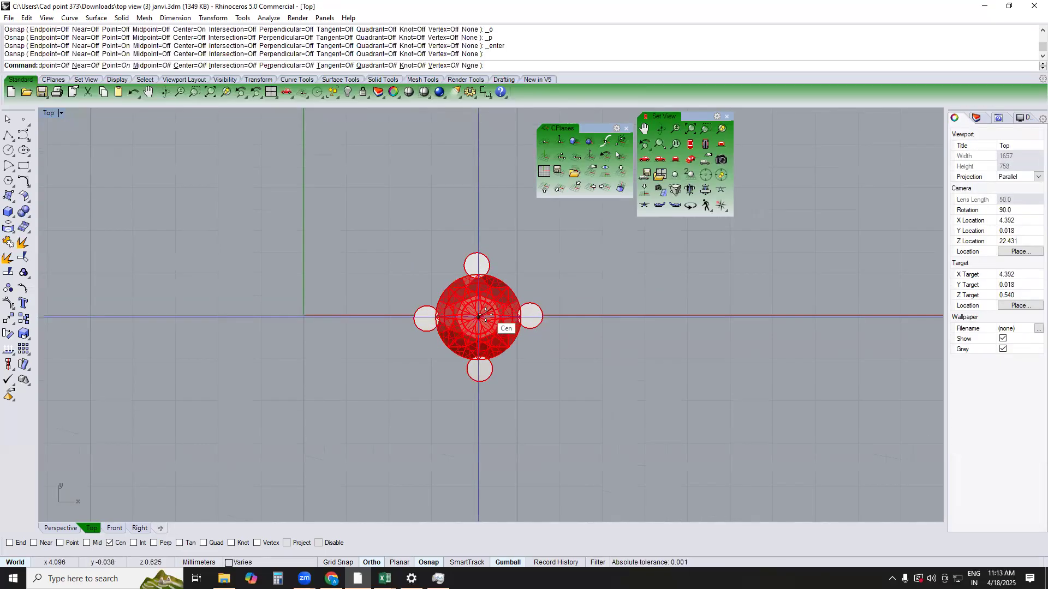
left_click(479, 316)
type("0")
key("Return")
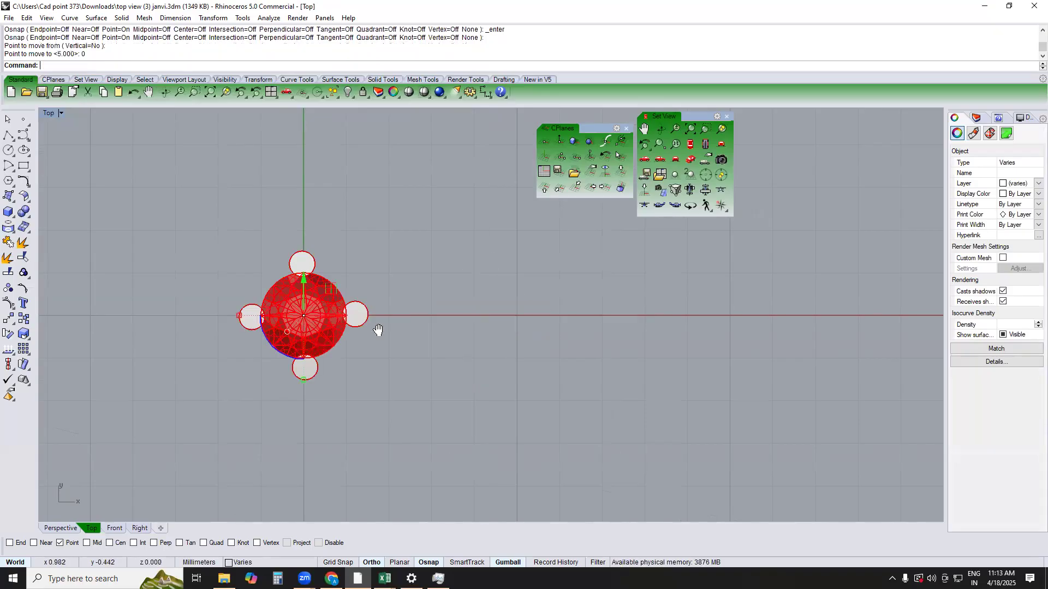
Raise the grouped setting about 2 mm in the Front view so its base rests on the ground line
right_click_drag(379, 330, 430, 334)
type("f")
key("Return")
scroll(381, 368, "up", 6)
left_click_drag(399, 319, 419, 192)
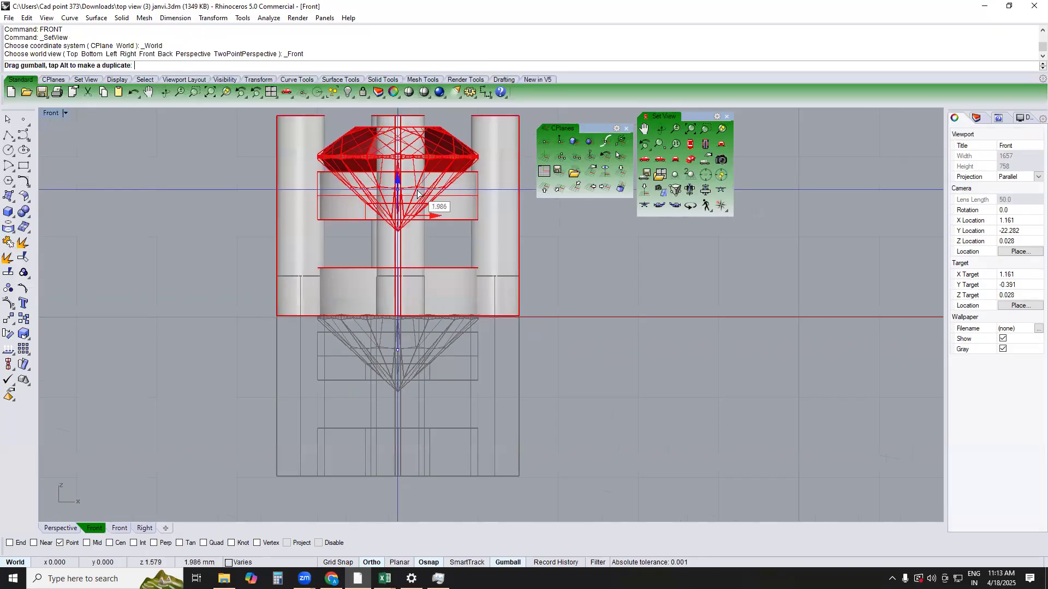
left_click(598, 331)
Rotate a copy of the setting about its centre in the Top view to align the prongs with the axes, and delete the misaligned original
type("t")
key("Return")
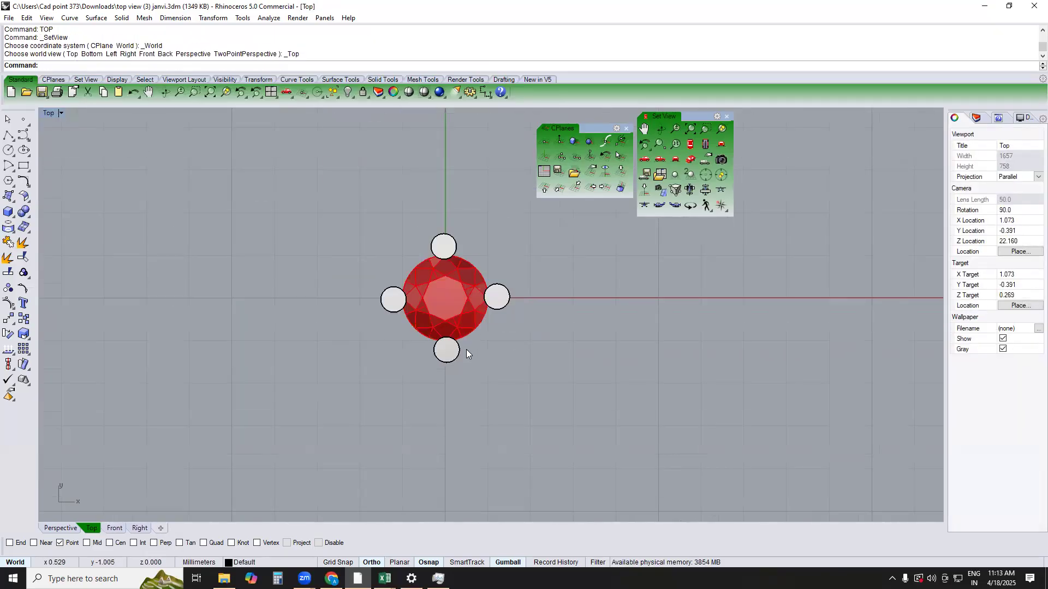
scroll(458, 296, "up", 1)
key("ctrl+a")
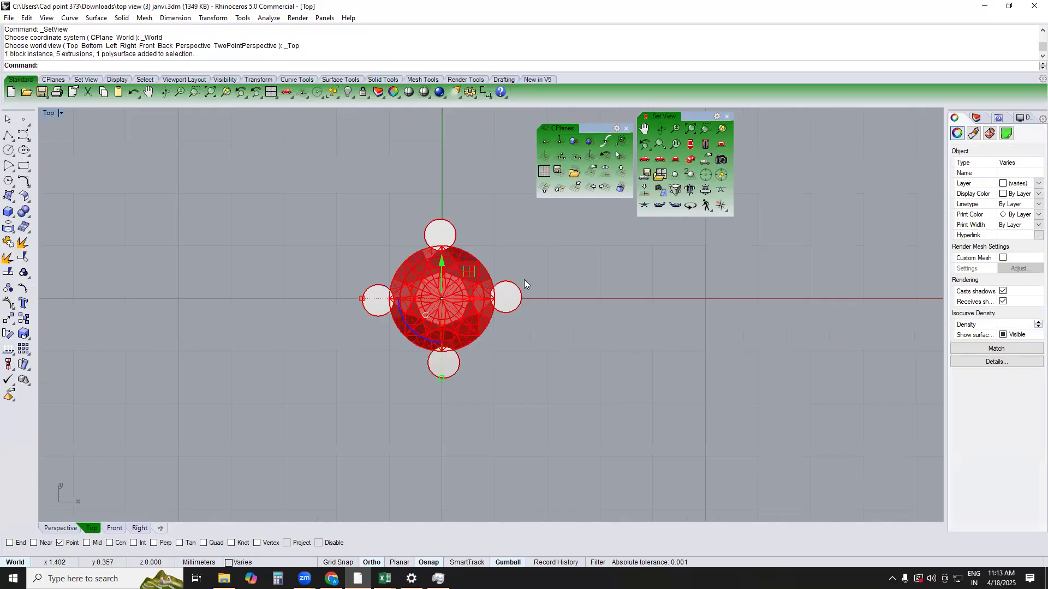
type("r")
key("Return")
type("cc")
key("Return")
left_click(479, 340)
left_click(527, 299)
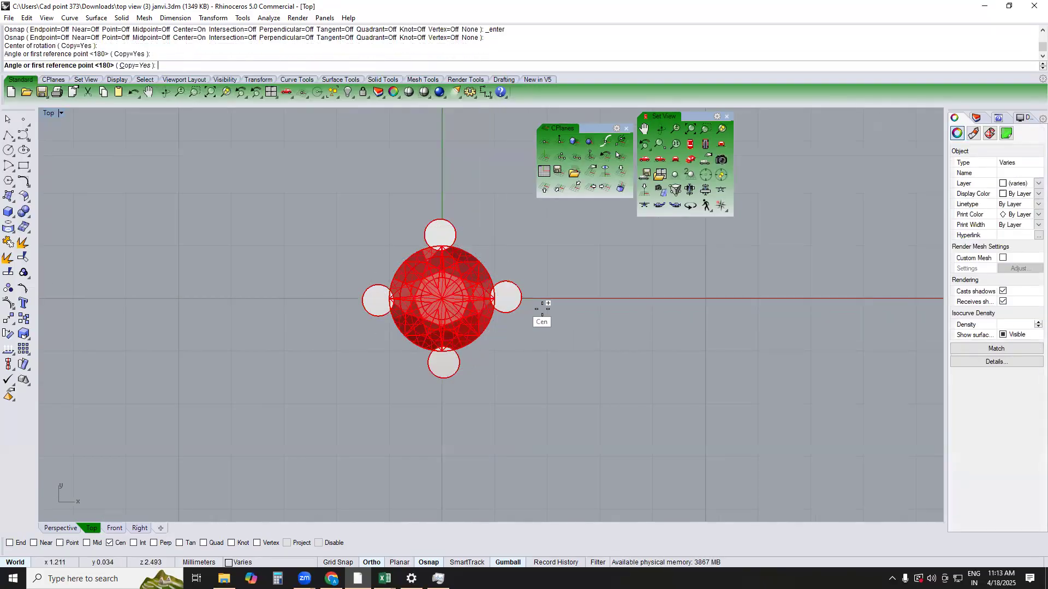
left_click(586, 350)
key("Return")
key("Delete")
Copy the whole setting about 3.3 mm straight down in the Top view
key("ctrl+a")
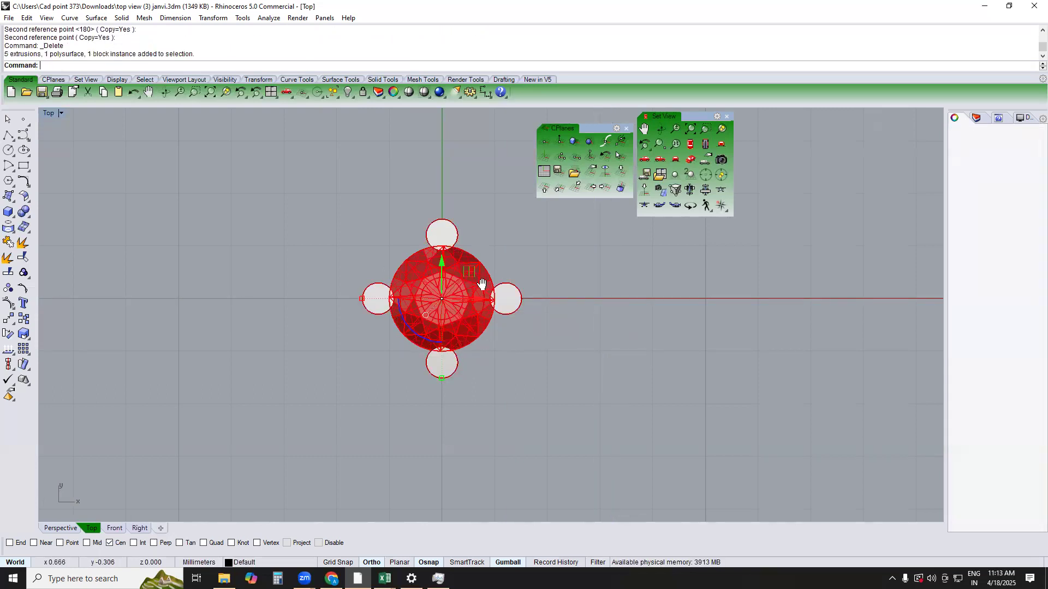
right_click_drag(479, 285, 503, 208)
type("c")
key("Return")
left_click(565, 286)
right_click_drag(524, 458, 549, 371)
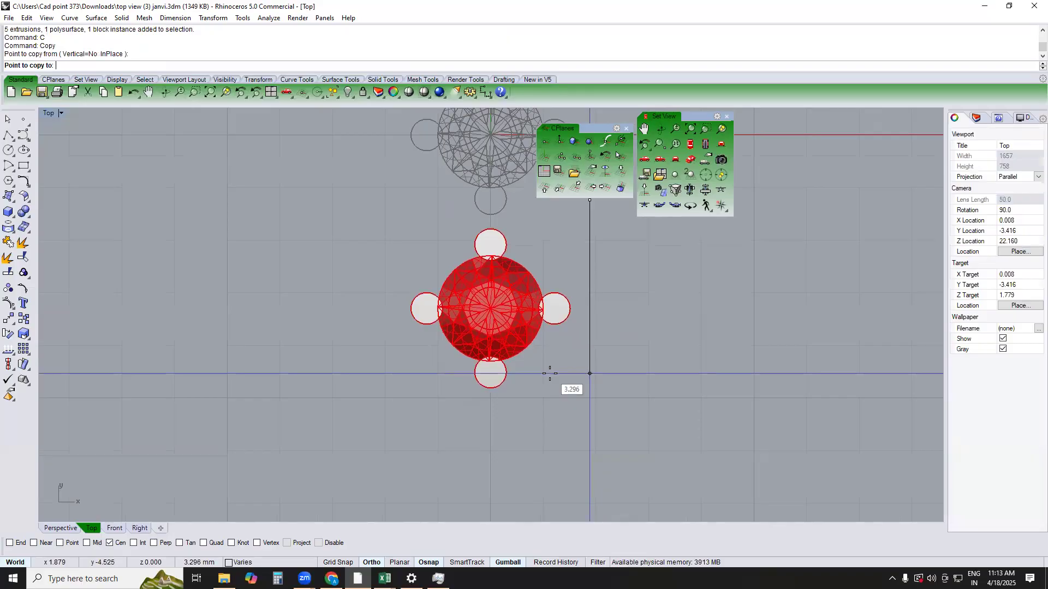
left_click(549, 374)
right_click_drag(546, 421, 580, 317)
key("Escape")
Swap the hidden and visible objects to bring back the old ribbon design
right_click_drag(587, 236, 512, 334)
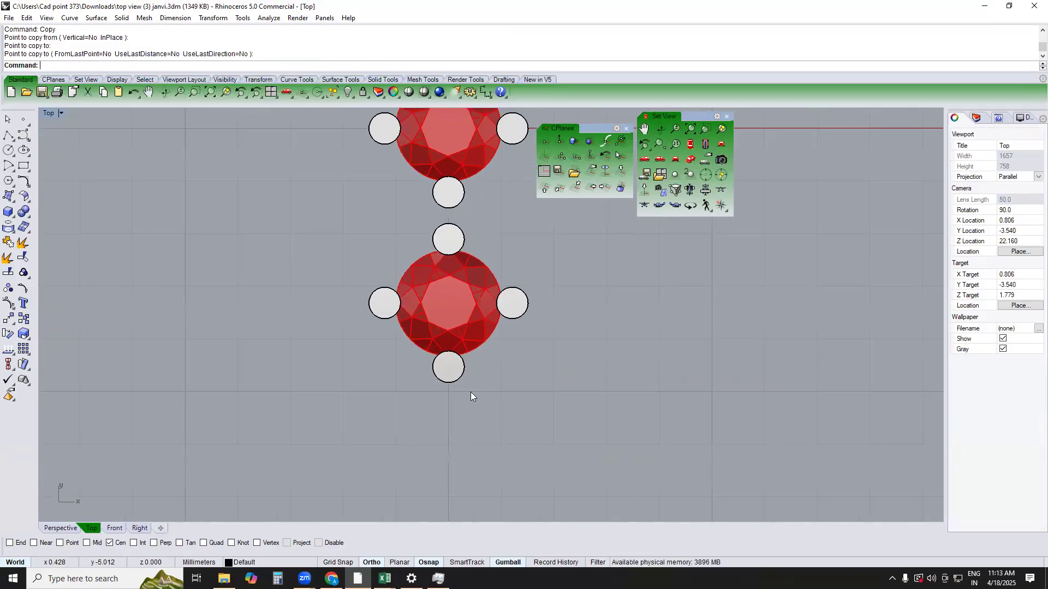
right_click_drag(560, 368, 511, 459)
type("ss")
key("Return")
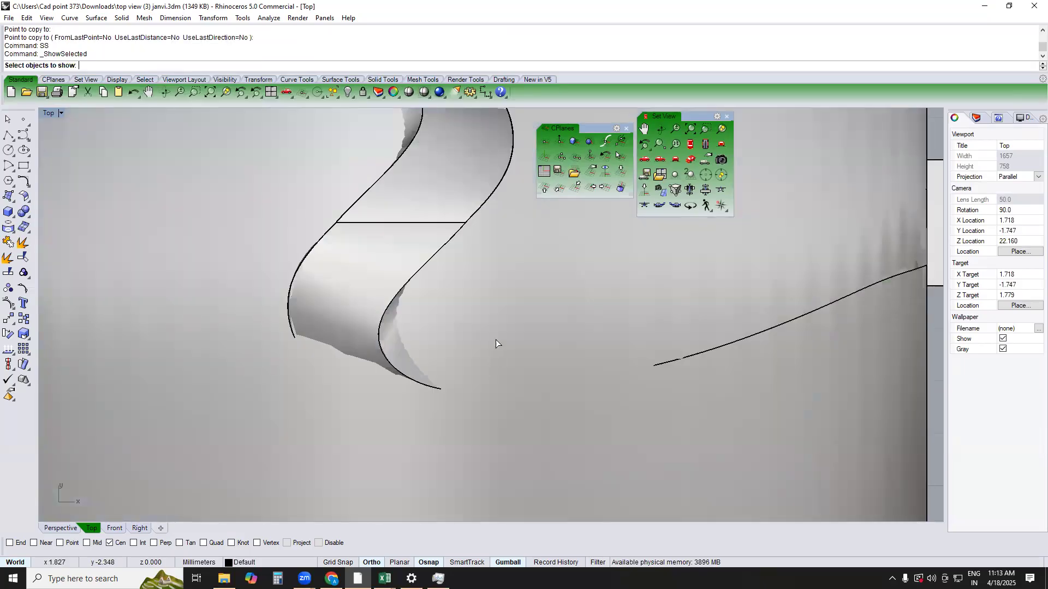
scroll(490, 345, "down", 4)
scroll(490, 345, "down", 2)
key("Return")
type("h")
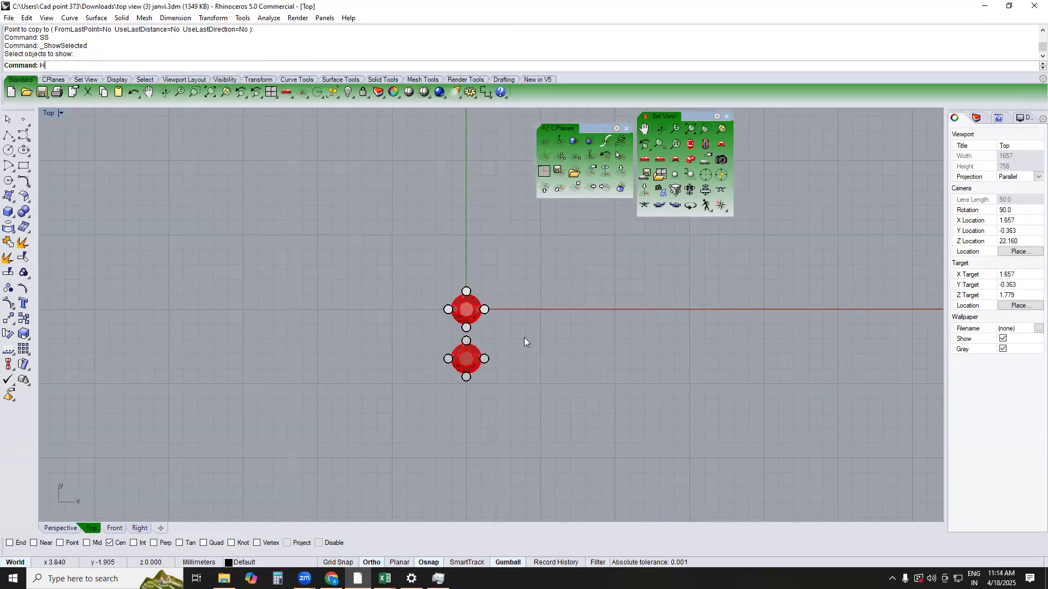
type("s")
key("Return")
Delete the separate surfaces and solids lying over the upper part of the old ribbon design
left_click(528, 240)
key("Delete")
left_click(493, 281)
key("Delete")
left_click(482, 277)
key("Delete")
left_click(479, 274)
key("Delete")
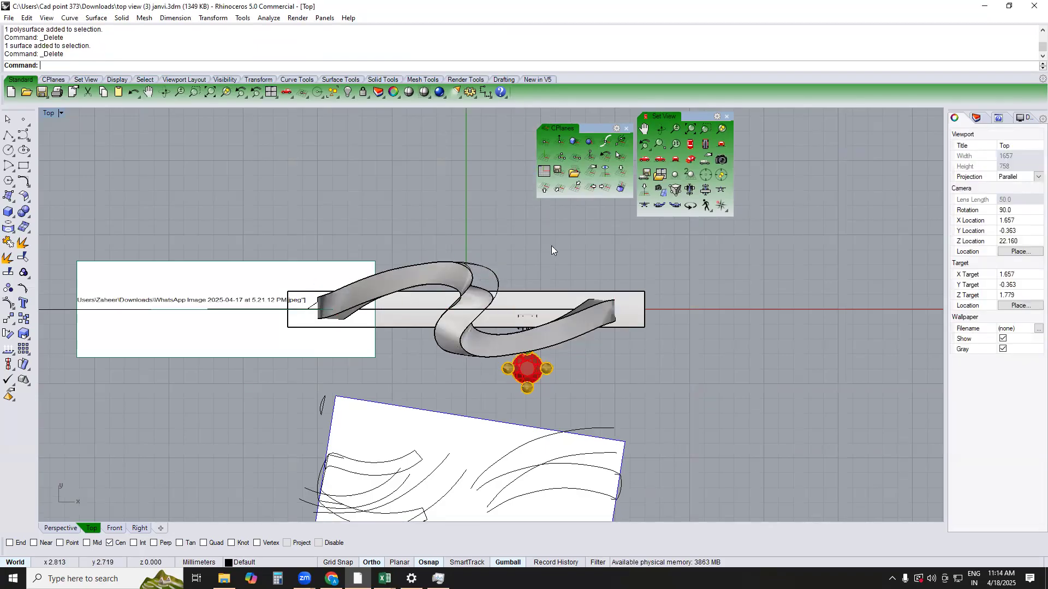
Delete the flat bar and both halves of the twisted ribbon band with their curves
left_click(570, 321)
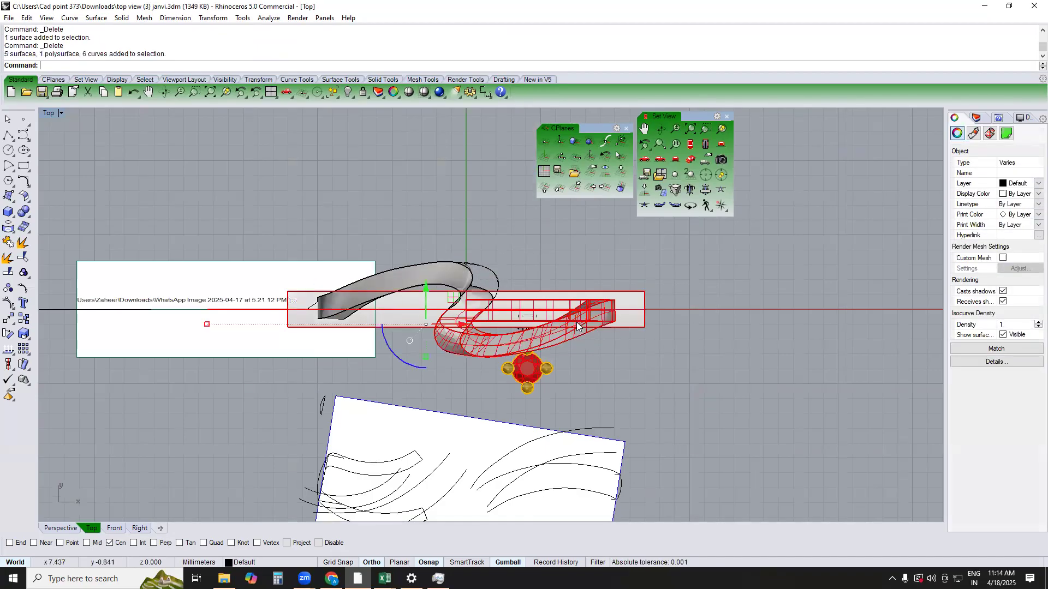
key("Delete")
right_click_drag(591, 371, 650, 281)
left_click_drag(541, 290, 498, 263)
key("Delete")
right_click_drag(495, 239, 491, 274)
left_click_drag(491, 274, 417, 228)
key("Delete")
Delete the reference sheet with its sketch curves and the remaining stray curves, keeping only the old setting and its connector link
right_click_drag(603, 435, 565, 310)
scroll(566, 310, "down", 2)
left_click_drag(743, 273, 202, 475)
key("Delete")
right_click_drag(491, 226, 472, 298)
left_click_drag(479, 294, 441, 193)
key("Delete")
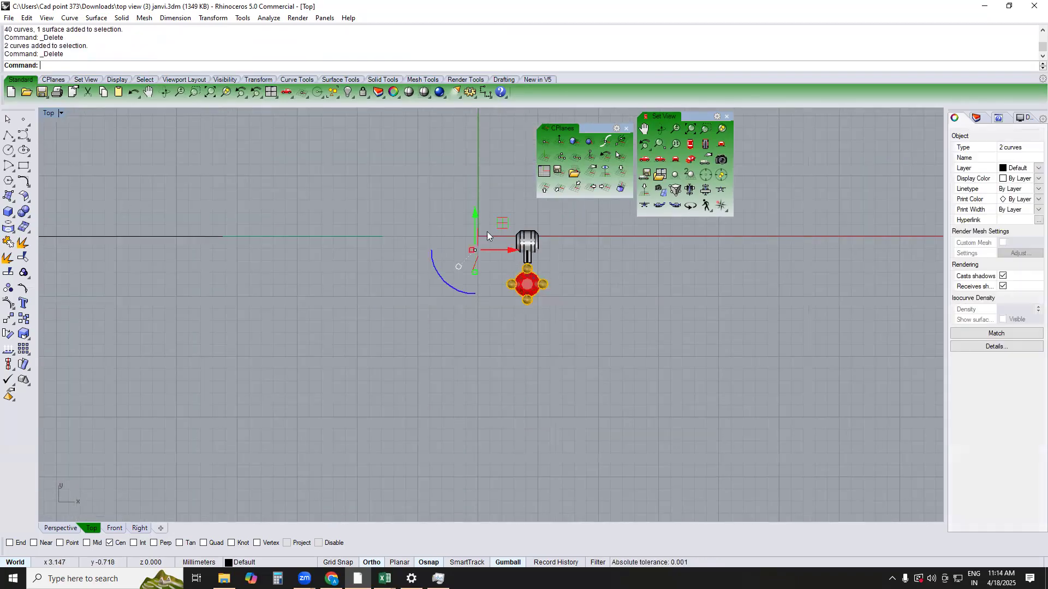
key("Delete")
scroll(372, 295, "down", 6)
left_click_drag(365, 304, 294, 229)
key("Delete")
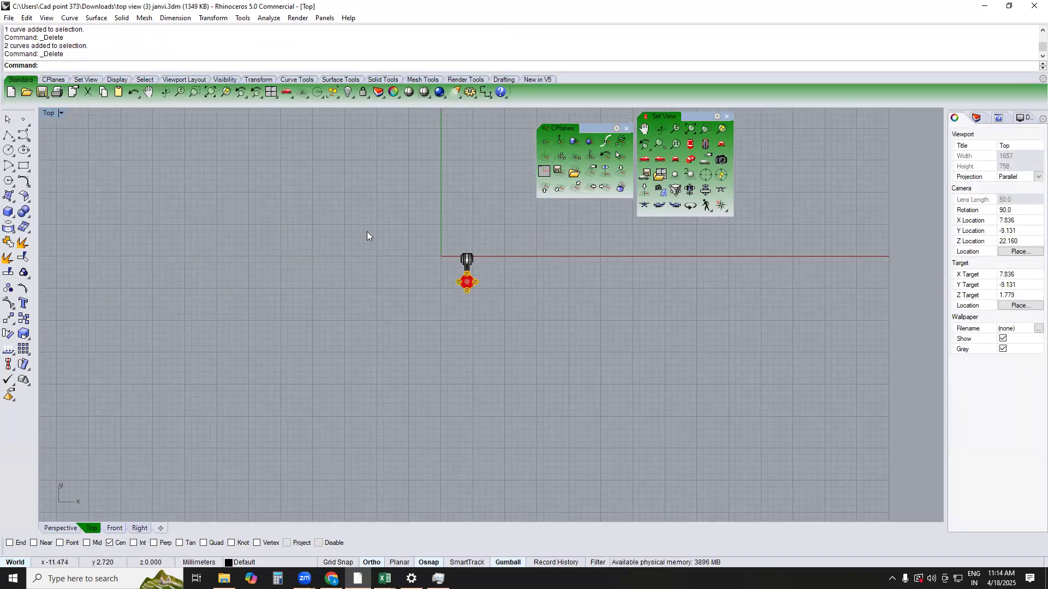
Show the new settings together with the old objects and delete the old pronged setting beneath the connector link
scroll(488, 252, "up", 6)
left_click_drag(492, 246, 394, 378)
key("ctrl+h")
right_click_drag(443, 317, 475, 331)
type("hs")
key("Return")
left_click(448, 306)
scroll(452, 297, "up", 6)
key("Delete")
Move the connector link horizontally in the Top view so its bar is centred on the prongs between the two settings
left_click_drag(409, 304, 496, 232)
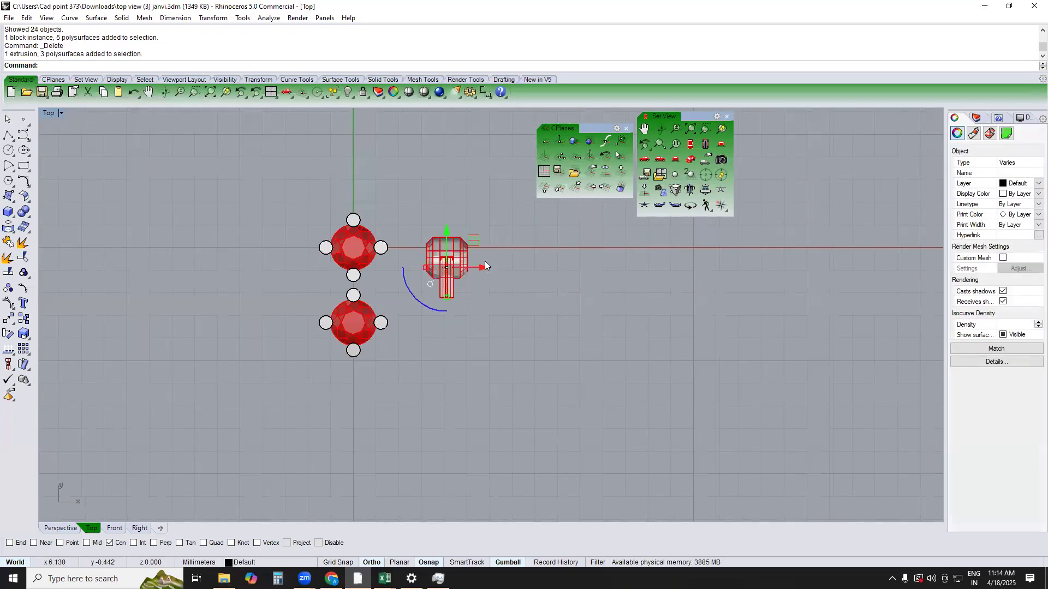
left_click_drag(479, 271, 389, 287)
scroll(388, 288, "up", 10)
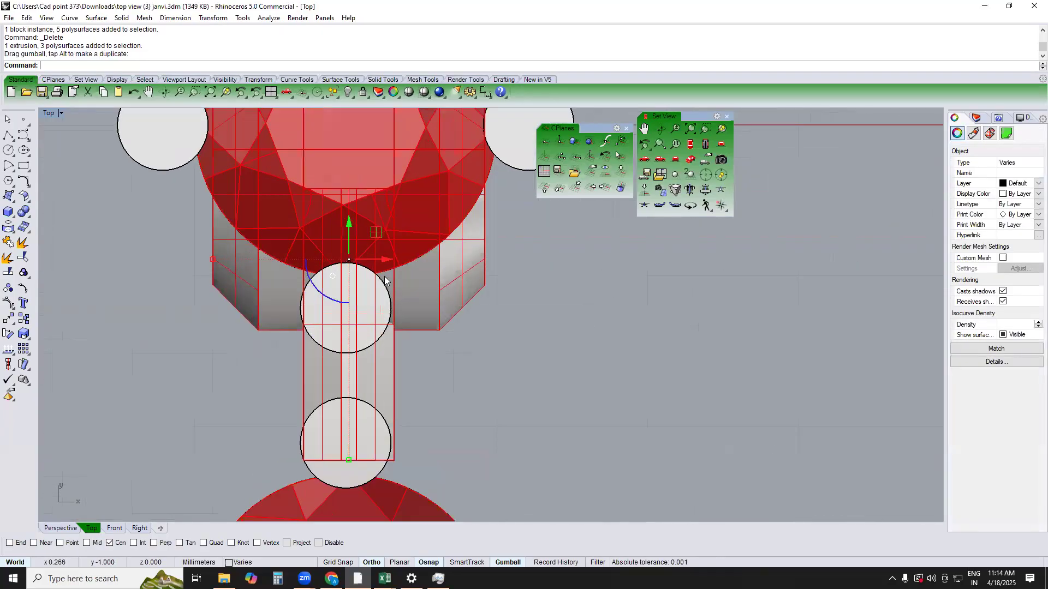
scroll(388, 328, "up", 5)
left_click_drag(354, 333, 348, 337)
scroll(406, 318, "down", 14)
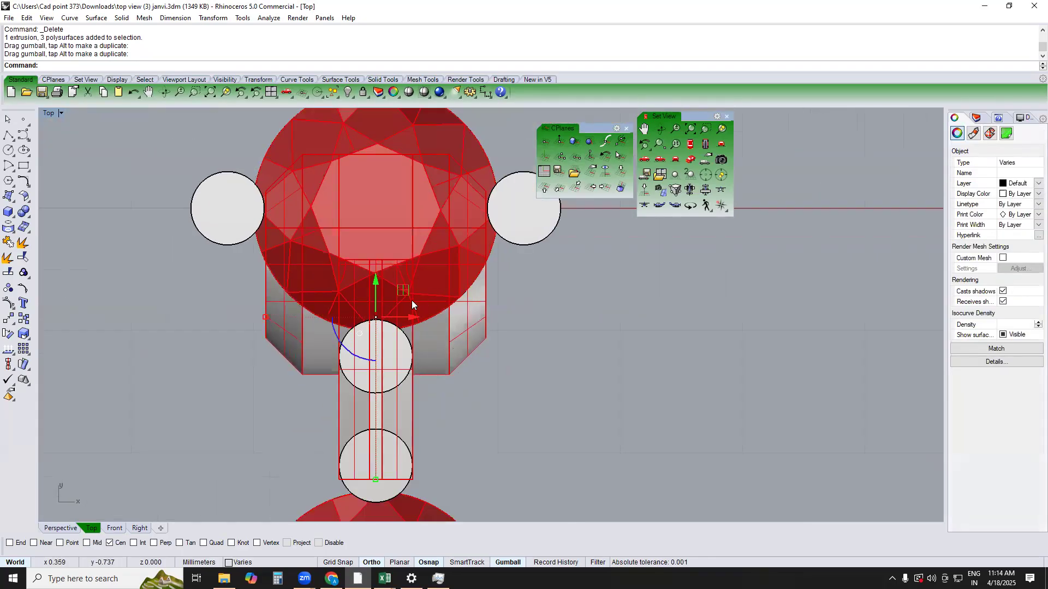
Move the connector link vertically in the Right view so its base lines up with the base of the settings
type("RIGHT")
key("Return")
scroll(491, 311, "down", 5)
left_click_drag(466, 340, 470, 252)
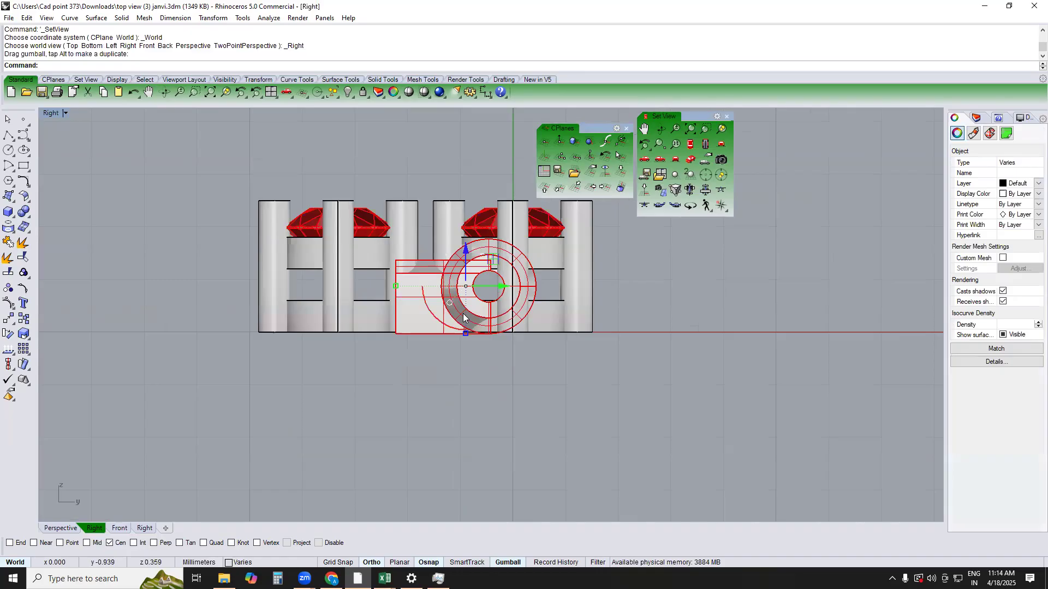
Check the connector link from the Top view and shift it slightly towards the setting at the origin in the Right view
type("TOP")
key("Return")
scroll(461, 268, "down", 4)
scroll(438, 319, "up", 8)
type("RIGHT")
key("Return")
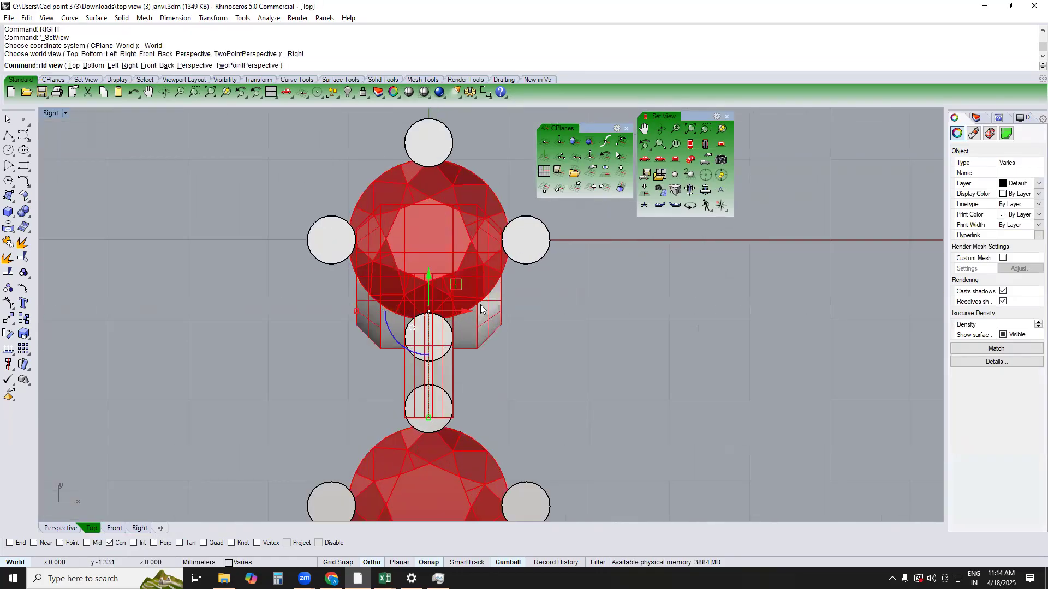
left_click_drag(396, 304, 416, 316)
scroll(416, 309, "down", 10)
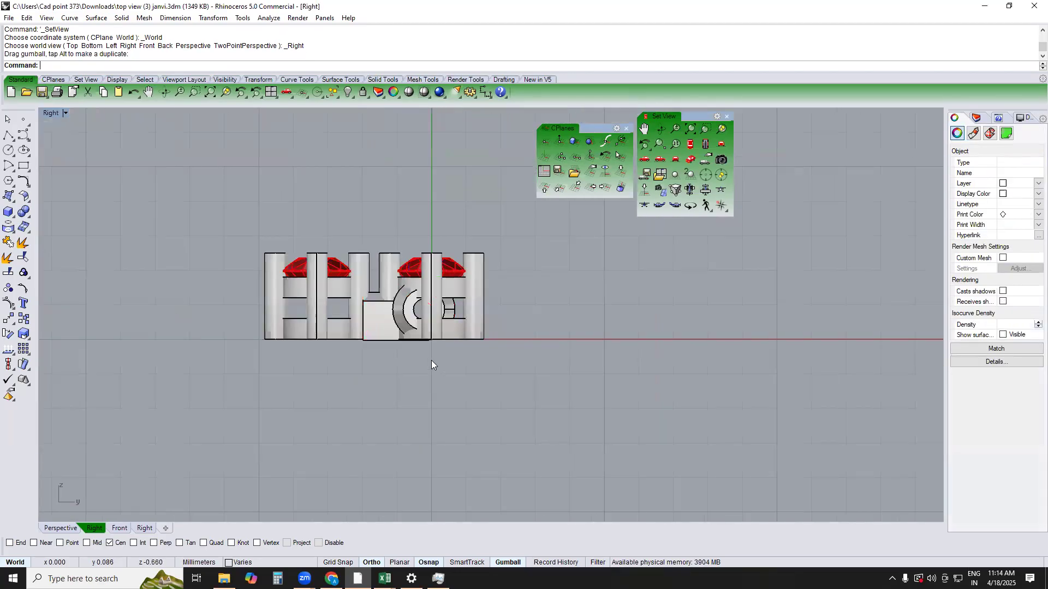
Remove the stone and upper ring of the setting at the origin from their group and raise them about 0.6 mm
scroll(445, 313, "up", 4)
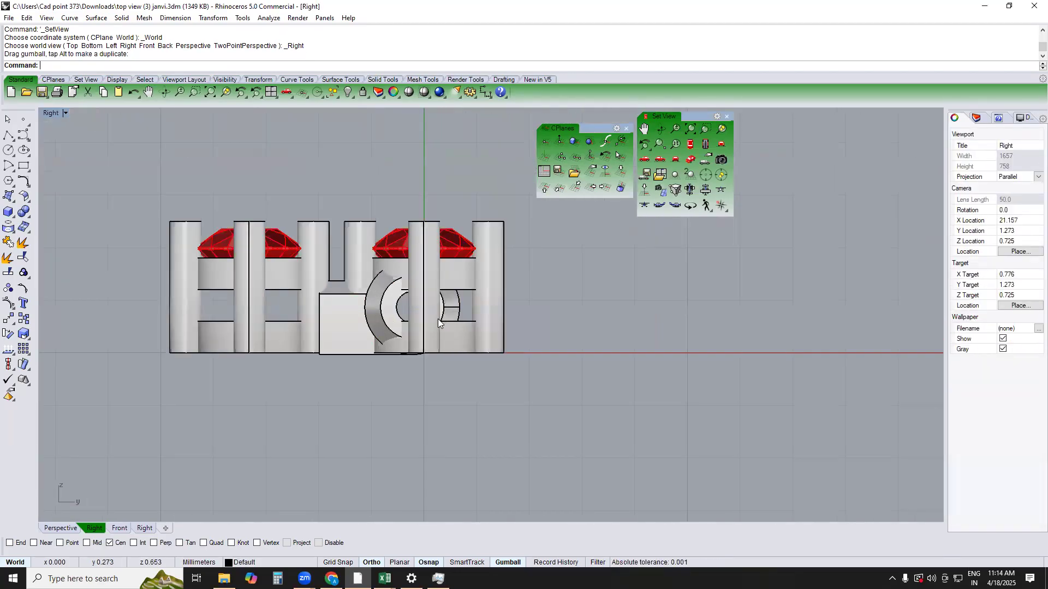
scroll(454, 297, "up", 5)
left_click(466, 275)
key("Escape")
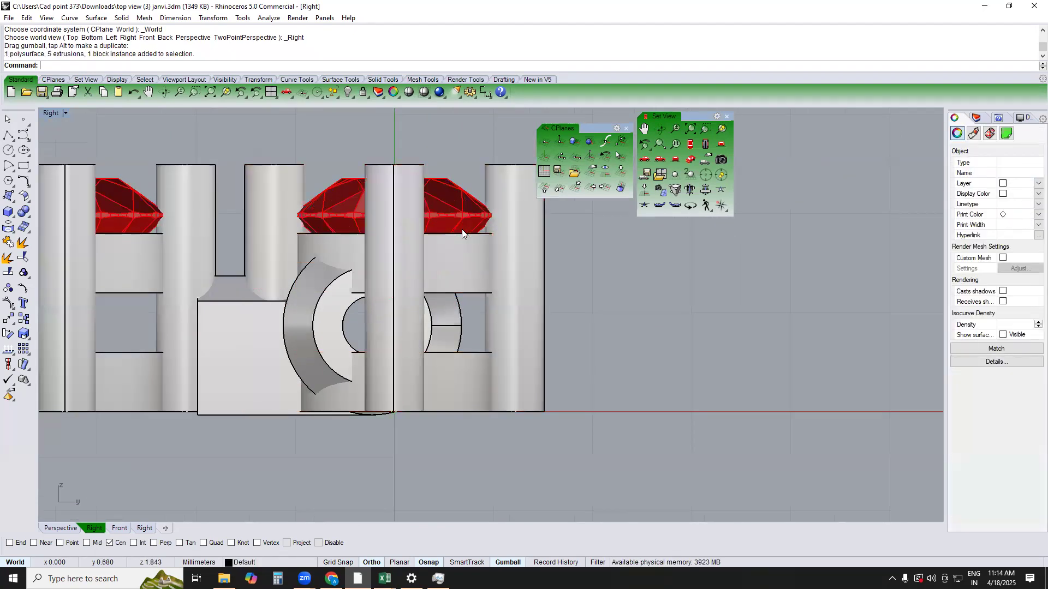
type("RG")
key("Return")
left_click(471, 275)
scroll(437, 334, "down", 3)
key("Return")
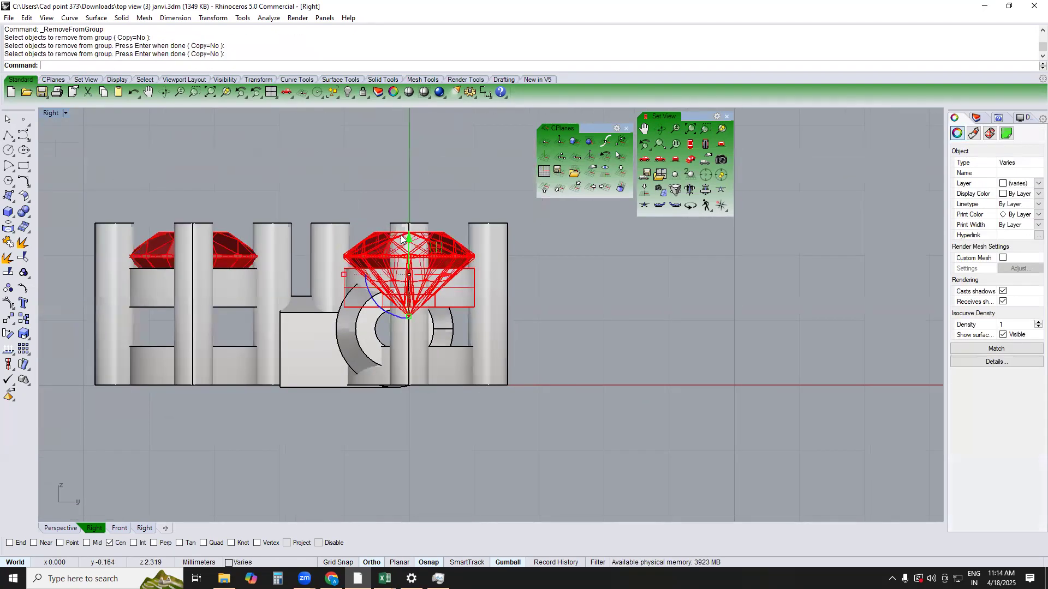
left_click_drag(413, 238, 413, 200)
key("Escape")
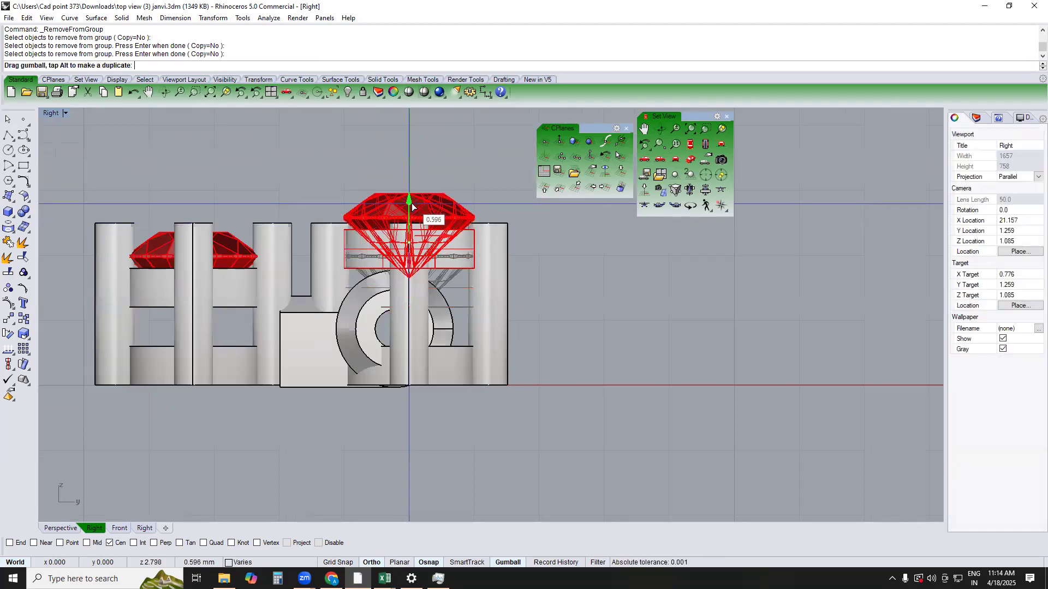
Check the stone tip against the connector link's ring in wireframe and raise the stone and upper ring slightly further
scroll(367, 305, "up", 2)
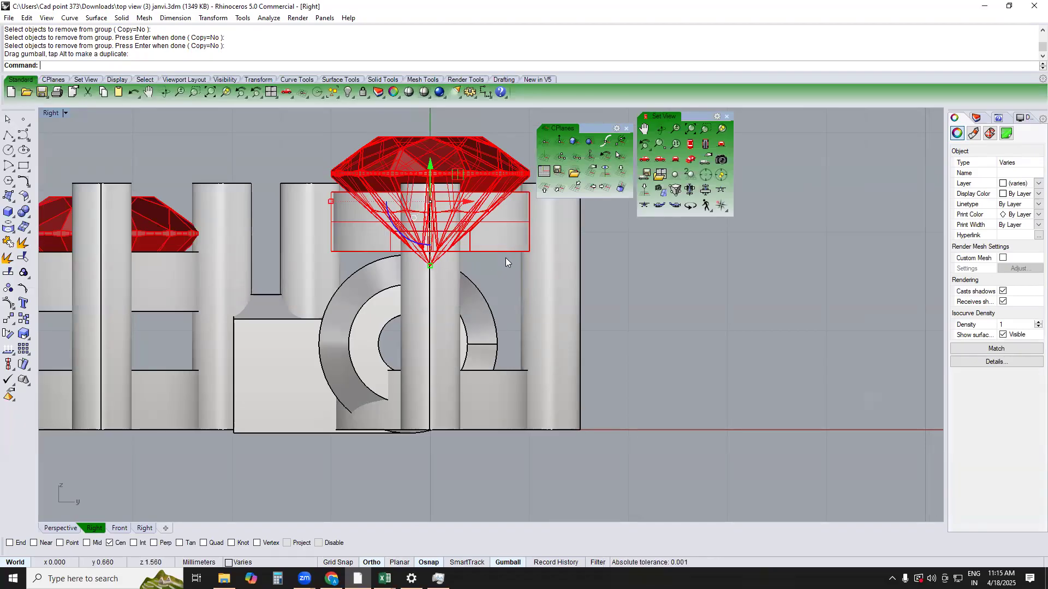
type("w")
key("Return")
scroll(431, 267, "up", 2)
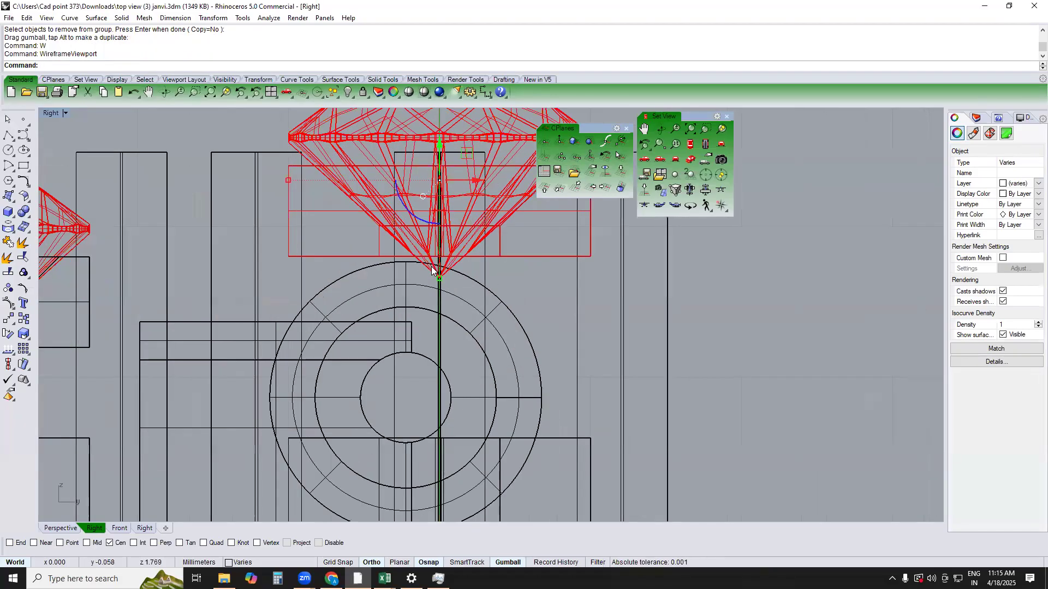
scroll(430, 294, "down", 2)
type("sv")
key("Return")
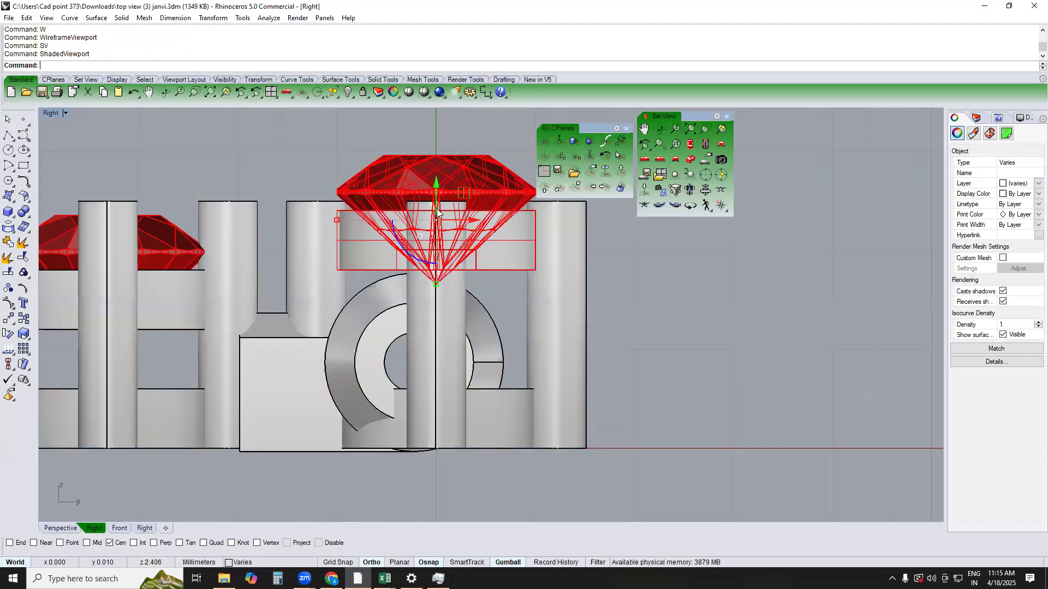
left_click_drag(437, 193, 438, 177)
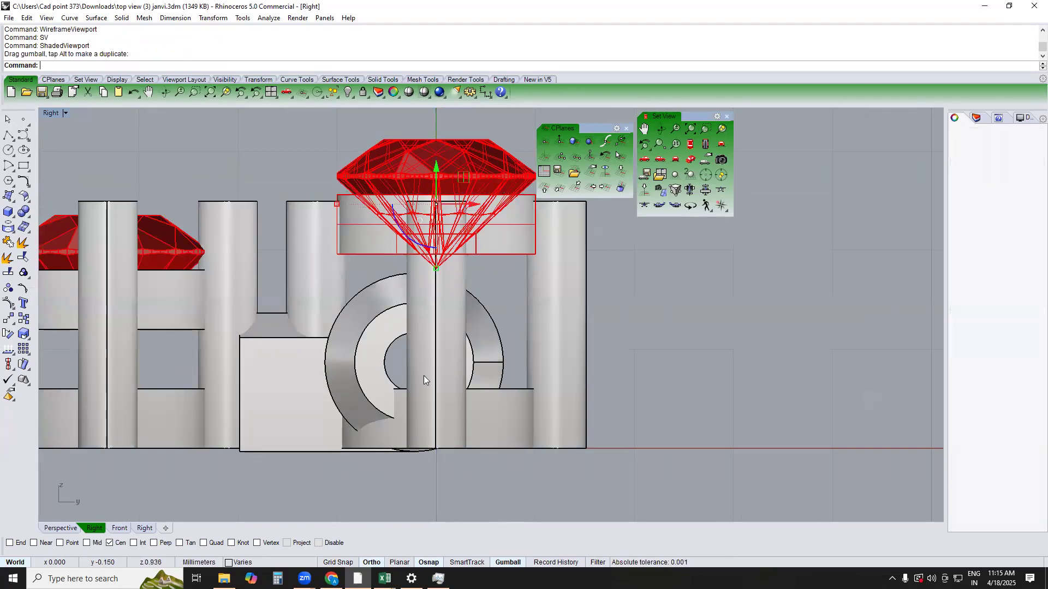
Duplicate the outer circular edge of the setting's ring in Perspective and show it in the Top view
type("w")
key("Return")
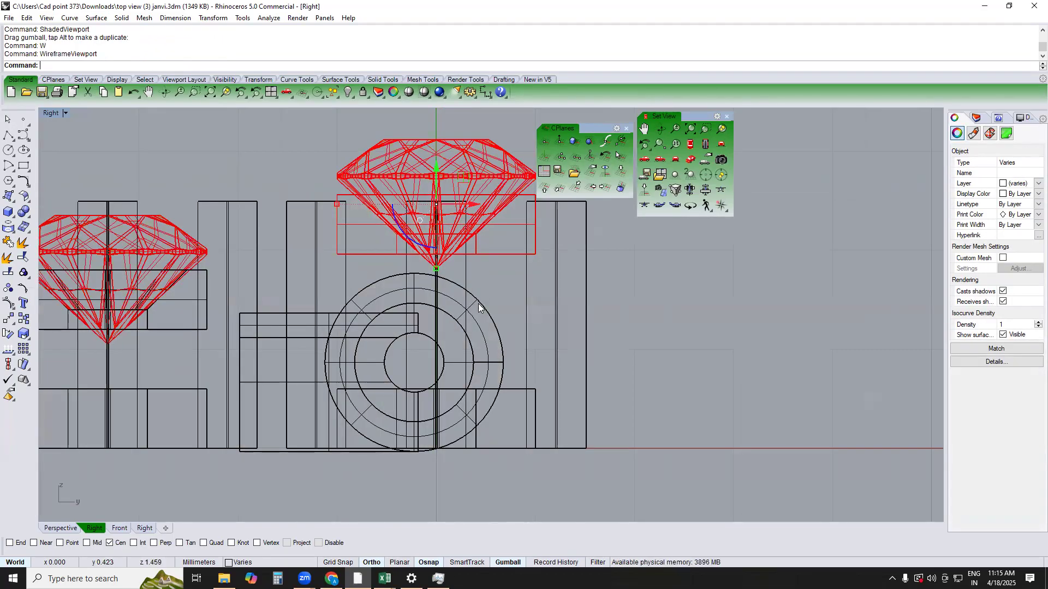
type("top")
key("Return")
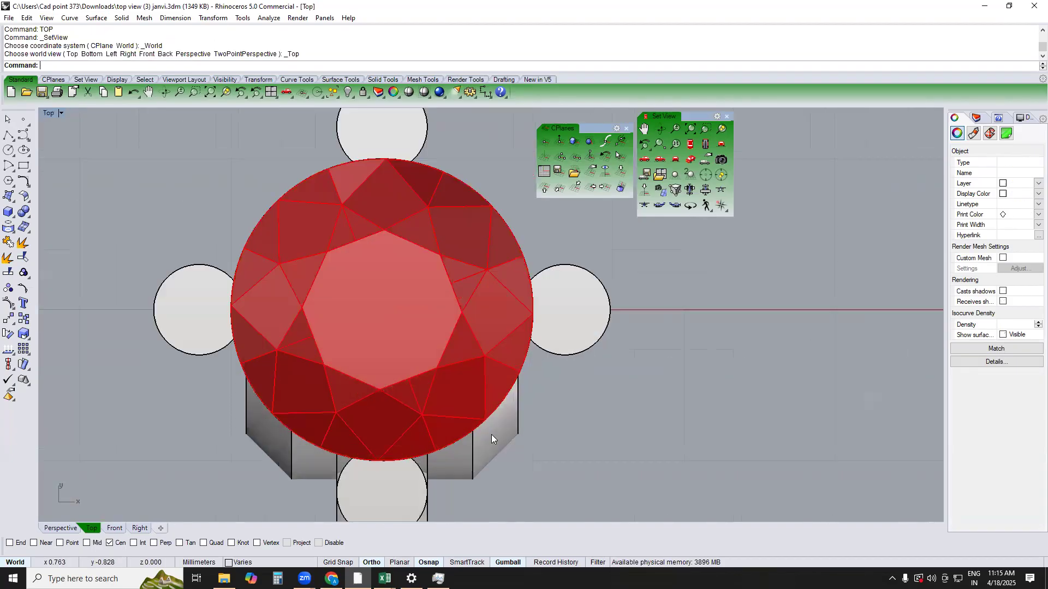
key("Escape")
type("p")
key("Return")
scroll(495, 260, "up", 7)
type("de")
key("Return")
left_click(478, 278)
key("Return")
type("top")
key("Return")
scroll(516, 393, "up", 4)
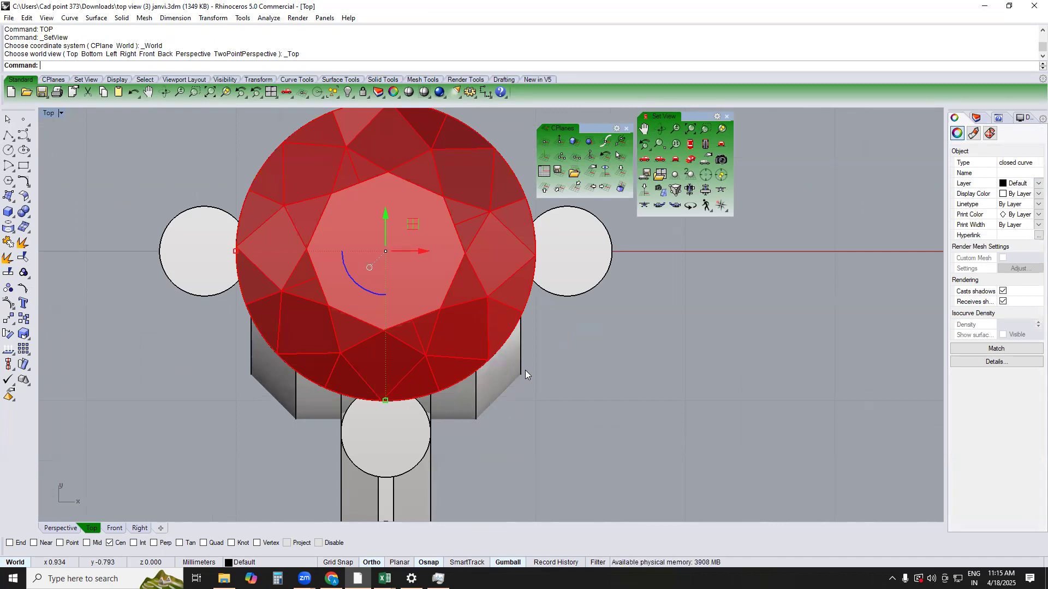
Offset the duplicated ring edge outward by 0.25 mm in the Top view and delete the offset circle
key("Escape")
type("p")
key("Return")
left_click(492, 256)
left_click(545, 285)
type("top")
key("Return")
mouse_move(547, 314)
right_mouse_down()
mouse_move(547, 302)
mouse_move(555, 323)
right_mouse_up()
type("of")
key("Return")
type(".25")
key("Return")
left_click(499, 385)
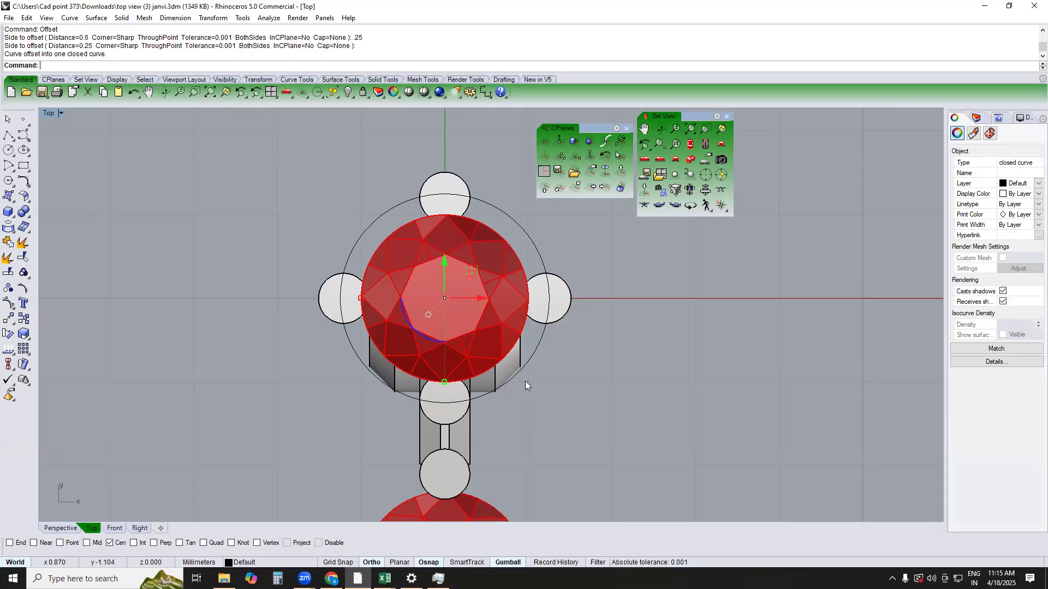
left_click(543, 341)
key("Delete")
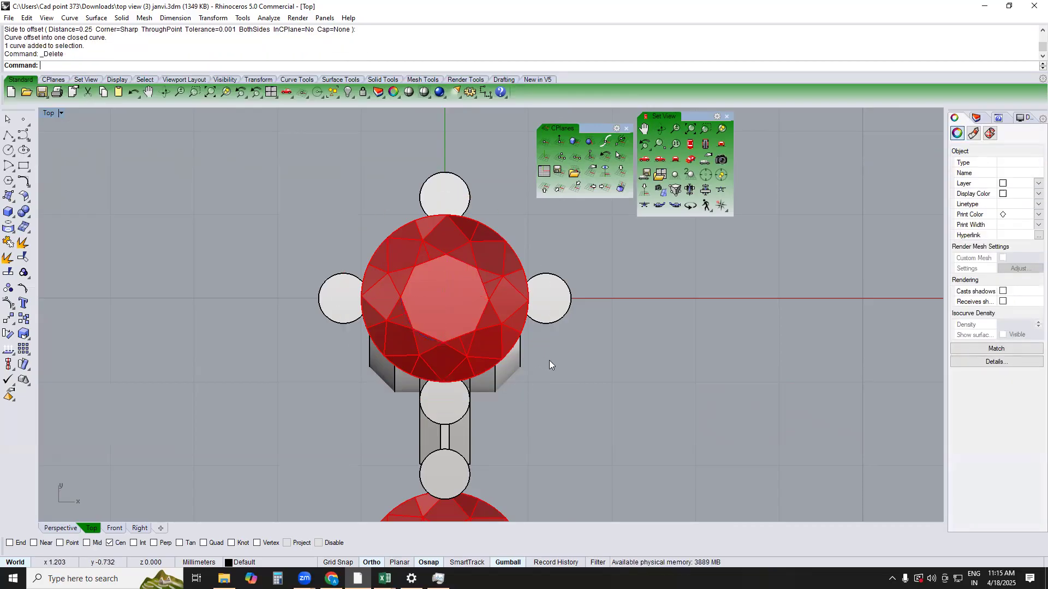
Duplicate the outer circular edge of the connector link's ring in the wireframe Right view
key("F4")
right_click_drag(544, 397, 476, 315)
scroll(505, 311, "up", 10)
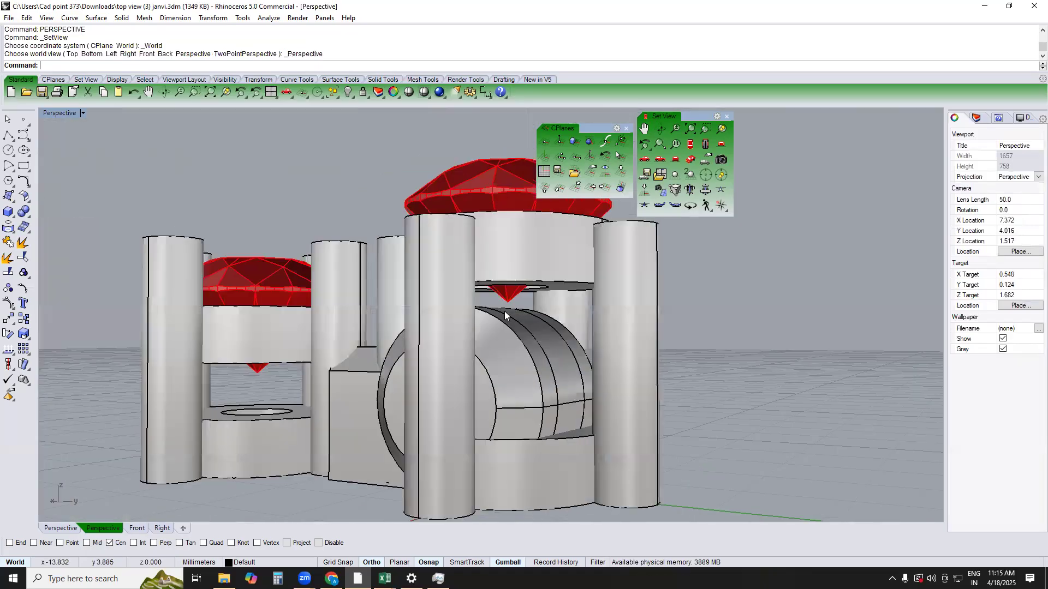
key("F2")
key("F3")
scroll(498, 329, "down", 1)
type("W")
key("Return")
type("DE")
key("Return")
left_click(458, 324)
right_click(459, 325)
right_click(461, 324)
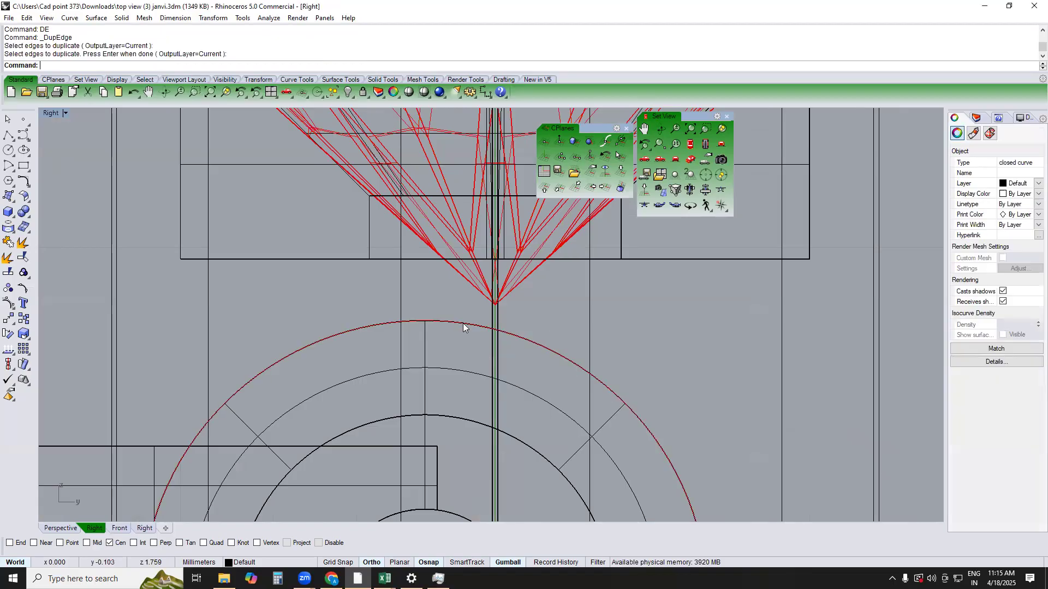
Offset the duplicated link edge outward by 0.1 mm as a clearance guide
type("Of")
key("Return")
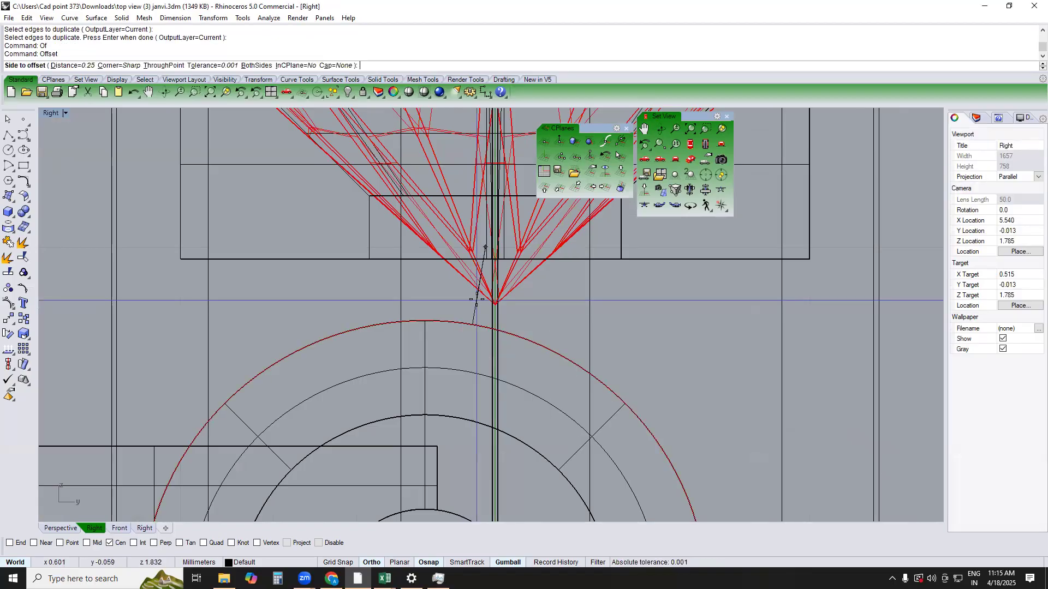
type(".1")
key("Return")
left_click(469, 297)
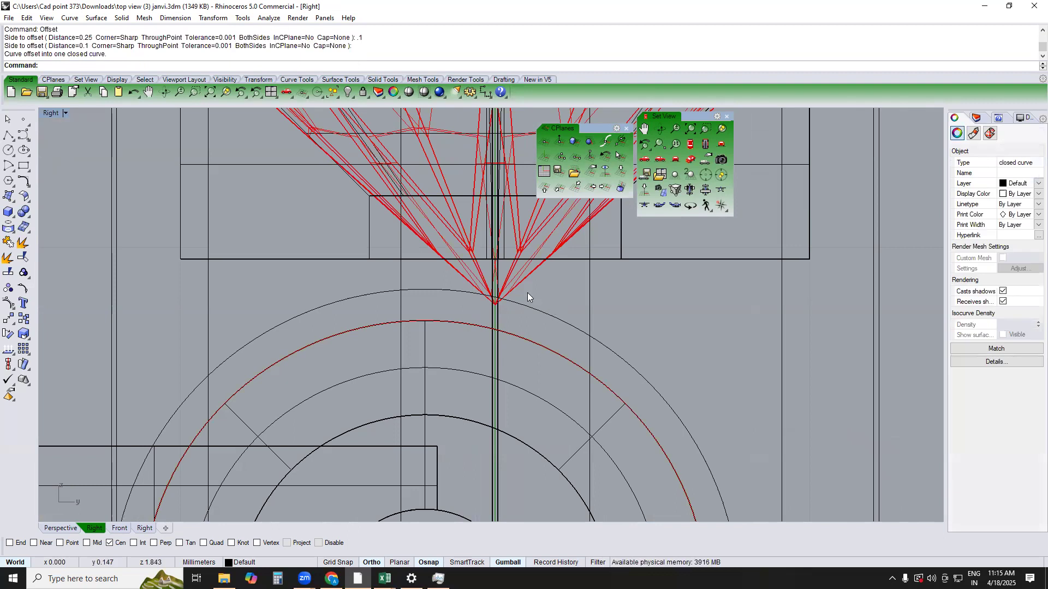
Adjust the stone and upper ring vertically so the stone's tip meets the clearance circle, and delete the circle
left_click(547, 282)
type("sv")
key("Return")
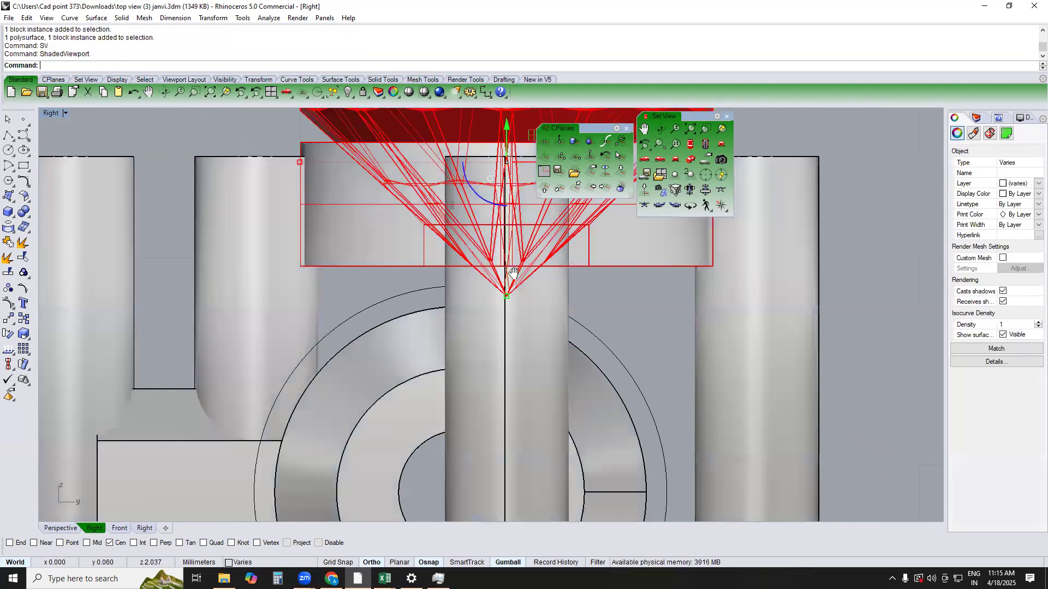
type("w")
key("Return")
left_click_drag(500, 186, 487, 342)
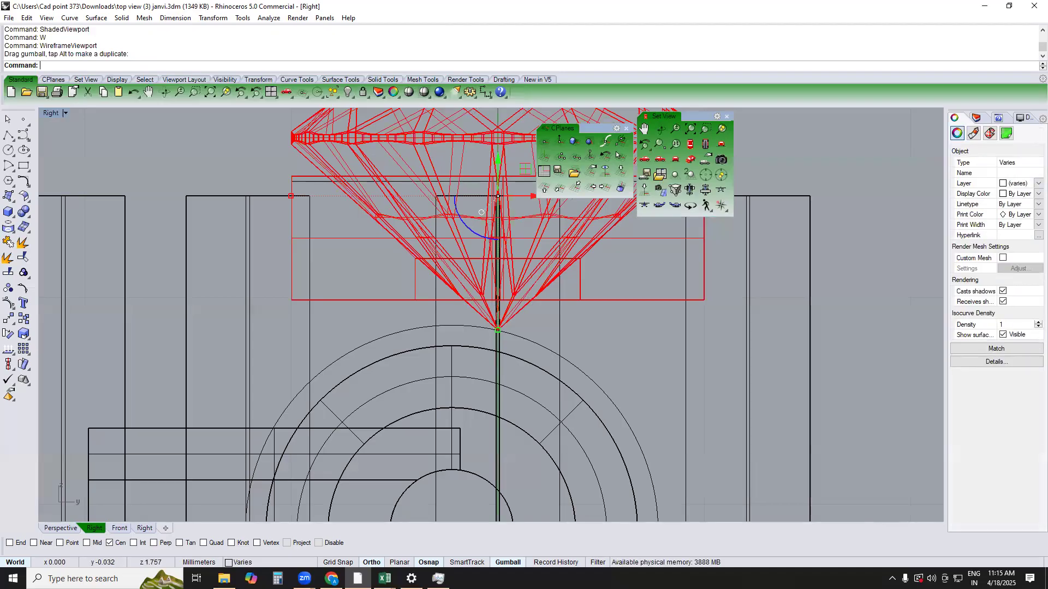
type("sv")
key("Return")
key("Escape")
scroll(513, 336, "down", 5)
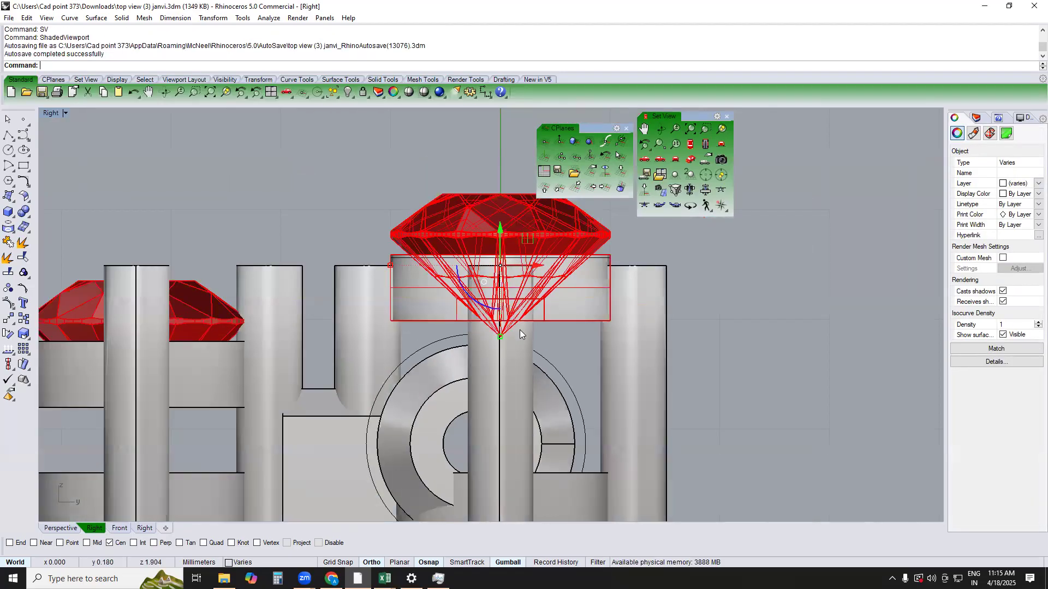
left_click(547, 354)
key("Delete")
Remove the four prongs of the setting at the origin from their group
left_click_drag(607, 348, 503, 345)
scroll(503, 345, "up", 2)
left_click(519, 328)
type("rg")
key("Return")
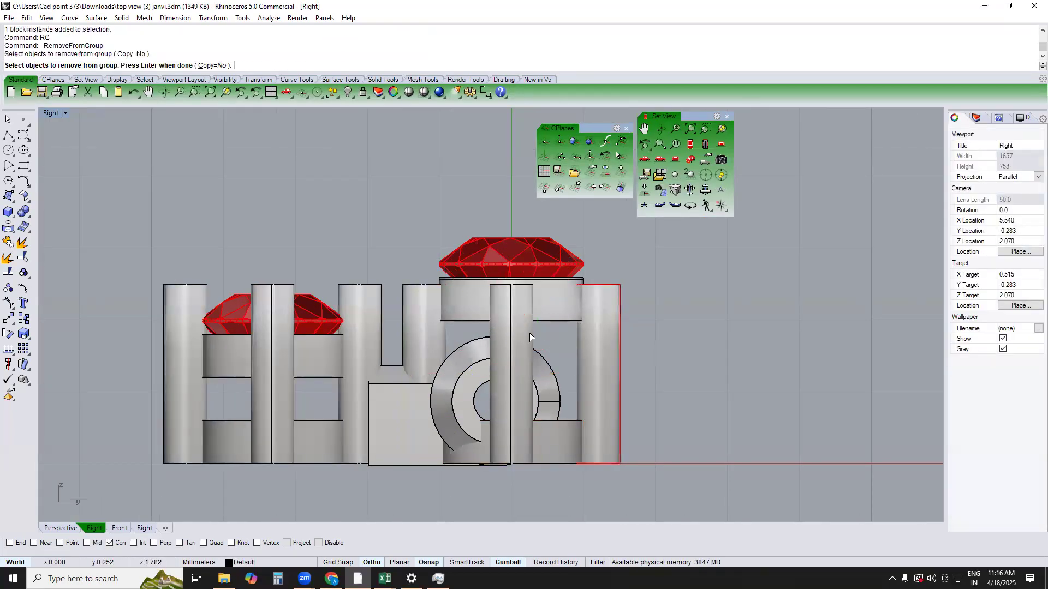
scroll(530, 332, "up", 2)
left_click(515, 334)
key("Return")
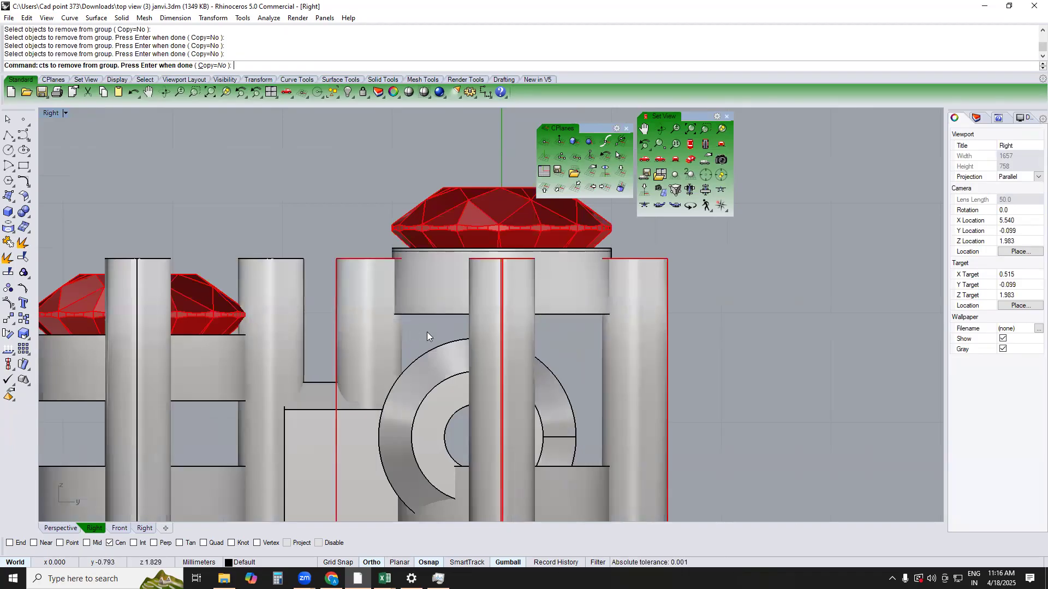
Stretch the four prongs upward with Scale1D from their base endpoint so they extend well above the raised stone
scroll(426, 332, "down", 3)
type("1d")
key("Return")
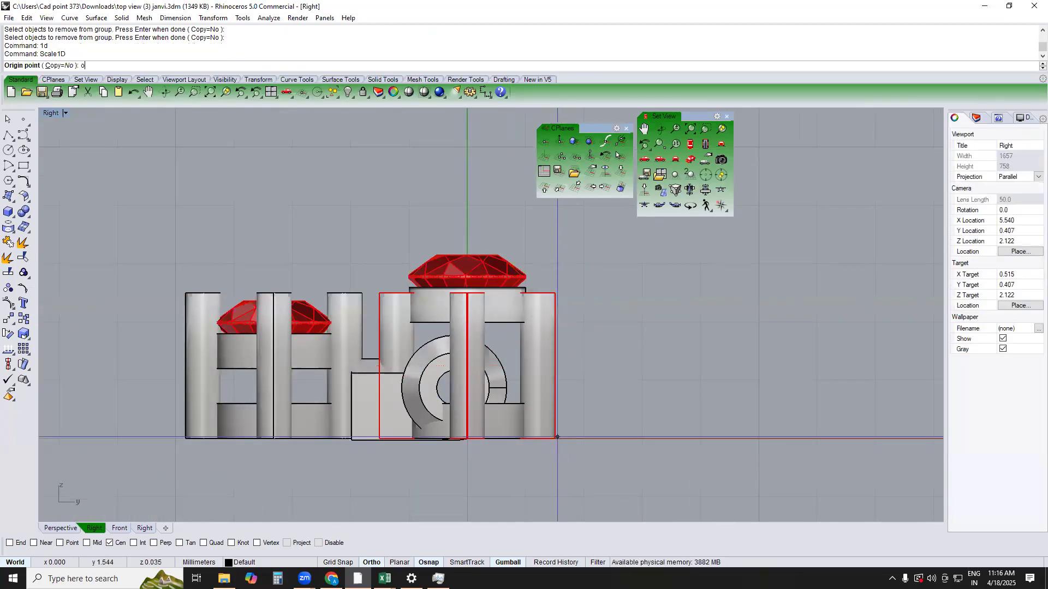
key("Return")
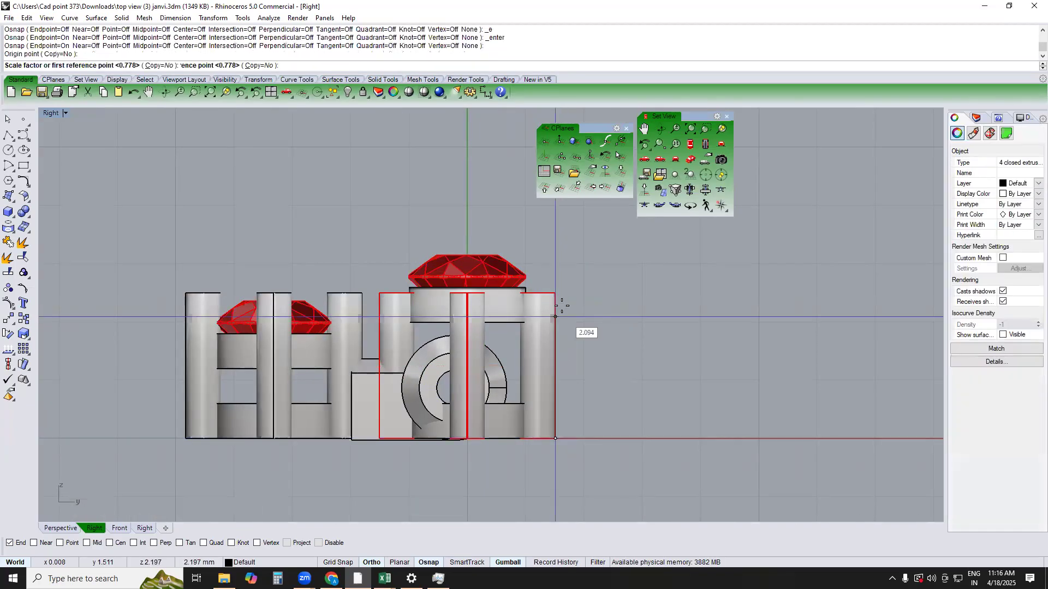
left_click(556, 294)
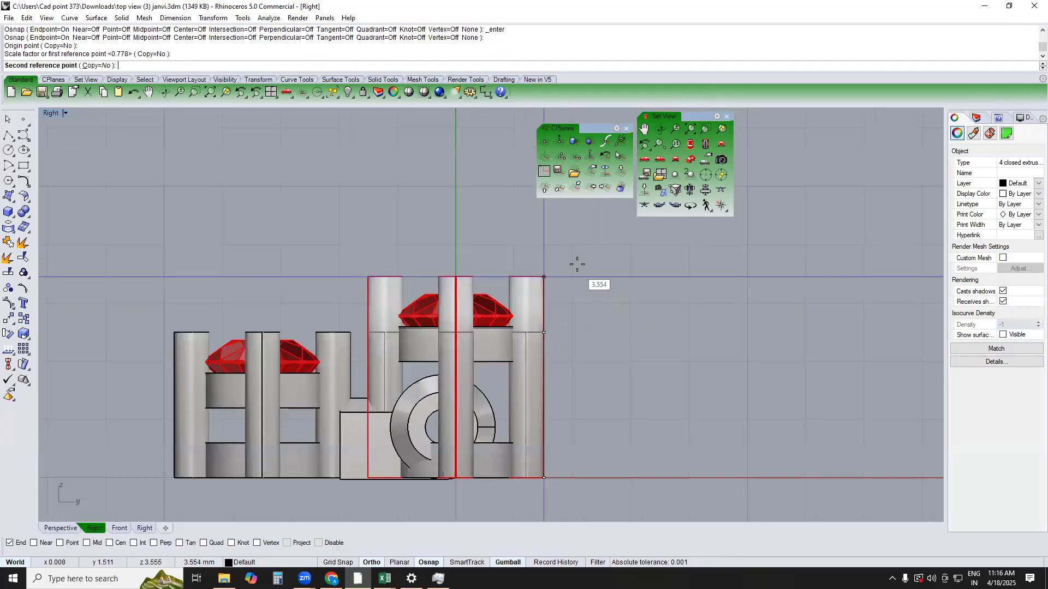
left_click(579, 259)
left_click(641, 316)
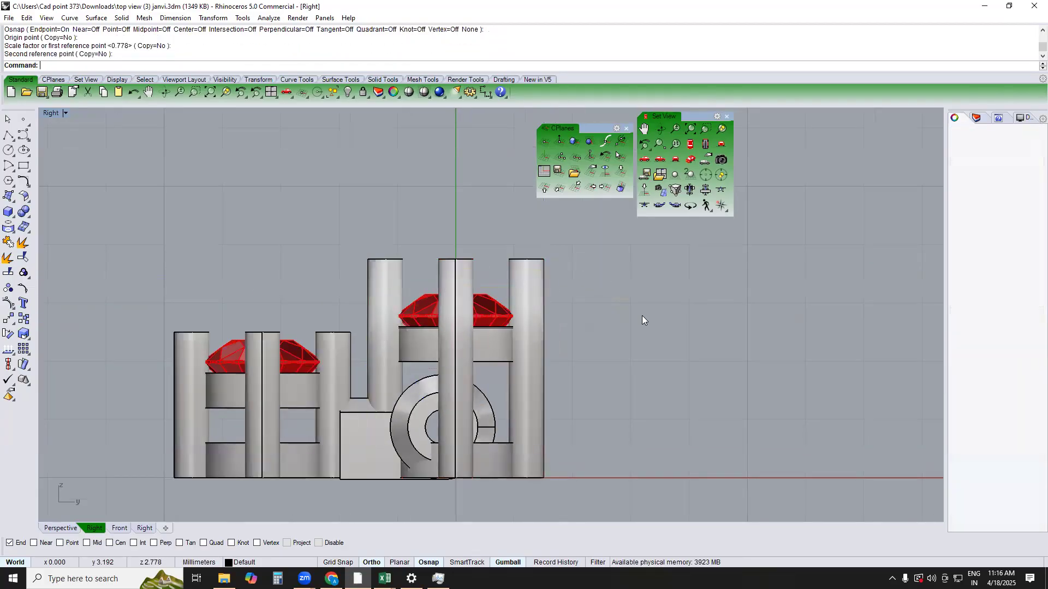
Delete the old shorter setting on the far side of the connector link in the Top view
right_click_drag(553, 383, 579, 322)
type("TOP")
key("Return")
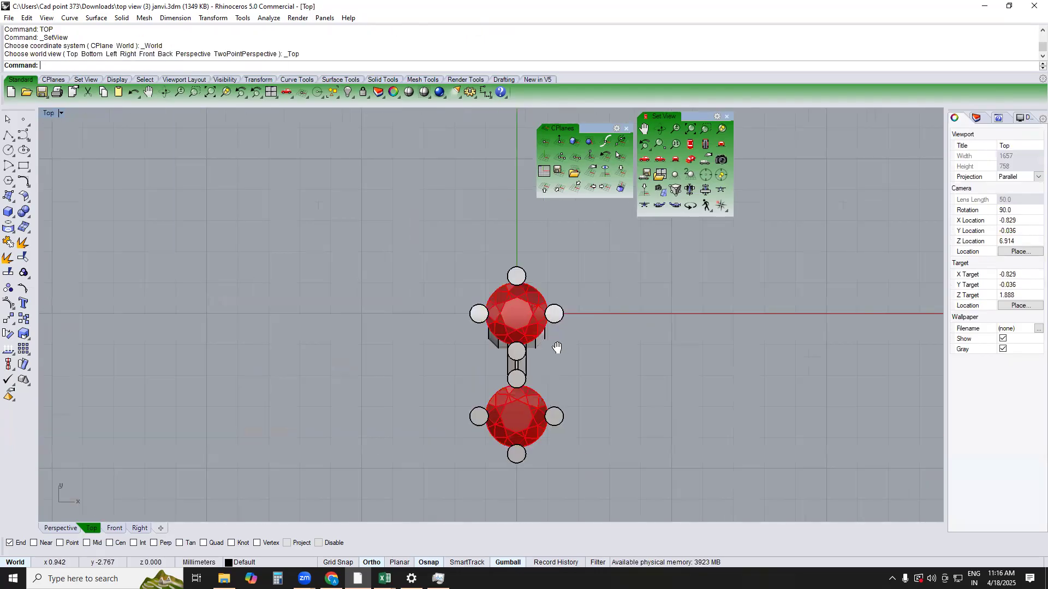
left_click_drag(390, 295, 661, 521)
key("Delete")
right_click_drag(625, 390, 620, 420)
Copy the raised setting with its connector link about 3.37 mm along negative Y and show the result in Perspective
left_click_drag(575, 411, 459, 243)
type("C")
key("Return")
left_click(606, 273)
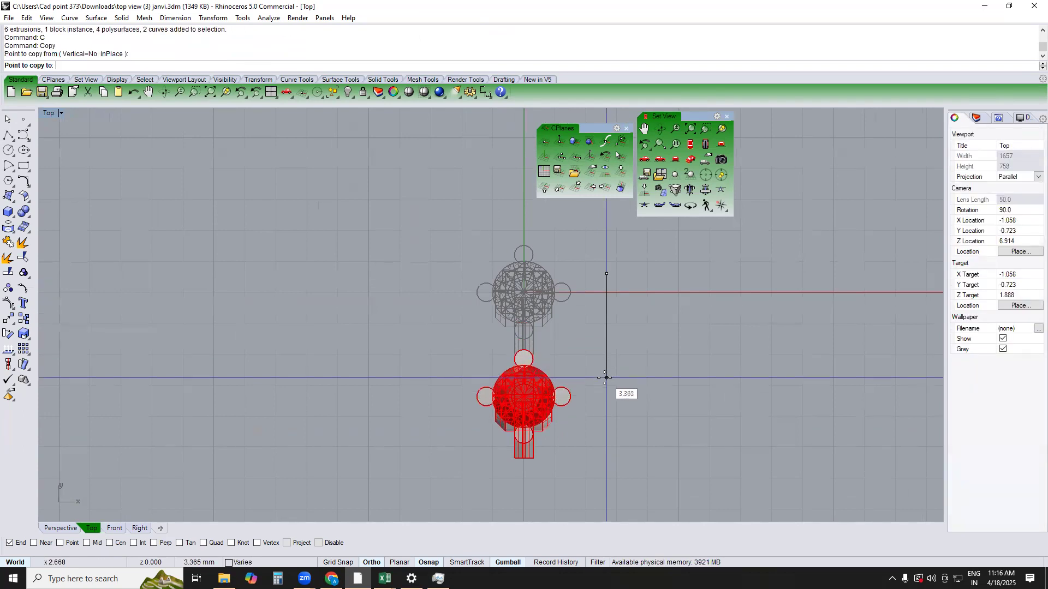
left_click(604, 378)
key("Escape")
type("perspective")
key("Return")
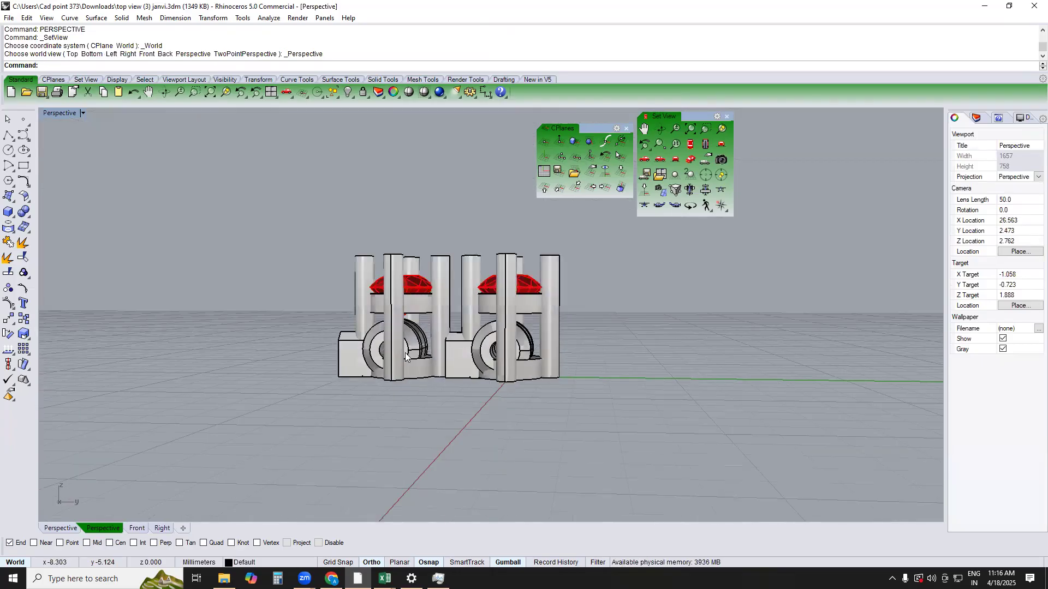
Try deleting the copied connector link with an area selection that includes the lower ring, and undo the deletion
scroll(383, 369, "up", 4)
left_click_drag(244, 429, 463, 289)
key("Delete")
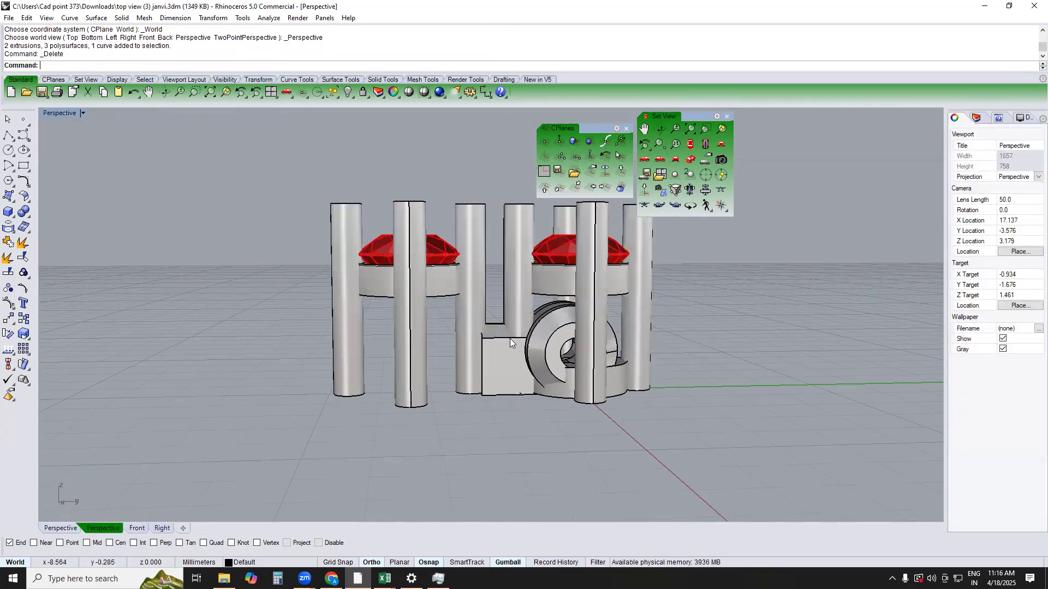
scroll(509, 338, "up", 3)
left_click(500, 350)
key("ctrl+z")
scroll(494, 344, "down", 2)
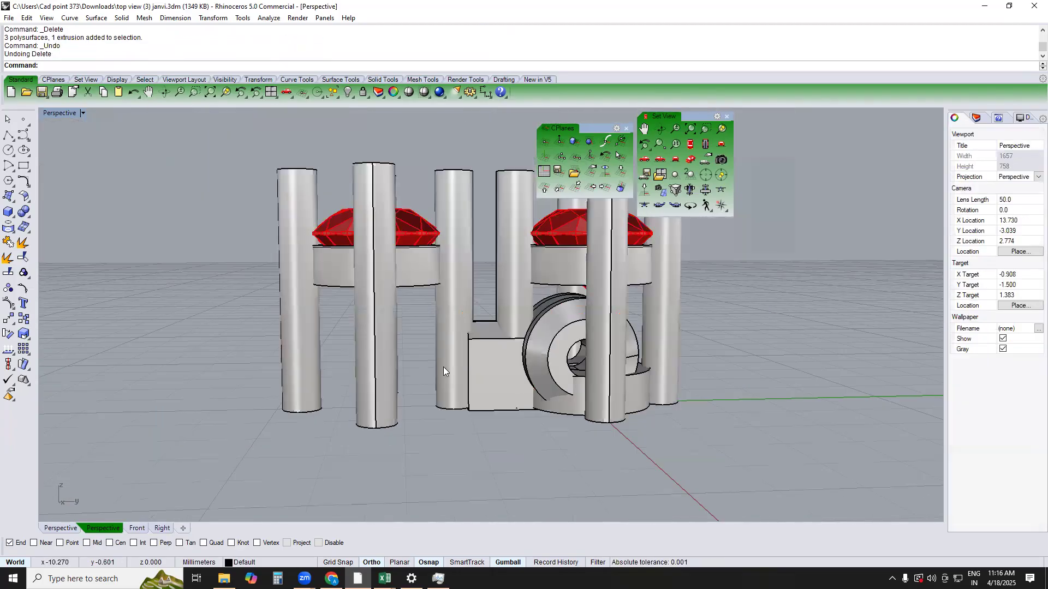
Delete the copied connector link and its leftover circle from the second setting, keeping the lower ring
left_click(337, 334)
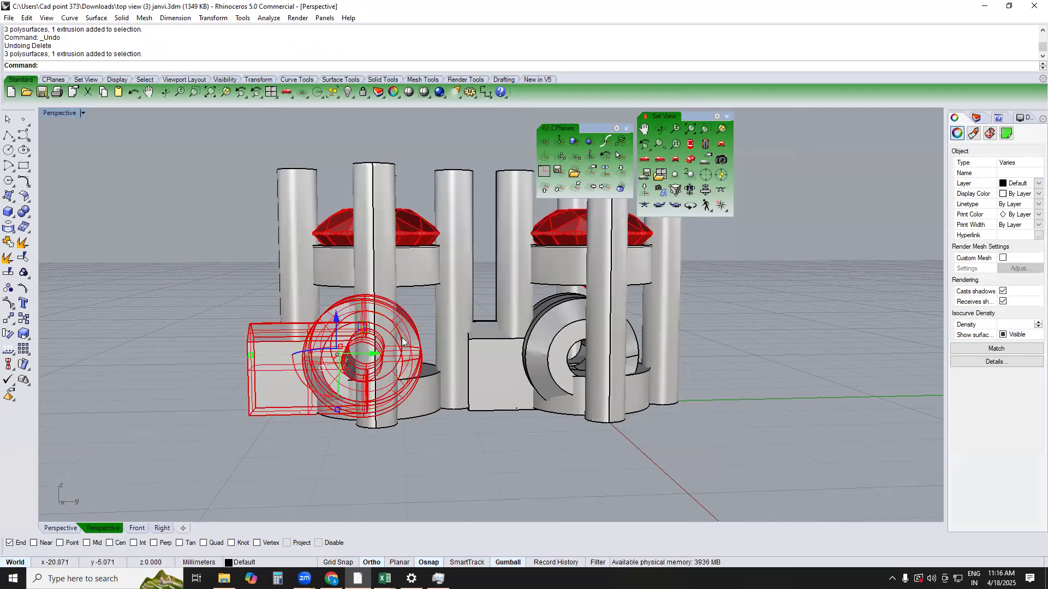
key("Delete")
left_click(418, 334)
key("Delete")
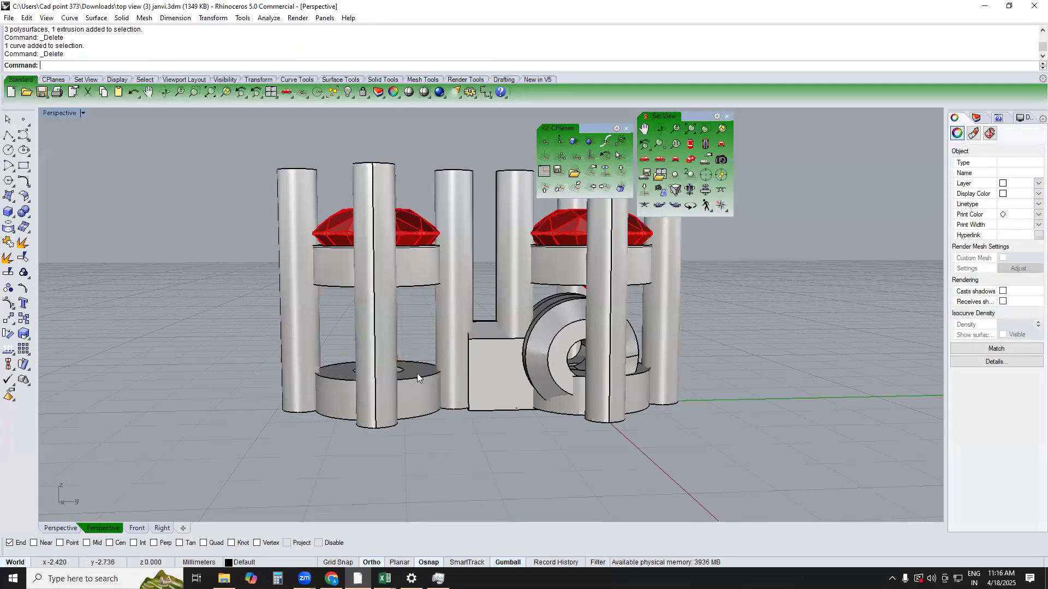
type("front")
key("Return")
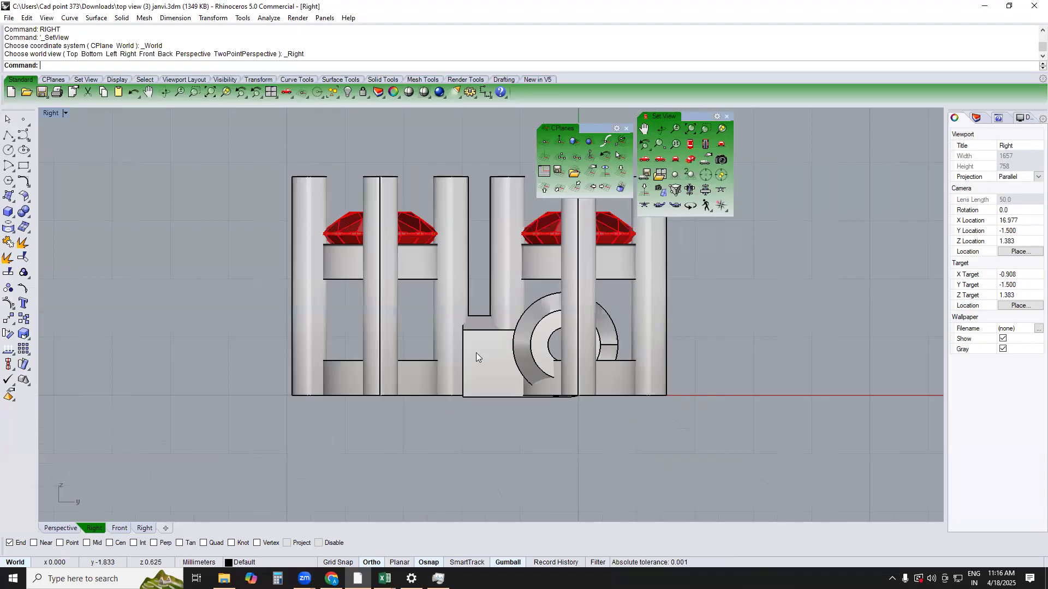
left_click(480, 351)
type("top")
key("Return")
scroll(579, 353, "up", 10)
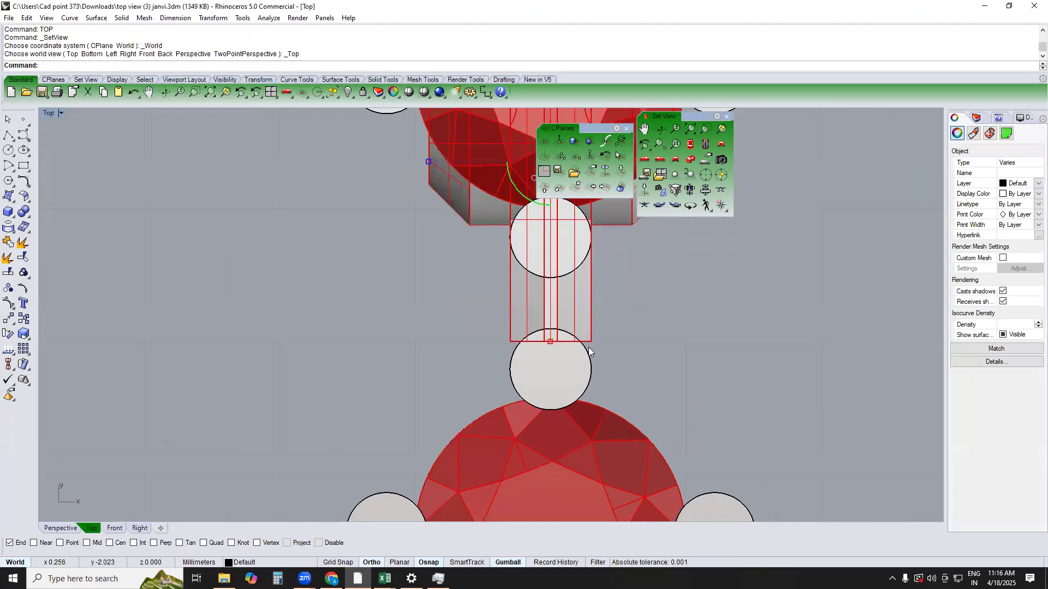
key("Escape")
Remove the connector link from its group in the Perspective view and select it
type("perspective")
key("Return")
scroll(511, 363, "up", 4)
right_click_drag(512, 359, 538, 352)
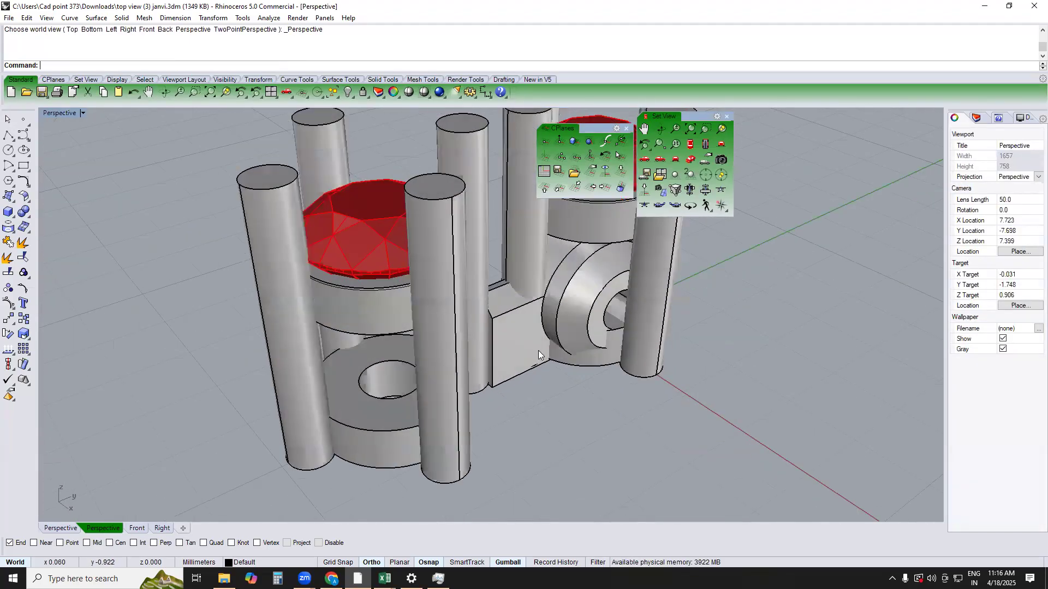
type("rg")
key("Return")
left_click(519, 340)
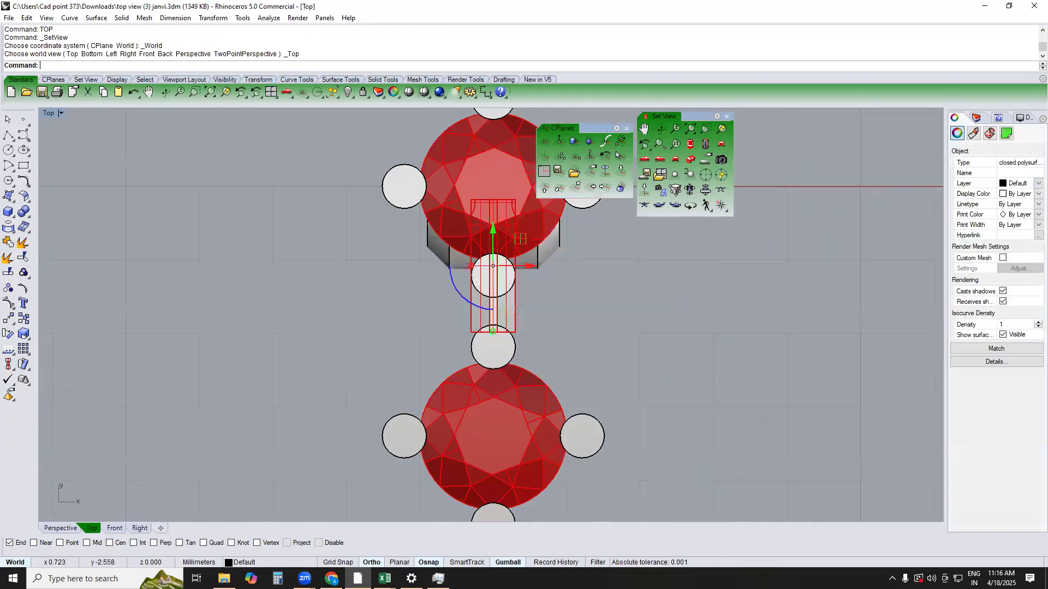
Add a bounding-box cage to the connector link in CPlane coordinates with 4 points in each direction and a global region
type("ca")
key("Return")
left_click(104, 67)
left_click(111, 67)
key("Return")
key("Return")
Try moving the cage's end points together with the second setting's inner prong along negative Y, and undo the move
left_click(488, 342)
left_click_drag(492, 316, 494, 335)
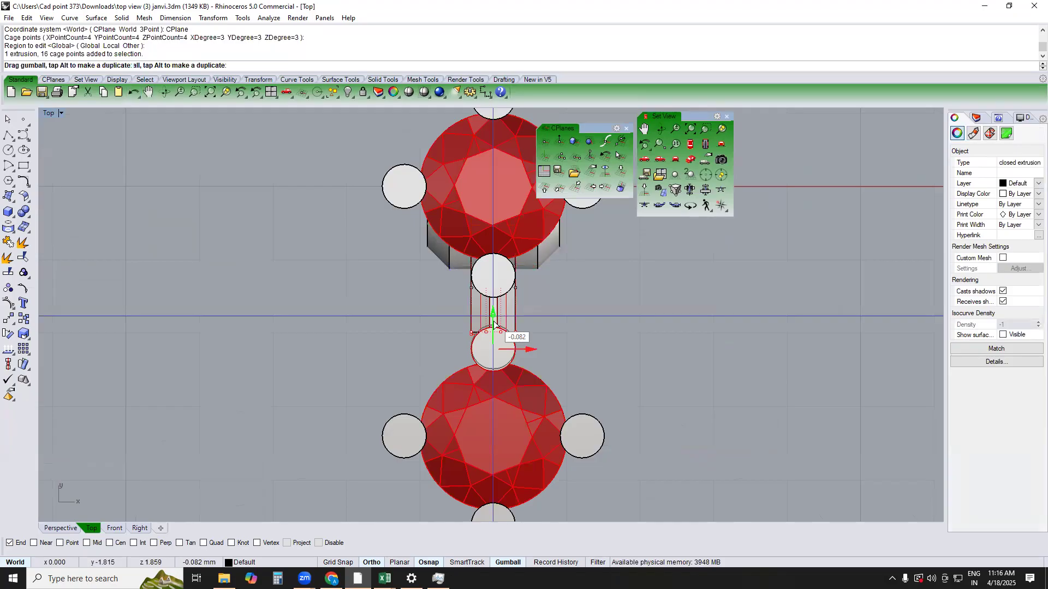
key("ctrl+z")
Stretch the connector link into the second setting by moving only the cage's end points, and delete the cage
scroll(544, 350, "up", 2)
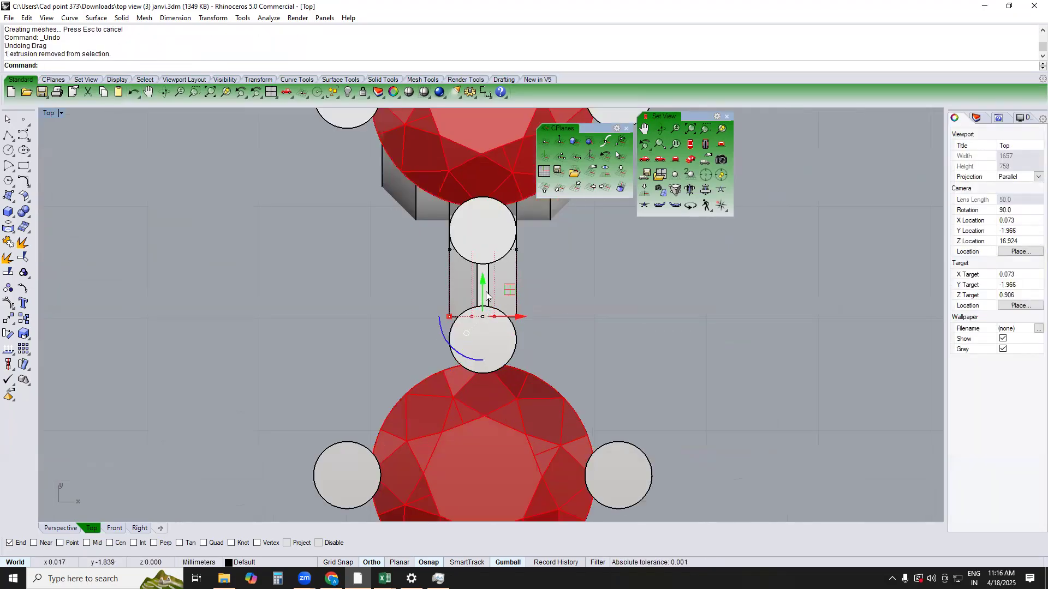
left_click(487, 341)
left_click_drag(408, 299, 481, 346)
left_click(652, 339)
type("PERSPECTIVE")
key("Return")
right_click_drag(608, 359, 473, 345)
scroll(499, 301, "up", 3)
left_click(508, 298)
key("Escape")
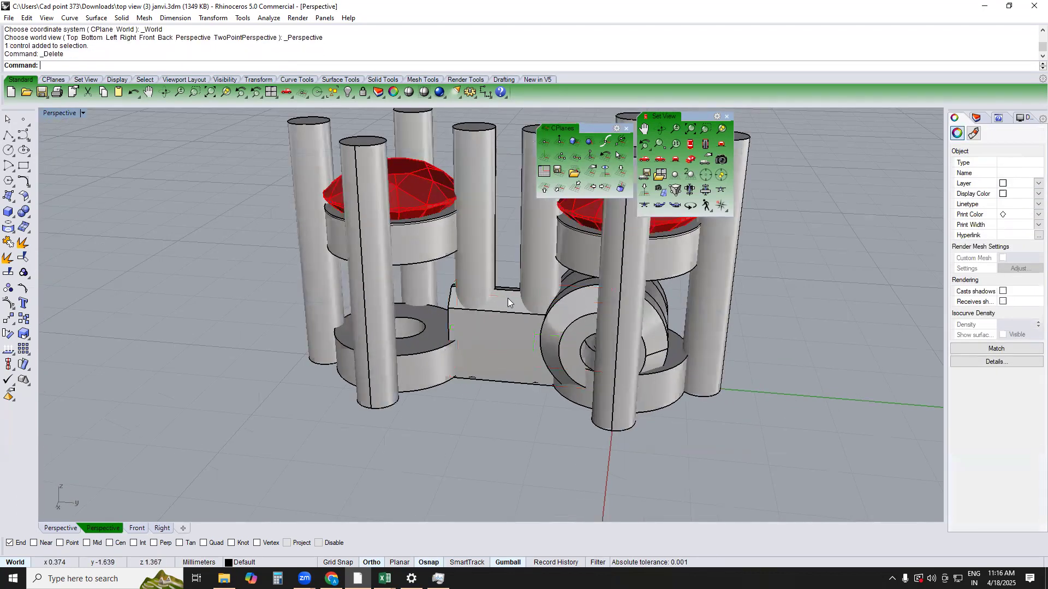
Examine how the stretched connector link meets the second setting's prong and lower ring in the Right view
type("FRONT")
key("Return")
type("RIGHT")
key("Return")
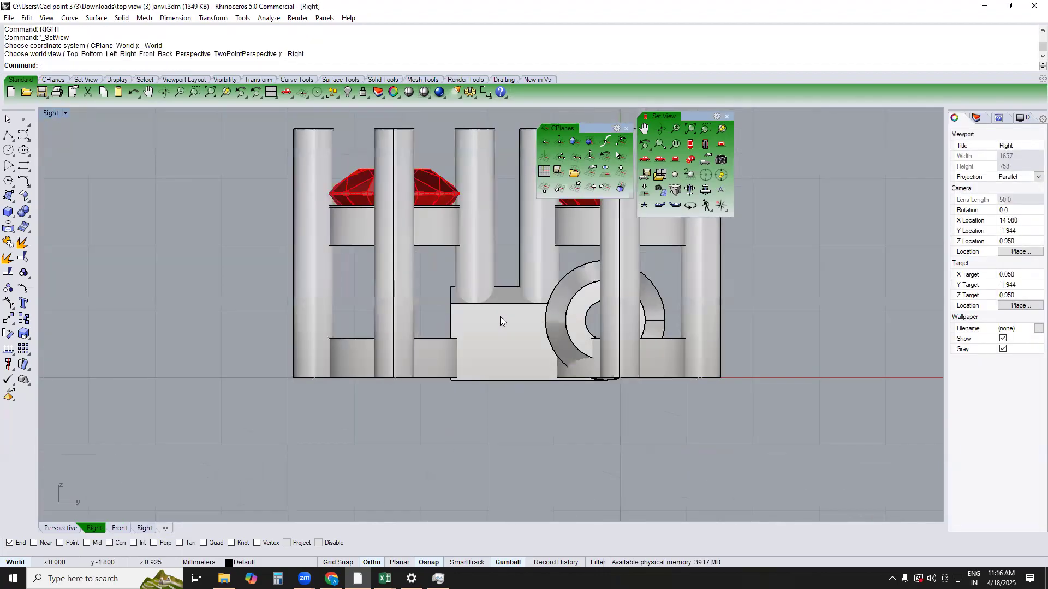
left_click(499, 338)
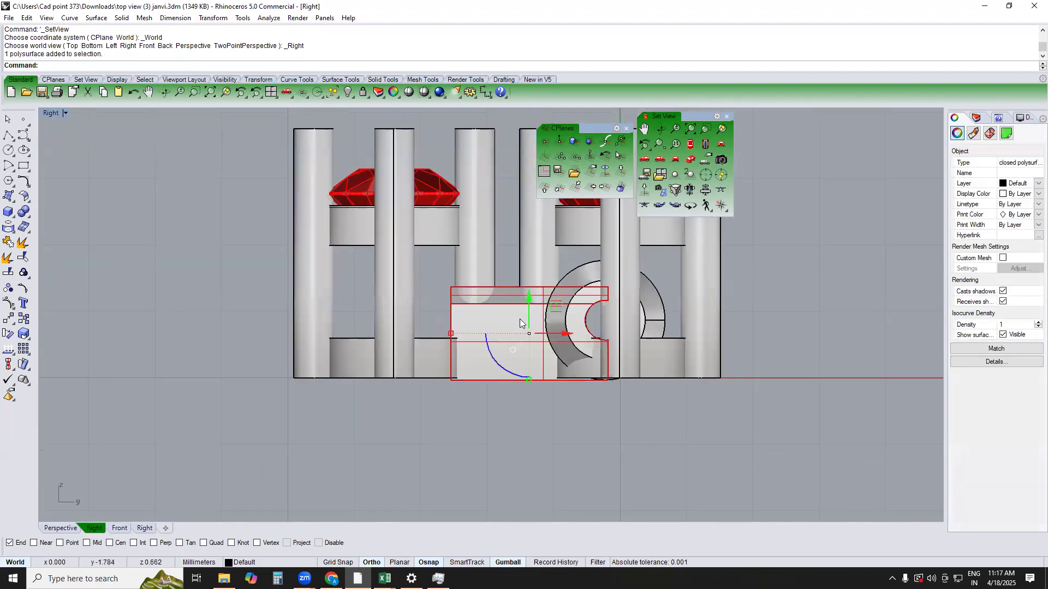
left_click(554, 259)
left_click(500, 334)
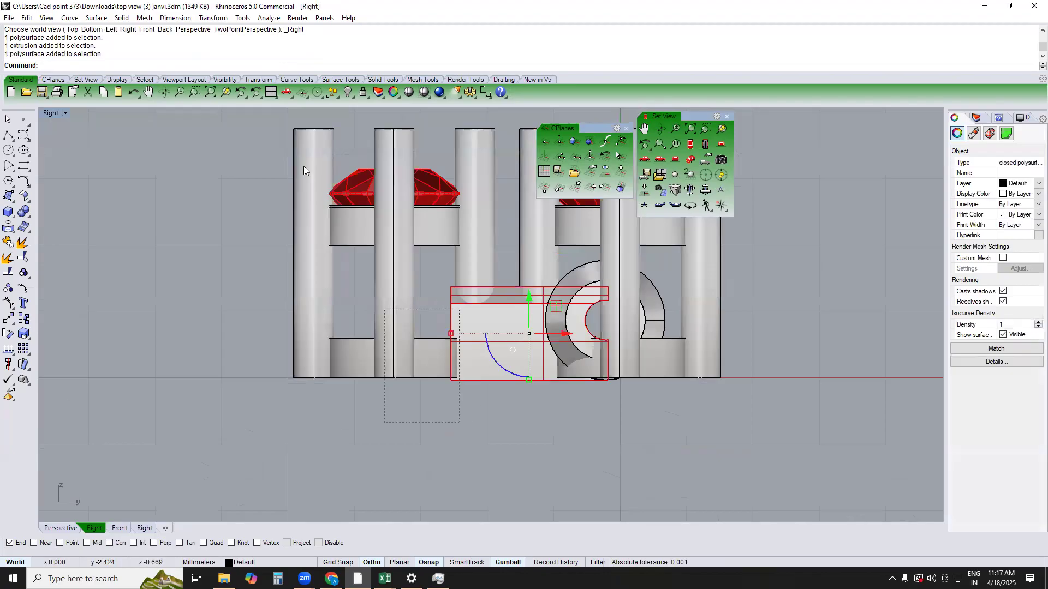
left_click_drag(304, 170, 304, 171)
scroll(571, 309, "up", 2)
type("TOP")
key("Return")
right_click_drag(556, 292, 534, 298)
type("PERSPECTIVE")
key("Return")
scroll(536, 299, "up", 8)
left_click_drag(586, 313, 580, 304, "shift")
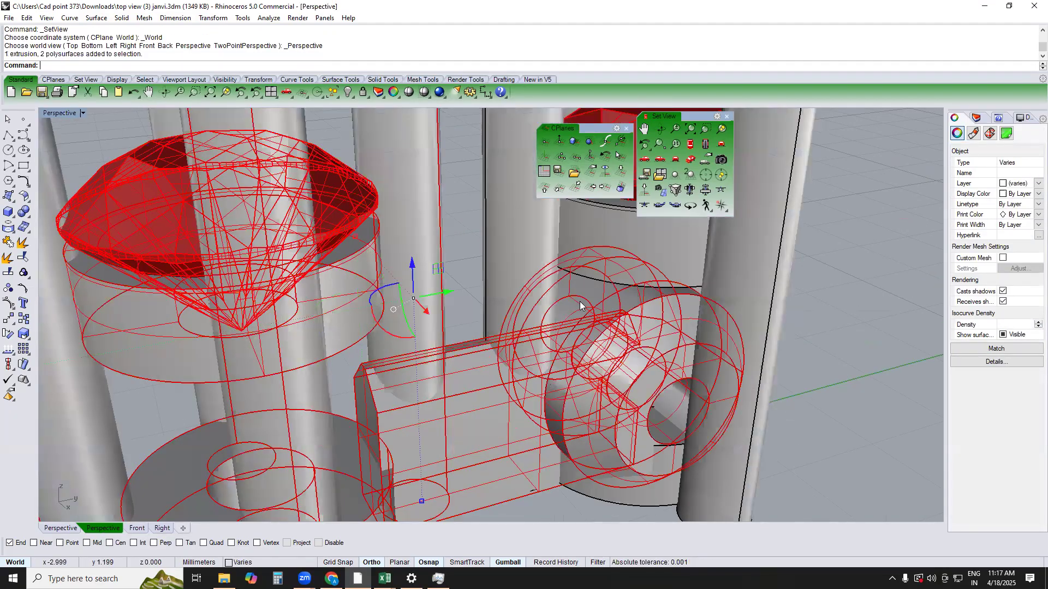
key("Escape")
Remove the connector's round eye from its old group and group the second setting with its complete connector link
type("RG")
key("Return")
left_click(578, 300)
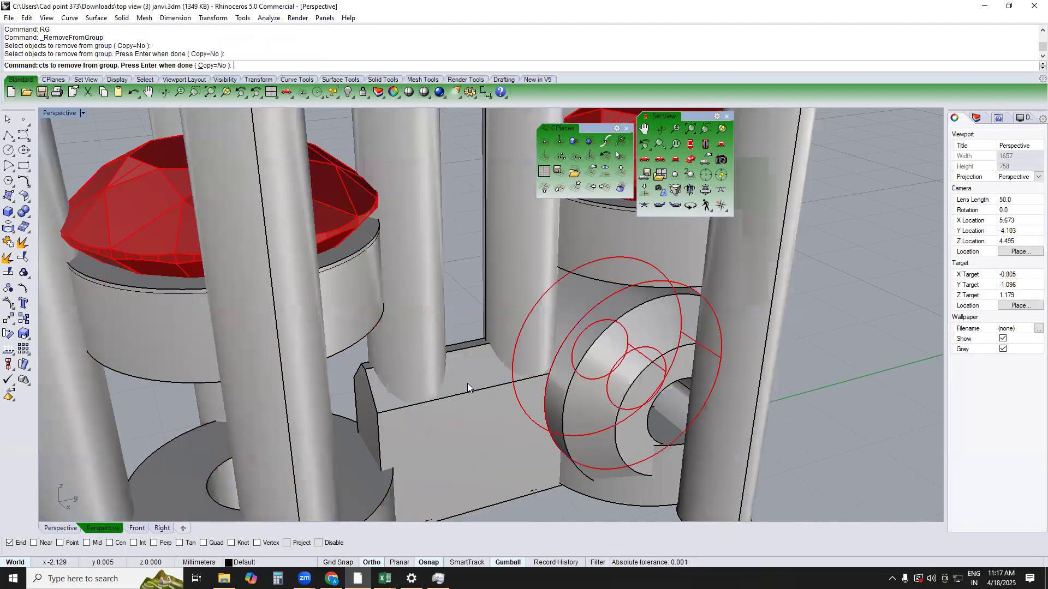
key("Return")
left_click(462, 363)
type("TOP")
key("Return")
type("g")
key("Return")
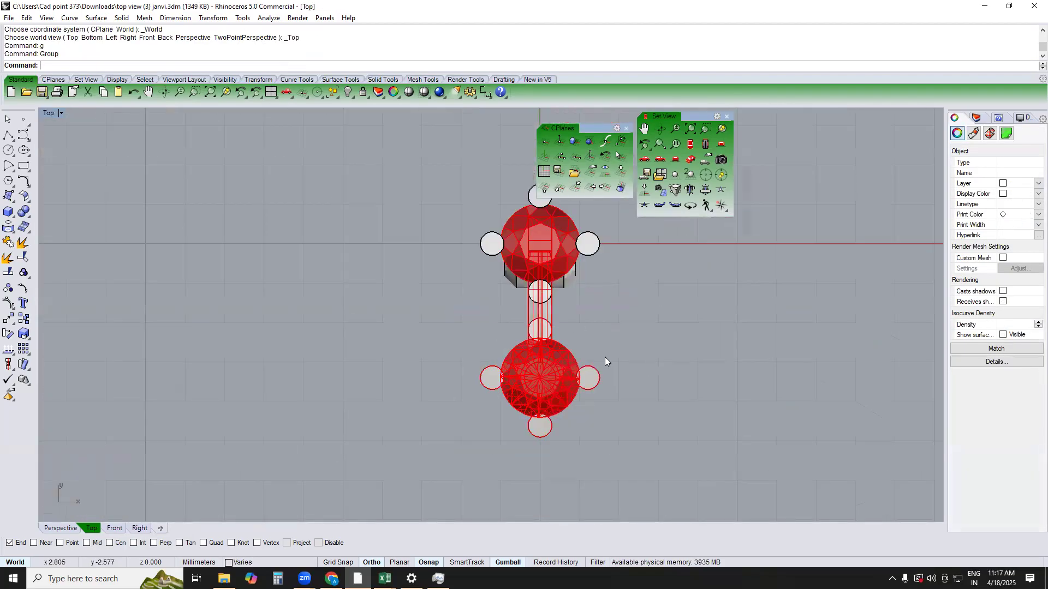
Move the grouped second setting and its connector link 5 mm along negative Y and show both settings in Perspective
left_click(656, 308)
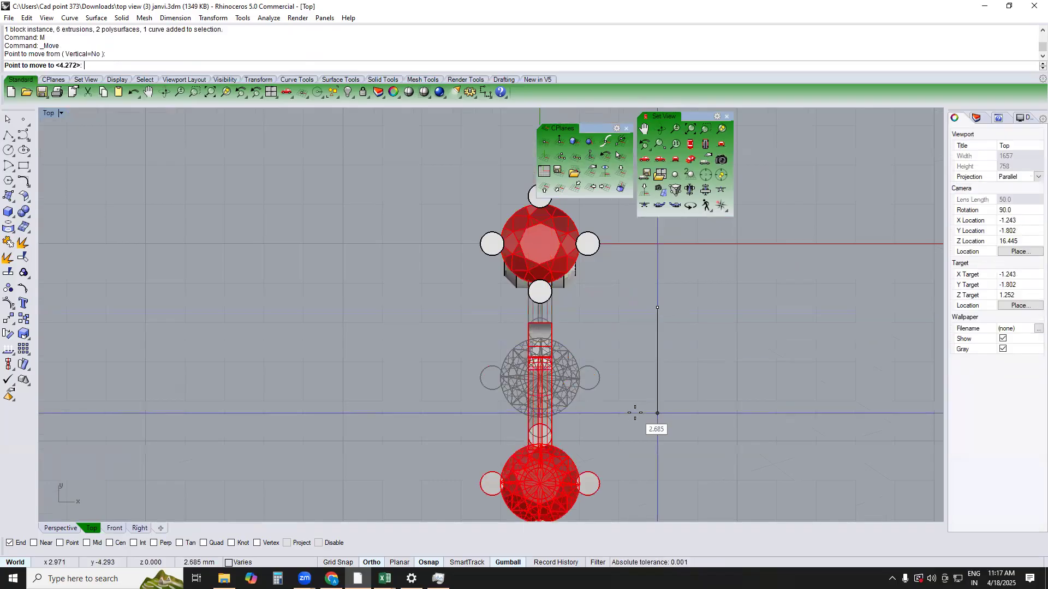
type("5")
key("Return")
left_click(635, 427)
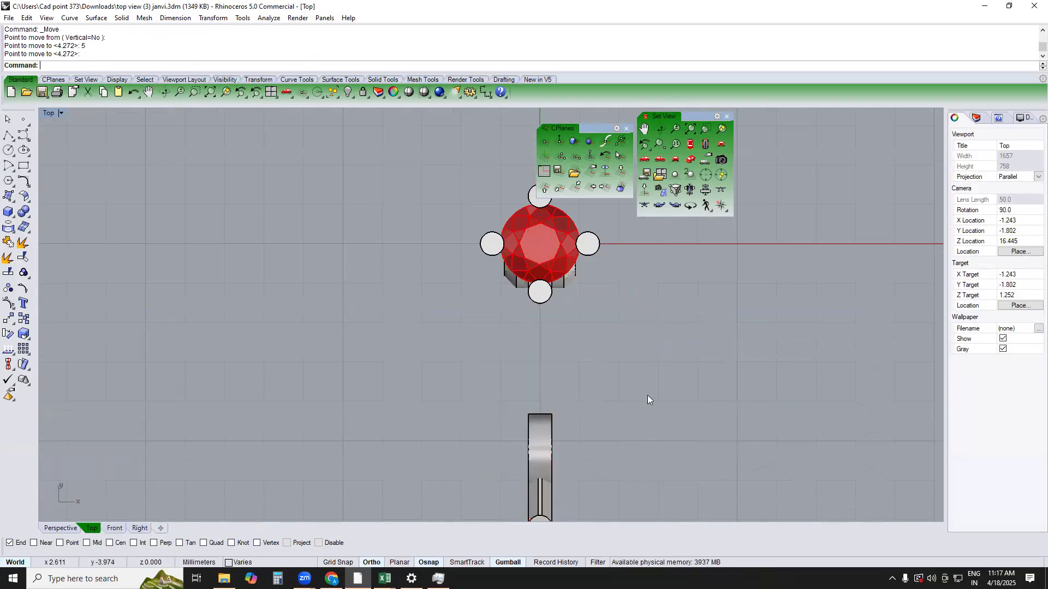
type("PERSPECTIVE")
key("Return")
mouse_move(548, 320)
right_mouse_down()
mouse_move(657, 278)
mouse_move(649, 369)
mouse_move(358, 355)
mouse_move(418, 351)
right_mouse_up()
scroll(592, 385, "down", 4)
scroll(418, 351, "down", 6)
scroll(613, 378, "up", 3)
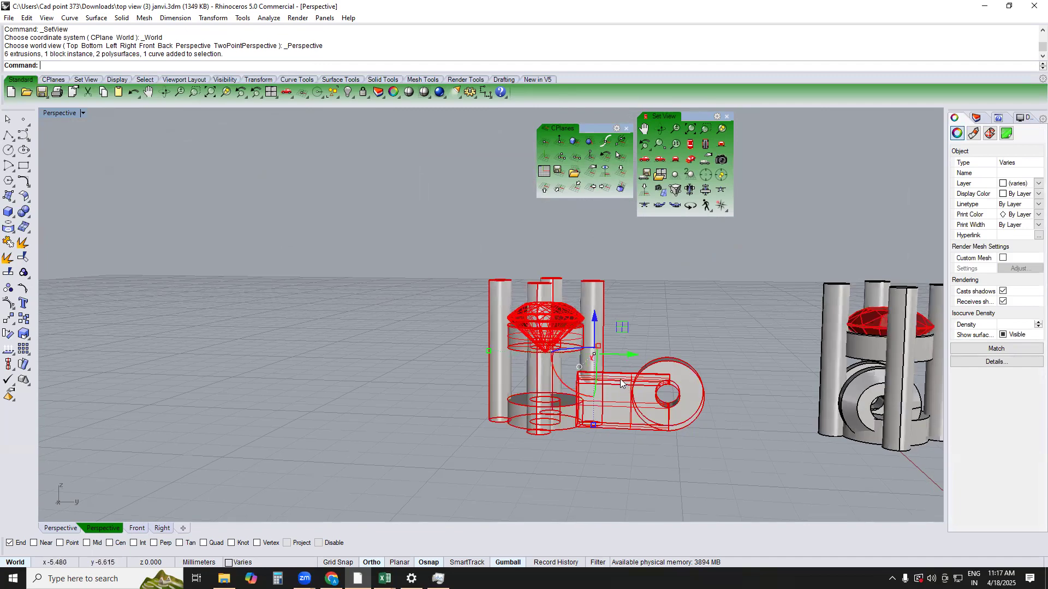
Try moving the second setting toward the first to check its connector eye against the facing prong, and undo the move
left_click_drag(630, 355, 747, 355)
scroll(849, 381, "up", 2)
scroll(849, 381, "up", 7)
key("Escape")
right_click_drag(834, 378, 800, 398)
scroll(800, 397, "down", 6)
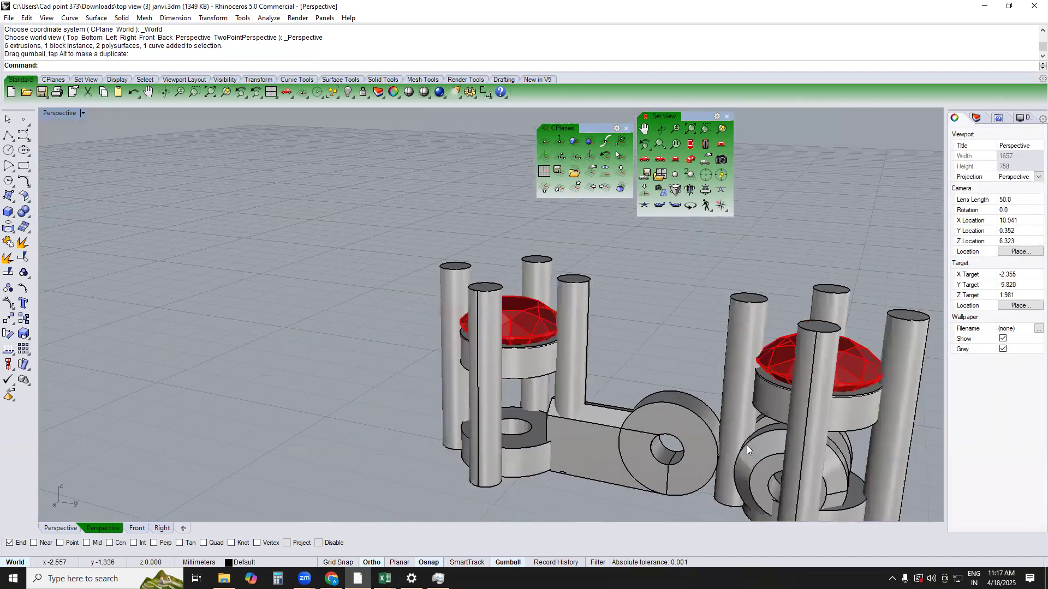
scroll(748, 443, "up", 5)
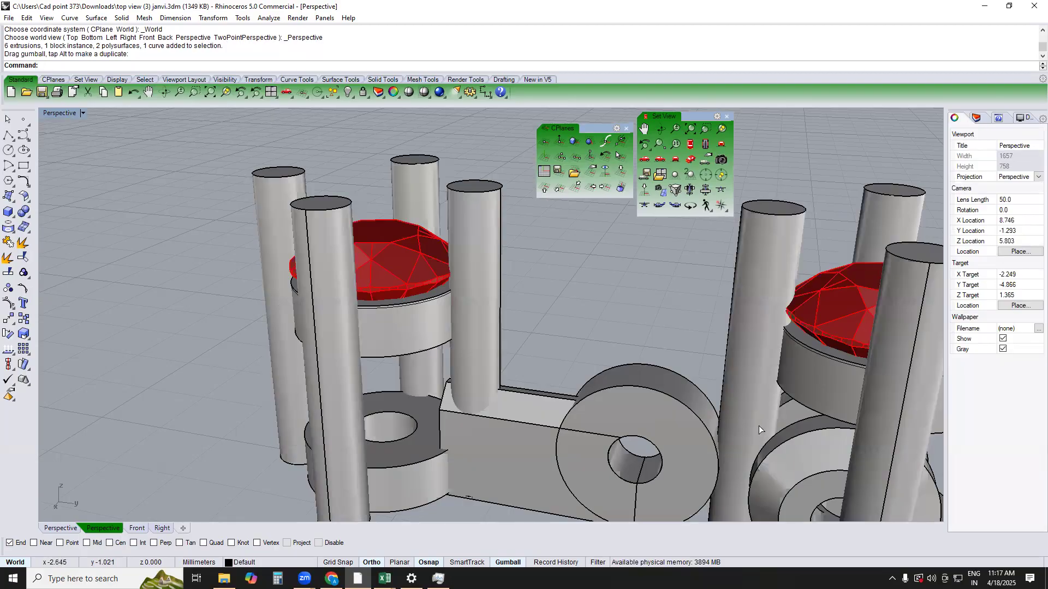
key("ctrl+z")
Remove the first setting's prong that faces the connector link from its group in the Right view
type("RIGHT")
key("Return")
scroll(697, 417, "up", 5)
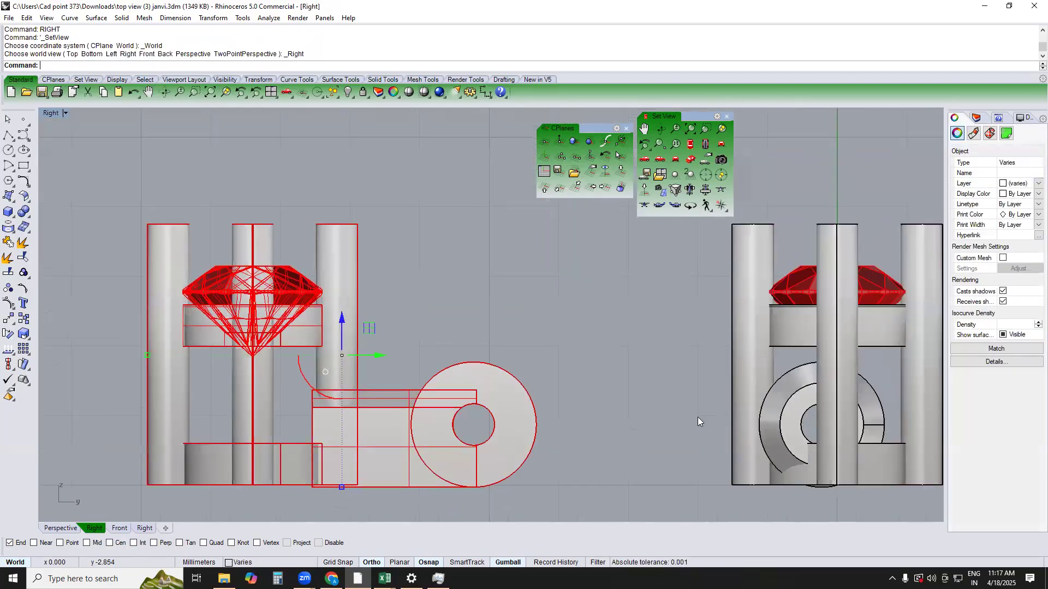
key("Escape")
type("RG")
key("Return")
left_click(664, 368)
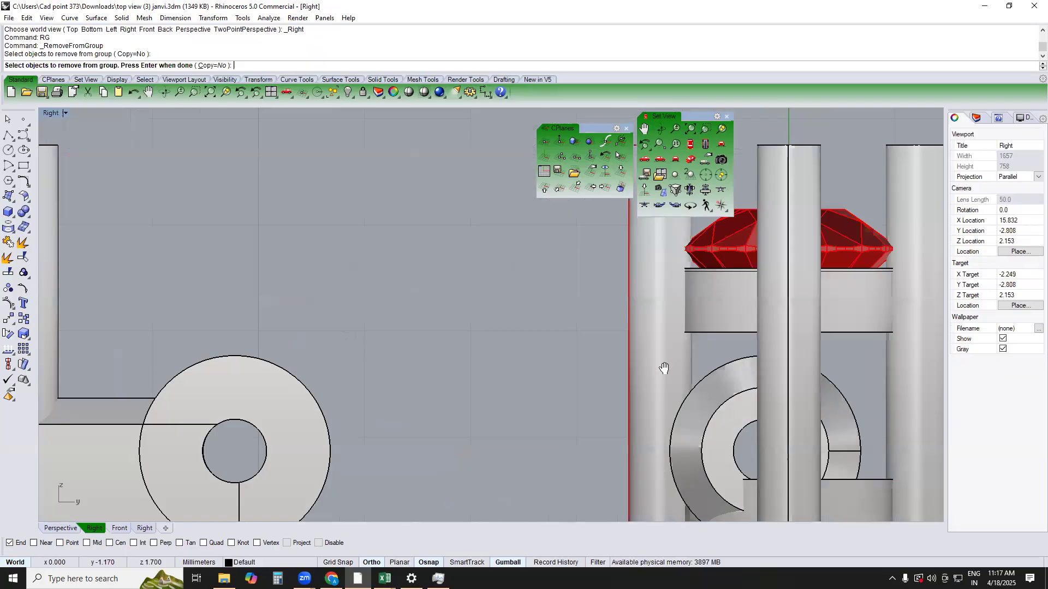
key("Return")
Split the facing prong with a horizontal cut plane at the lower edge of the upper ring
right_click_drag(664, 369, 650, 401)
type("CP")
key("Return")
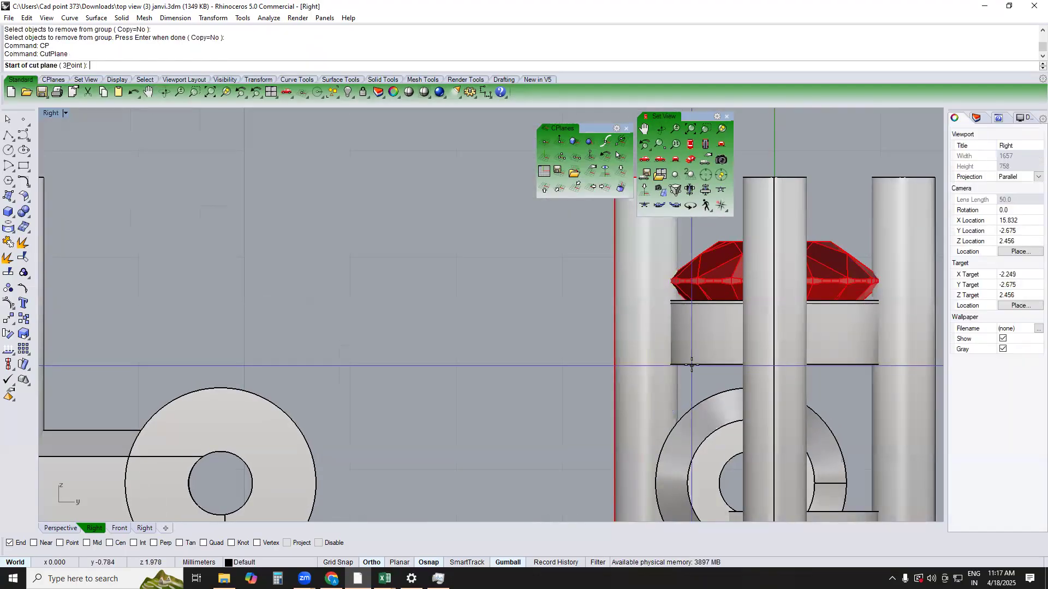
left_click(577, 370)
type("bs")
key("Return")
left_click(698, 374)
key("Return")
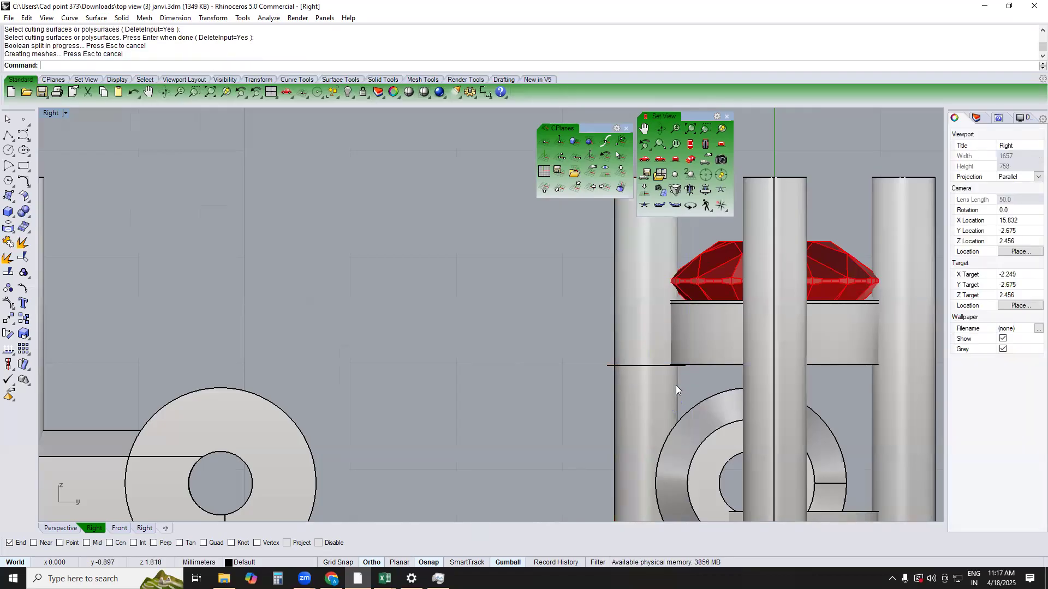
Delete the prong's lower piece and the leftover cut plane, and show the shortened prong in Perspective
key("Escape")
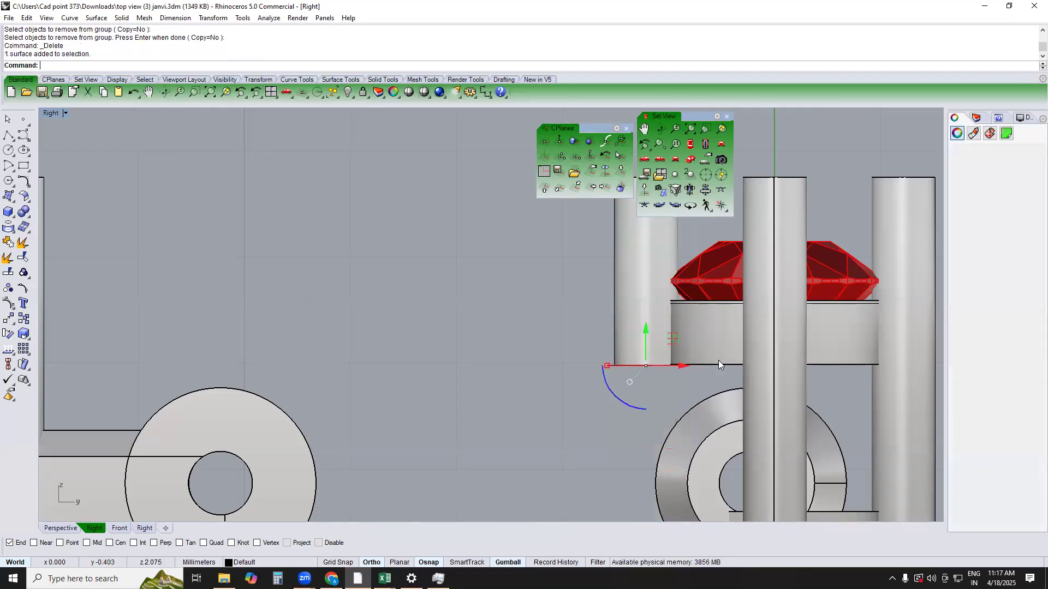
type("top")
key("Return")
right_click_drag(709, 391, 707, 399)
type("perspective")
key("Return")
mouse_move(707, 399)
right_mouse_down()
mouse_move(682, 421)
mouse_move(624, 386)
mouse_move(659, 404)
mouse_move(644, 391)
mouse_move(610, 391)
mouse_move(721, 385)
right_mouse_up()
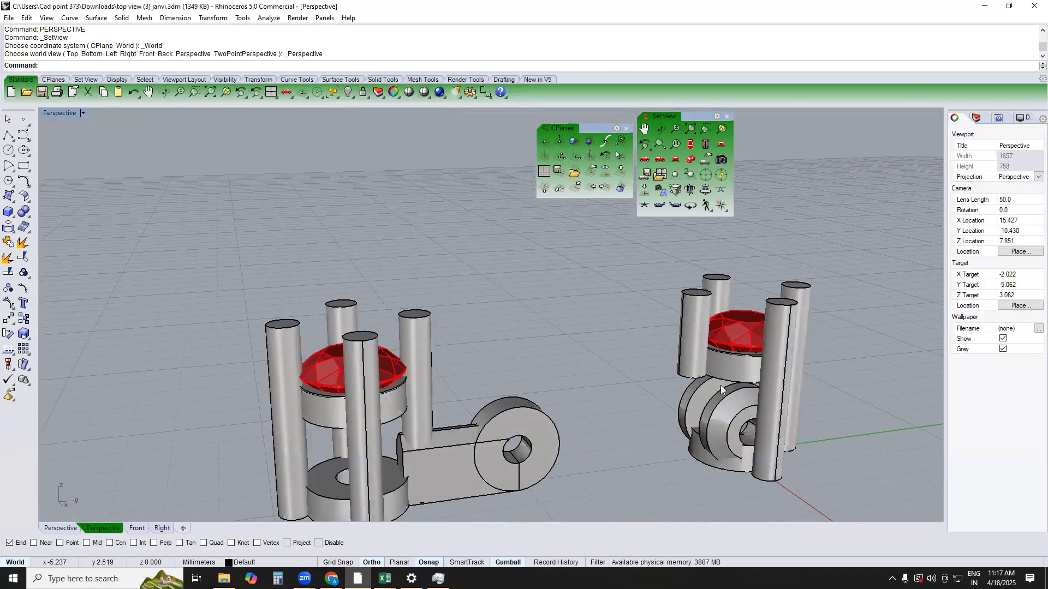
Try moving the second setting toward the first to check the connector eye against the lower ring from below, and undo the move
left_click(507, 401)
left_click_drag(454, 405, 611, 400)
key("Escape")
scroll(716, 399, "up", 5)
right_click_drag(703, 461, 733, 382)
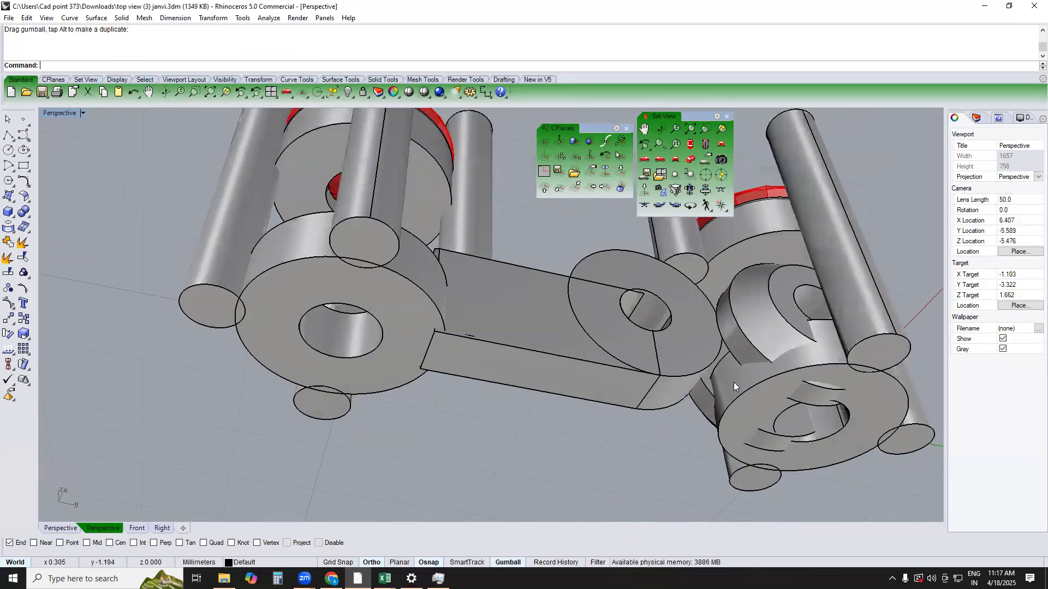
scroll(731, 360, "up", 5)
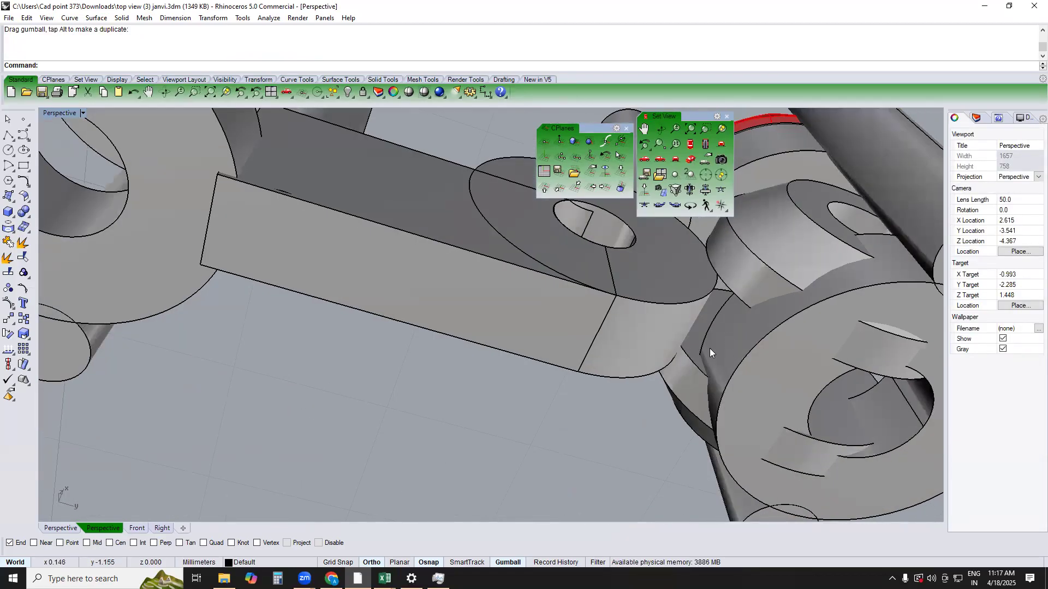
scroll(709, 348, "down", 6)
key("ctrl+z")
Duplicate the facing circular edges of the first setting's two hinge knuckles and loft a surface between them
right_click_drag(671, 388, 637, 448)
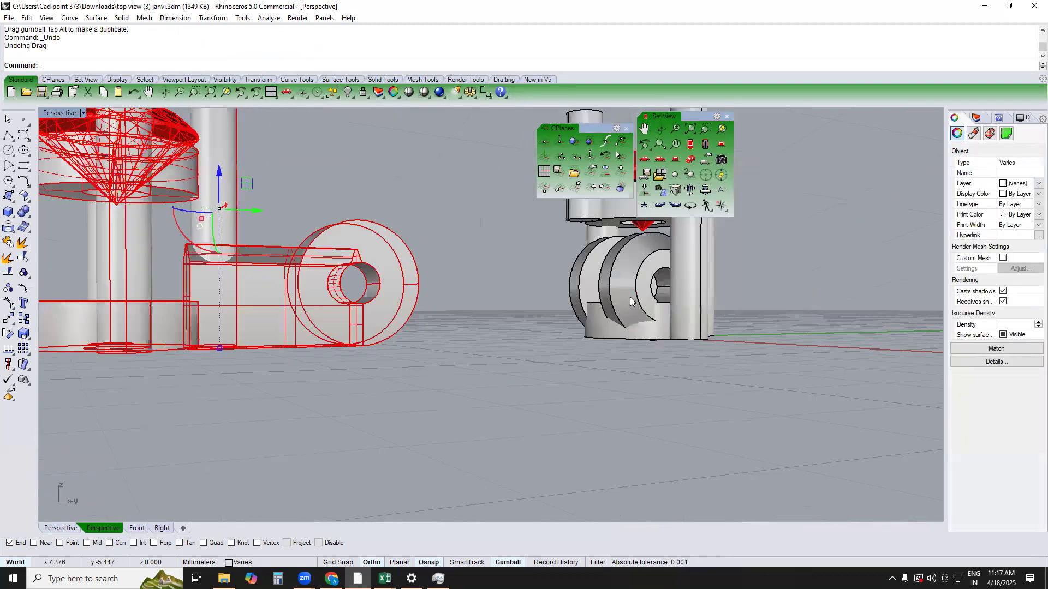
key("Escape")
right_click_drag(606, 349, 557, 414)
scroll(568, 398, "down", 4)
scroll(595, 357, "up", 5)
right_click_drag(595, 358, 585, 370)
scroll(585, 370, "up", 5)
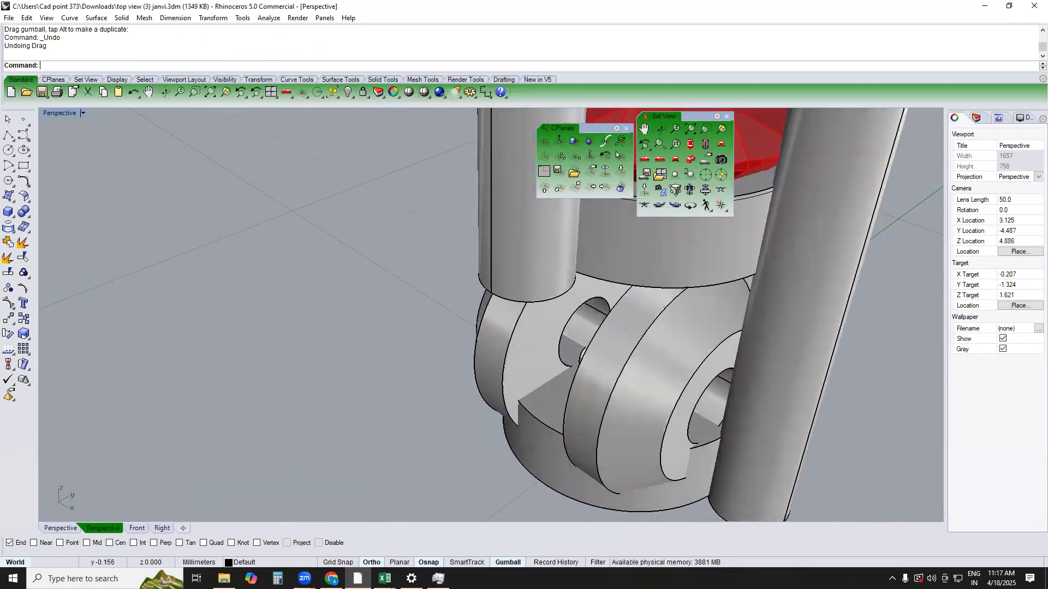
key("Return")
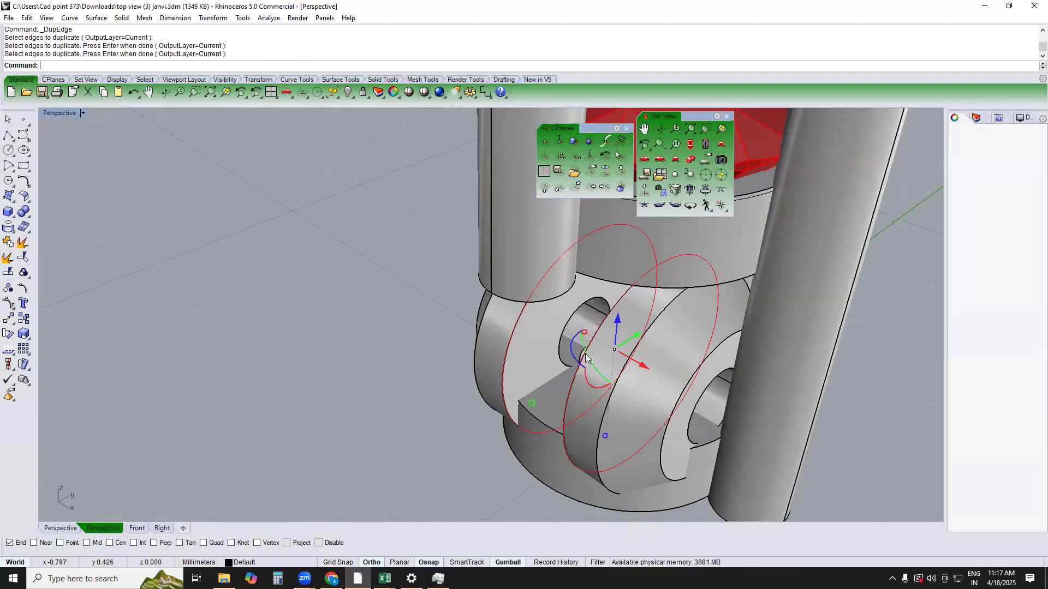
type("lo")
key("Return")
key("Return")
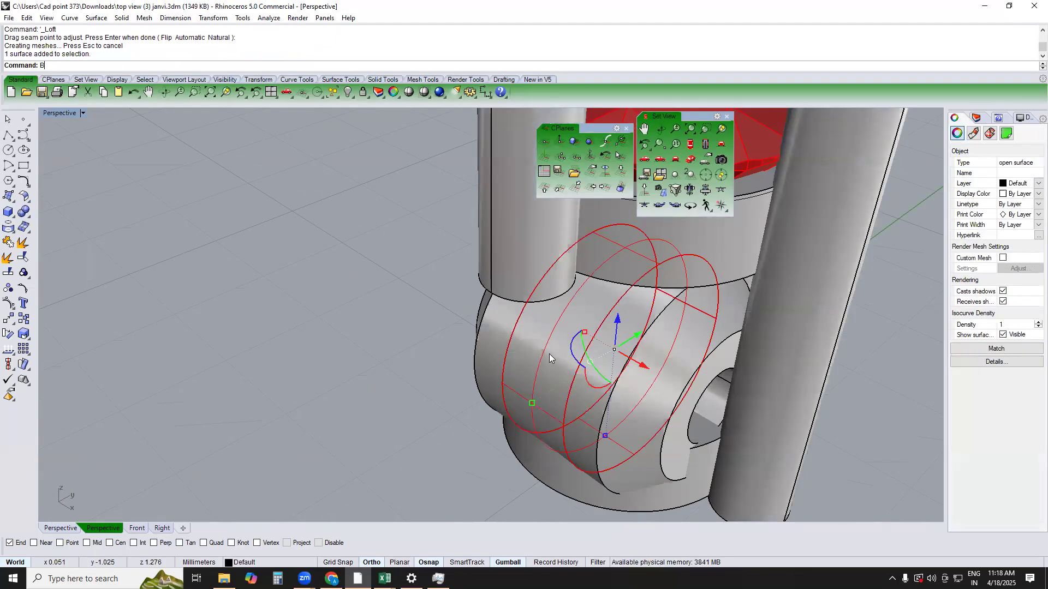
Create a bounding box solid from the lofted surface and stretch it vertically with Scale1D to reach below the lower ring
key("Return")
key("Return")
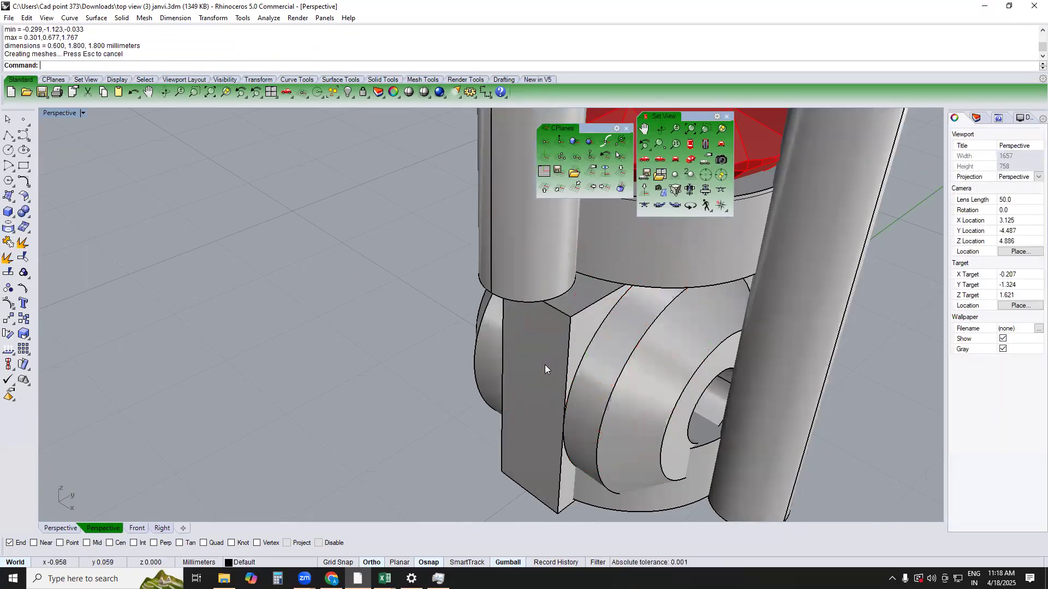
left_click(559, 335)
key("Return")
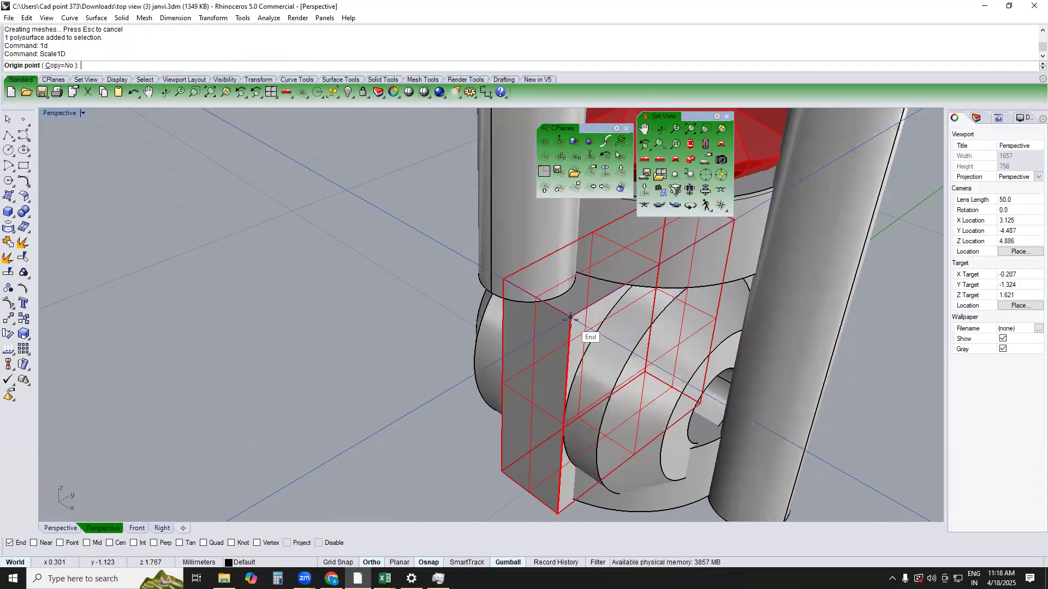
scroll(562, 511, "down", 4)
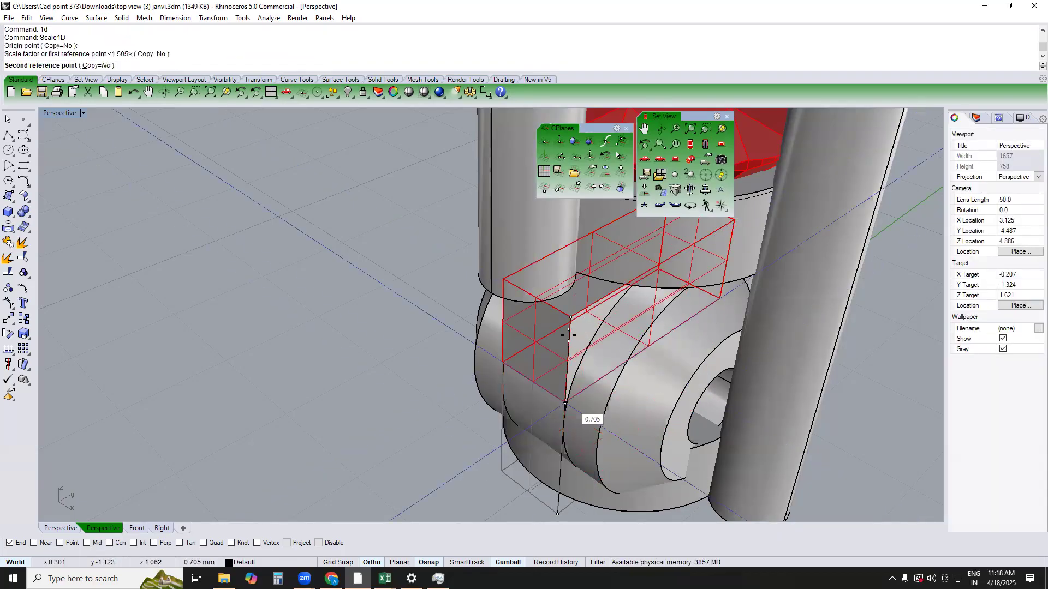
left_click(553, 472)
mouse_move(630, 385)
right_mouse_down()
mouse_move(624, 351)
mouse_move(628, 401)
right_mouse_up()
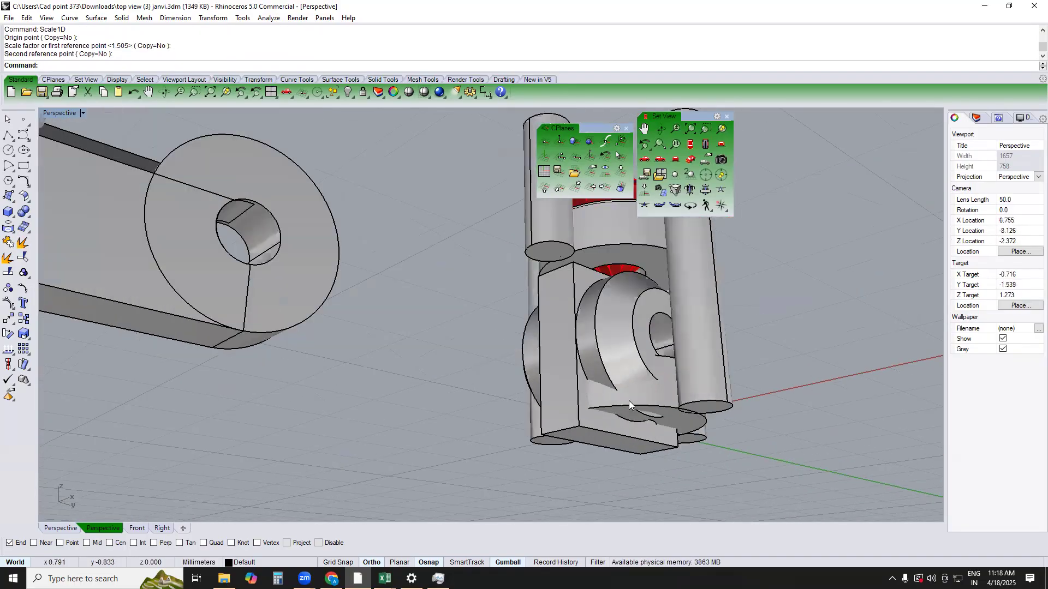
Subtract the box from the first setting's lower ring with a Boolean difference to open the gap between the knuckles
left_click(629, 399)
type("b")
key("Return")
left_click(553, 415)
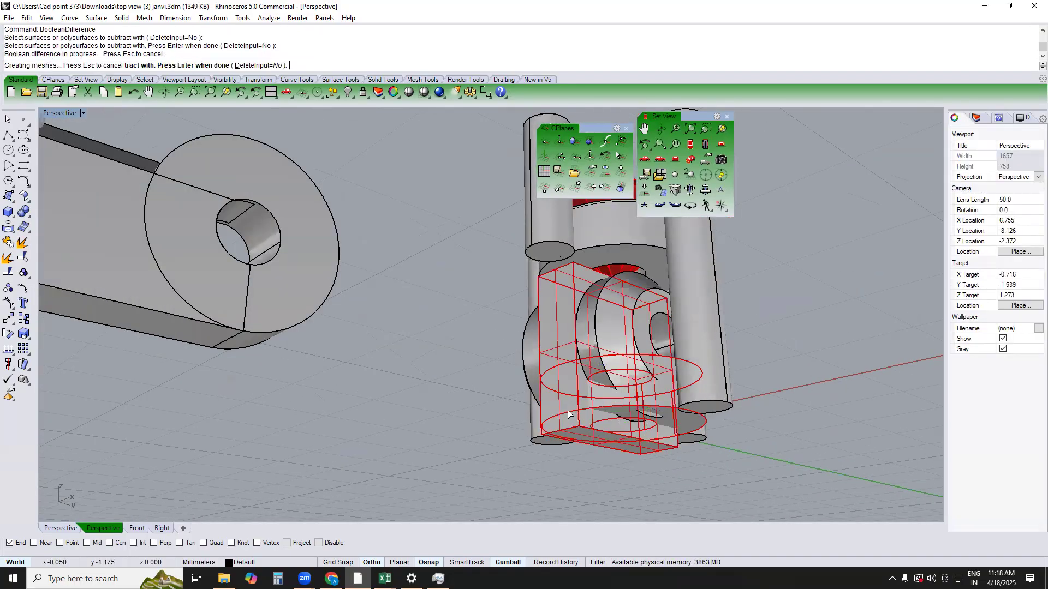
Delete the cutting box and the leftover lofted surface used for the gap in the first setting's lower ring
left_click(566, 412)
right_click_drag(585, 429, 616, 399)
key("Delete")
left_click(583, 363)
left_click_drag(625, 381, 413, 427)
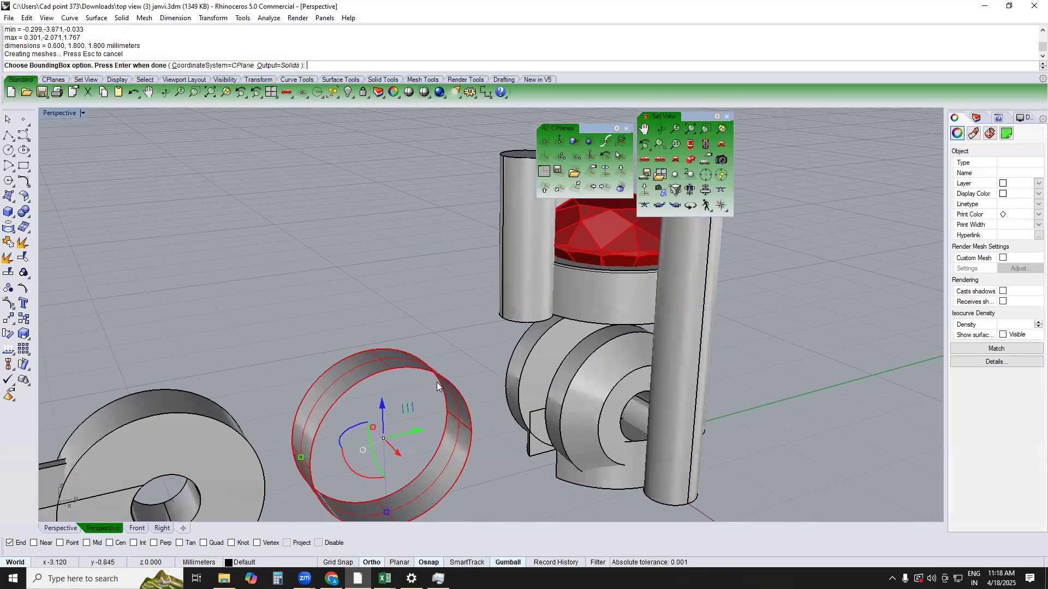
key("Return")
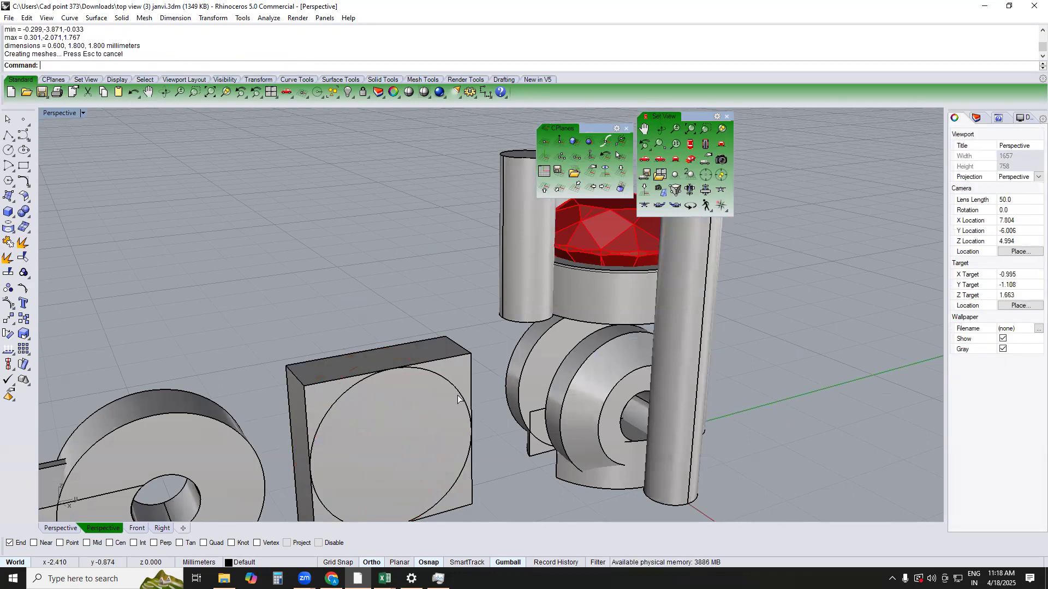
key("ctrl+z")
left_click_drag(462, 307, 391, 433)
key("Delete")
Move the second setting with its connector toward the first so the connector eye sits between the hinge knuckles
right_click_drag(527, 408, 431, 344)
scroll(540, 305, "down", 3)
scroll(431, 345, "down", 4)
left_click_drag(387, 282, 190, 397)
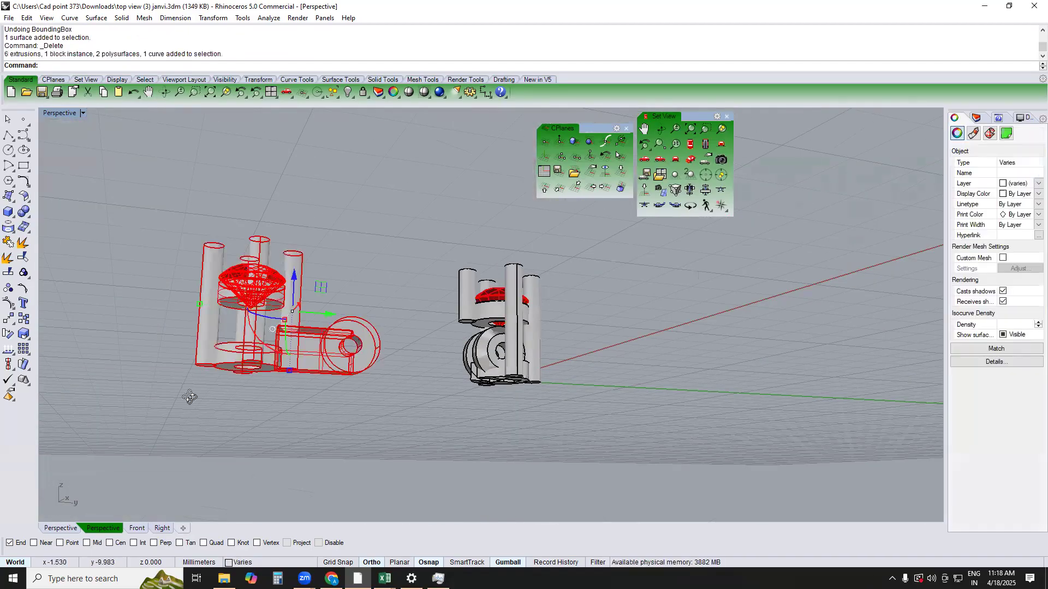
right_click_drag(190, 397, 322, 339)
left_click_drag(331, 312, 454, 307)
In the Right view, shift the second setting about 0.18 mm further toward the first setting's hinge hole
scroll(389, 345, "up", 3)
scroll(390, 345, "up", 3)
left_click_drag(270, 255, 348, 254)
type("RIGHT")
key("Return")
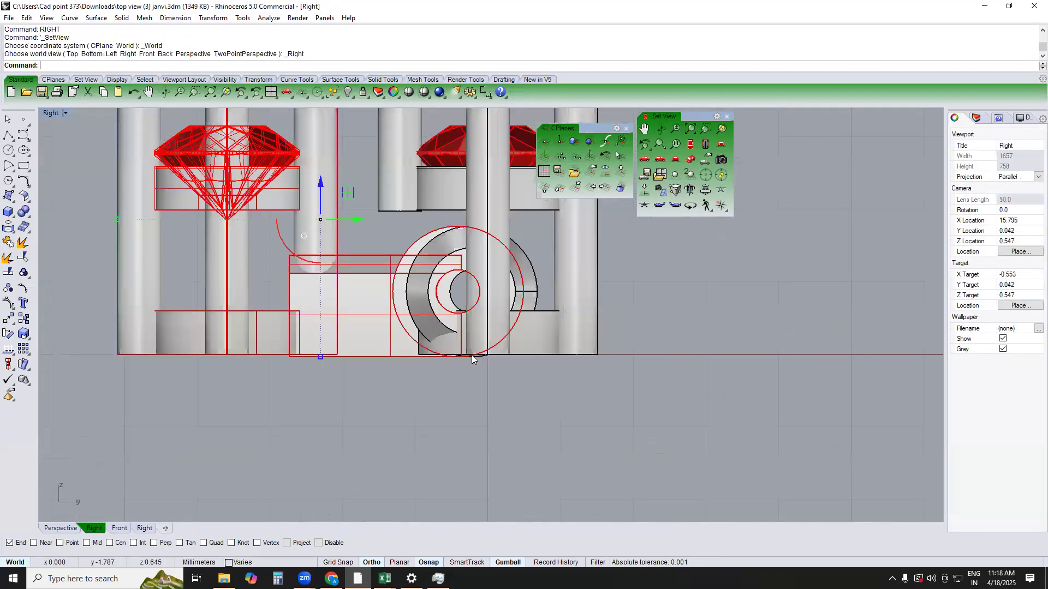
scroll(446, 246, "up", 4)
mouse_move(302, 207)
left_mouse_down()
mouse_move(316, 208)
mouse_move(306, 206)
left_mouse_up()
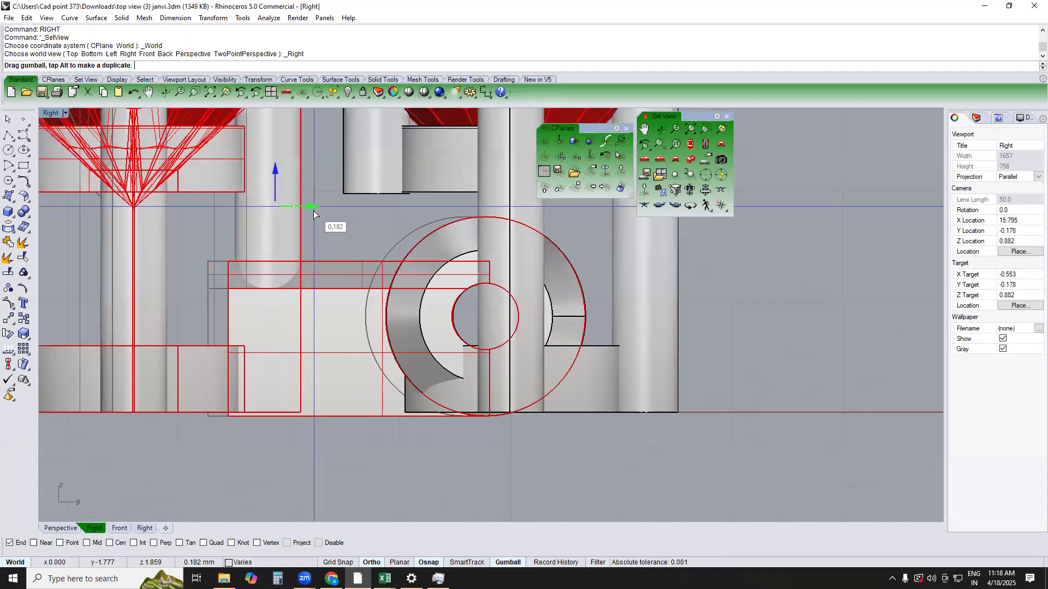
type("TOP")
key("Return")
type("PERSPECTIVE")
key("Return")
left_click(671, 339)
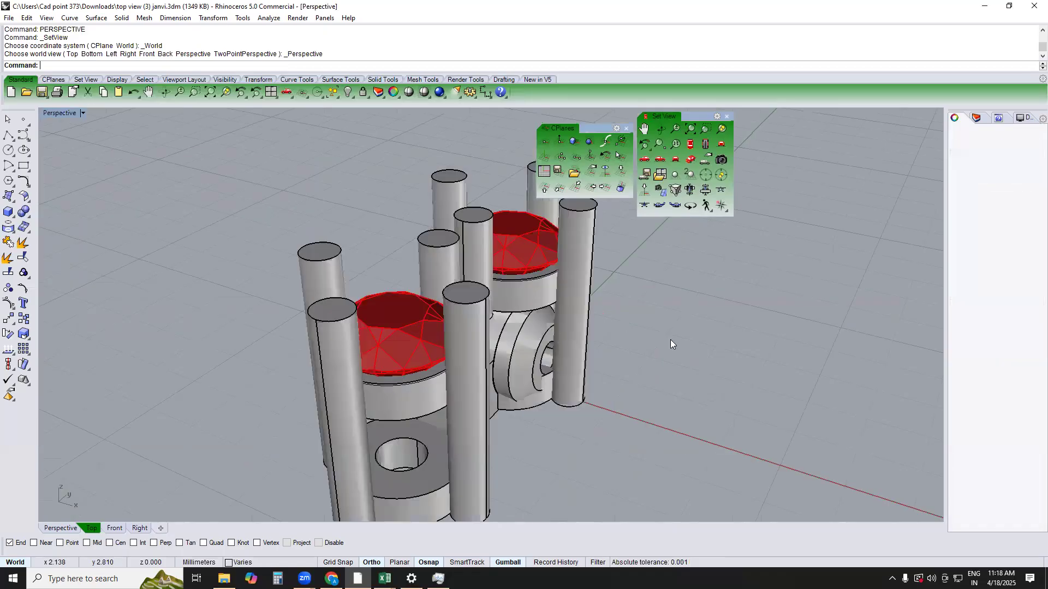
Duplicate the circular edge of the hole in the first setting's outer hinge knuckle
scroll(568, 363, "up", 7)
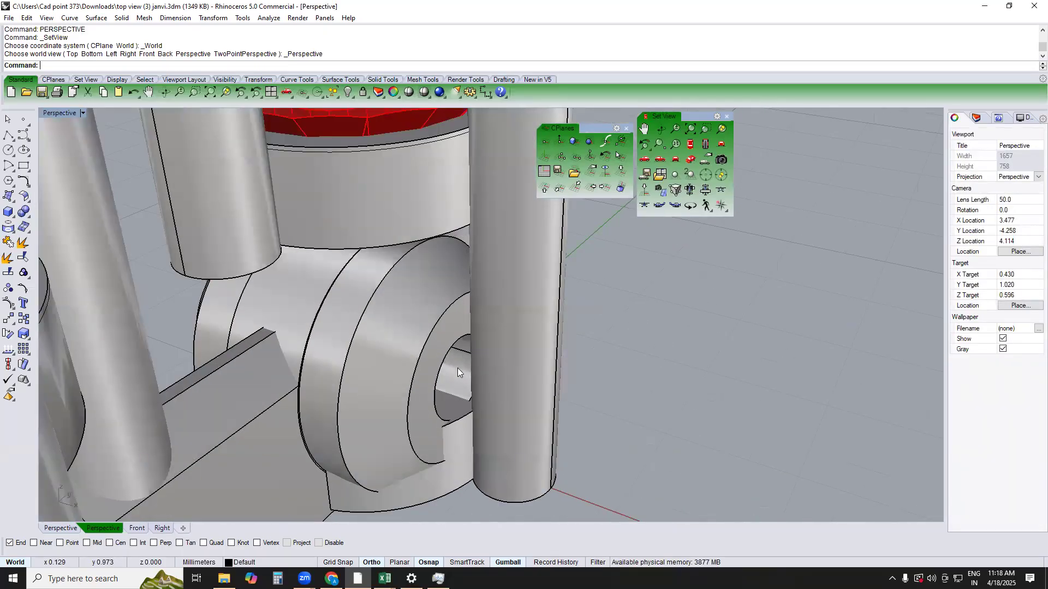
scroll(457, 367, "down", 5)
left_click(349, 400)
scroll(464, 373, "up", 5)
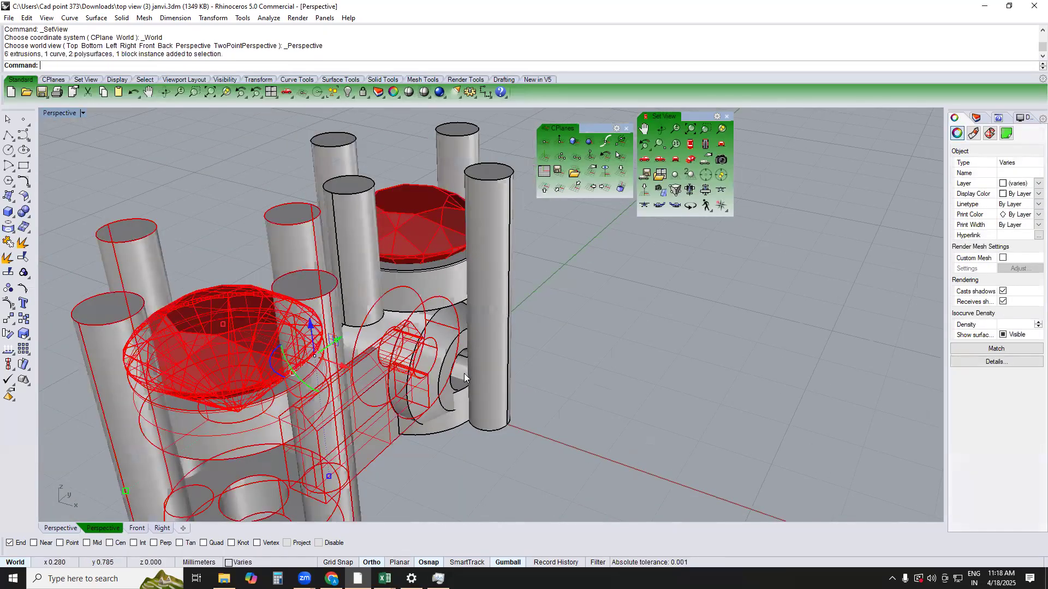
type("DE")
key("Return")
right_click_drag(527, 387, 463, 353)
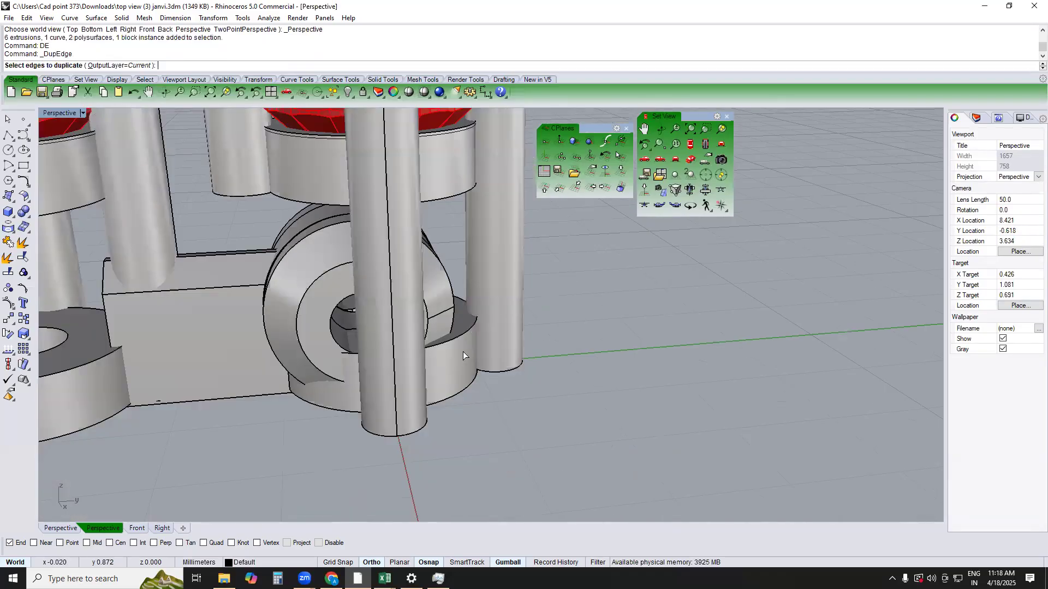
right_click_drag(383, 351, 468, 375)
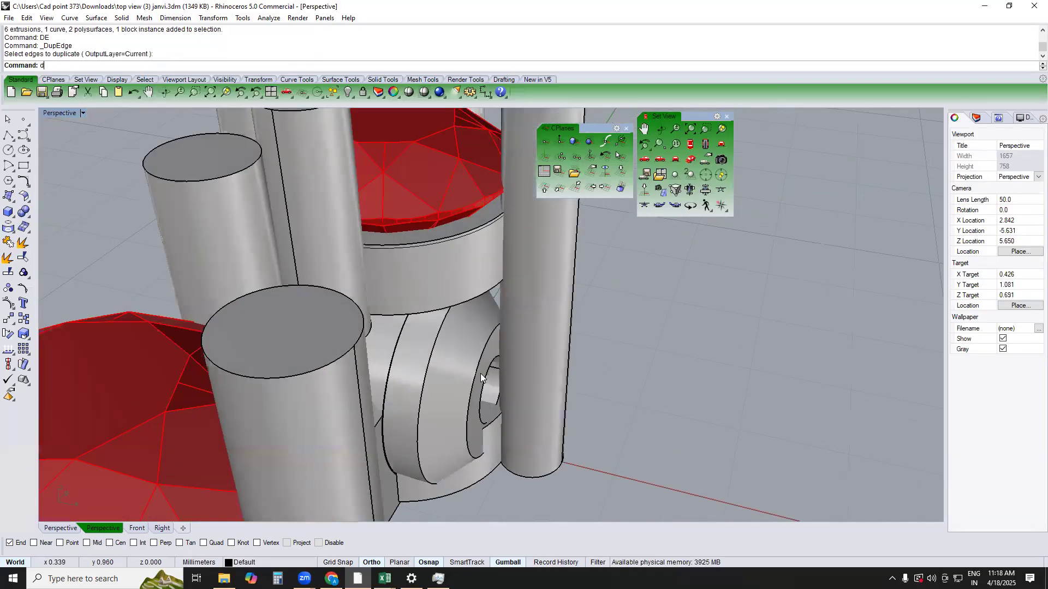
left_click(488, 381)
key("Return")
Extrude the duplicated hole edge to one side only as a solid cylinder passing through the adjacent side prong
type("E")
key("Return")
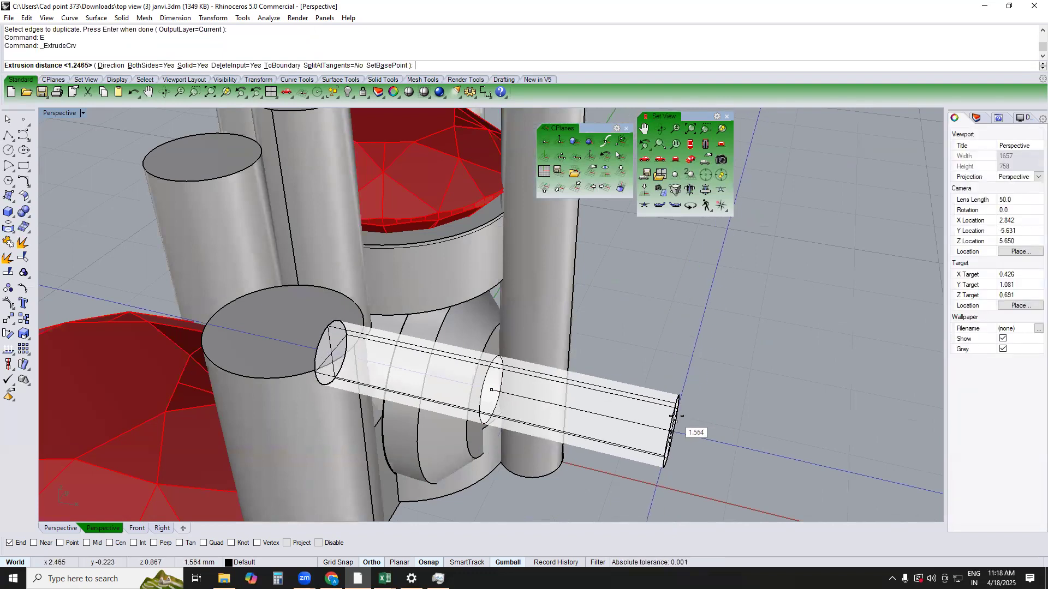
type("b")
key("Return")
type("b")
left_click(688, 417)
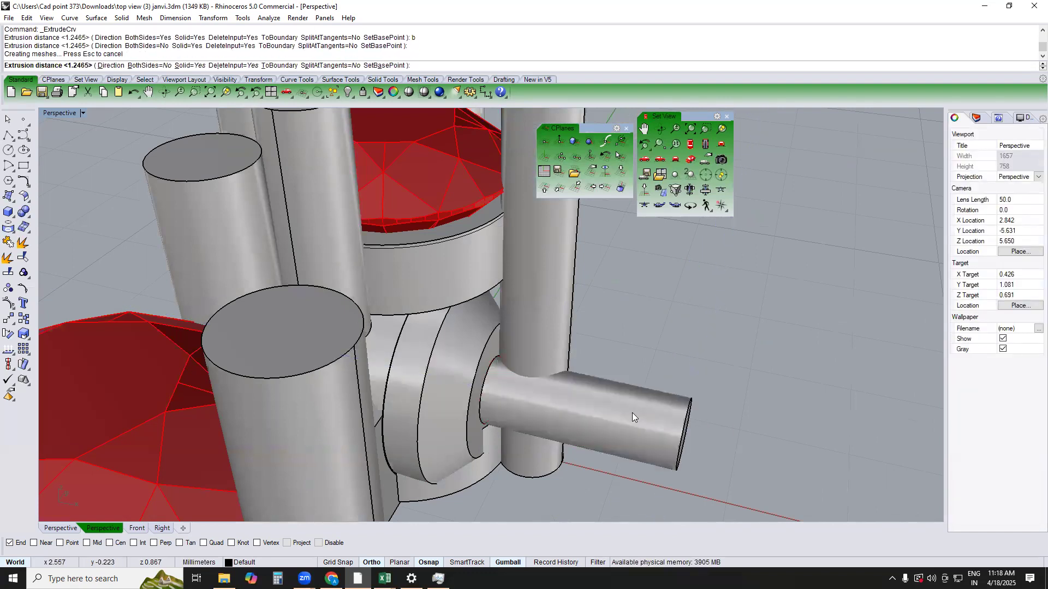
Subtract the cylinder from the first setting's side prong with a Boolean difference and delete the cylinder
left_click(546, 331)
type("B")
key("Return")
left_click(642, 438)
key("Return")
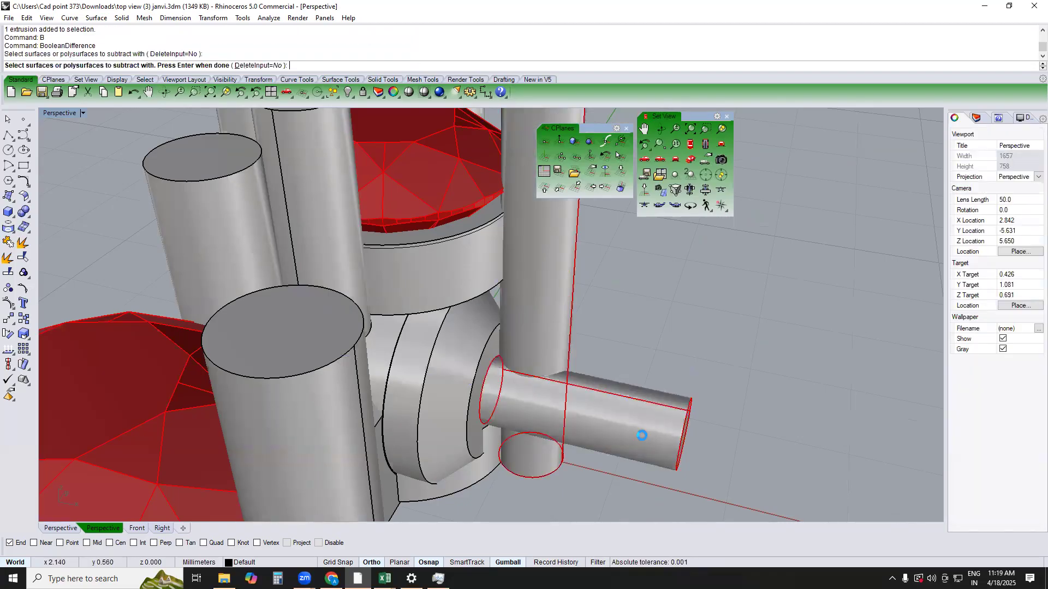
left_click(642, 438)
key("Delete")
Try rotating the second setting about the center of the hinge hole in the Right view to check the linking's swing
right_click_drag(634, 446, 399, 296)
scroll(711, 366, "down", 5)
right_click_drag(711, 377, 694, 393)
scroll(735, 396, "down", 3)
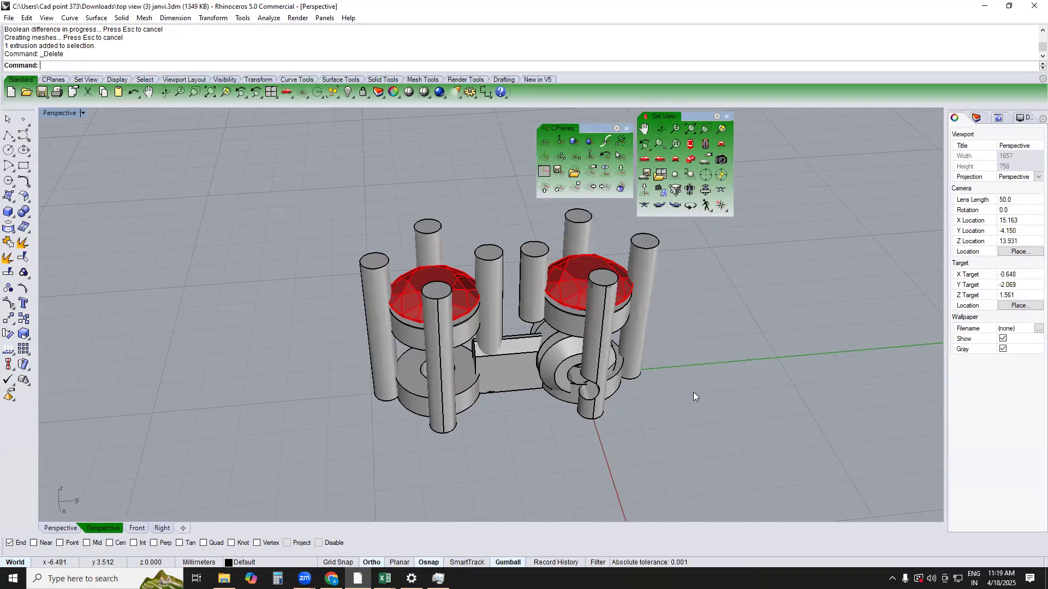
type("RIGHT")
key("Return")
left_click_drag(525, 345, 500, 409)
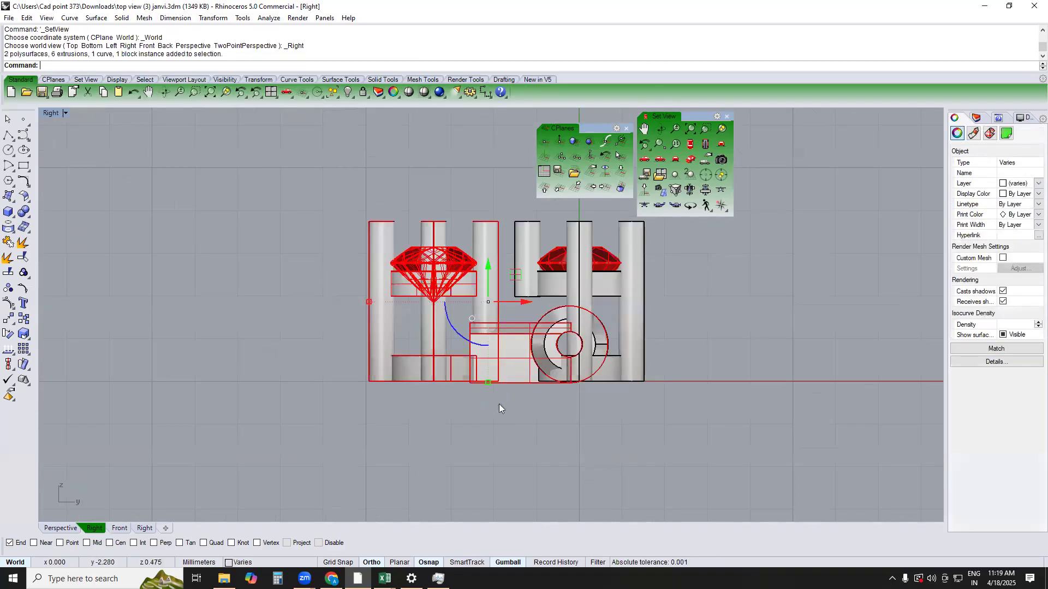
type("r")
key("Return")
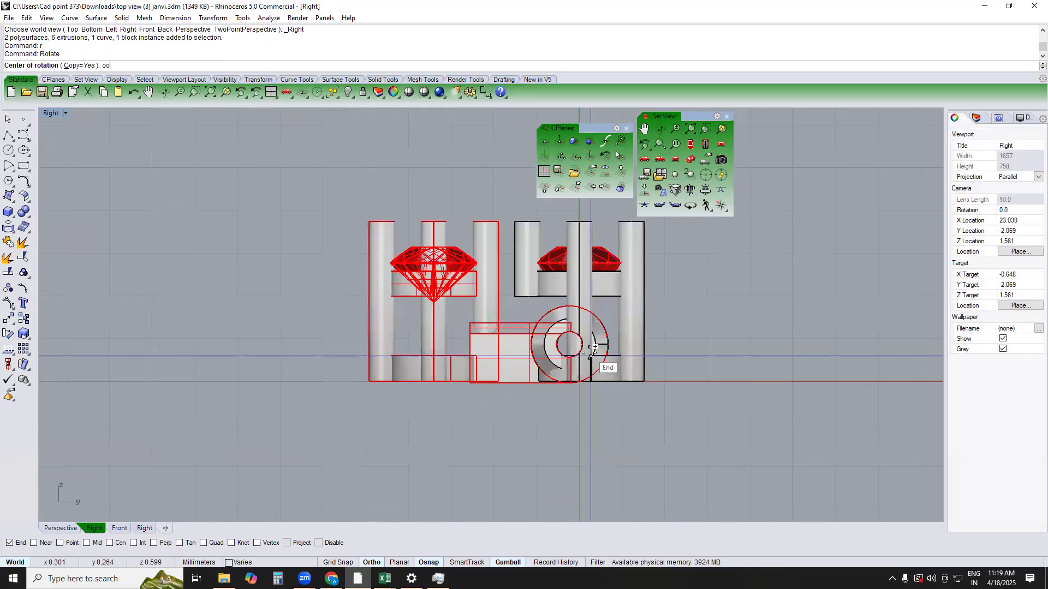
type("oo")
key("Return")
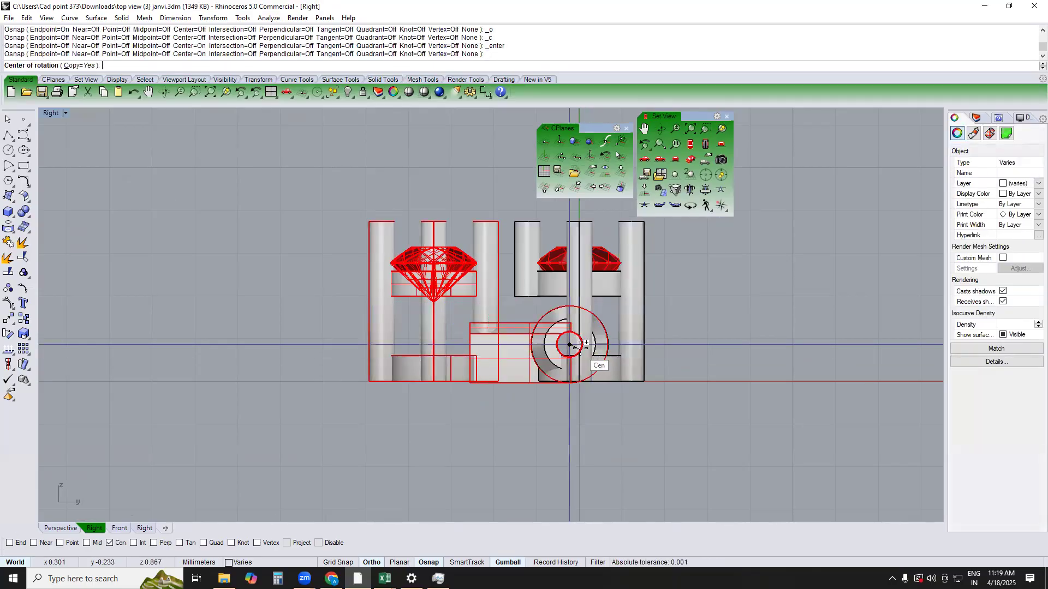
left_click(569, 345)
left_click(225, 345)
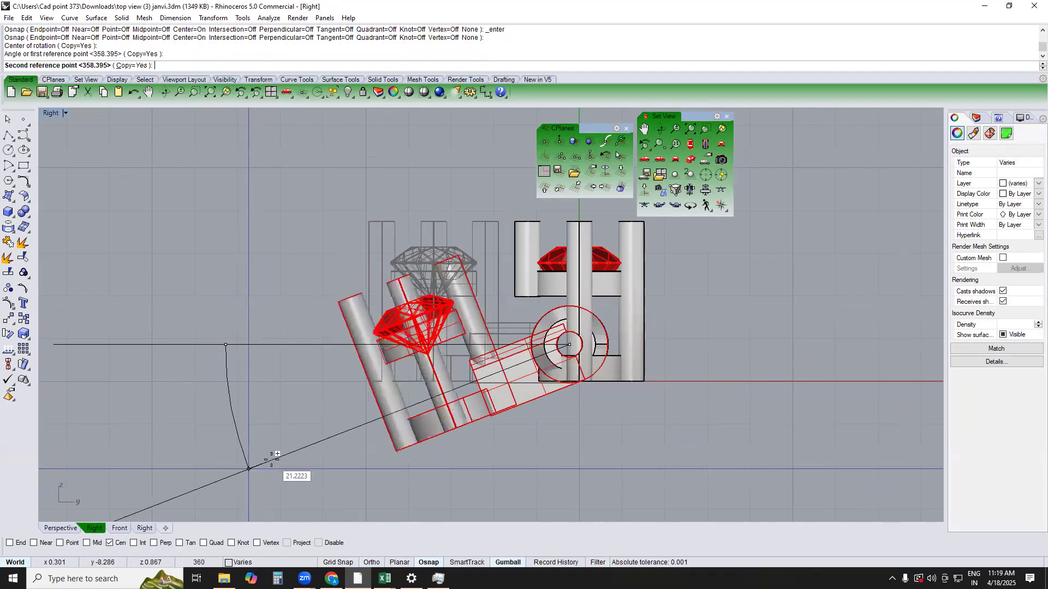
key("F8")
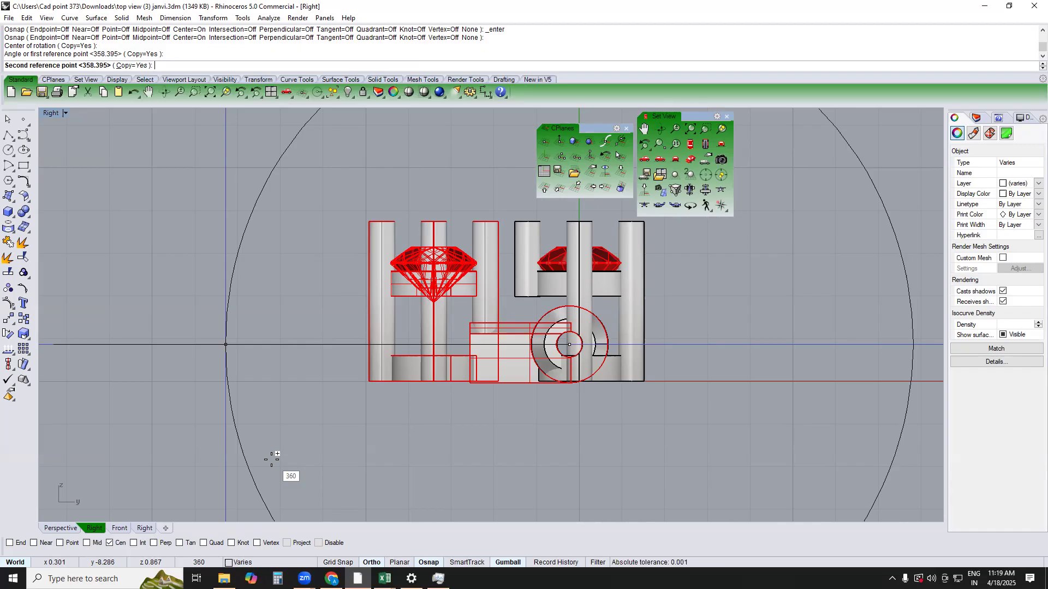
key("Escape")
key("Escape")
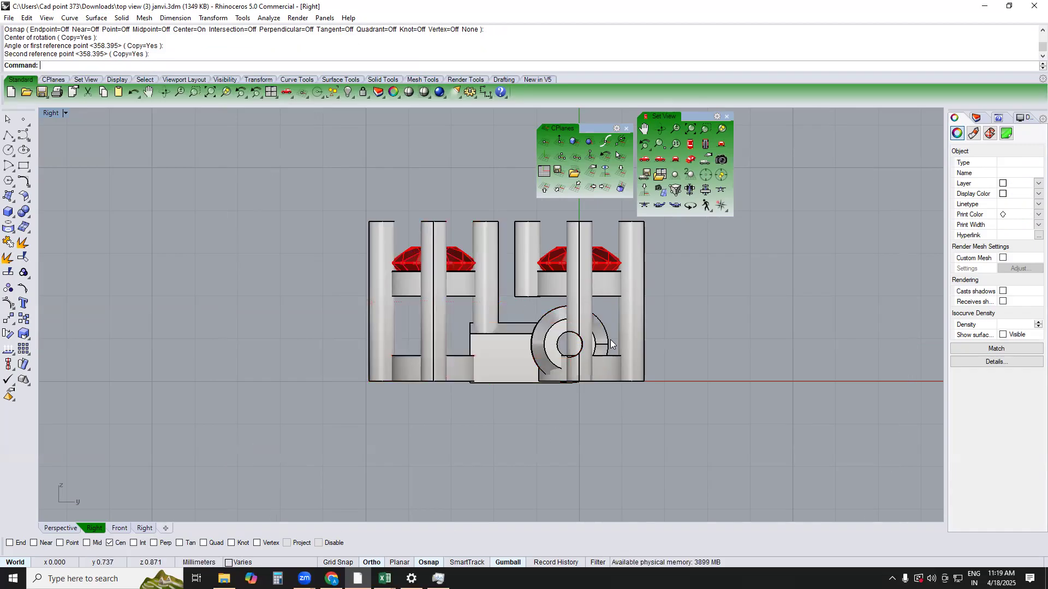
Examine the joined settings from the top and in perspective, checking the connector, knuckles and cut prong
scroll(610, 340, "up", 3)
type("TOP")
key("Return")
right_click_drag(598, 407, 597, 460)
type("PERSPECTIVE")
key("Return")
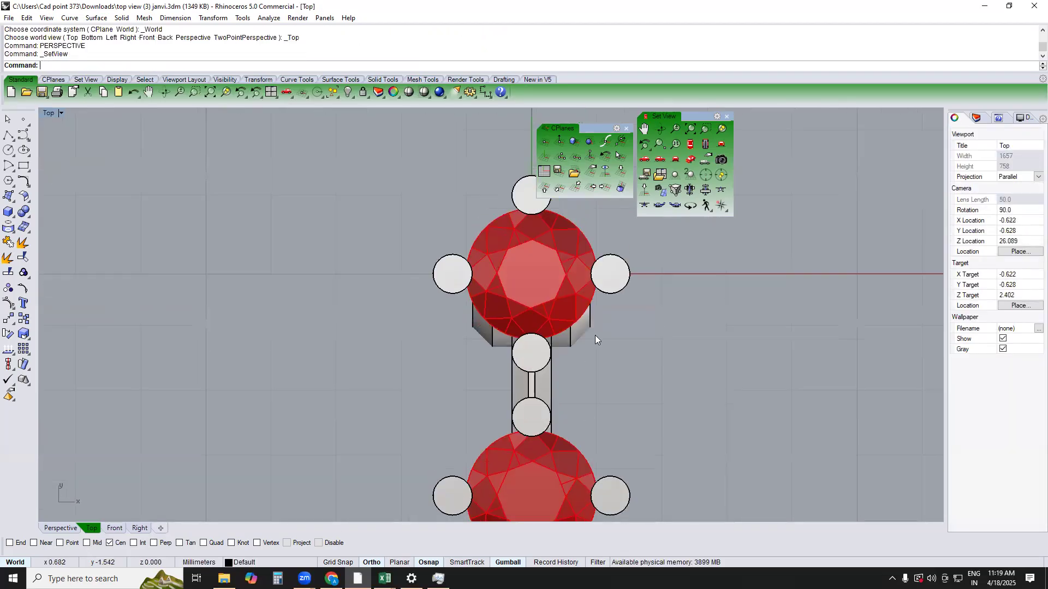
scroll(538, 356, "up", 7)
right_click_drag(474, 328, 461, 326)
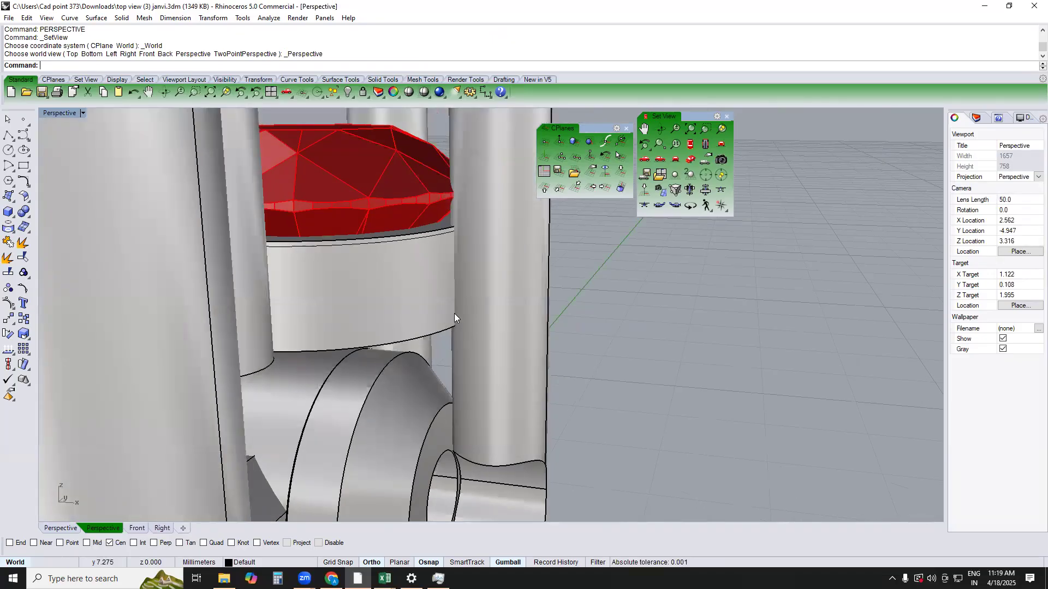
left_click(446, 292)
left_click(603, 314)
right_click_drag(578, 296, 461, 378)
mouse_move(595, 356)
right_mouse_down()
mouse_move(554, 447)
mouse_move(584, 367)
right_mouse_up()
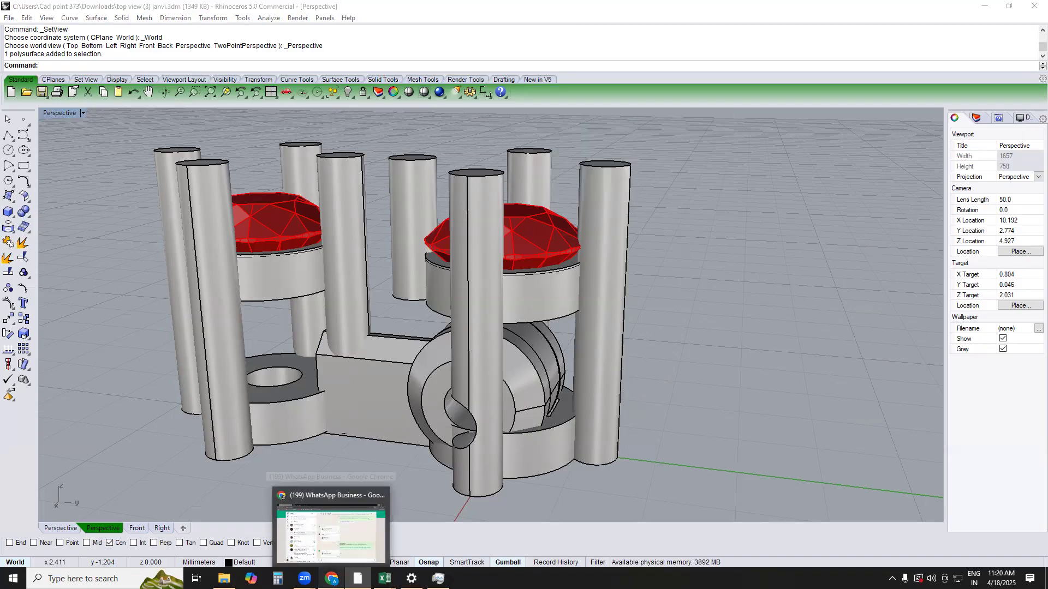
left_click(331, 578)
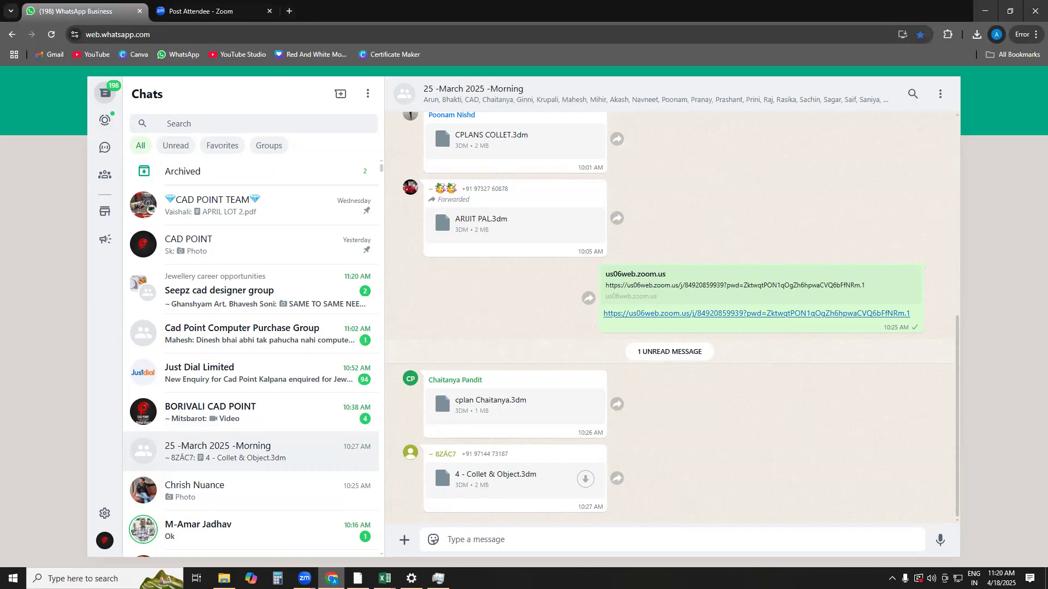
scroll(290, 505, "down", 4)
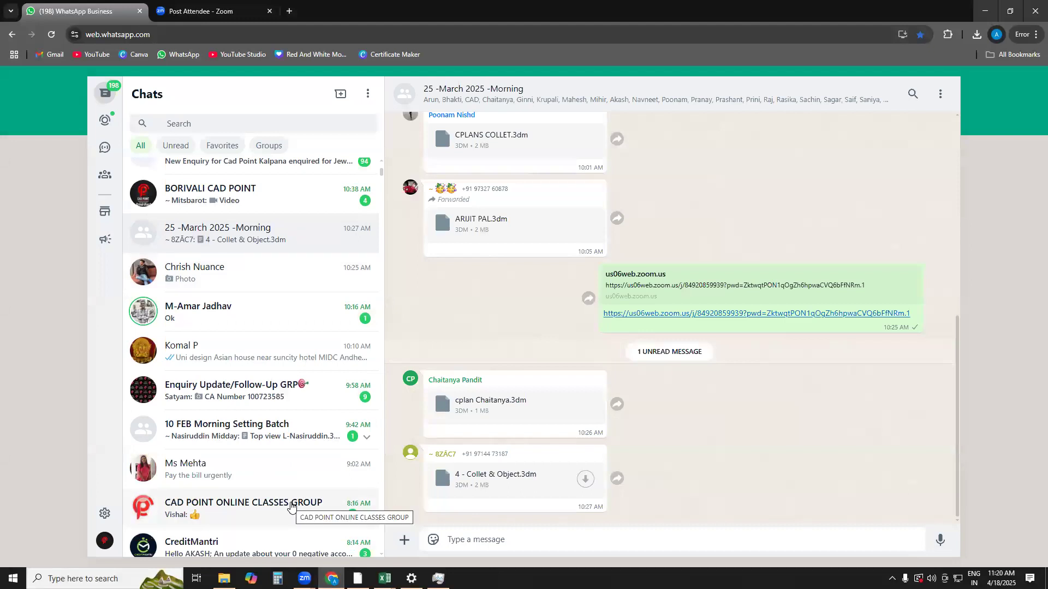
scroll(289, 505, "up", 4)
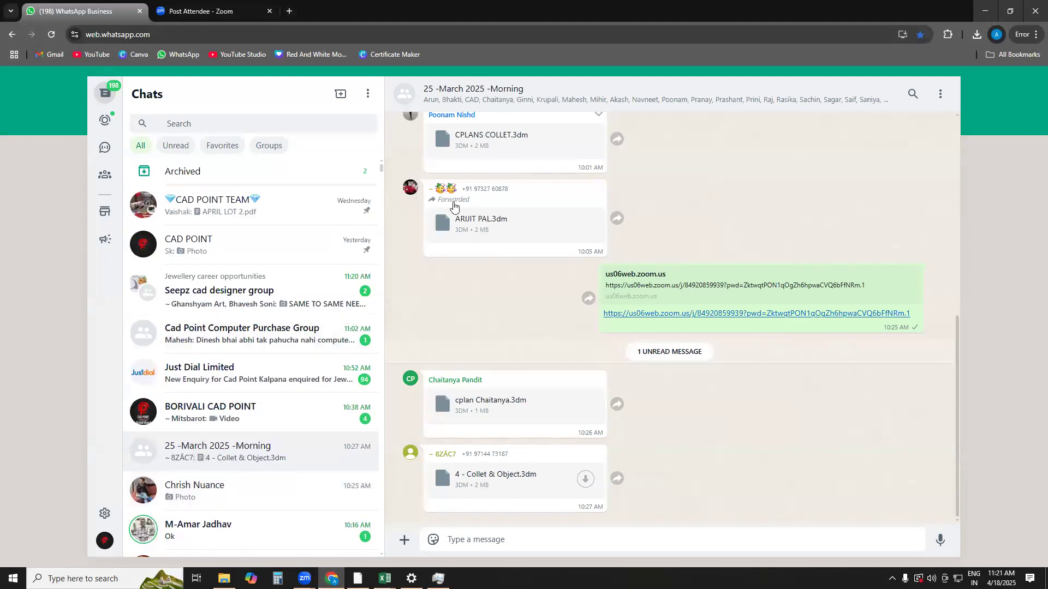
left_click(980, 16)
mouse_move(681, 294)
right_mouse_down()
mouse_move(696, 327)
mouse_move(721, 206)
mouse_move(718, 255)
mouse_move(678, 280)
right_mouse_up()
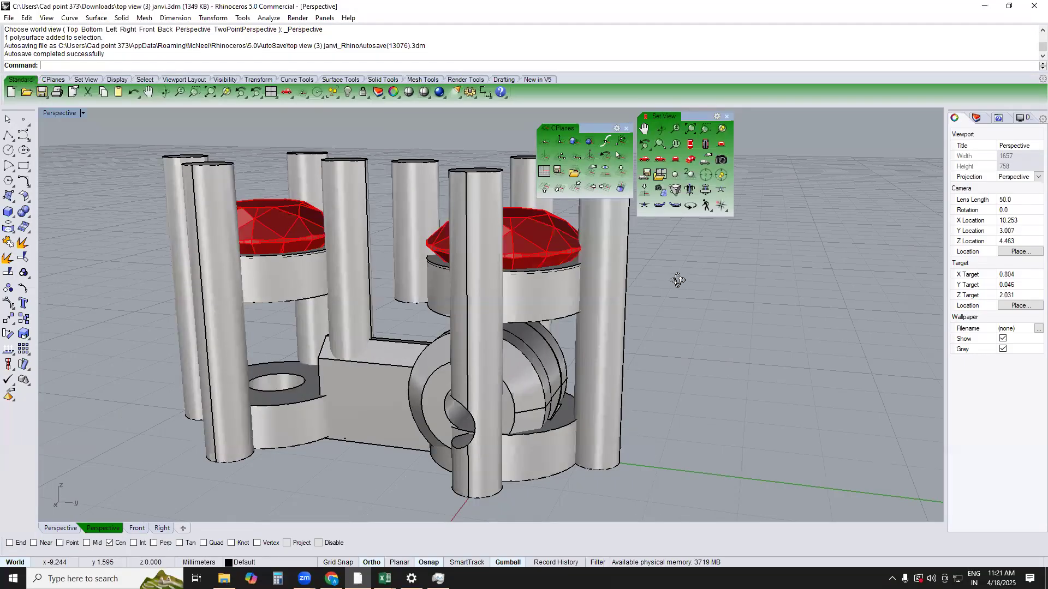
right_click_drag(678, 280, 677, 281)
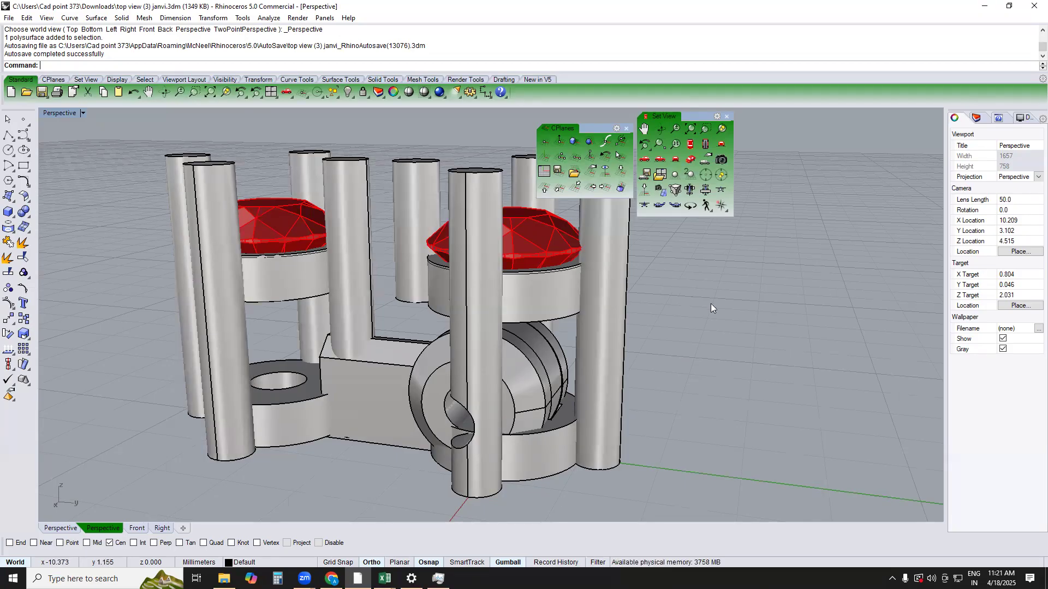
Ungroup the second setting and its connector in the Top view
scroll(459, 389, "down", 6)
left_click(422, 361)
type("TOP")
key("Return")
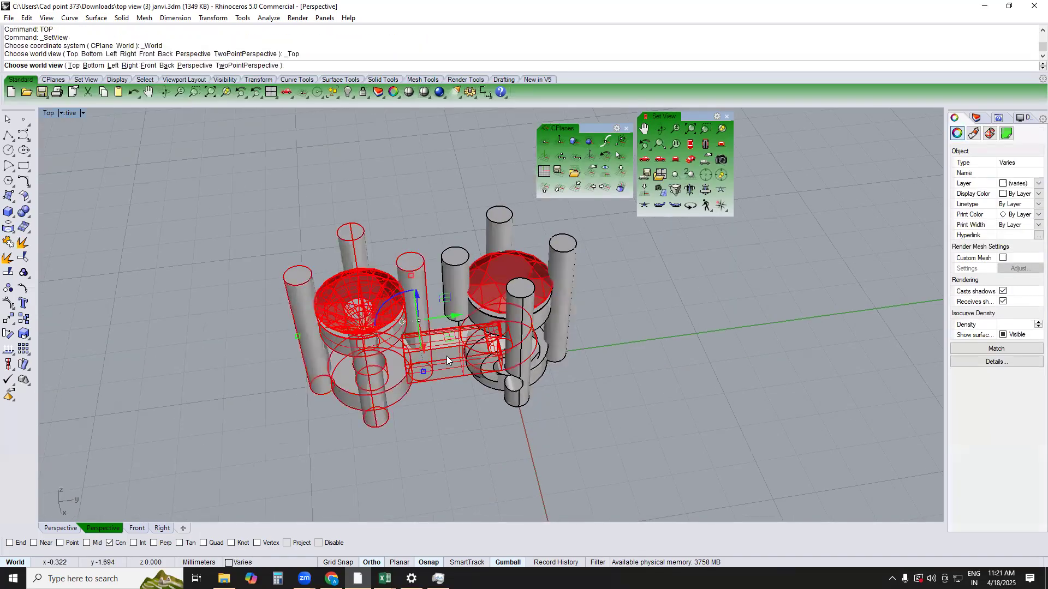
left_click(474, 349)
scroll(458, 360, "up", 4)
left_click(443, 420)
right_click_drag(443, 421, 433, 417)
left_click(433, 417)
key("ctrl+shift+g")
left_click(404, 406)
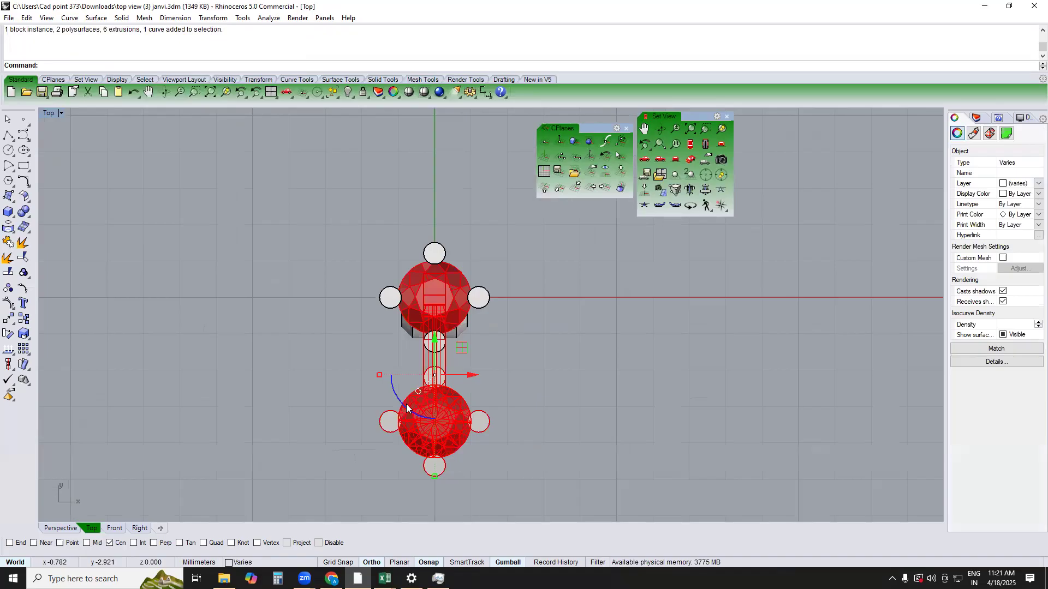
key("ctrl+shift+g")
left_click_drag(308, 343, 611, 567)
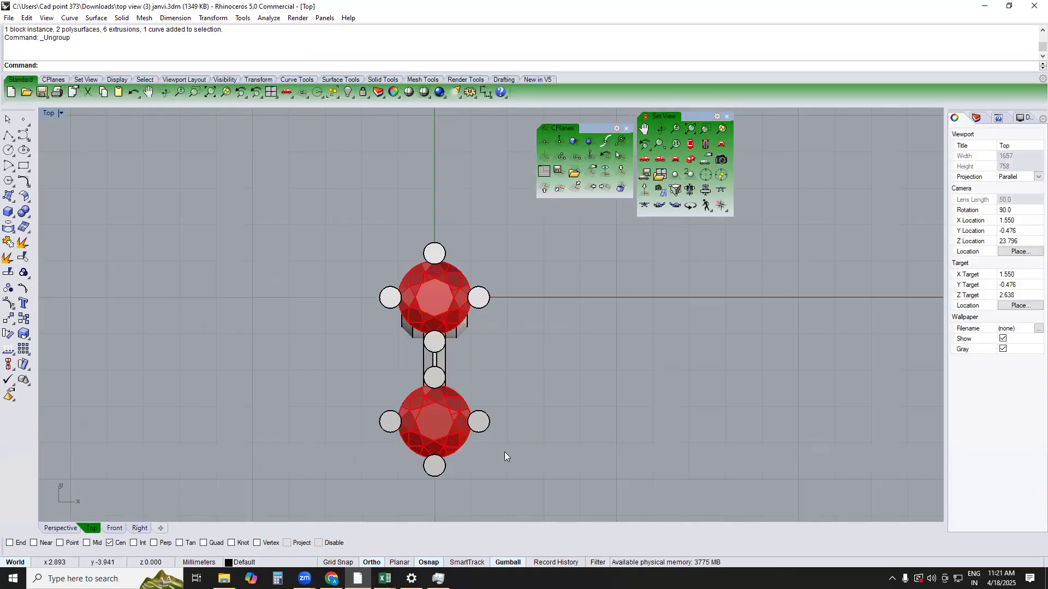
left_click(461, 414)
key("ctrl+shift+g")
Group the second setting's stone, rings and prongs without the connector, and hide the group
left_click(464, 430)
left_click_drag(304, 348, 590, 552)
type("g")
key("Return")
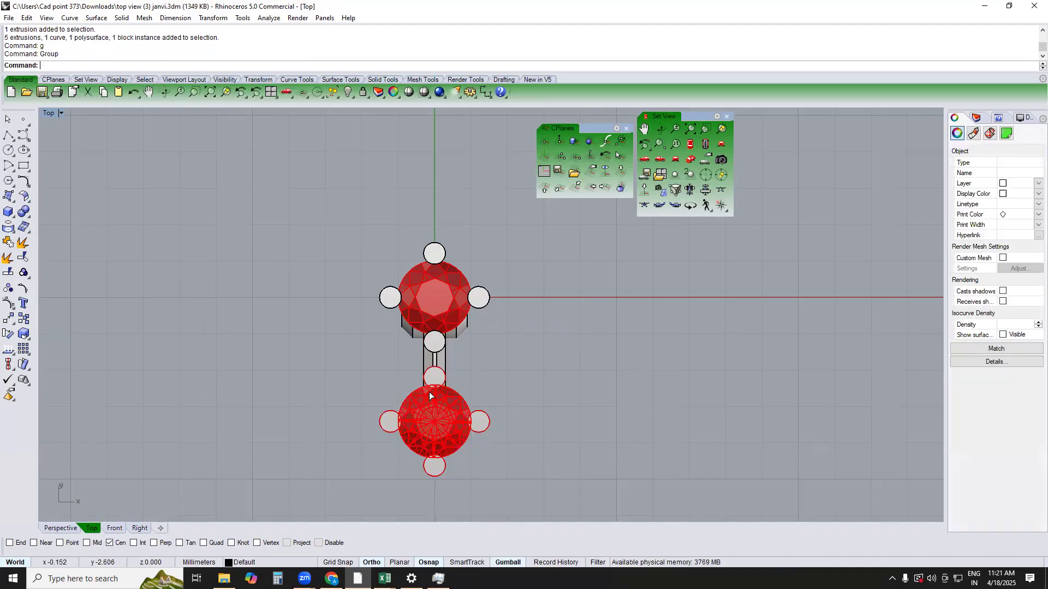
key("ctrl+h")
Select the remaining connector with its eye in the Perspective view and group it
type("PERSPECTIVE")
key("Return")
left_click(407, 378)
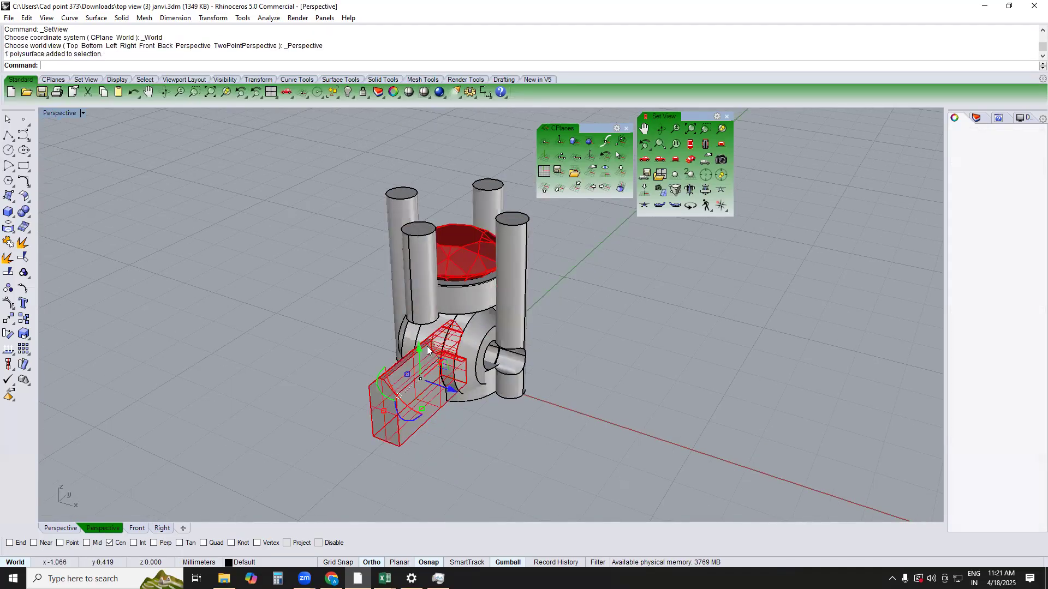
scroll(428, 346, "up", 5)
left_click(444, 337, "shift")
type("g")
key("Return")
In the Top view, group the first setting's stone, rings, prongs and hinge knuckles without the connector
scroll(445, 341, "down", 5)
type("TOP")
key("Return")
left_click_drag(309, 392, 684, 149)
left_click_drag(399, 428, 400, 429, "ctrl")
type("g")
key("Return")
Copy the grouped setting about 3.47 mm straight down along the connector in the Top view, to the connector's free end
type("C")
key("Return")
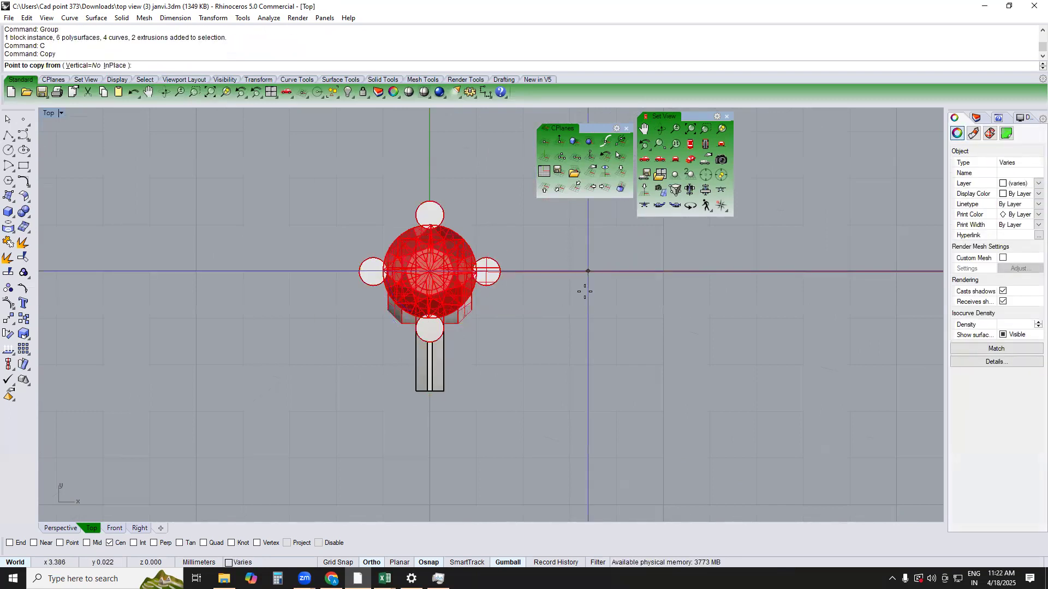
left_click(588, 272)
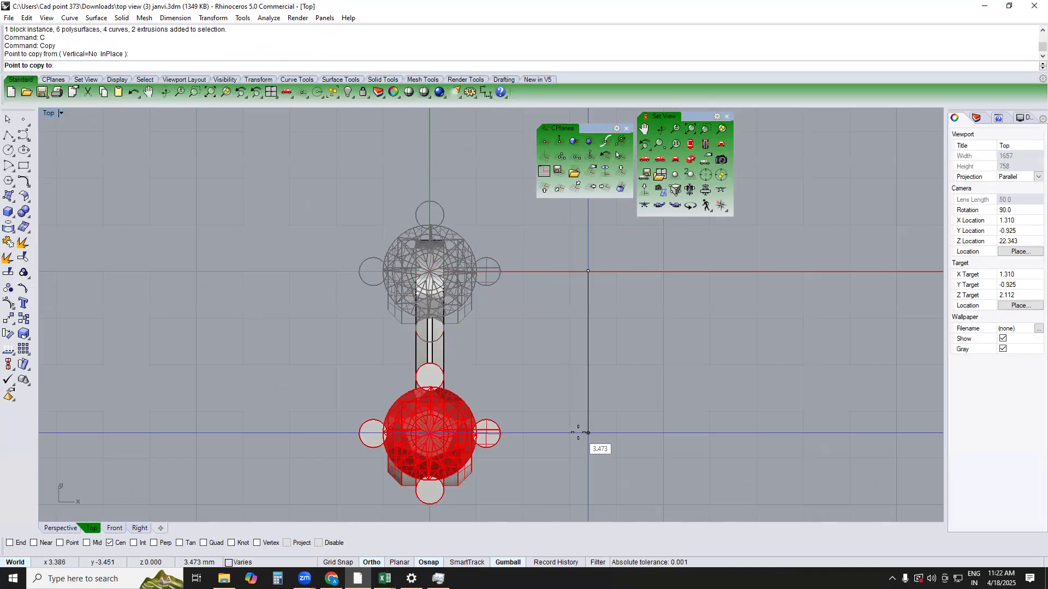
left_click(588, 433)
key("Return")
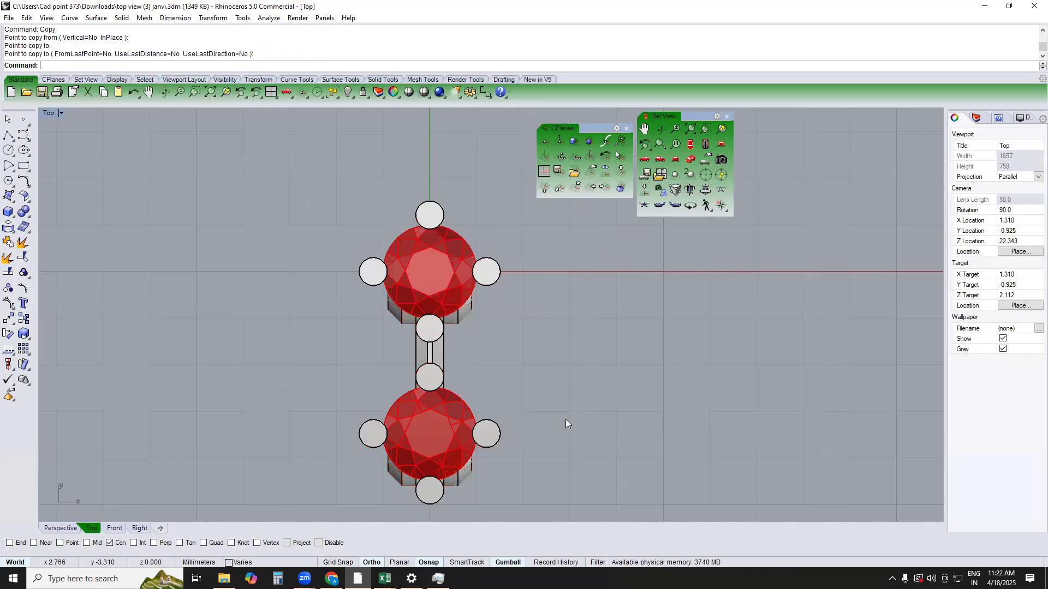
In the Perspective view, select the copied setting together with the connector and its eye, and group them as one link
type("PERSPECTIVE")
key("Return")
right_click_drag(471, 408, 463, 359)
left_click(463, 361)
left_click_drag(440, 419, 309, 201, "shift")
type("g")
key("Return")
key("Escape")
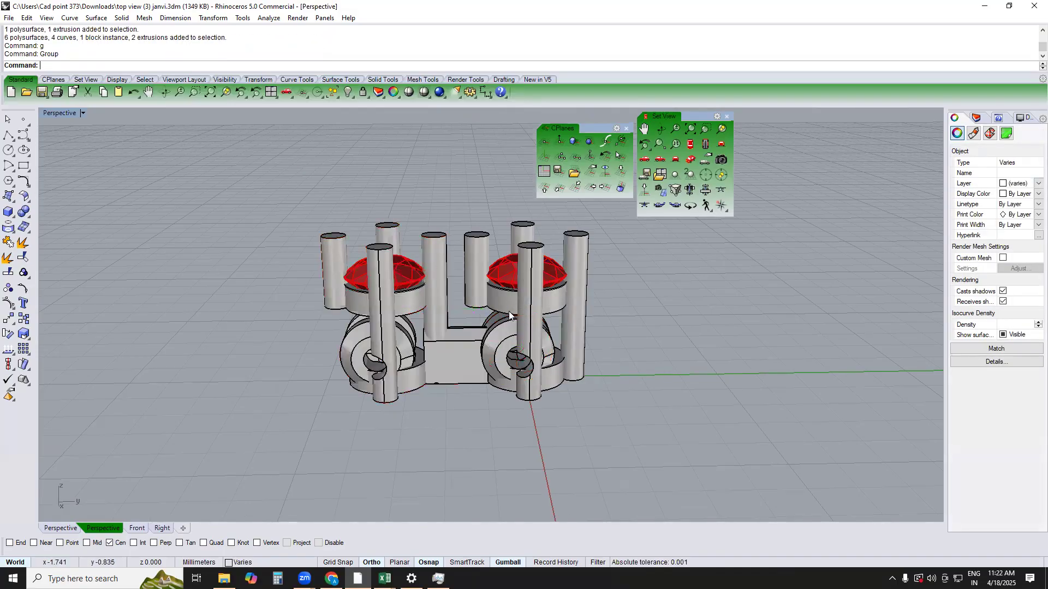
Delete the original setting around the connector's eye in the Top view, keeping the copied setting and connector
left_click(510, 393)
key("Escape")
left_click(509, 266)
type("top")
key("Return")
key("Escape")
left_click(479, 283)
key("Delete")
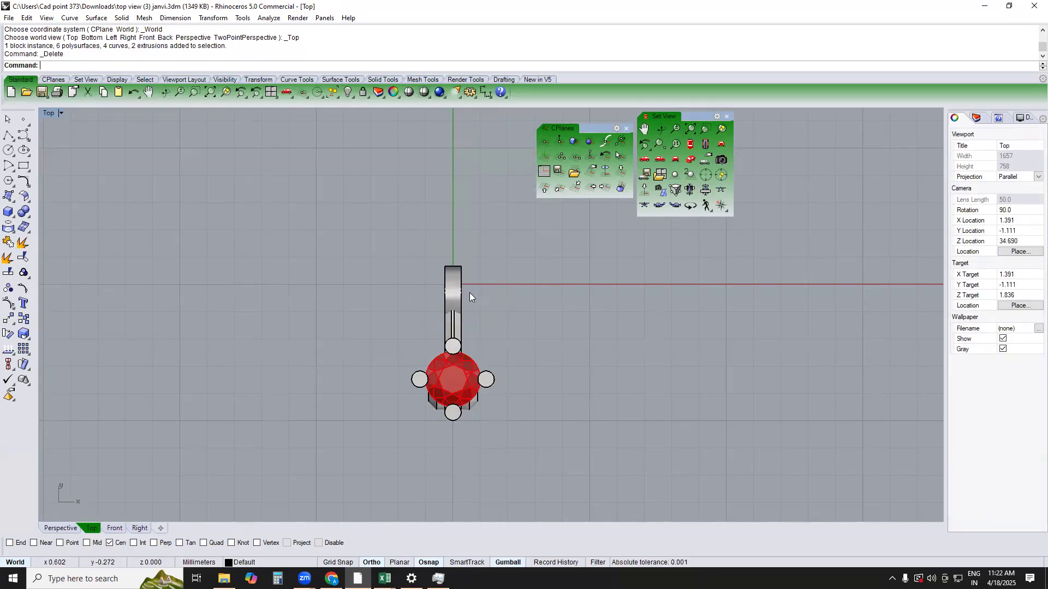
Draw a 180 mm vertical polyline from the stone's centre point in the Top view, using only the Point snap
right_click_drag(478, 344, 499, 271)
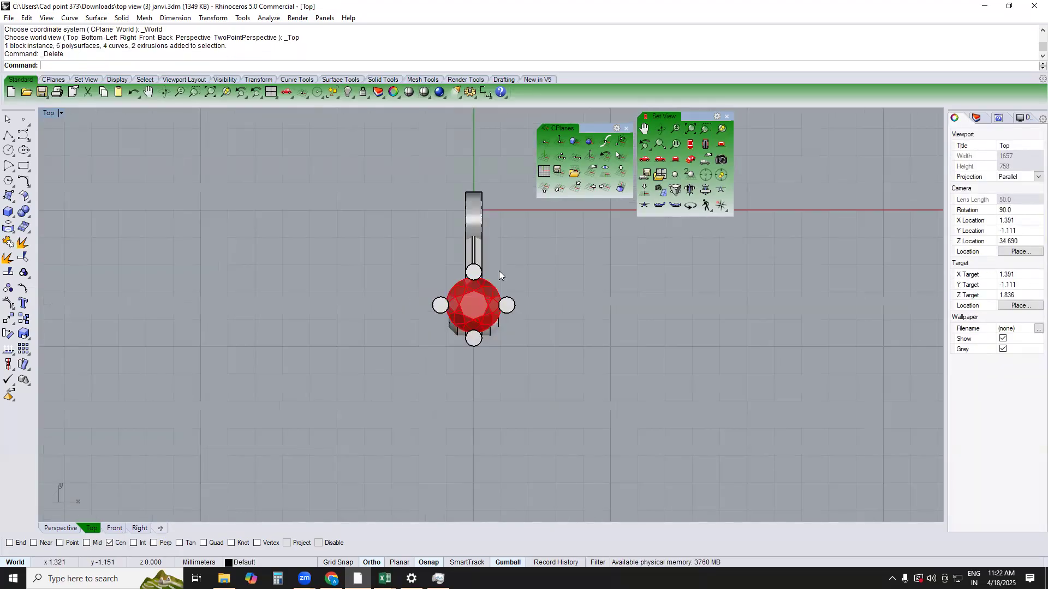
type("LI")
key("Return")
type("oop")
key("Return")
left_click(474, 306)
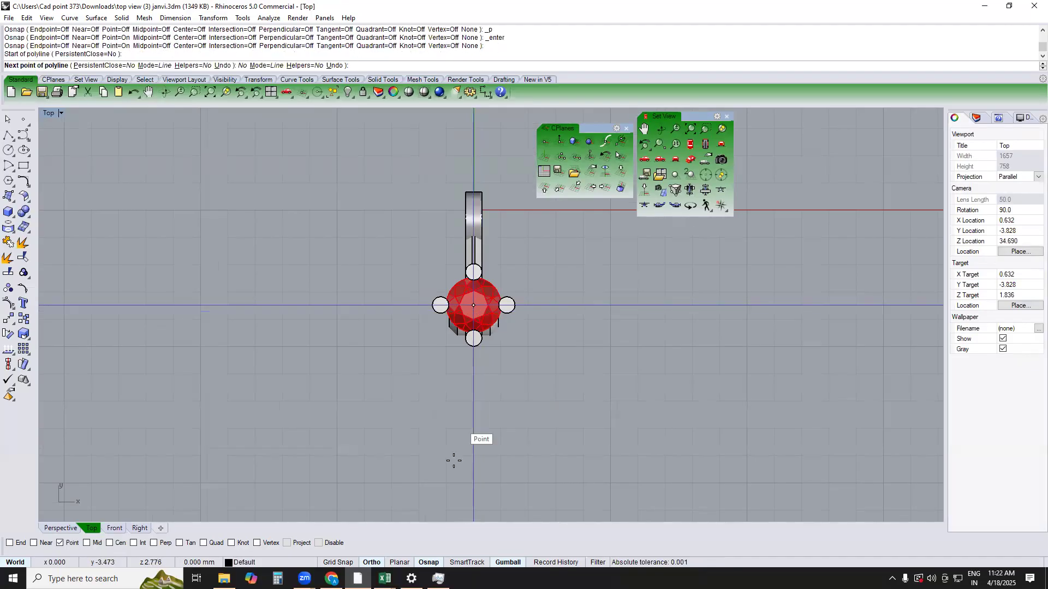
scroll(440, 360, "down", 1)
scroll(443, 371, "down", 1)
type("180")
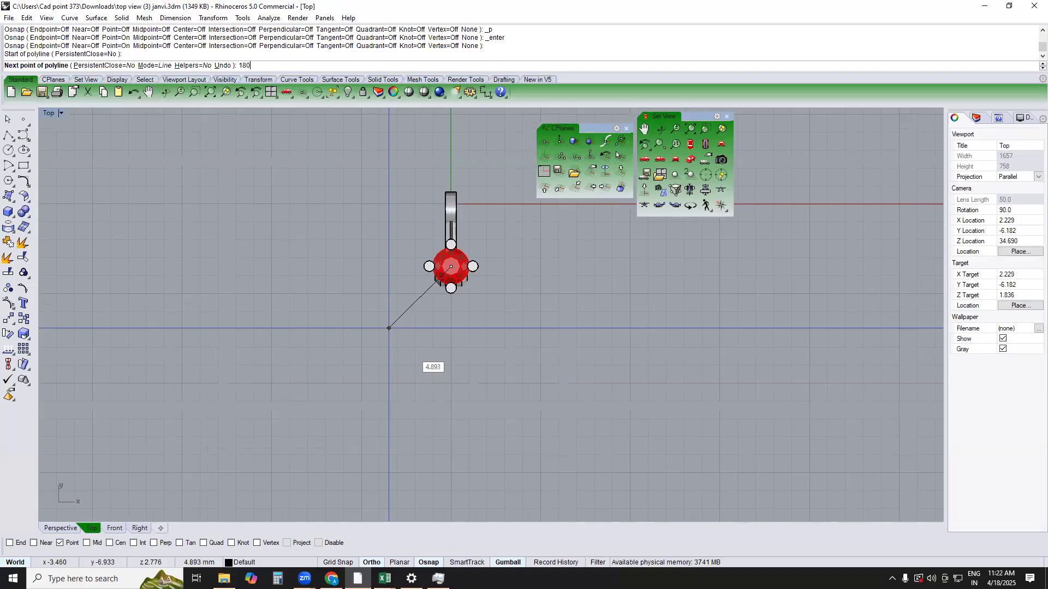
key("Return")
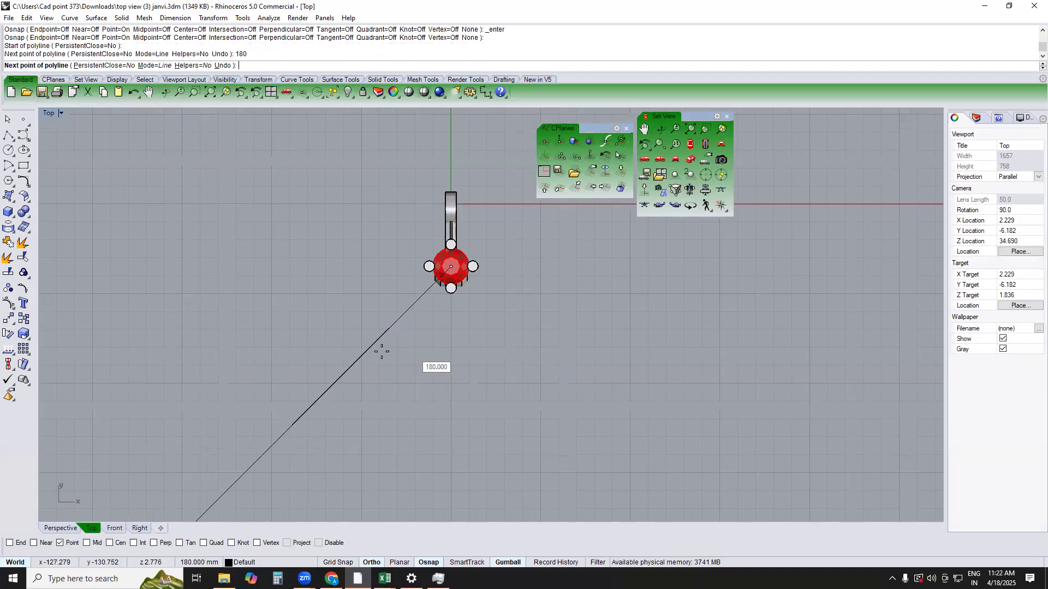
left_click(427, 445)
key("Return")
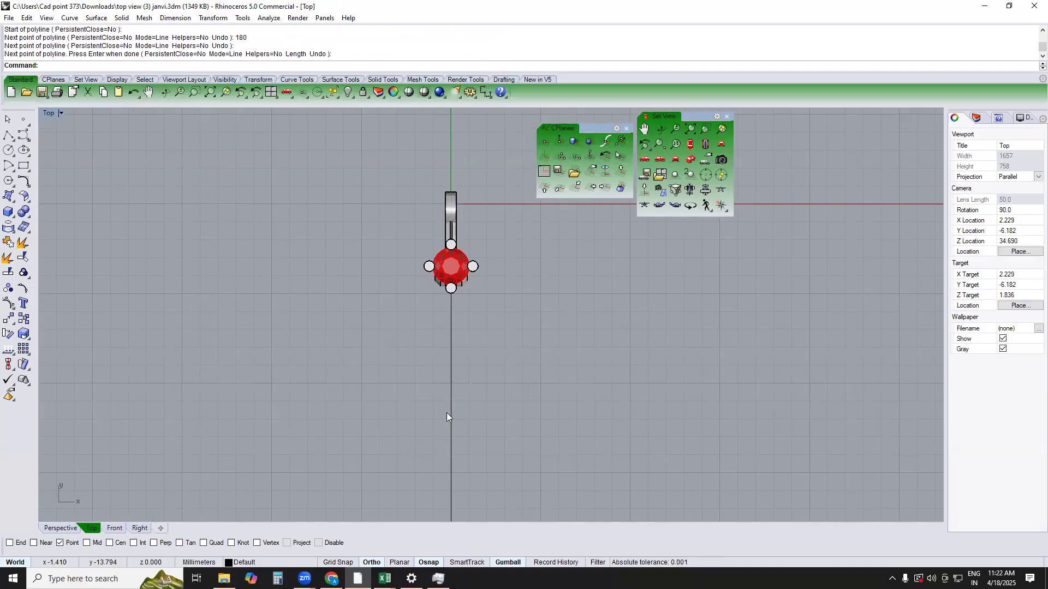
Measure the aligned distance between the centres of the connector's eye and the setting's hinge hole in the Right view
scroll(442, 355, "down", 1)
key("F4")
right_click_drag(471, 330, 440, 266)
left_click(513, 293)
key("F3")
key("Escape")
scroll(595, 310, "up", 3)
type("a")
key("Return")
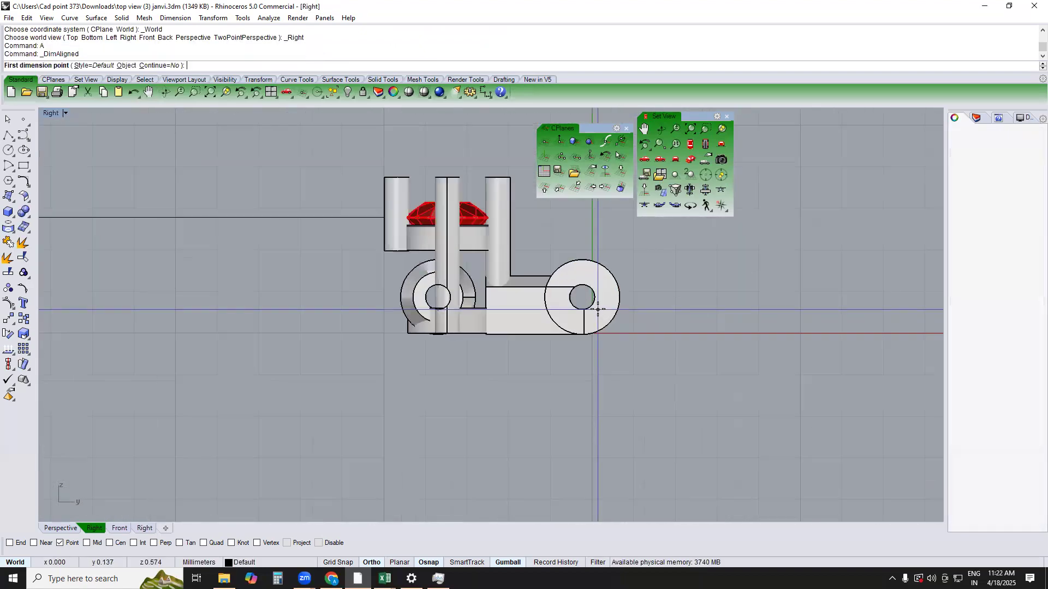
type("oc")
key("Return")
left_click(591, 310)
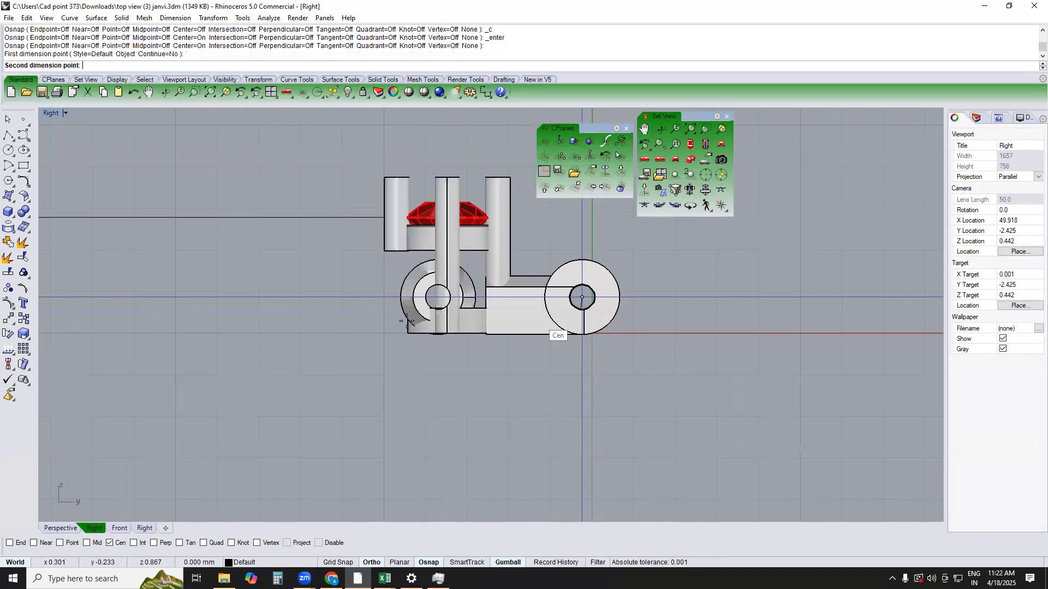
left_click(436, 299)
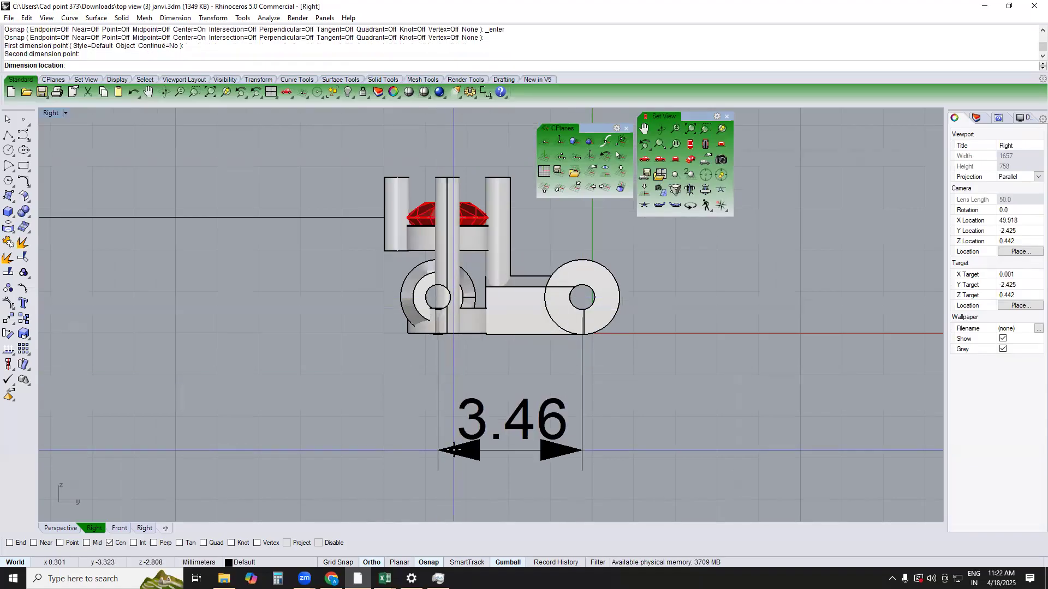
key("Escape")
Array the whole link along the 180 mm line by distance between items with Freeform orientation, and inspect the chain
key("ctrl+a")
type("Ao")
key("Return")
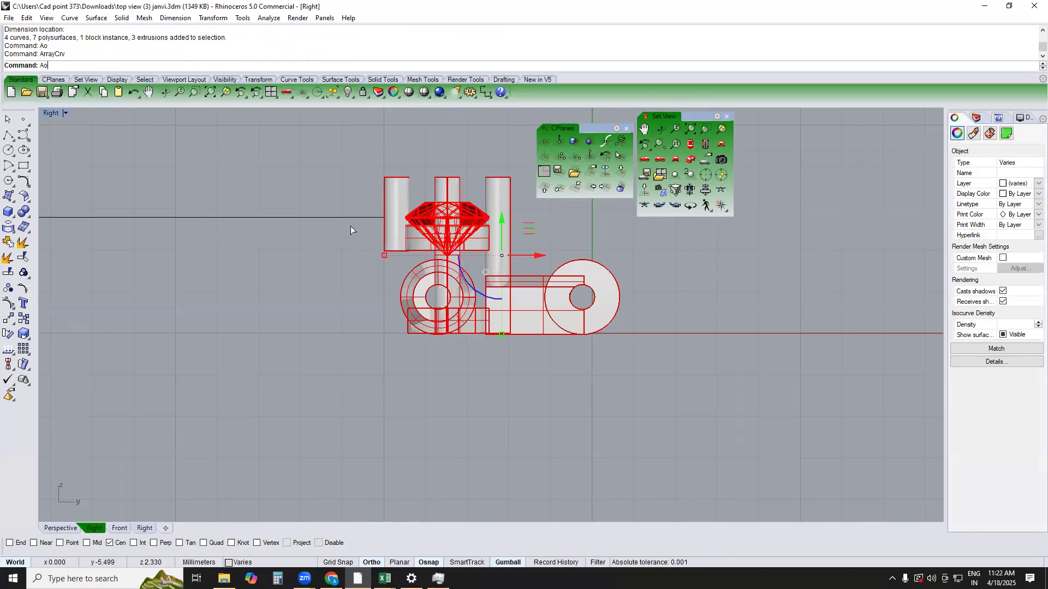
left_click(355, 218)
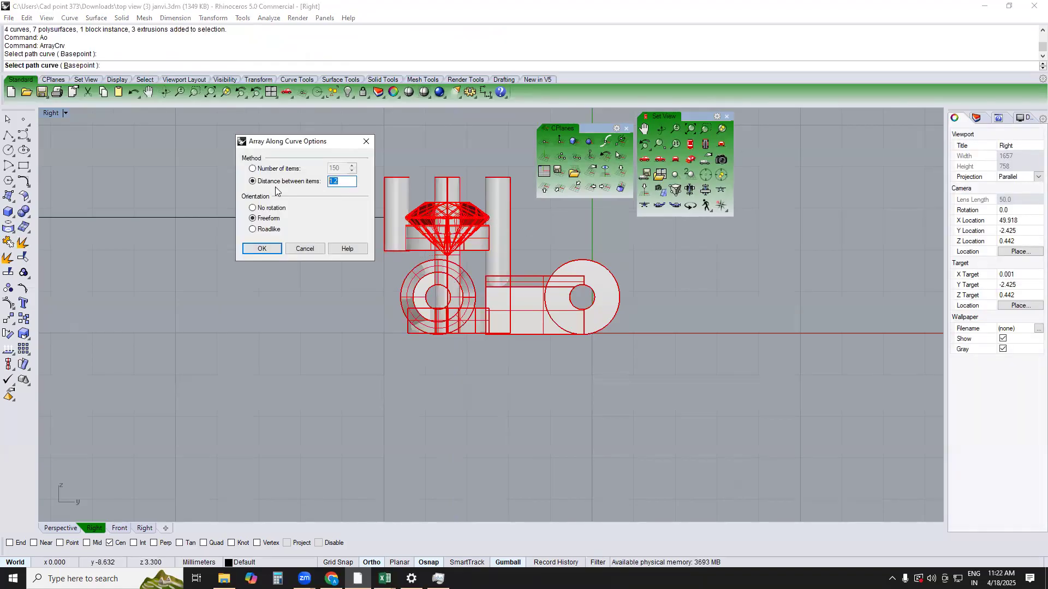
type("4")
key("BackSpace")
key("Return")
scroll(666, 271, "down", 3)
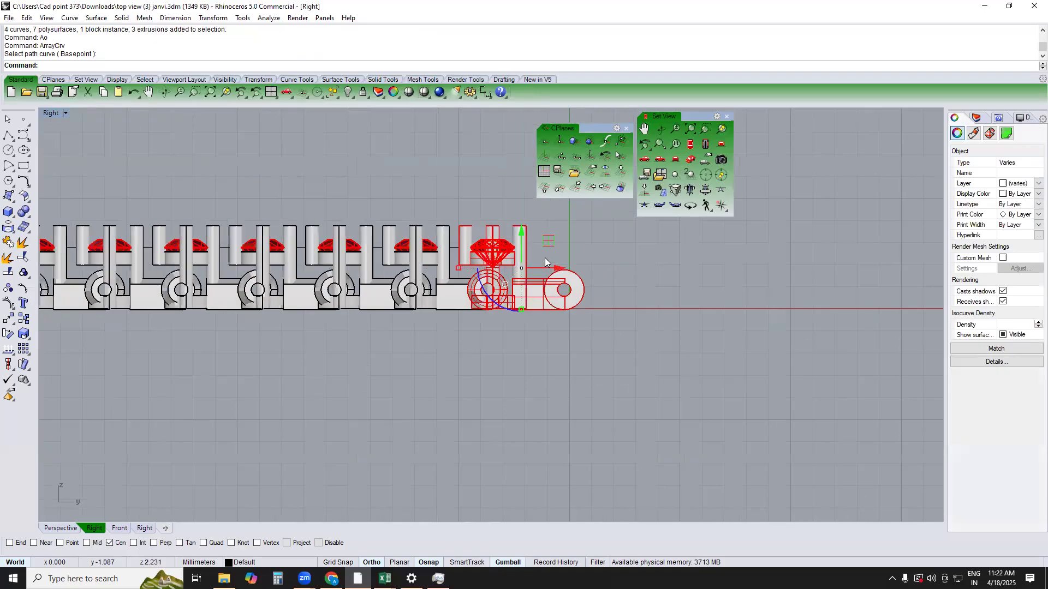
type("TOP")
key("Return")
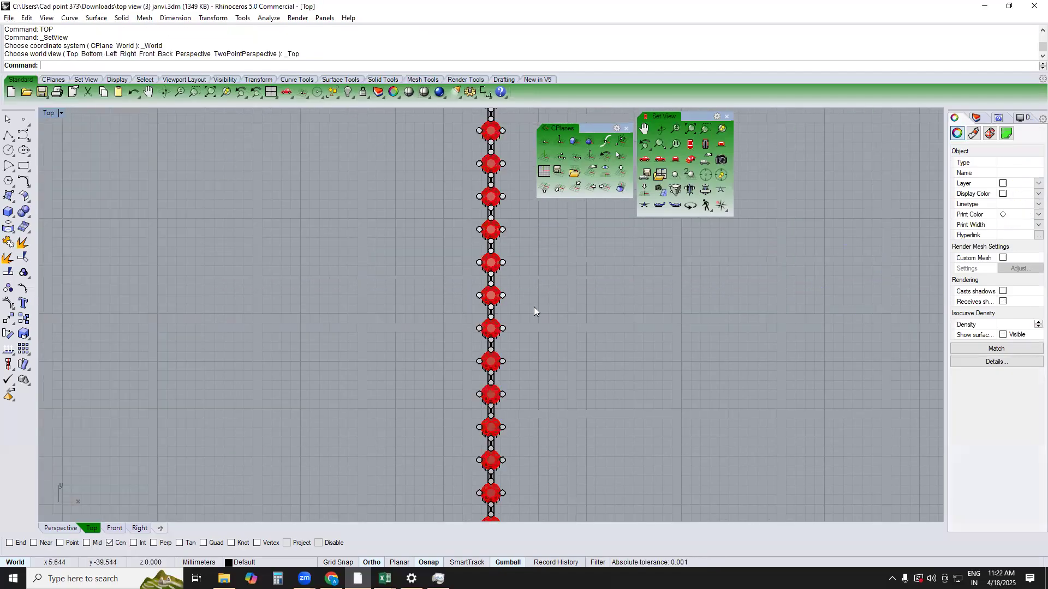
right_click_drag(469, 320, 415, 426)
right_click_drag(388, 295, 401, 351)
scroll(369, 333, "up", 9)
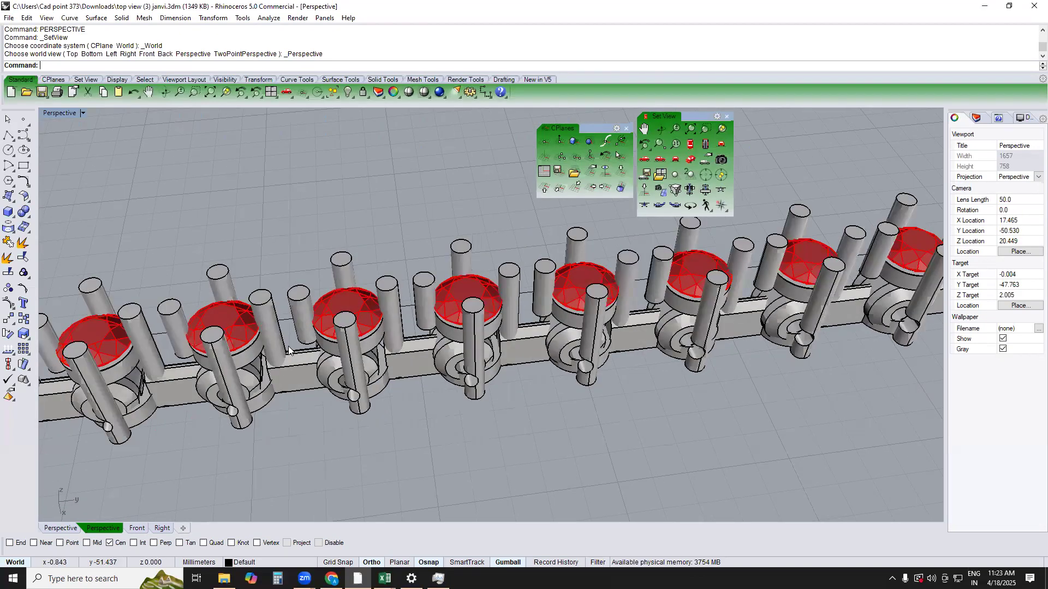
scroll(311, 346, "down", 10)
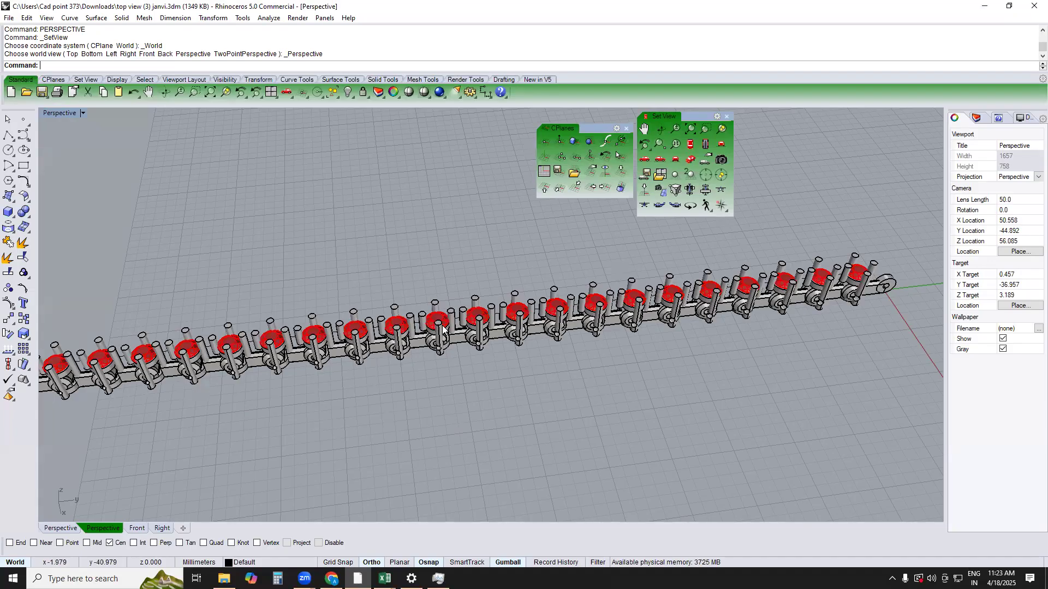
Undo the array along the curve and return to the shaded Top view of the single link
key("ctrl+z")
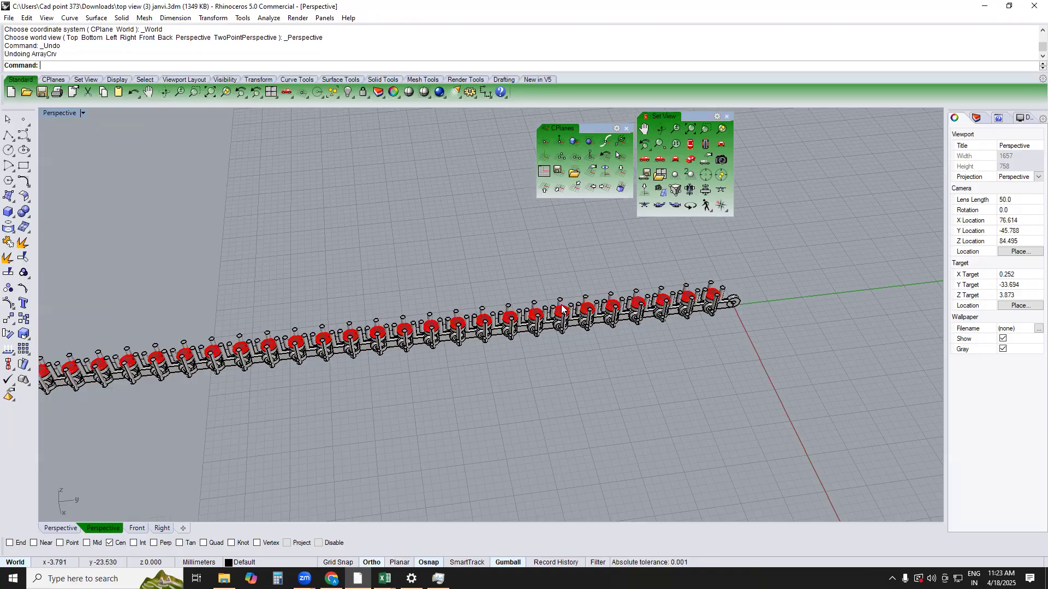
scroll(703, 334, "up", 2)
scroll(703, 334, "up", 7)
right_click_drag(703, 334, 622, 284)
type("top")
key("Return")
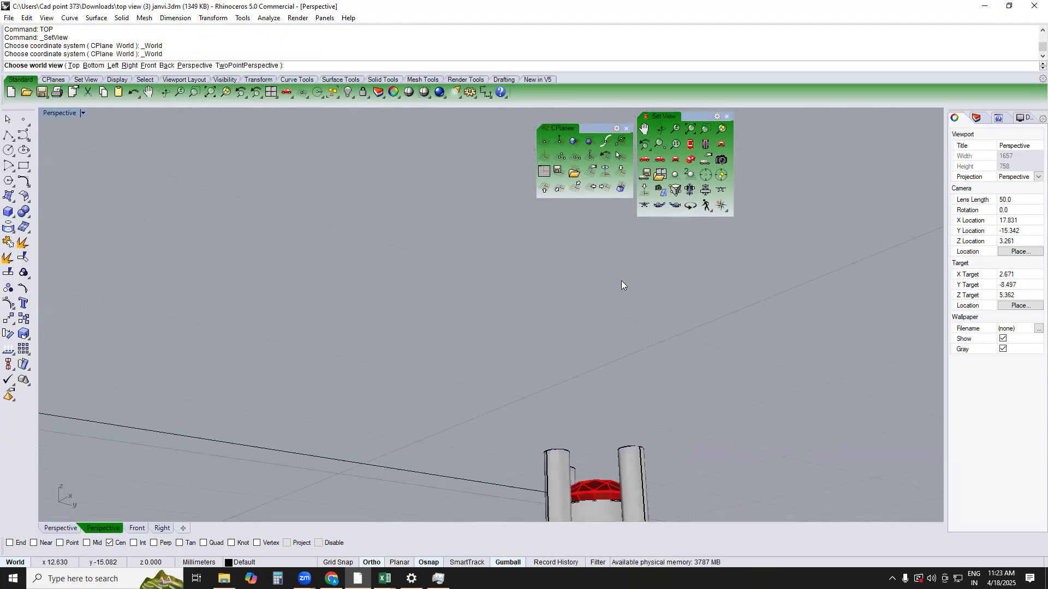
type("sv")
key("Return")
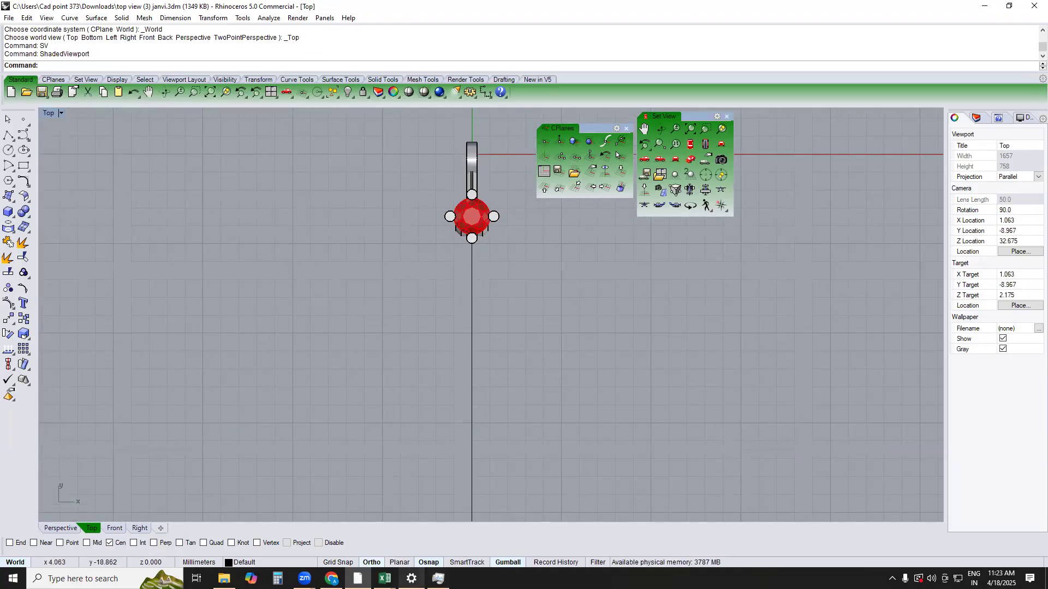
Look up the linking types in Excel's FORMATE workbook and return to Rhino
left_click(384, 579)
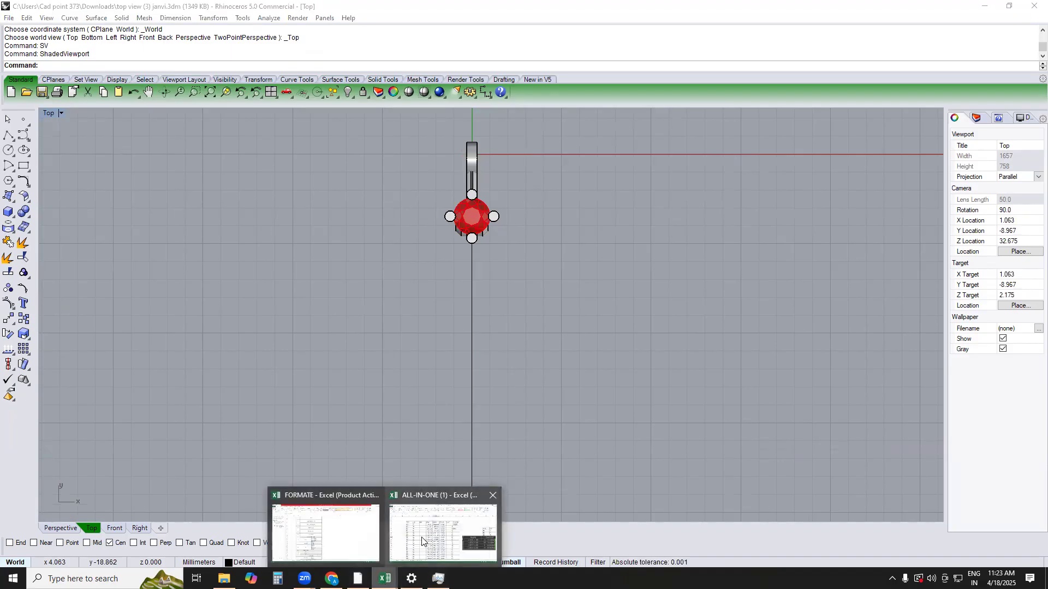
left_click(361, 544)
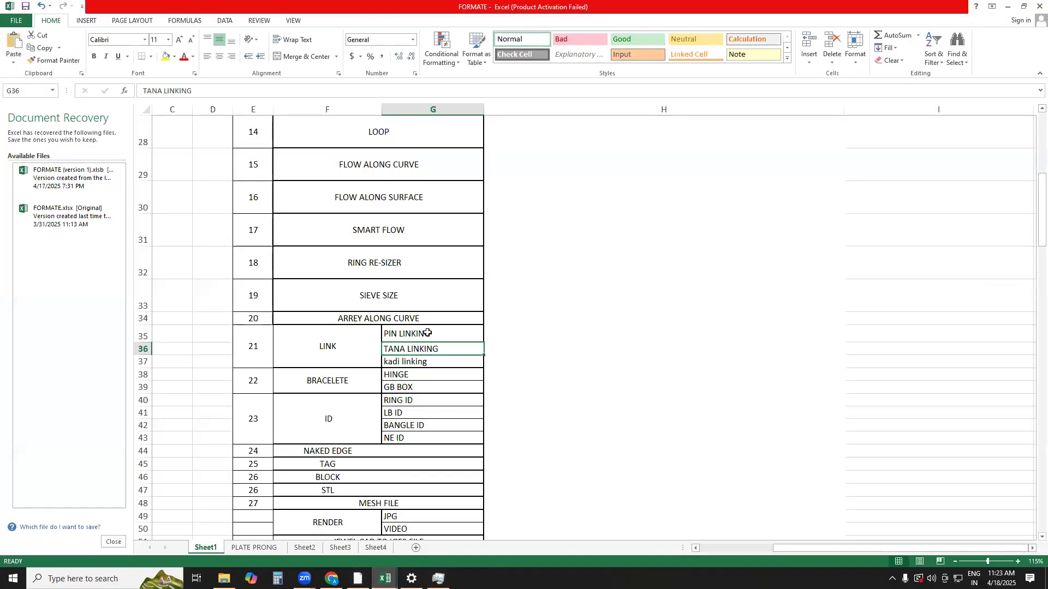
left_click(1007, 7)
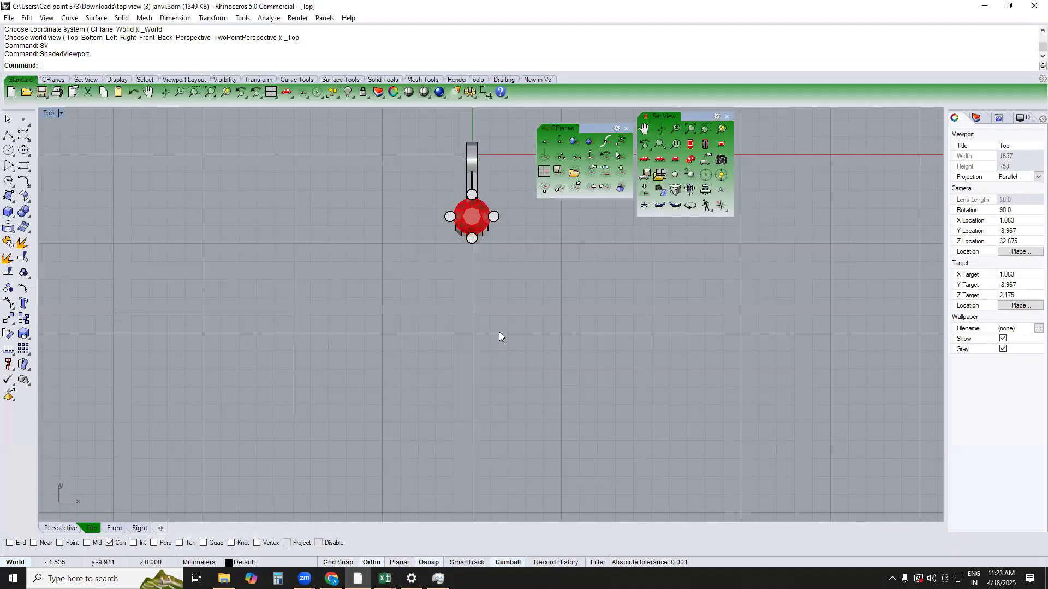
Undo the 180 mm guide polyline in the Perspective view
type("PERSPECTIVE")
key("Return")
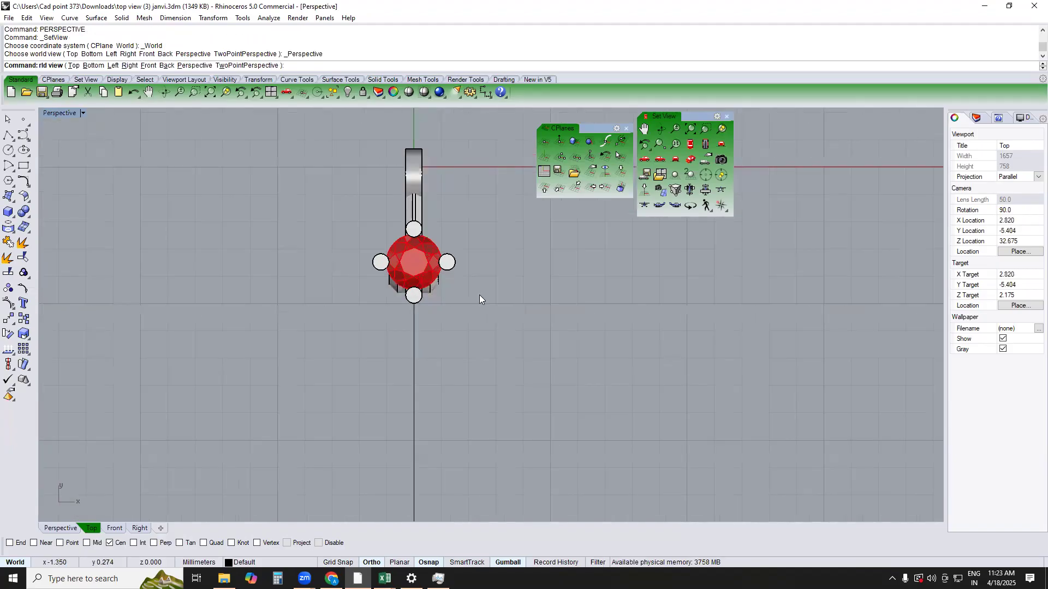
key("ctrl+z")
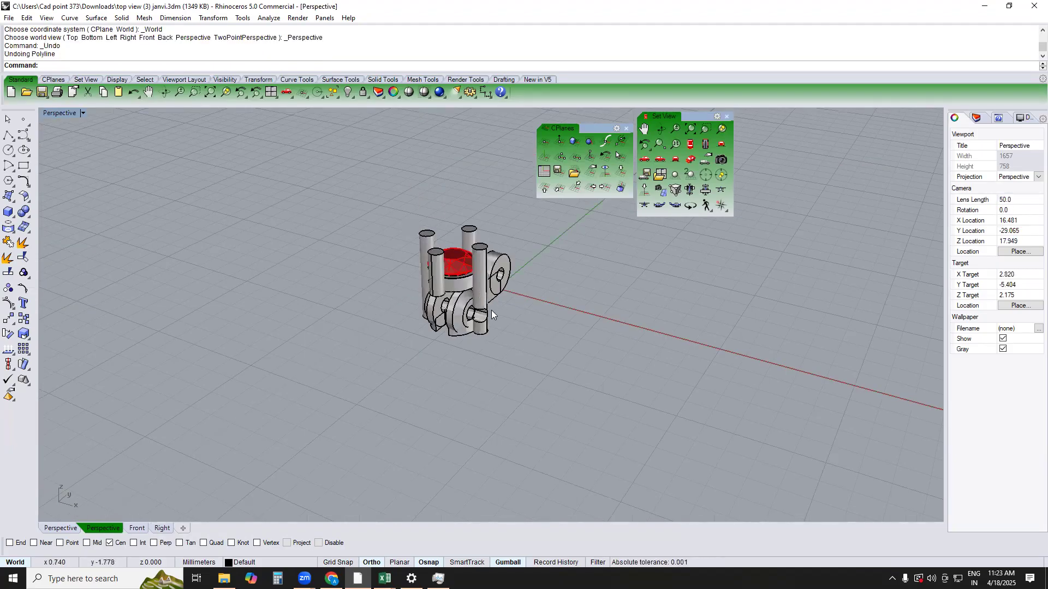
Step back through the recent edits to before the boolean difference, inspect the uncut settings, and redo the edits
key("ctrl+z")
key("ctrl+z")
key("ctrl+z")
key("ctrl+z")
key("ctrl+z")
left_click(538, 374)
right_click_drag(538, 373, 382, 352)
scroll(393, 327, "up", 7)
left_click(557, 290)
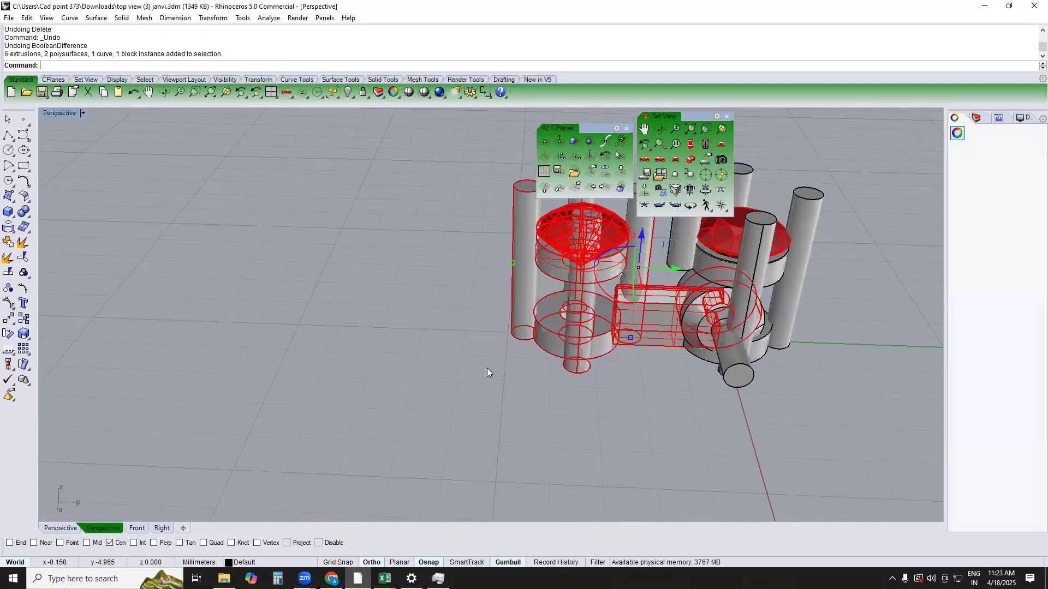
scroll(487, 372, "down", 3)
key("ctrl+y")
key("ctrl+y")
key("ctrl+y")
key("ctrl+y")
key("ctrl+y")
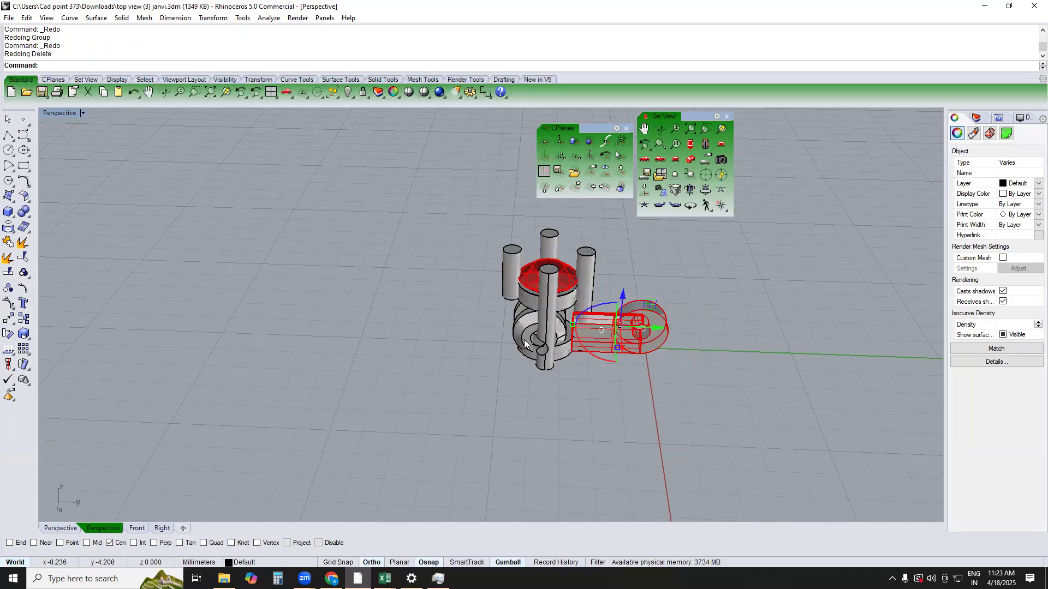
key("ctrl+y")
Paste the uncut setting with its connector from the clipboard and move it sideways off the finished link in the Top view
key("ctrl+a")
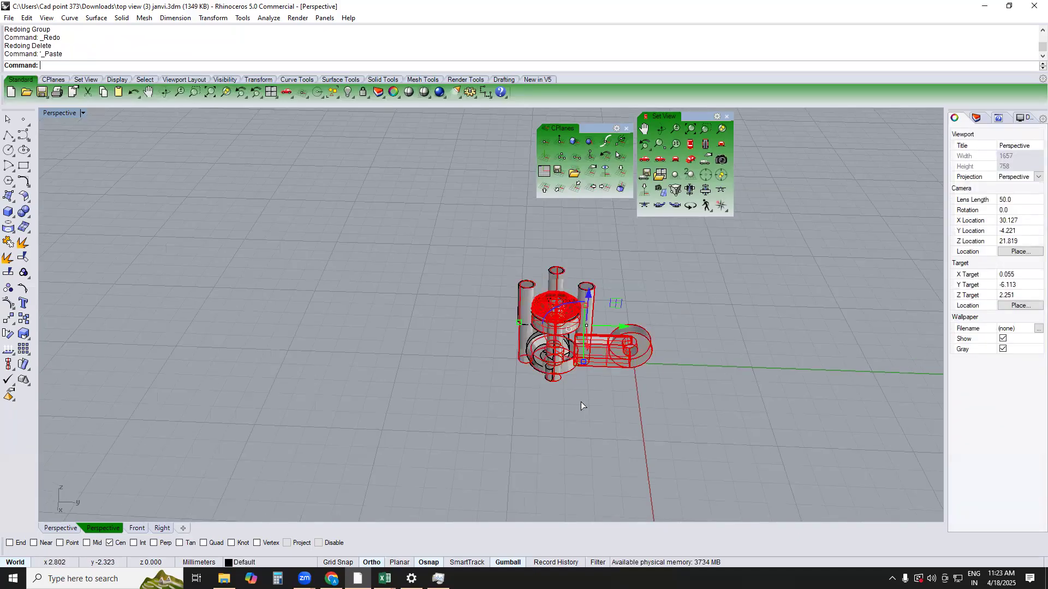
type("top")
key("Return")
left_click_drag(497, 332, 606, 349)
key("alt")
left_click(498, 283)
type("us")
key("Return")
key("Escape")
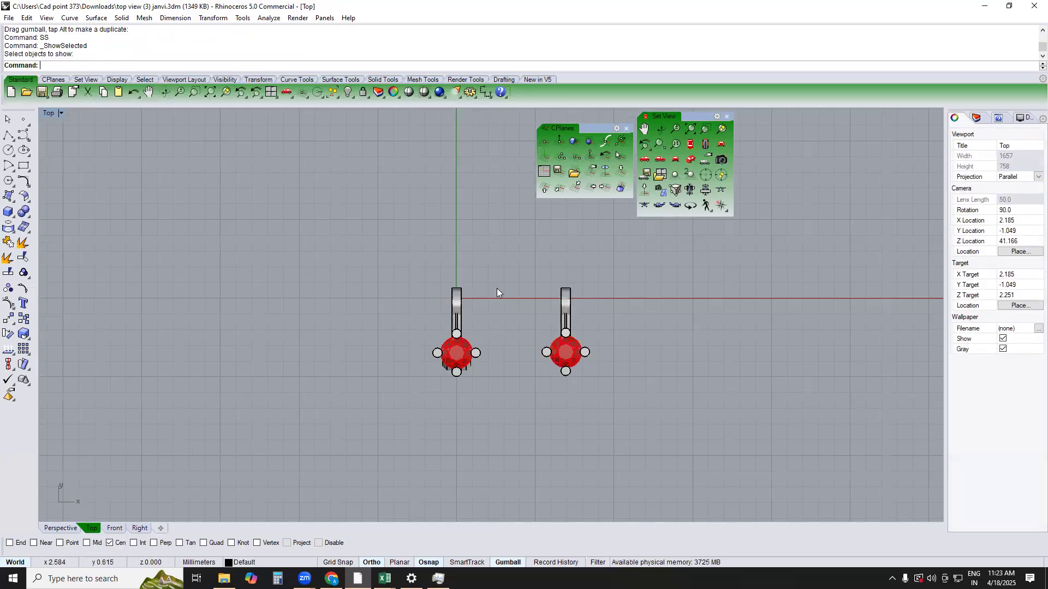
Hide the finished hinged link and delete the connector from the pasted setting, leaving its stone, rings and prongs
left_click_drag(497, 287, 434, 336)
key("ctrl+h")
scroll(573, 334, "up", 5)
type("rg")
key("Return")
left_click_drag(613, 273, 517, 304)
key("Return")
key("Delete")
type("perspective")
key("Return")
scroll(509, 363, "up", 6)
right_click_drag(558, 368, 587, 365)
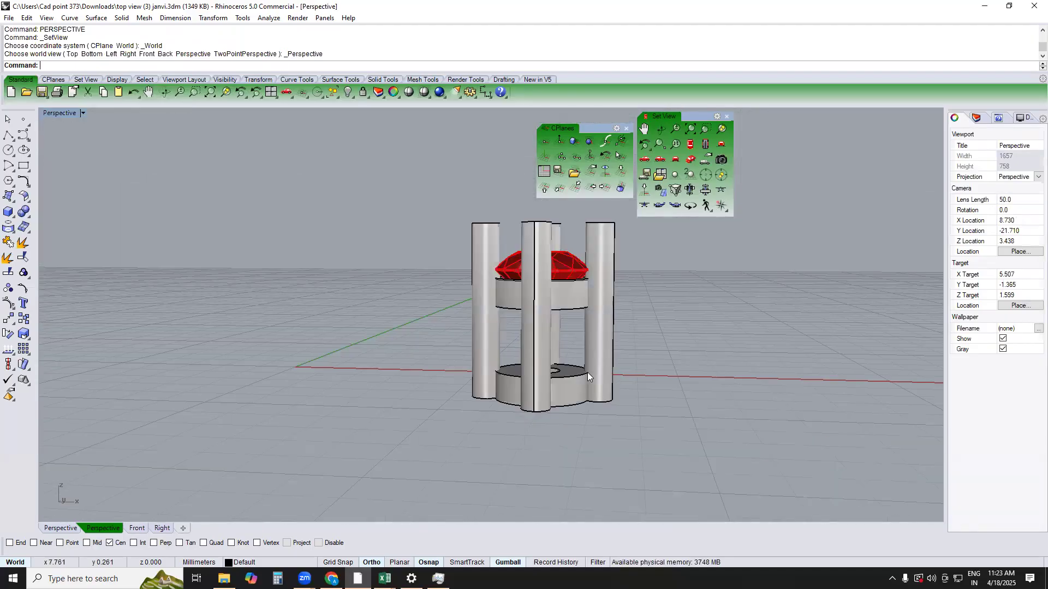
Copy the remaining setting about 3.74 mm straight down in the Top view
type("top")
key("Return")
scroll(568, 387, "up", 6)
scroll(565, 414, "down", 2)
left_click(508, 293)
right_click_drag(556, 420, 458, 318)
scroll(508, 293, "down", 4)
left_click(459, 317)
scroll(484, 349, "down", 4)
type("c")
key("Return")
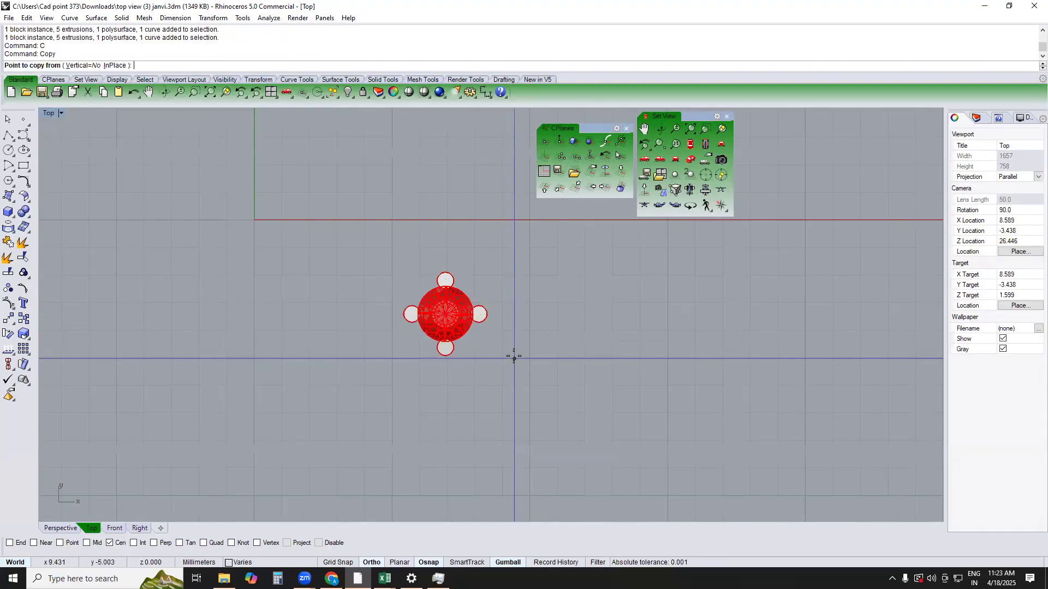
left_click(513, 357)
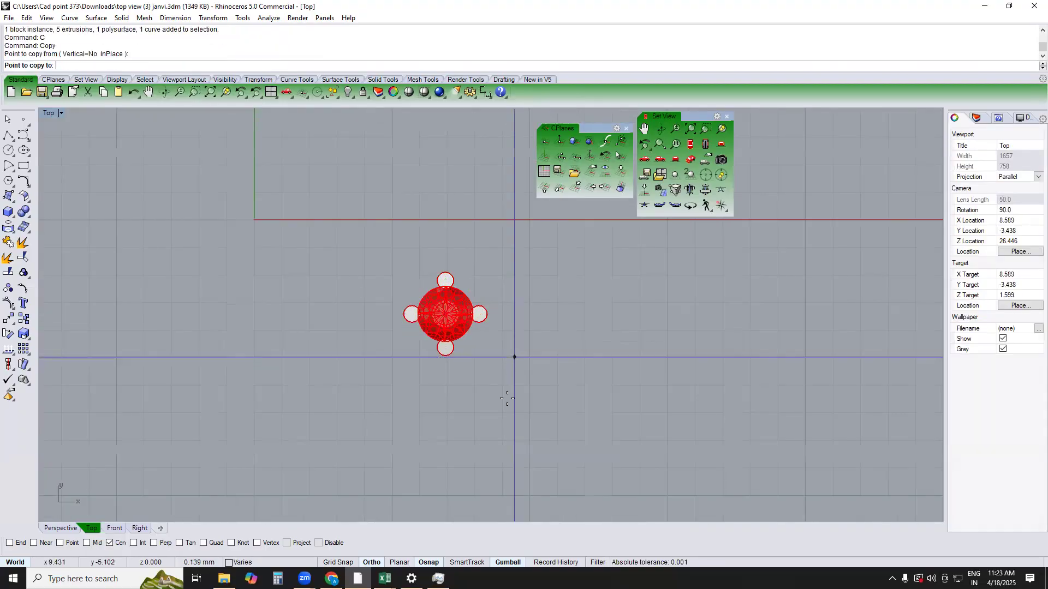
left_click(504, 460)
key("Return")
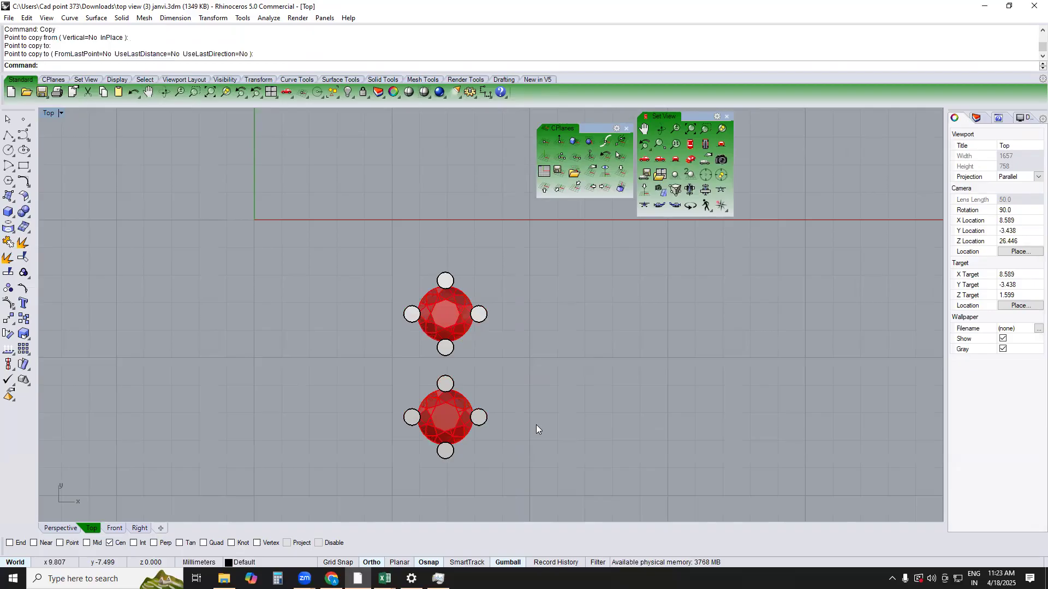
Create a 0.6 × 6 × 0.6 mm box beside the two settings in the Top view, and view it in Perspective
type("p")
key("Return")
right_click_drag(541, 383, 520, 377)
type("t")
key("Return")
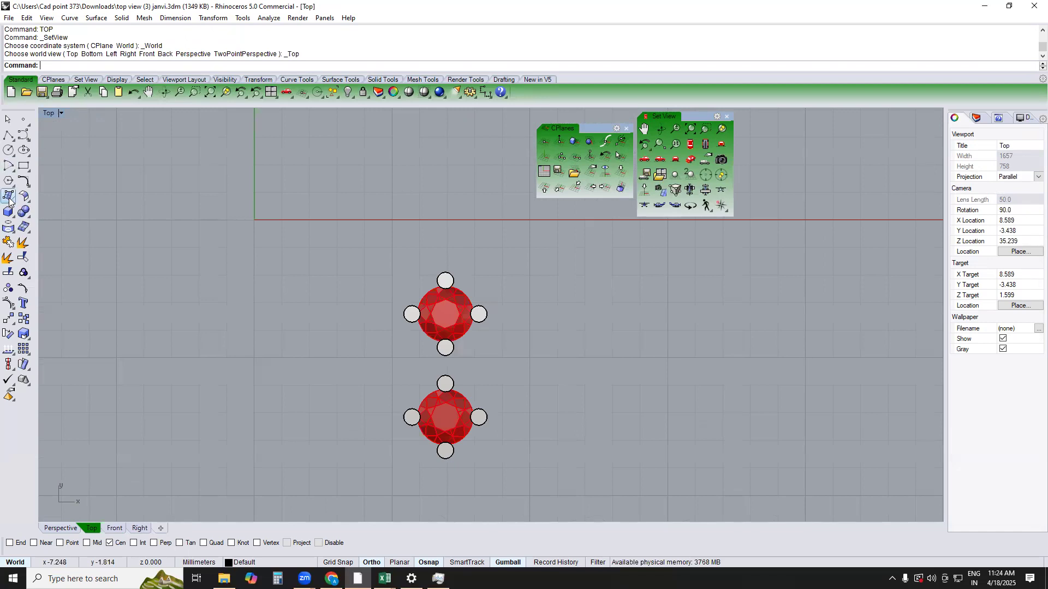
right_click_drag(601, 302, 486, 313)
left_click(486, 306)
type(".6")
key("Return")
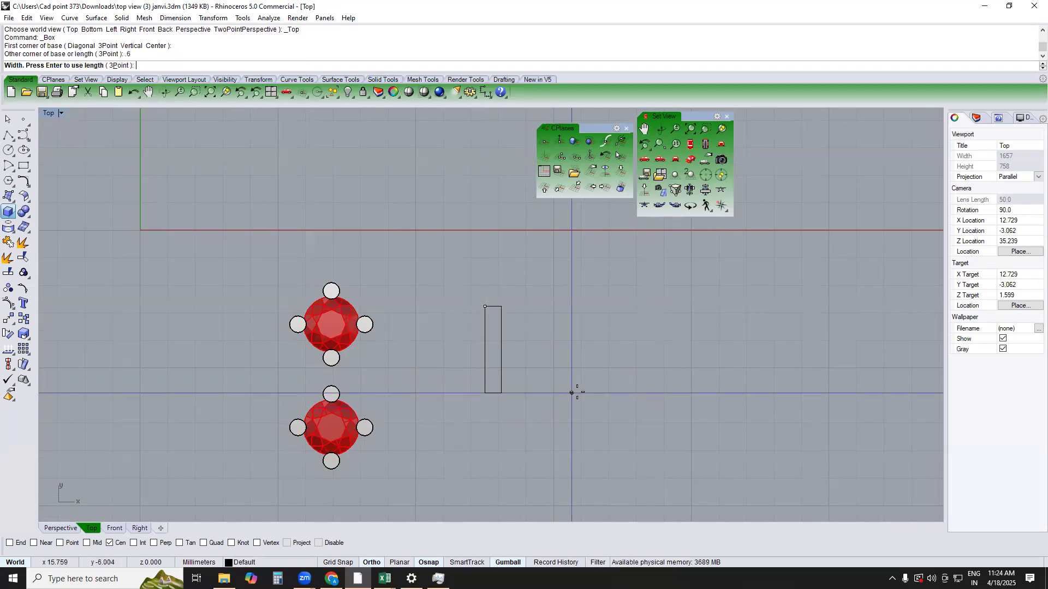
type("6")
key("Return")
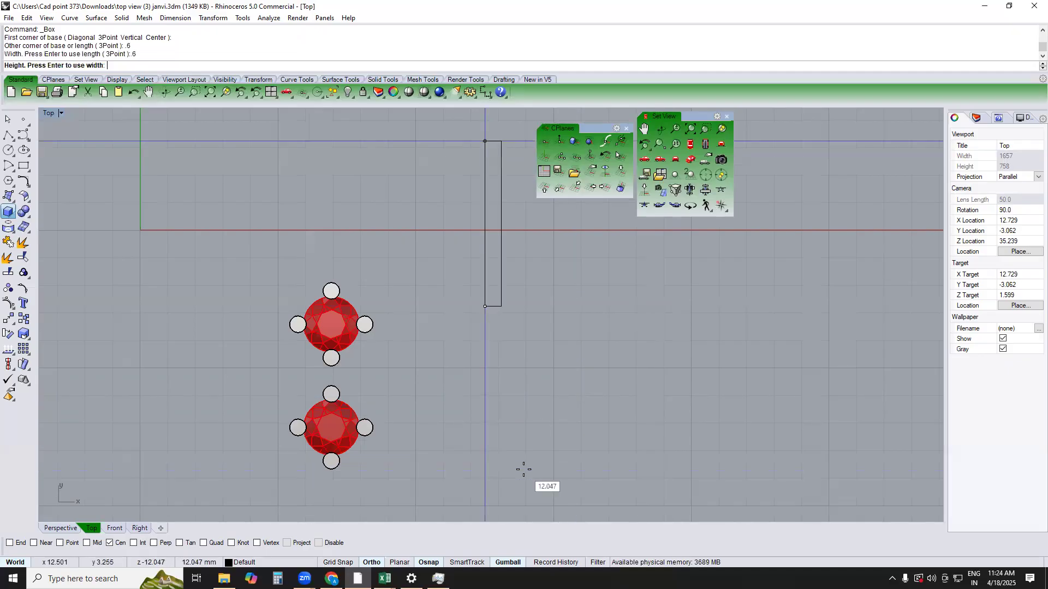
type(".6")
key("Return")
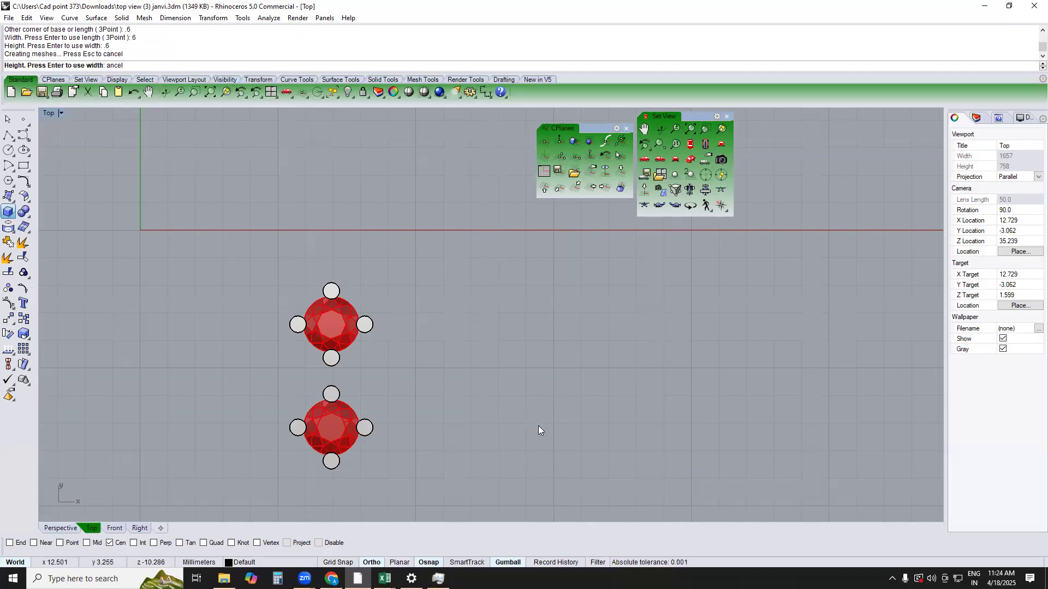
right_click_drag(549, 419, 542, 499)
type("PERSPECTIVE")
key("Return")
scroll(452, 378, "up", 3)
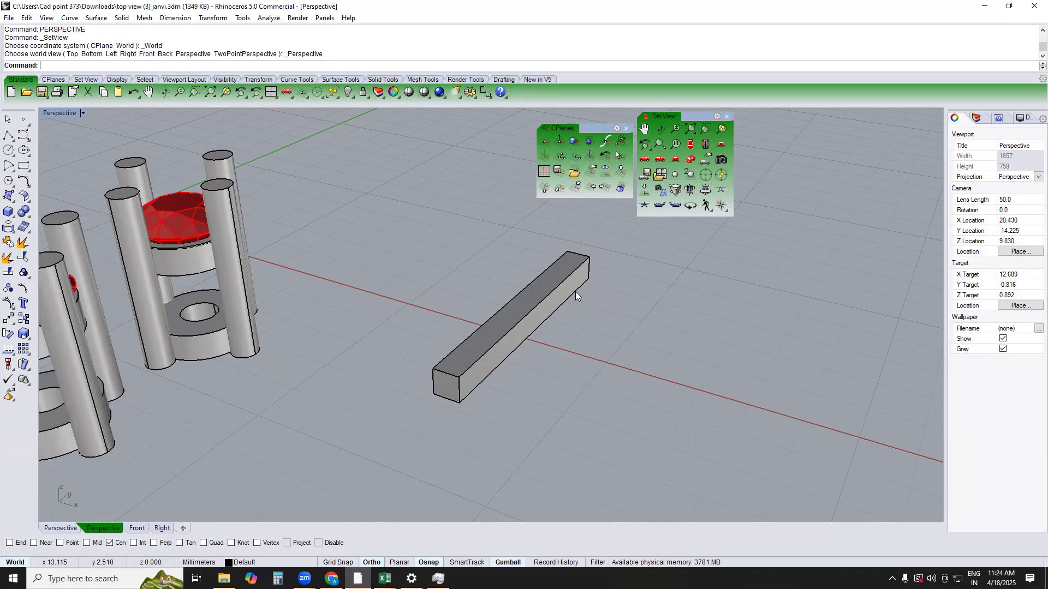
Copy the bar 1.2 mm straight up in the Front view
left_click(539, 278)
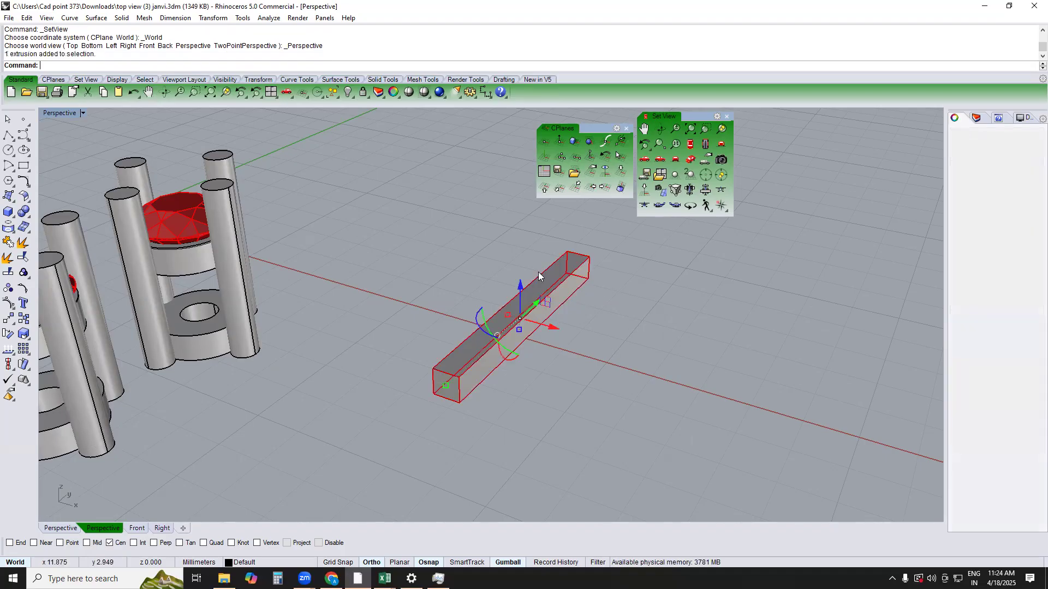
type("FRONT")
key("Return")
type("C")
key("Return")
mouse_move(536, 293)
right_mouse_down()
mouse_move(537, 266)
mouse_move(539, 299)
right_mouse_up()
scroll(545, 269, "up", 4)
left_click(547, 263)
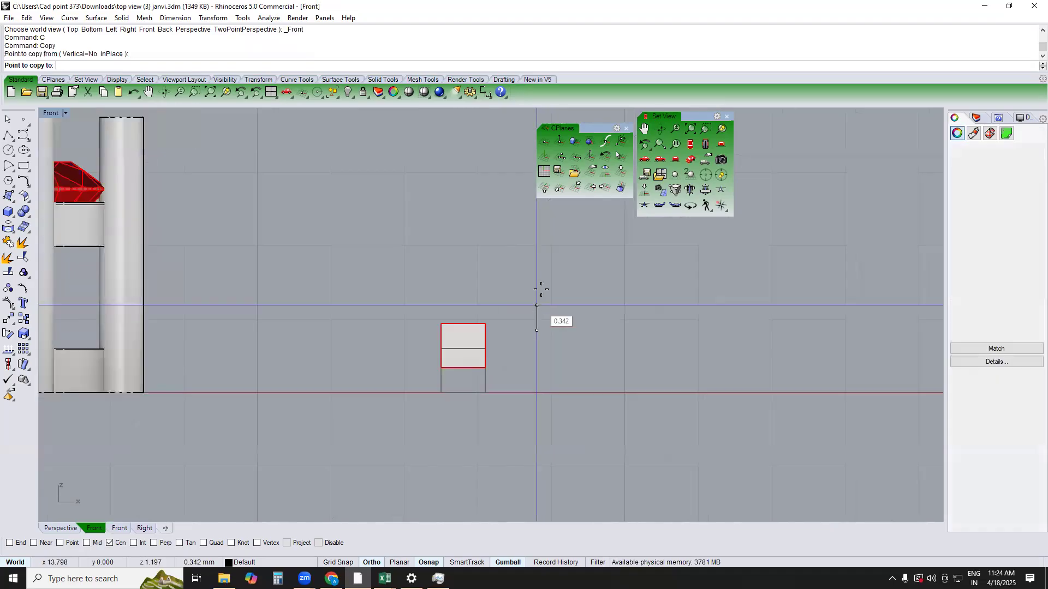
type("1.2")
key("Return")
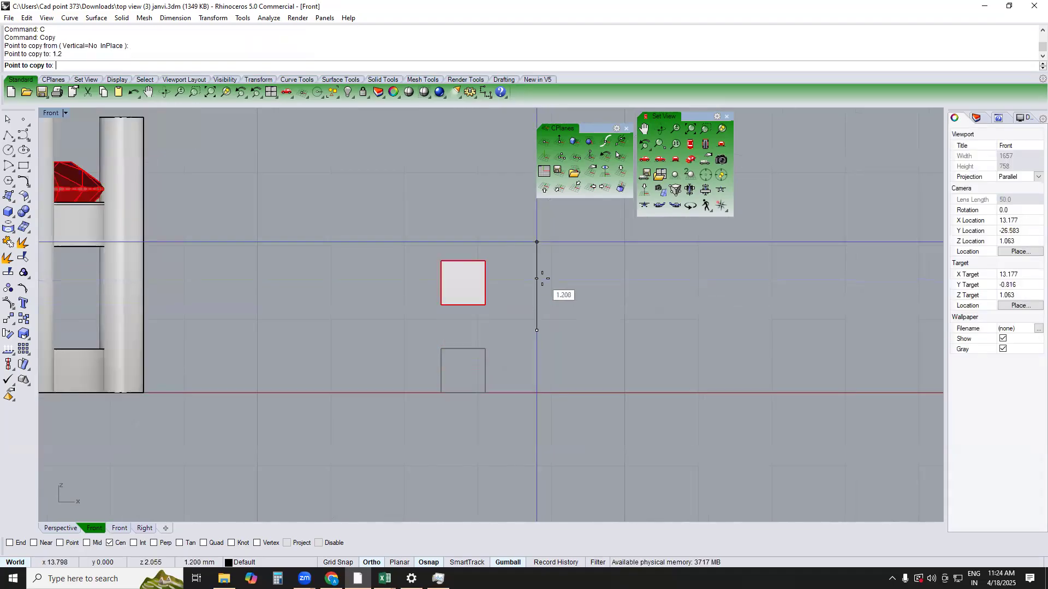
left_click(542, 279)
key("Return")
scroll(467, 354, "up", 3)
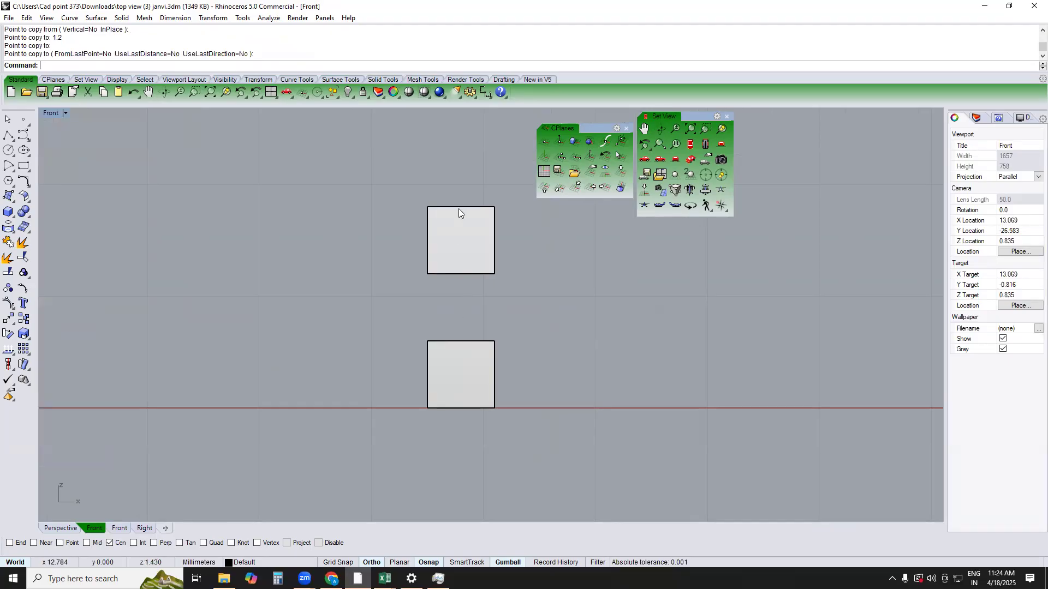
Move both stacked bars about 9.16 mm in the Top view so they run through the two stone settings
scroll(478, 218, "down", 5)
type("top")
key("Return")
left_click_drag(488, 253, 345, 369)
scroll(408, 324, "down", 4)
scroll(420, 323, "down", 6)
right_click_drag(419, 323, 477, 280)
type("m")
key("Return")
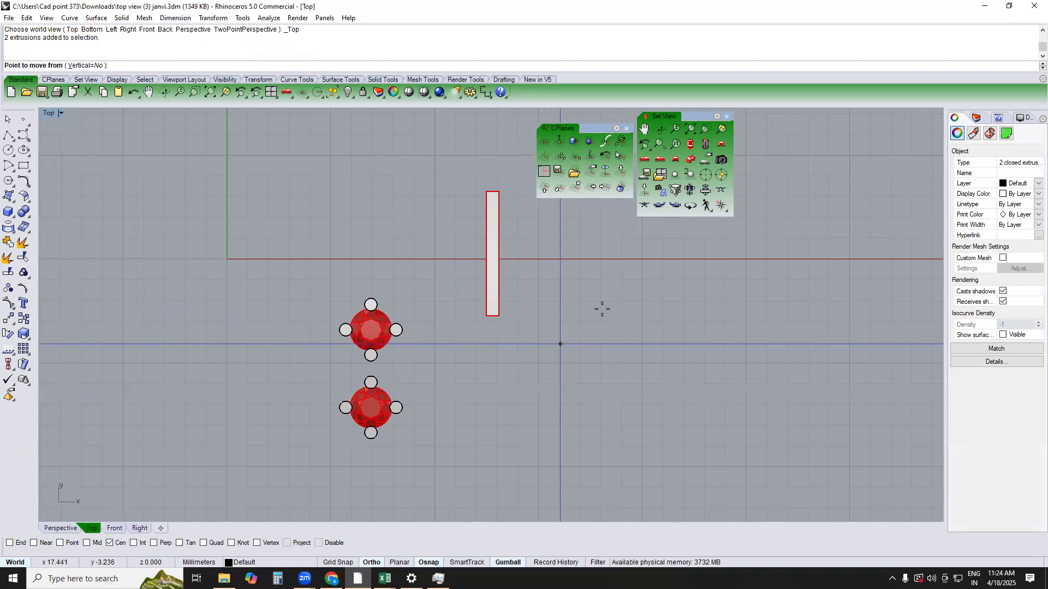
left_click(603, 307)
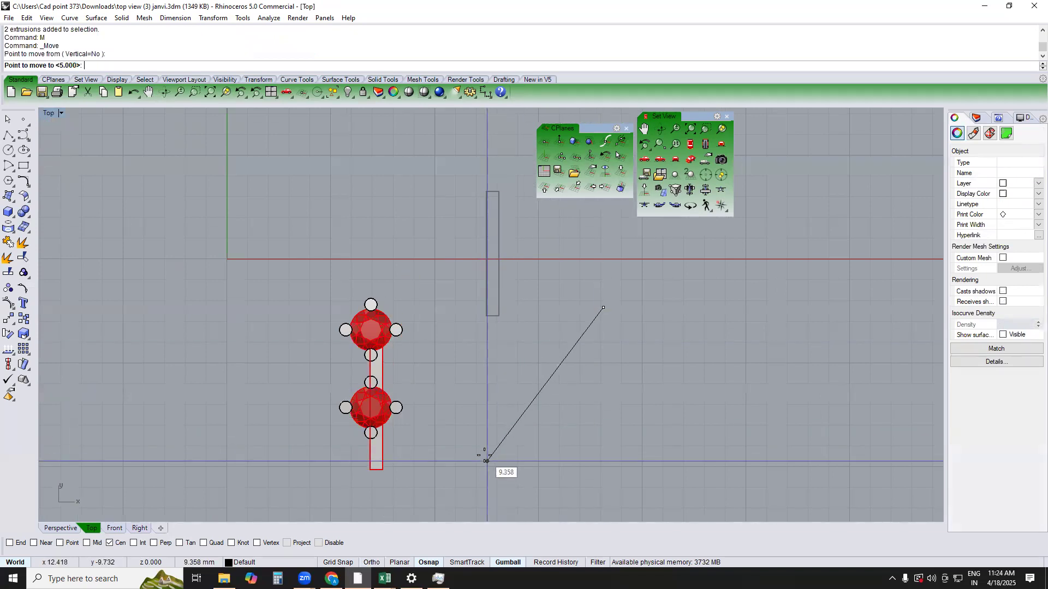
left_click(482, 453)
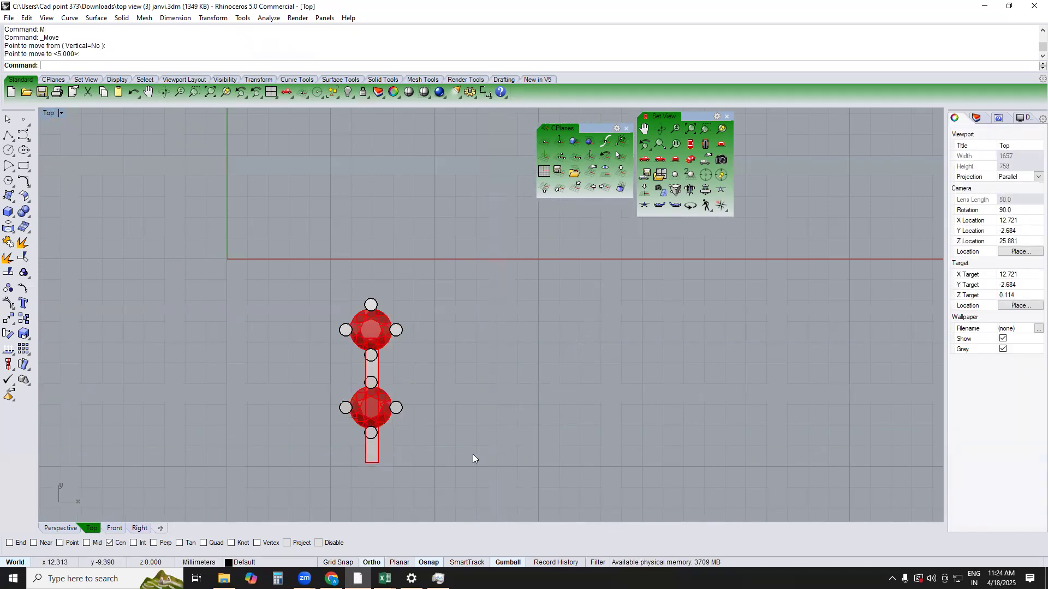
Nudge both bars about 0.055 mm sideways in the Top view to line them up with the prongs between the stones
scroll(367, 377, "up", 5)
scroll(422, 316, "up", 3)
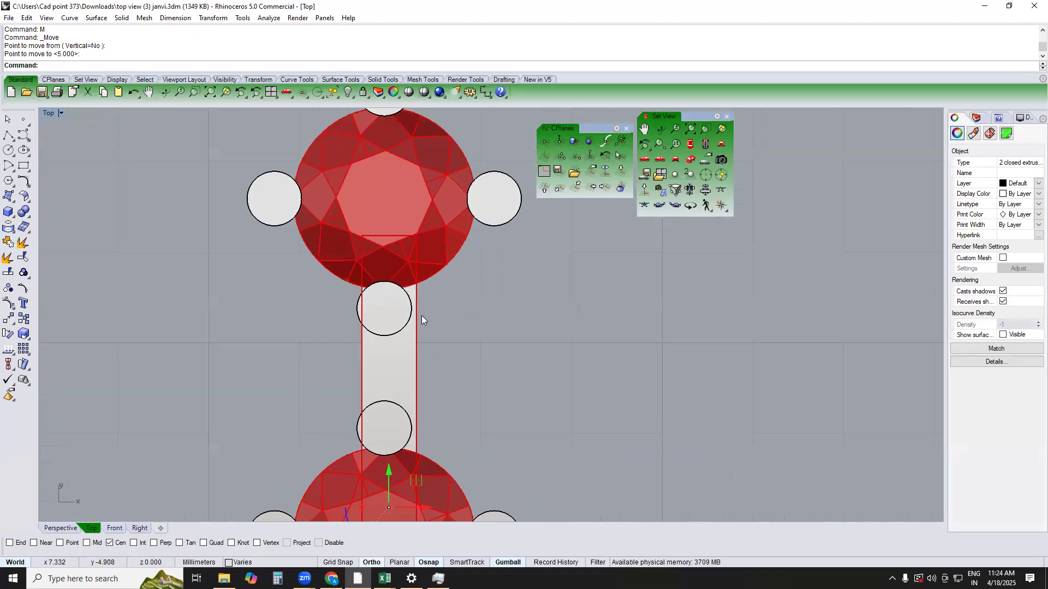
type("m")
key("Return")
left_click(546, 336)
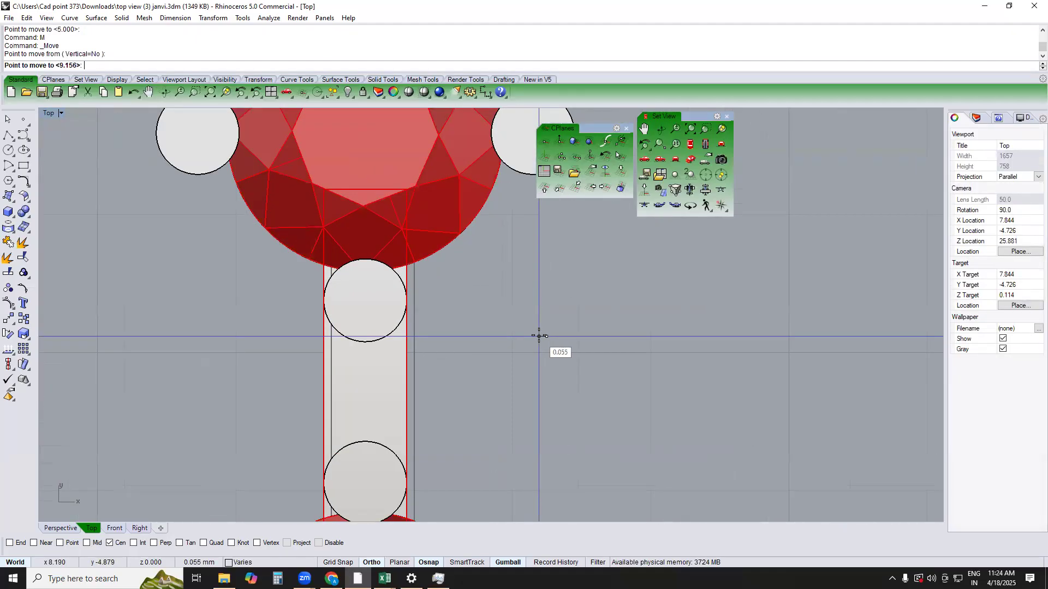
left_click(537, 335)
left_click(537, 335)
scroll(496, 366, "down", 8)
Slide the copied setting about 0.4 mm closer to the other setting in the Right view
type("PERSPECTIVE")
key("Return")
scroll(417, 270, "up", 4)
left_click(419, 268)
type("RIGHT")
key("Return")
left_click_drag(329, 238, 351, 240)
left_click(362, 419)
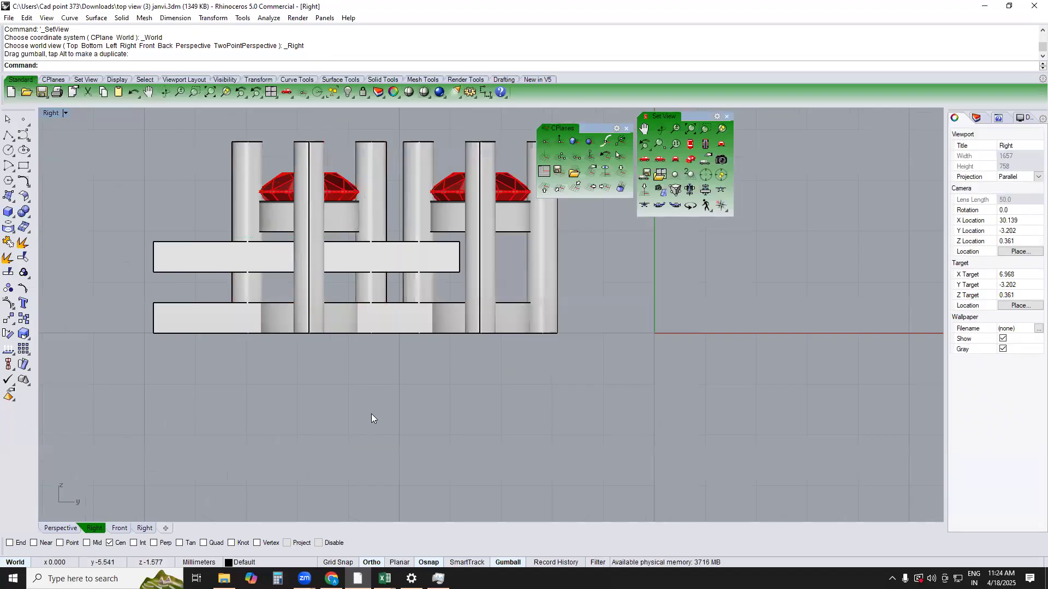
Shift both bars together about 0.66 mm in the negative Y direction in the Right view
scroll(421, 307, "up", 6)
left_click(381, 231)
left_click(366, 308, "shift")
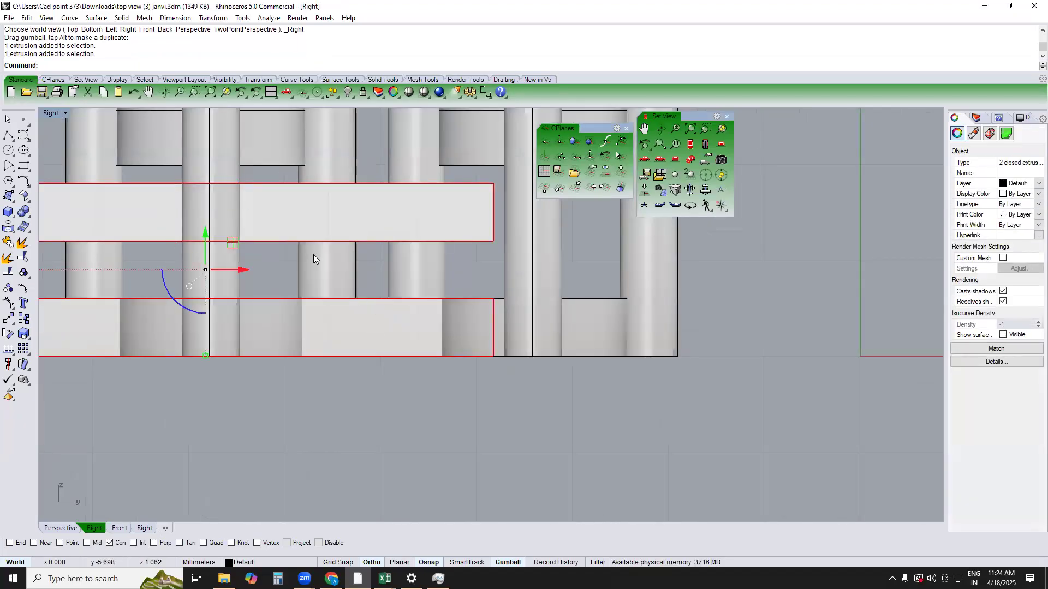
left_click_drag(228, 274, 176, 273)
left_click(381, 427)
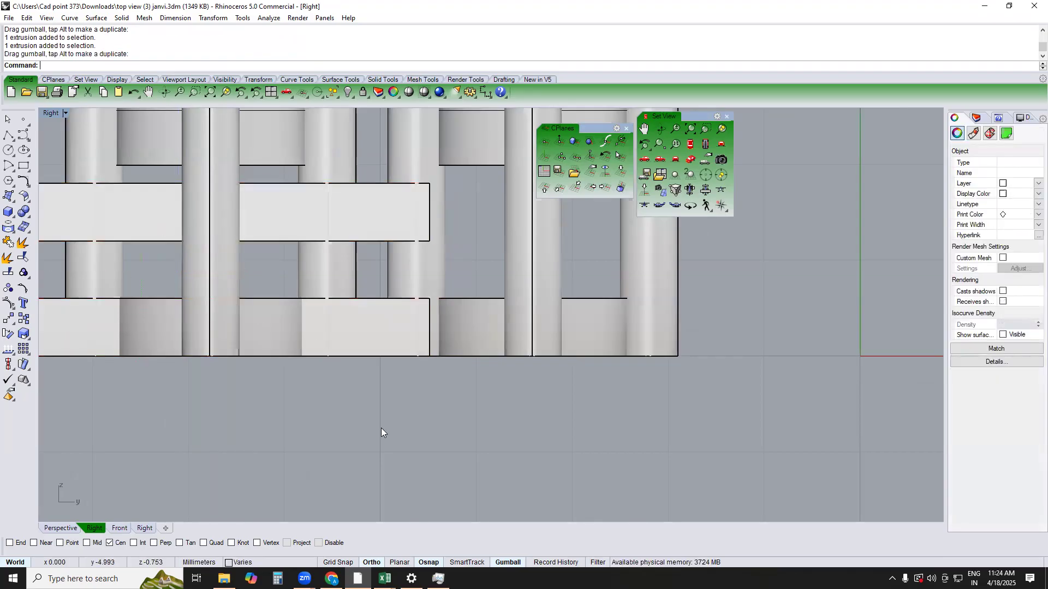
Move the lower bar 0.05 mm straight down in the Right view so it projects below the bottom rings
scroll(336, 345, "up", 2)
left_click(336, 345)
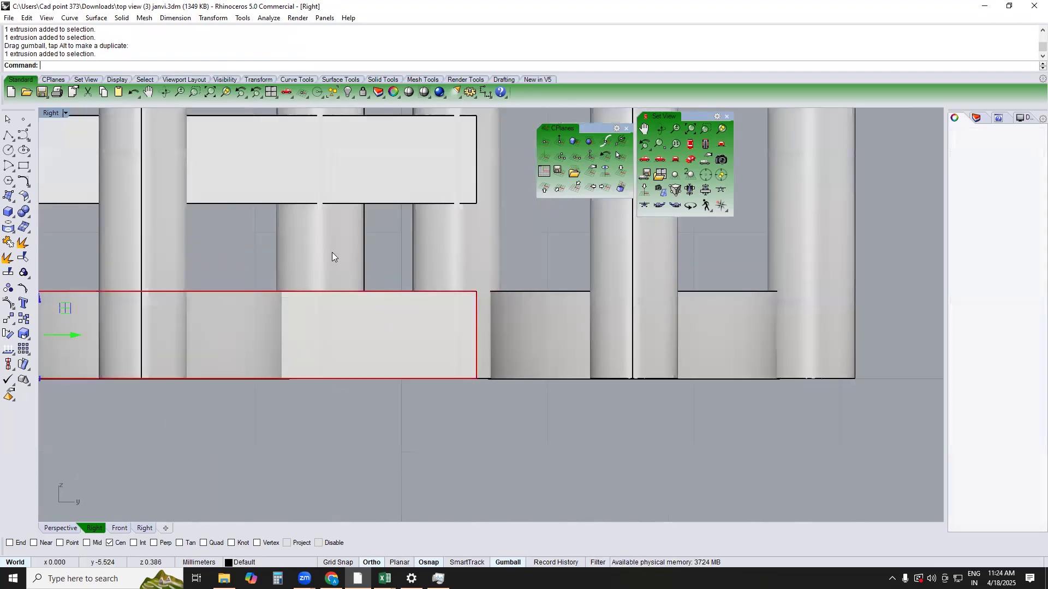
right_click_drag(352, 364, 378, 323)
key("Return")
left_click(383, 371)
type("1")
key("Return")
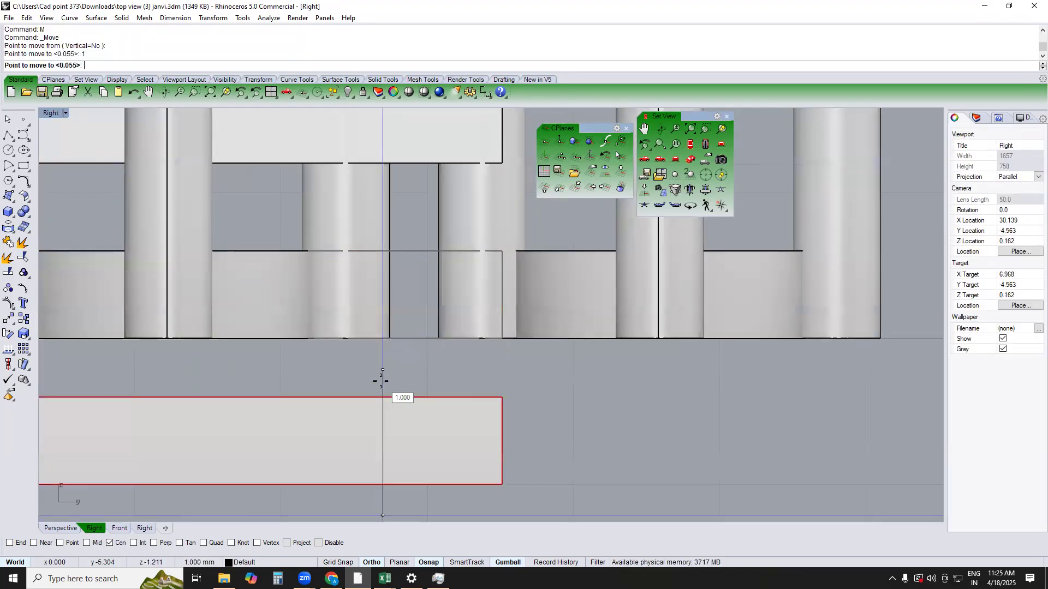
key("Return")
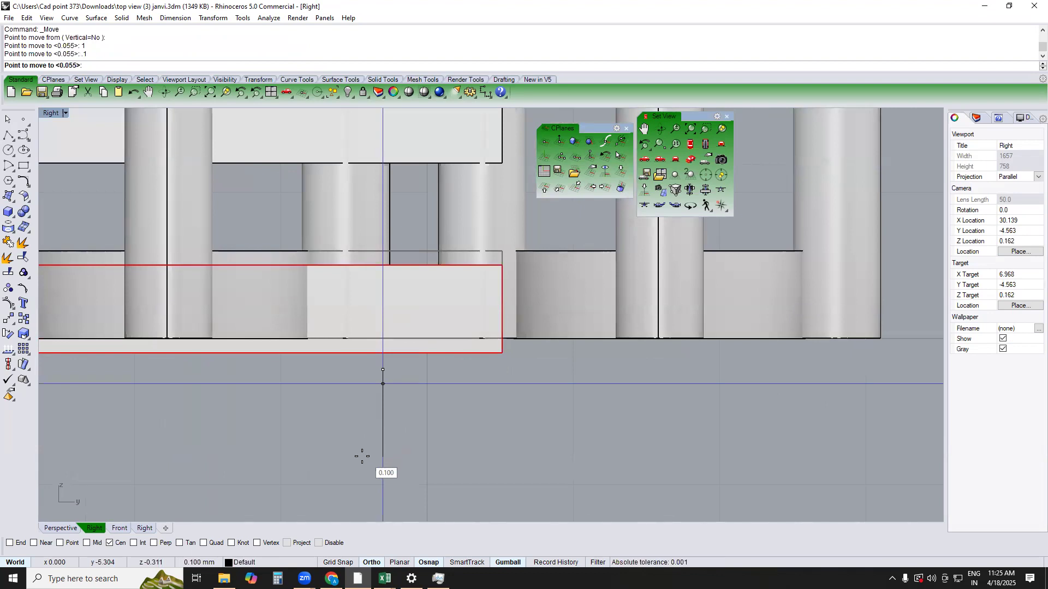
key("Return")
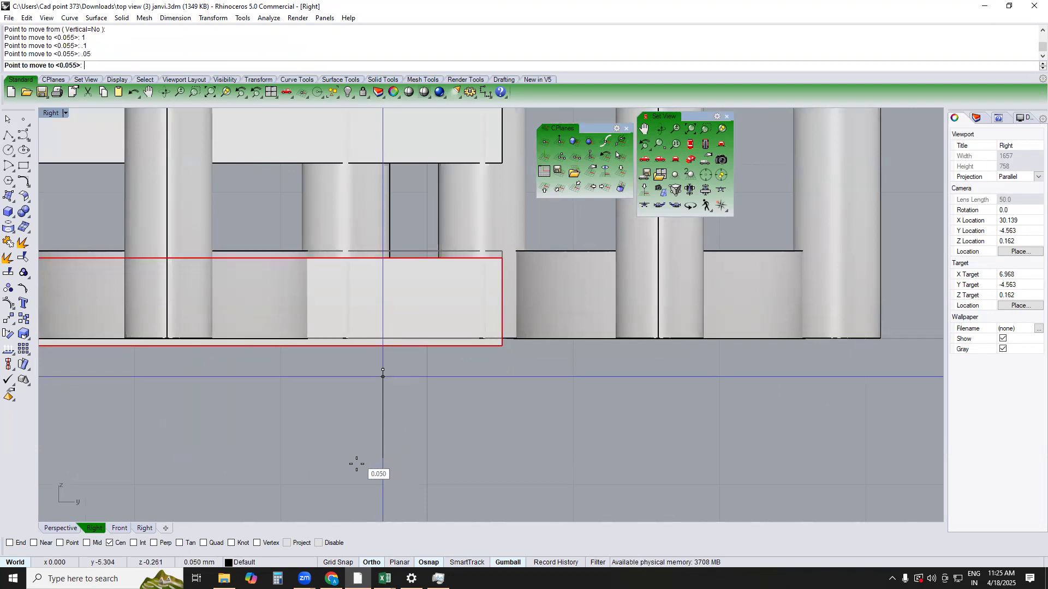
left_click(358, 466)
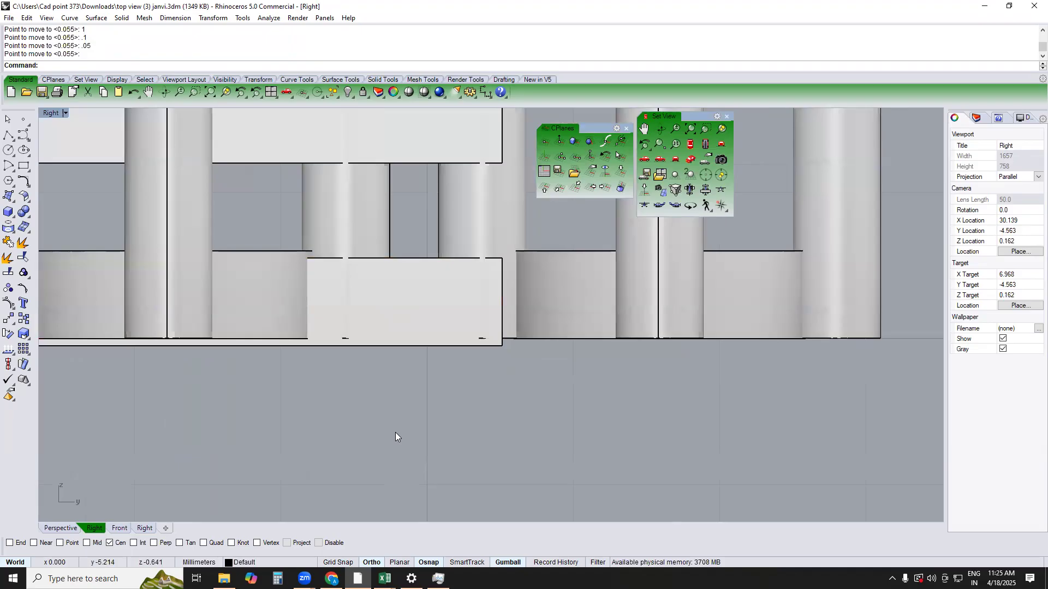
Slide the lower bar lengthwise in Perspective, seen from below, so its end reaches further into the second setting's bottom ring
scroll(405, 364, "down", 6)
right_click_drag(405, 363, 419, 366)
key("F4")
right_click_drag(375, 396, 365, 246)
scroll(465, 309, "up", 5)
left_click(465, 309)
scroll(465, 309, "down", 4)
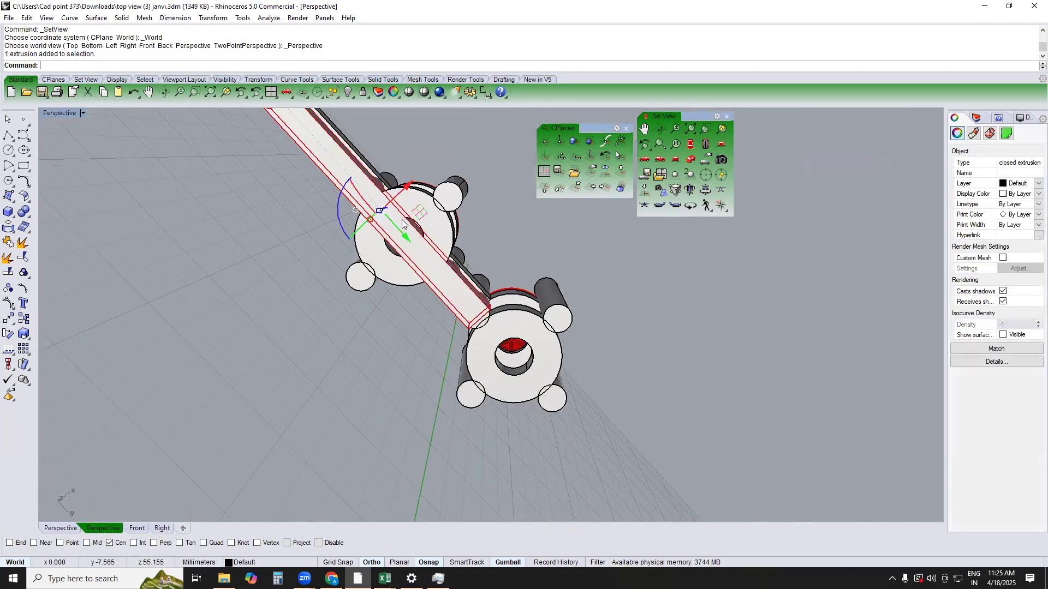
scroll(401, 219, "up", 4)
left_click_drag(394, 233, 414, 256)
left_click(437, 220)
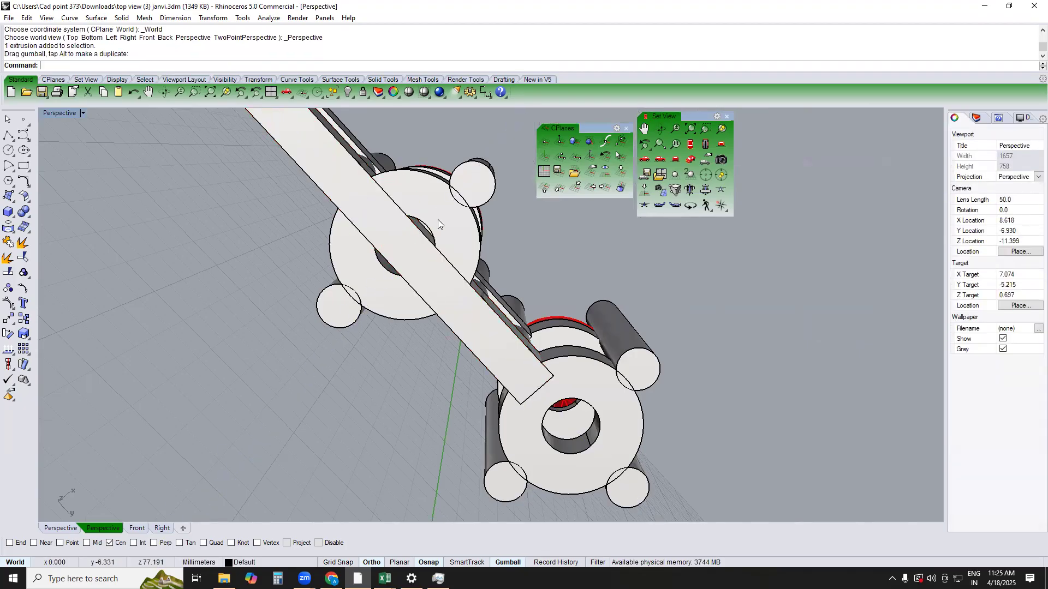
Try to subtract the lower bar from both settings with a Boolean difference, and delete the bar
right_click_drag(509, 277, 554, 344)
left_click(564, 303, "shift")
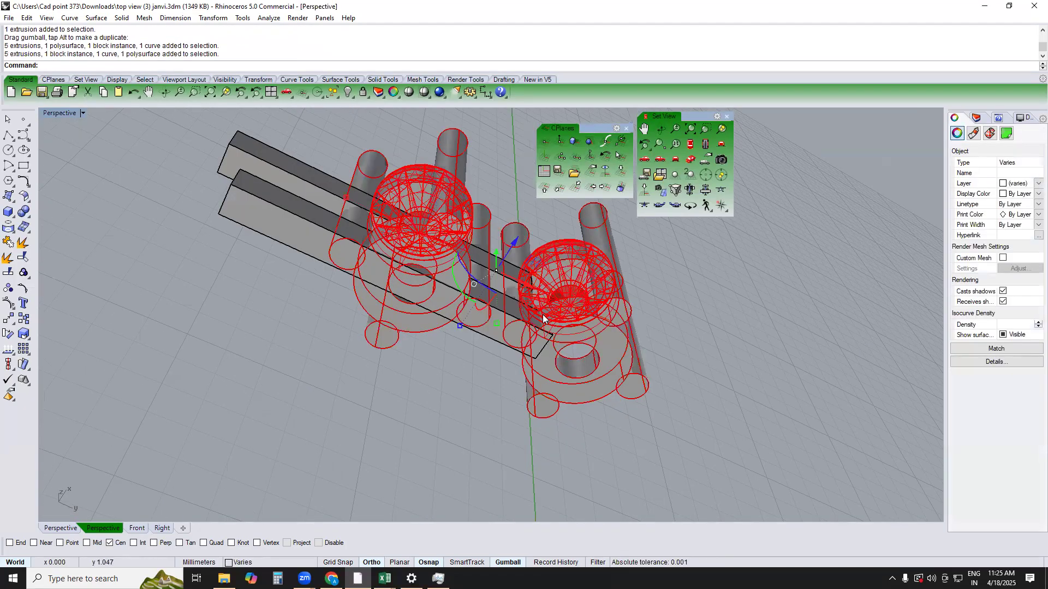
type("b")
key("space")
left_click(498, 338)
key("space")
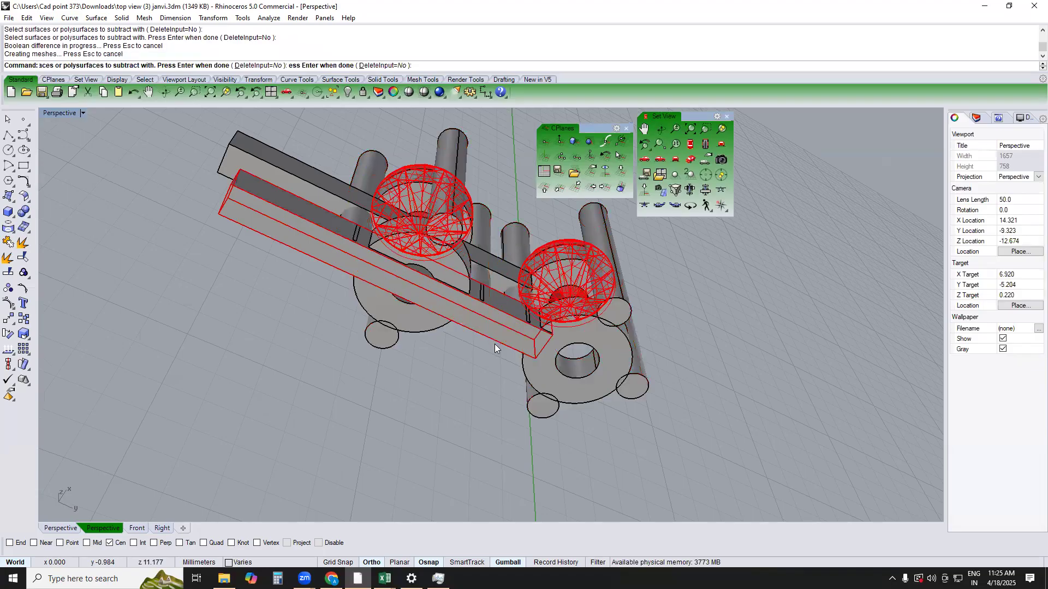
left_click(499, 324)
key("Delete")
right_click_drag(499, 324, 429, 447)
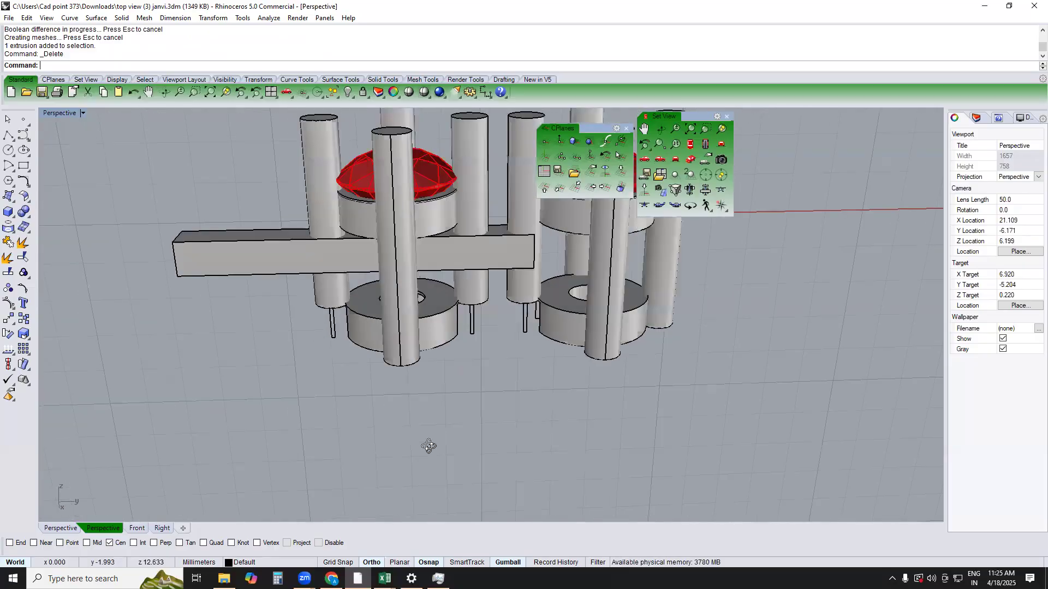
Undo the bar's deletion and the Boolean difference
scroll(518, 333, "up", 3)
key("ctrl+z")
key("ctrl+z")
Widen the lower bar slightly about its centre in the Top view, to about 0.304 mm on each side
left_click(506, 313)
type("top")
key("Return")
scroll(575, 279, "up", 3)
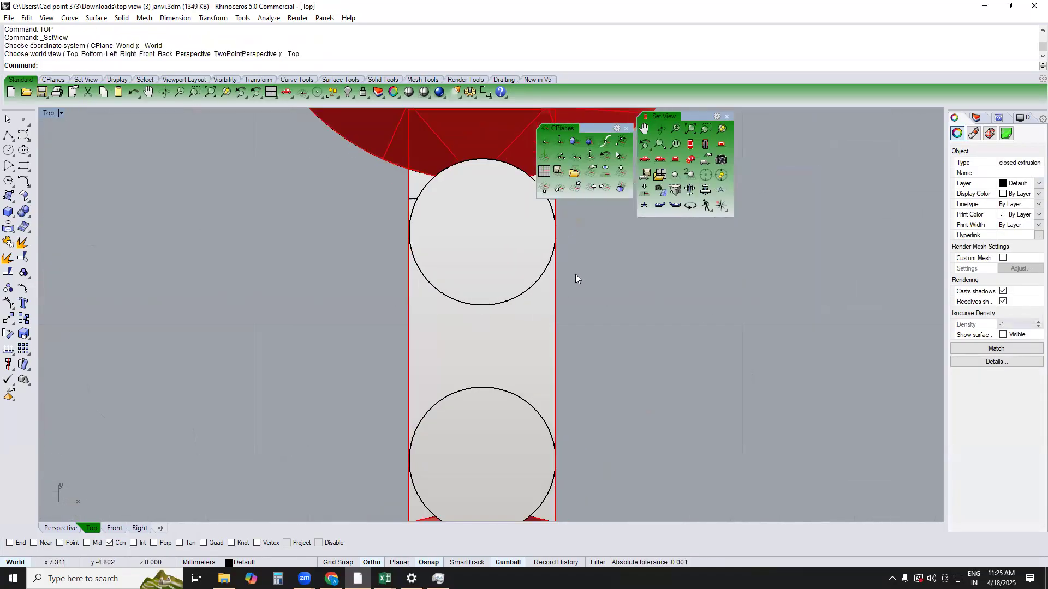
scroll(575, 279, "up", 10)
type("m")
key("Return")
scroll(538, 304, "up", 4)
key("Escape")
scroll(524, 321, "down", 8)
right_click_drag(538, 319, 676, 253)
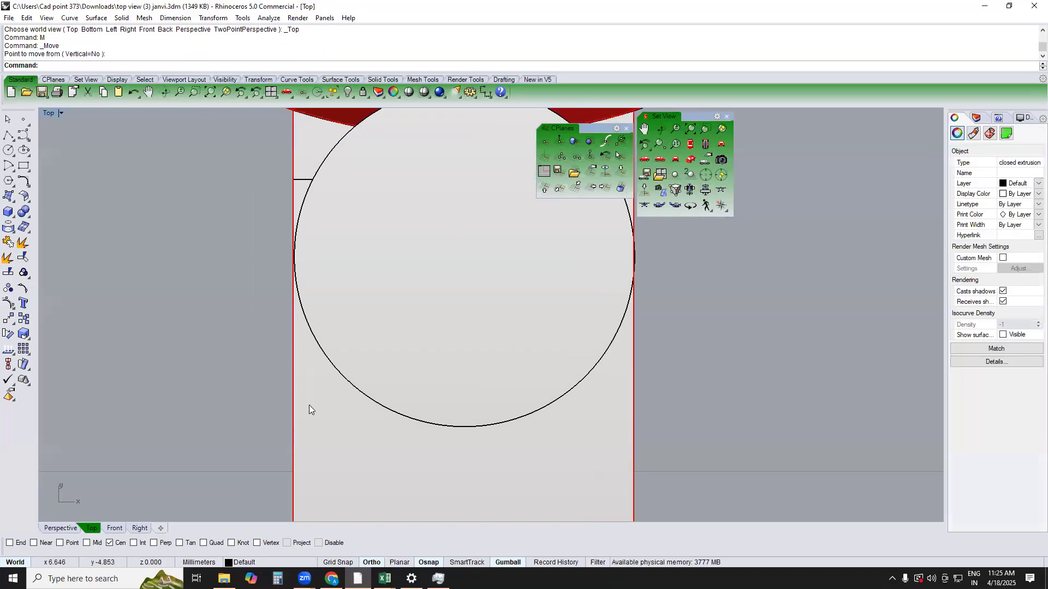
scroll(309, 405, "down", 10)
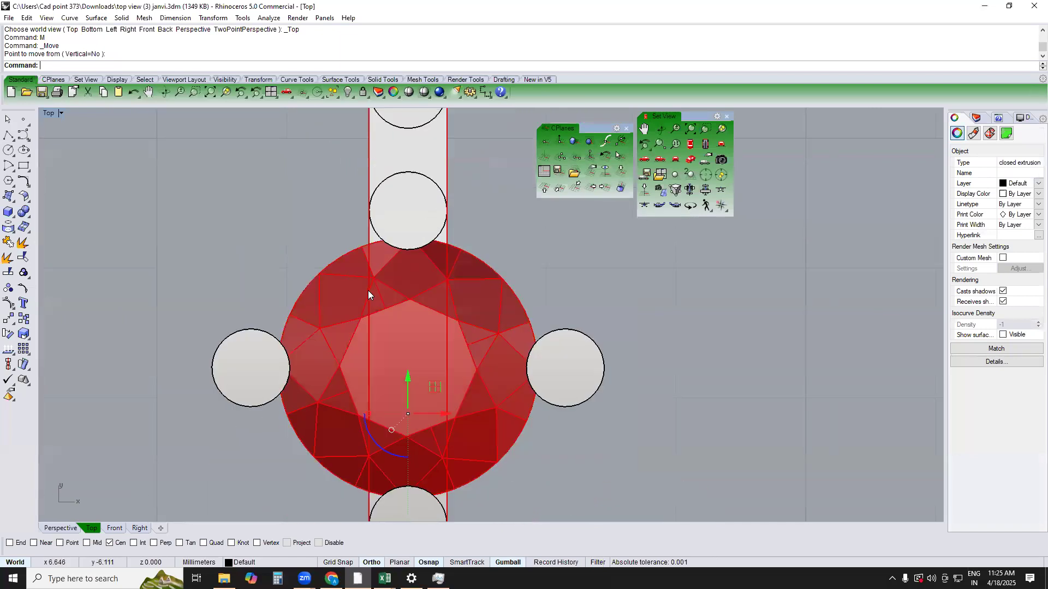
scroll(383, 420, "up", 5)
left_click_drag(391, 393, 387, 394)
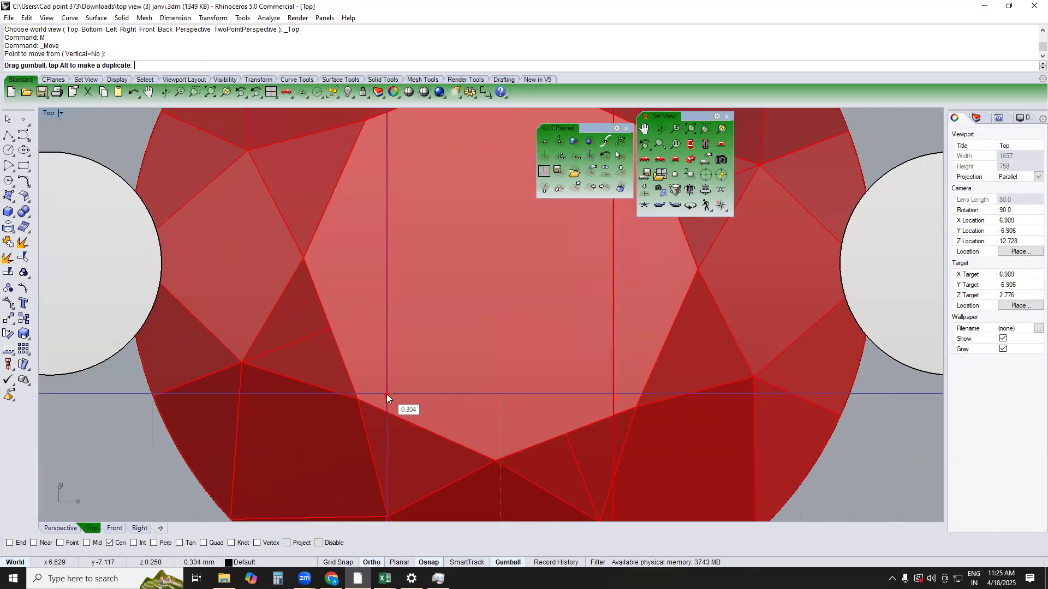
scroll(373, 361, "down", 4)
Subtract the widened lower bar from both settings with a Boolean difference in Perspective, and hide the bar to inspect the cut
type("PERSPECTIVE")
key("Return")
right_click_drag(591, 350, 528, 429)
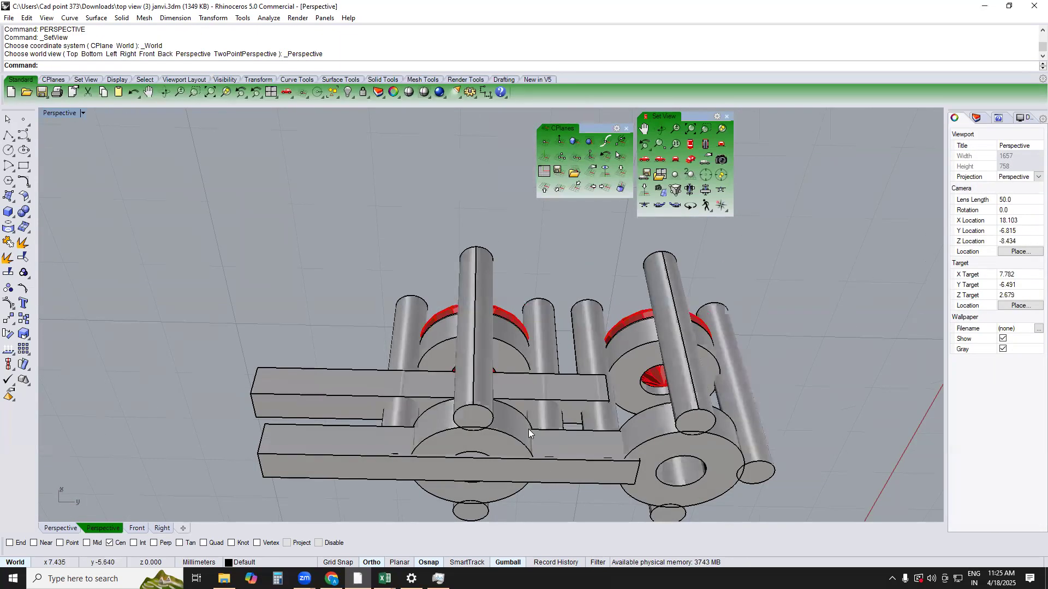
left_click(529, 429)
left_click(615, 423, "shift")
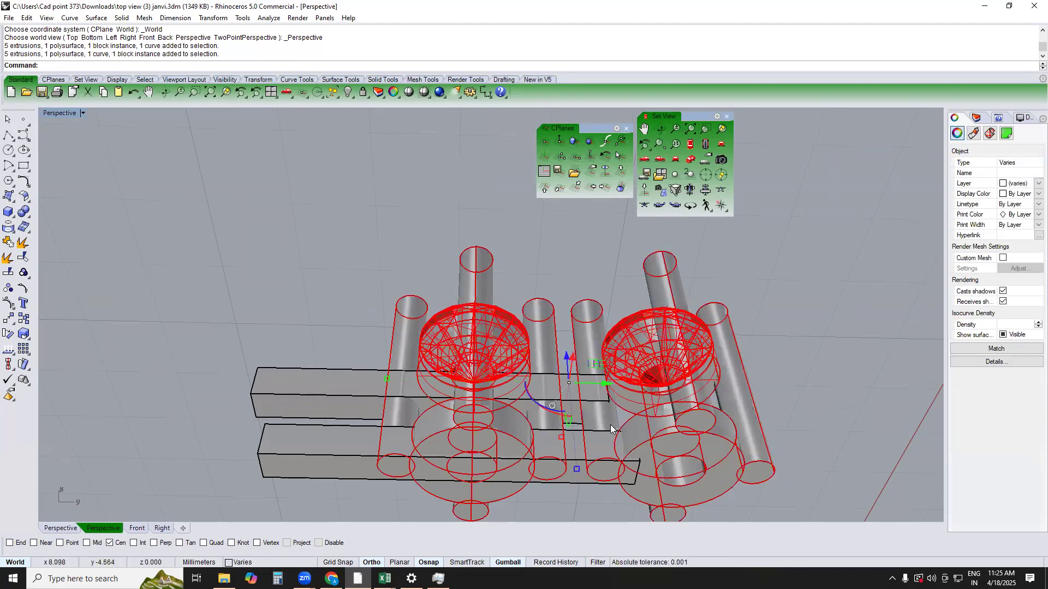
type("bd")
key("Return")
left_click(576, 455)
key("Return")
left_click(575, 454)
key("ctrl+h")
right_click_drag(569, 450, 541, 506)
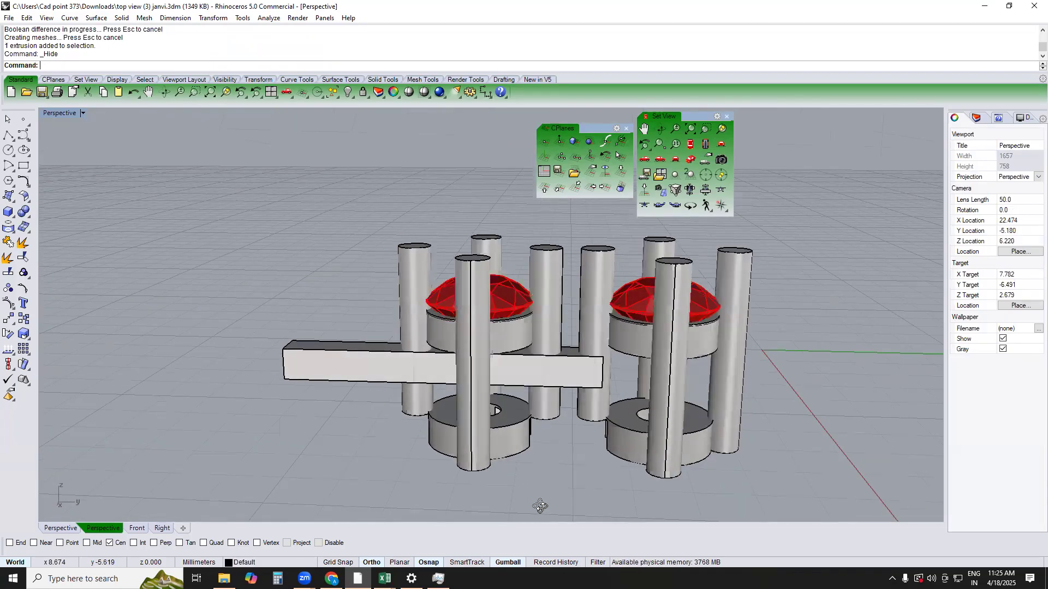
right_click_drag(582, 407, 536, 415)
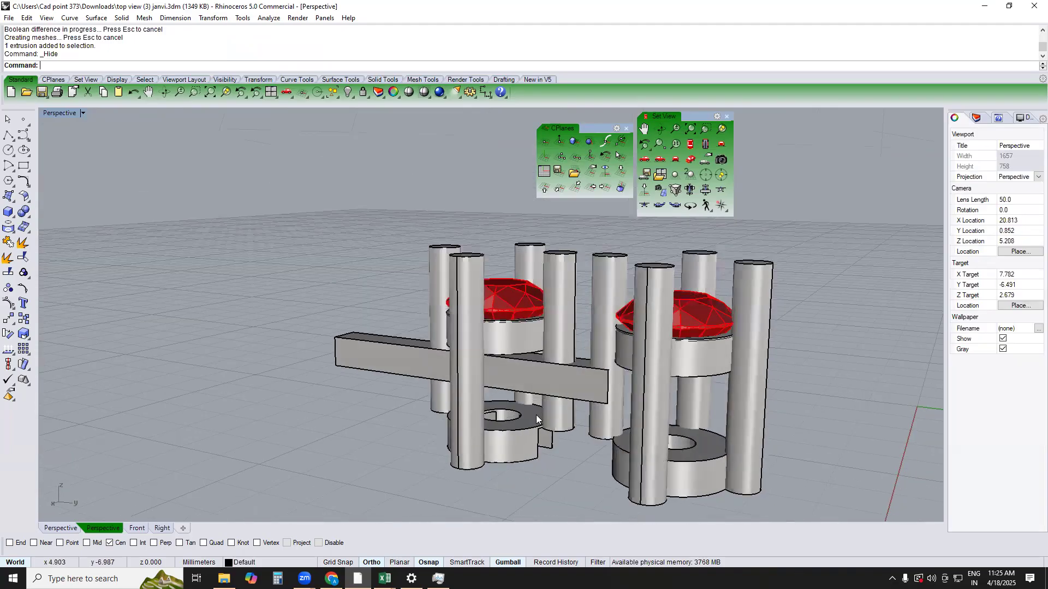
Undo the hiding of the bar and the latest Boolean difference on the settings
key("ctrl+z")
key("ctrl+z")
left_click(538, 409)
key("Escape")
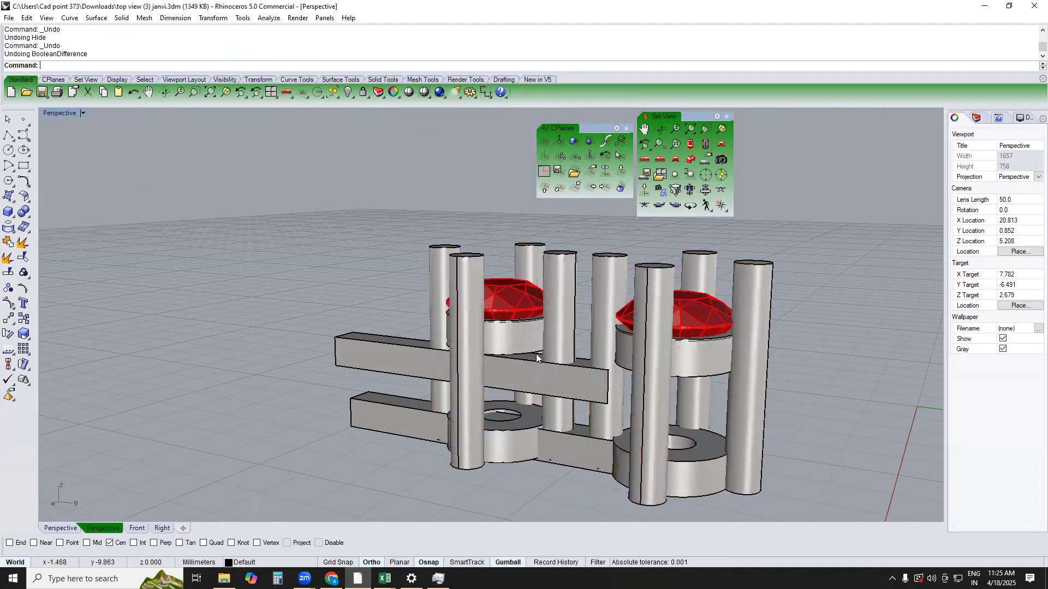
Duplicate the upper ring's bottom edge and the lower ring's top outer edge on one setting, and loft a surface between them
scroll(527, 357, "up", 4)
type("DE")
key("Return")
left_click(532, 354)
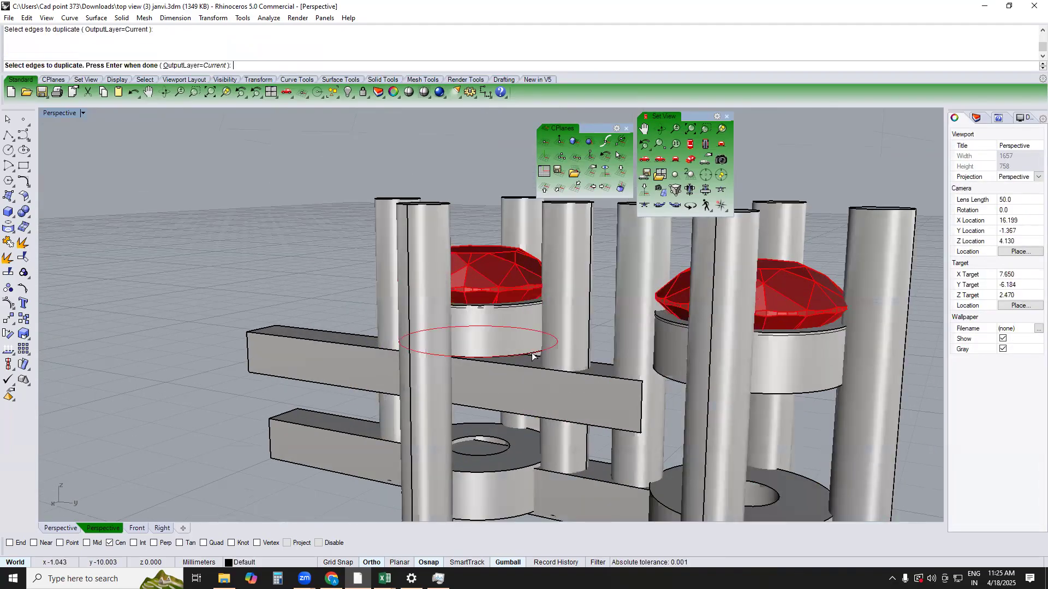
left_click(517, 472)
key("Return")
type("lo")
key("Return")
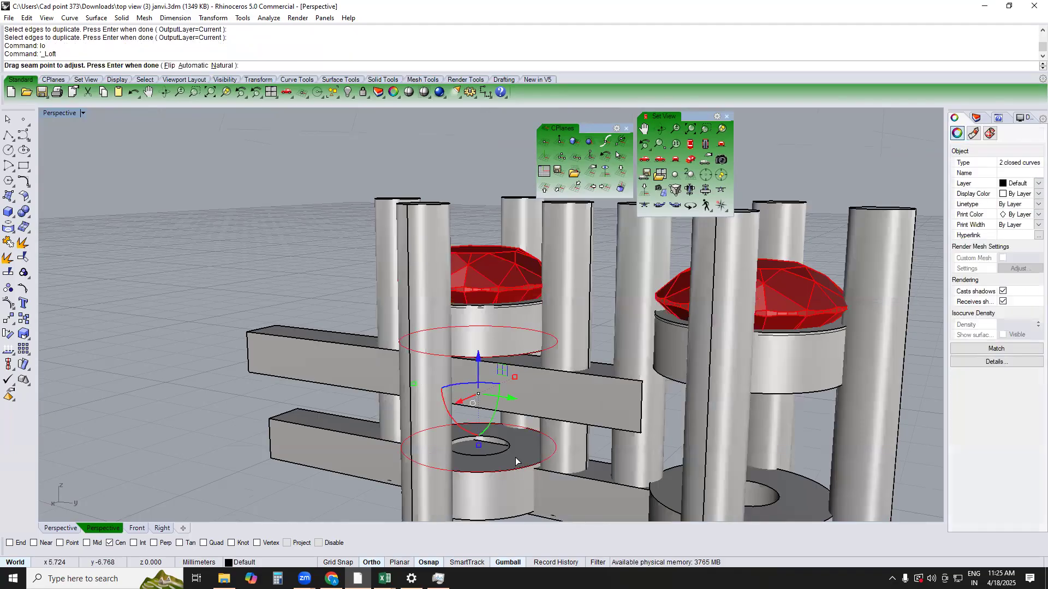
key("Return")
key("Return")
Finish the loft between the rings and offset its surface 0.6 mm inward as a solid with round corners
left_click(504, 438)
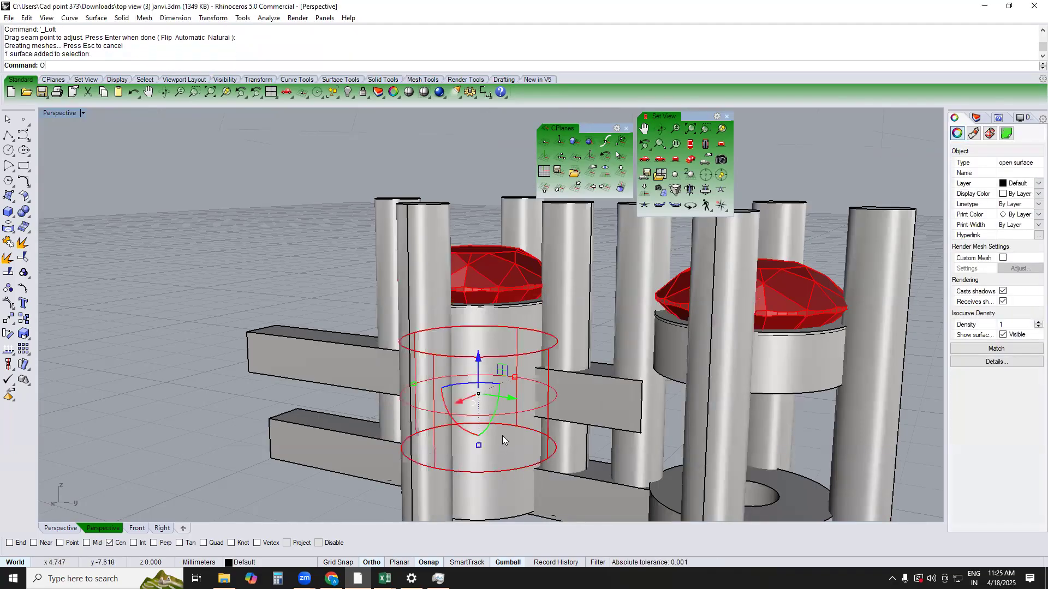
key("BackSpace")
key("BackSpace")
key("BackSpace")
key("BackSpace")
key("Return")
type("f")
key("Return")
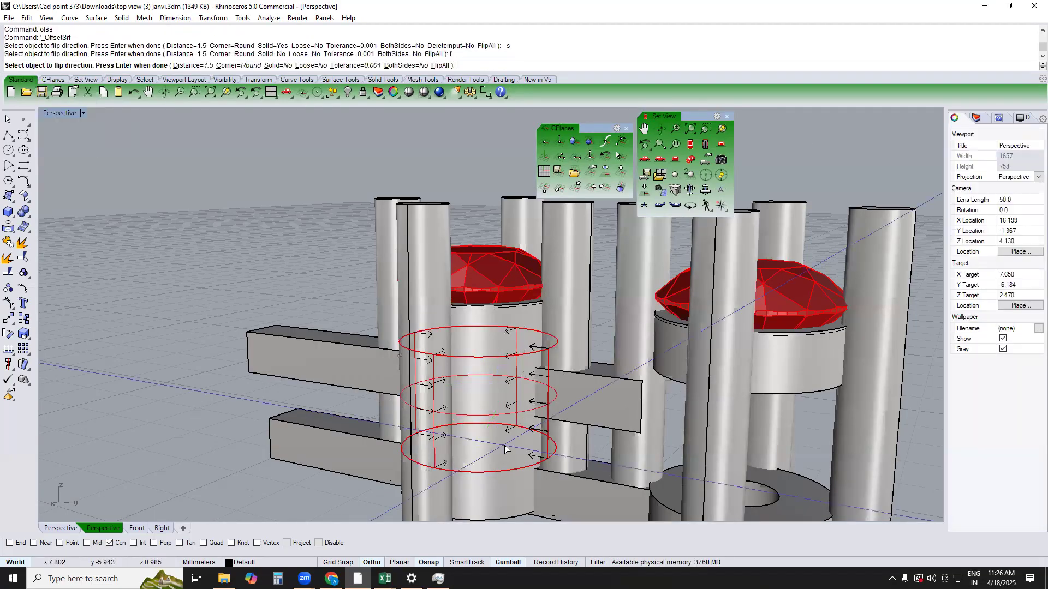
left_click(283, 66)
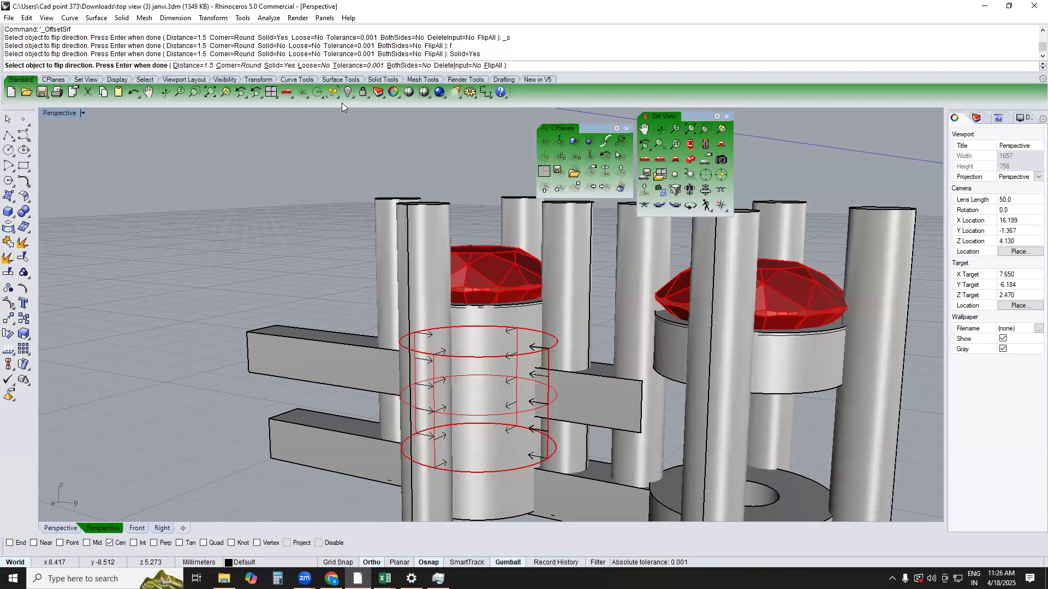
key("Return")
key("Return")
right_click_drag(607, 432, 543, 310)
key("Return")
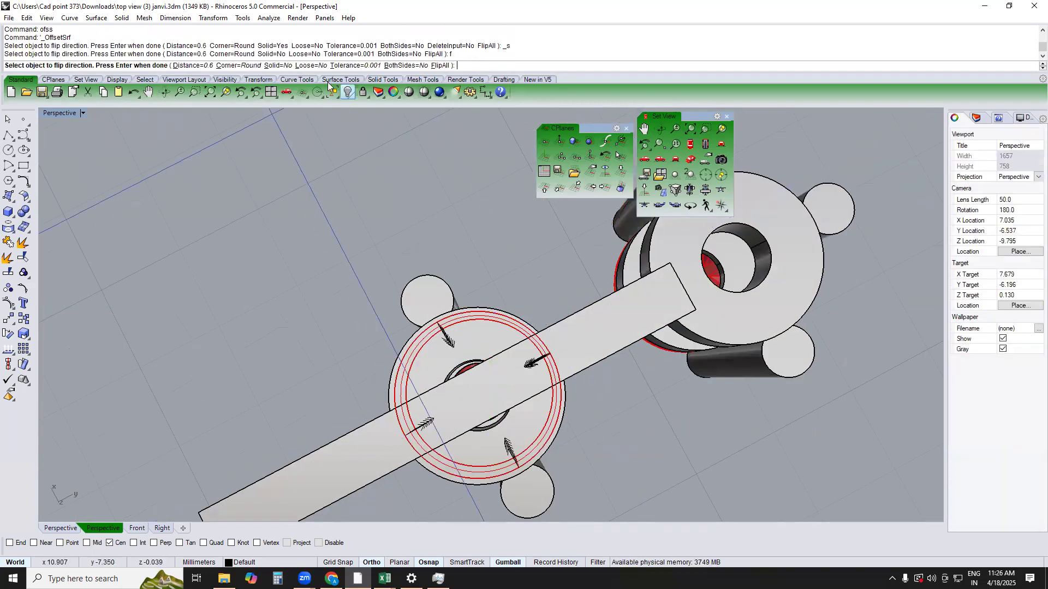
left_click(280, 68)
key("Return")
Delete the original lofted surface between the two rings, keeping the thick-walled tube
left_click(526, 268)
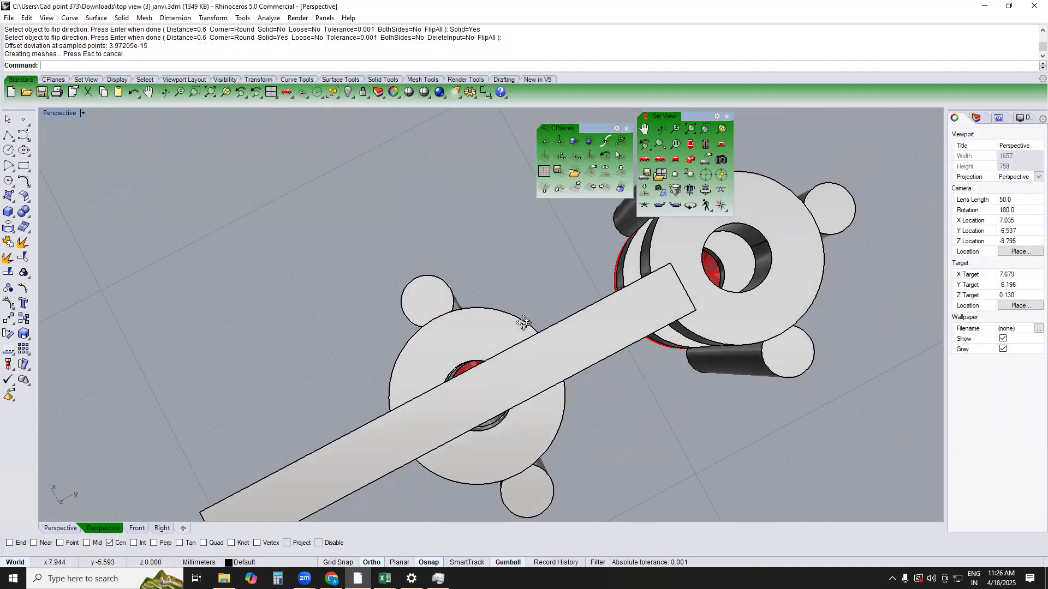
right_click_drag(496, 212, 496, 268)
left_click(501, 227)
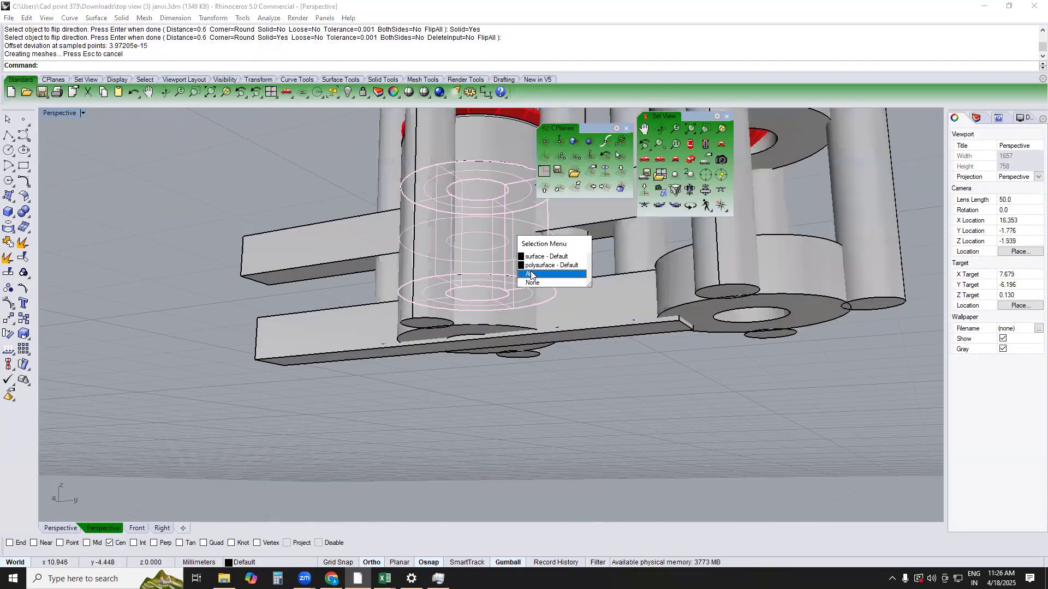
left_click(530, 256)
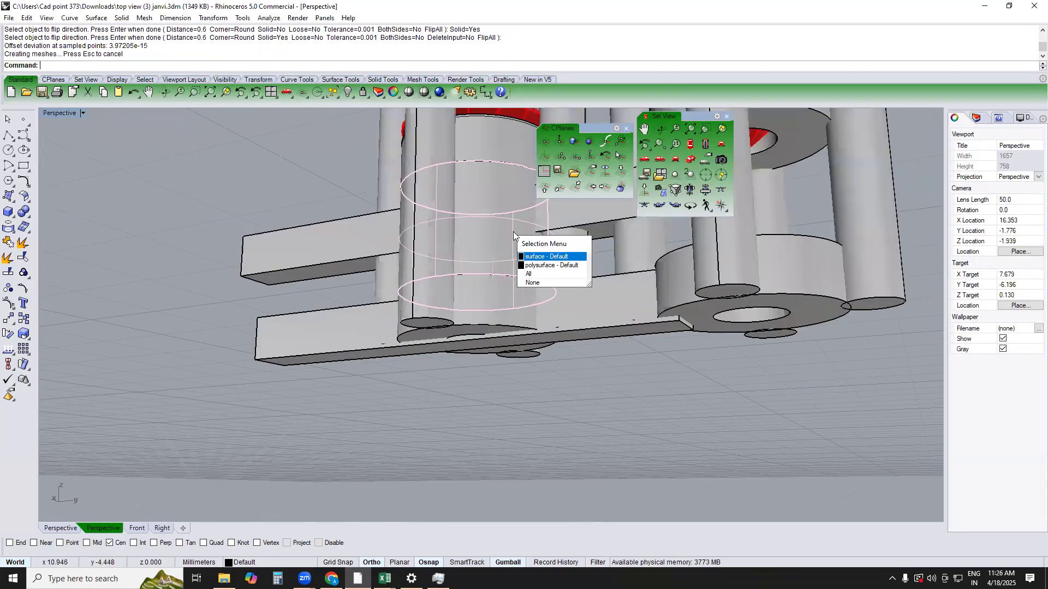
key("Delete")
In the Top view, create a cut plane through the tube's centre, running across from one side prong's centre past the opposite prong
left_click(513, 232)
right_click_drag(510, 312, 557, 404)
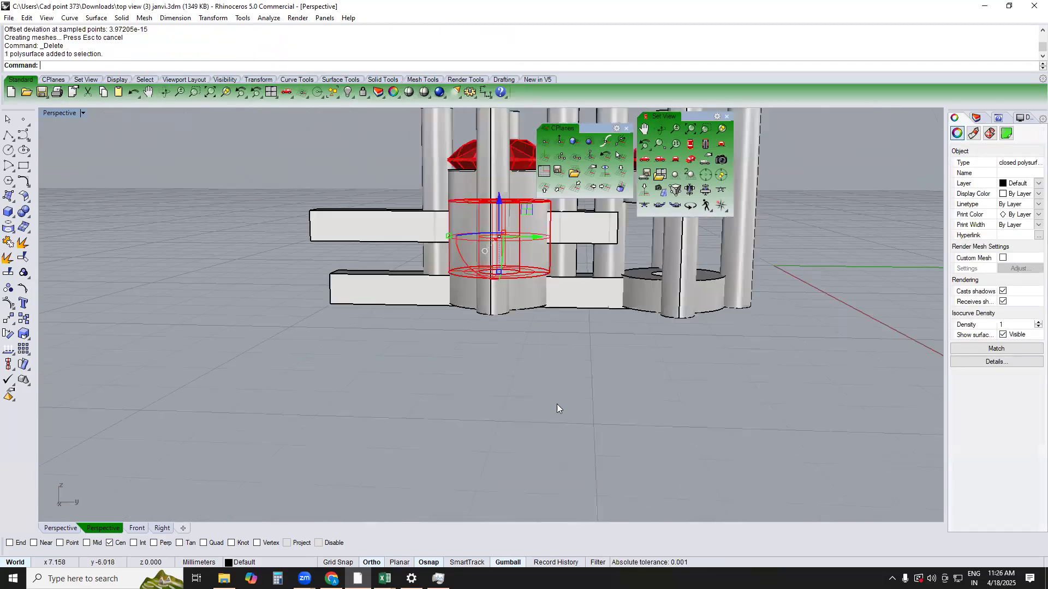
type("top")
key("Return")
right_click_drag(461, 310, 473, 342)
type("cp")
key("Return")
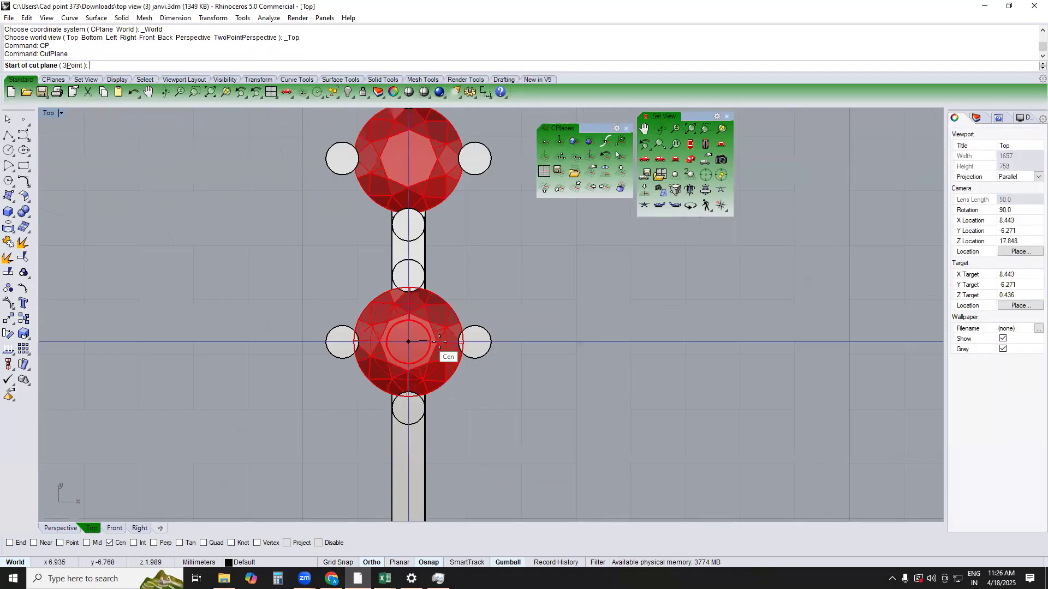
left_click(475, 342)
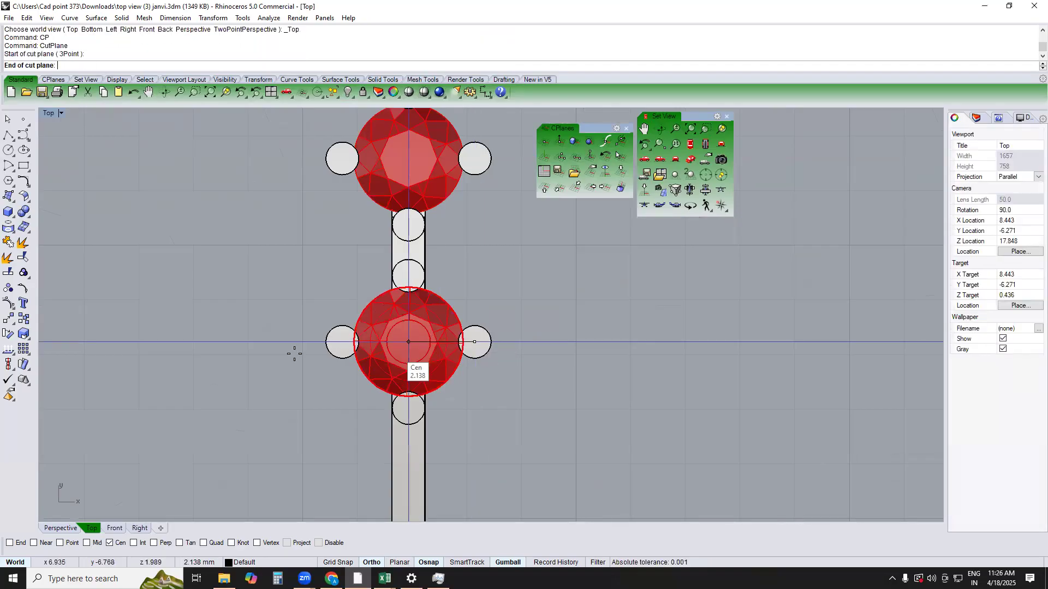
left_click(273, 353)
In Perspective, split the tube with the cut plane using Boolean split, picking the cutter in wireframe display
type("PERSPECTIVE")
key("Return")
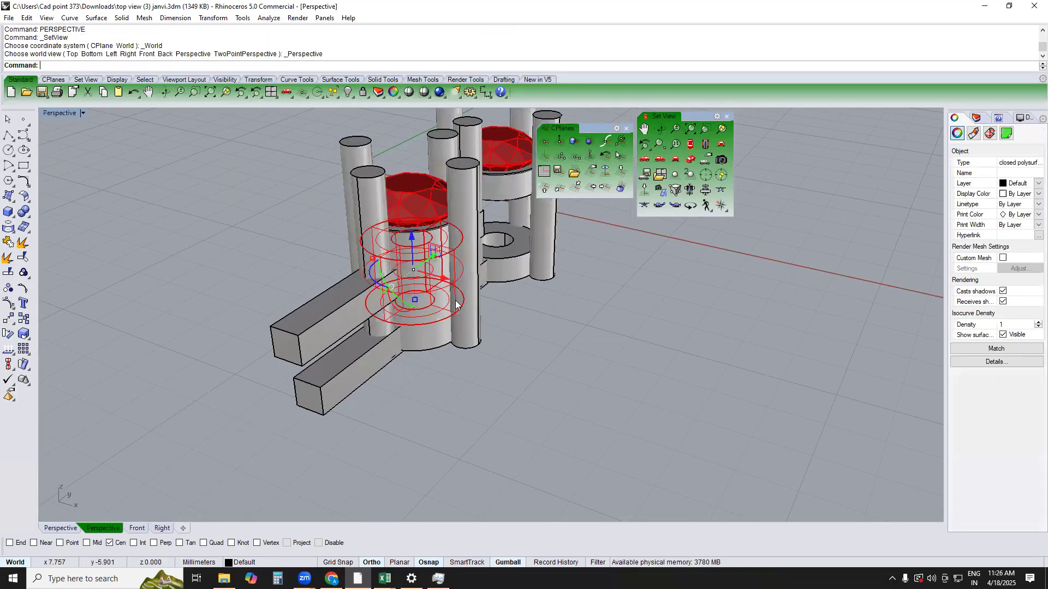
type("bs")
key("Return")
scroll(466, 264, "up", 2)
type("w")
key("Return")
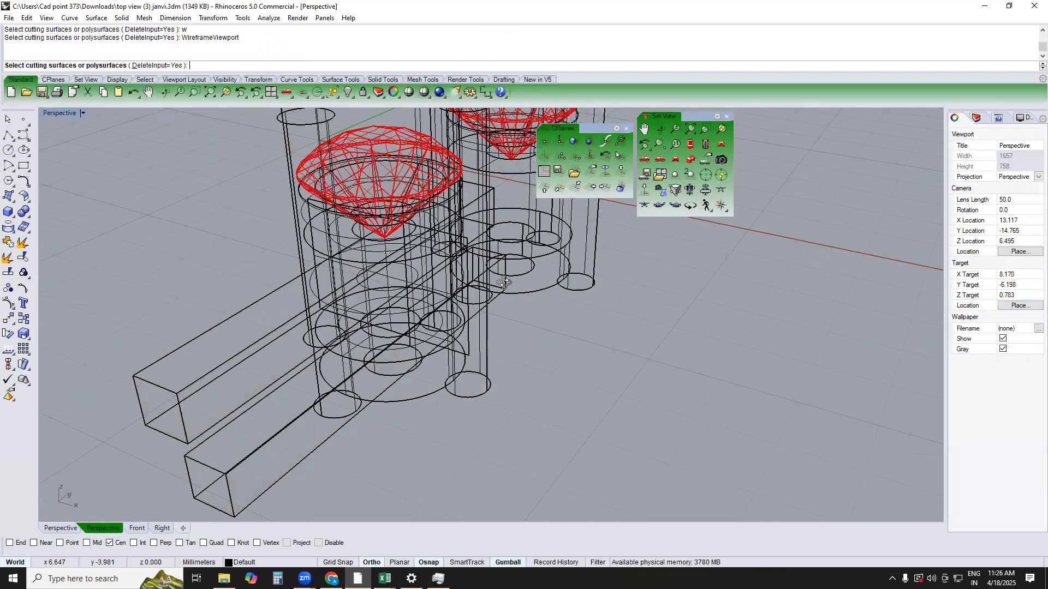
scroll(487, 317, "up", 3)
left_click(488, 321)
key("Return")
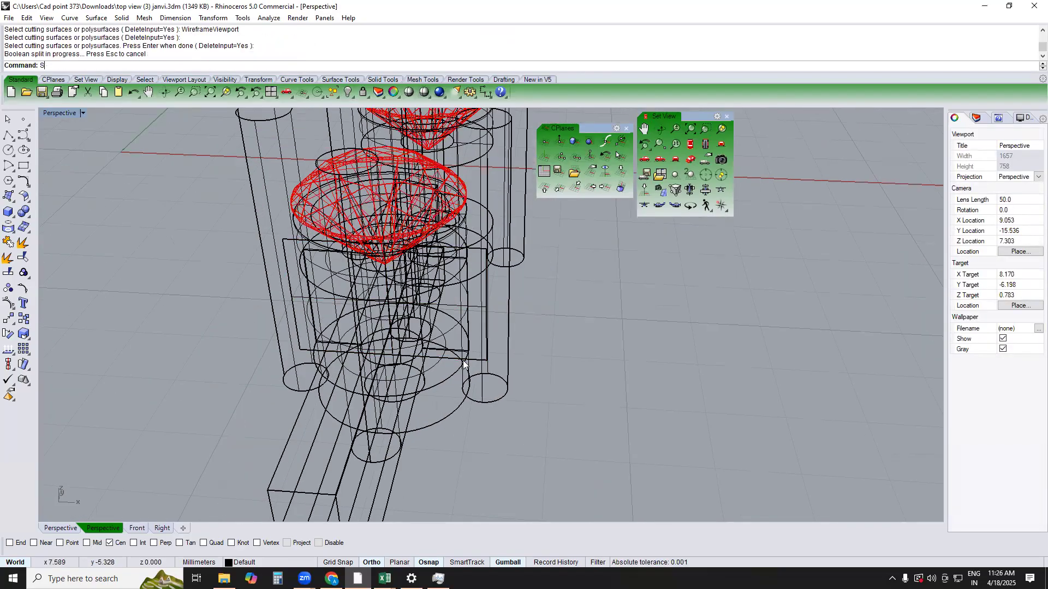
Return to shaded display and delete the cut plane and the tube half facing away from the second setting
type("s")
key("Return")
left_click(398, 307)
key("Delete")
mouse_move(405, 308)
right_mouse_down()
mouse_move(473, 275)
mouse_move(407, 297)
right_mouse_up()
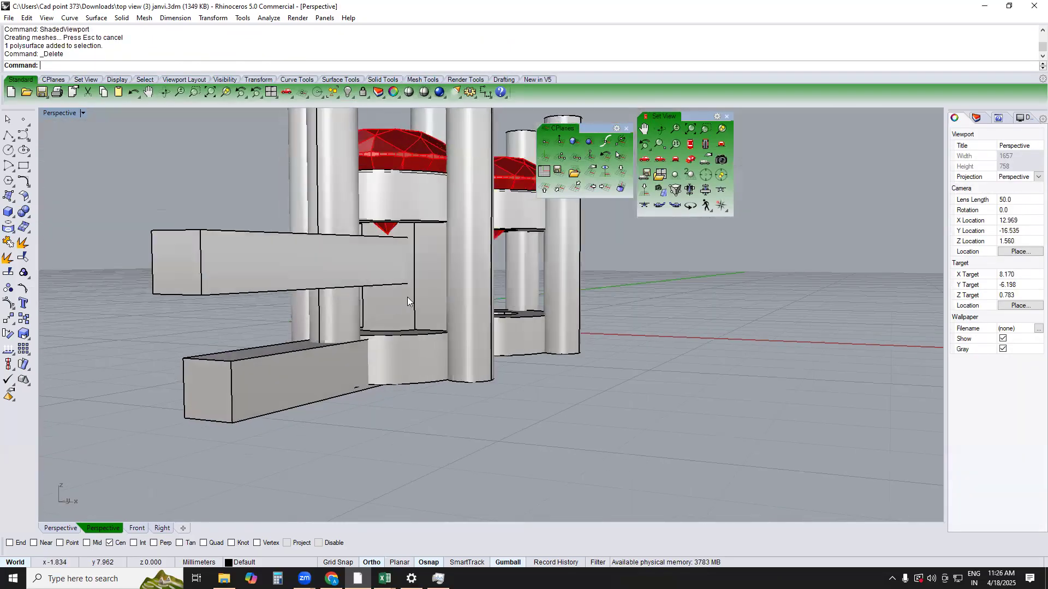
left_click(407, 297)
key("Delete")
Subtract the upper bar from the setting that holds the half tube with a Boolean difference, keeping the bar
right_click_drag(469, 323, 499, 252)
left_click(491, 266)
type("b")
key("Return")
left_click(533, 306)
key("Return")
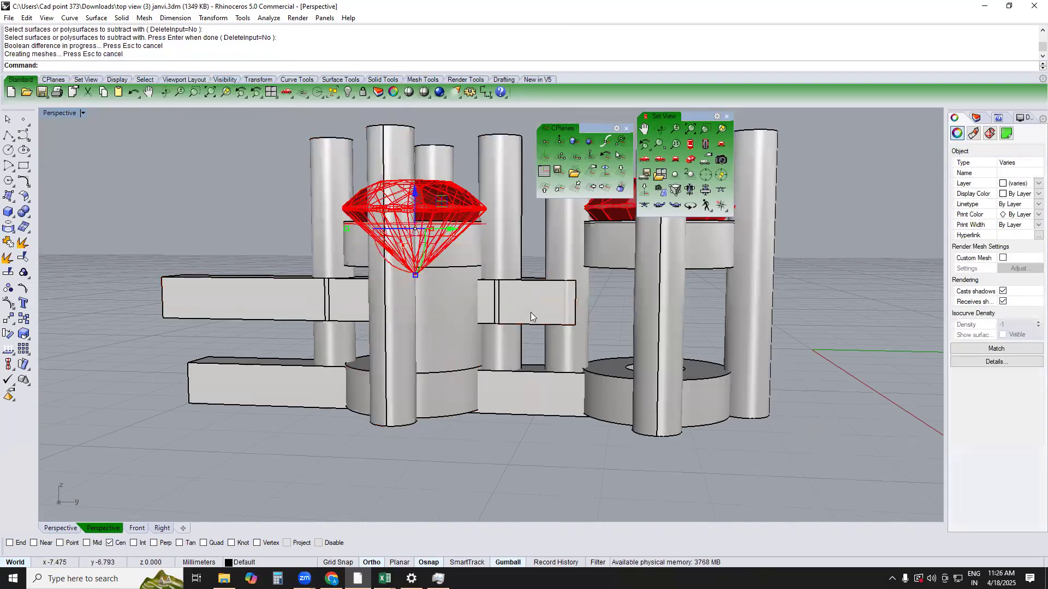
Hide the upper bar temporarily to inspect the cut in the setting, and undo the hiding
key("Escape")
left_click(528, 309)
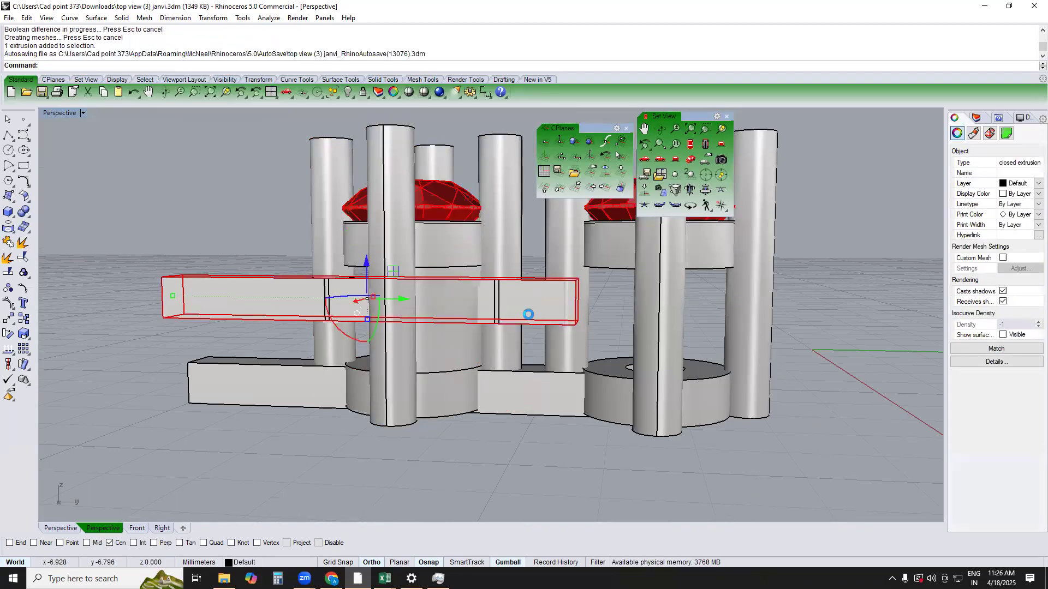
scroll(532, 316, "down", 2)
right_click_drag(532, 316, 531, 324)
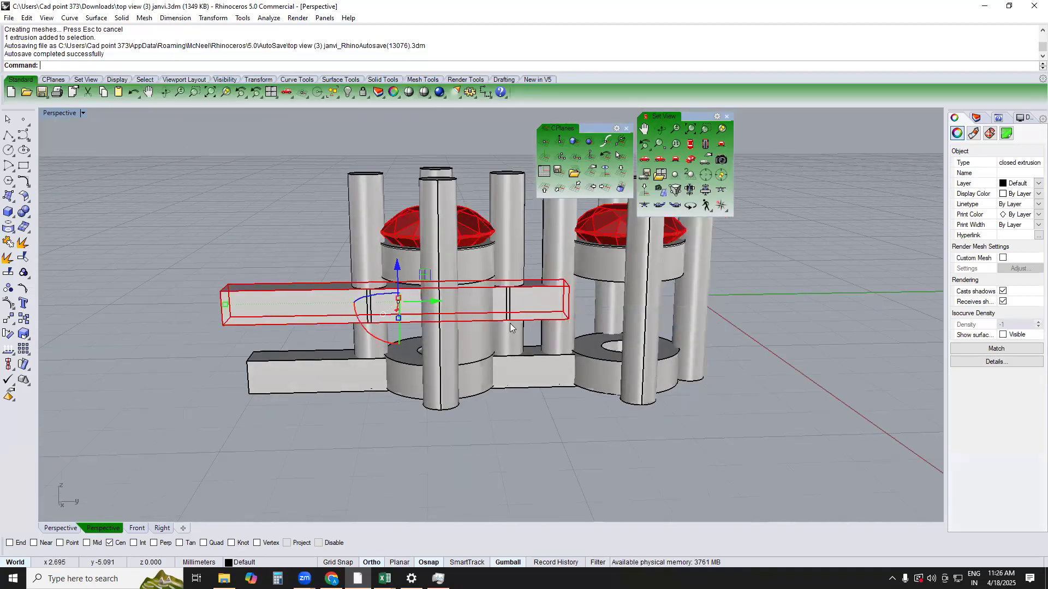
key("Escape")
left_click(541, 309)
key("ctrl+h")
right_click_drag(537, 305, 401, 321)
key("ctrl+z")
Subtract the upper bar from the half tube with a Boolean difference, keeping the bar
left_click(457, 308)
type("b")
key("space")
left_click(392, 303)
key("space")
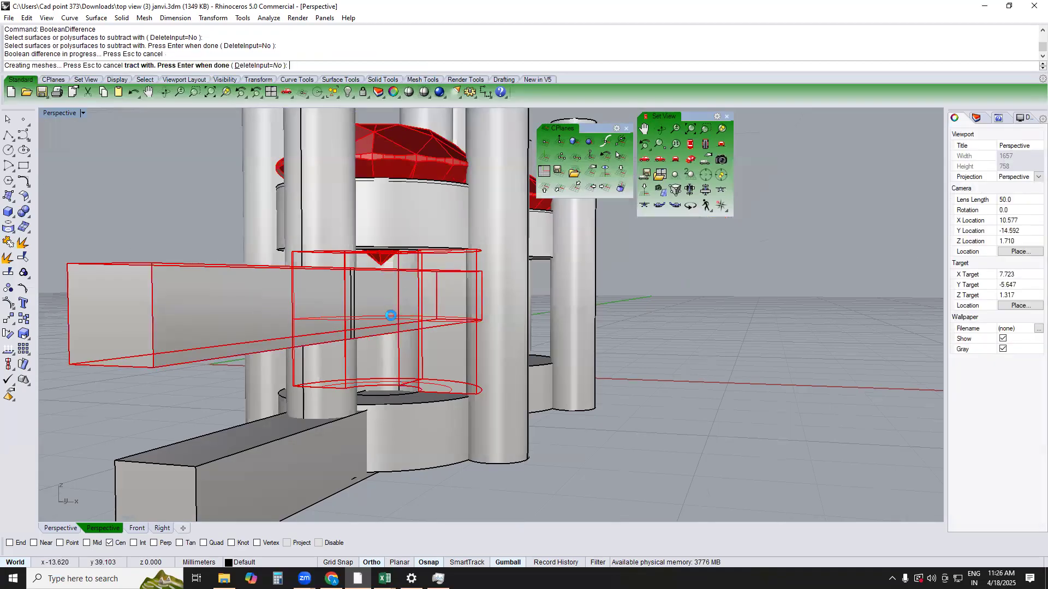
Hide the upper bar temporarily to inspect the opening in the half tube, and undo the hiding
left_click(392, 307)
key("ctrl+h")
mouse_move(482, 313)
right_mouse_down()
mouse_move(453, 315)
mouse_move(470, 318)
right_mouse_up()
key("ctrl+z")
Subtract the lower bar from both settings with a Boolean difference, keeping the bar
left_click(520, 293)
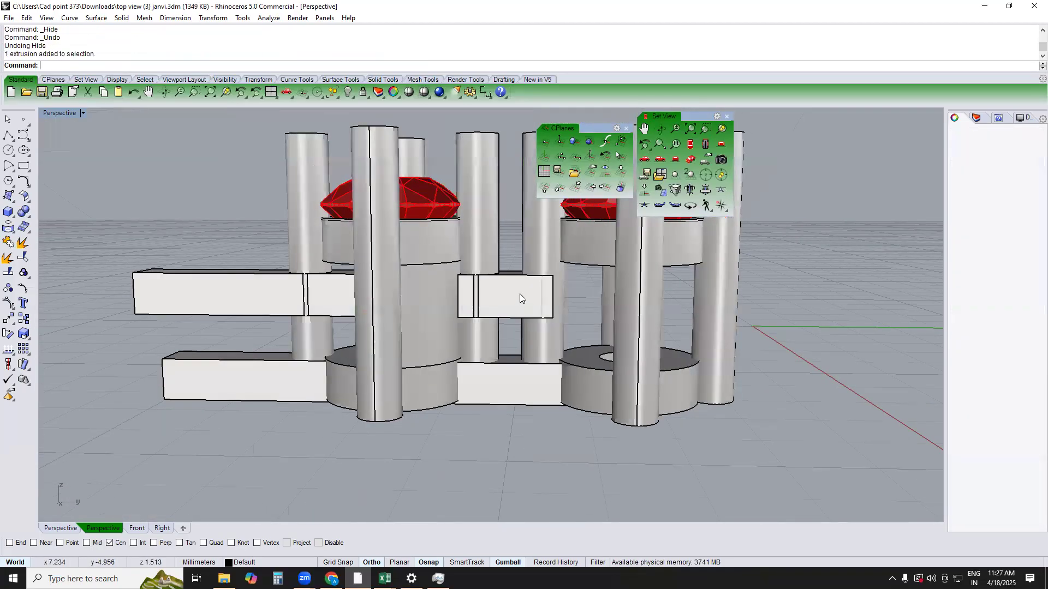
scroll(513, 376, "down", 4)
scroll(512, 369, "up", 4)
left_click(473, 370)
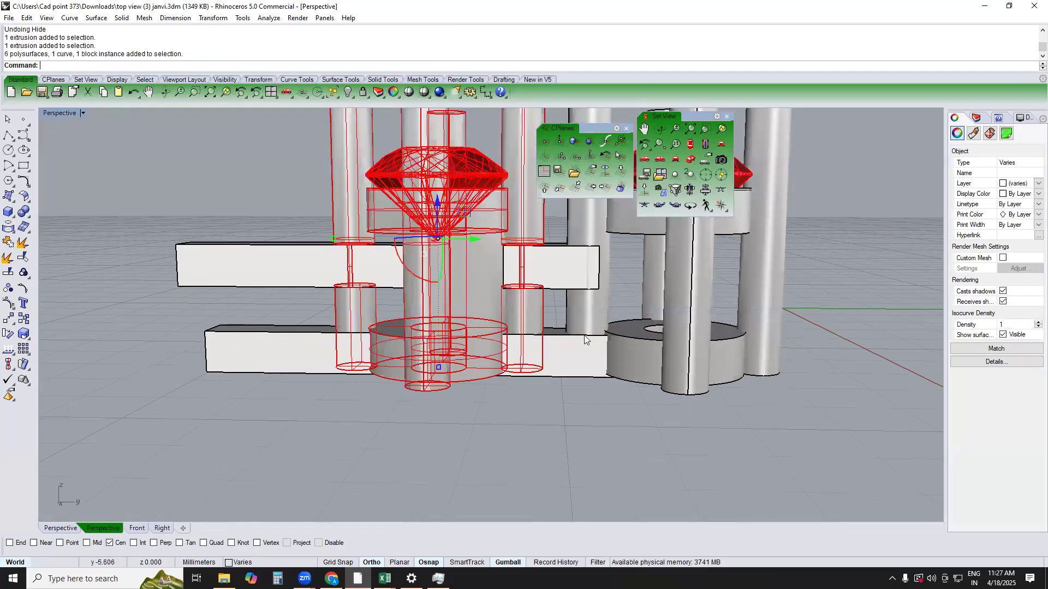
left_click(607, 318, "shift")
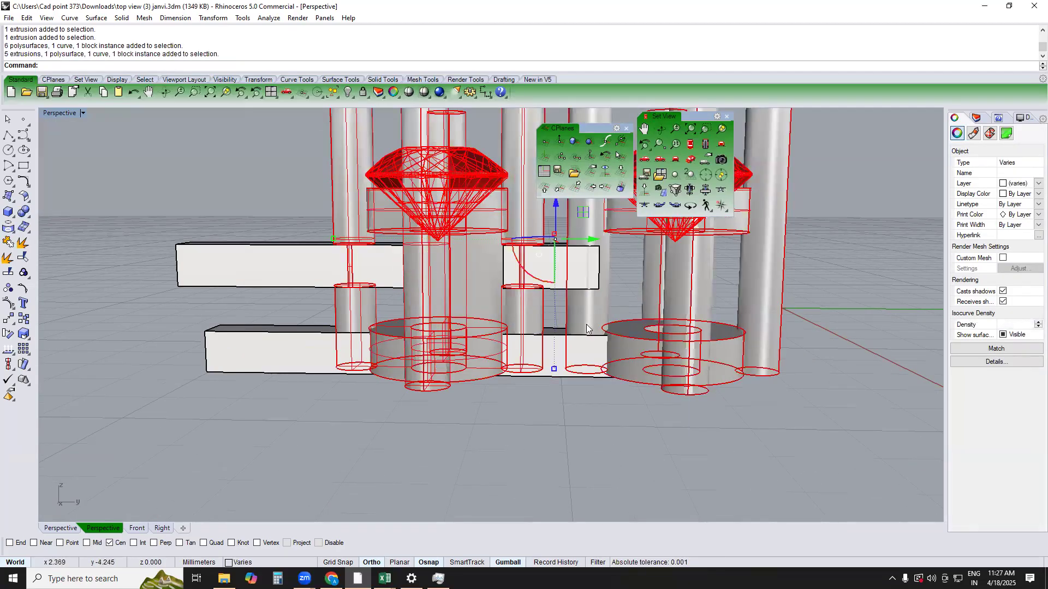
key("Return")
left_click(545, 355)
key("Return")
Hide the lower bar and check the slots it leaves from below
left_click(545, 355)
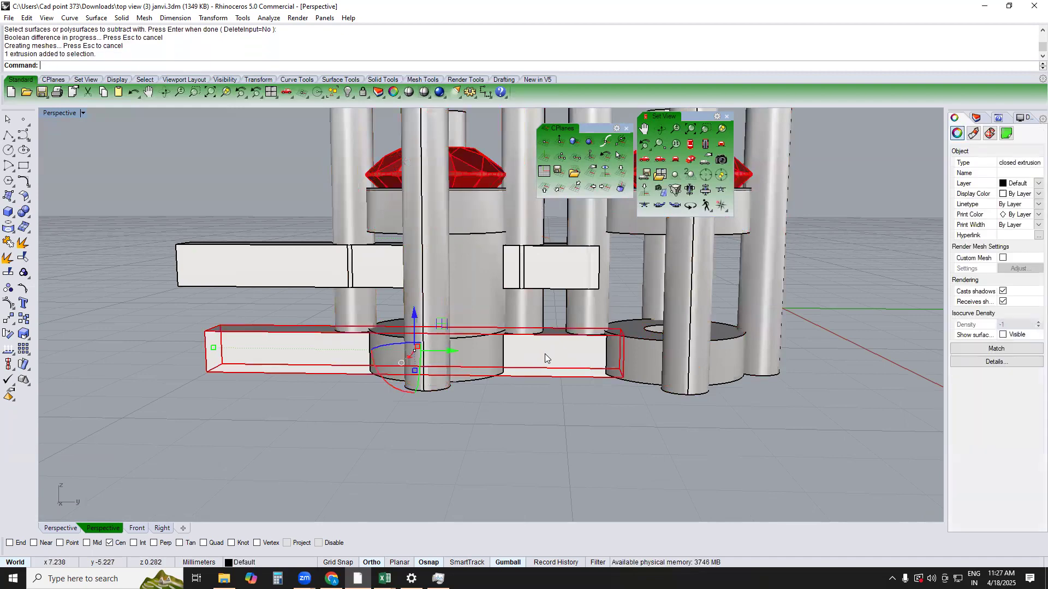
key("ctrl+h")
right_click_drag(534, 357, 480, 288)
Switch to the Right view and select the upper bar
left_click(548, 276)
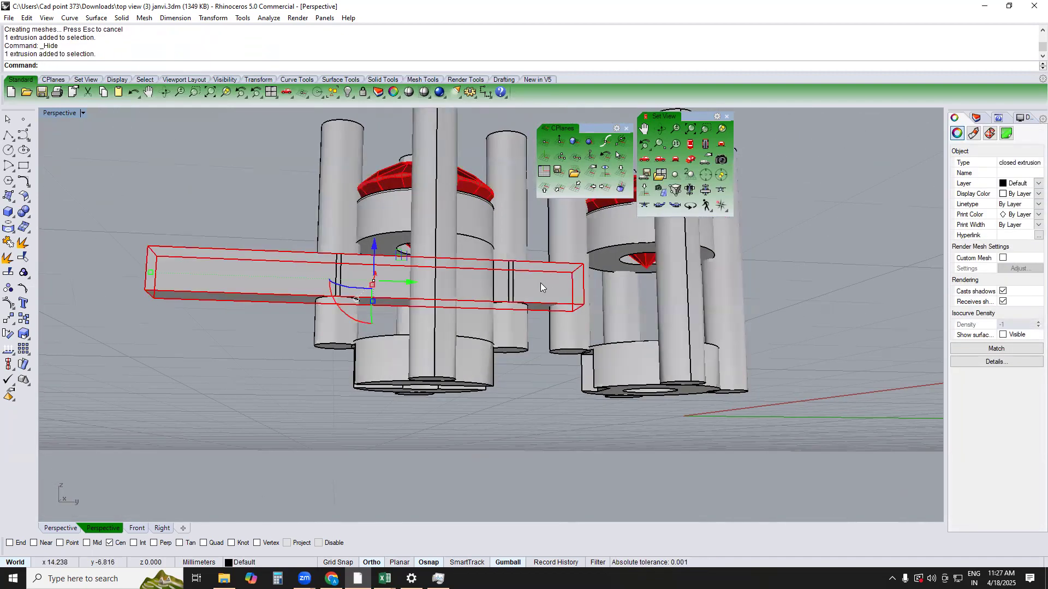
key("F2")
key("F3")
scroll(567, 291, "up", 4)
key("Escape")
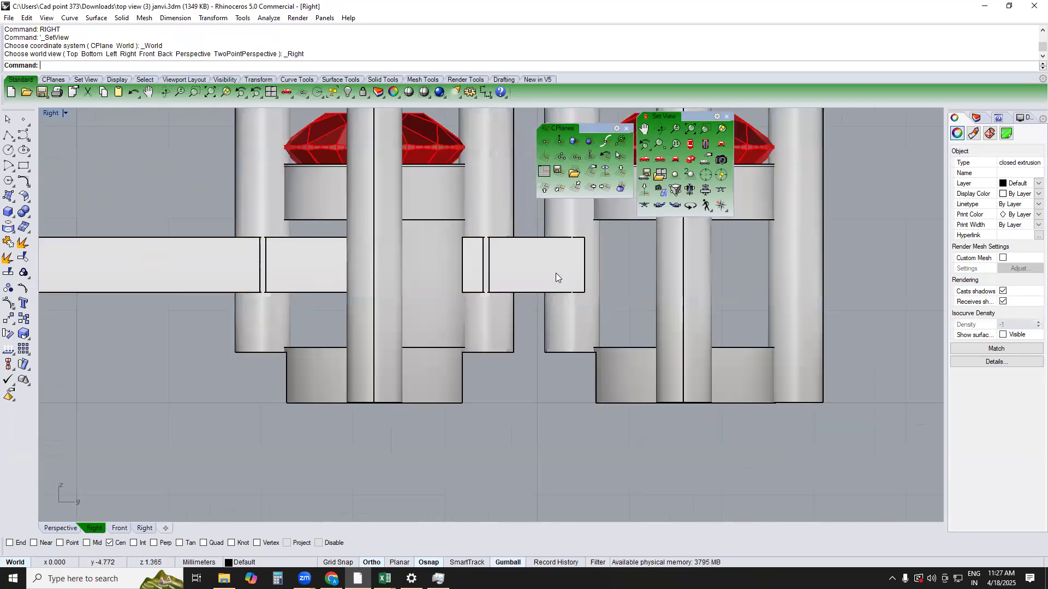
left_click(556, 275)
scroll(556, 275, "down", 4)
right_click_drag(545, 261, 548, 282)
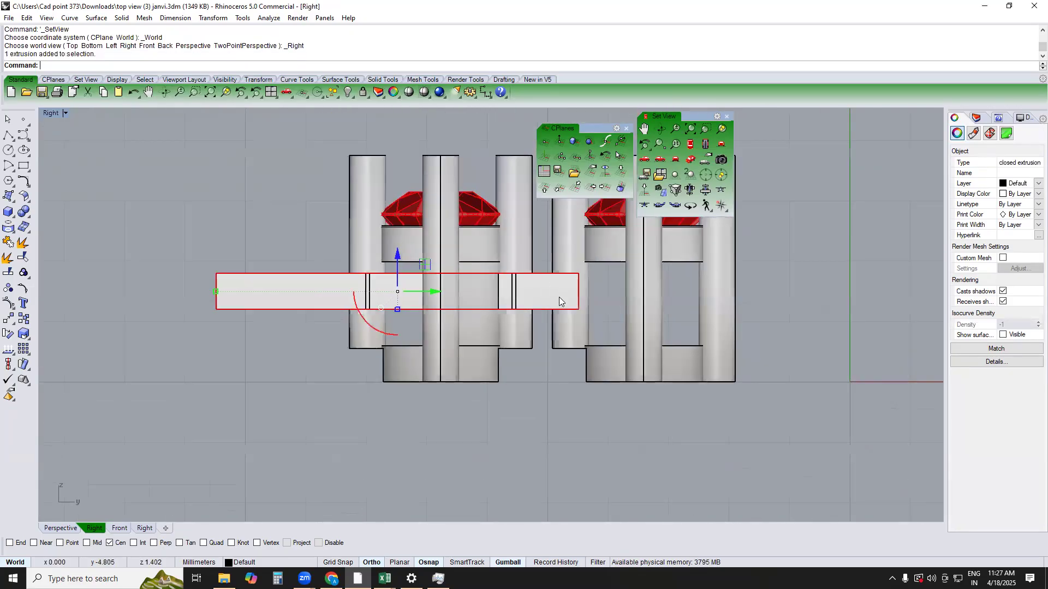
Try to bend the upper bar back beneath itself with a spine along its lower edge near the inner prong, and undo the bend
type("bend")
key("Return")
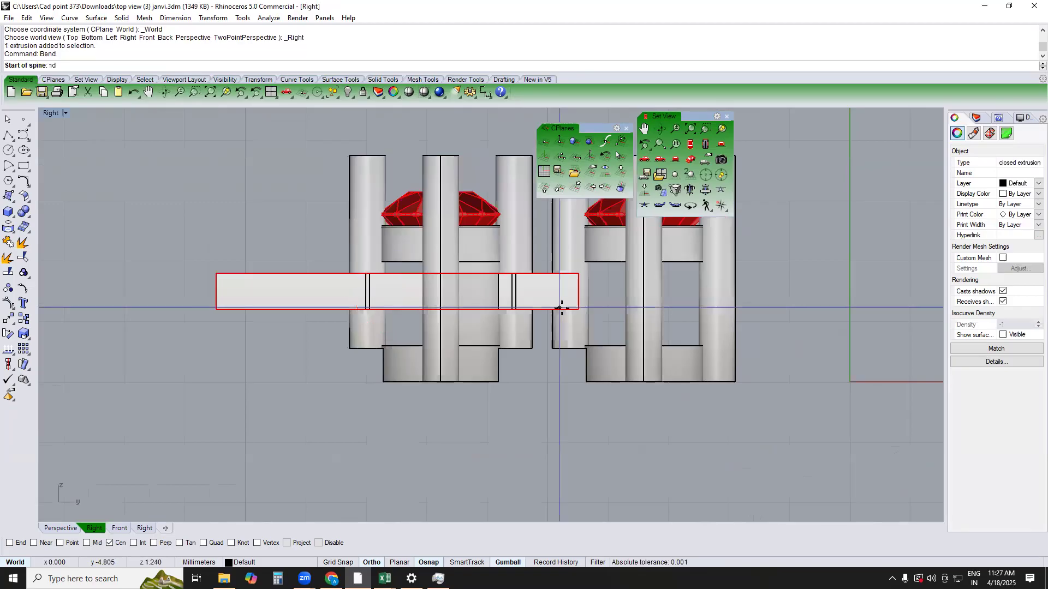
left_click(573, 309)
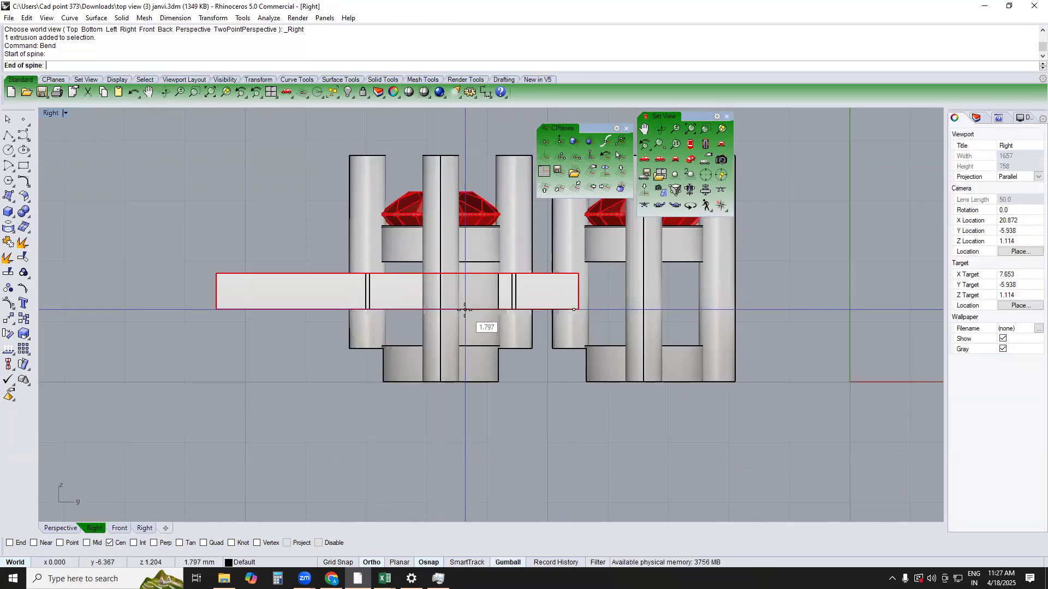
key("Escape")
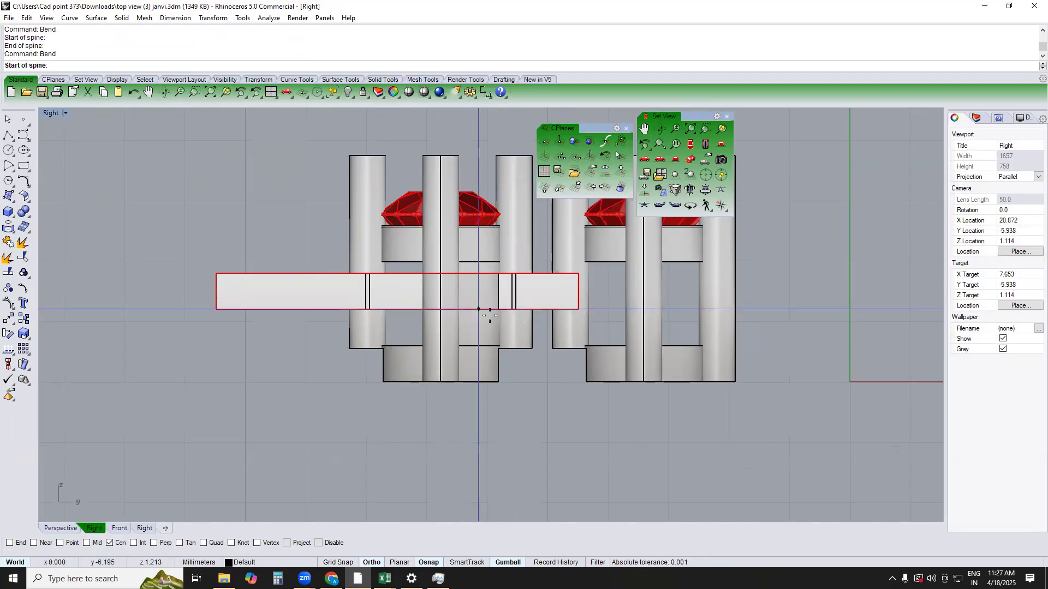
scroll(500, 310, "up", 2)
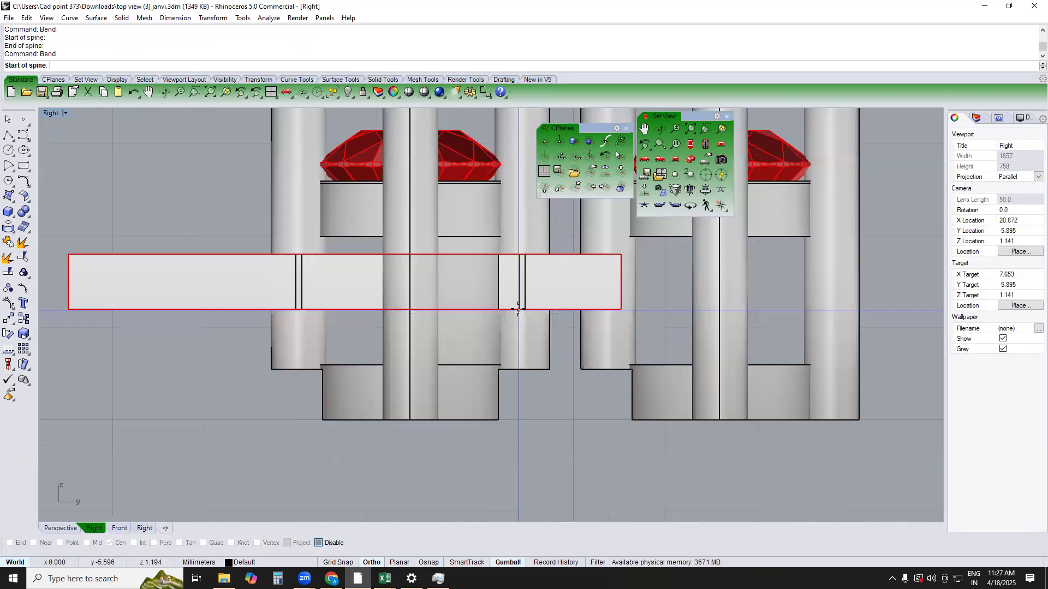
left_click(462, 309)
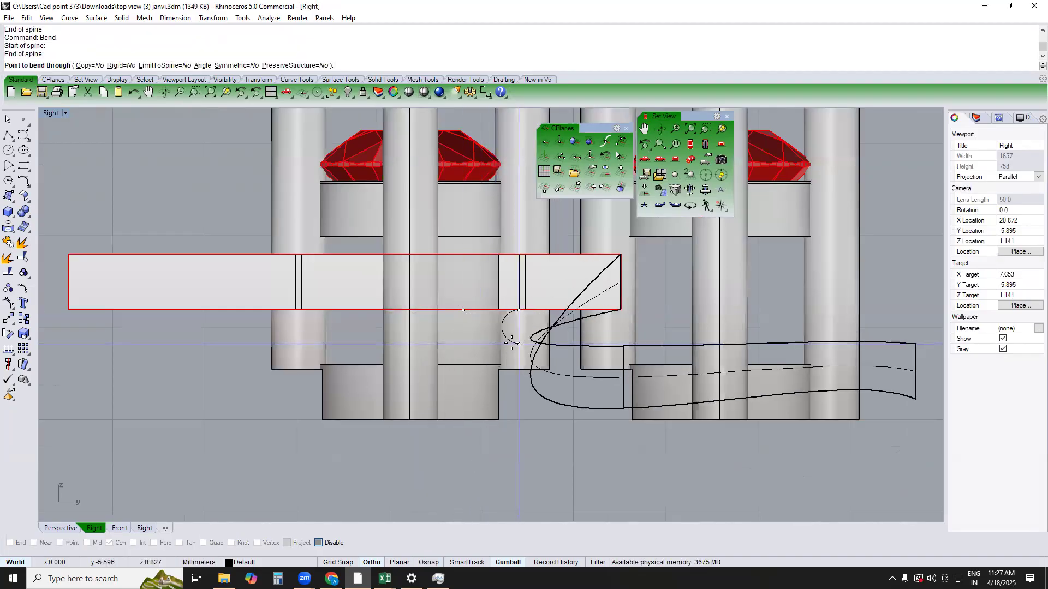
left_click(480, 360)
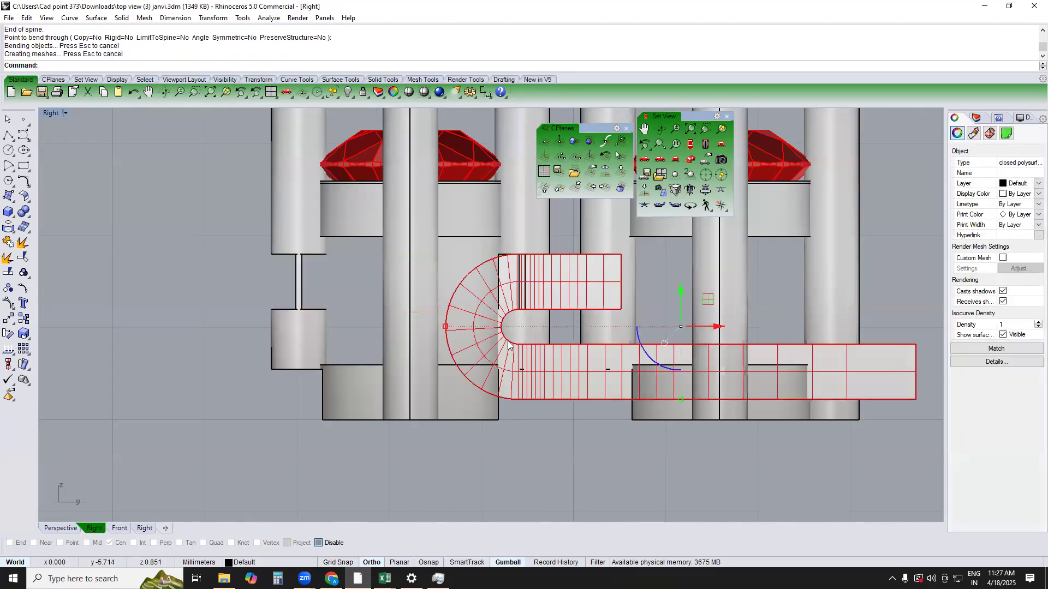
scroll(508, 344, "down", 3)
key("ctrl+z")
Bend the upper bar into a U around the half tube so its lower arm runs through both settings at the lower slots' height
key("Return")
scroll(493, 320, "up", 1)
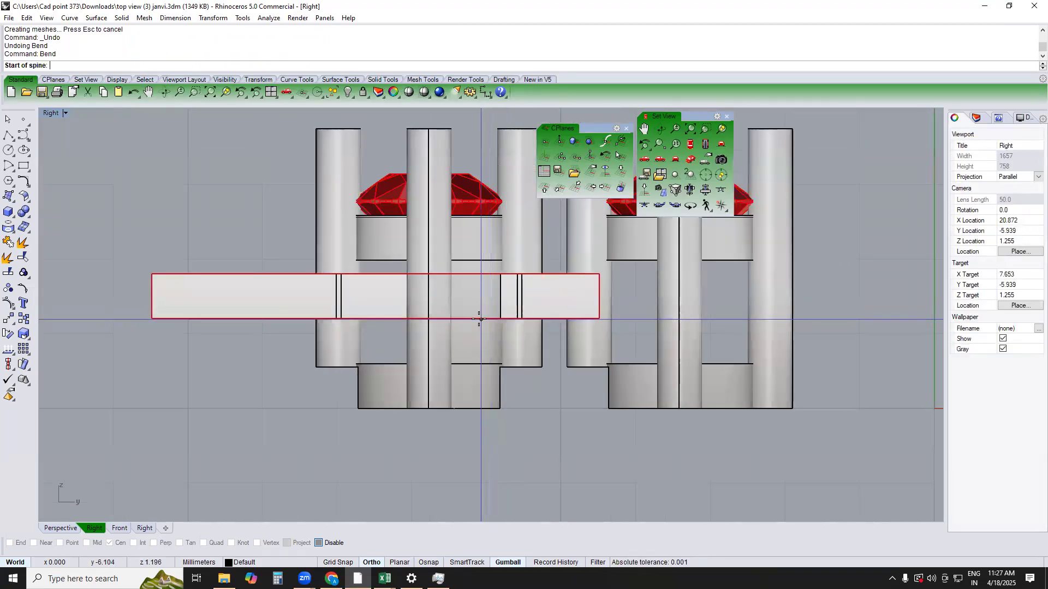
left_click(473, 319)
left_click(426, 319)
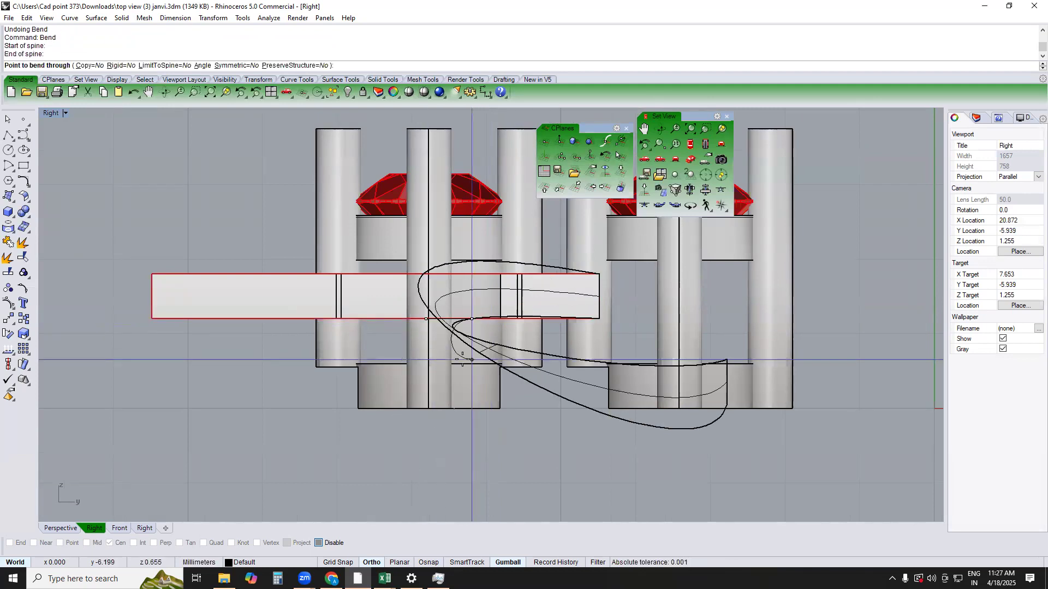
left_click(459, 404)
key("Escape")
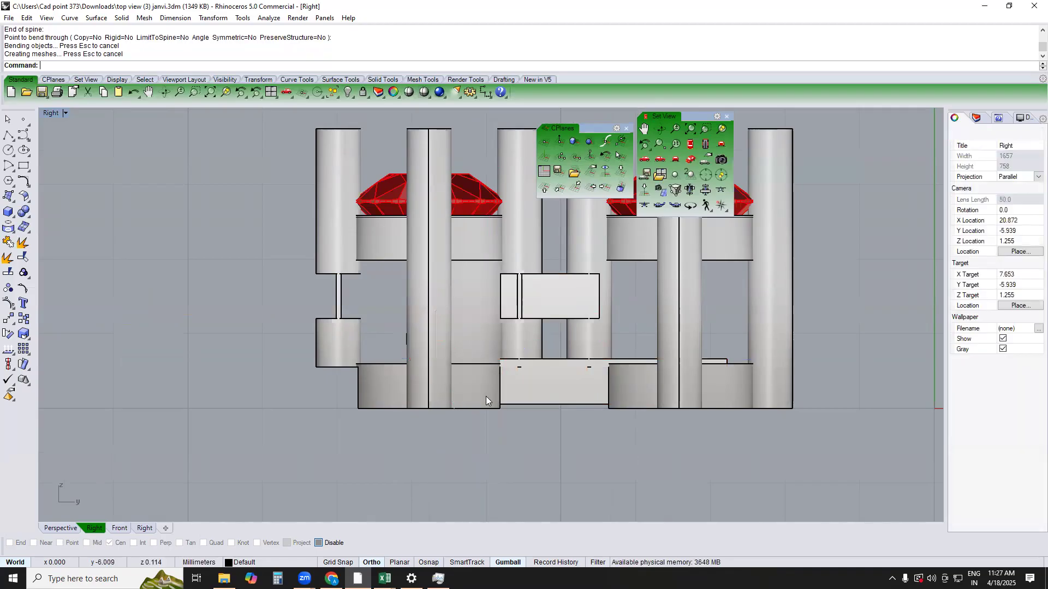
Inspect the bent bar's lower arm and its fit in the lower slots from below in Perspective
scroll(486, 396, "down", 2)
key("ctrl+F1")
key("ctrl+F4")
scroll(475, 307, "up", 5)
right_click_drag(579, 377, 580, 437)
scroll(581, 437, "up", 5)
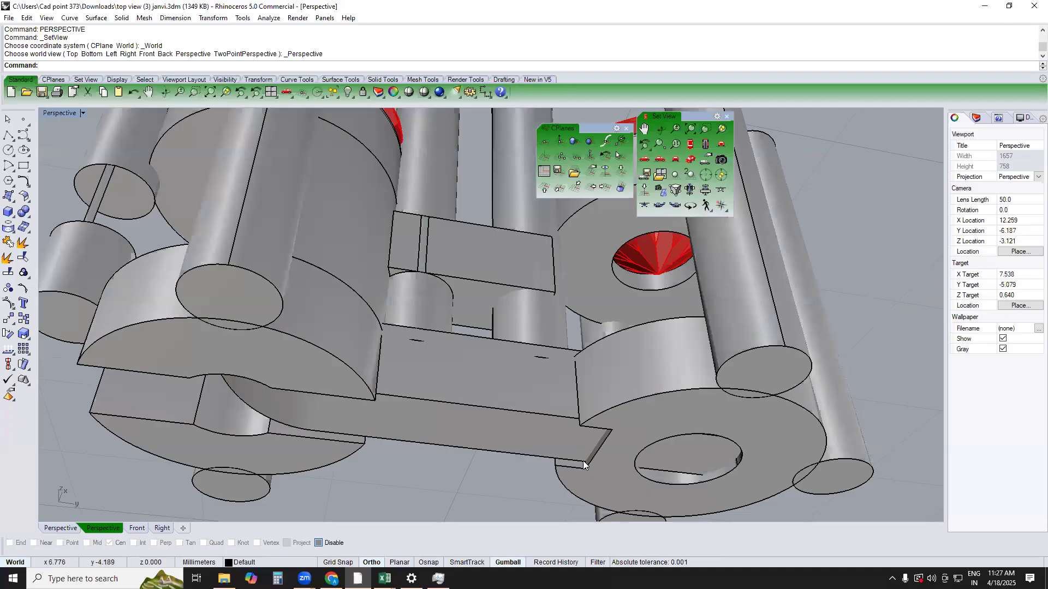
Undo the bar link work back to the two stone settings with separate straight bars
scroll(364, 414, "down", 3)
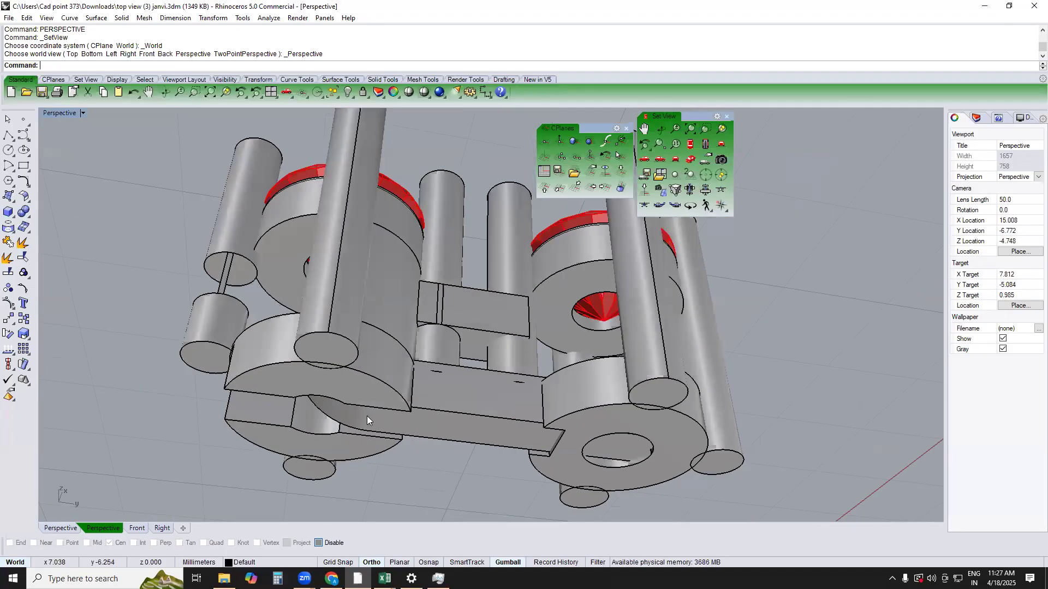
key("ctrl+z")
key("ctrl+z")
key("Escape")
type("p")
key("Return")
right_click_drag(606, 347, 530, 322)
key("ctrl+z")
key("ctrl+z")
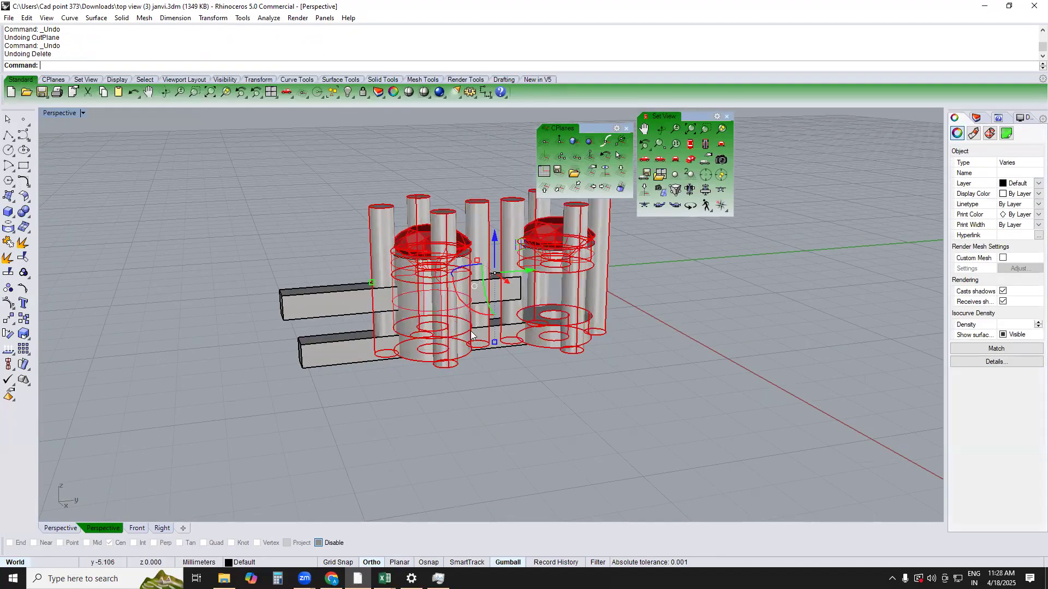
Delete the straight bars and one of the two settings in the Top view, keeping a single four-prong setting
scroll(472, 337, "down", 3)
key("Escape")
type("t")
key("Return")
left_click_drag(543, 416, 385, 456)
key("Delete")
left_click_drag(583, 333, 409, 427)
key("Delete")
type("p")
key("Return")
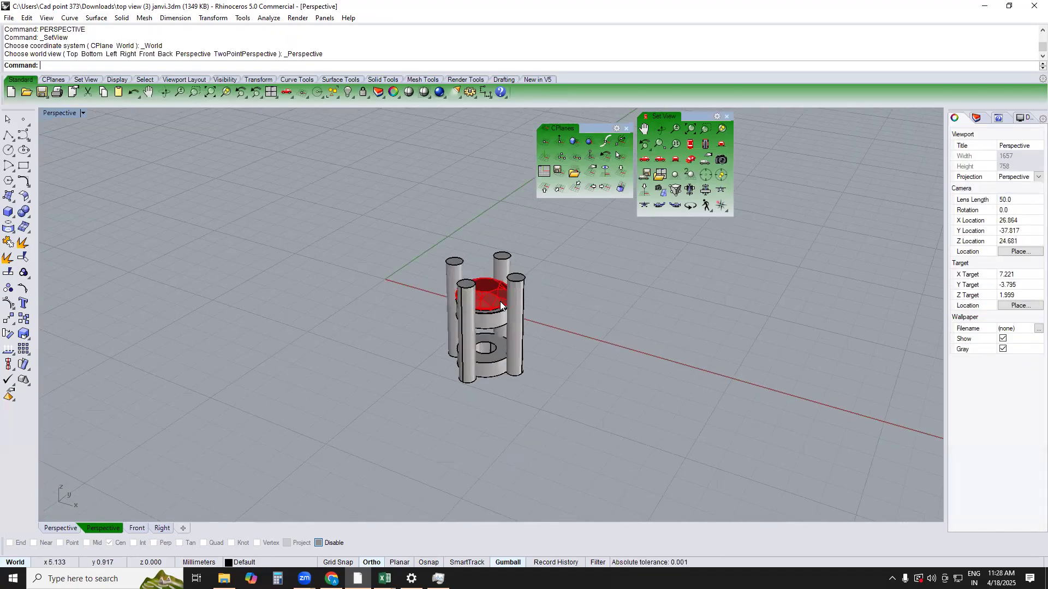
Try to scale the whole setting with Scale2D by a factor of 5/2 from the stone's centre point
key("ctrl+a")
type("t")
key("Return")
right_click_drag(520, 321, 486, 358)
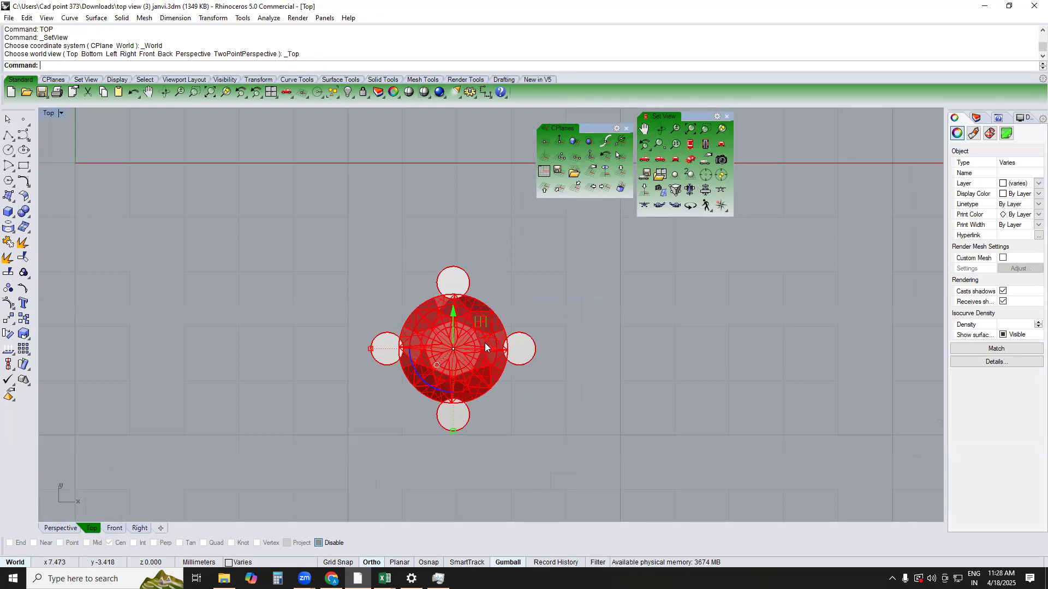
key("Escape")
key("ctrl+a")
type("2d")
key("Return")
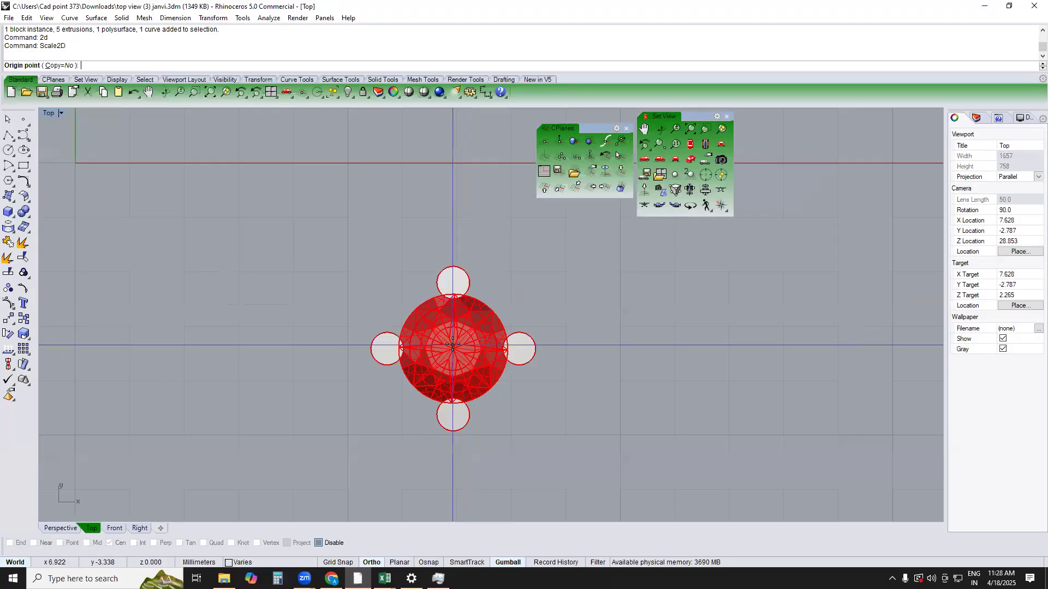
type("oo")
key("Return")
left_click(453, 348)
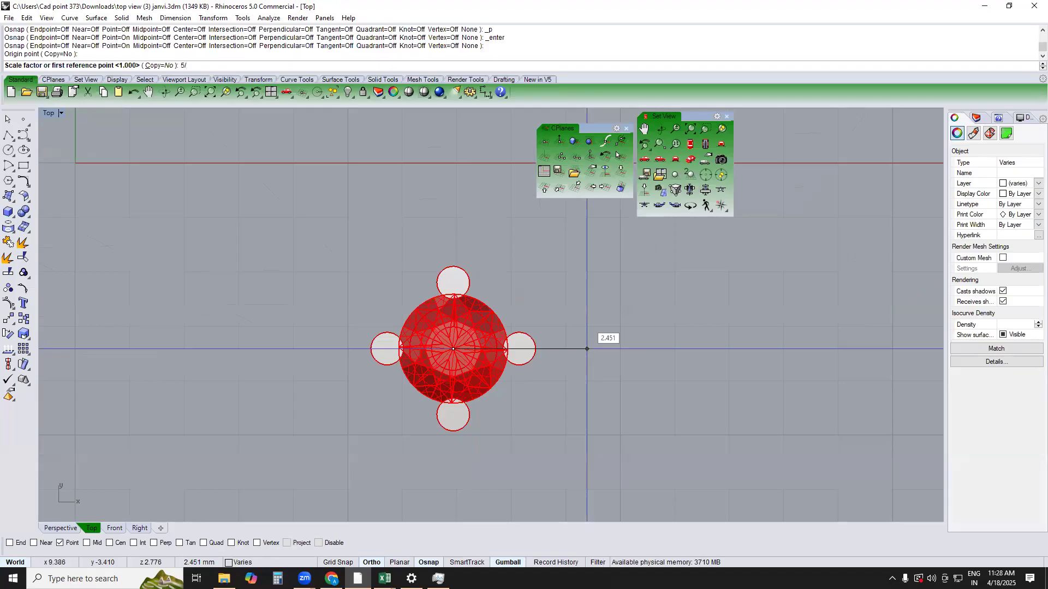
type("5/2")
key("Return")
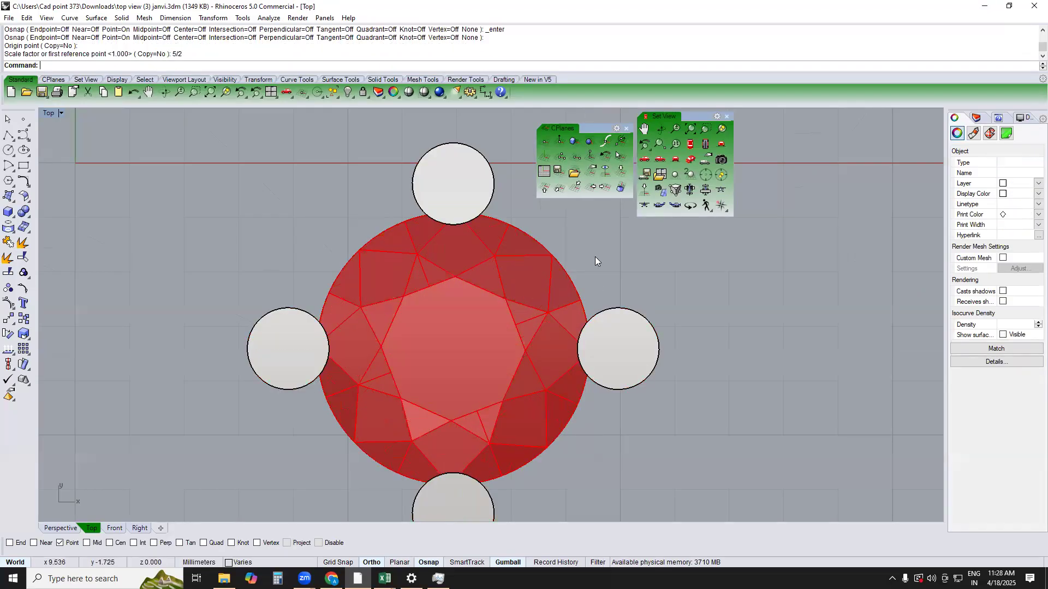
Measure the enlarged stone's diameter between opposite edge points and examine the setting's proportions in the Front view
type("A")
key("Return")
type("o")
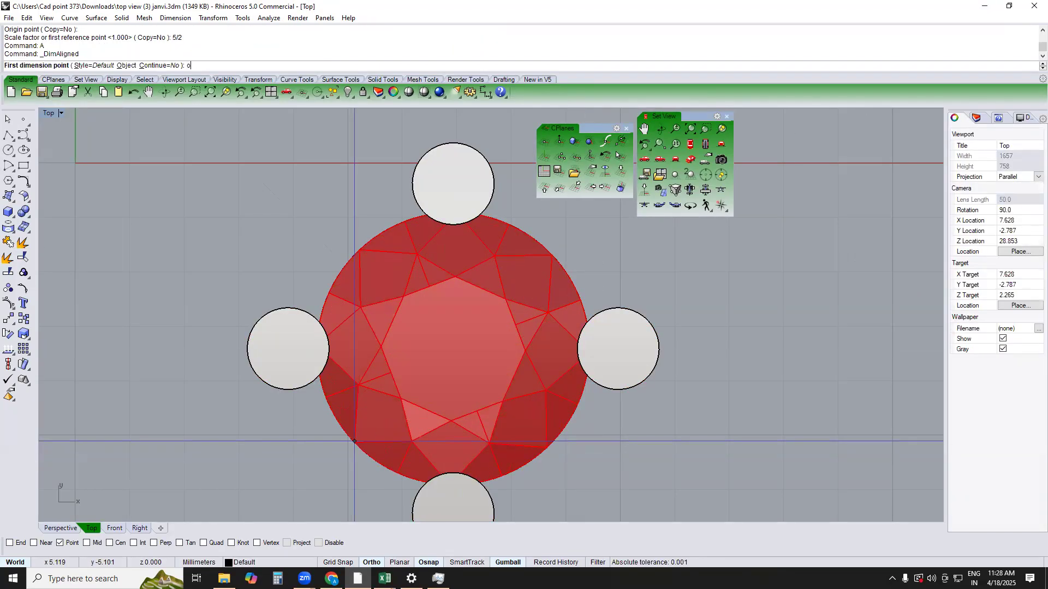
type("e")
key("Return")
left_click(354, 440)
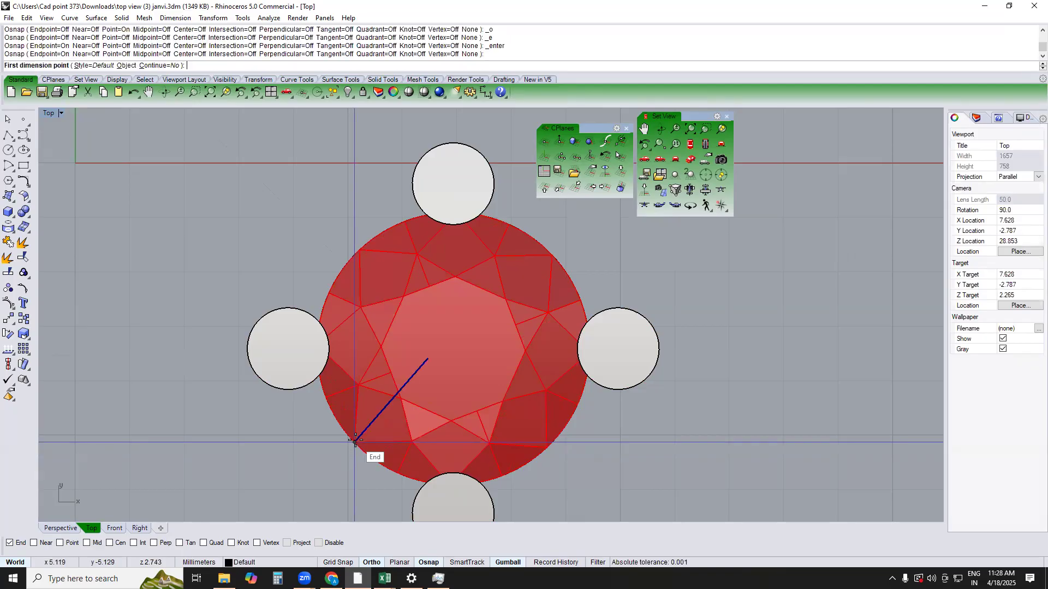
left_click(550, 256)
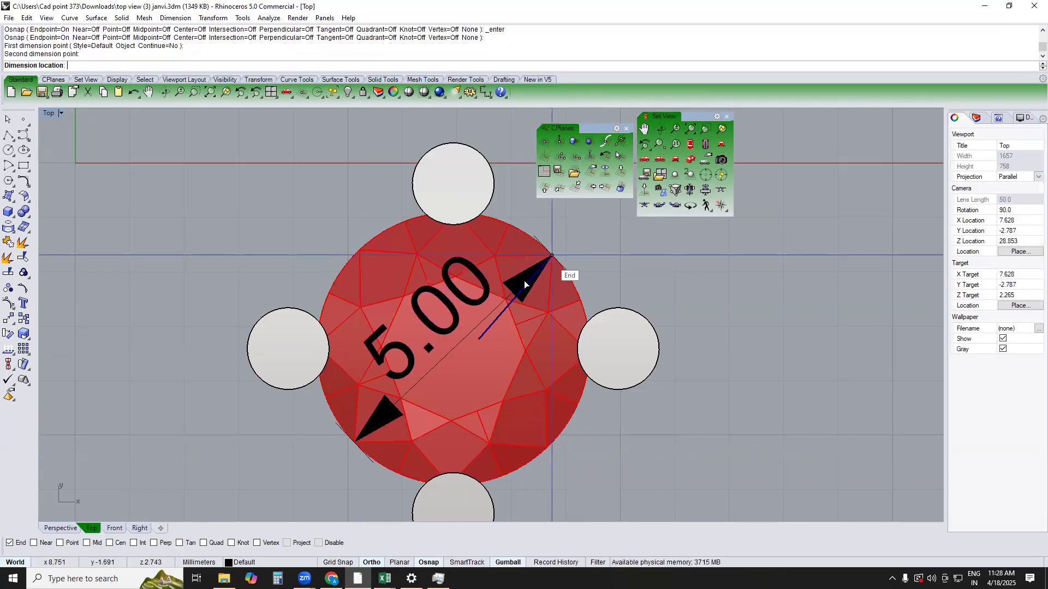
key("Escape")
scroll(524, 278, "down", 6)
type("p")
key("Return")
type("f")
key("Return")
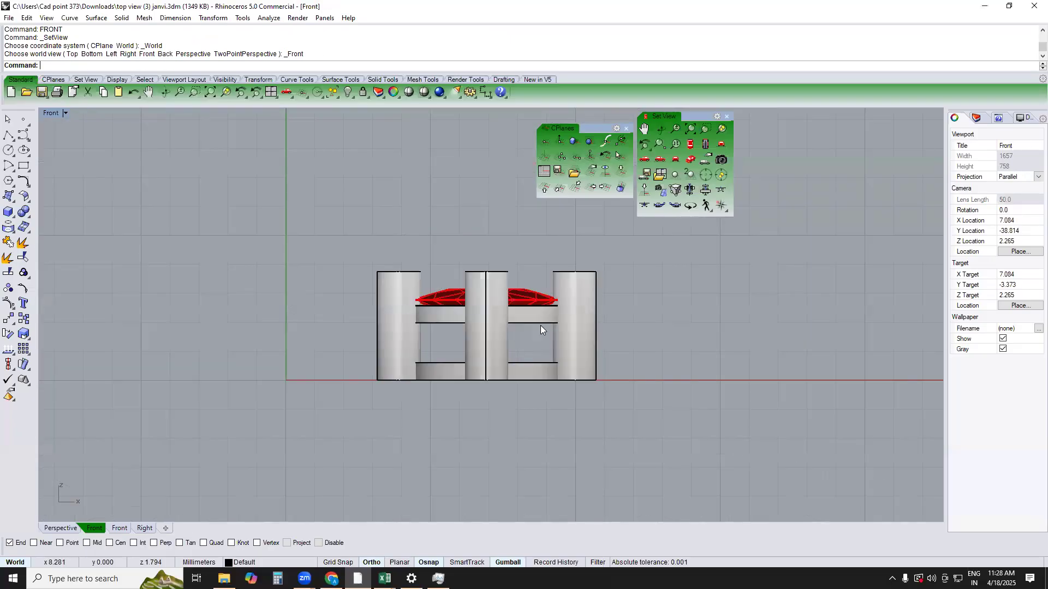
Scale the whole setting uniformly in 3D by a factor of 5/2 from the stone's centre point
key("ctrl+a")
type("t")
key("Return")
type("3")
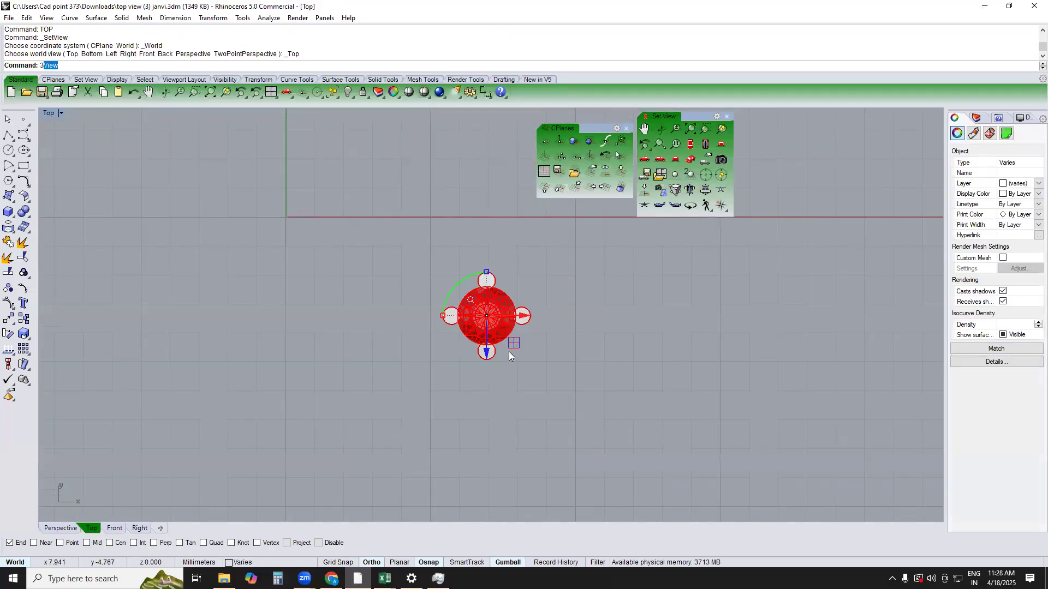
type("d")
key("Return")
scroll(487, 316, "up", 1)
type("o")
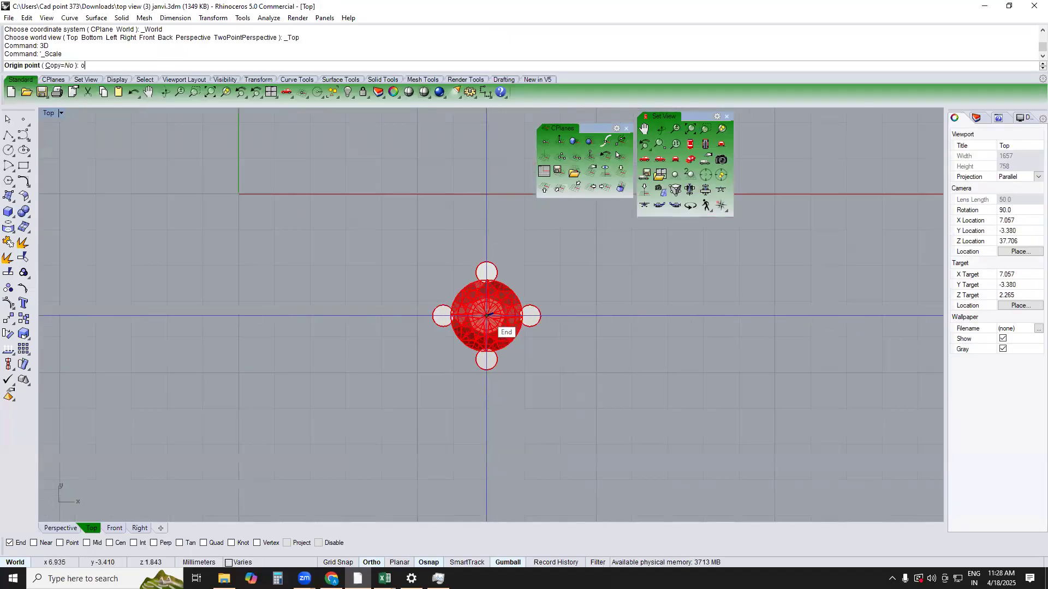
type("op")
key("Return")
left_click(487, 315)
type("5/2")
key("Return")
key("Escape")
Move the whole setting vertically by about 4.28 mm in the Right view, bringing its base just above the ground axis
type("right")
key("Return")
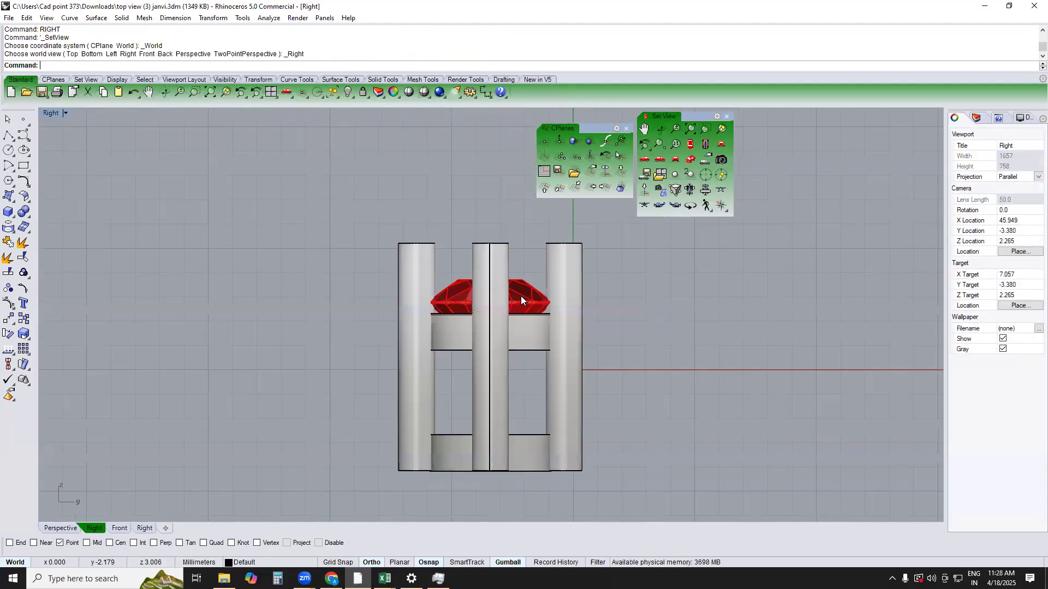
right_click_drag(574, 405, 567, 364)
left_click(462, 277)
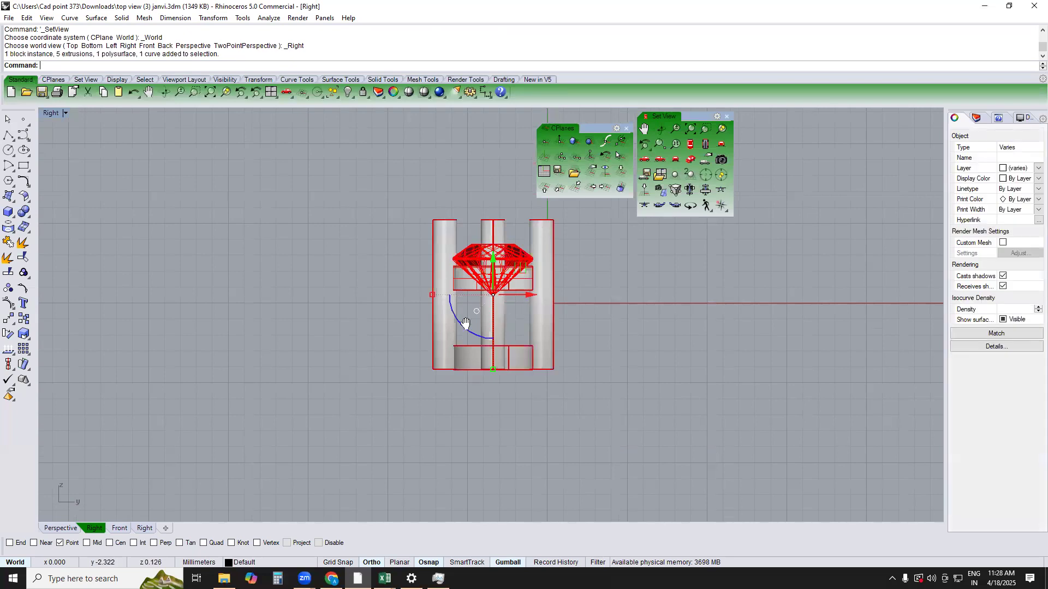
right_click_drag(463, 322, 408, 334)
type("m")
key("Return")
key("Escape")
type("M")
key("Return")
left_click(583, 419)
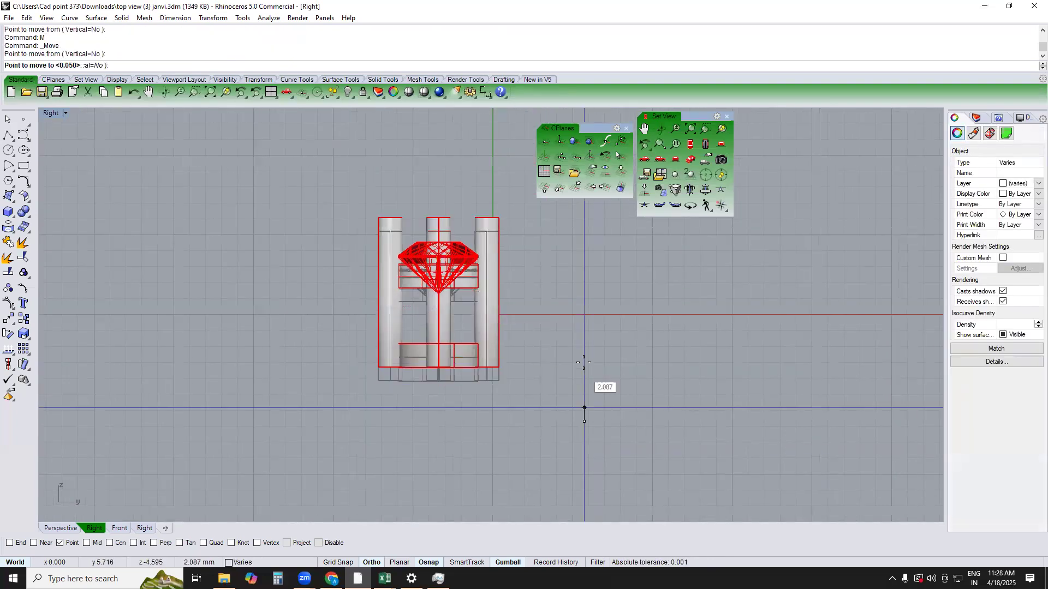
left_click(582, 352)
scroll(486, 314, "up", 5)
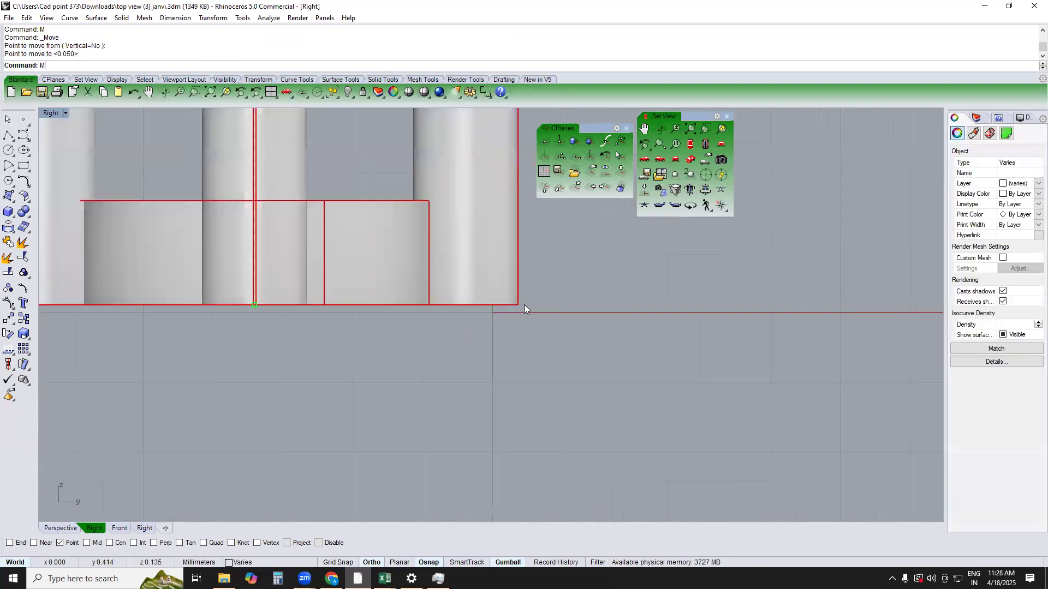
Lower the setting about 0.11 mm so its base sits on the ground axis
type("M")
key("Return")
left_click(590, 238)
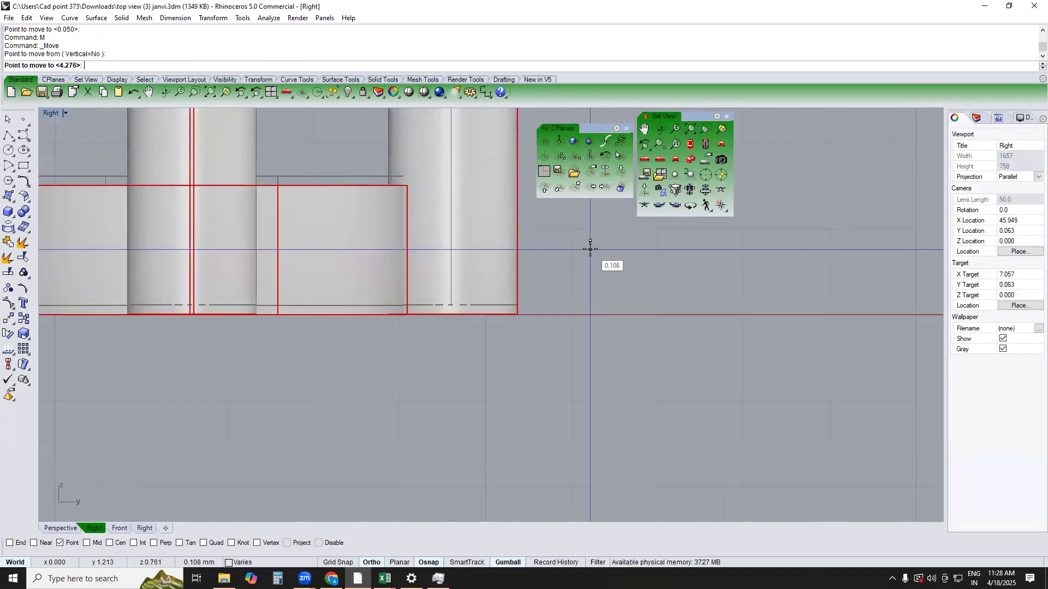
left_click(590, 249)
left_click(548, 300)
Move the whole setting in the Top view from the stone's centre point to the origin (0)
type("TOP")
key("Return")
scroll(536, 316, "down", 6)
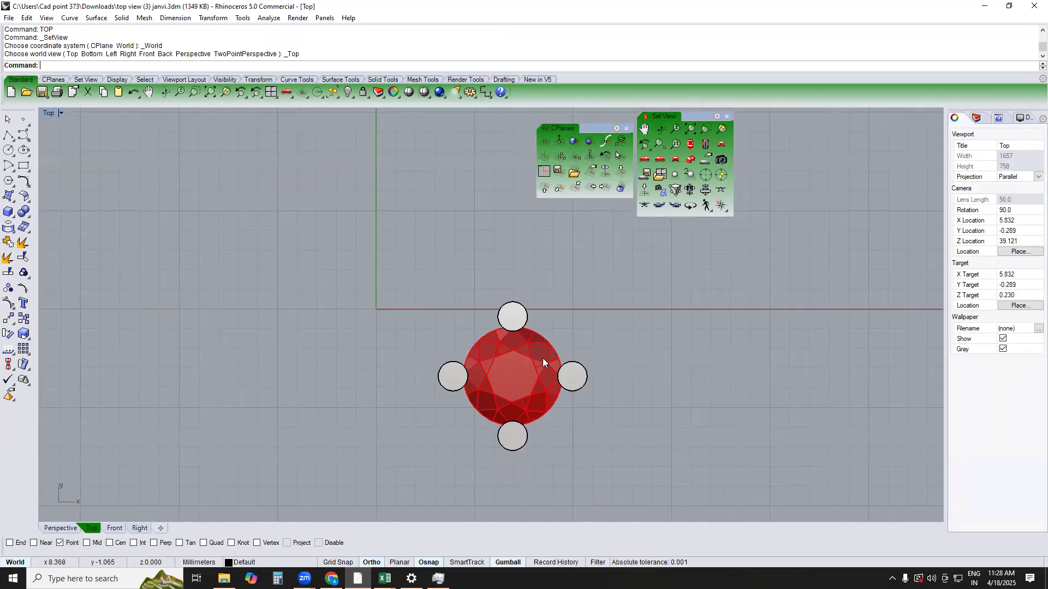
right_click_drag(528, 345, 521, 333)
key("ctrl+a")
type("M")
key("Return")
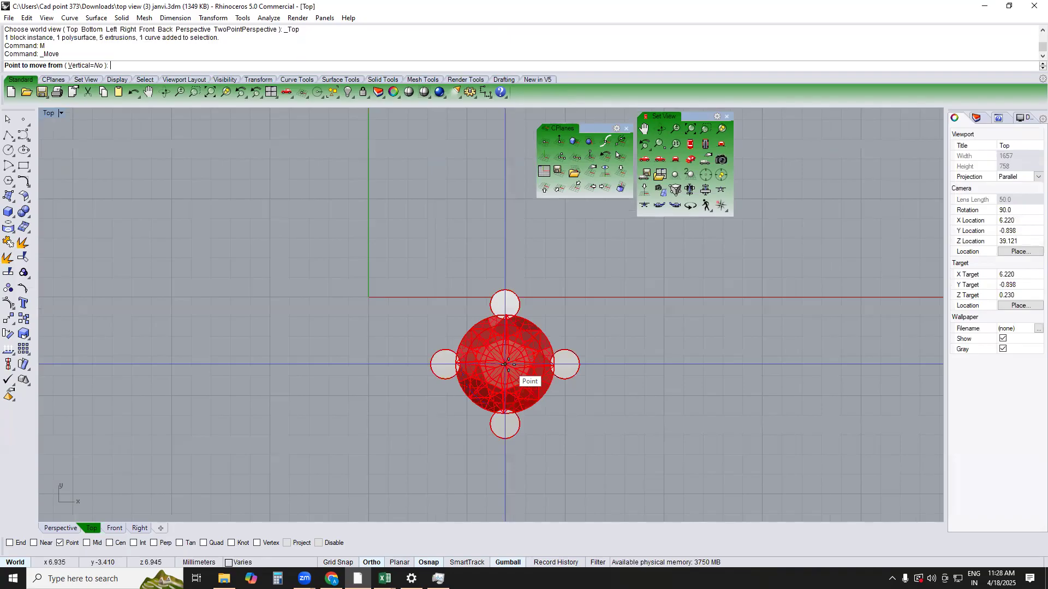
left_click(505, 364)
type("0")
key("Return")
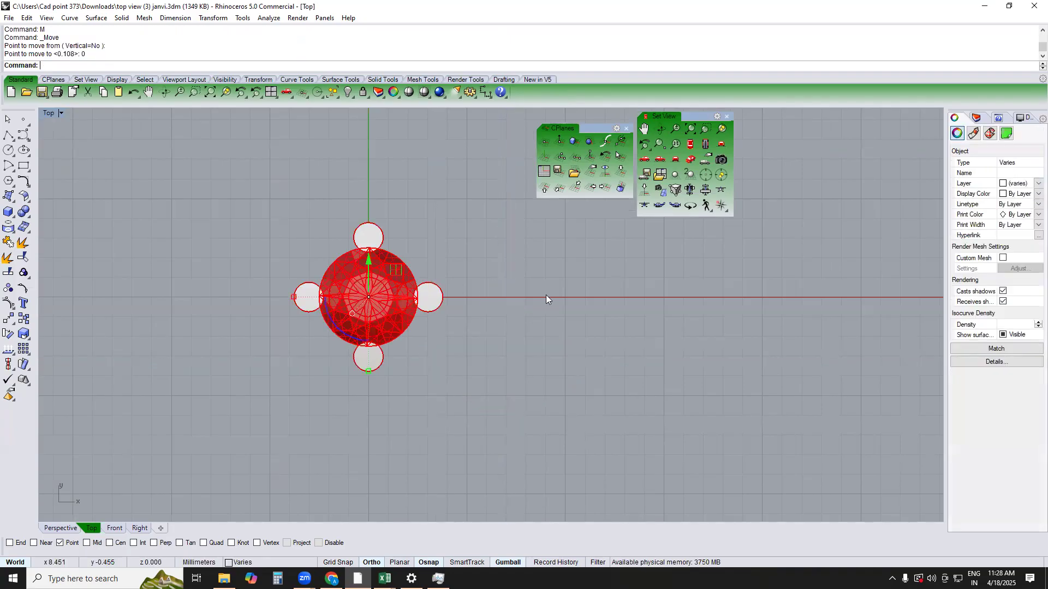
Measure the diameter of the prong on the positive X axis
right_click_drag(460, 312, 490, 321)
type("DD")
key("Return")
left_click(454, 309)
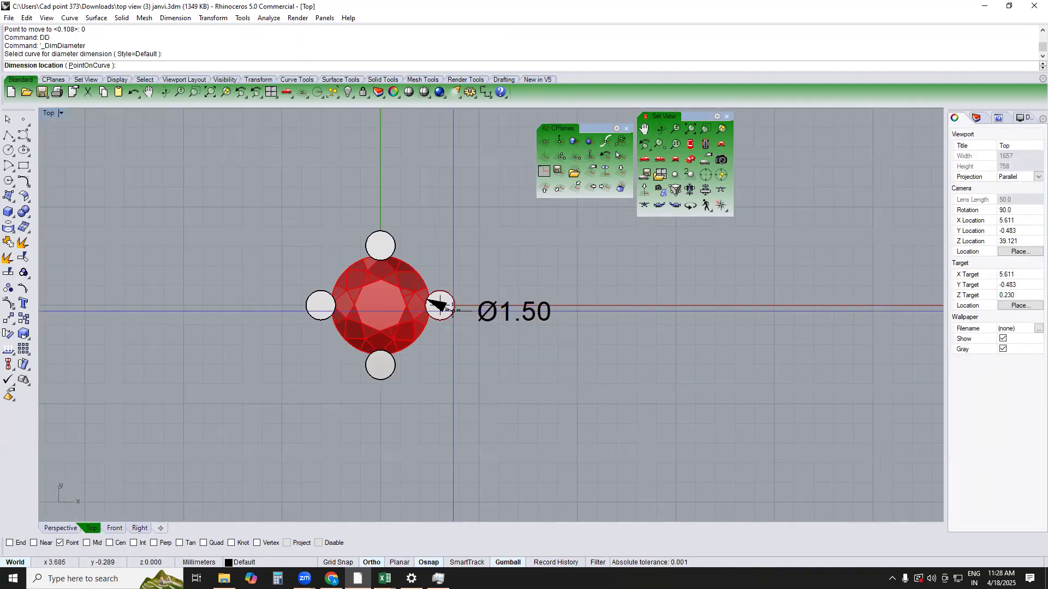
key("Escape")
Separate the prong on the positive X axis from its group and scale it in 2D about its centre by .8/1.5
scroll(452, 310, "up", 3)
type("rig")
key("Return")
left_click(452, 308)
key("Return")
type("2d")
key("Return")
type("cen")
key("Return")
left_click(450, 329)
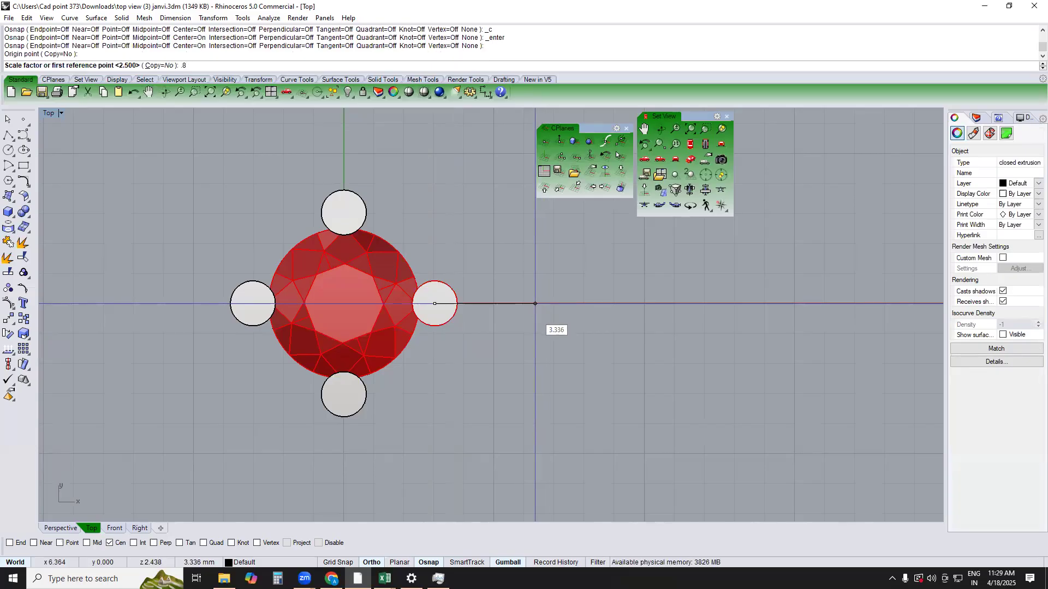
type(".8/1.5")
key("Return")
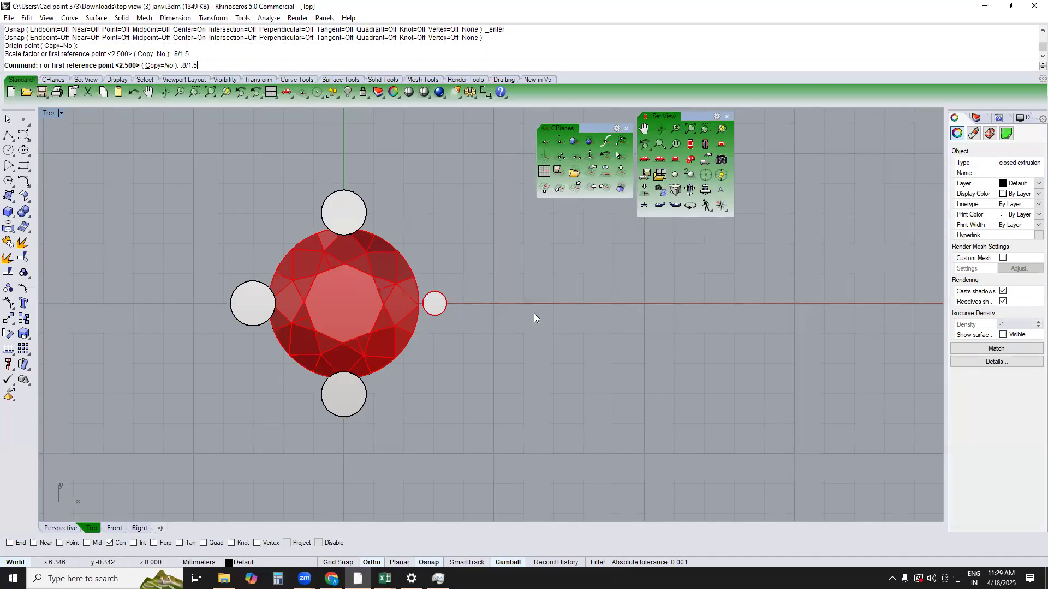
Move the thinned prong inward to overlap the stone's edge slightly, and delete the three remaining thick prongs
scroll(420, 325, "up", 4)
left_click_drag(469, 300, 453, 303)
scroll(540, 309, "down", 3)
type("rg")
key("Return")
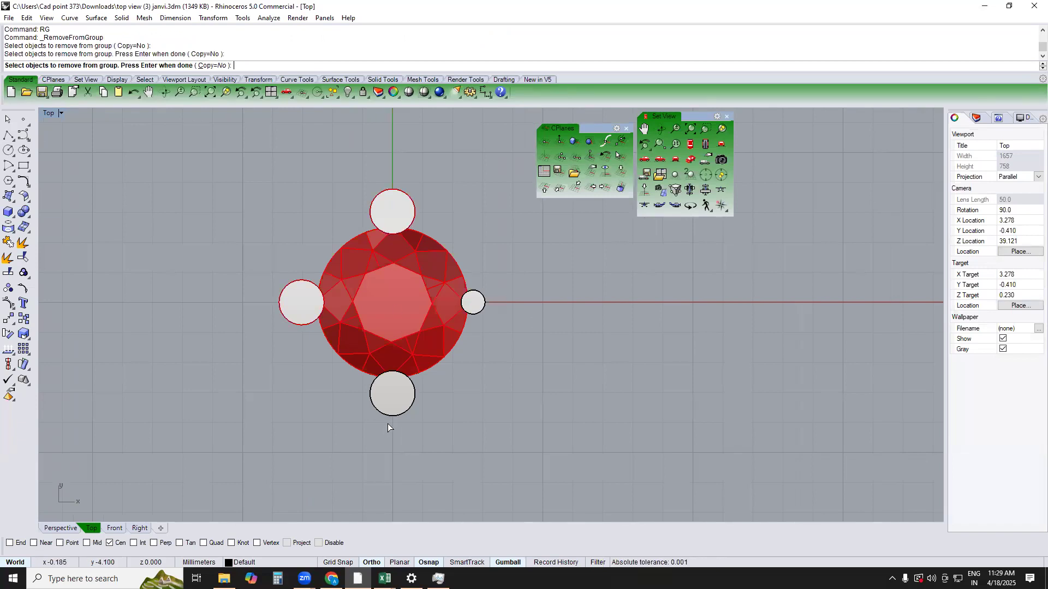
key("Delete")
Polar-array the thinned prong around the origin with 4 items over 360 degrees
left_click(477, 308)
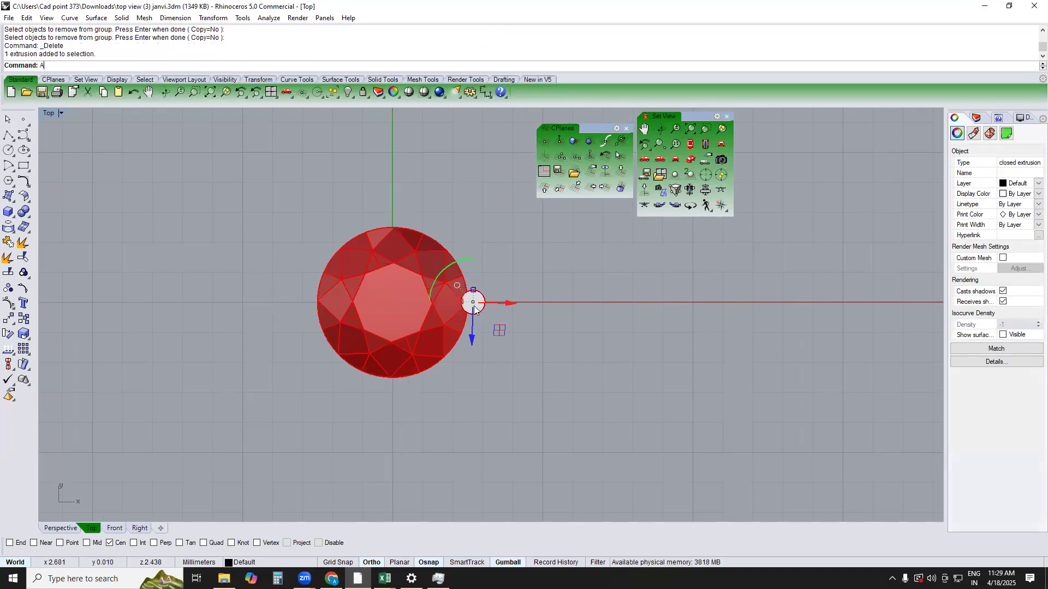
type("AP")
key("Return")
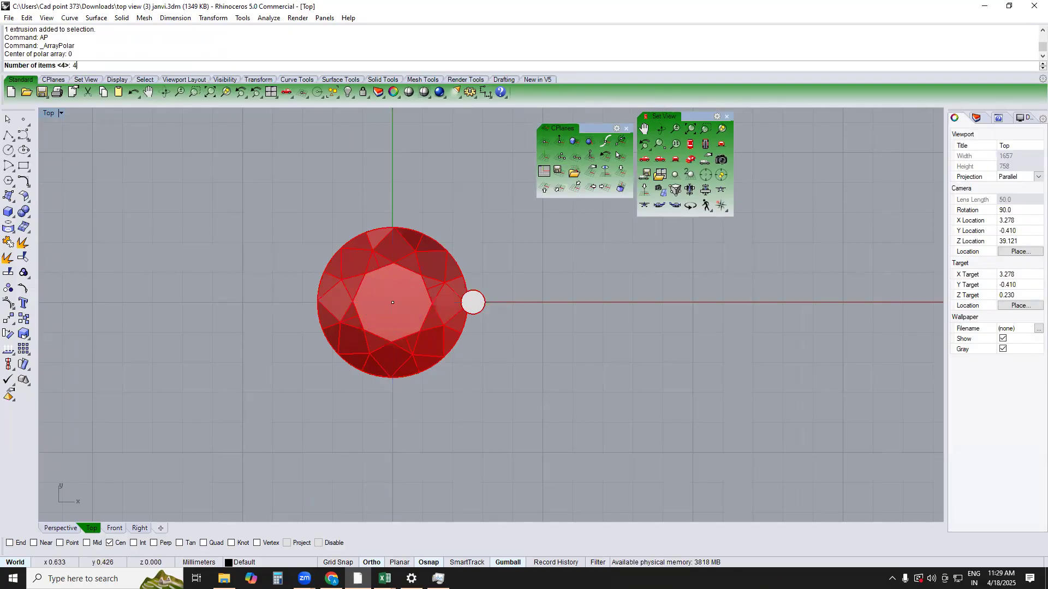
key("Return")
key("Return")
key("Return")
key("Escape")
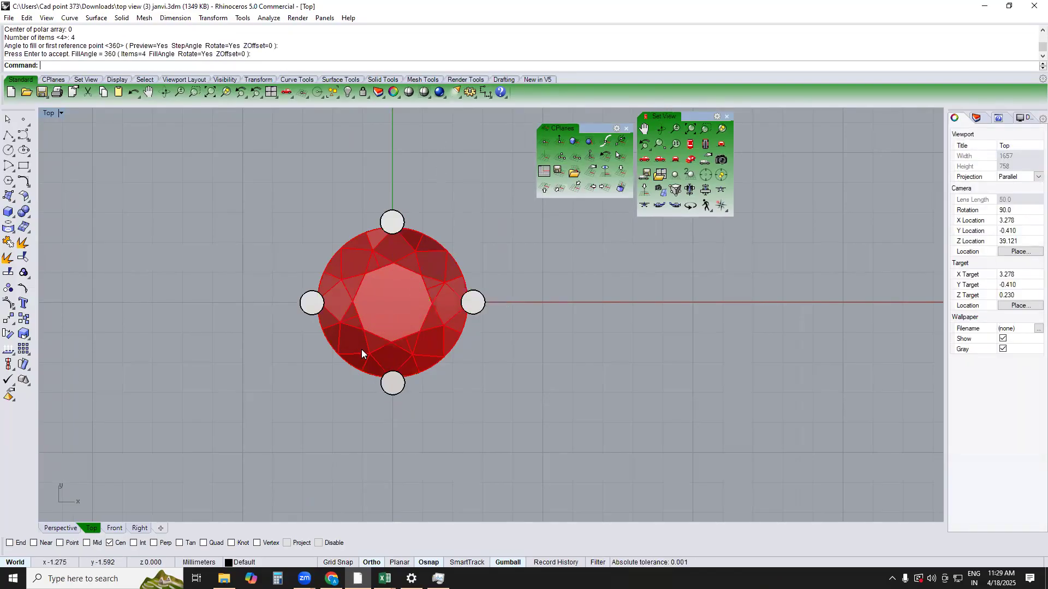
Raise the complete setting in the Front view so its base rests on the ground axis
type("f")
key("Return")
scroll(480, 356, "up", 6)
scroll(451, 348, "down", 6)
right_click_drag(454, 362, 477, 319)
left_click(450, 326)
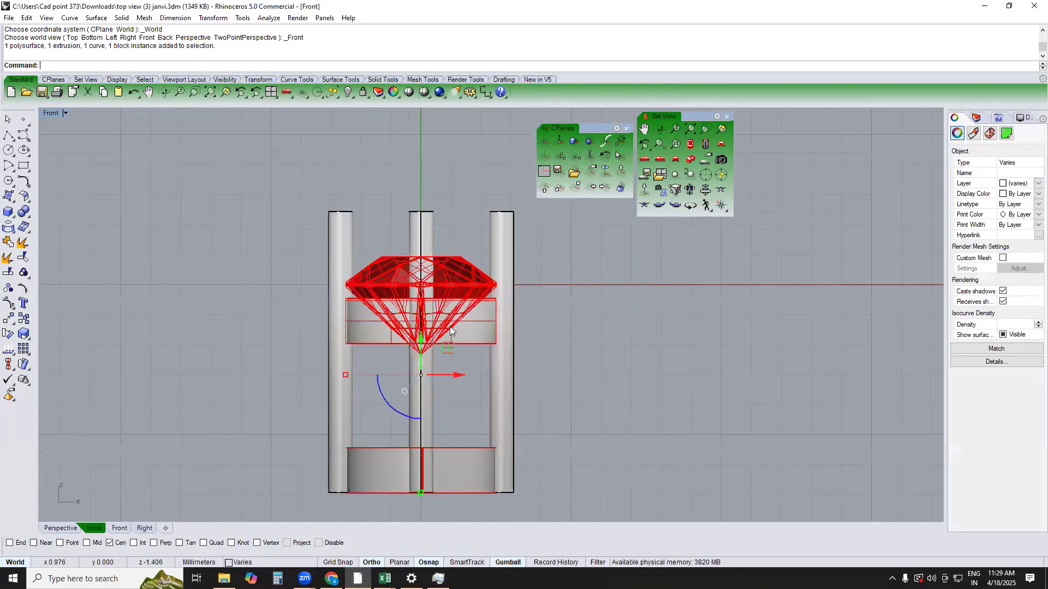
scroll(451, 327, "down", 6)
left_click_drag(551, 303, 370, 419)
left_click_drag(435, 306, 447, 198)
scroll(448, 207, "up", 5)
key("Escape")
Remove the upper ring beneath the stone from the setting's group
type("RG")
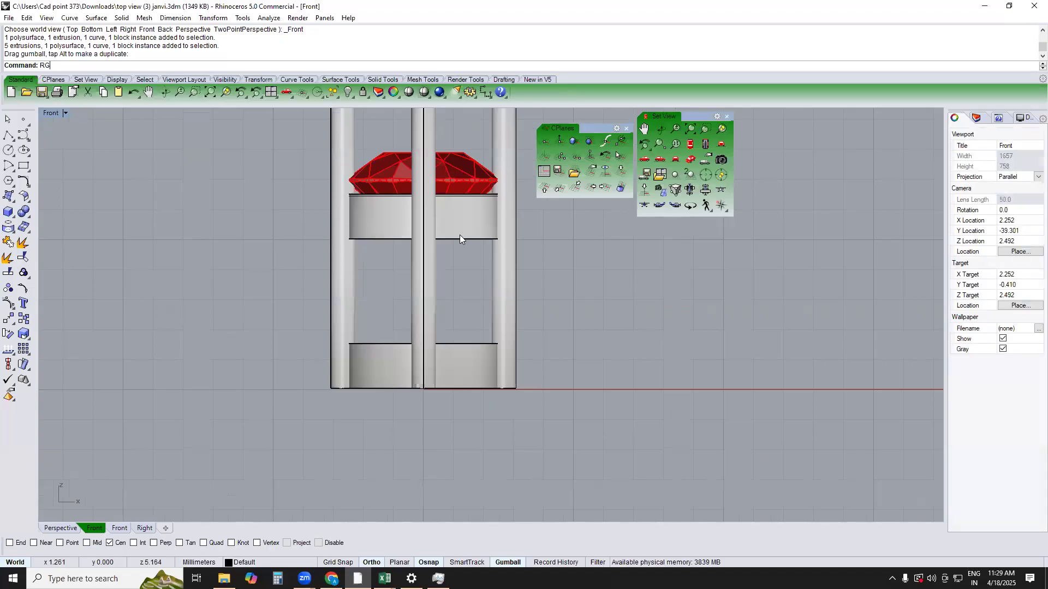
key("Return")
left_click(460, 234)
key("Return")
Scale the upper ring vertically with Scale1D from its top centre to a height of 1 mm
scroll(499, 195, "up", 2)
type("1d")
key("Return")
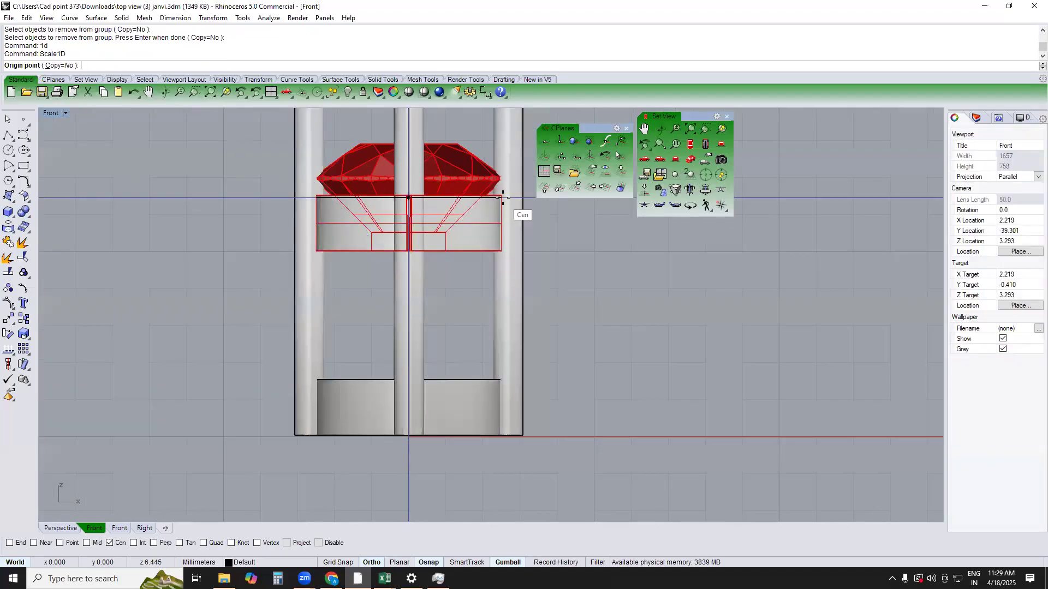
left_click(502, 198)
scroll(456, 290, "up", 2)
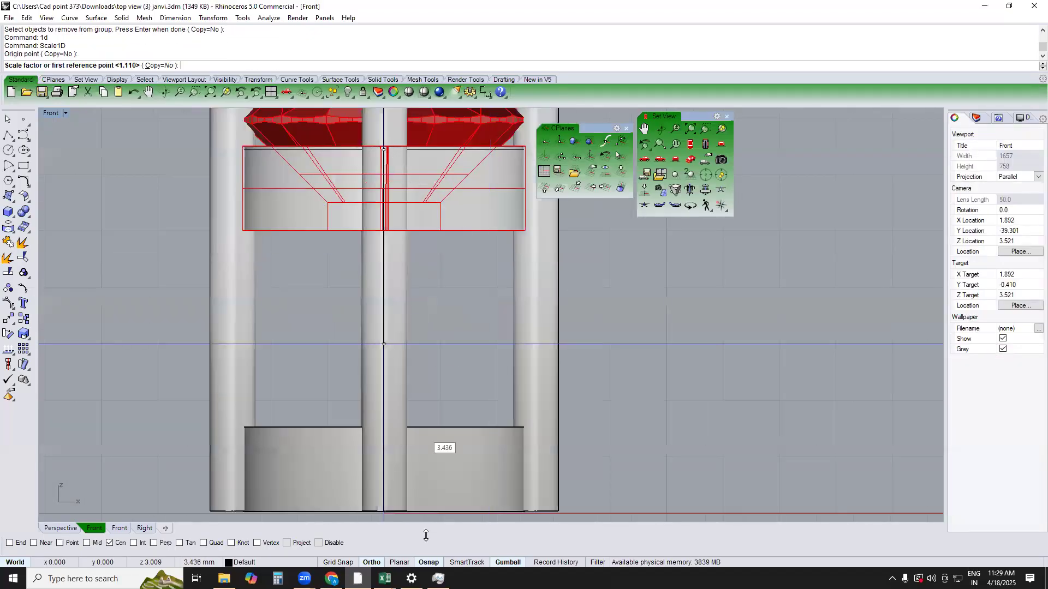
left_click(325, 544)
scroll(404, 226, "up", 2)
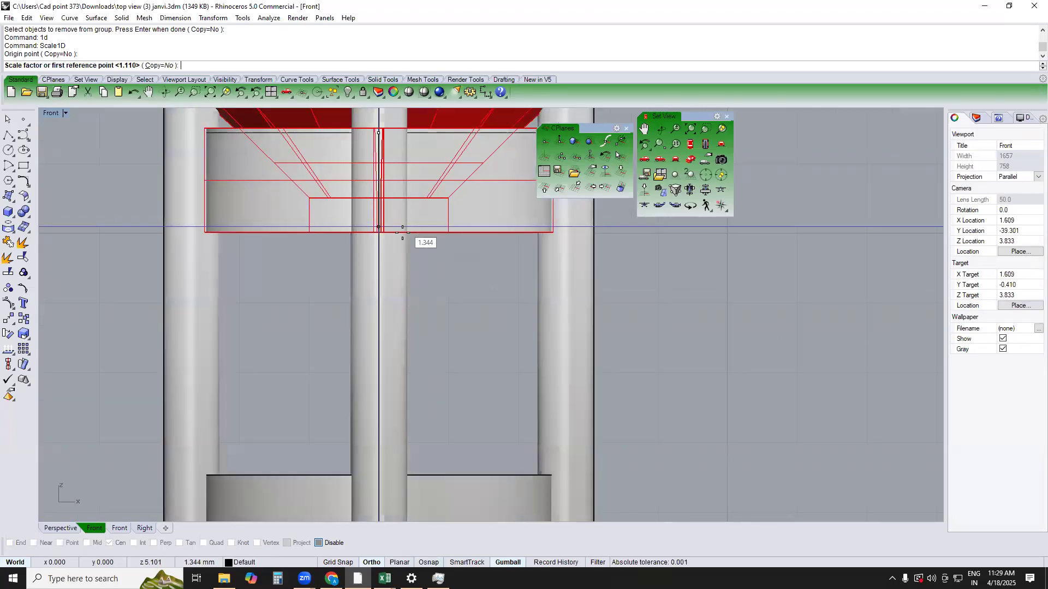
left_click(402, 232)
type("1")
key("Return")
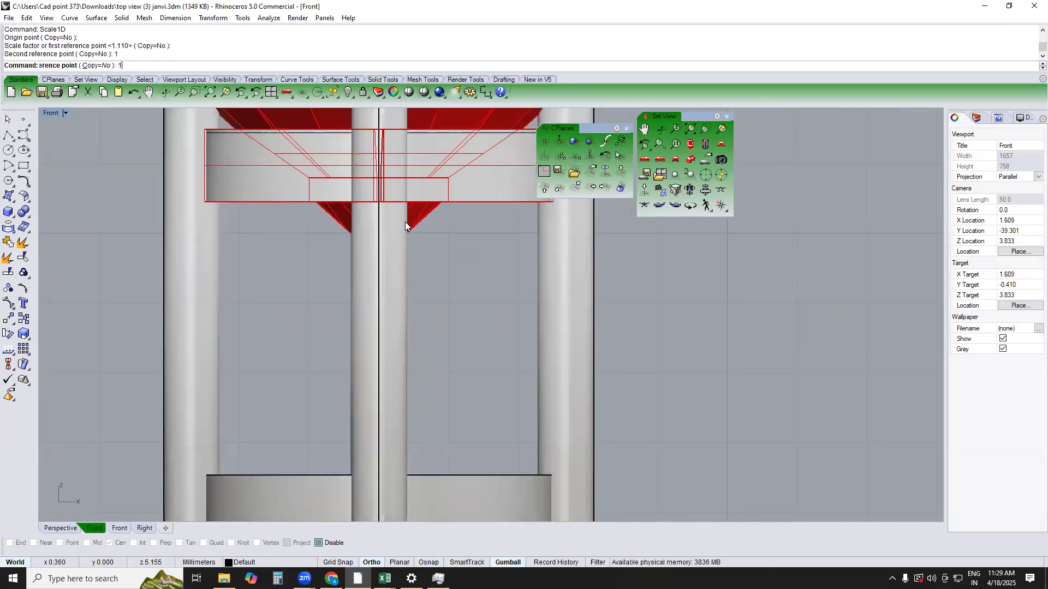
scroll(415, 232, "down", 3)
left_click(450, 322)
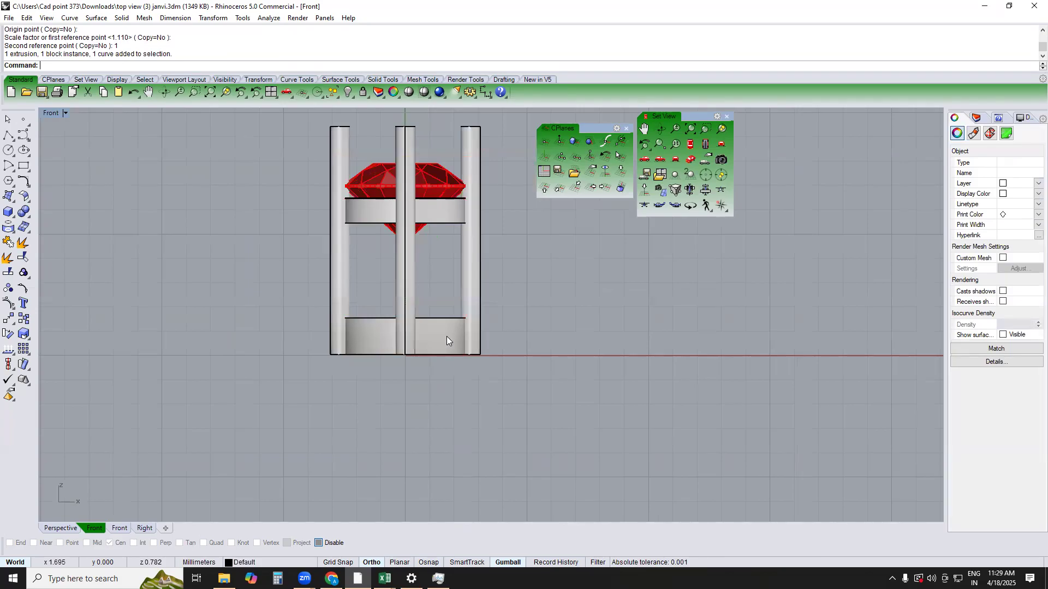
Remove the lower ring at the base of the prongs from the setting's group
type("rg")
key("Return")
left_click(446, 331)
key("Return")
Scale the lower ring vertically with Scale1D from its top endpoint to a height of 0.8 mm
type("1d")
key("Return")
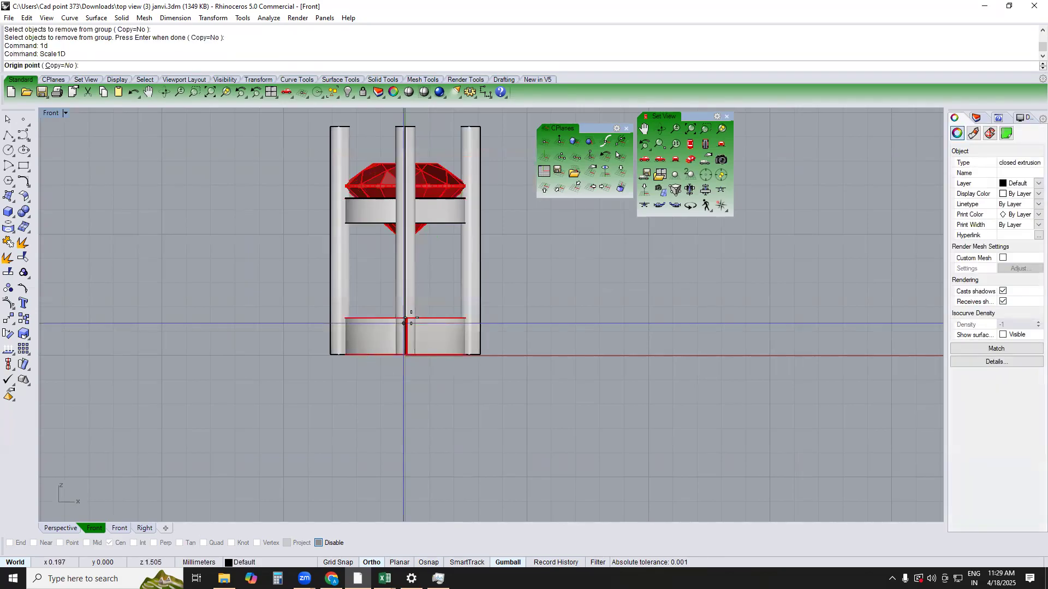
scroll(410, 318, "up", 6)
type("end")
key("Return")
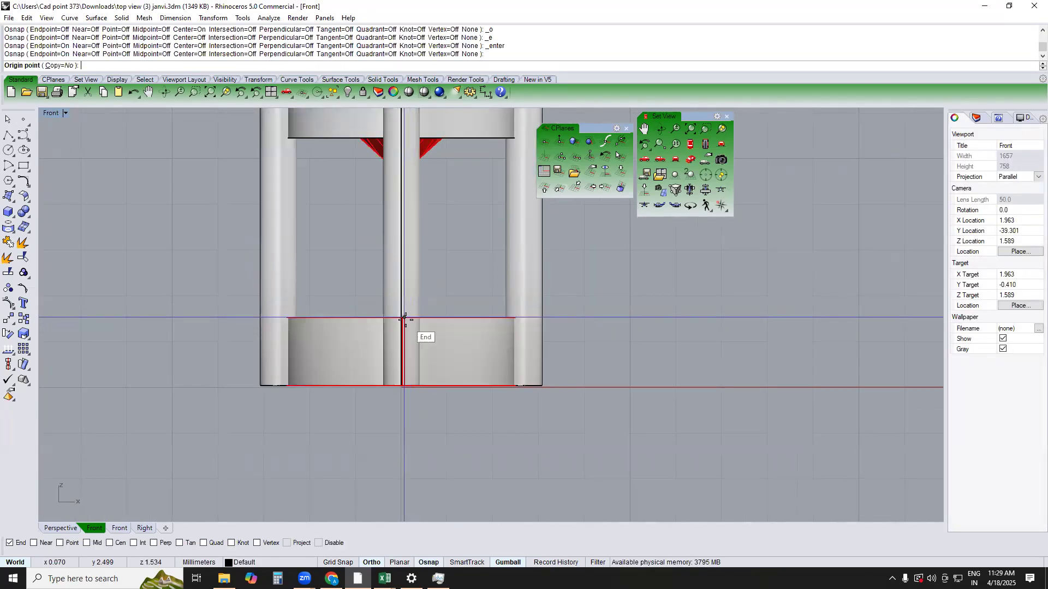
left_click(404, 318)
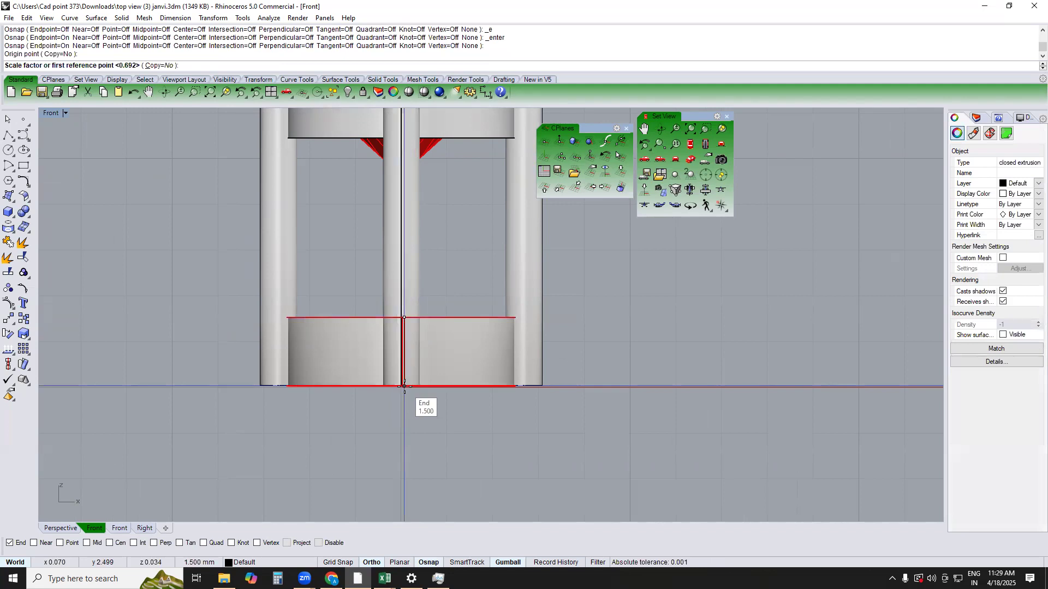
left_click(405, 386)
type(".8")
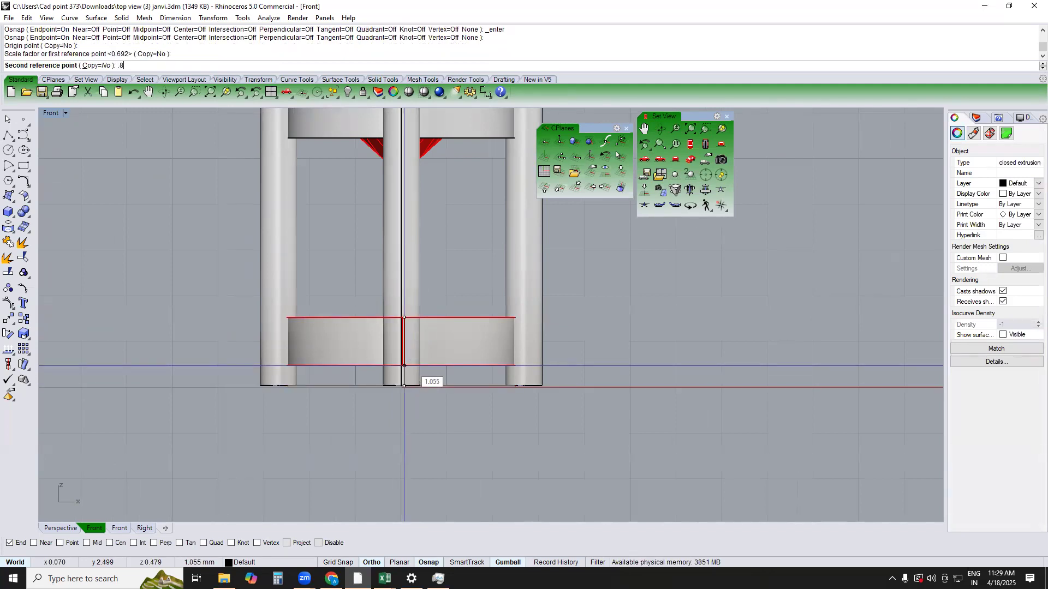
key("Return")
Move the thinned lower ring straight up to sit a short gap below the upper ring
left_click(444, 329)
scroll(444, 330, "down", 2)
left_click_drag(416, 306, 426, 227)
left_click(533, 305)
Shorten the four prongs with Scale1D from their top ends so their bottoms meet the lower ring's bottom edge
left_click(339, 309)
right_click_drag(381, 258, 374, 303)
key("Return")
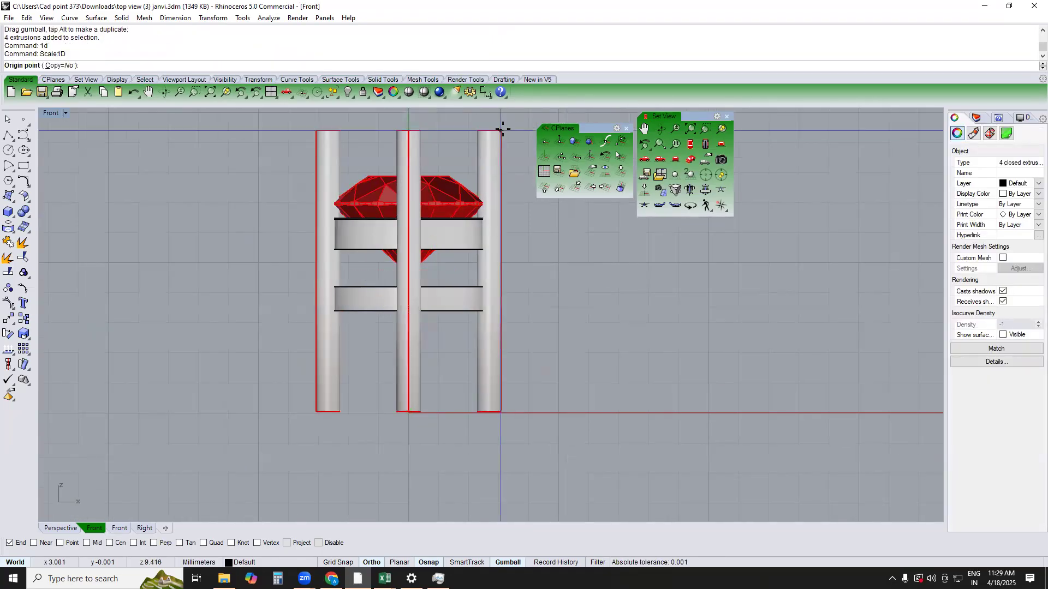
left_click(501, 131)
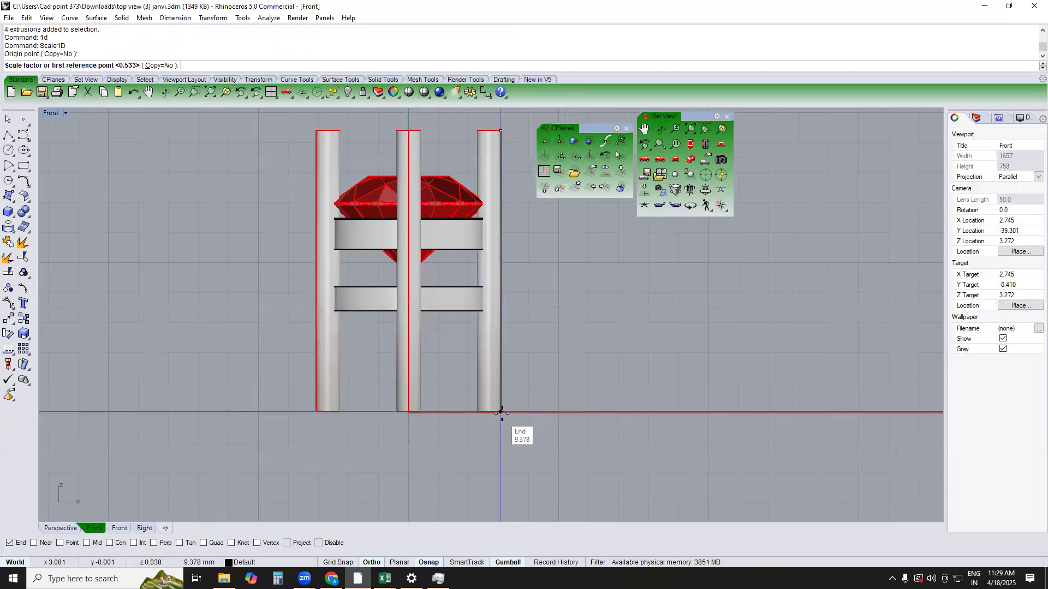
left_click(501, 416)
left_click(499, 311)
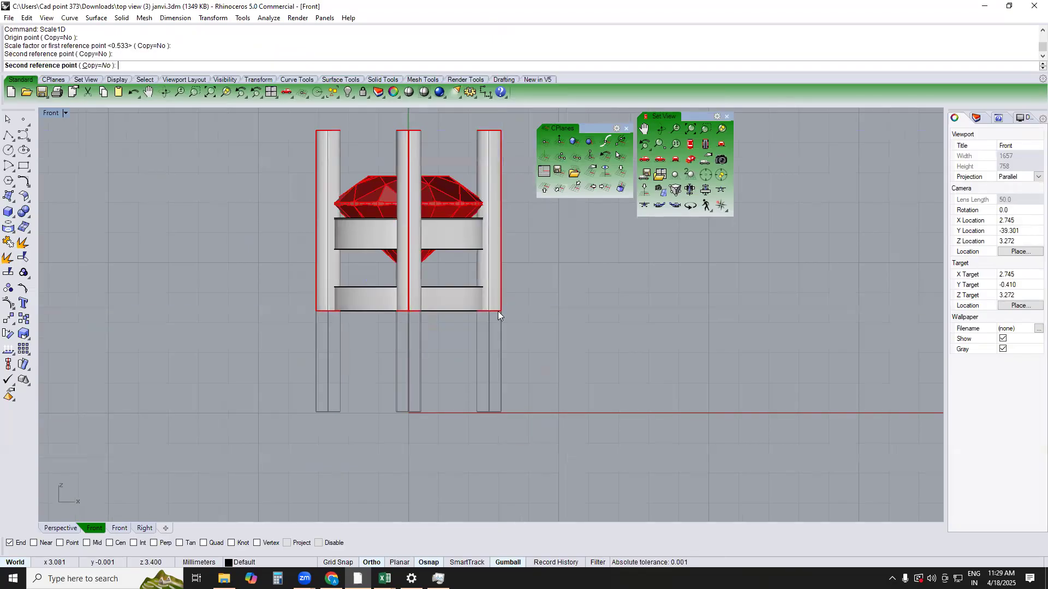
scroll(456, 229, "up", 6)
left_click(481, 227)
type("1d")
key("Return")
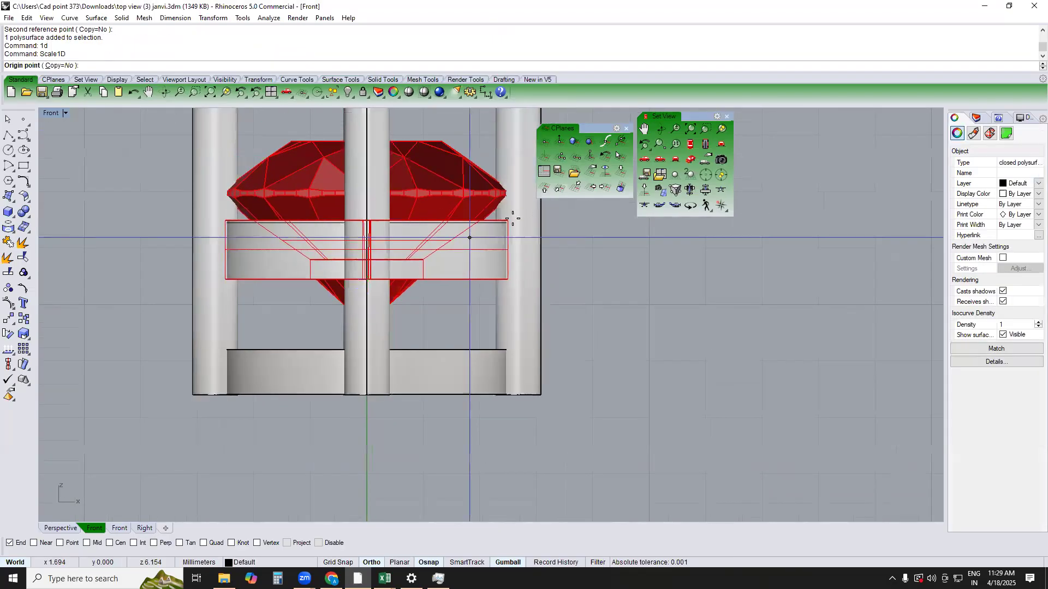
left_click(507, 250)
key("Escape")
Scale the lower ring vertically with Scale1D from its bottom endpoint to a height of 1 mm
left_click(475, 360)
type("1d")
key("Return")
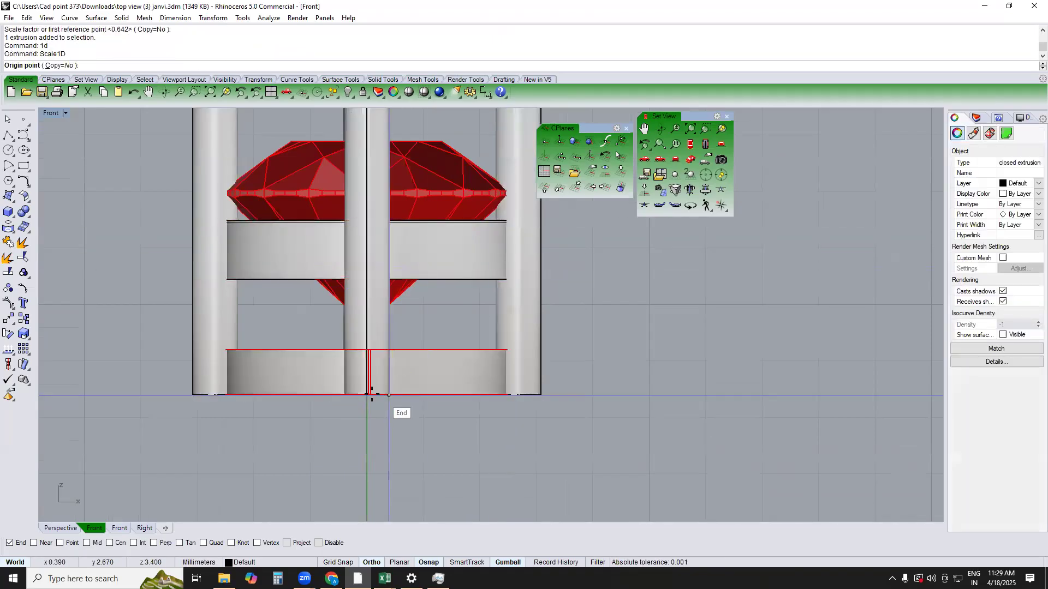
left_click(370, 394)
left_click(370, 350)
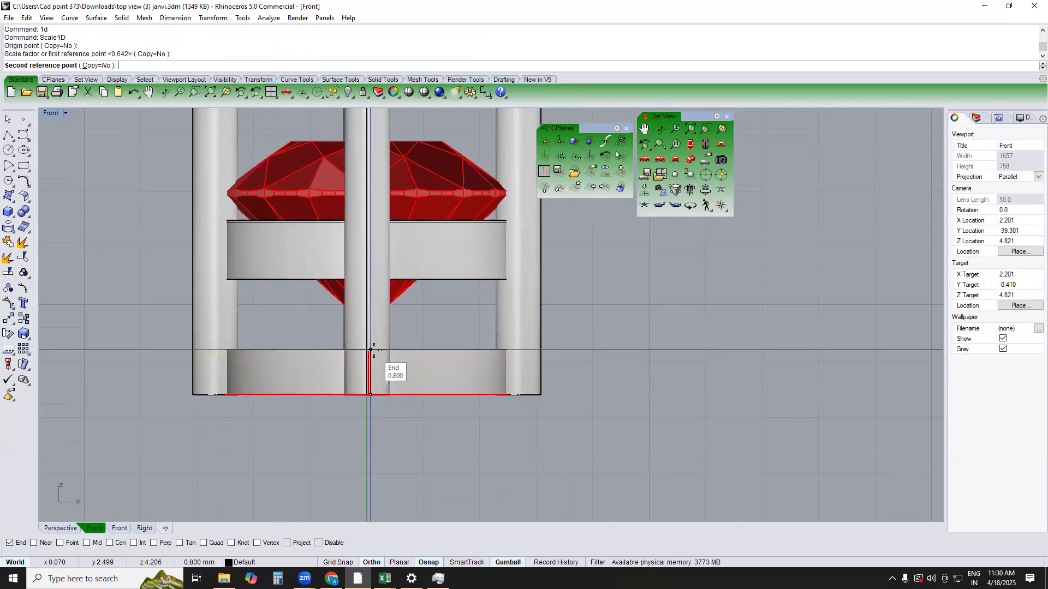
type("1")
key("Return")
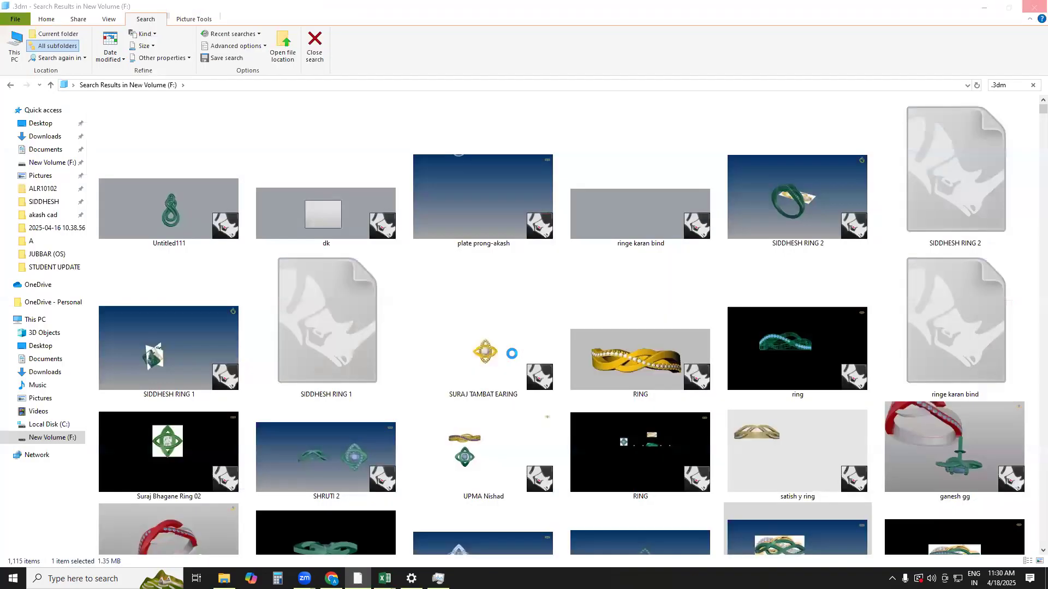
left_click(512, 357)
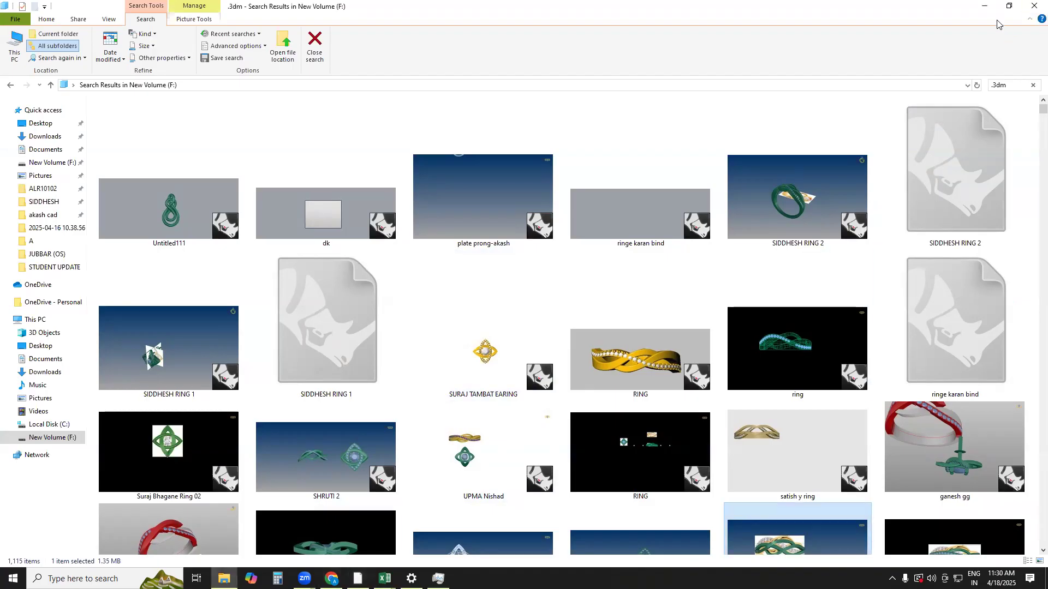
Minimise File Explorer and Settings, close Task Manager, and switch back to Rhinoceros
left_click(987, 5)
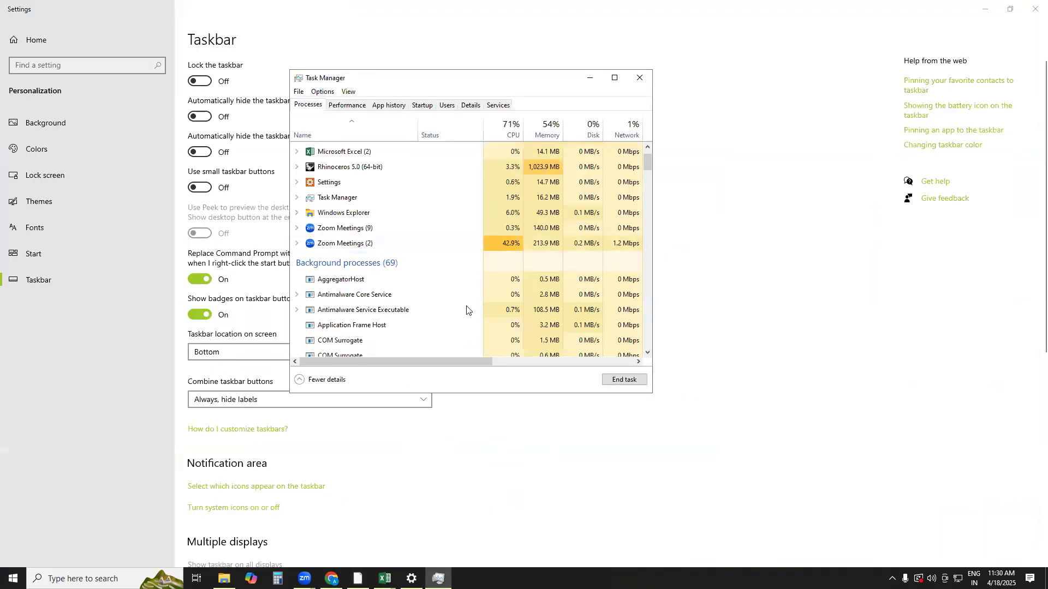
left_click(640, 78)
left_click(985, 10)
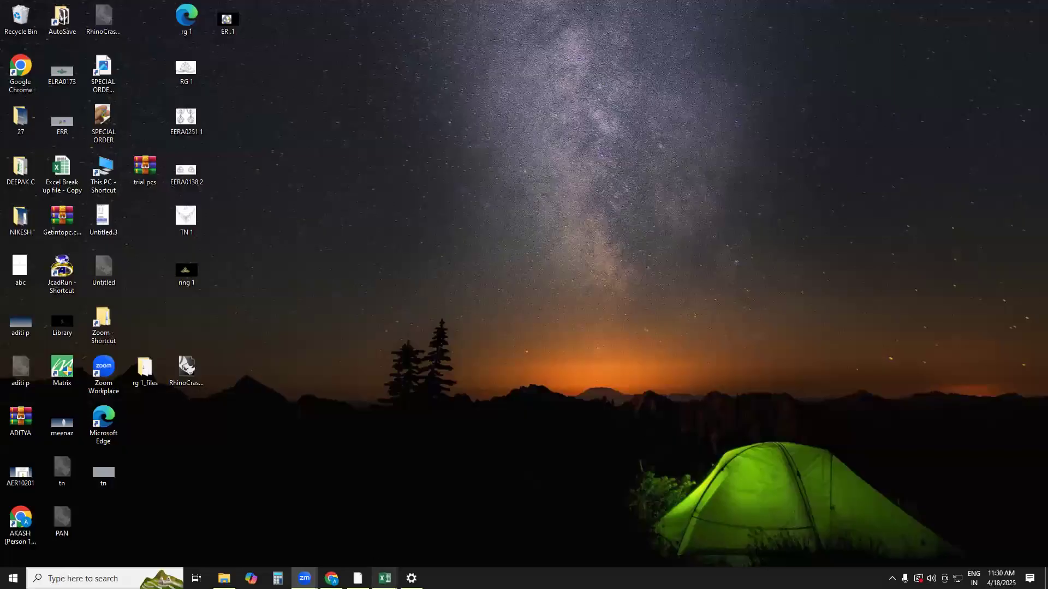
left_click(357, 578)
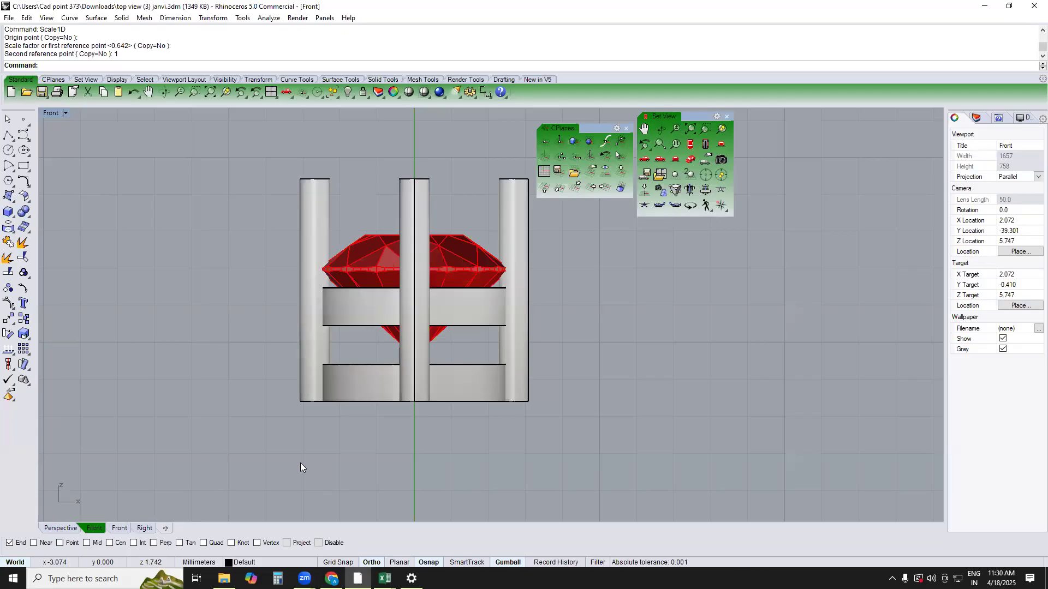
left_click(336, 315)
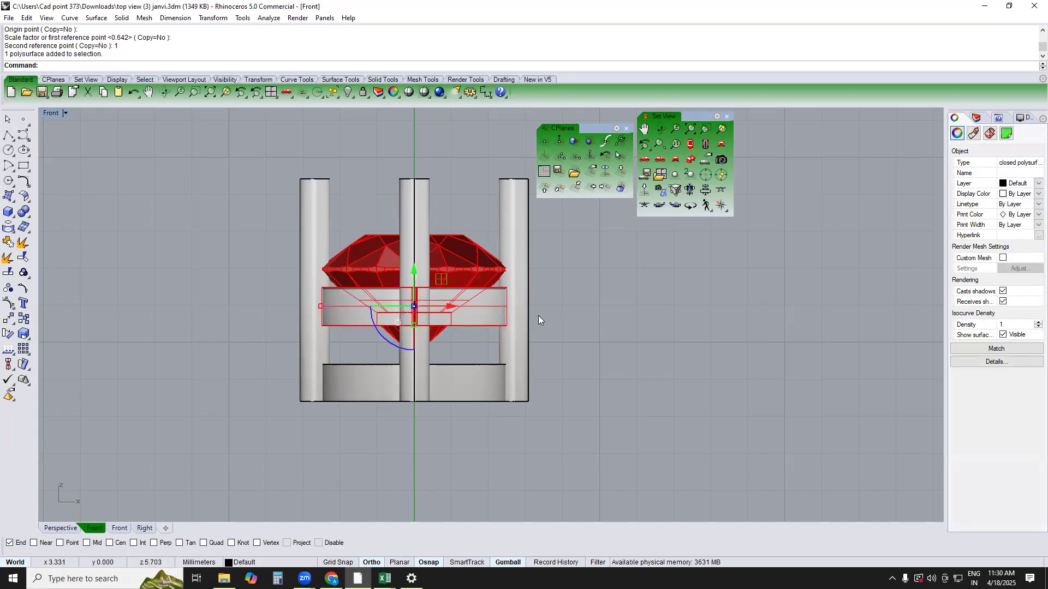
left_click(557, 315)
scroll(477, 374, "up", 1)
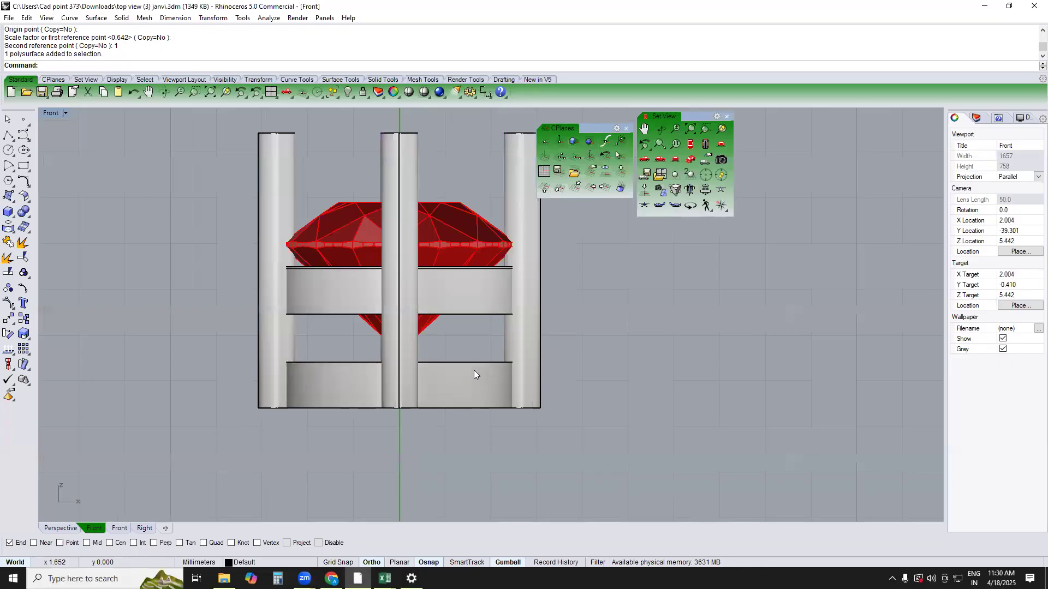
left_click(441, 308)
left_click_drag(204, 278, 563, 258)
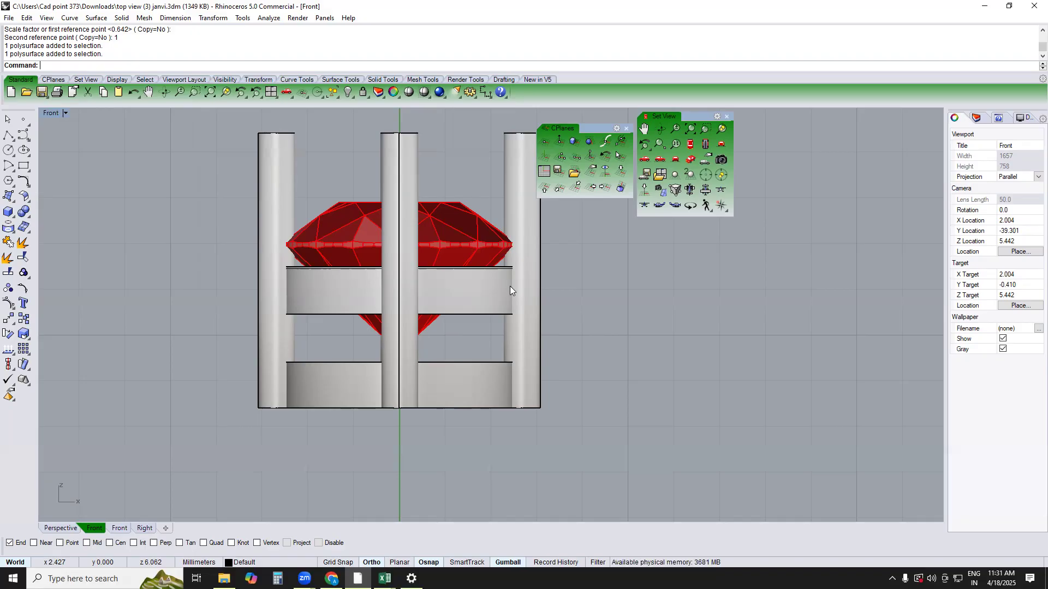
Lower the complete setting in the Front view until its base rests on the ground axis, and return to the Top view
type("top")
key("Return")
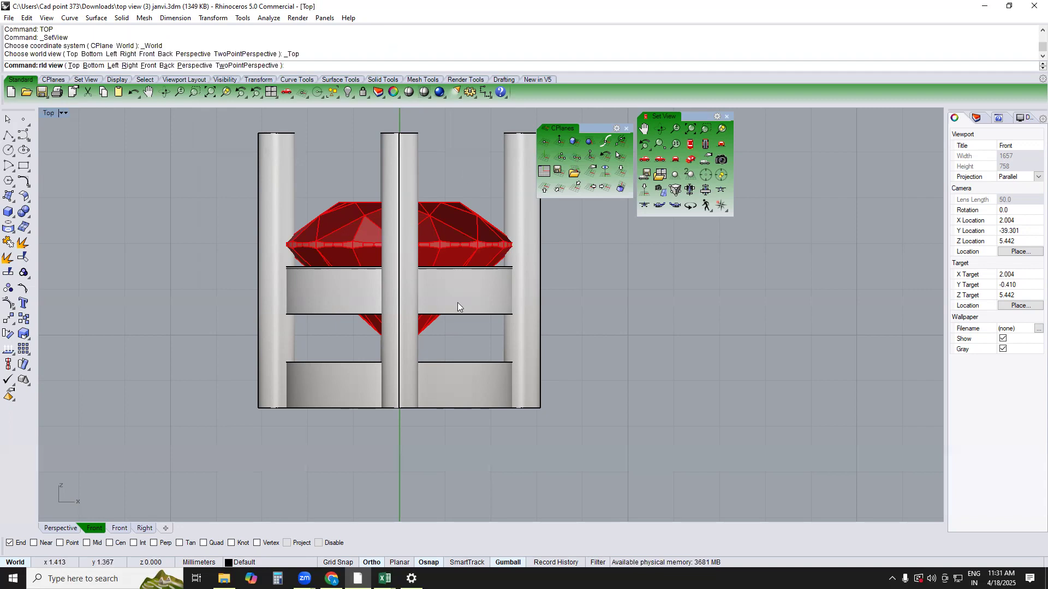
scroll(457, 264, "down", 8)
type("front")
key("Return")
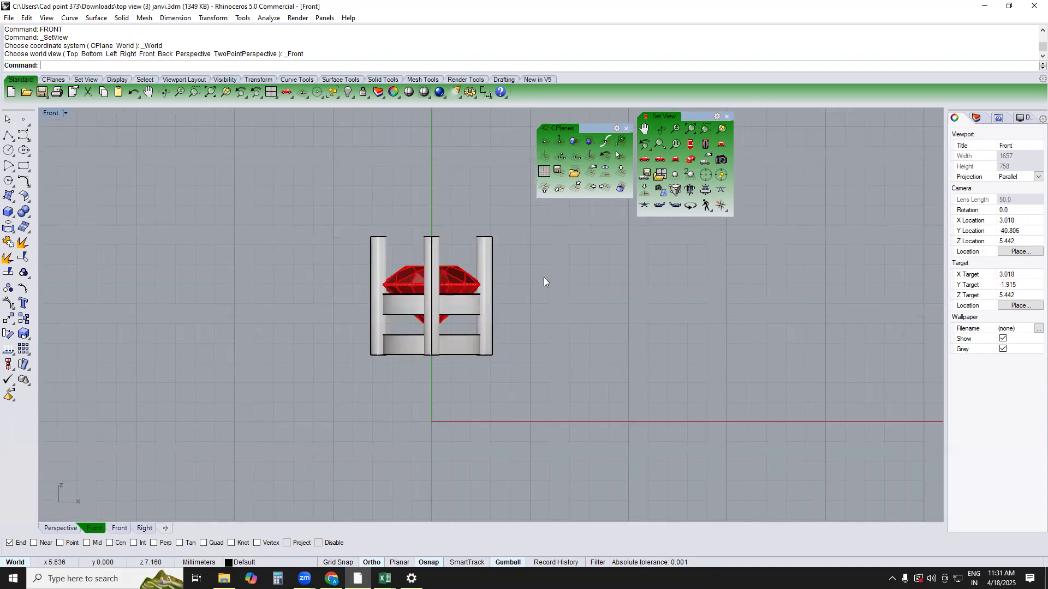
key("ctrl+a")
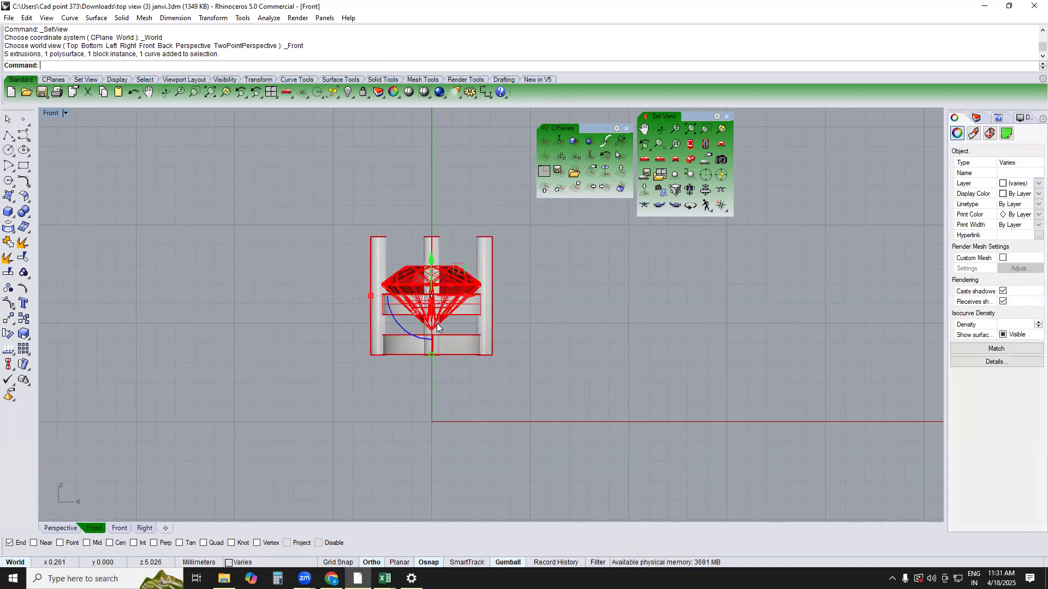
left_click_drag(431, 271, 428, 337)
key("Escape")
type("top")
key("Return")
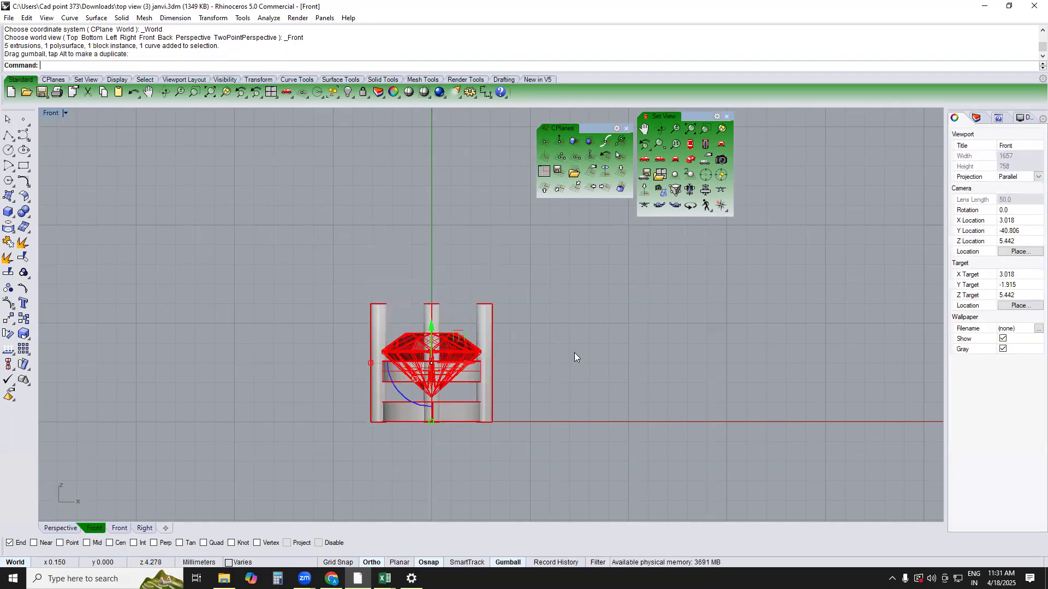
key("ctrl+a")
type("c")
key("Return")
left_click(548, 340)
type("m")
key("Escape")
Group all parts of the stone setting
key("ctrl+a")
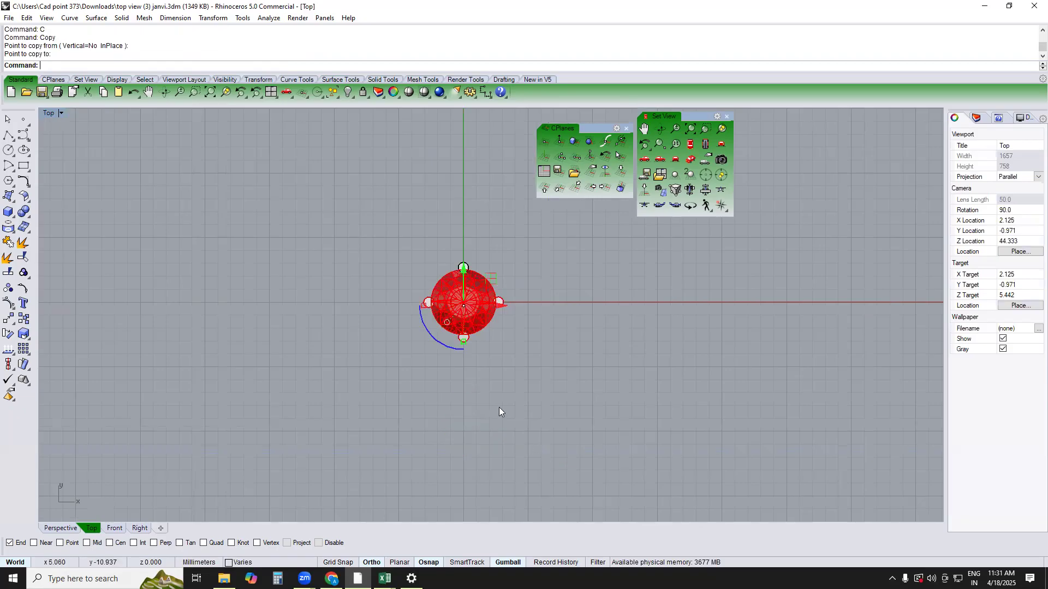
type("g")
key("Return")
key("Escape")
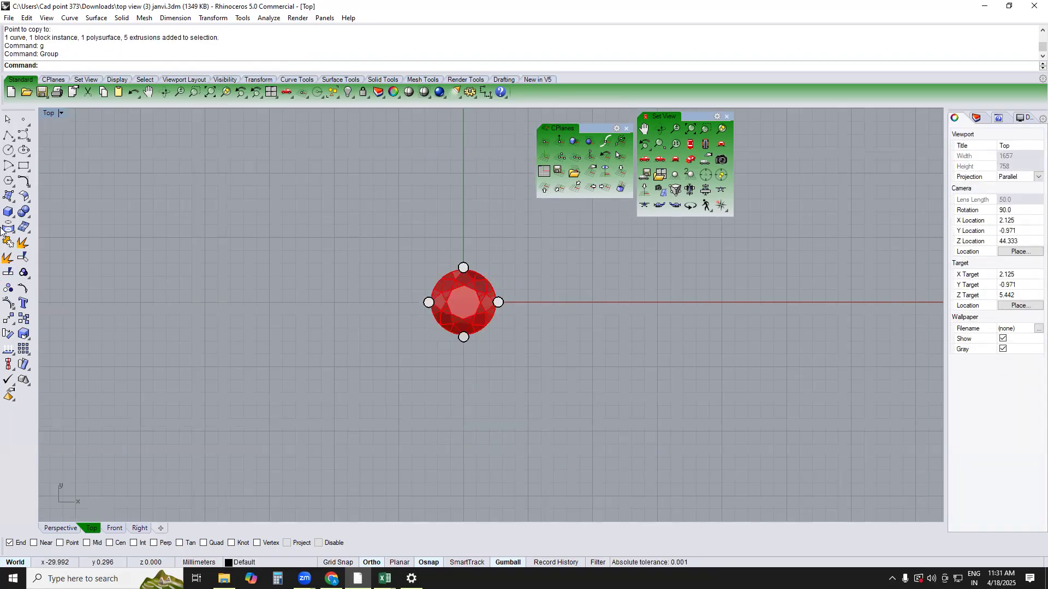
Create a box 0.6 mm long, 6 mm wide and 0.6 mm high beside the setting in the Top view
left_click(9, 212)
right_click_drag(586, 395, 526, 416)
left_click(566, 300)
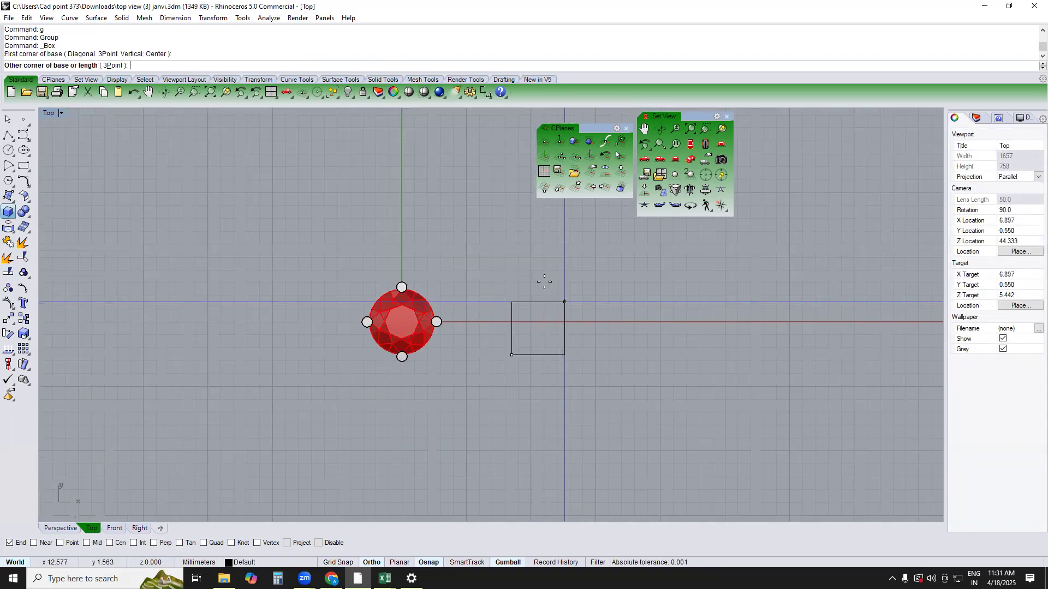
type(".6")
key("Return")
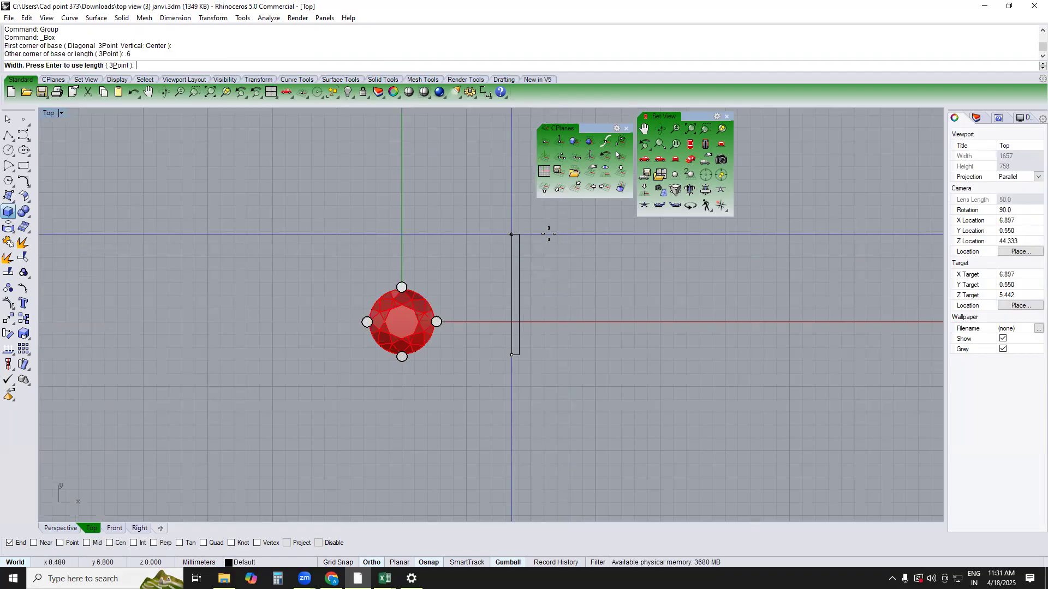
type("6")
key("Return")
type(".6")
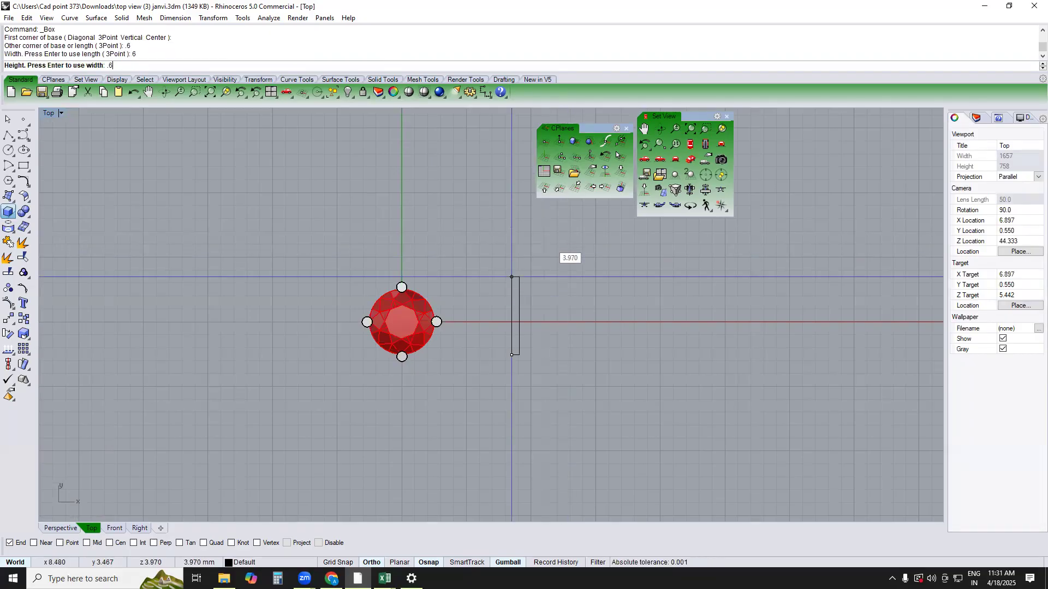
key("Return")
Copy the setting straight down in the Top view, and undo the copy
left_click_drag(466, 259, 345, 403)
right_click_drag(418, 406, 430, 336)
type("c")
key("Return")
left_click(439, 309)
left_click(436, 398)
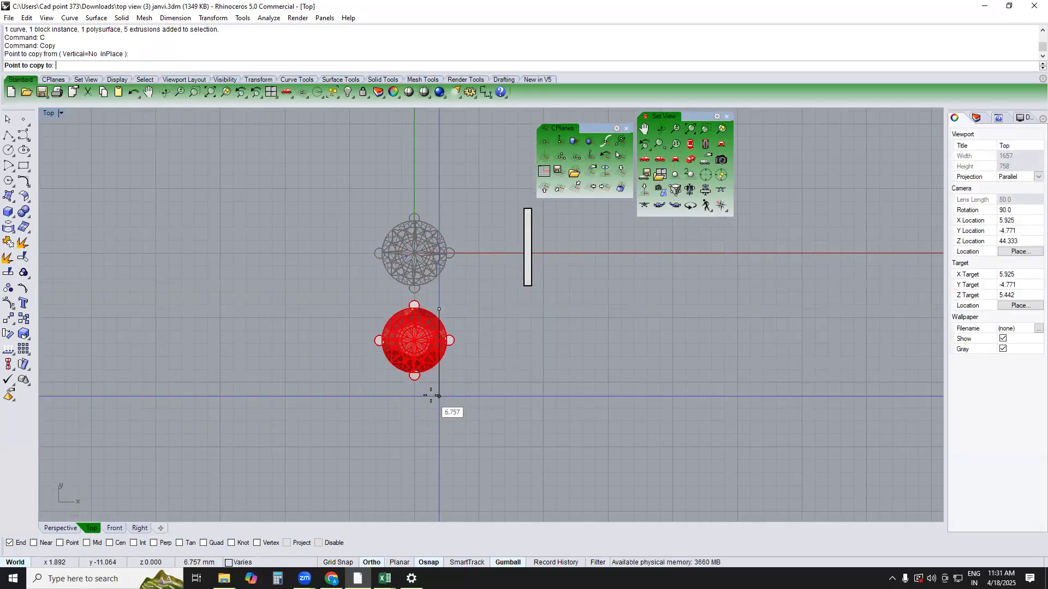
key("Return")
key("ctrl+z")
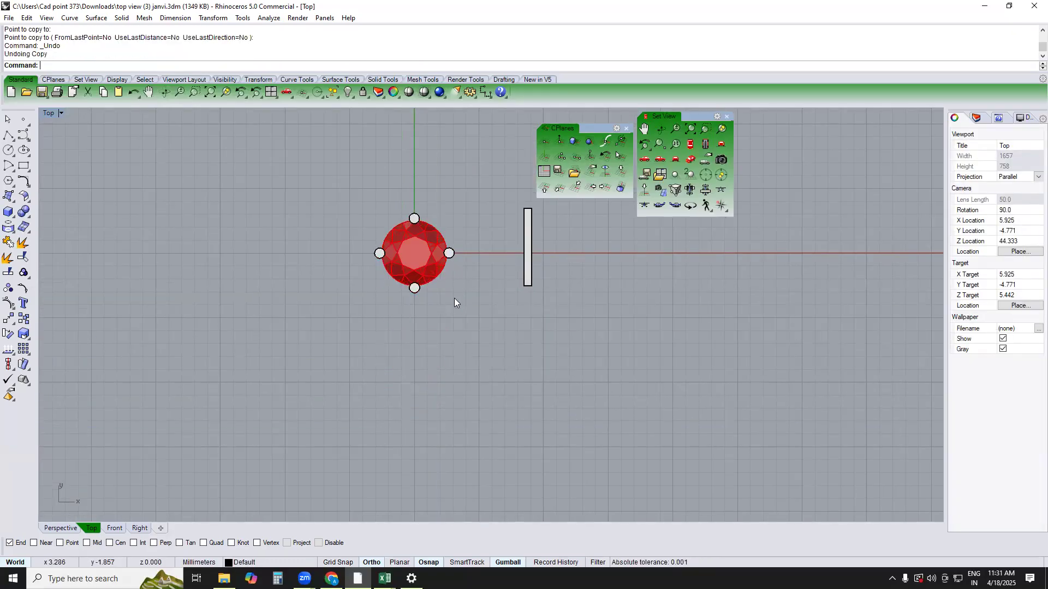
Rotate a copy of the setting about its centre point until the prongs sit diagonally, and delete the unrotated original
left_click(450, 260)
type("r")
key("Return")
type("pop")
key("Return")
key("Return")
left_click(414, 253)
left_click(473, 253)
left_click(474, 289)
key("Return")
key("Delete")
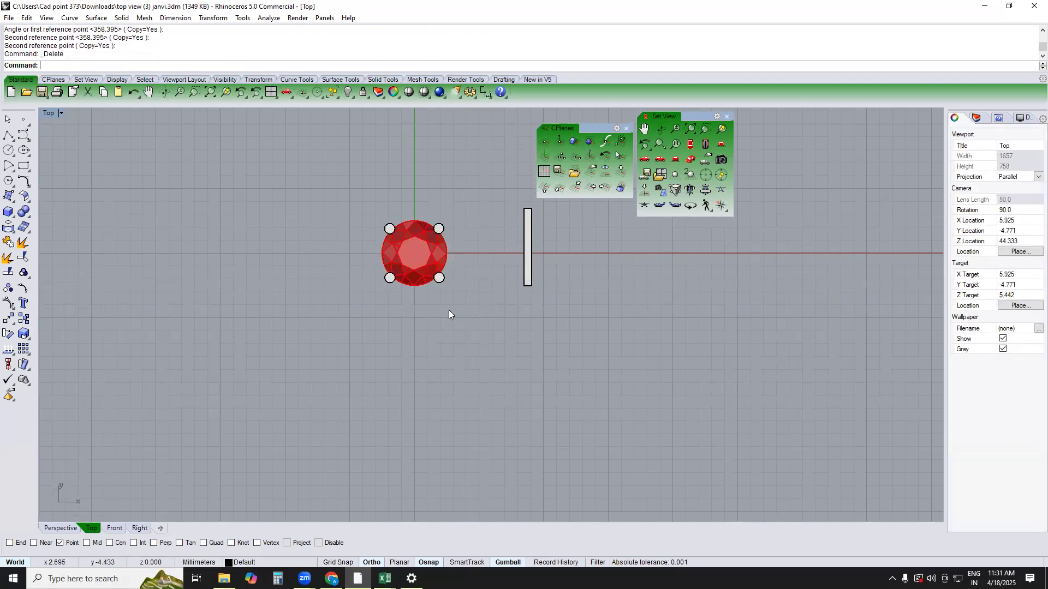
Group the rotated setting and copy it straight down, leaving a small gap between the two stones
left_click_drag(449, 310, 349, 208)
key("ctrl+g")
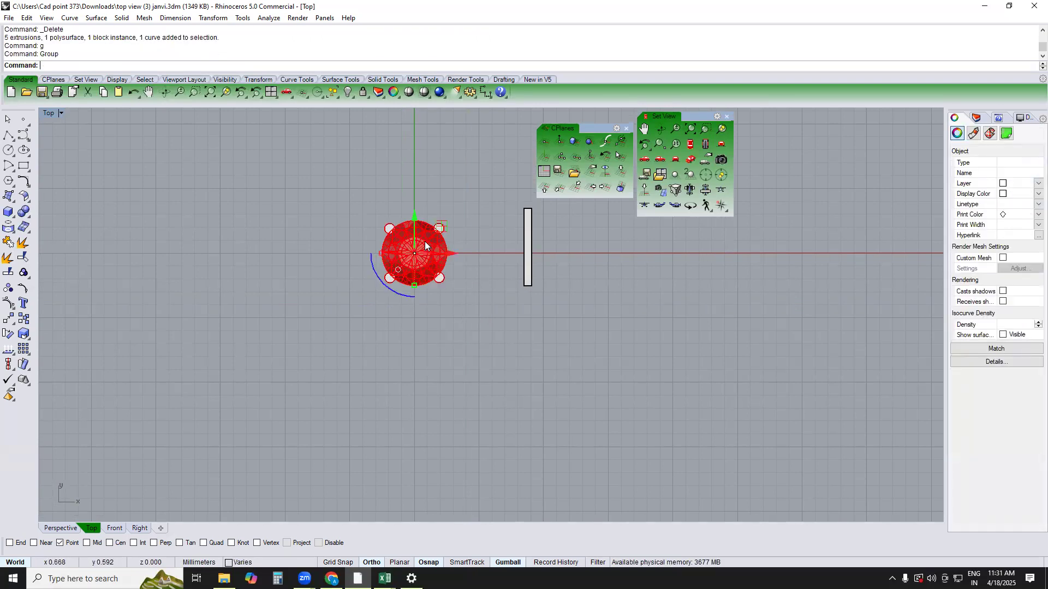
type("c")
key("Return")
left_click(480, 200)
left_click(480, 273)
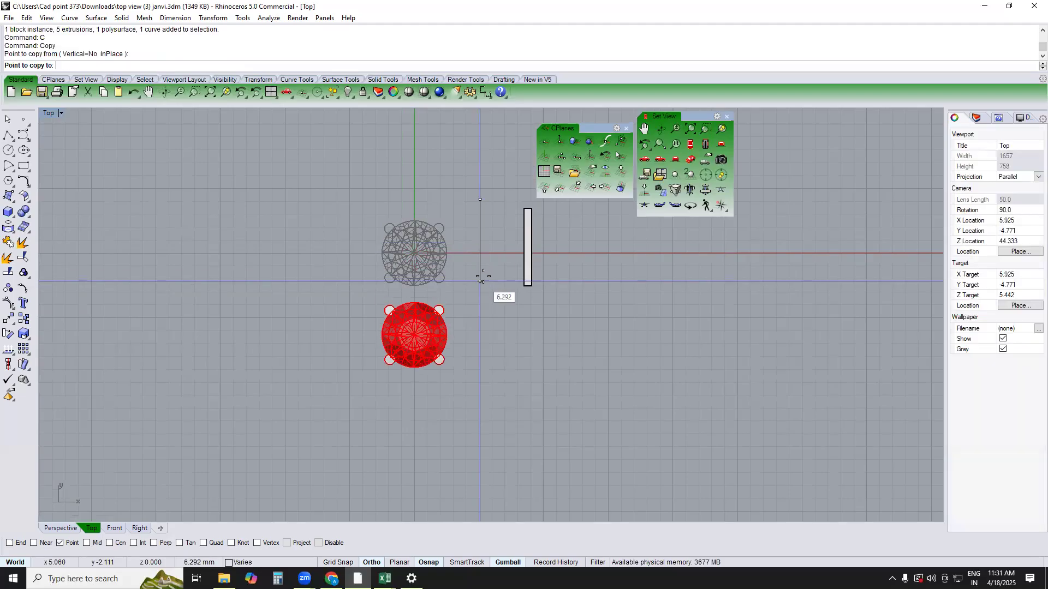
key("Return")
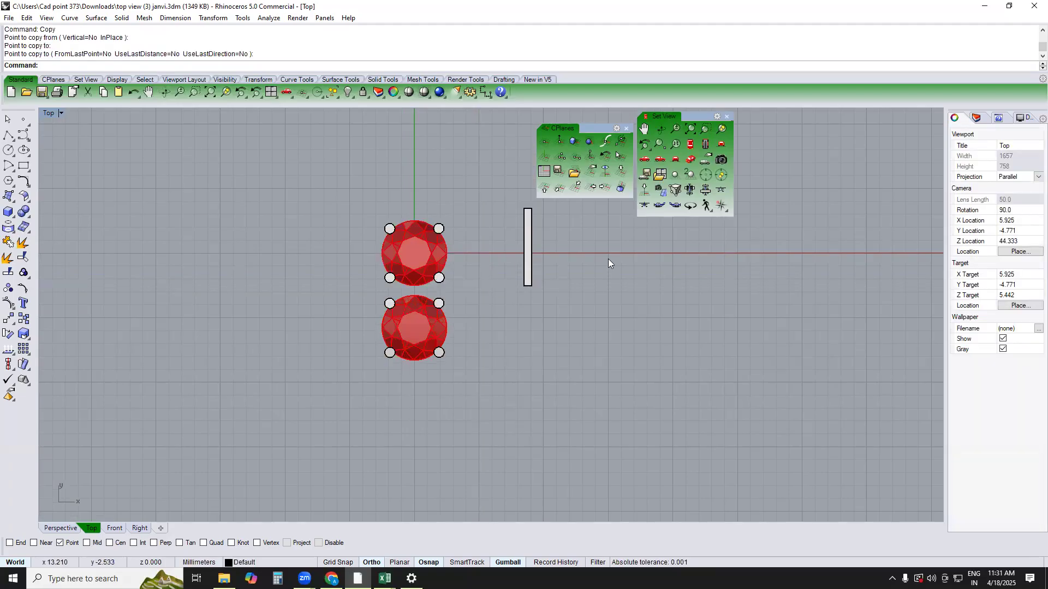
Move the narrow box onto the settings' centre line so it bridges the gap between the stones, and display the view in wireframe
left_click(528, 273)
type("m")
key("Return")
left_click(663, 331)
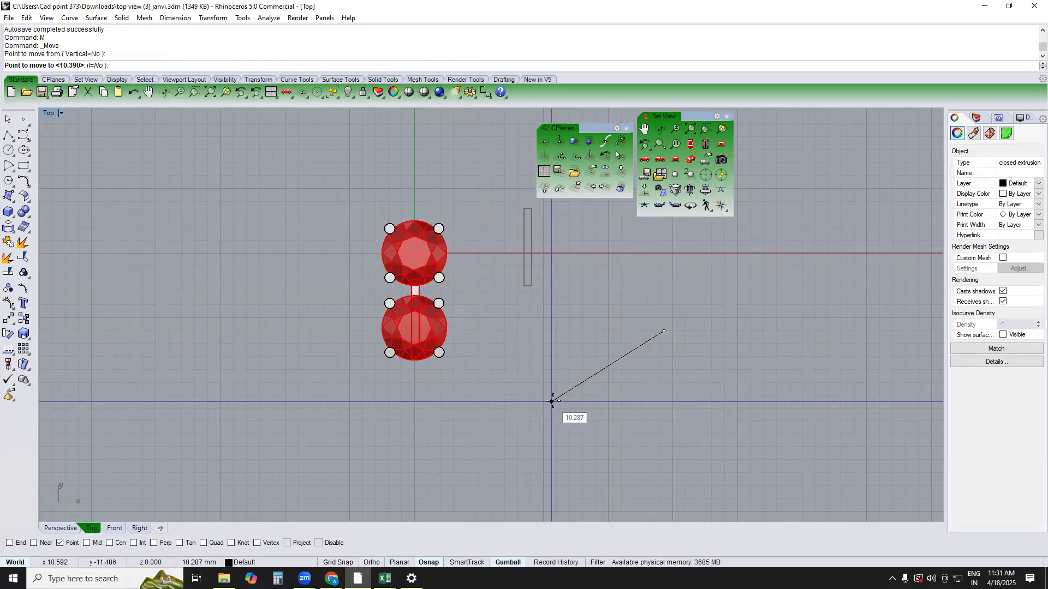
left_click(553, 402)
scroll(426, 300, "up", 8)
type("w")
key("Return")
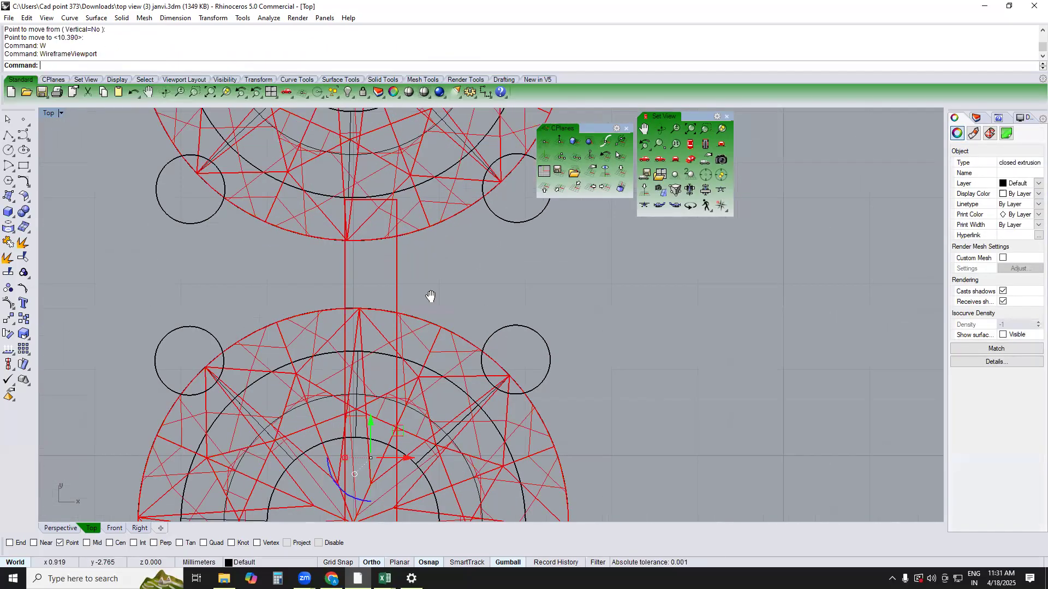
Move the connecting bar sideways so it is centred between the two stones, and switch the viewport to shaded display
right_click_drag(430, 297, 429, 331)
type("m")
key("Return")
left_click(533, 301)
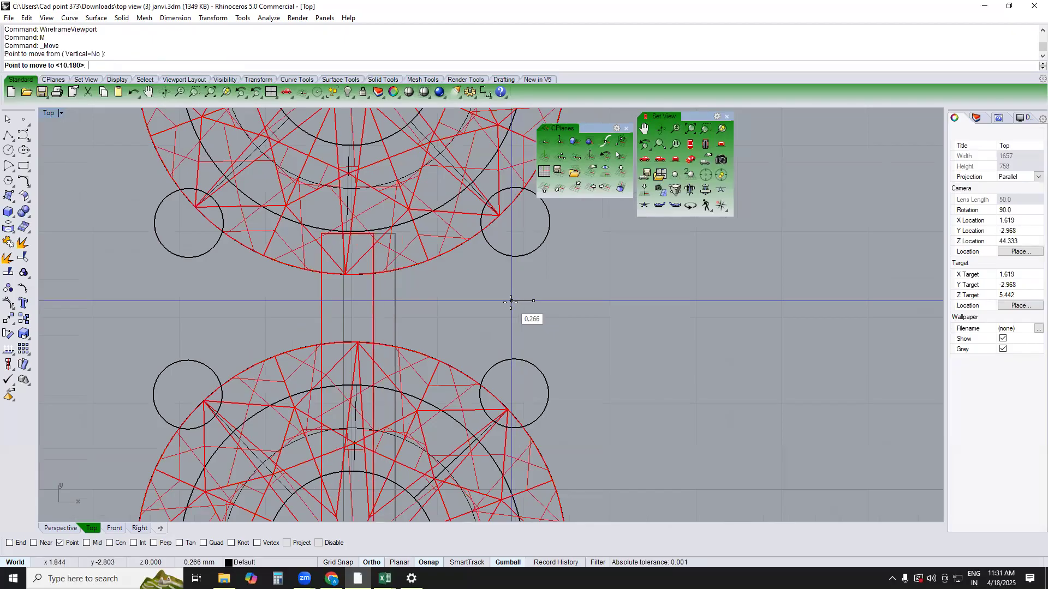
left_click(507, 301)
type("sv")
key("Return")
Nudge the connecting bar slightly sideways to refine its alignment with the settings' centre line
scroll(502, 308, "down", 3)
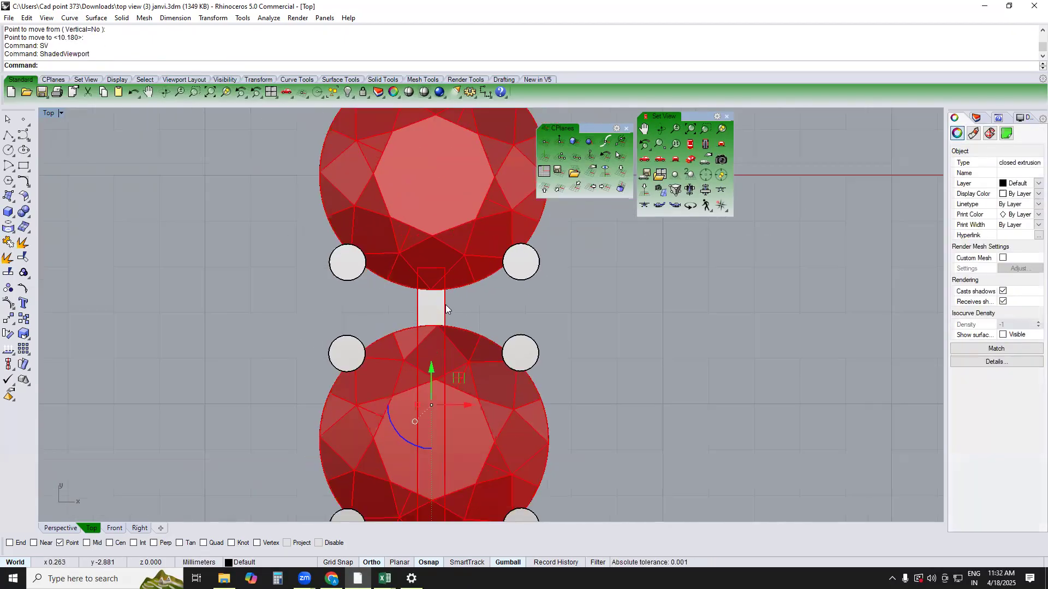
scroll(446, 306, "up", 2)
scroll(462, 279, "up", 4)
type("m")
key("Return")
left_click(462, 280)
left_click(482, 271)
Raise the connecting bar 1.2 mm in the Right view so it sits between the upper and lower rings
type("perspective")
key("Return")
scroll(485, 292, "down", 4)
right_click_drag(484, 365, 445, 320)
scroll(474, 332, "up", 4)
type("front")
key("Return")
scroll(560, 411, "up", 3)
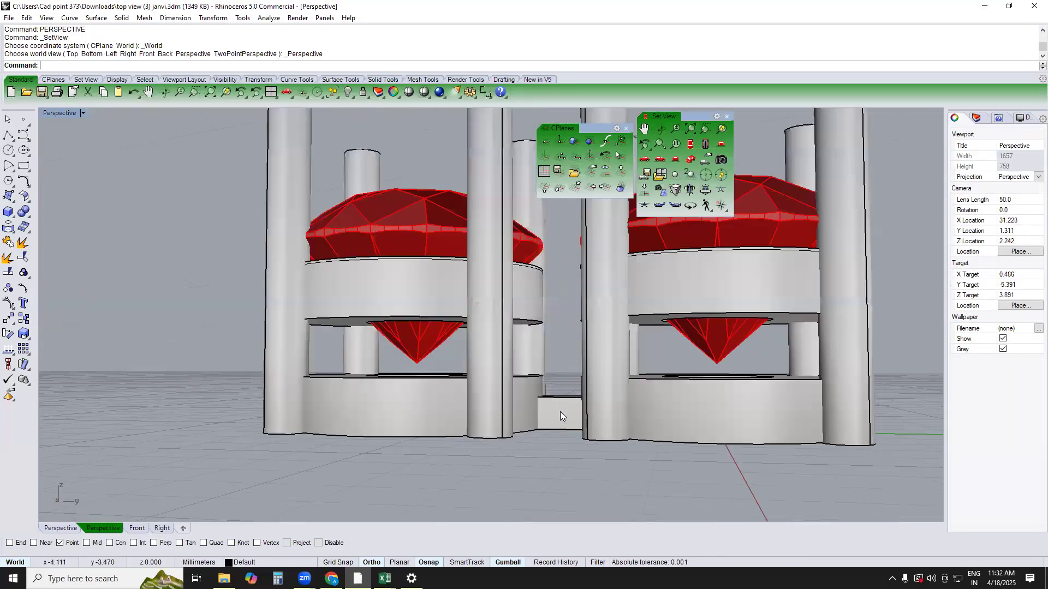
left_click(560, 412)
scroll(496, 385, "down", 2)
type("right")
key("Return")
left_click_drag(465, 381, 481, 322)
type("1.2")
key("Return")
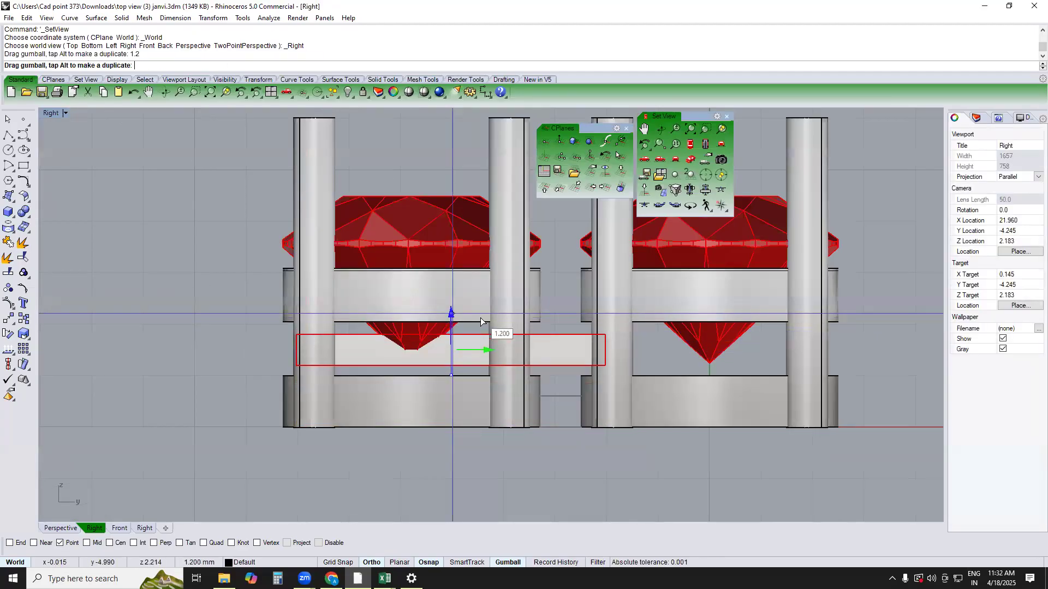
Try to bend the connecting bar into a U shape in the Right view, and undo the bend
left_click(559, 395)
left_click(547, 346)
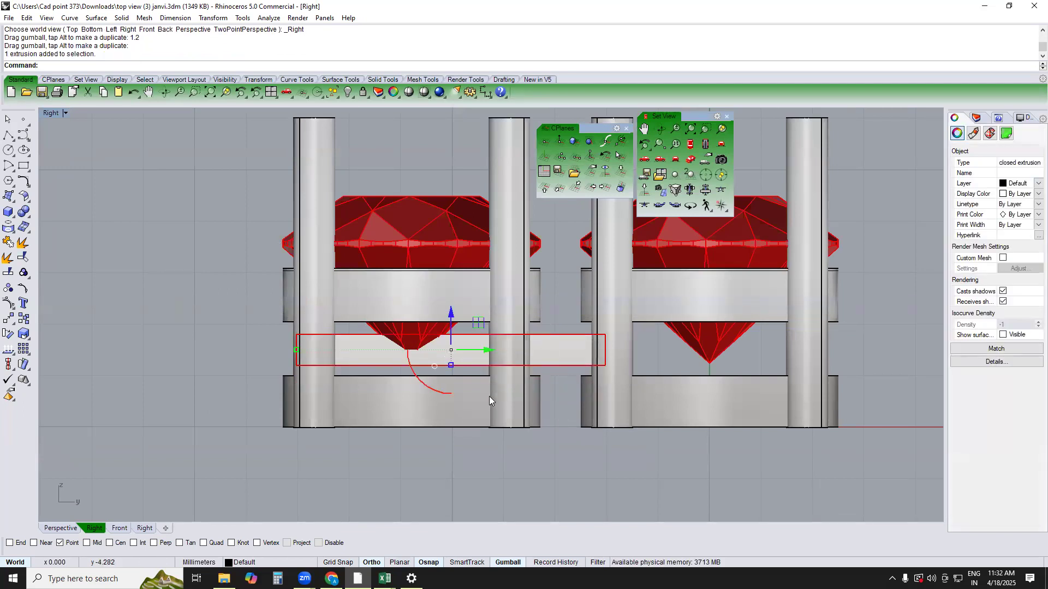
left_click(592, 436)
left_click(545, 347)
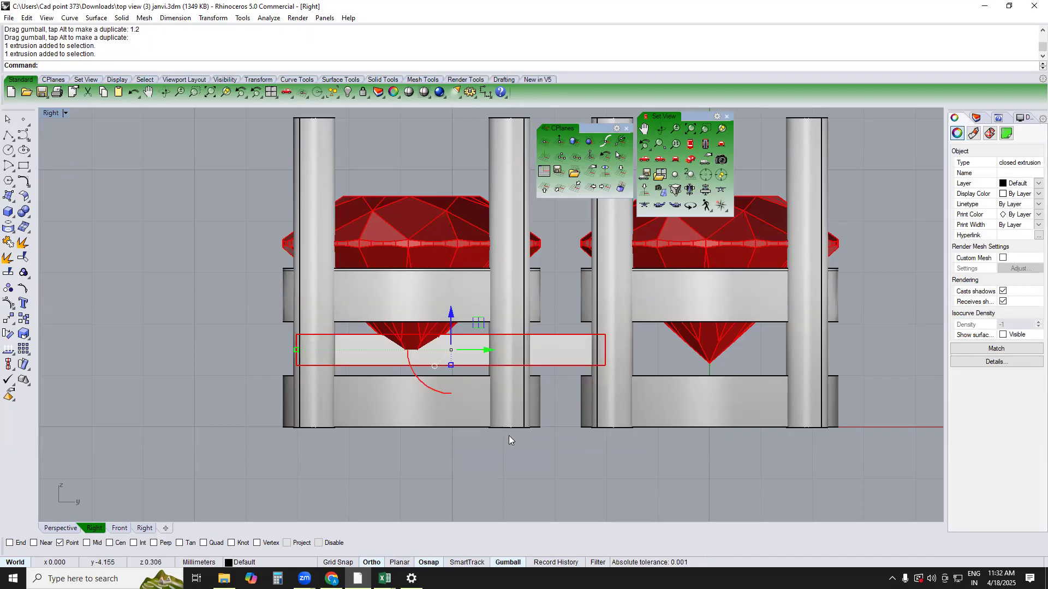
left_click(604, 422)
left_click(546, 340)
type("Bend")
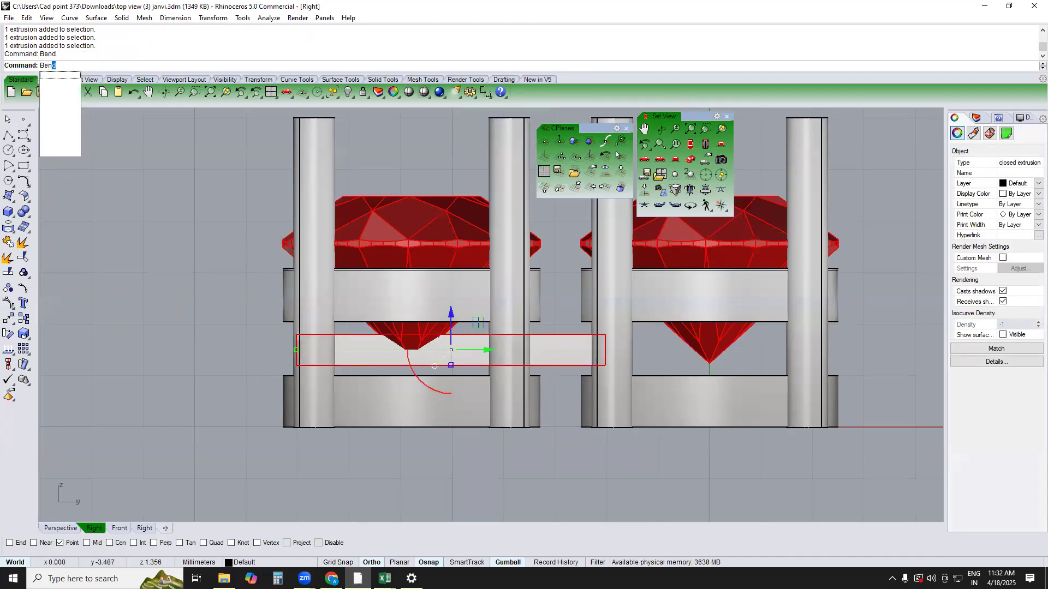
key("Return")
left_click(510, 366)
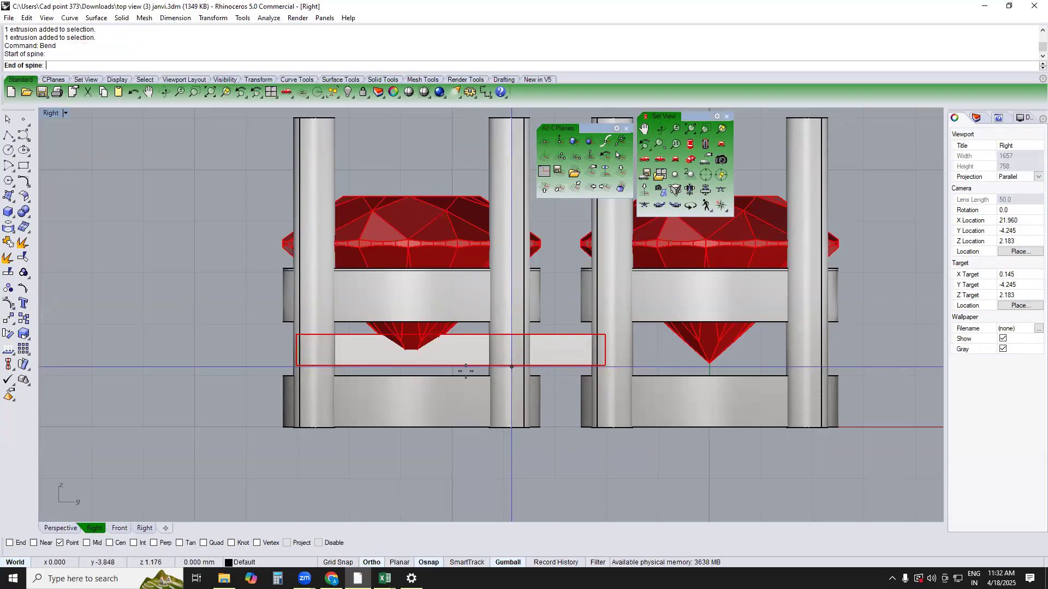
left_click(475, 366)
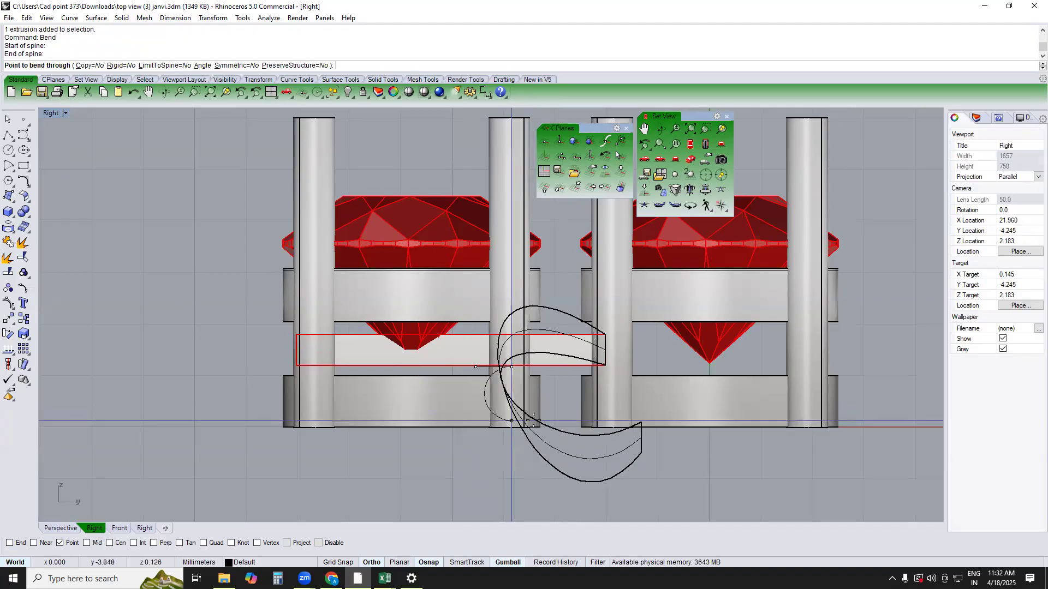
left_click(549, 367)
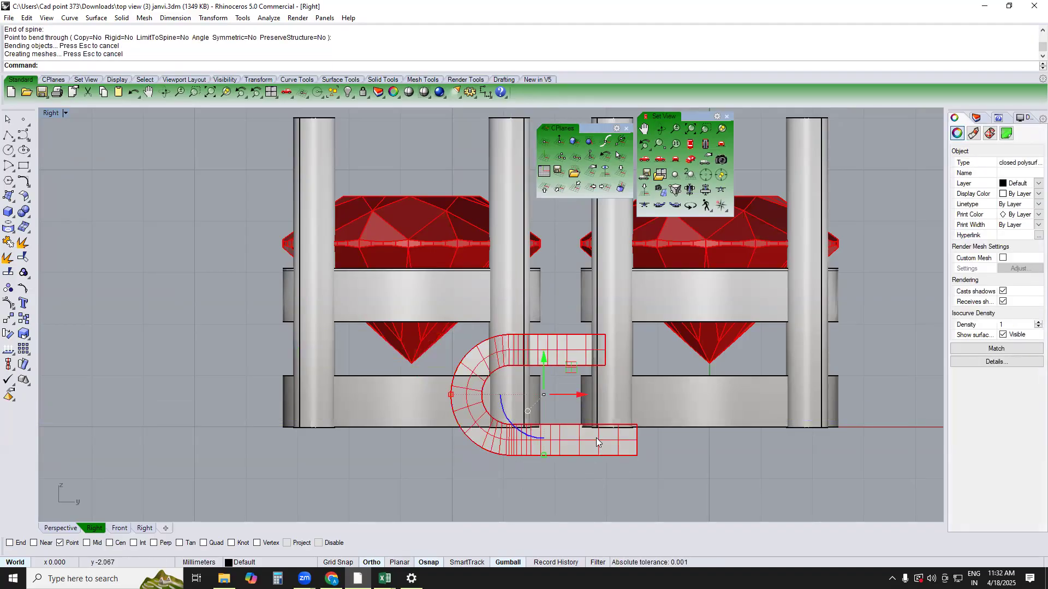
key("Escape")
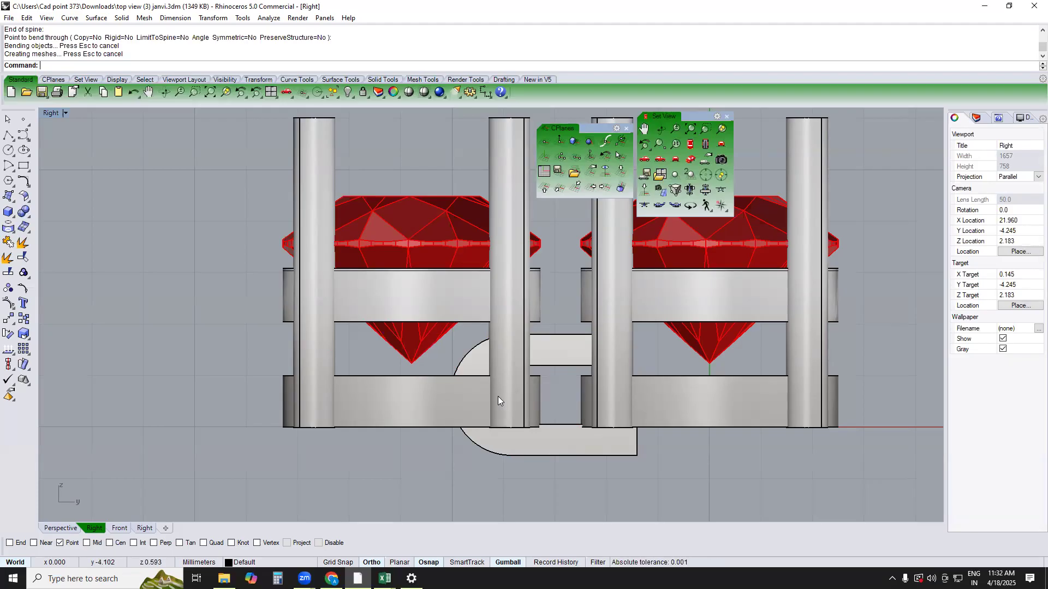
left_click(467, 349)
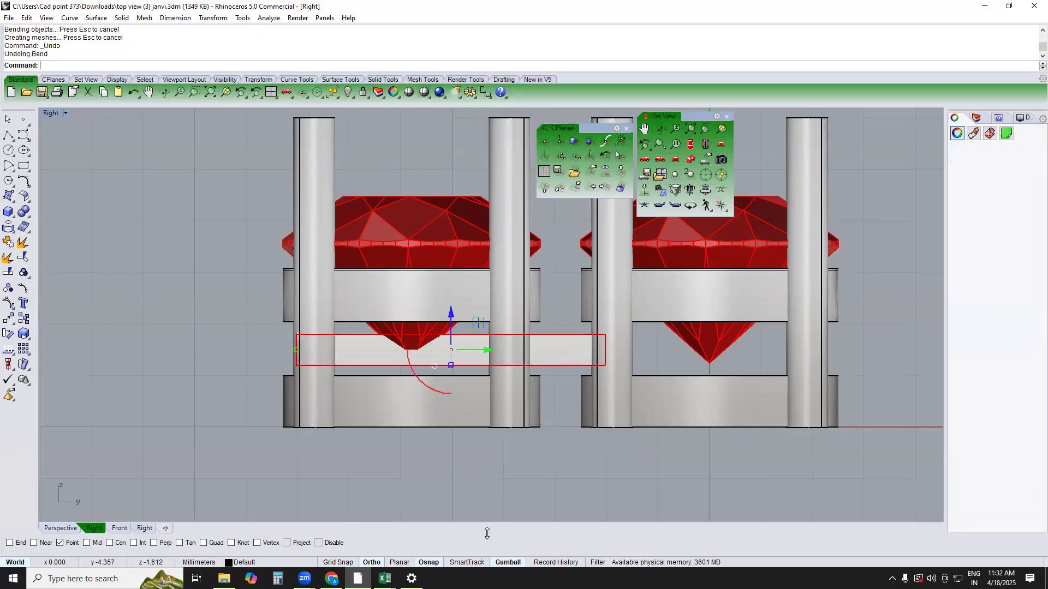
Duplicate the copied setting's facing ring edges: the upper ring's lower outer edge and the lower ring's upper outer edge
type("top")
key("Return")
key("Escape")
type("perspective")
key("Return")
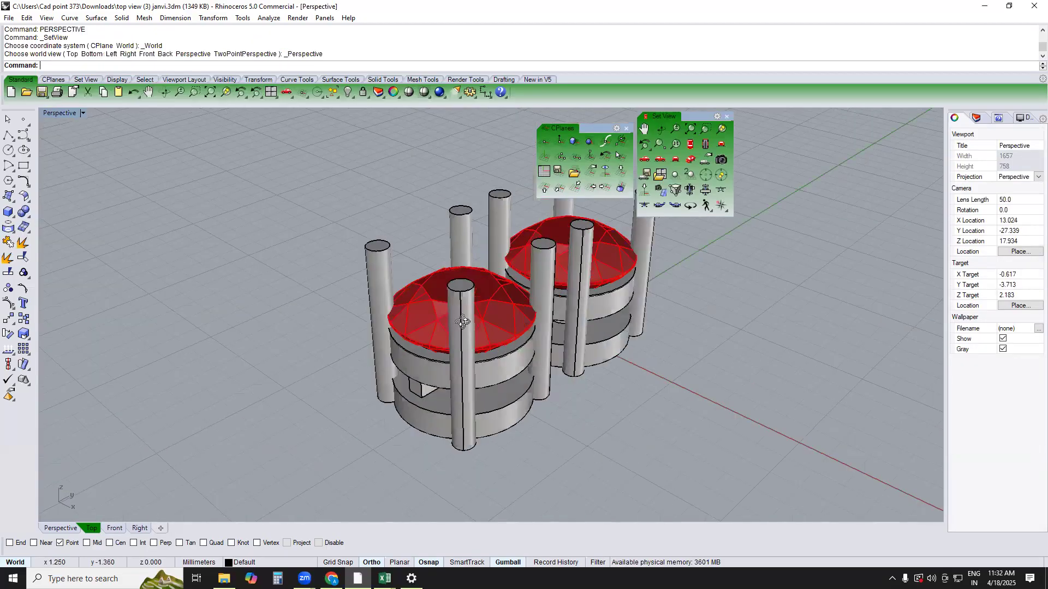
scroll(486, 326, "up", 3)
scroll(497, 320, "up", 5)
type("de")
key("Return")
left_click(506, 315)
left_click(497, 405)
key("Return")
Loft a surface between the two duplicated edges to close the gap between the rings
type("lo")
key("Return")
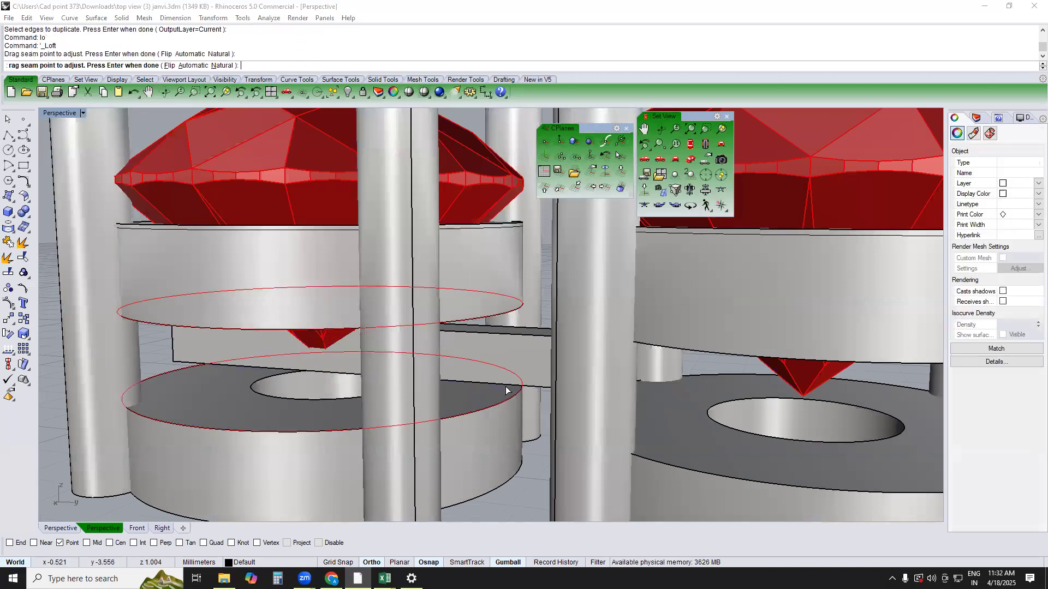
key("Return")
key("Return")
Duplicate the bottom outer edge of the copied setting's lower ring and offset it 0.8 mm inward
right_click_drag(489, 378, 493, 271)
type("O")
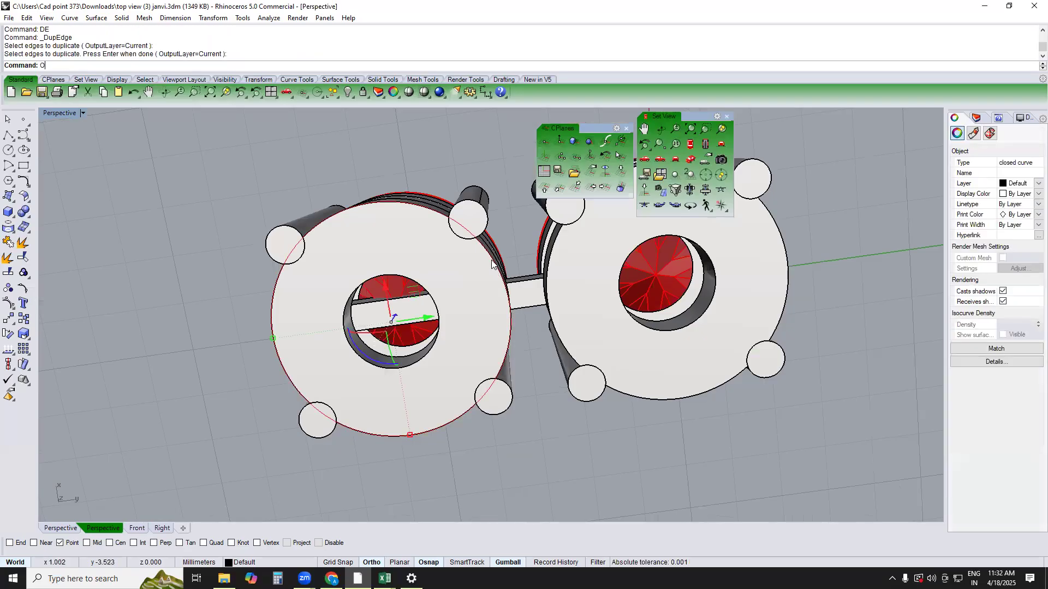
type("f")
key("Return")
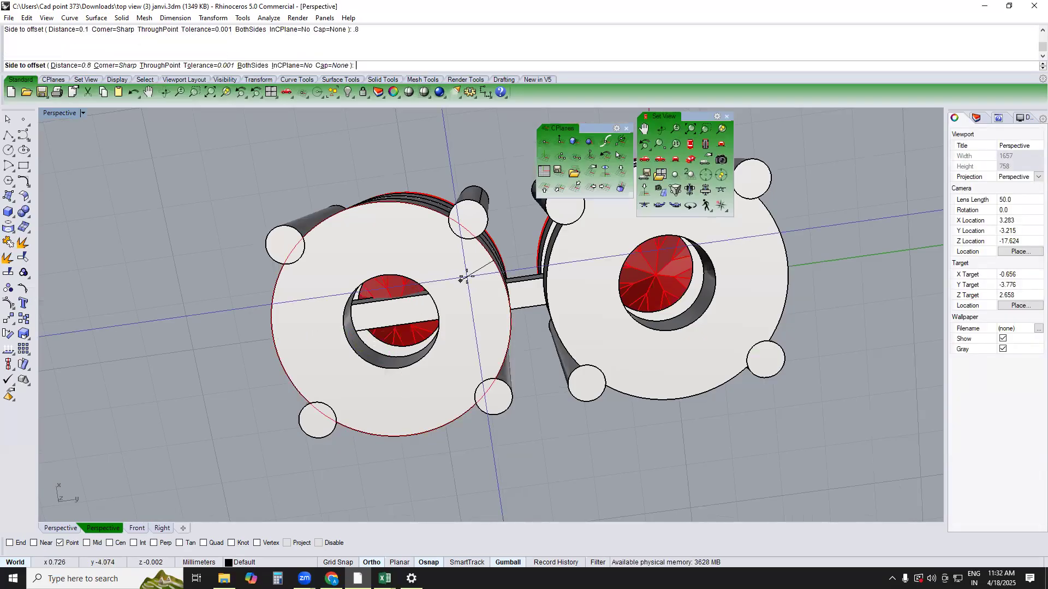
left_click(454, 272)
Extrude the offset circle to both sides by about 5.1 mm as a solid cylinder through the copied setting
type("E")
key("Return")
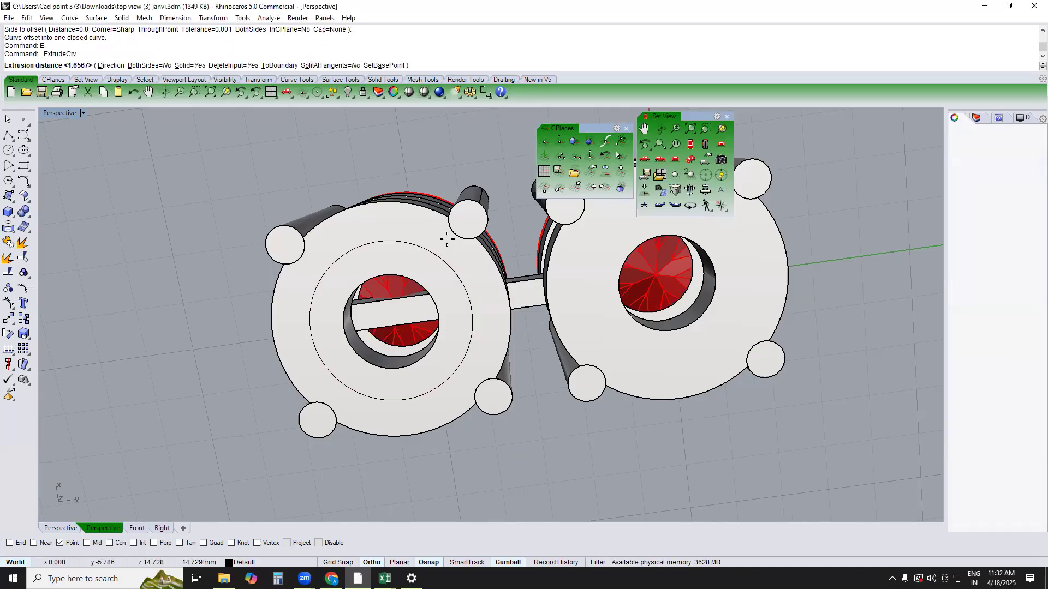
type("TOP")
key("Return")
type("RIGHT")
key("Return")
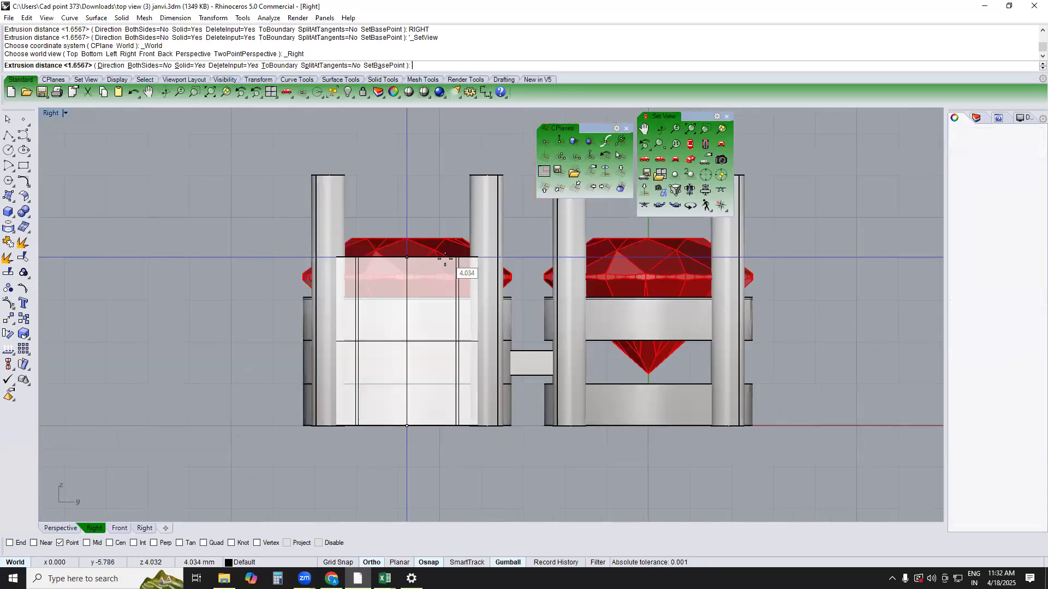
type("b")
key("Return")
left_click(448, 214)
Remove the copied setting's upper and lower rings from their group
type("TOP")
key("Return")
type("PERSPECTIVE")
key("Return")
mouse_move(515, 315)
right_mouse_down()
mouse_move(476, 326)
mouse_move(509, 331)
right_mouse_up()
type("RG")
key("Return")
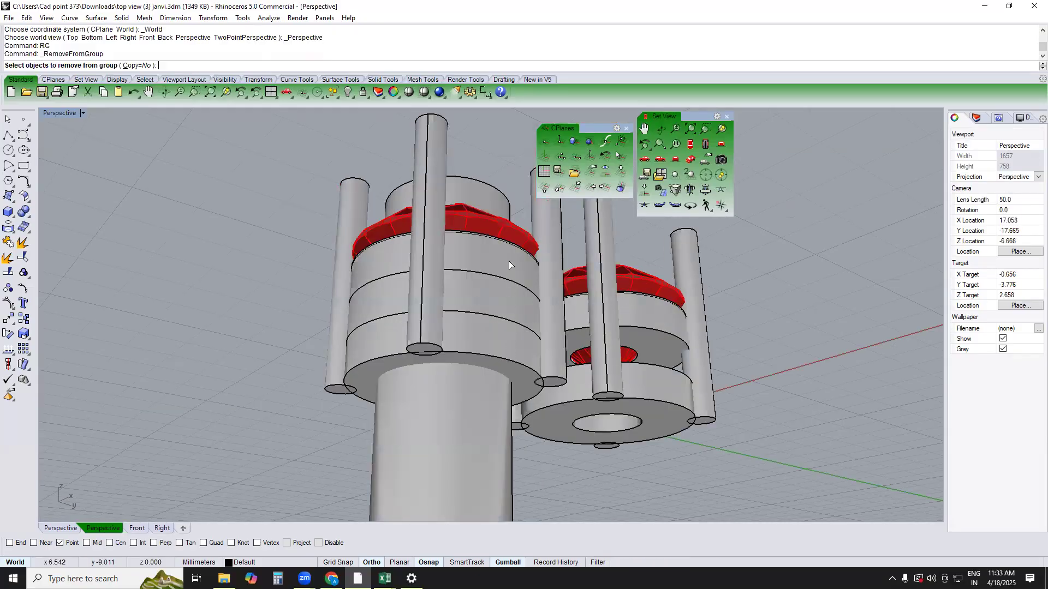
left_click(509, 268)
left_click(510, 353)
Subtract the cylinder from the copied setting's two rings to widen their openings, and delete the cylinder
type("BD")
key("Return")
left_click(482, 441)
key("Return")
left_click(482, 441)
right_click_drag(457, 362, 450, 314)
key("Delete")
Duplicate the bottom outer edge of the original setting's lower ring
scroll(450, 314, "down", 7)
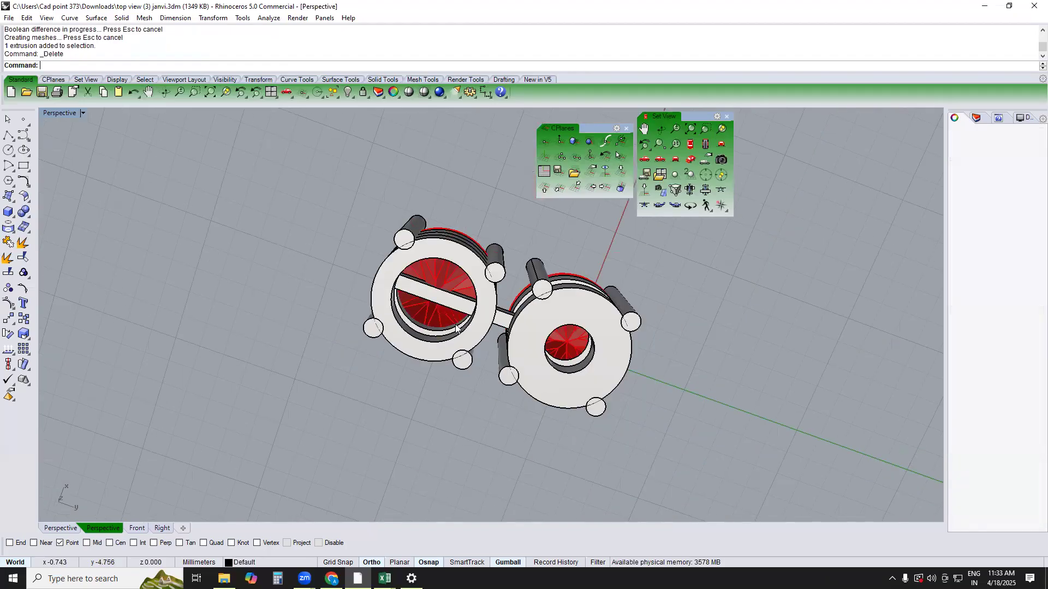
scroll(568, 323, "up", 6)
type("DE")
key("Return")
key("Return")
type("OS")
key("Return")
left_click(523, 310)
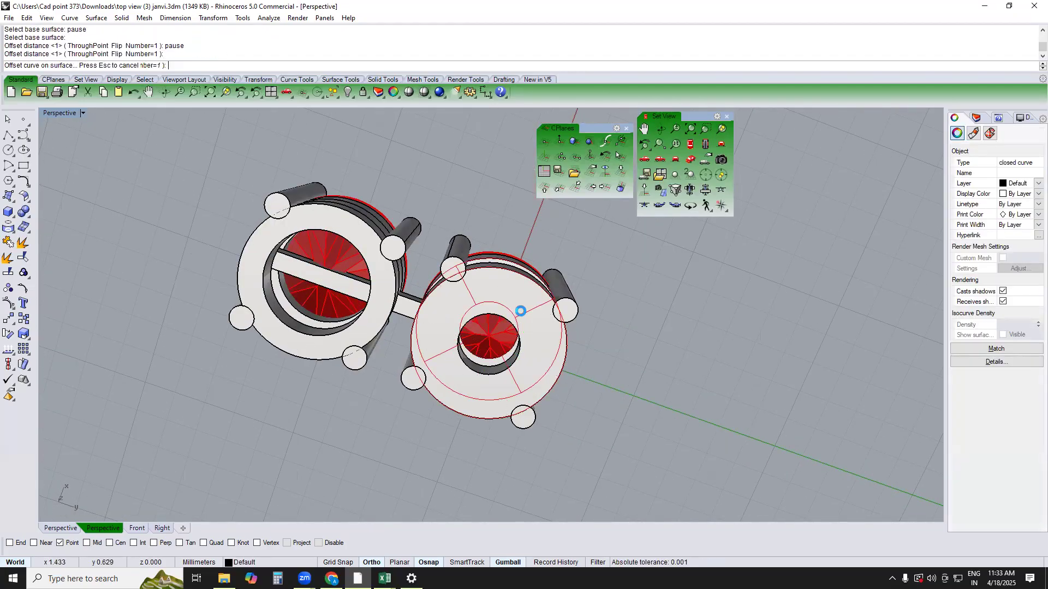
key("Escape")
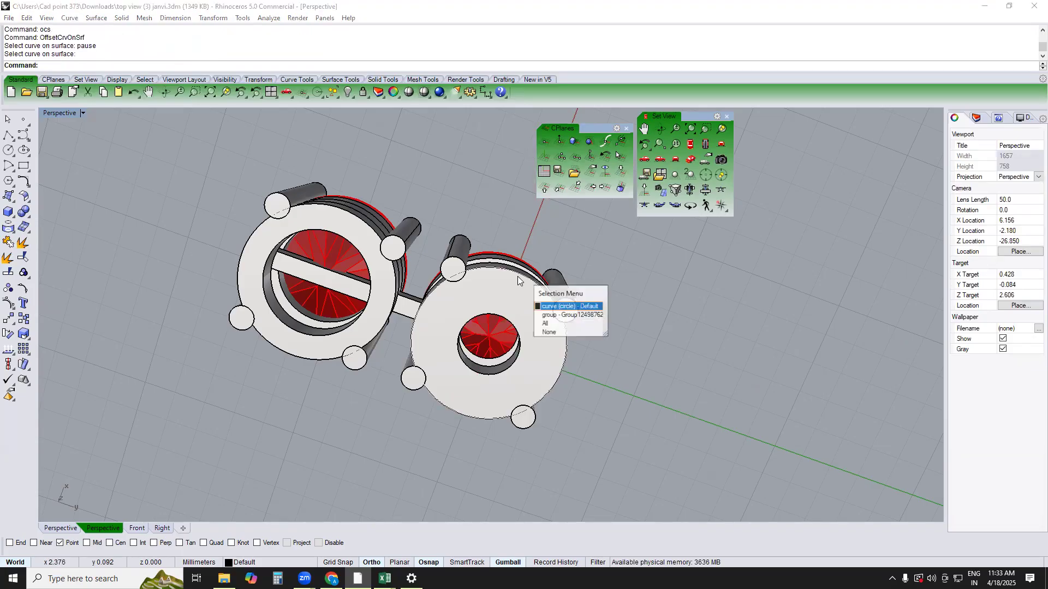
Offset the original setting's duplicated circle 0.8 mm inward in the Top view
left_click(545, 307)
type("TOP")
key("Return")
type("Of")
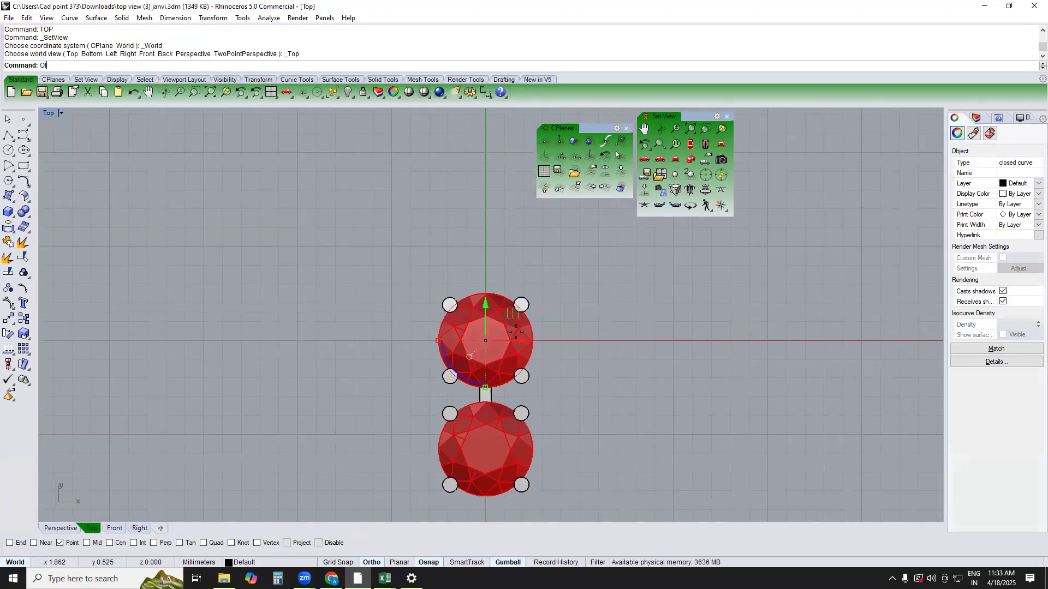
key("Return")
scroll(516, 334, "up", 3)
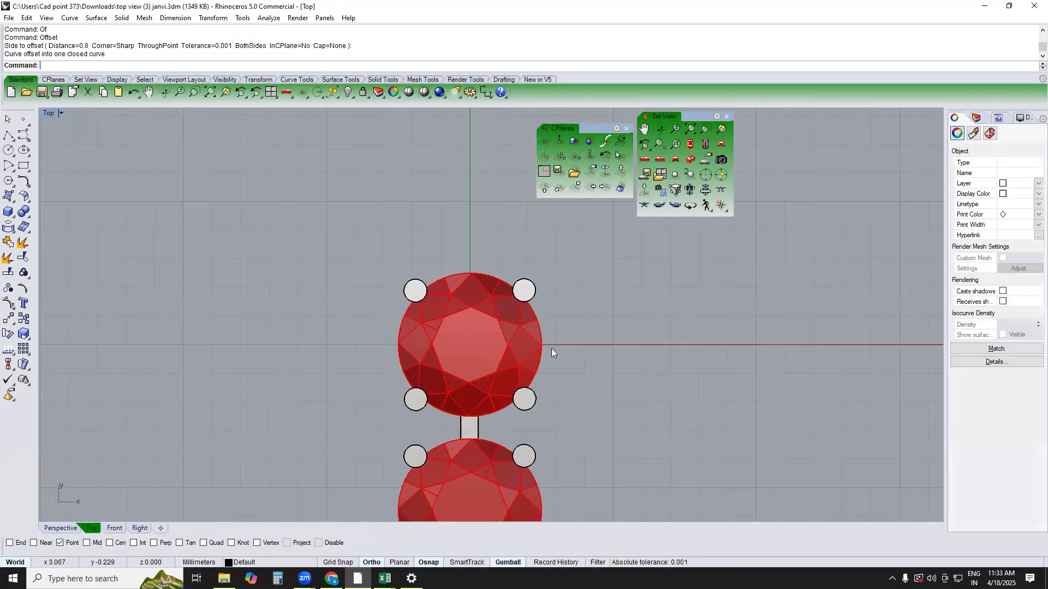
Extrude the original setting's offset circle to both sides as a solid cylinder passing through its rings
type("PERSPECTIVE")
key("Return")
key("Escape")
right_click_drag(476, 303, 494, 356)
left_click(494, 356)
key("Escape")
left_click(495, 355)
type("E")
key("Return")
left_click(495, 261)
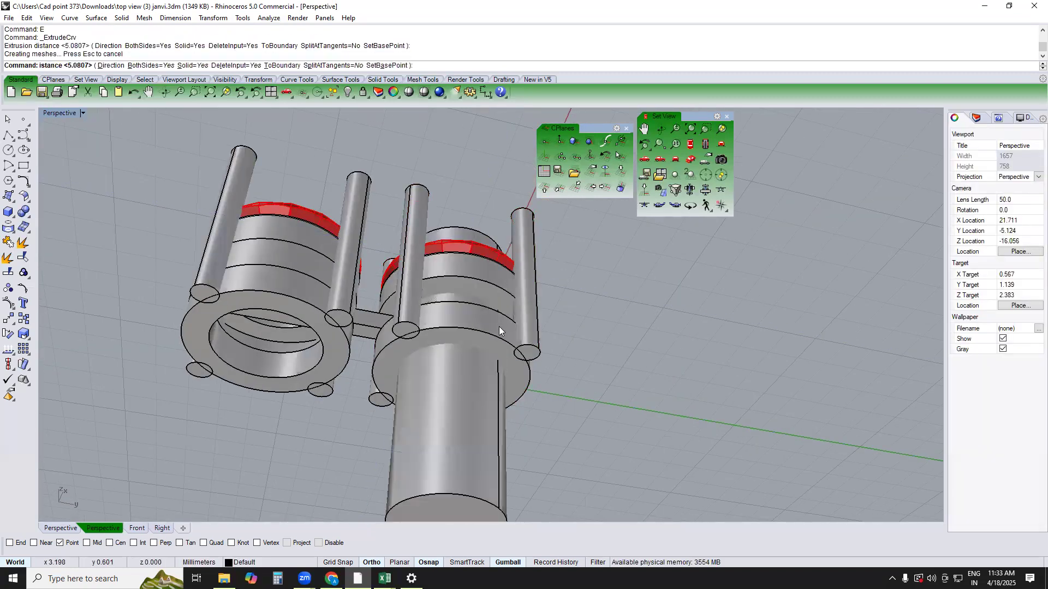
Remove the original setting's two rings from their group
scroll(499, 327, "up", 2)
type("RG")
key("Return")
left_click(492, 319)
left_click(490, 286)
Subtract the cylinder from the original setting's two rings, and delete the cylinder
type("B")
key("Return")
left_click(454, 460)
key("Return")
left_click(476, 449)
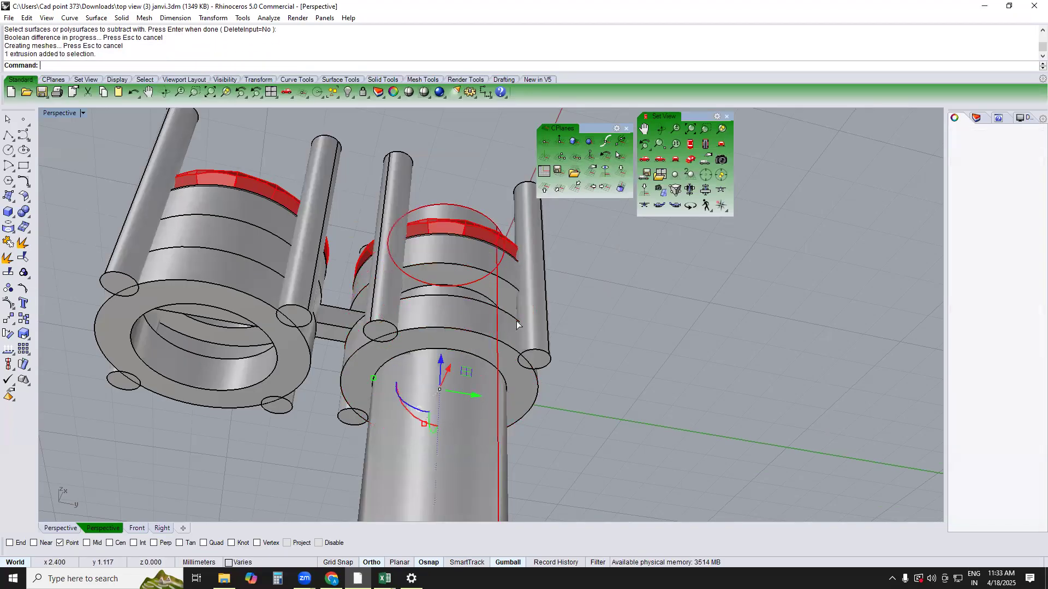
key("Delete")
Offset the lofted surface on the copied setting 0.8 mm inward as a solid ring
scroll(515, 321, "down", 3)
right_click_drag(501, 272, 517, 371)
scroll(328, 381, "up", 6)
left_click(343, 354)
right_click_drag(342, 354, 373, 294)
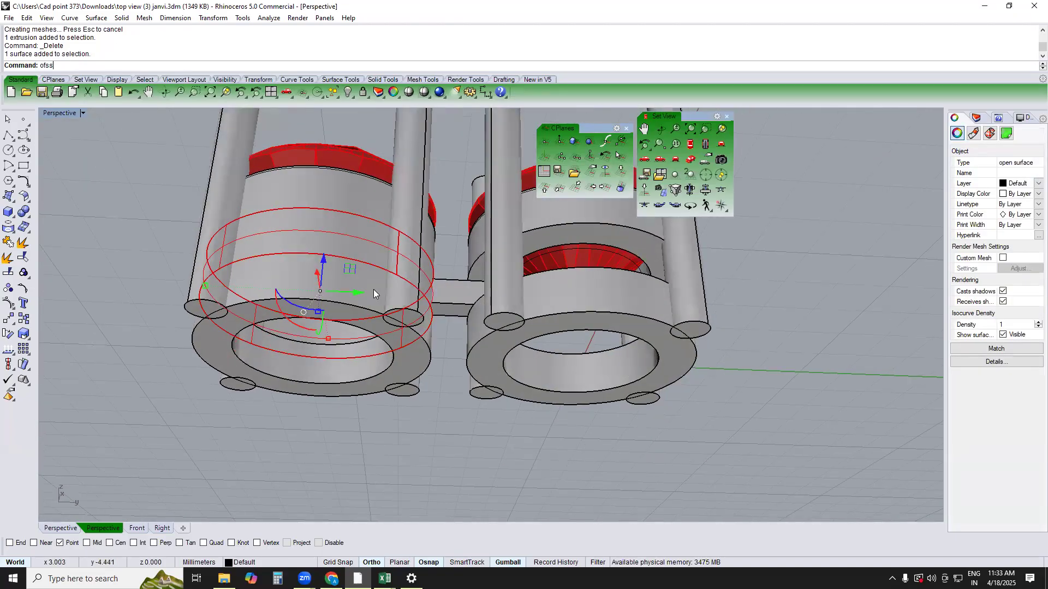
key("Return")
type("f")
key("Return")
left_click(282, 66)
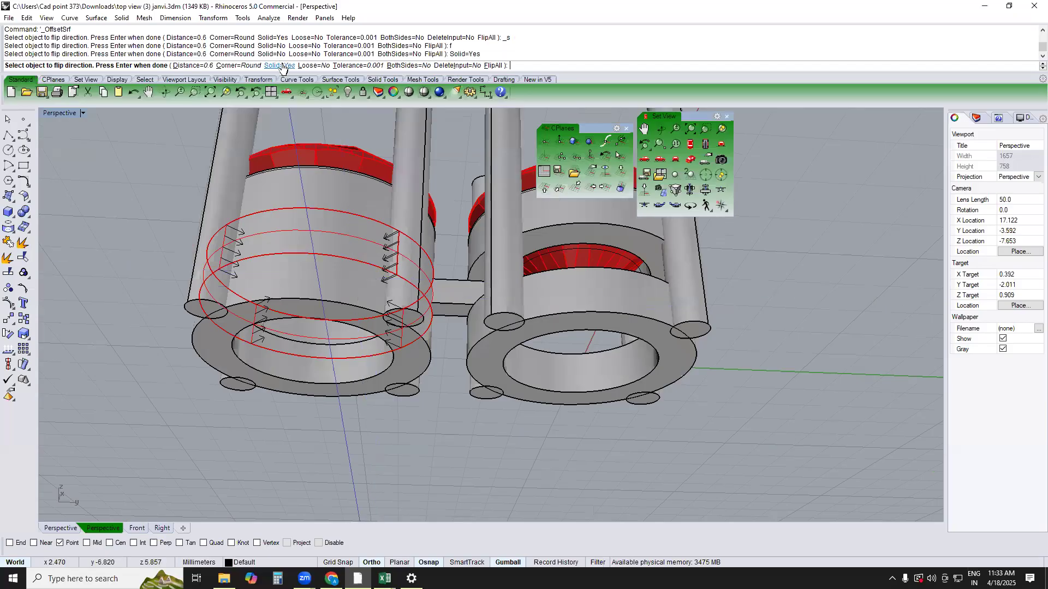
key("Return")
key("Return")
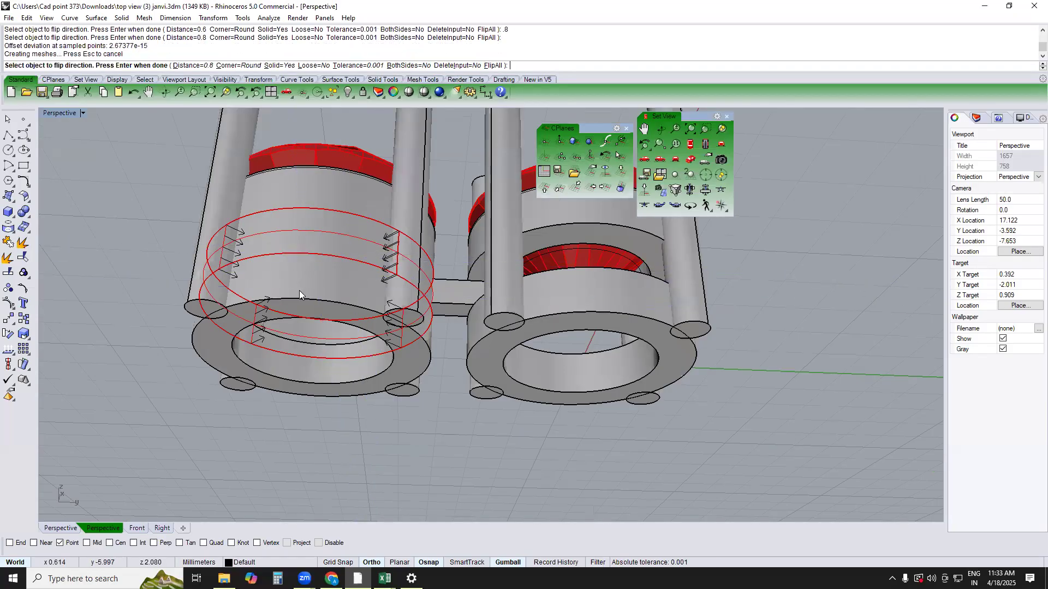
Delete the original lofted surface around the thickened middle ring
right_click_drag(321, 347, 311, 265)
key("Delete")
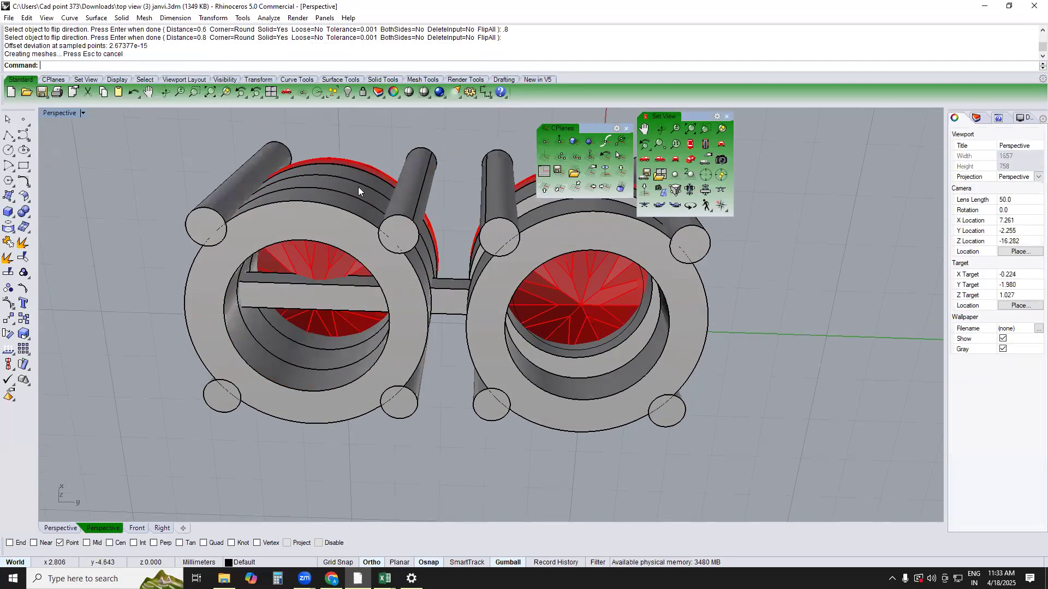
scroll(356, 187, "up", 2)
left_click(356, 188)
left_click(356, 191)
key("Delete")
Turn on centre snapping and create a cutting plane through the middle ring along the diagonal between two opposite prong centres
left_click(360, 191)
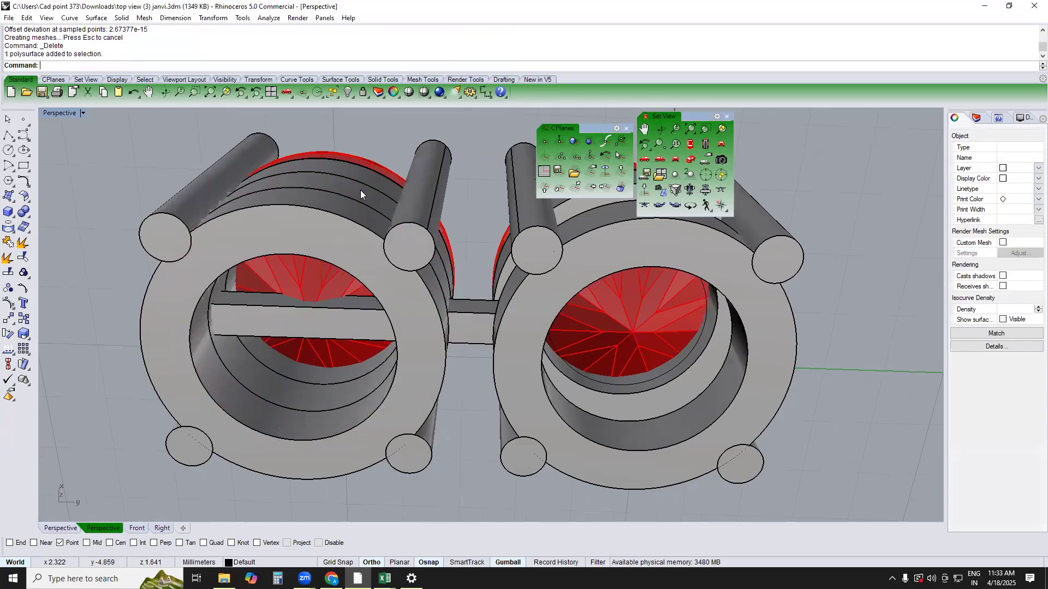
type("TOP")
key("Return")
right_click_drag(470, 261, 457, 311)
type("CP")
key("Return")
right_click_drag(541, 347, 538, 324)
type("oo")
left_click(541, 330)
key("Escape")
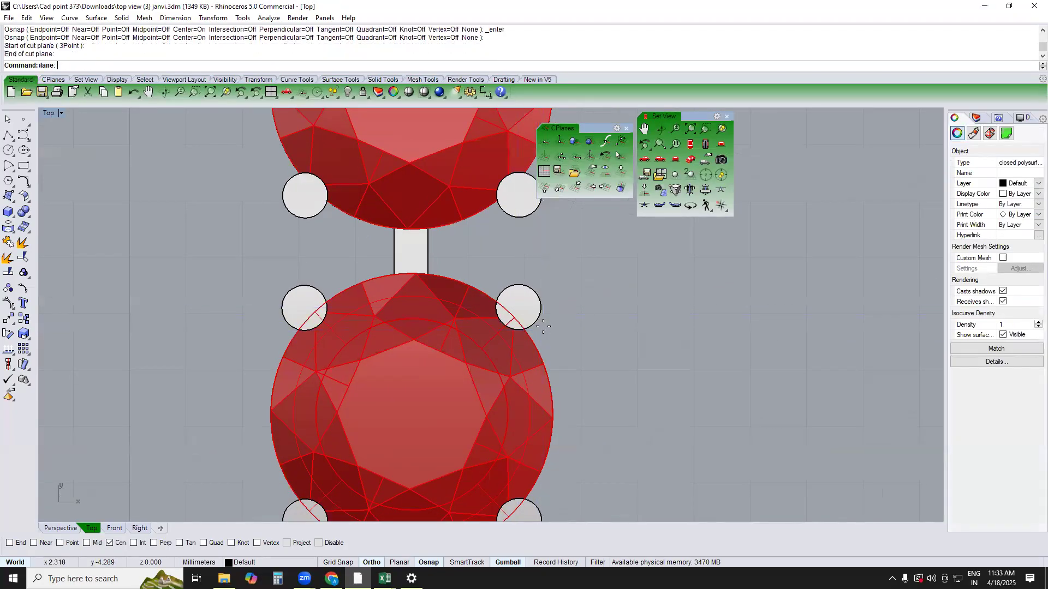
Create a second cutting plane through the middle ring along the other prong diagonal, and return to the perspective view
right_click(542, 326)
right_click_drag(451, 408, 523, 257)
left_click(382, 415)
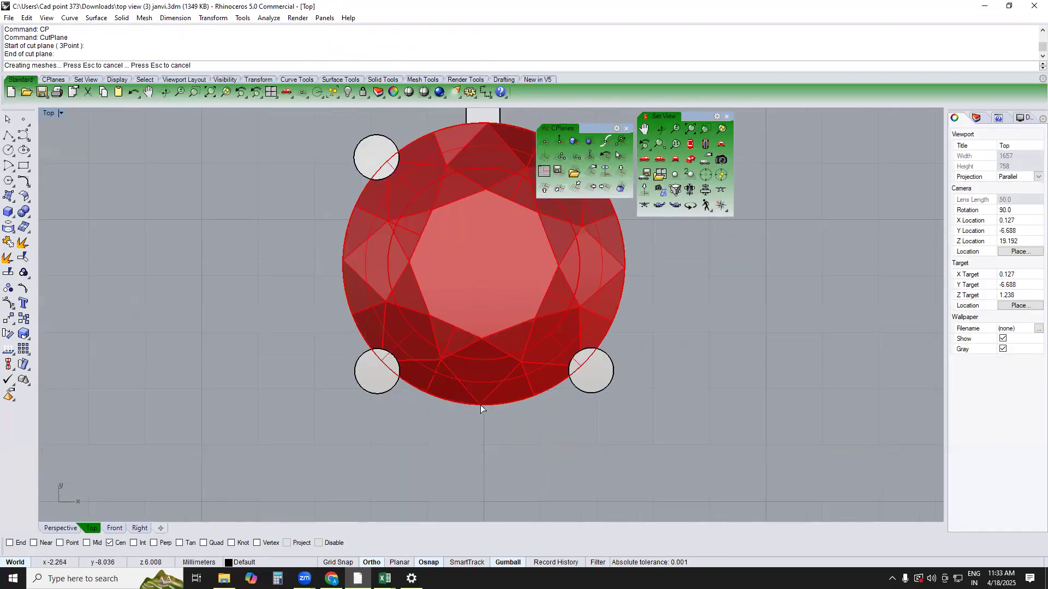
left_click(363, 163)
right_click_drag(426, 188, 382, 259)
key("Escape")
type("PERSPECTIVE")
key("Return")
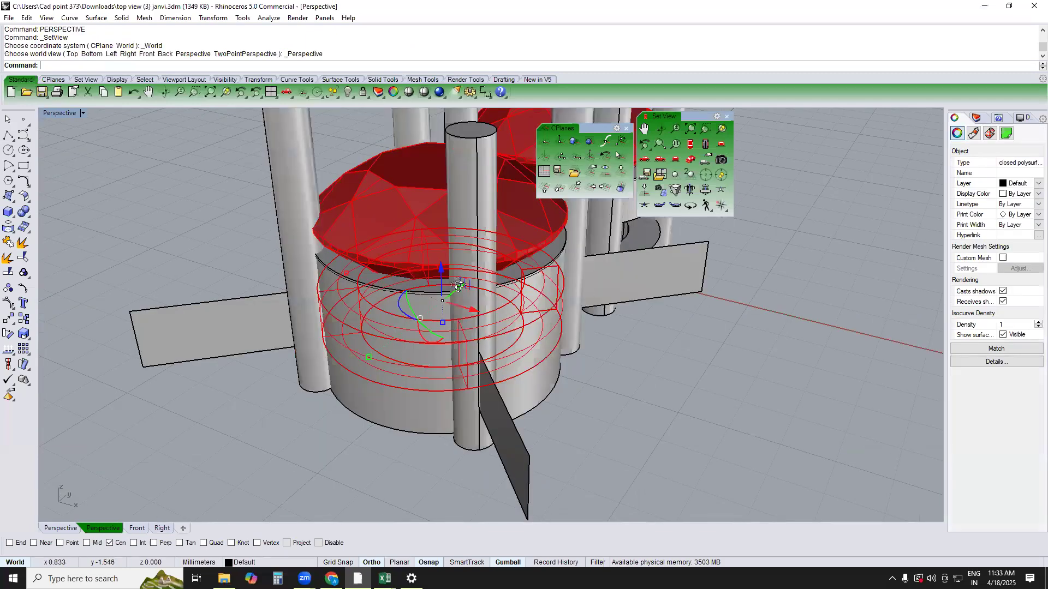
Boolean-split the copied setting's middle ring with the two diagonal cutting planes
right_click_drag(584, 339, 414, 276)
left_click(403, 346)
type("b")
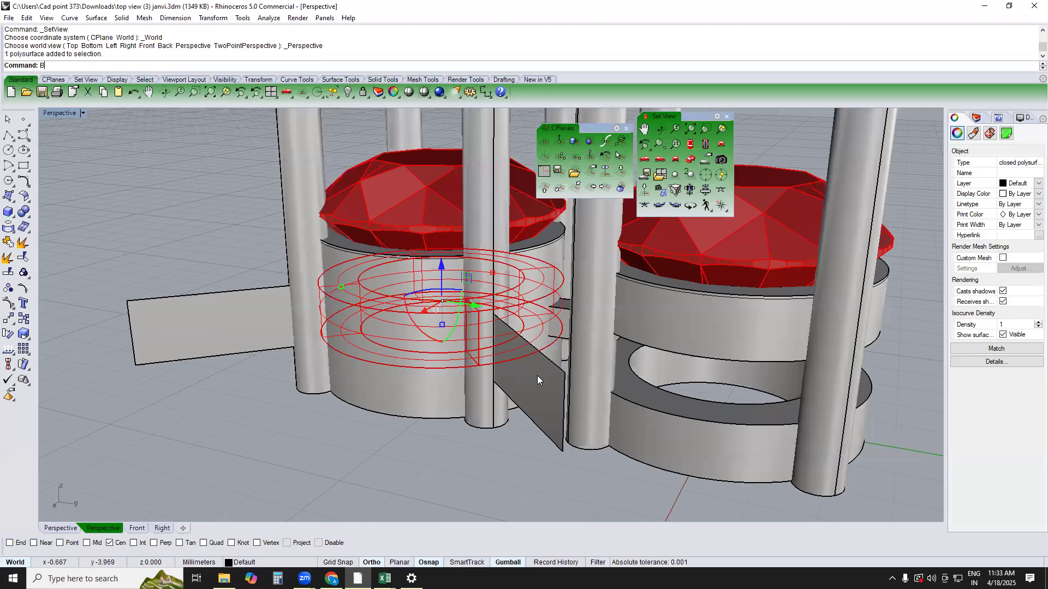
type("s")
key("Return")
right_click_drag(537, 376, 600, 248)
left_click(600, 250)
Delete the cutting planes and the split ring pieces, keeping only the middle-ring segment that faces the original setting
right_click_drag(528, 257, 509, 298)
left_click(464, 312)
key("Delete")
left_click(359, 325)
key("Delete")
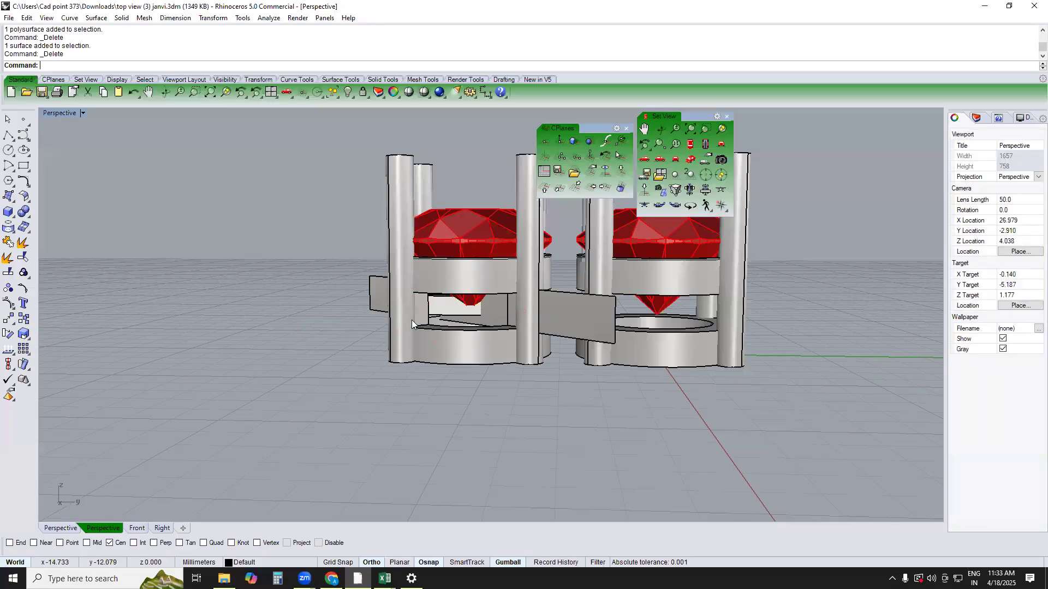
left_click(426, 310)
key("Delete")
left_click(426, 310)
key("Delete")
right_click_drag(425, 310, 542, 312)
left_click(365, 330)
key("Delete")
left_click(484, 341)
key("Delete")
Duplicate the facing outer edges of the original setting's upper and lower rings as curves
right_click_drag(514, 351, 597, 326)
scroll(565, 315, "up", 6)
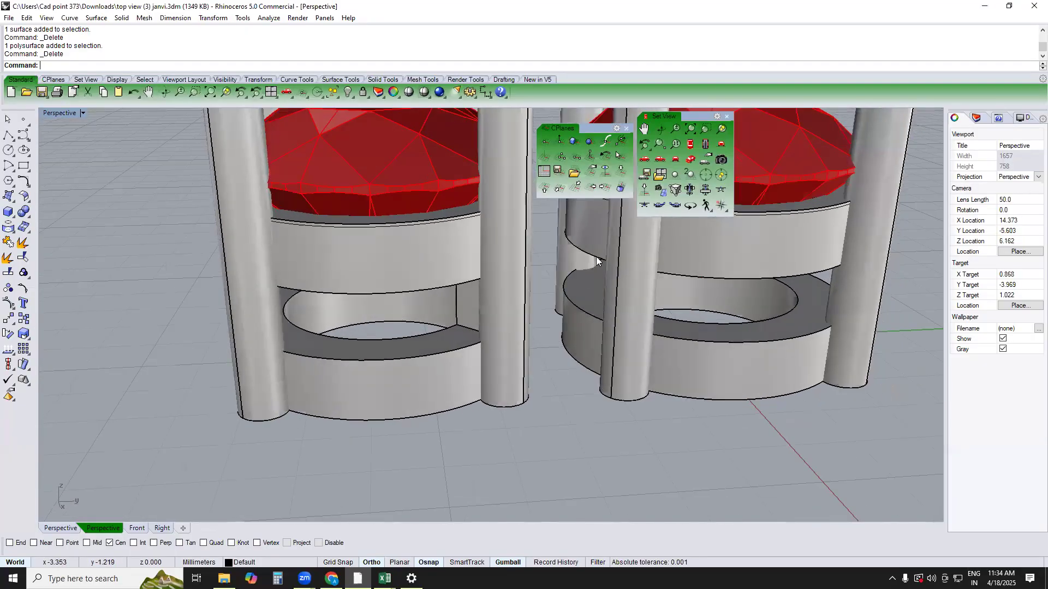
type("DE")
key("Return")
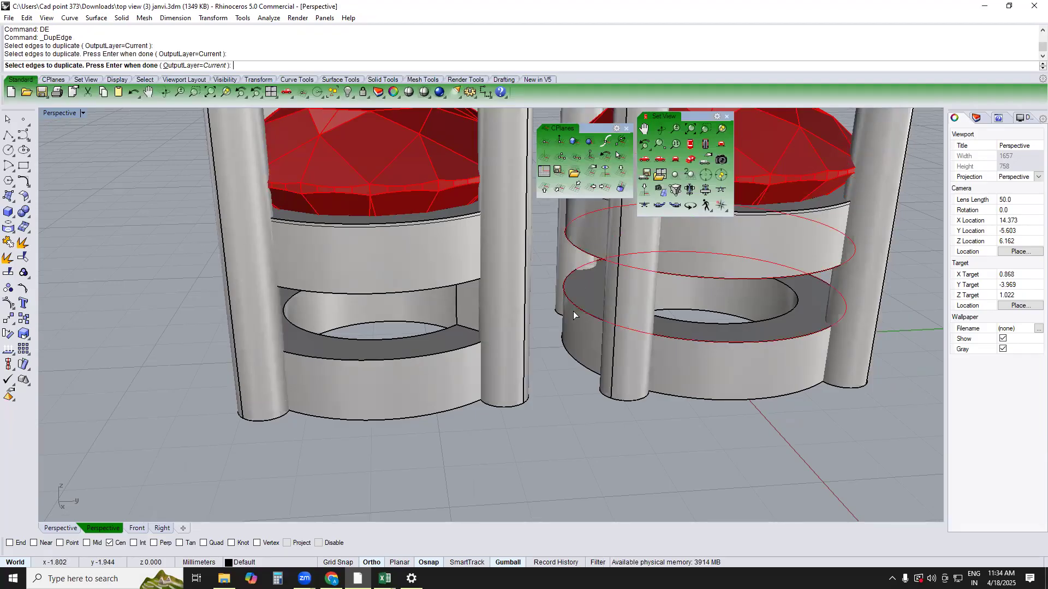
key("Return")
key("Escape")
scroll(454, 307, "up", 4)
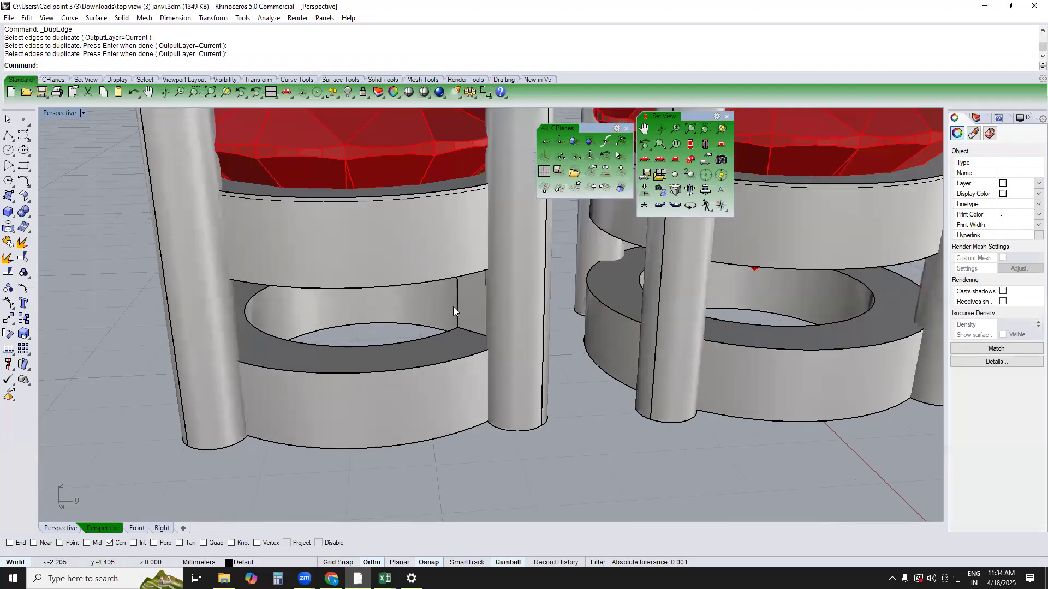
left_click(471, 302)
type("TOP")
key("Return")
scroll(495, 292, "down", 4)
key("Escape")
type("PERSPECTIVE")
key("Return")
Mirror the remaining middle-ring segment into the original setting across a horizontal line between the two settings in the top view
right_click_drag(452, 313, 530, 392)
left_click(554, 297)
type("TOP")
key("Return")
type("mm")
key("Return")
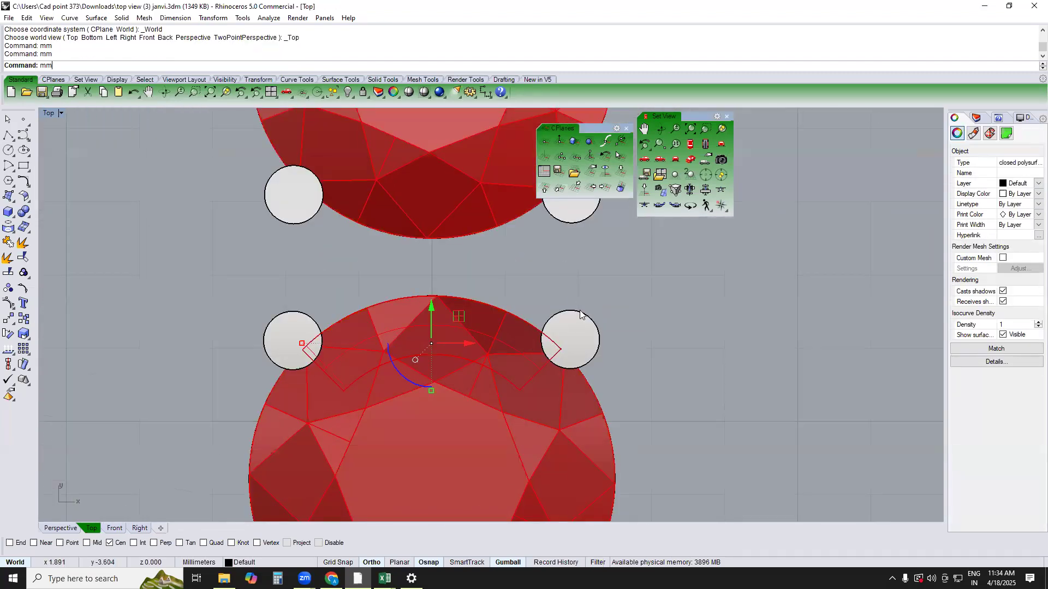
left_click(570, 273)
left_click(448, 263)
scroll(444, 257, "up", 2)
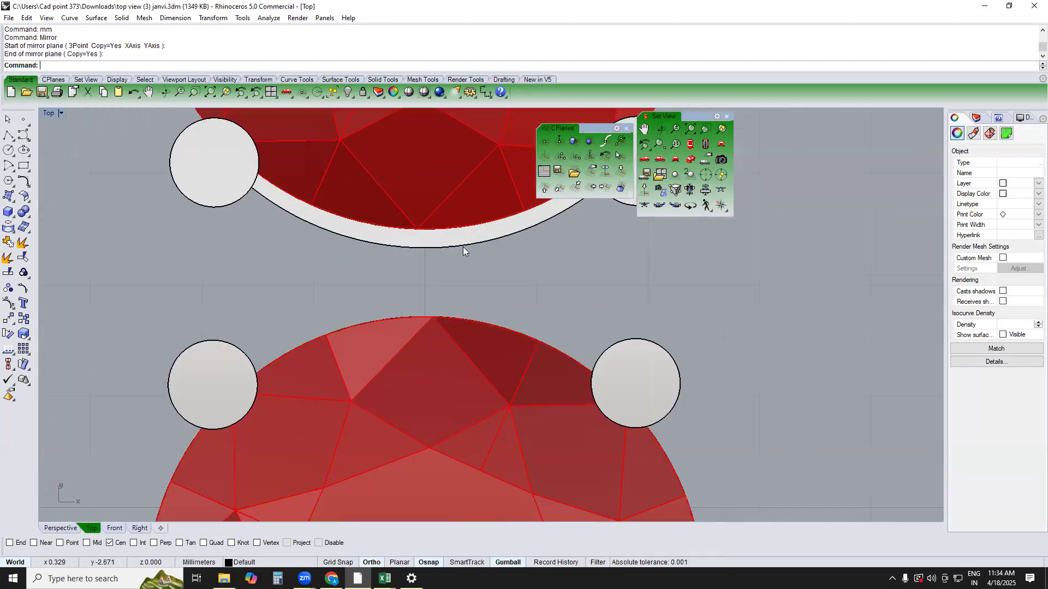
left_click_drag(424, 209, 424, 190)
Draw a box bar 0.6 mm long, 6 mm wide and 0.6 mm high beside the settings in the top view
type("PERSPECTIVE")
key("Return")
right_click_drag(551, 327, 602, 334)
scroll(525, 292, "down", 5)
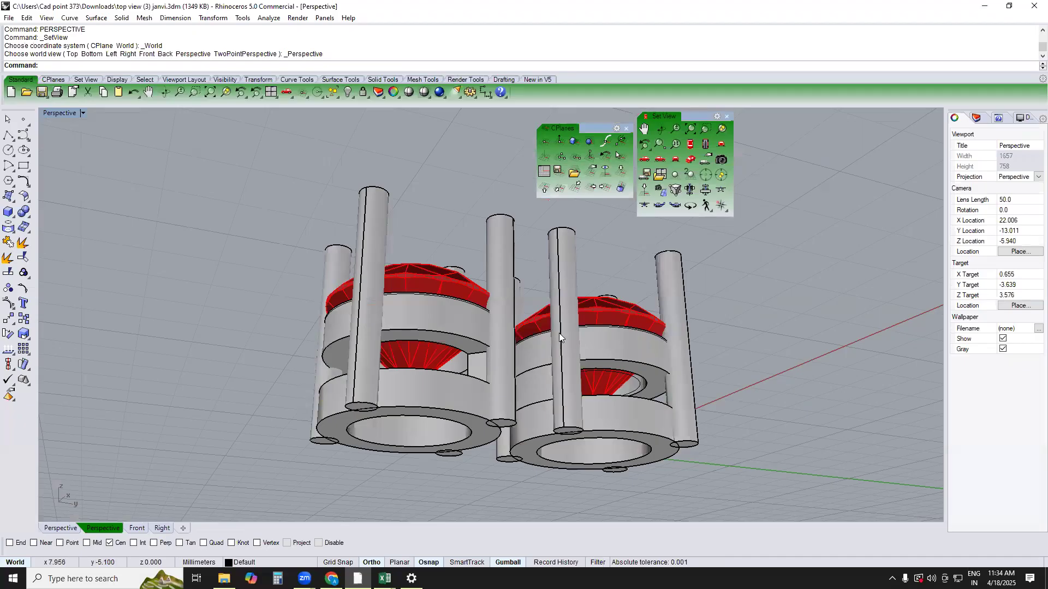
right_click_drag(522, 327, 600, 311)
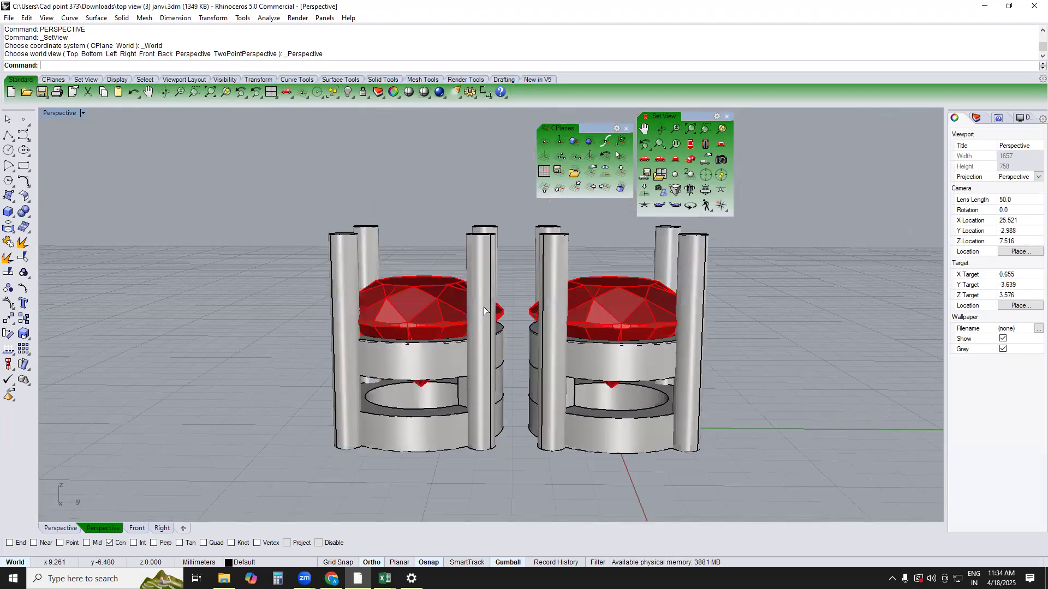
type("TOP")
key("Return")
left_click(8, 213)
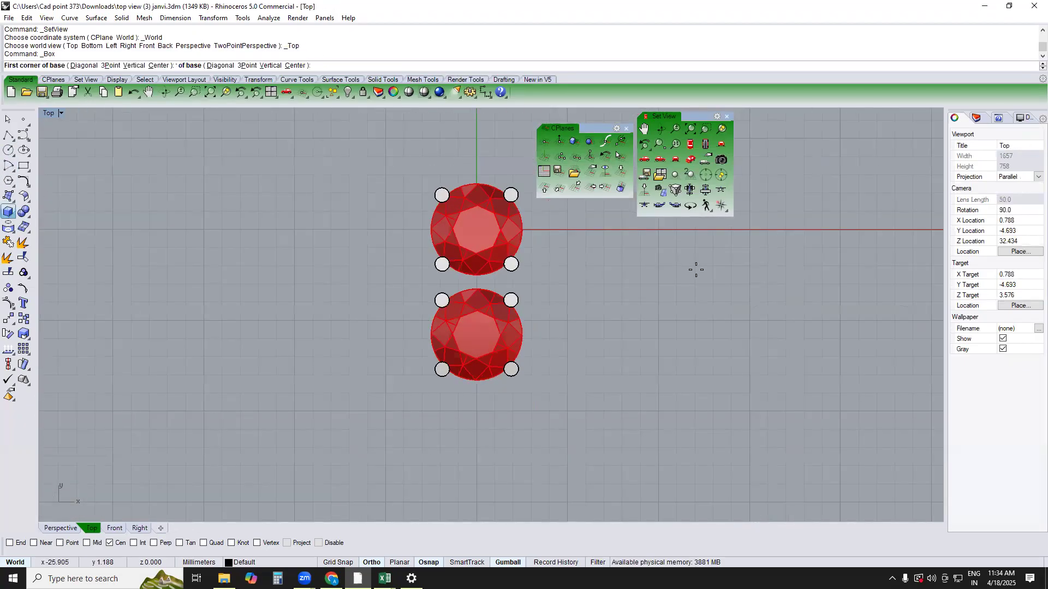
right_click_drag(681, 270, 582, 295)
left_click(567, 267)
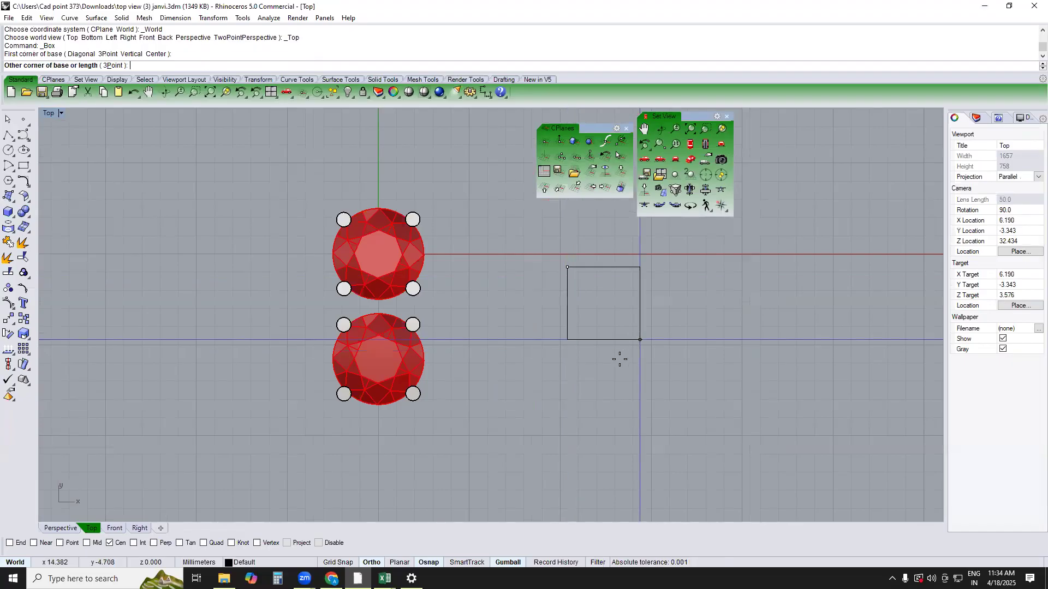
key("Return")
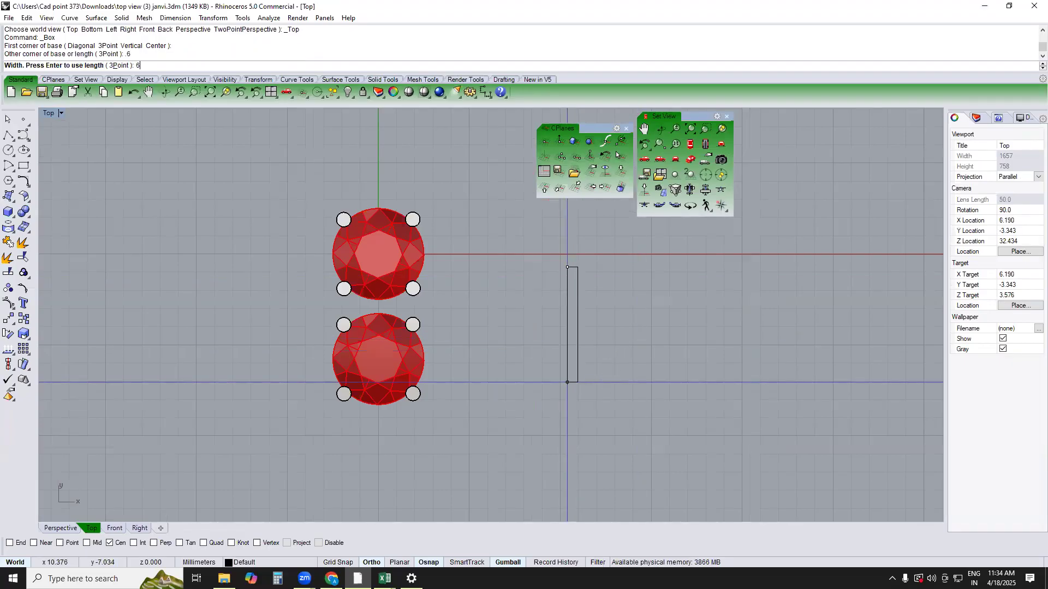
key("Return")
Copy the box bar 1.2 mm straight up in the front view
key("Return")
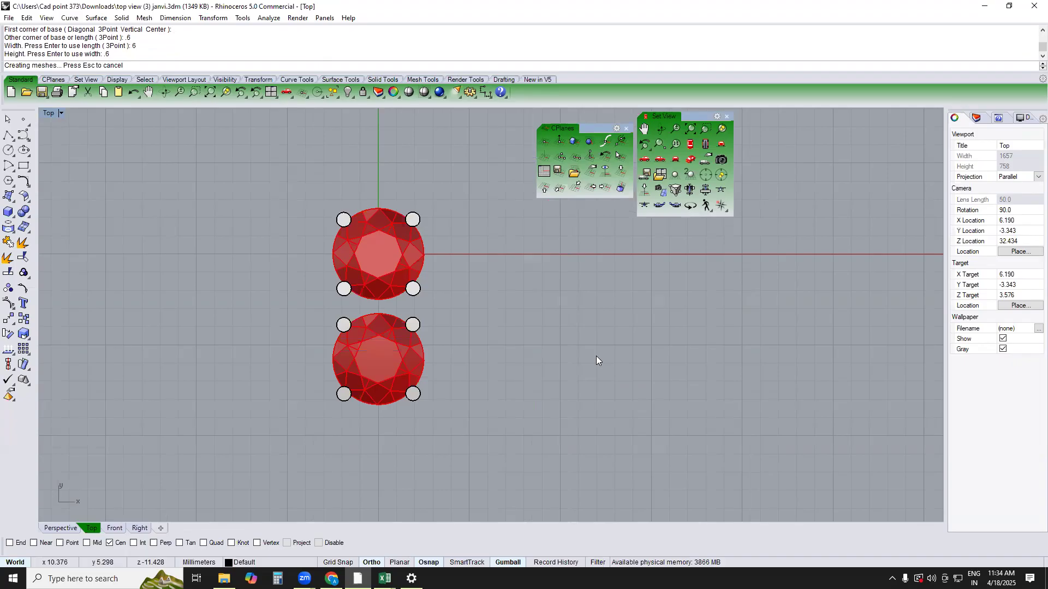
type("FRONT")
key("Return")
type("c")
key("Return")
left_click(559, 336)
type("m")
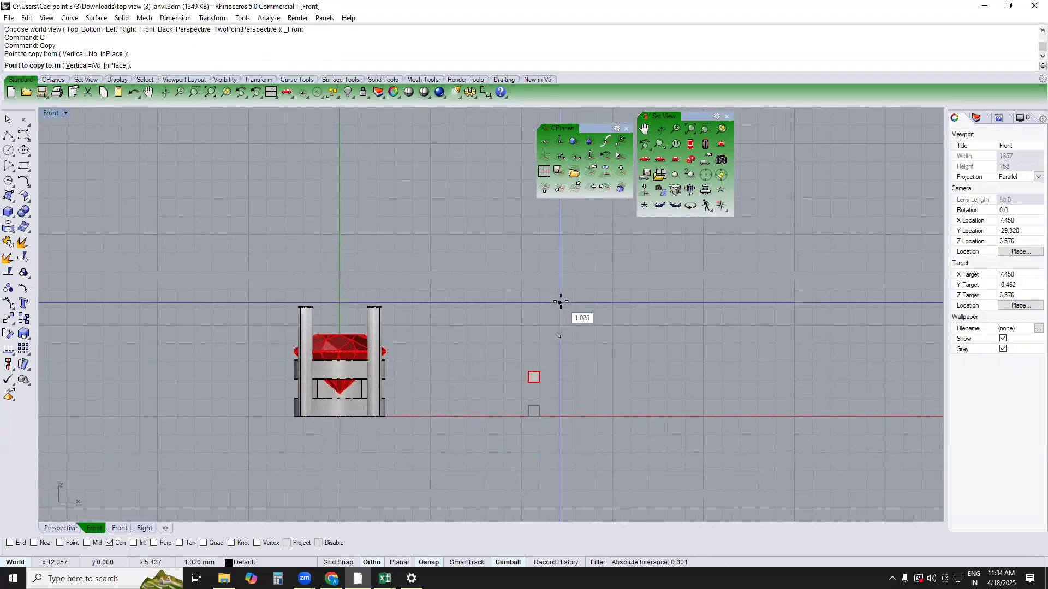
key("Return")
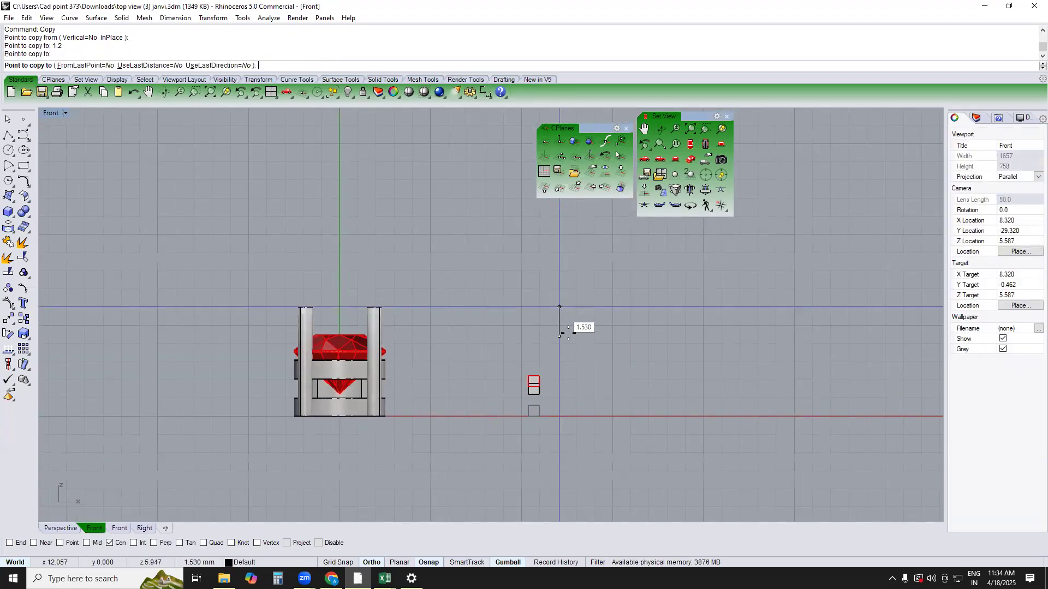
Move both bars across the gap between the two settings in the top view
key("Return")
type("TOP")
key("Return")
left_click_drag(567, 265, 343, 431)
right_click_drag(478, 365, 536, 393)
type("p")
Nudge both bars slightly down to the underside of the bottom rings in the right view
key("Return")
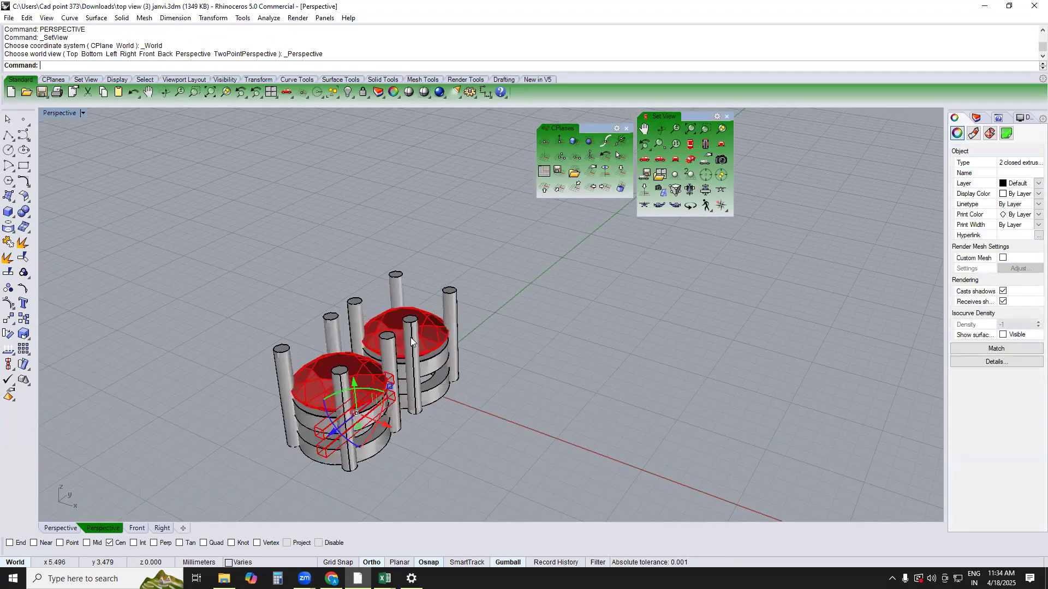
type("r")
key("Return")
scroll(398, 423, "up", 10)
type("m")
key("Return")
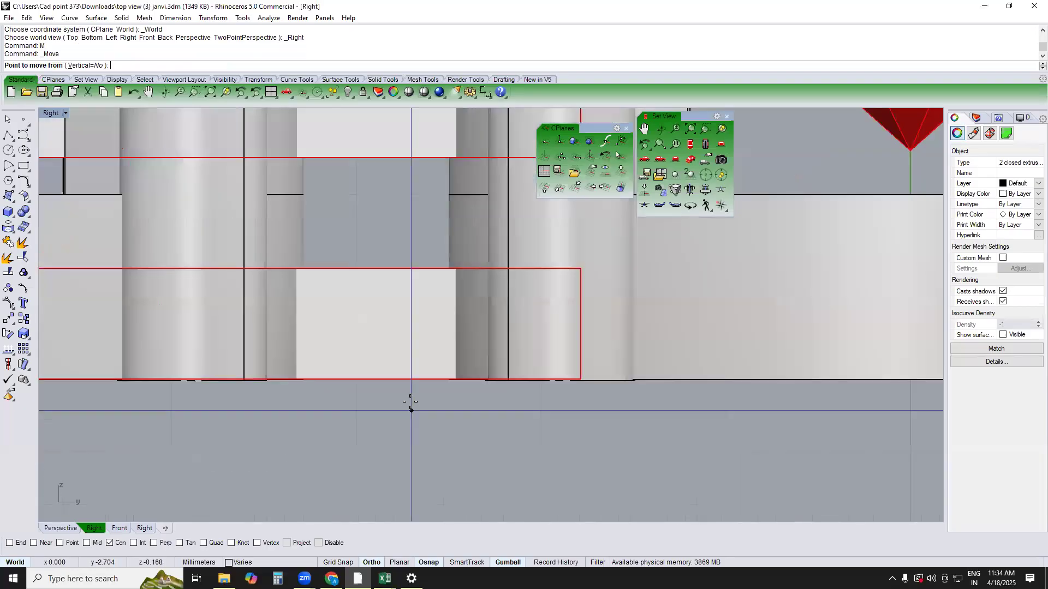
left_click(415, 399)
left_click(416, 402)
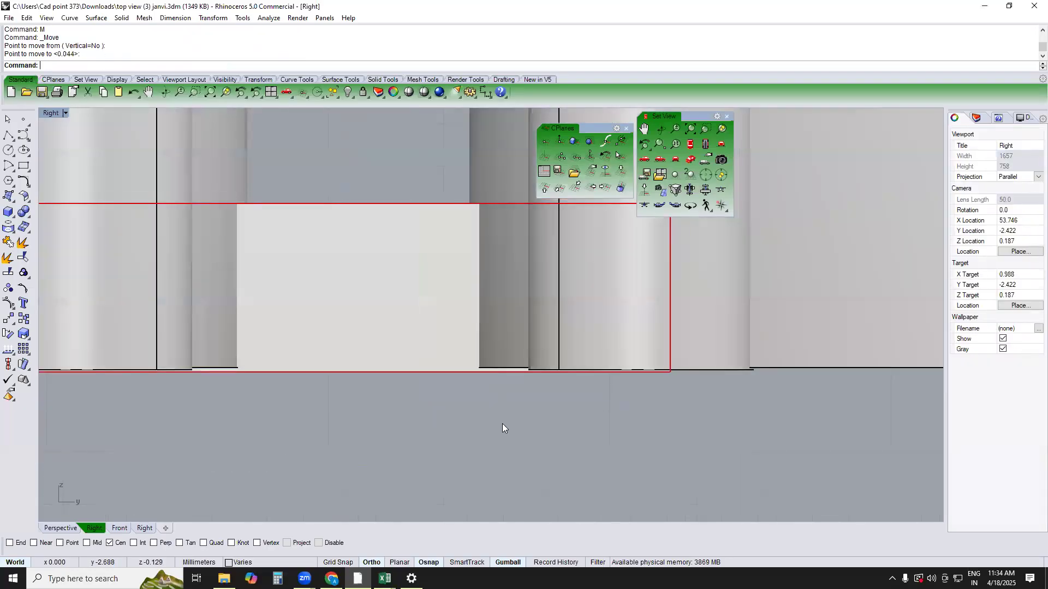
scroll(469, 344, "down", 4)
scroll(460, 345, "down", 2)
right_click_drag(457, 356, 456, 370)
left_click(467, 327)
type("top")
key("Return")
type("perspective")
key("Return")
Try to subtract both bars from the middle segments and bottom rings of the two settings, keeping the bars
right_click_drag(519, 319, 450, 289)
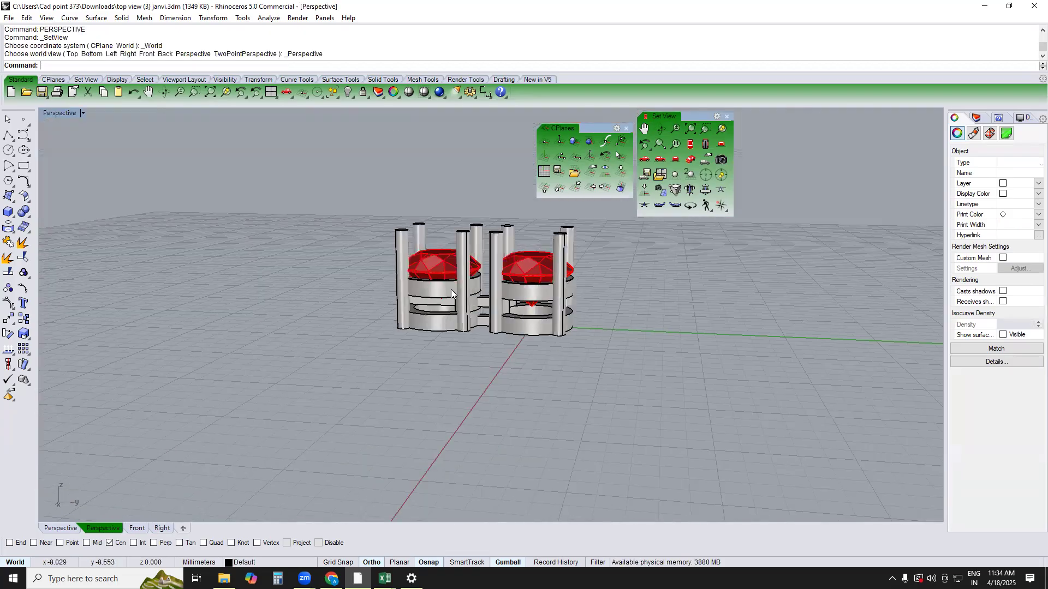
scroll(452, 289, "up", 8)
scroll(511, 313, "up", 5)
left_click(498, 311)
scroll(591, 356, "up", 5)
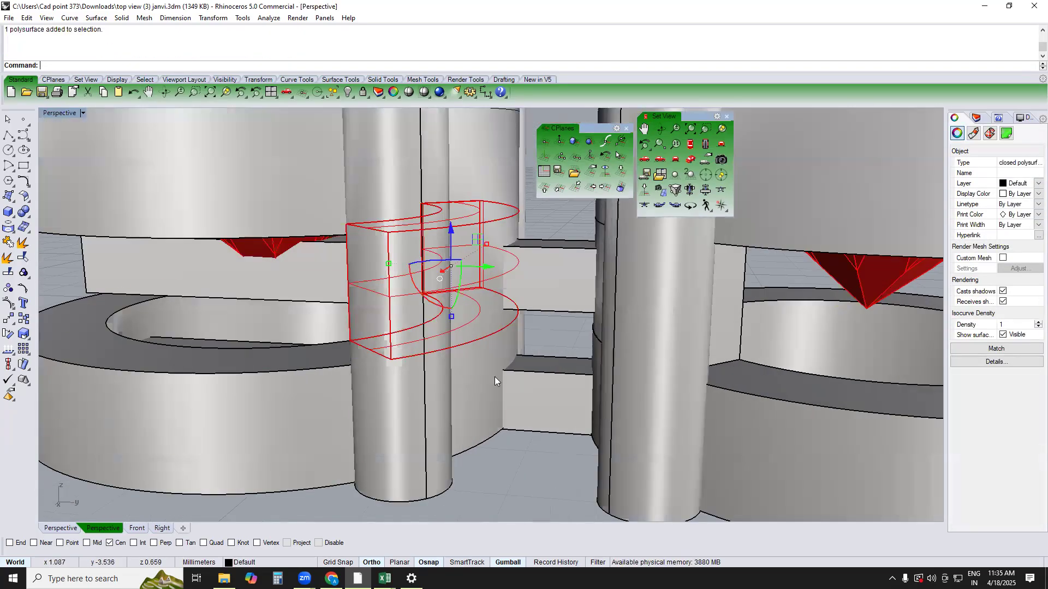
left_click(495, 376, "shift")
scroll(583, 372, "down", 5)
scroll(626, 349, "up", 5)
left_click(627, 349, "shift")
left_click(624, 314, "shift")
type("b")
key("Return")
left_click(571, 384)
left_click(534, 249)
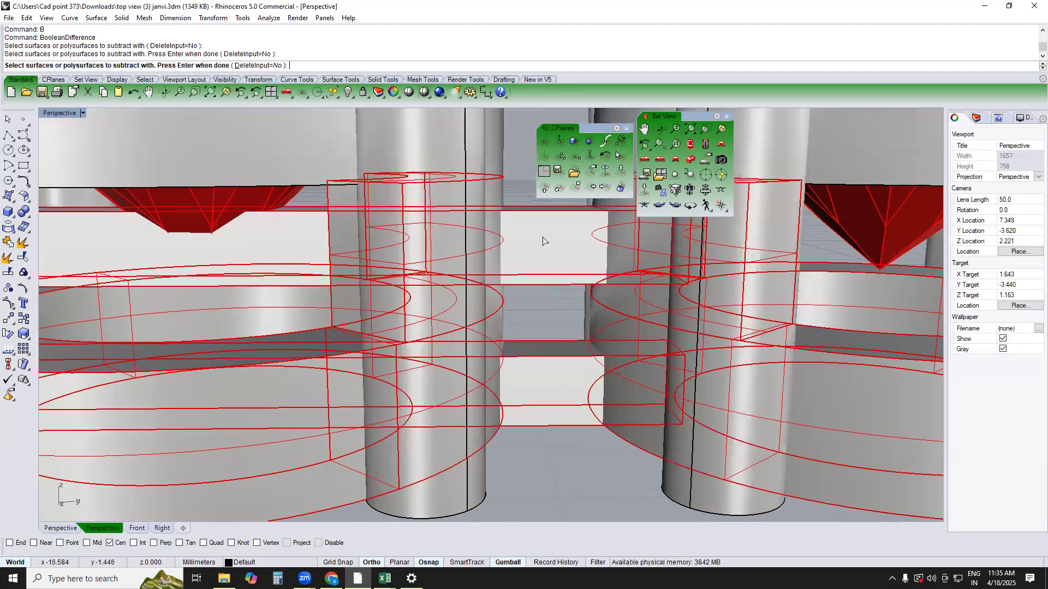
key("Return")
Hide the lower bar to inspect the cuts, and undo both the hiding and the bar subtraction
left_click(574, 402)
right_click_drag(574, 401, 513, 247)
key("ctrl+h")
scroll(516, 244, "up", 3)
left_click(519, 241)
scroll(515, 260, "down", 4)
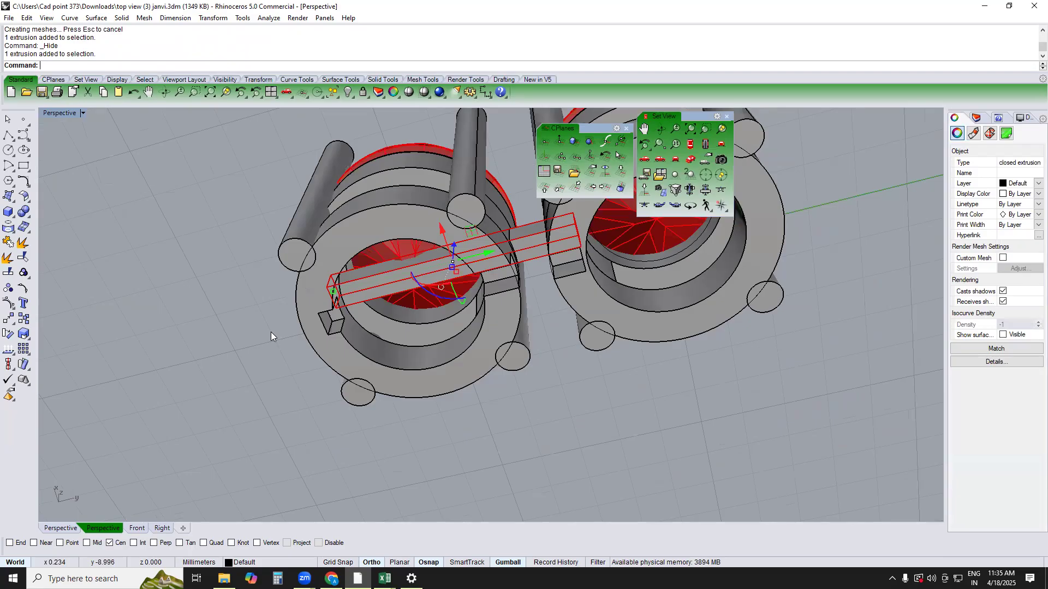
left_click(548, 308)
scroll(548, 308, "up", 4)
right_click_drag(546, 308, 576, 250)
scroll(557, 295, "down", 3)
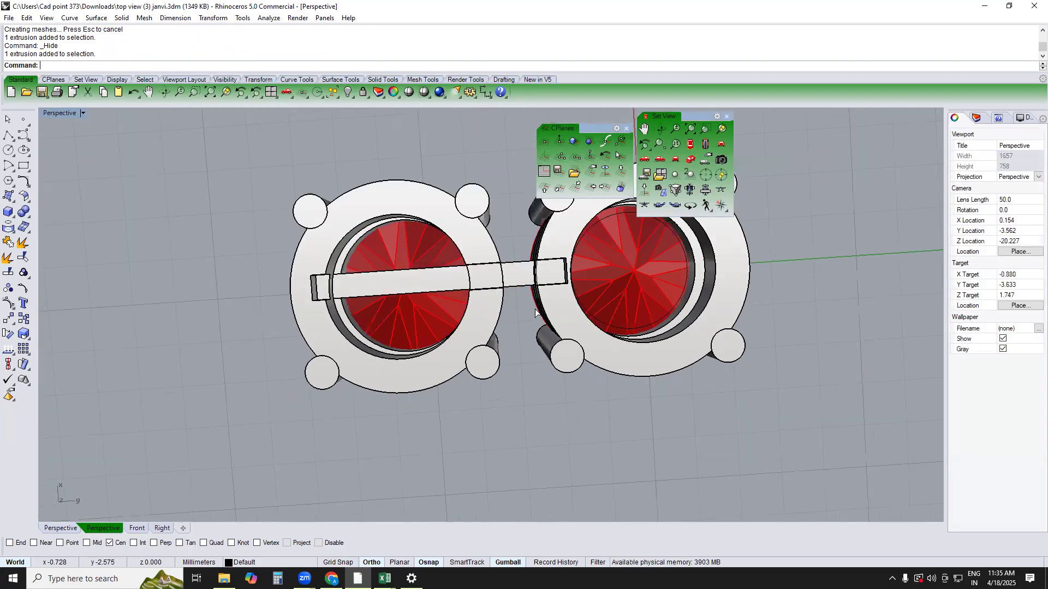
key("ctrl+z")
Lengthen the lower bar past the copied setting's outer edge and subtract it from the bottom rings of both settings
left_click(367, 289)
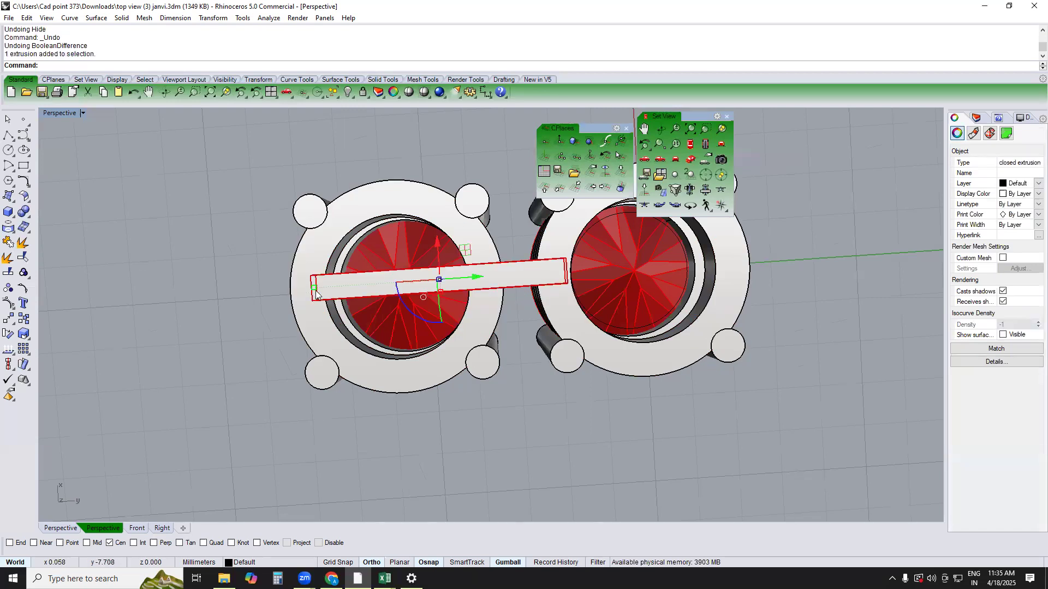
left_click_drag(313, 287, 286, 281)
left_click(482, 244)
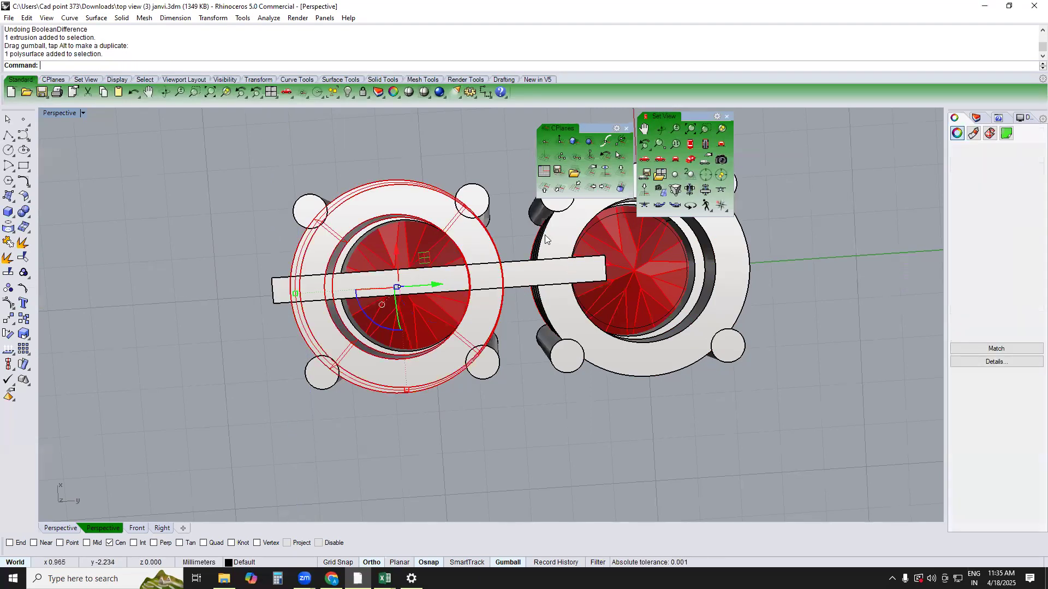
left_click(544, 235, "shift")
left_click(560, 236, "shift")
type("b")
key("Return")
left_click(521, 280)
key("Return")
Hide the lower bar and subtract the upper bar from the middle-ring segments, keeping the upper bar
left_click(524, 272)
key("ctrl+h")
mouse_move(525, 271)
right_mouse_down()
mouse_move(542, 315)
mouse_move(533, 337)
mouse_move(521, 275)
right_mouse_up()
scroll(474, 301, "up", 5)
left_click(488, 322)
right_click_drag(529, 347, 596, 489)
type("b")
key("Return")
left_click(513, 330)
right_click(513, 330)
Group the upper bar with the original setting
left_click(509, 291)
left_click(526, 275, "shift")
type("g")
key("Return")
scroll(521, 282, "down", 4)
right_click_drag(518, 279, 477, 222)
key("Escape")
left_click(477, 222)
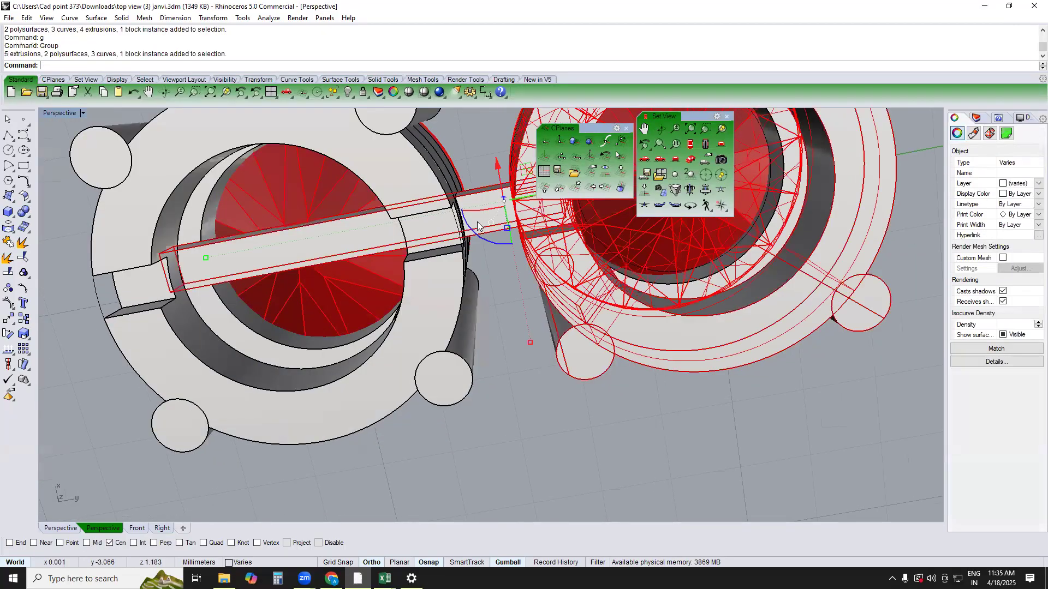
Remove the upper bar from the original setting's group
key("Escape")
type("rg")
key("Return")
left_click(343, 241)
key("Return")
Bend the upper bar downward with a 0.6 mm spine in the right view so it loops back at the lower level
type("right")
key("Return")
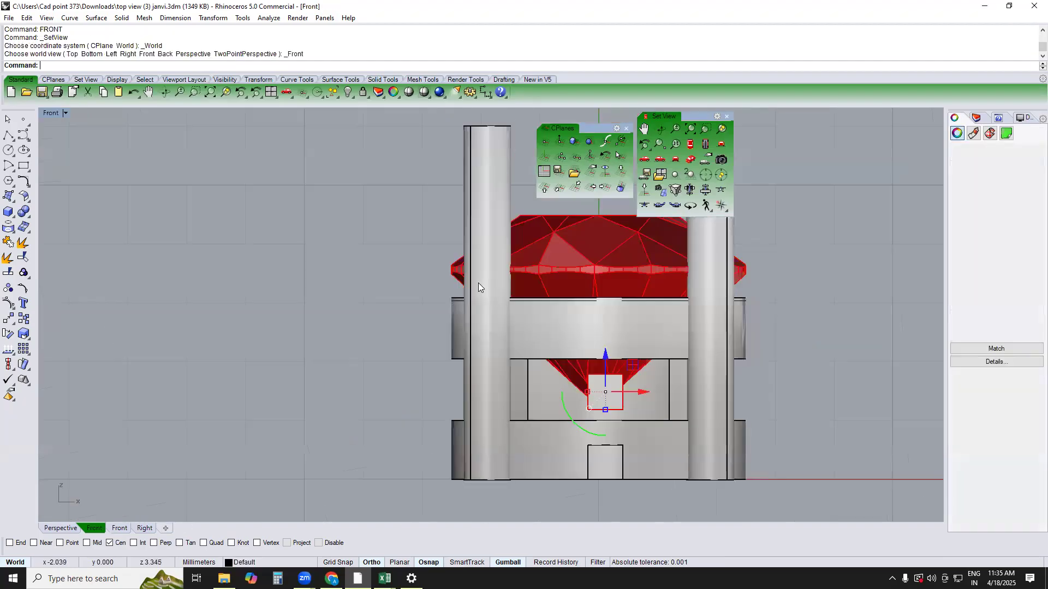
right_click_drag(503, 306, 515, 275)
type("bend")
key("Return")
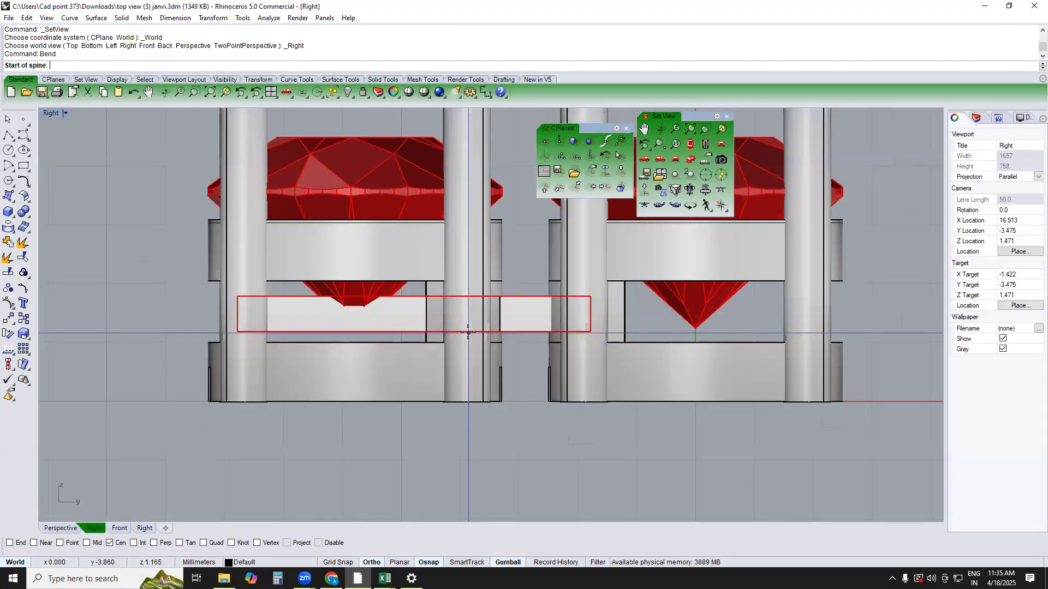
left_click(478, 331)
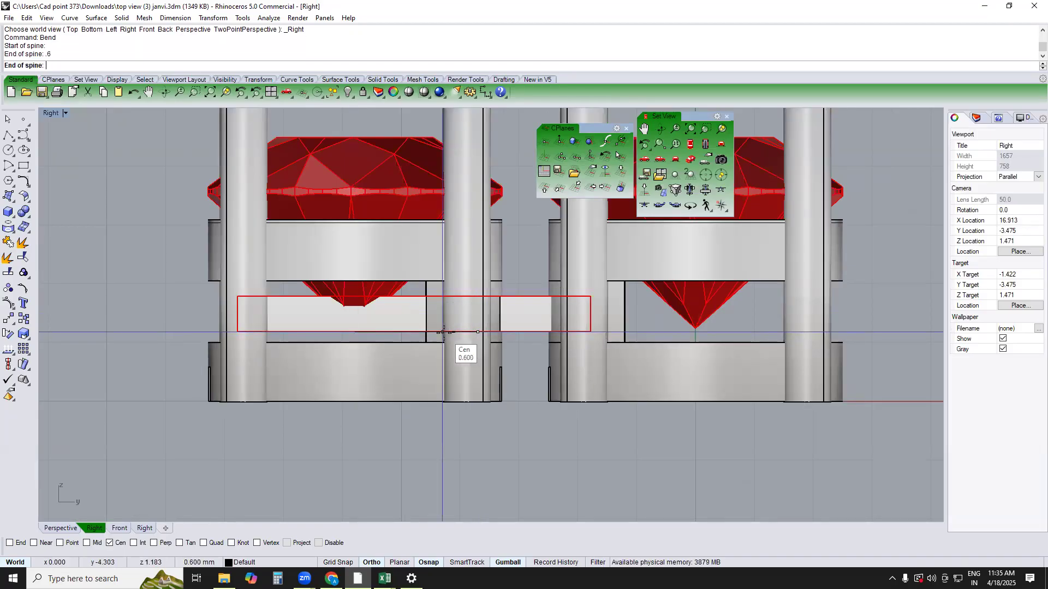
left_click(443, 332)
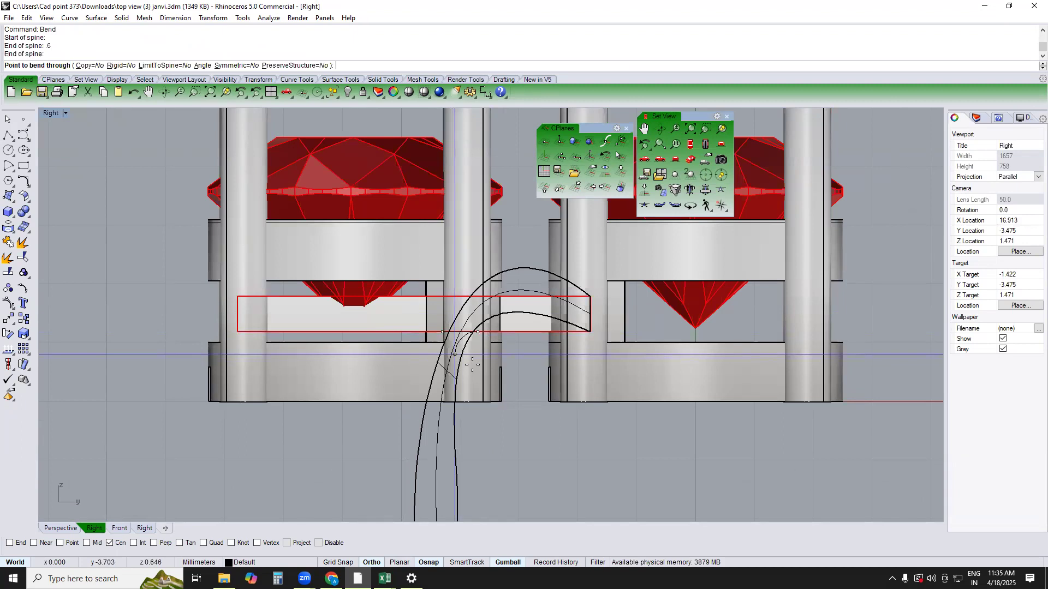
scroll(472, 364, "up", 2)
left_click(473, 366)
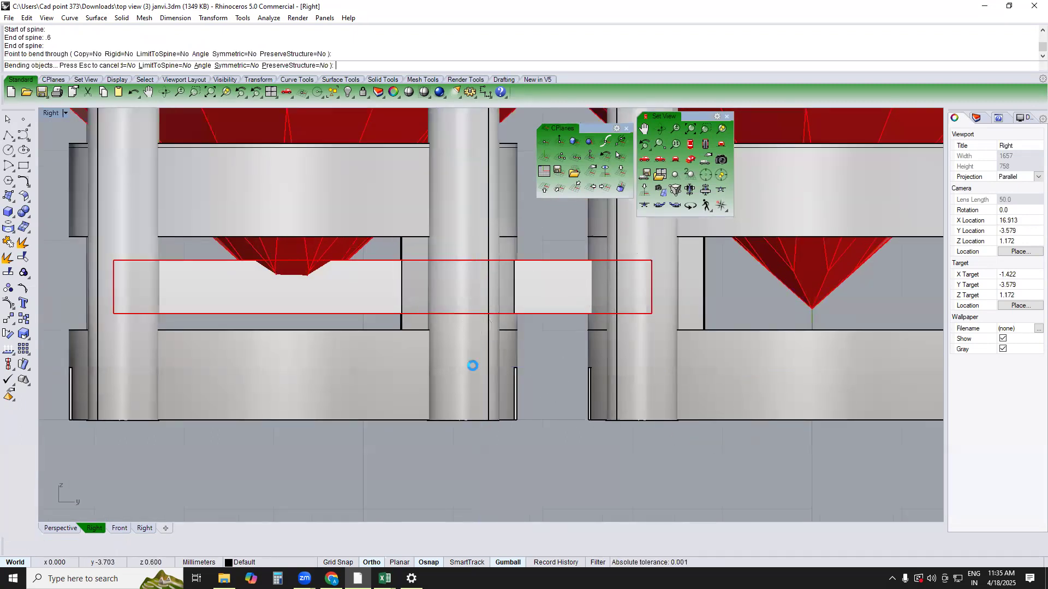
left_click(507, 439)
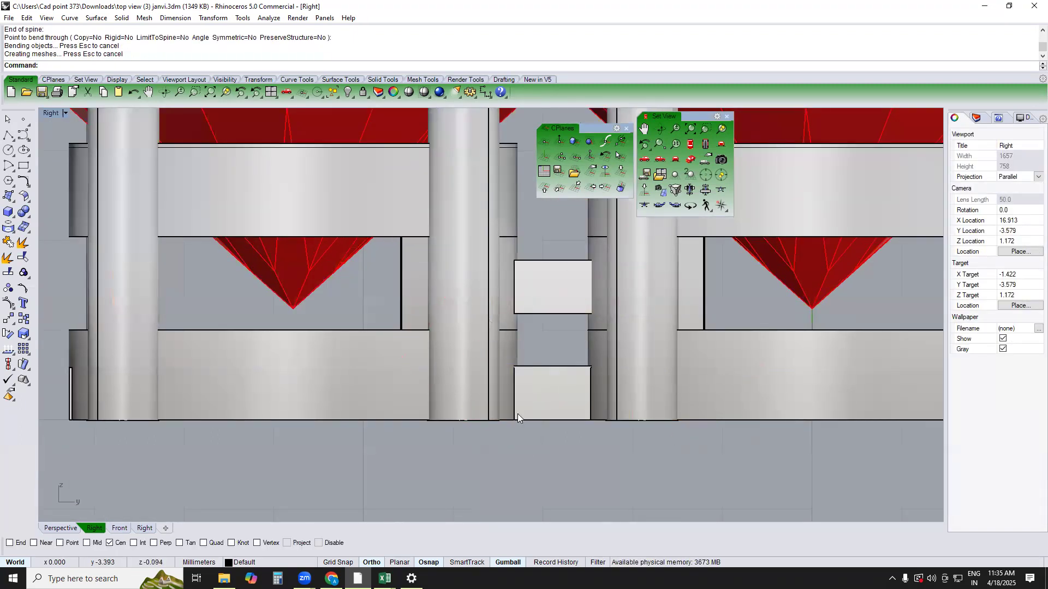
type("t")
key("Return")
type("p")
key("Return")
right_click_drag(502, 309, 559, 255)
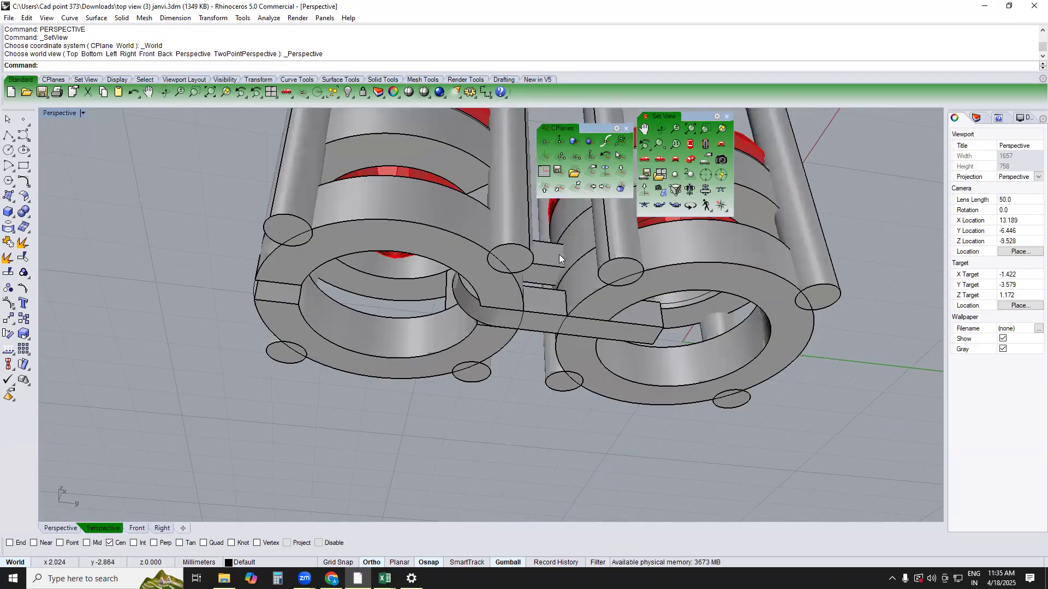
scroll(565, 330, "up", 3)
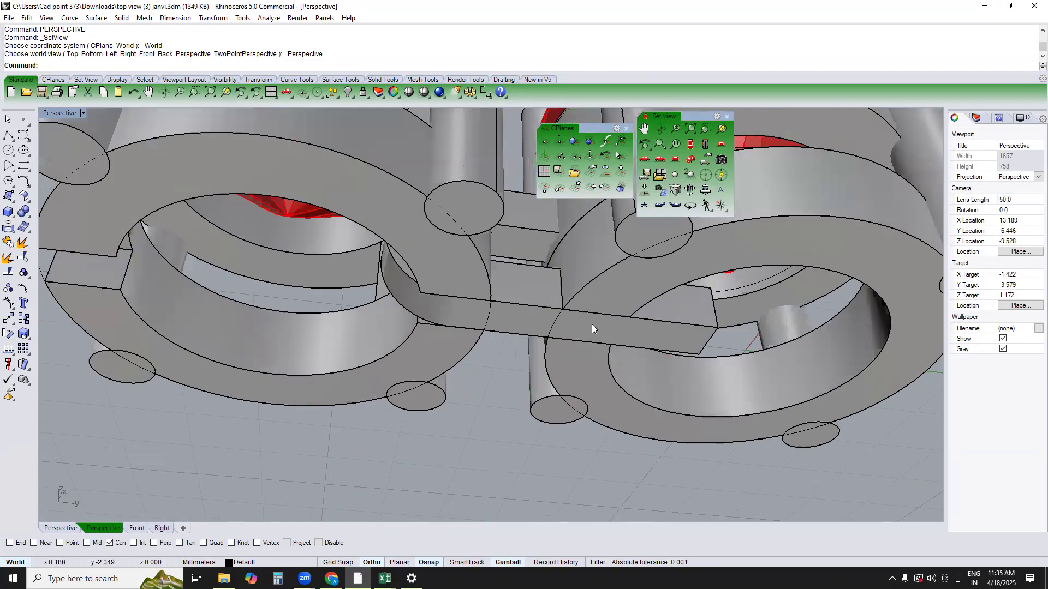
Check the bent hook link between the two settings and undo its bend
left_click(585, 309)
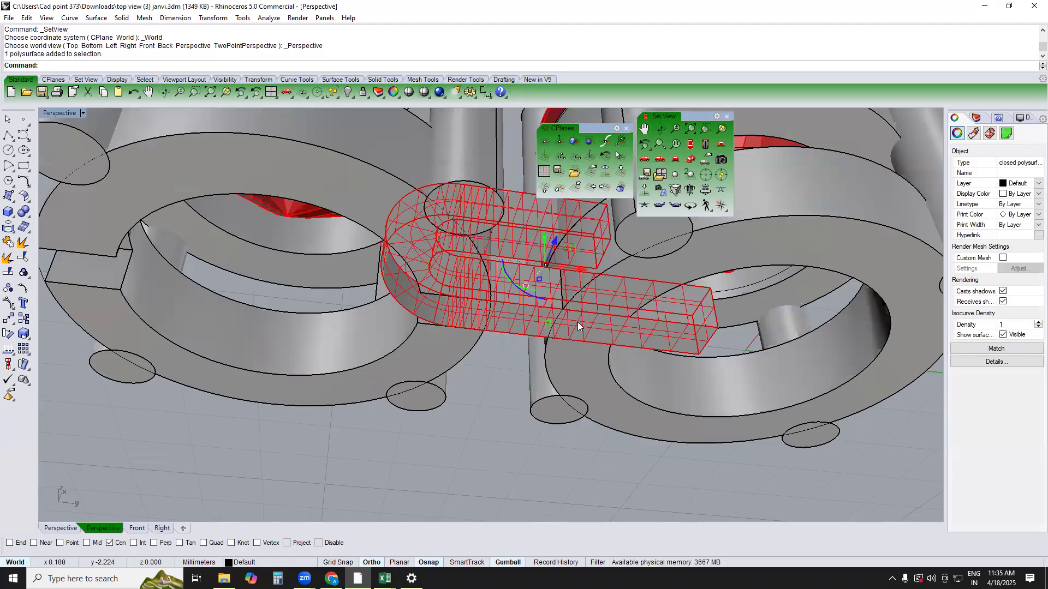
right_click_drag(577, 322, 547, 372)
left_click(548, 372)
right_click_drag(470, 308, 481, 280)
scroll(481, 271, "up", 3)
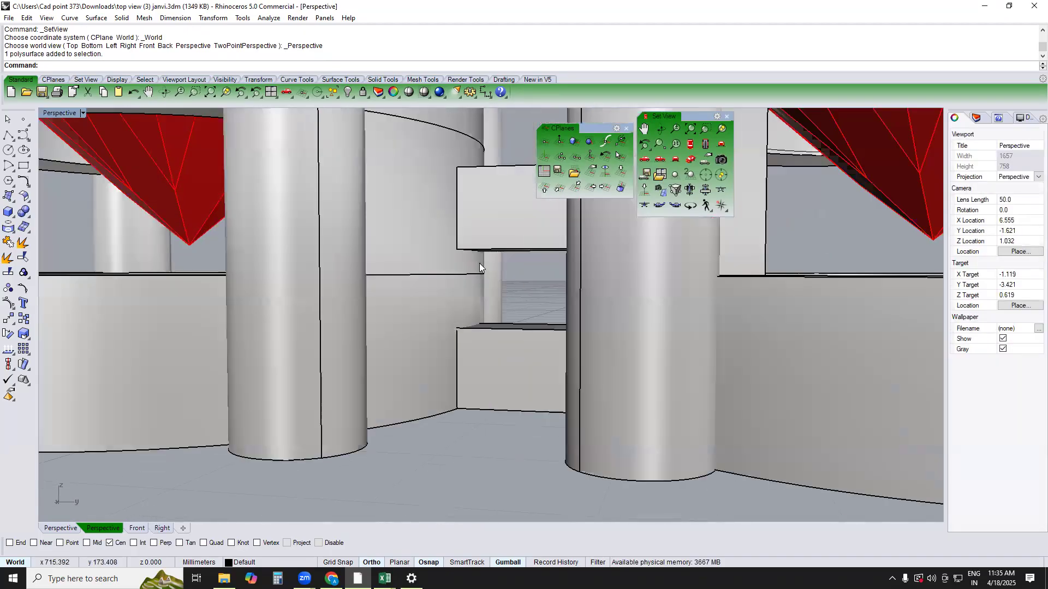
left_click(501, 215)
scroll(498, 211, "down", 3)
key("ctrl+z")
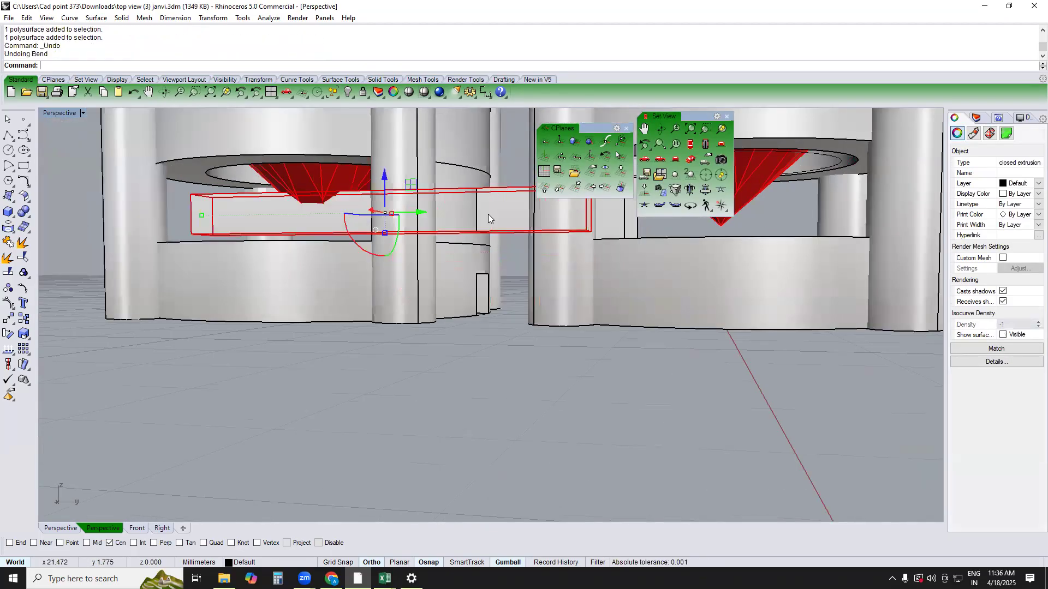
right_click_drag(499, 193, 489, 137)
key("Escape")
Redo the bar's bend to compare it with the ring notches, and undo it again
right_click_drag(475, 270, 533, 218)
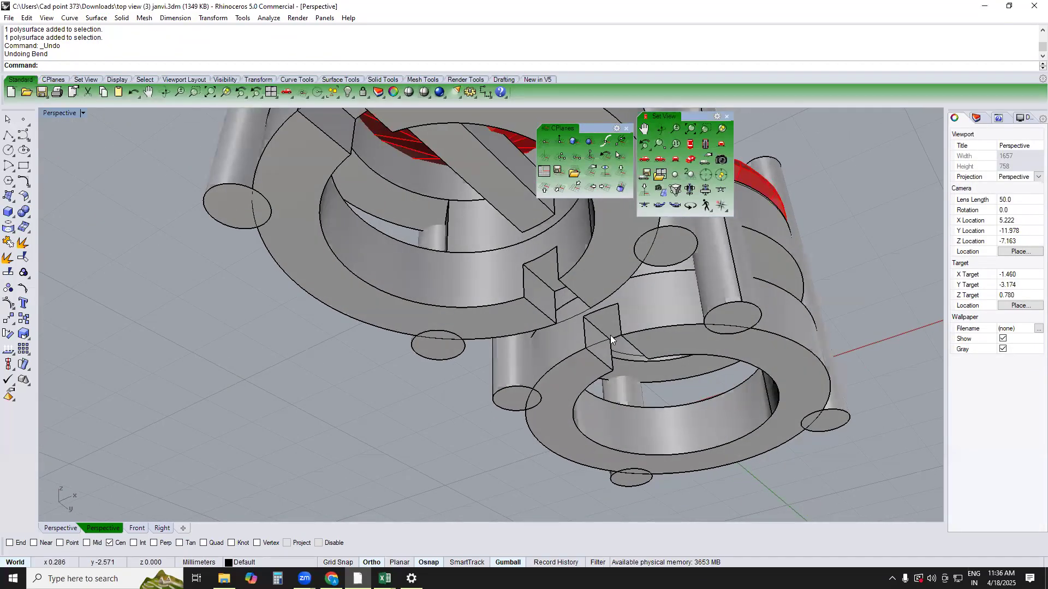
scroll(495, 324, "down", 10)
right_click_drag(495, 323, 522, 289)
scroll(521, 289, "up", 11)
key("ctrl+y")
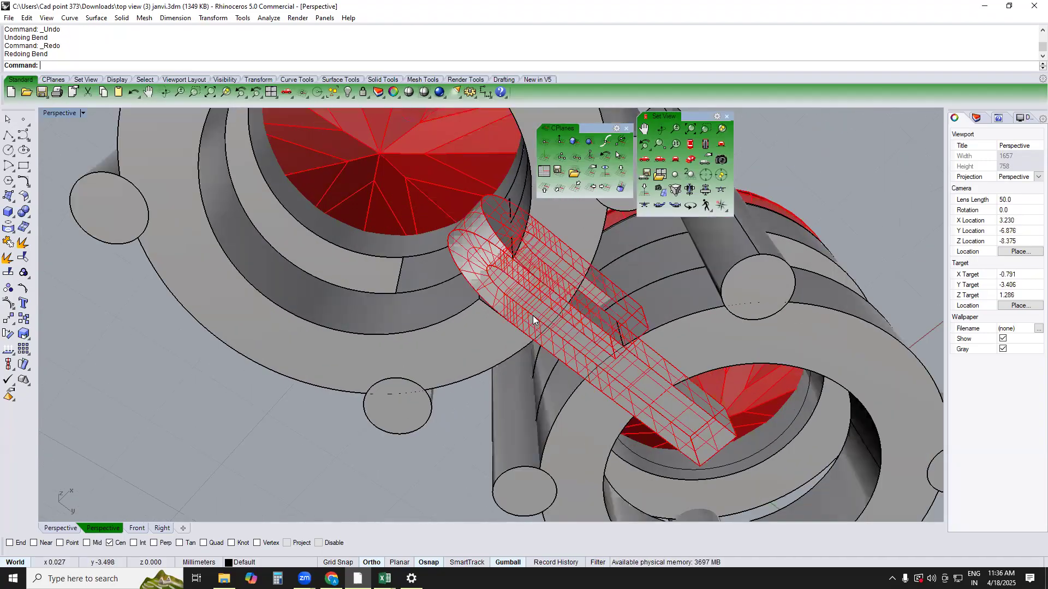
key("ctrl+z")
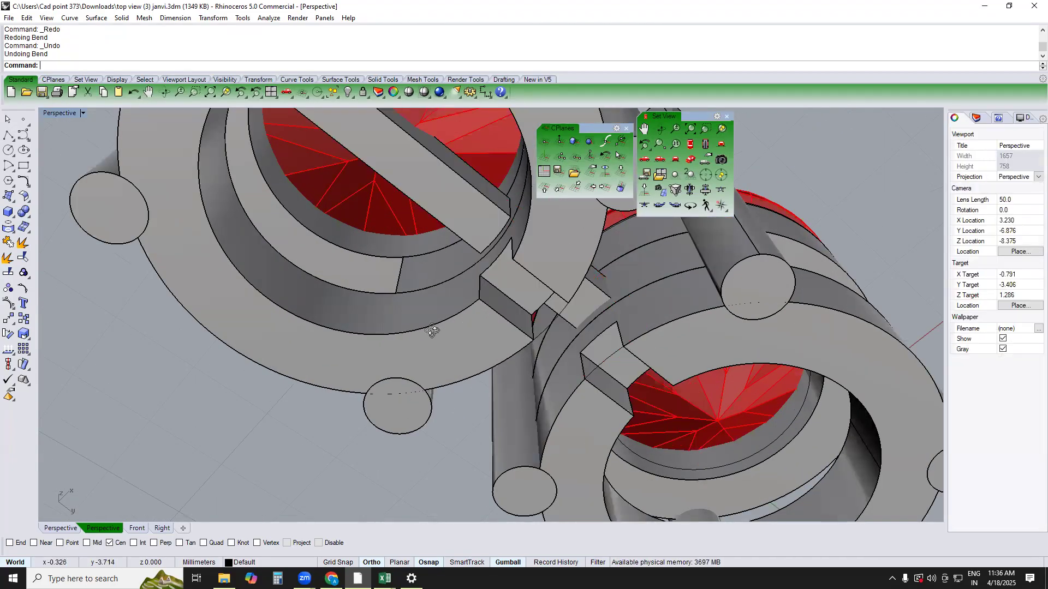
Remove the straight upper bar and its adjoining middle-ring segment from the original setting's group
right_click_drag(431, 331, 534, 256)
left_click(534, 256)
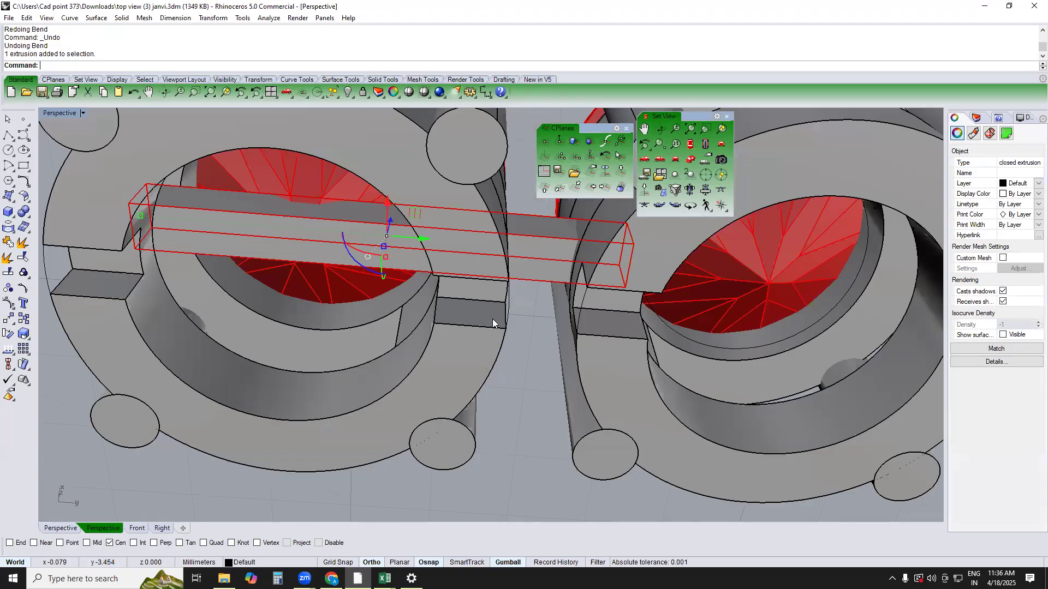
scroll(492, 319, "down", 6)
right_click_drag(470, 335, 560, 315)
scroll(501, 248, "up", 2)
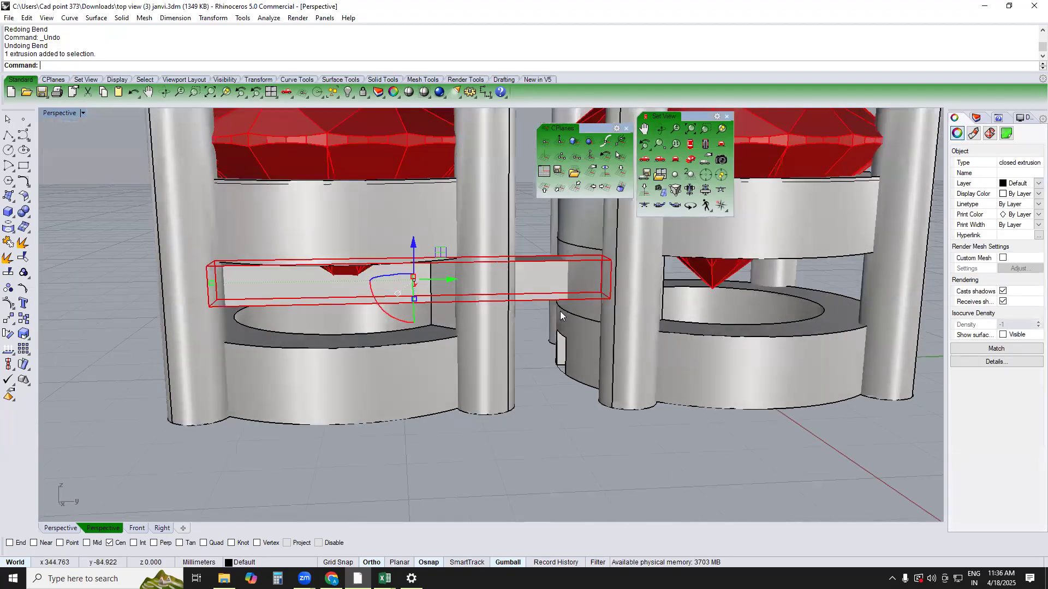
key("ctrl+a")
scroll(560, 316, "up", 3)
key("Escape")
type("RG")
left_click(537, 290)
left_click(586, 264)
key("Return")
In the top view, copy the bar and ring segment from the original stone's centre to the second stone's centre, using point snap
key("F1")
scroll(559, 288, "down", 6)
type("C")
key("Return")
right_click_drag(499, 237, 467, 320)
type("oop")
key("Return")
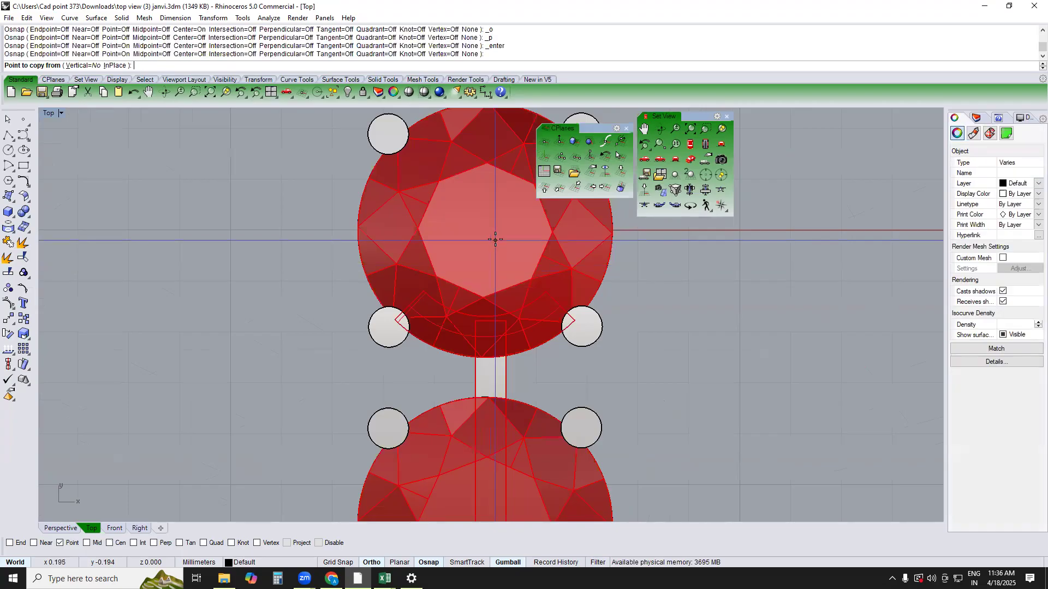
left_click(485, 230)
right_click_drag(485, 377, 524, 183)
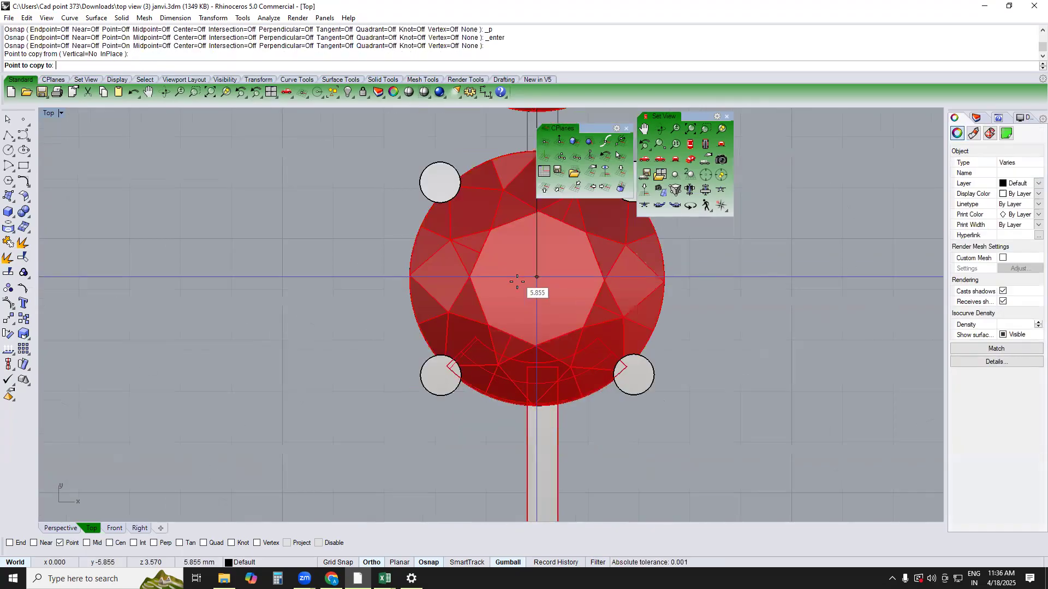
left_click(536, 284)
key("Escape")
Group the original setting with its bar in the perspective view and hide the group
type("PERSPECTIVE")
key("Return")
right_click_drag(528, 304, 685, 403)
left_click_drag(599, 244, 598, 309)
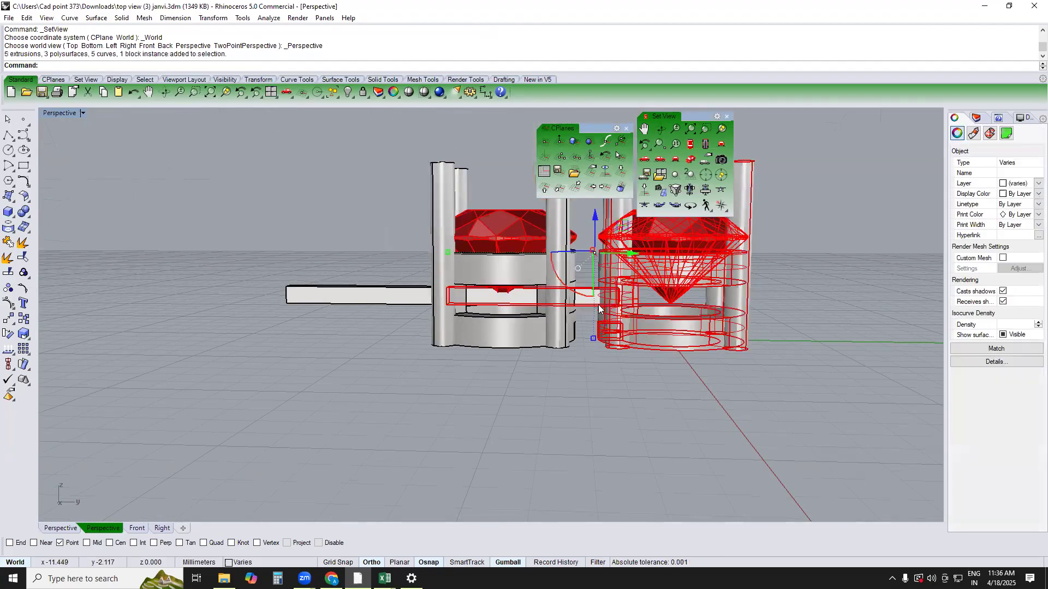
type("g")
key("Return")
key("ctrl+h")
In the top view, draw a 180 mm line from the remaining stone's centre straight along its bar
scroll(620, 319, "down", 5)
right_click_drag(620, 319, 574, 365)
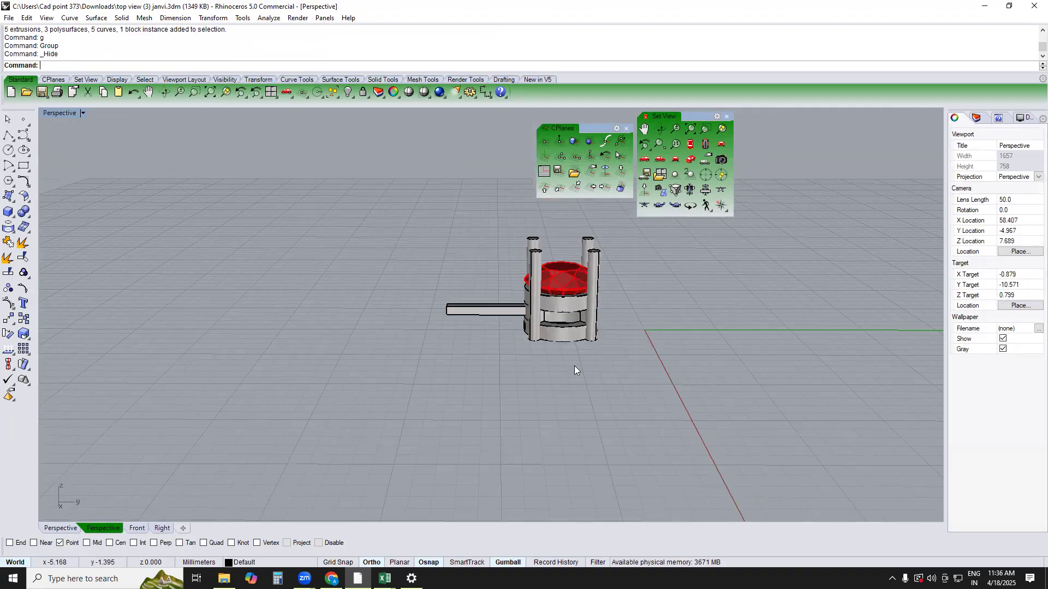
left_click_drag(589, 367, 438, 212)
type("TOP")
key("Return")
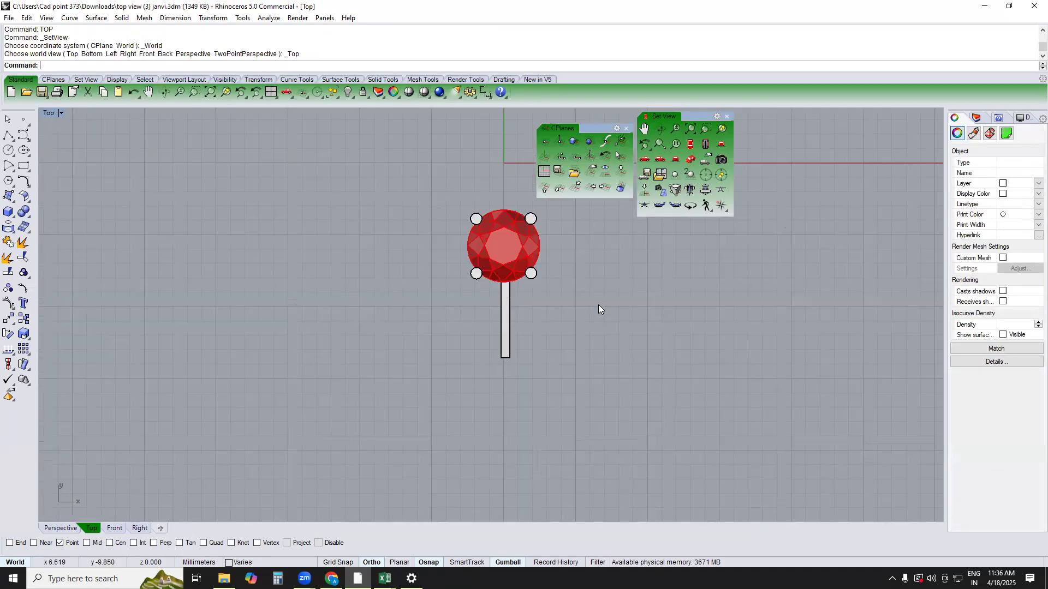
left_click(577, 354)
type("li")
key("Return")
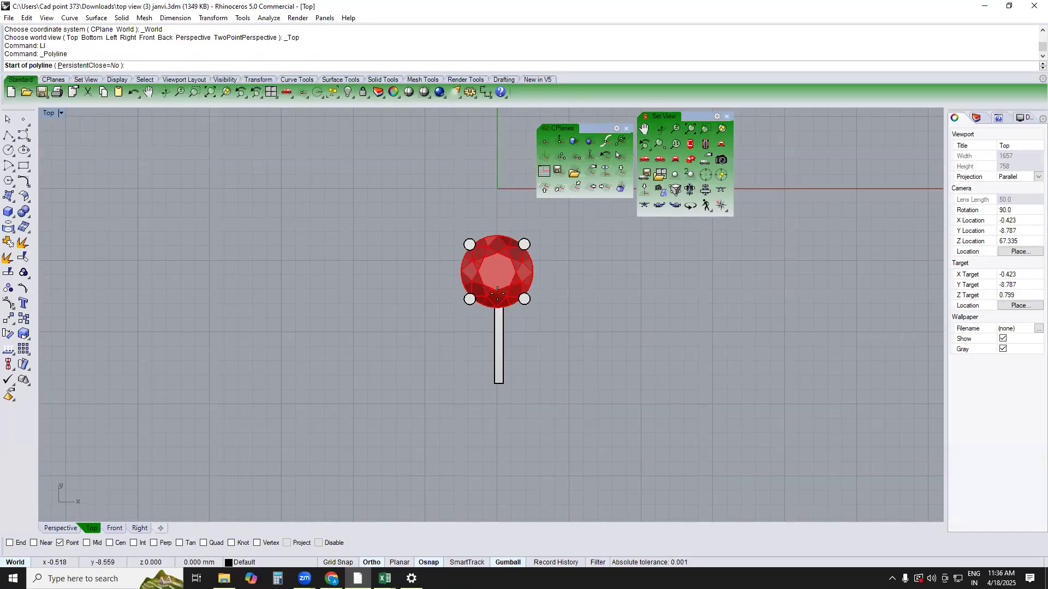
left_click(494, 402)
type("180")
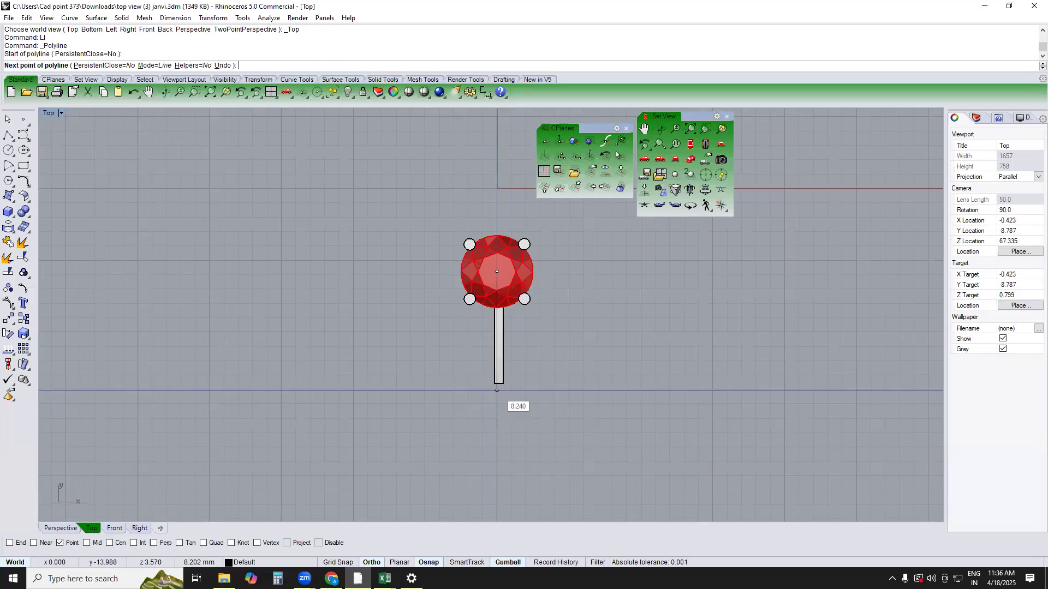
key("Return")
left_click(510, 436)
key("Return")
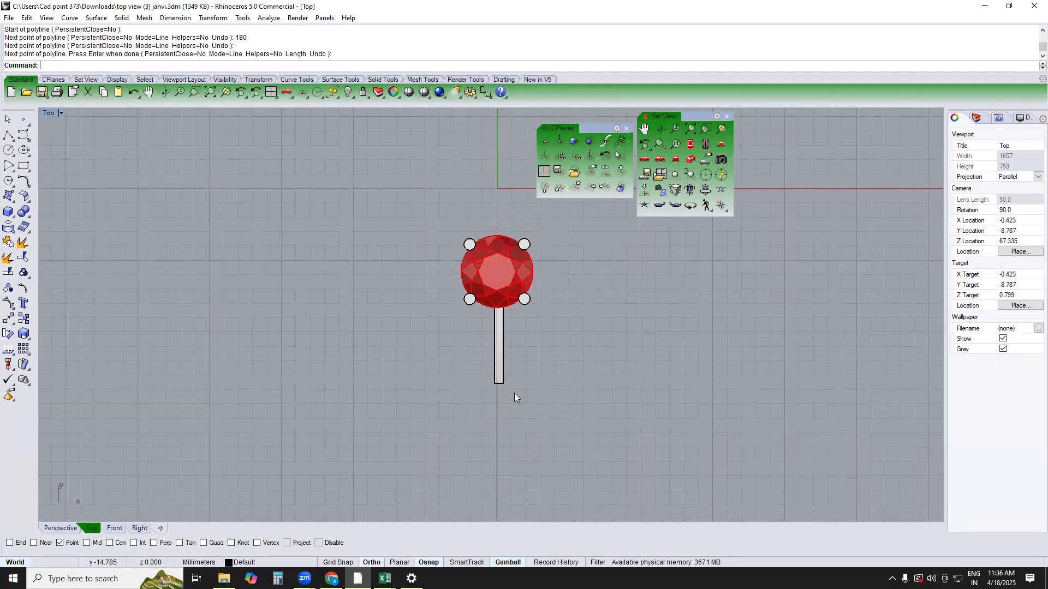
Array the setting with its bar along the 180 mm line by distance between items, using freeform orientation
type("PERSPECTIVE")
key("Return")
left_click(526, 311)
type("Ao")
key("Return")
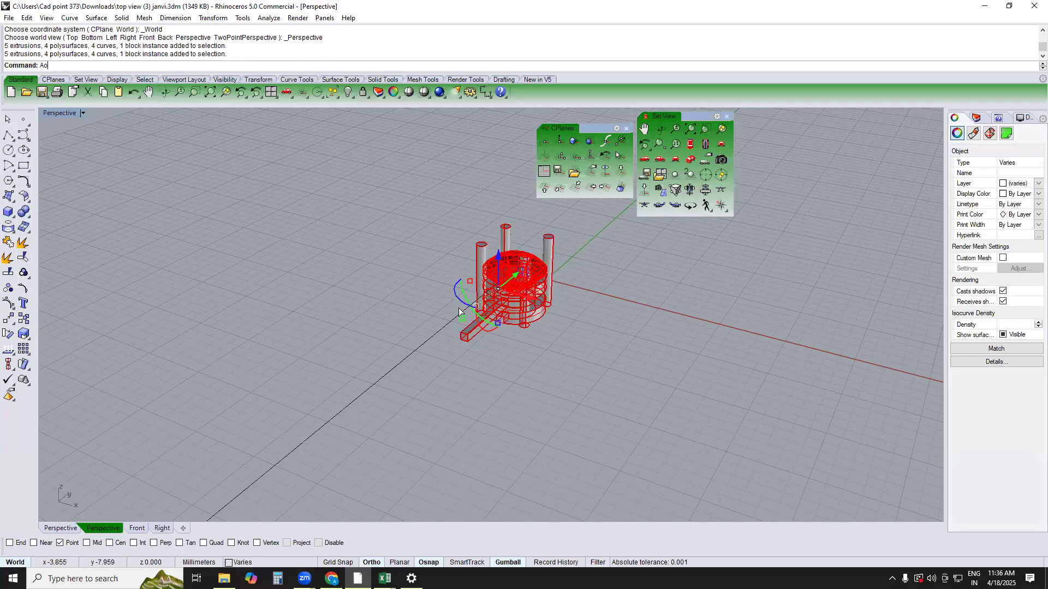
left_click(449, 327)
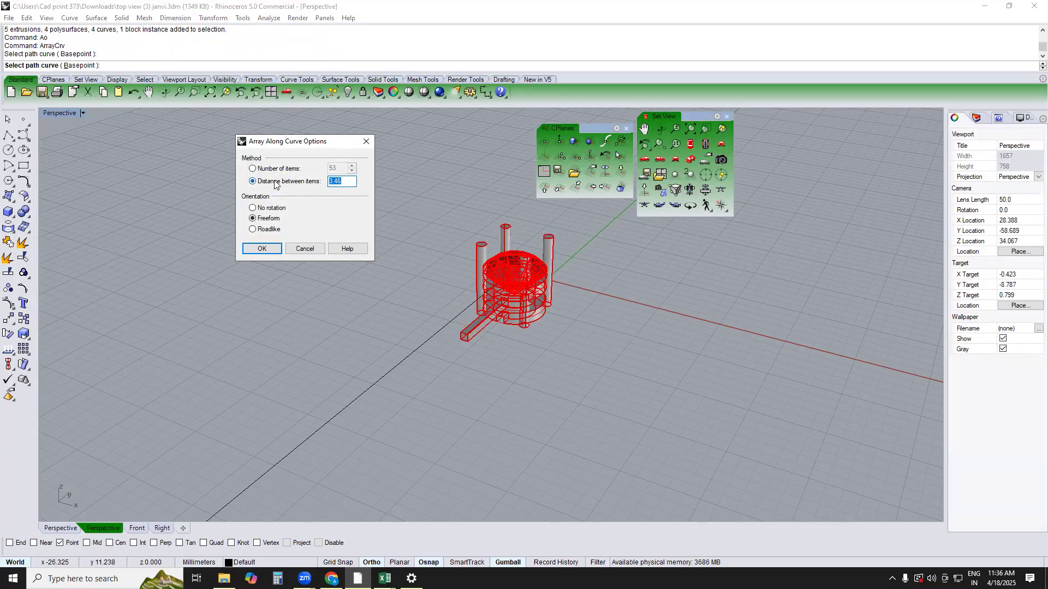
key("Return")
left_click(575, 355)
right_click_drag(576, 355, 404, 520)
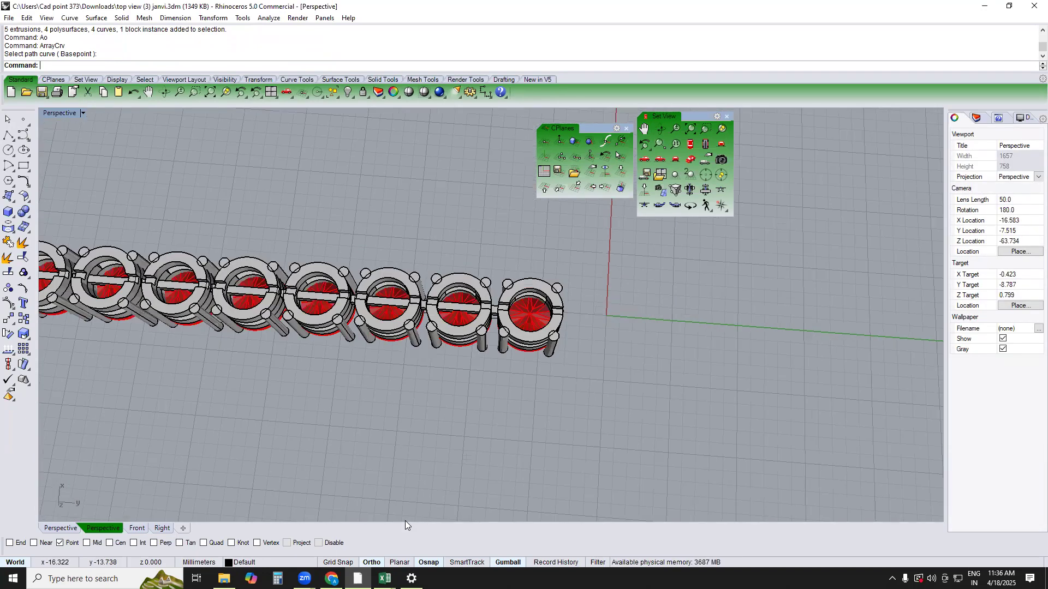